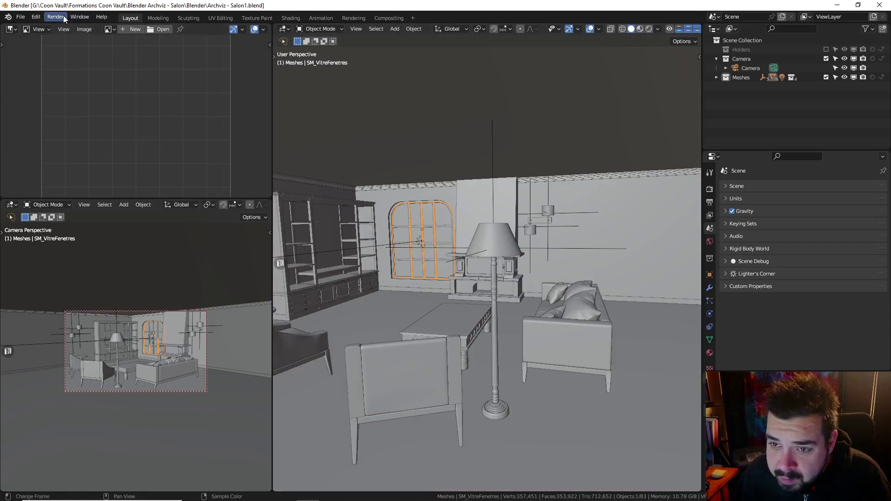
# Check in the add-on preferences, by searching for "IMAGE", that Import Images as Planes is enabled
pyautogui.click(36, 17)
pyautogui.click(60, 150)
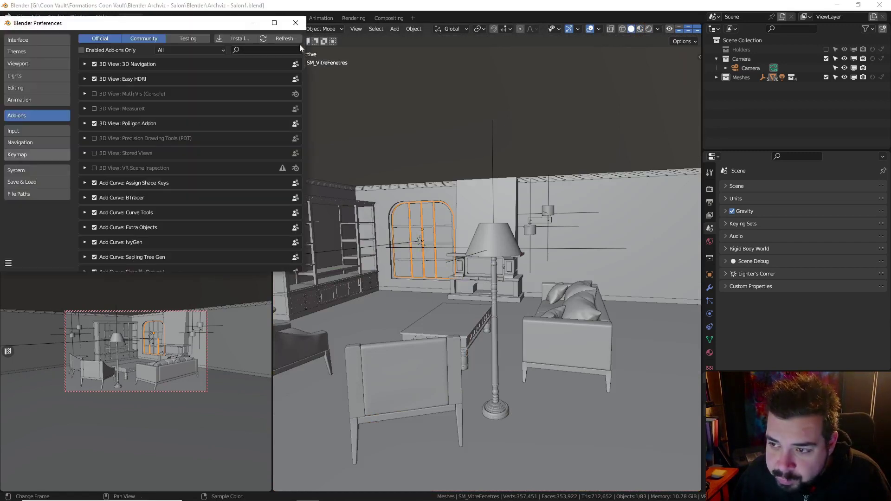
pyautogui.click(251, 51)
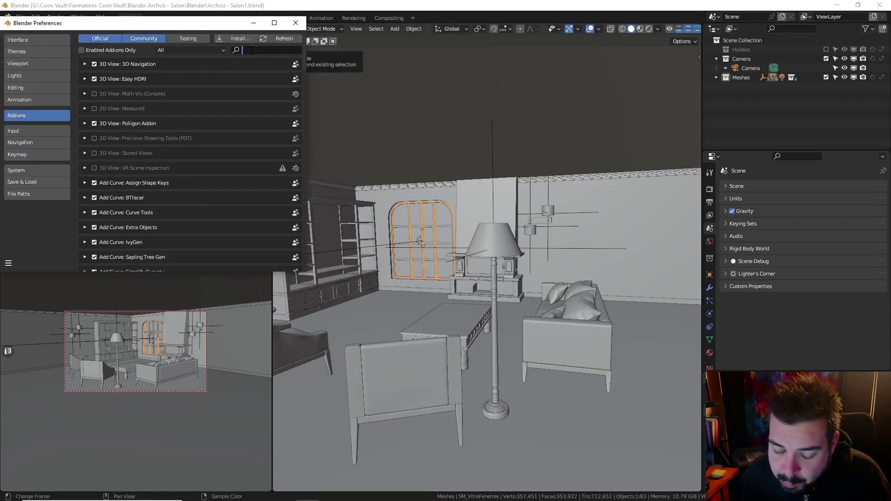
pyautogui.write('IMAGE')
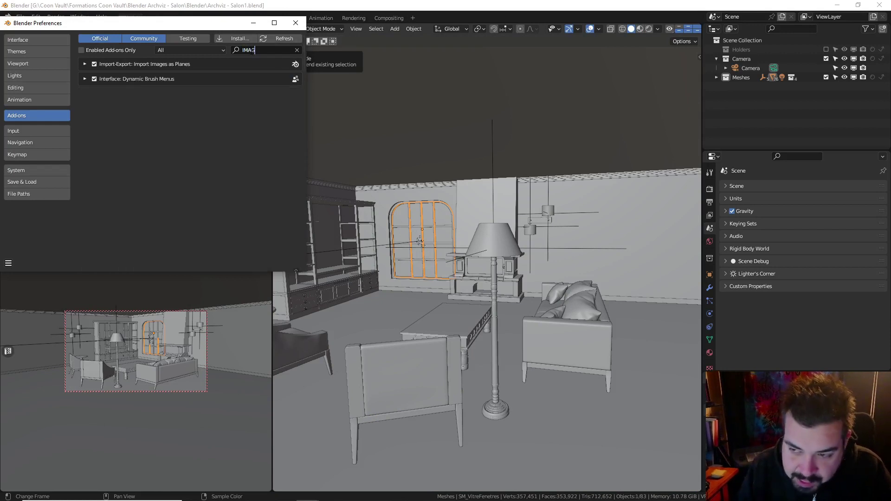
pyautogui.click(295, 23)
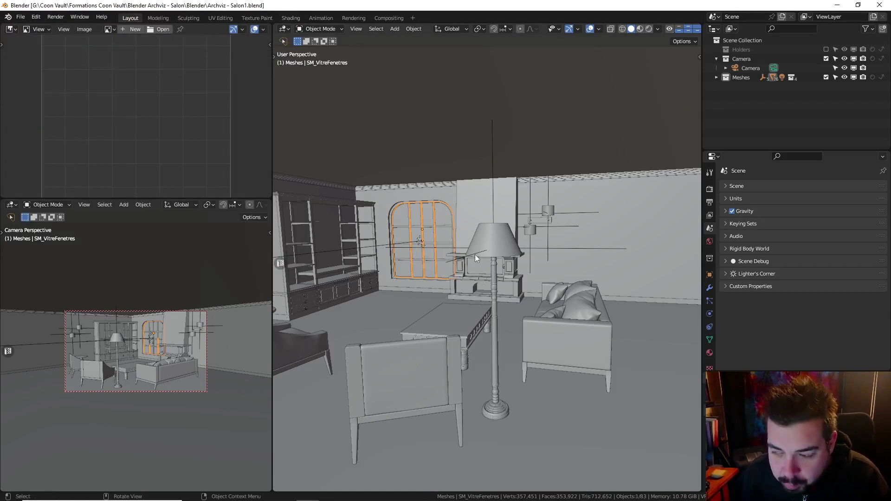
# Exclude the Meshes collection from the view layer to clear the room from the scene
pyautogui.moveTo(474, 255); pyautogui.dragTo(480, 264, button='middle')
pyautogui.press('a')
pyautogui.click(496, 213)
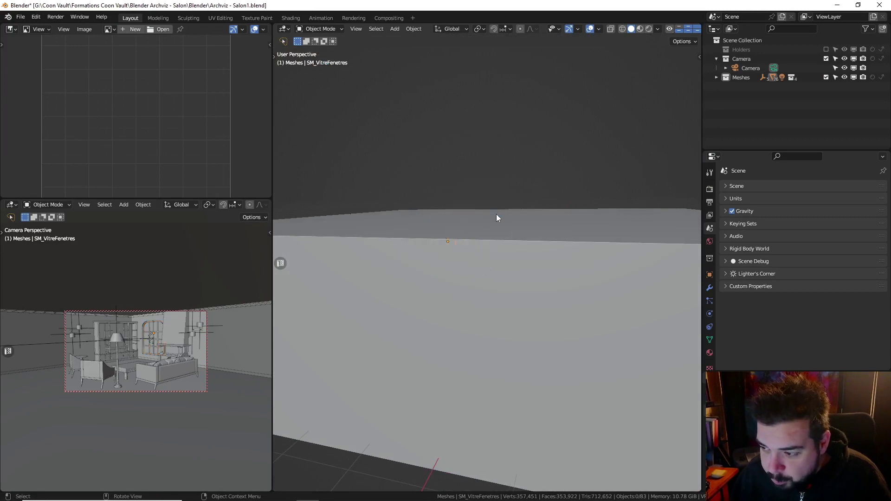
pyautogui.press('a')
pyautogui.click(496, 165)
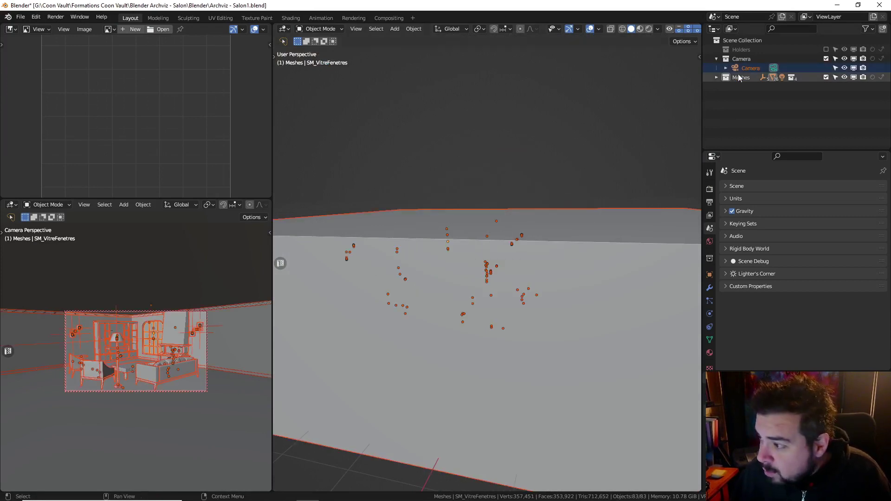
pyautogui.click(826, 78)
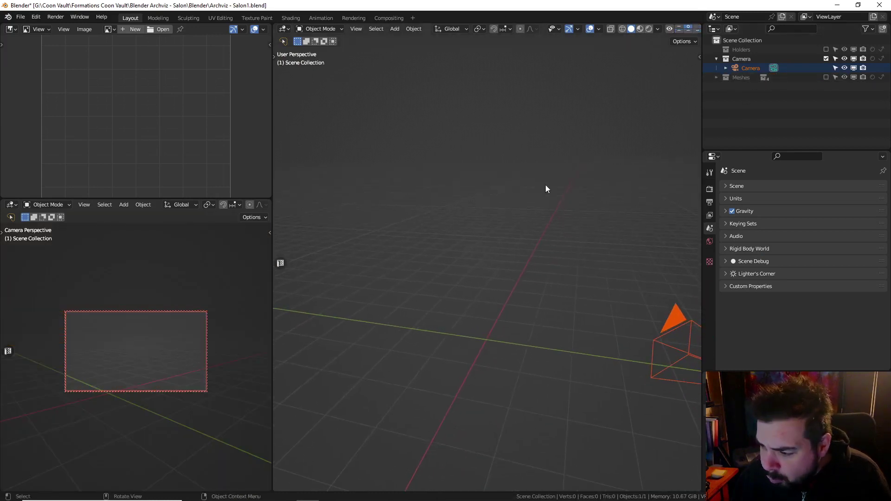
# Make the Scene Collection active and reset the 3D cursor to the world origin
pyautogui.click(752, 43)
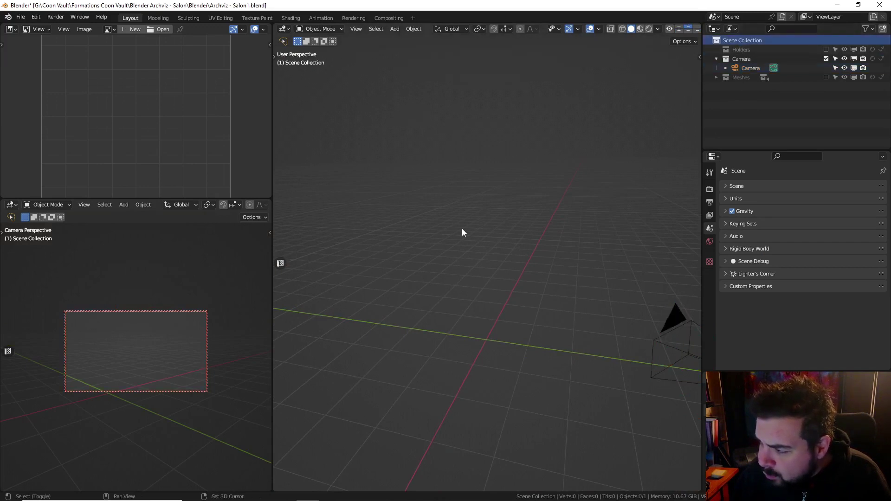
pyautogui.keyDown('shift'); pyautogui.moveTo(461, 229); pyautogui.dragTo(524, 251, button='middle'); pyautogui.keyUp('shift')
pyautogui.moveTo(534, 283); pyautogui.dragTo(496, 261, button='middle')
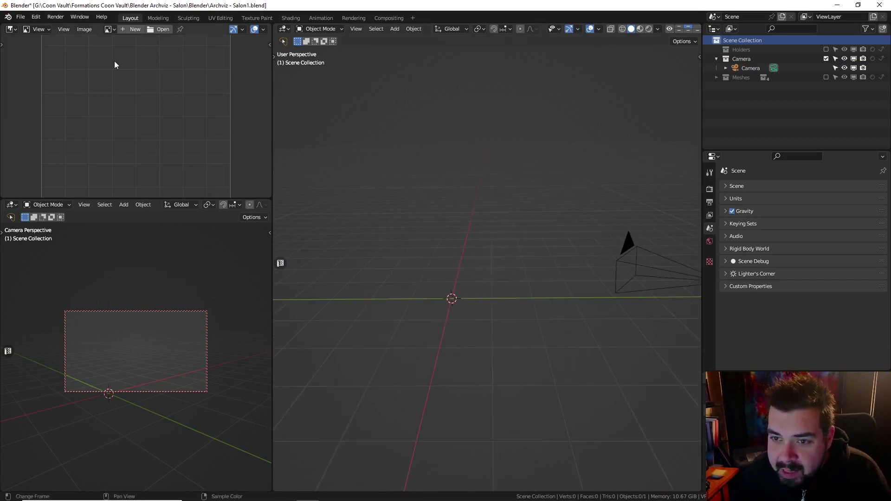
# Start an Images as Planes import and choose Livre_01.jpg from the project's Textures\Livres folder
pyautogui.click(21, 18)
pyautogui.moveTo(54, 147)
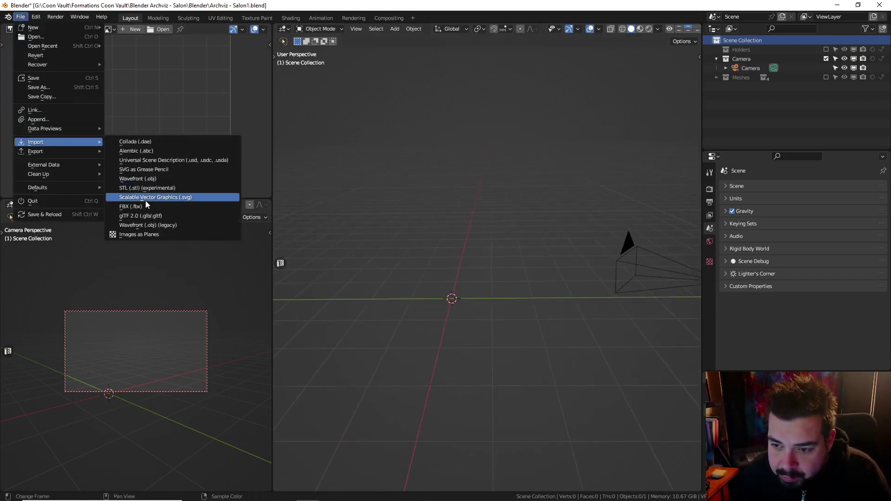
pyautogui.click(155, 235)
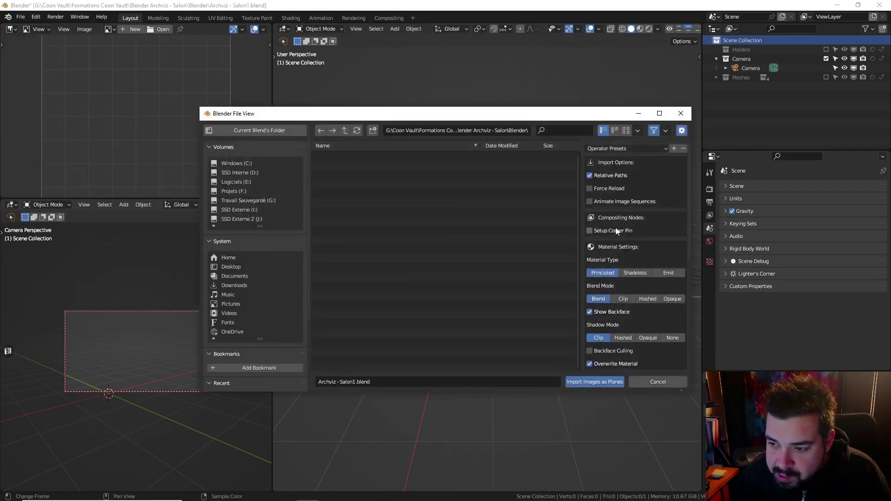
pyautogui.click(347, 129)
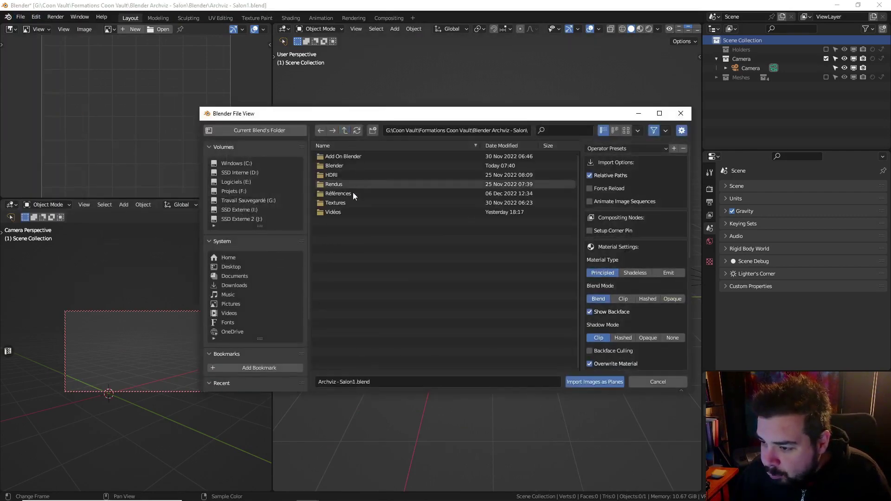
pyautogui.click(342, 204)
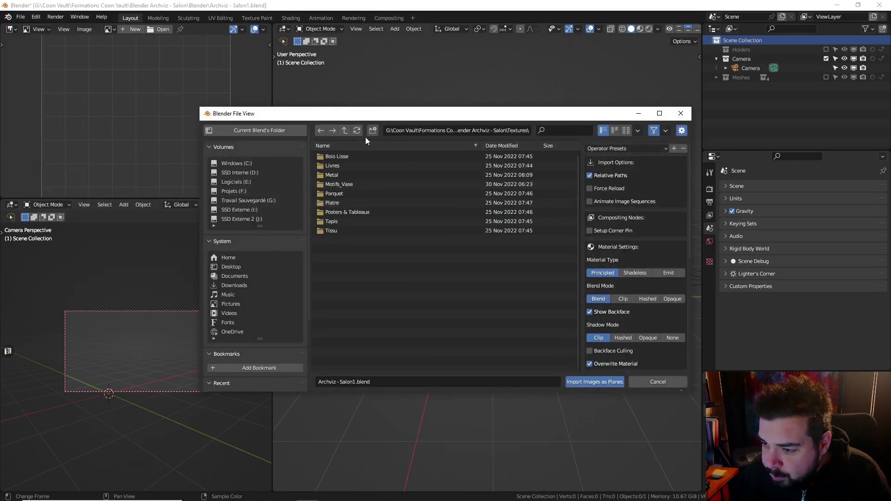
pyautogui.click(338, 167)
pyautogui.scroll(-1, 388, 235)
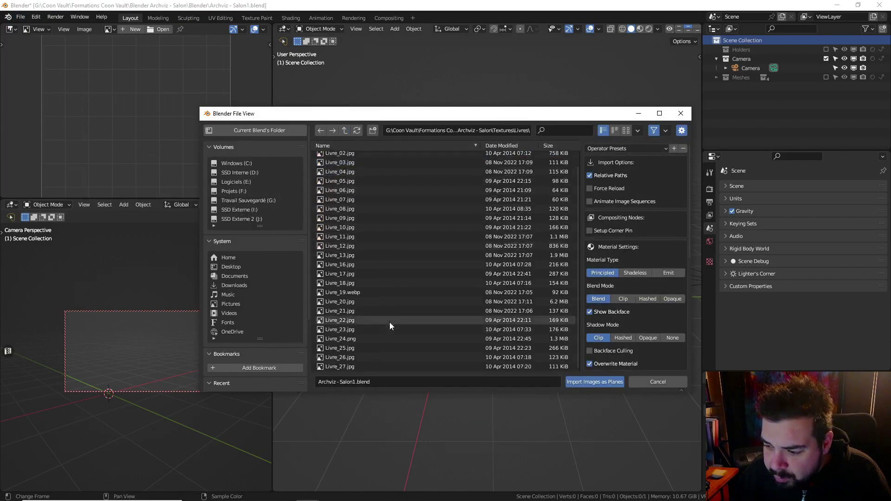
pyautogui.scroll(1, 405, 315)
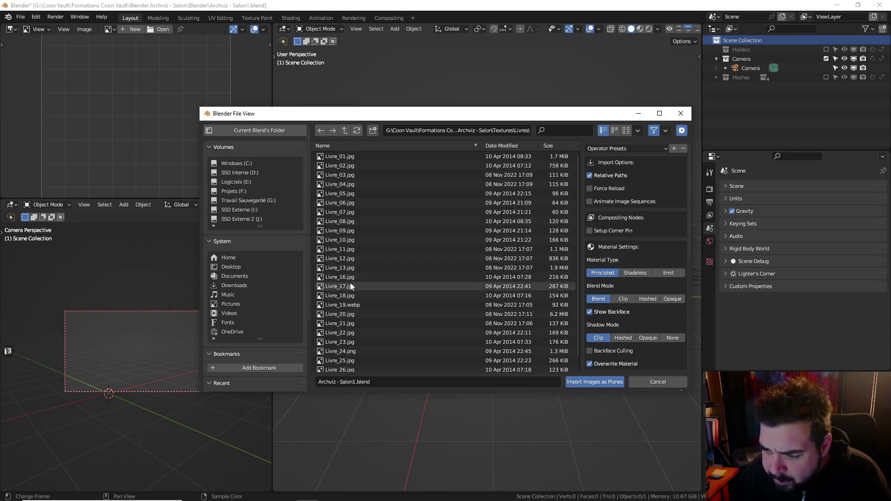
pyautogui.scroll(-1, 355, 290)
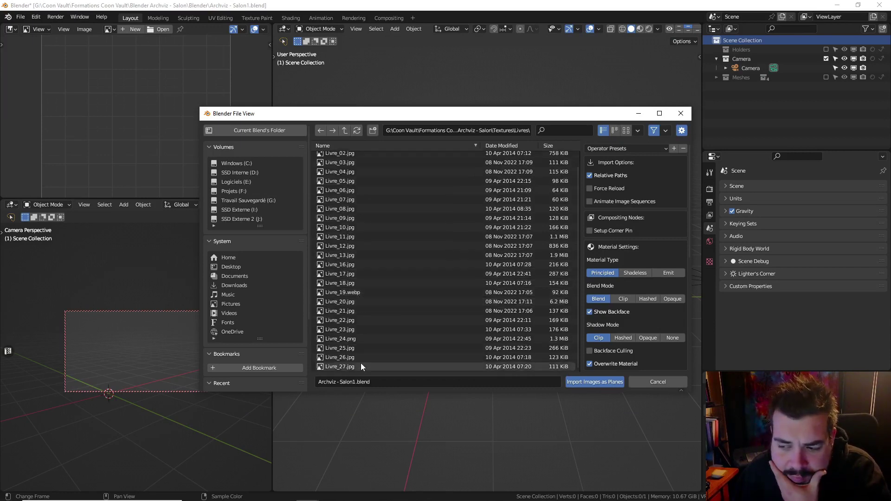
pyautogui.scroll(1, 387, 289)
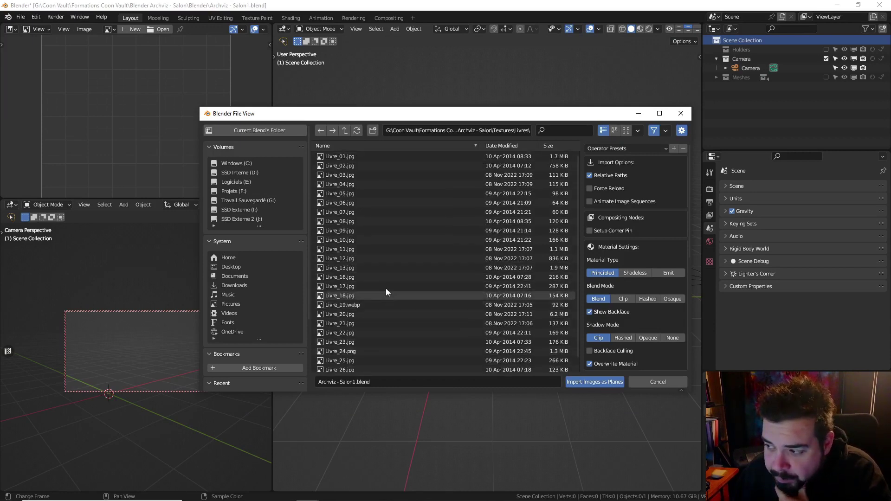
pyautogui.click(343, 158)
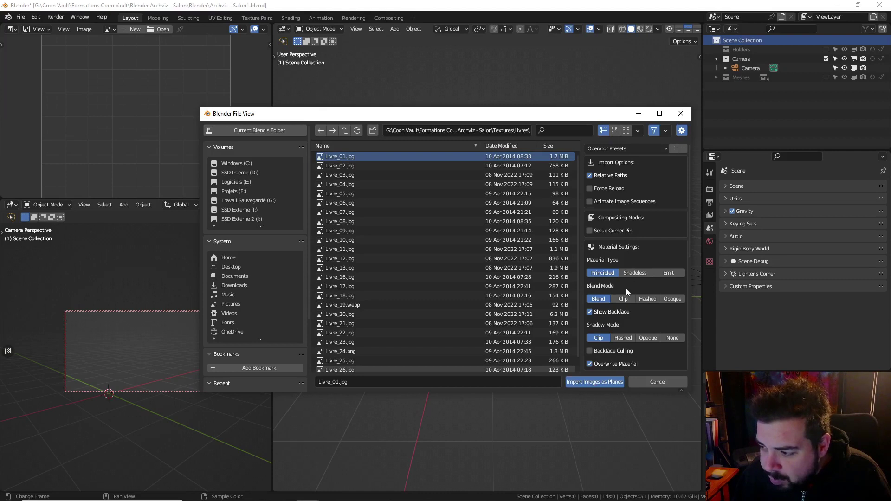
# Set the import's blend mode and shadow mode to Opaque and turn off Use Alpha
pyautogui.scroll(-3, 626, 288)
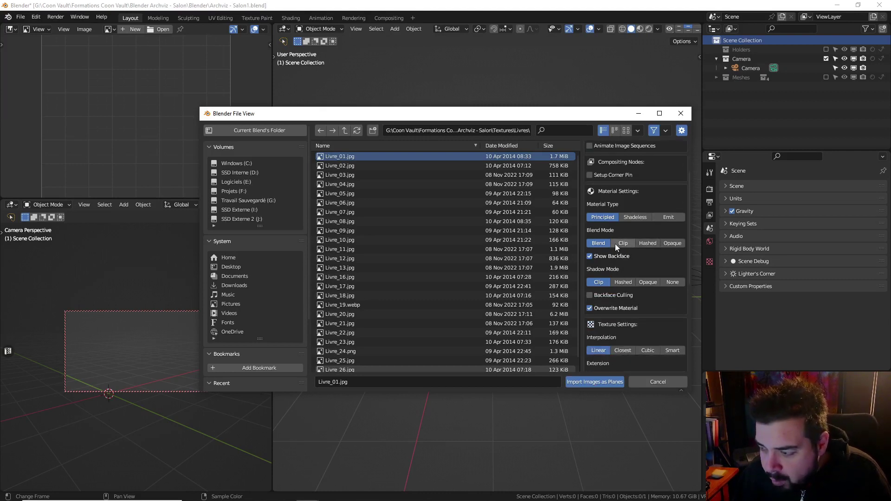
pyautogui.click(676, 245)
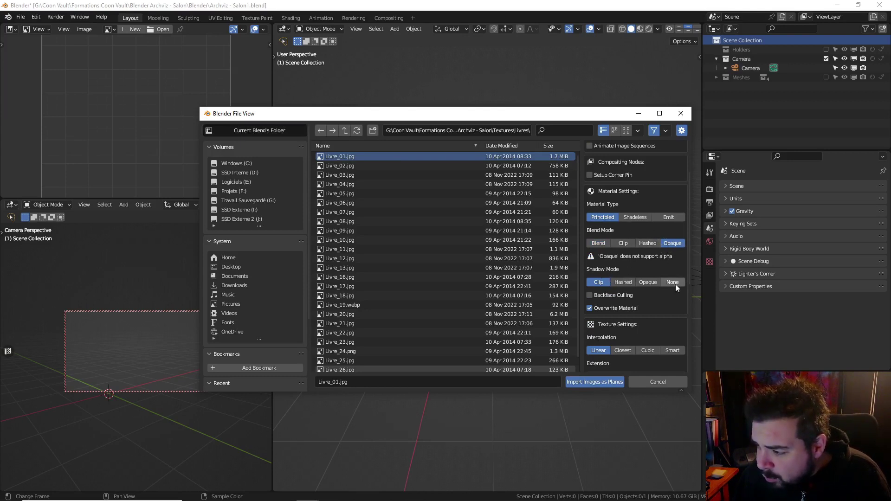
pyautogui.click(652, 282)
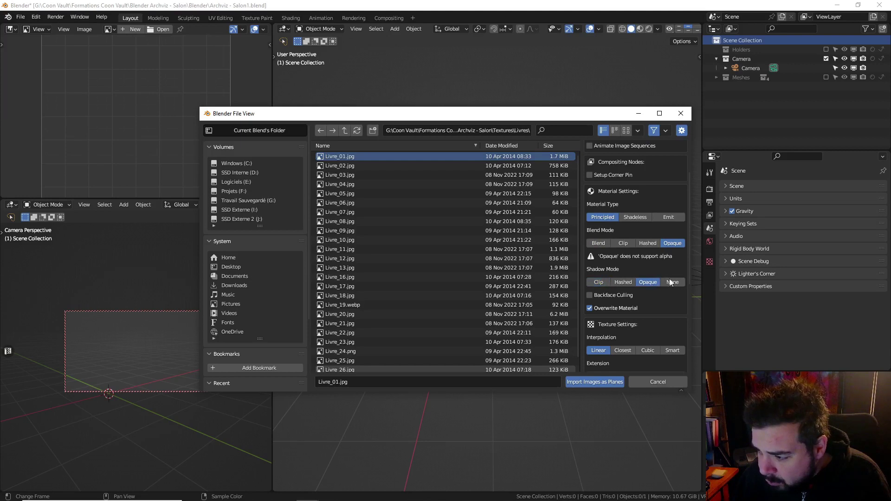
pyautogui.scroll(-1, 635, 324)
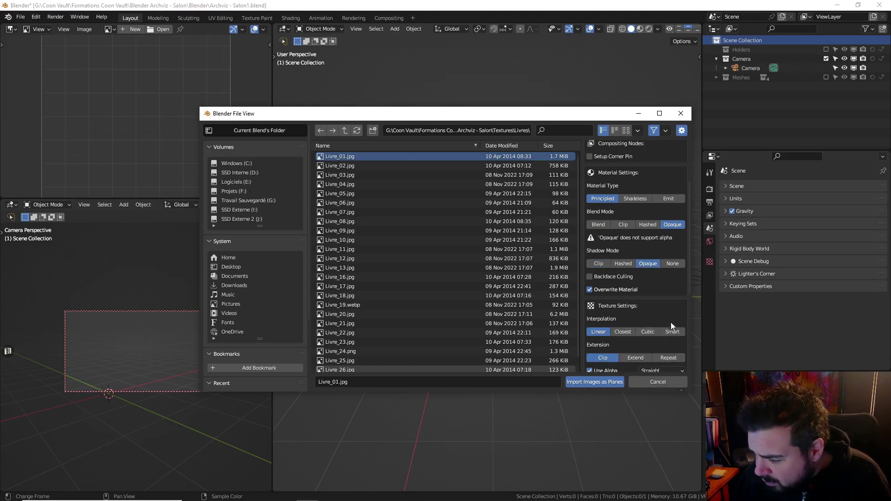
pyautogui.scroll(-2, 670, 321)
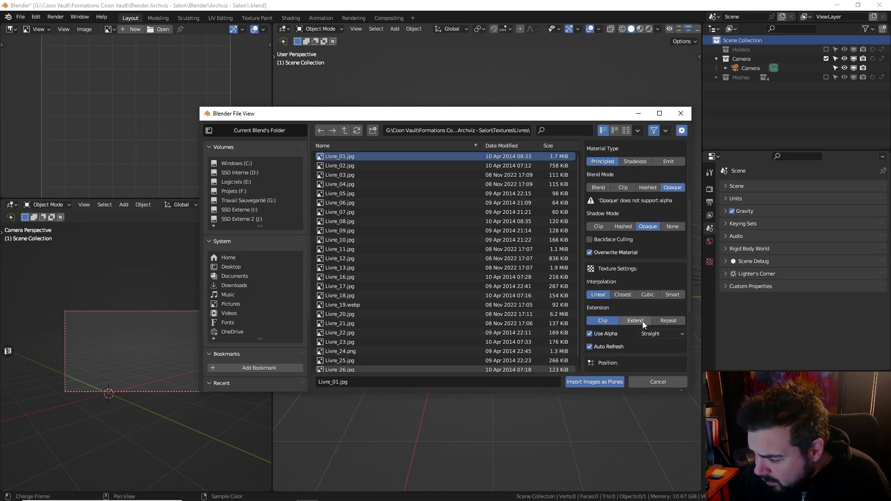
pyautogui.scroll(-2, 642, 321)
pyautogui.click(589, 298)
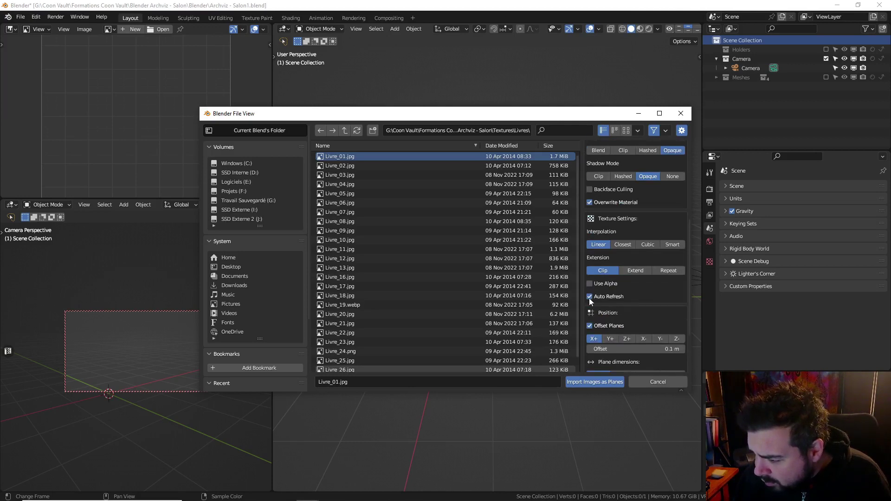
pyautogui.scroll(-2, 645, 307)
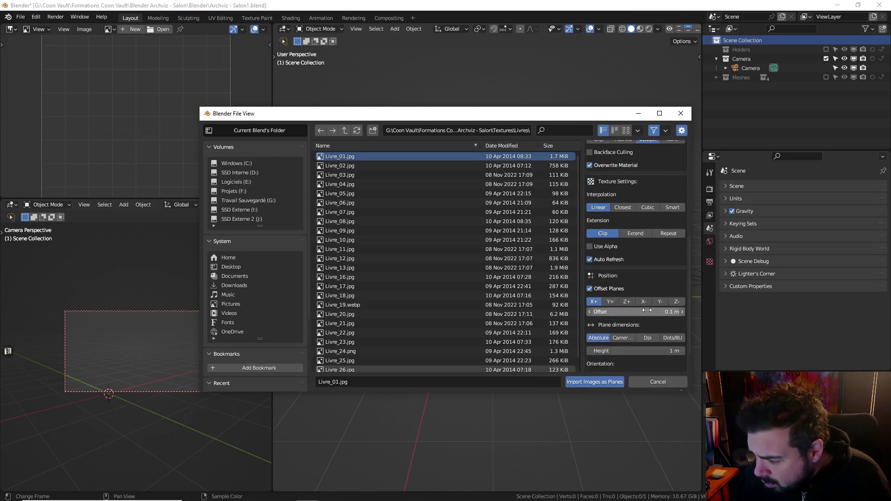
pyautogui.scroll(-2, 647, 311)
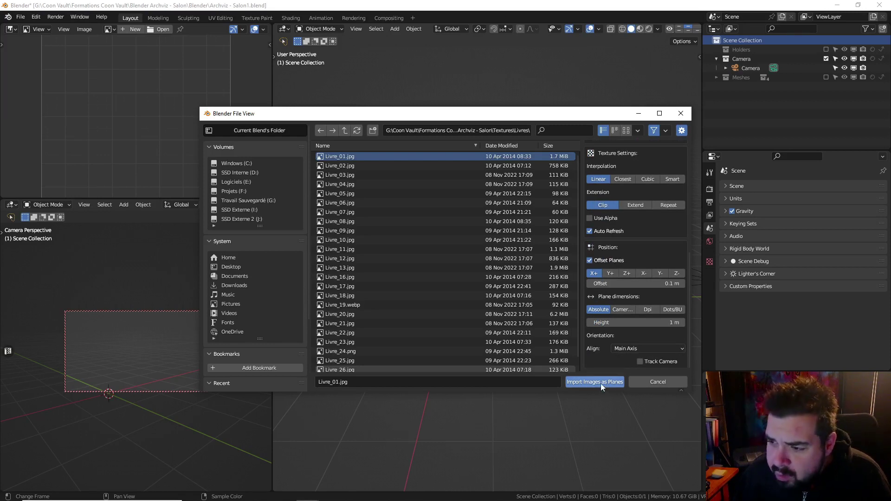
# Save the import settings as an operator preset named Livres and import Livre_01.jpg as a plane
pyautogui.scroll(10, 605, 303)
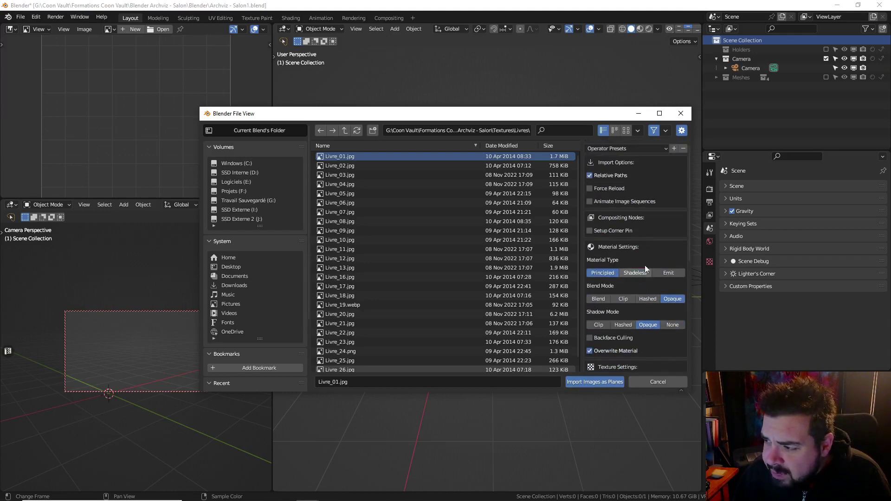
pyautogui.click(674, 148)
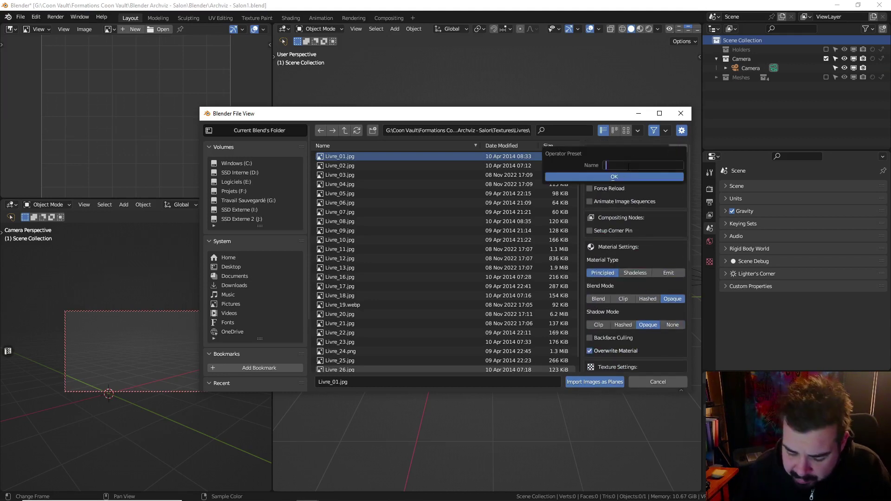
pyautogui.write('lIVRES')
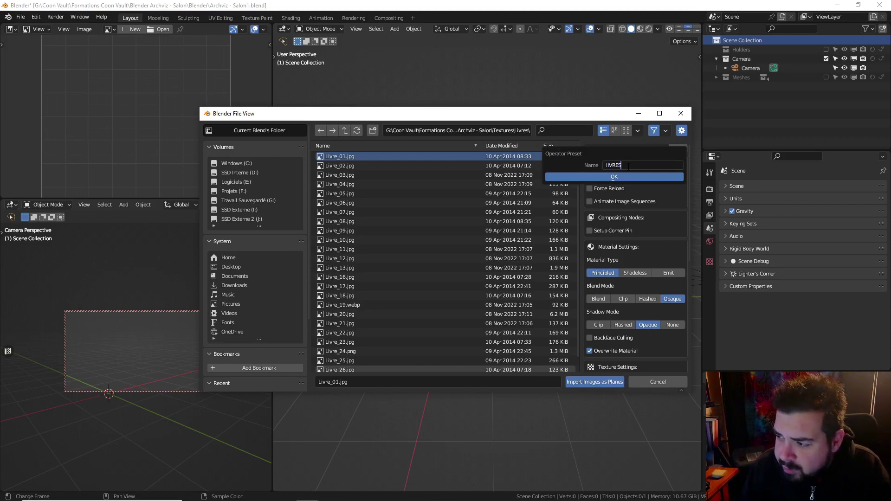
pyautogui.press('BackSpace')
pyautogui.press('BackSpace')
pyautogui.press('BackSpace')
pyautogui.press('BackSpace')
pyautogui.press('BackSpace')
pyautogui.press('BackSpace')
pyautogui.write('Livres')
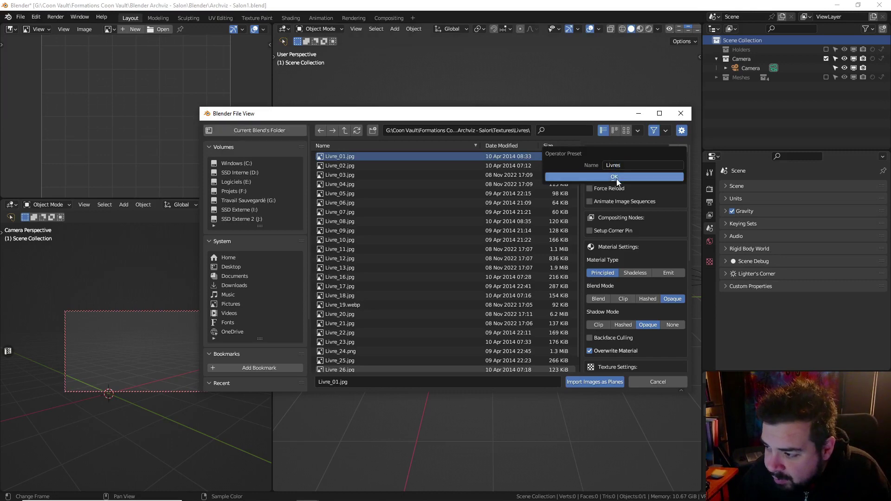
pyautogui.click(619, 177)
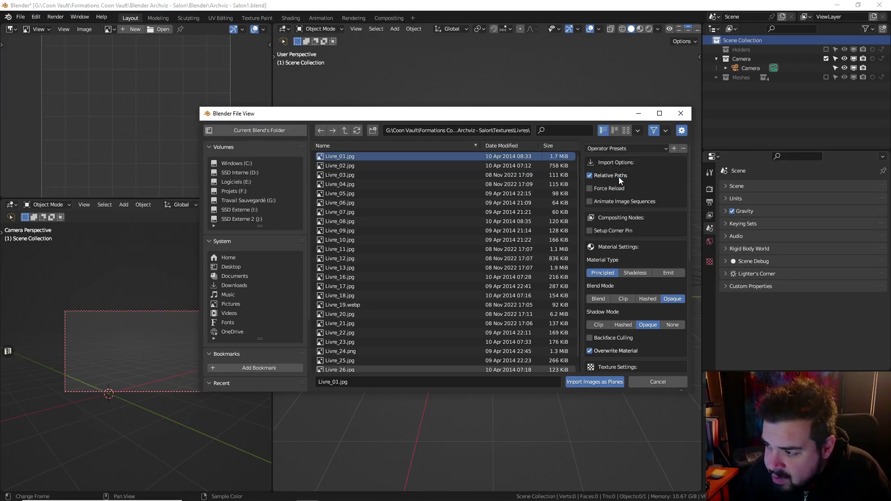
pyautogui.click(601, 380)
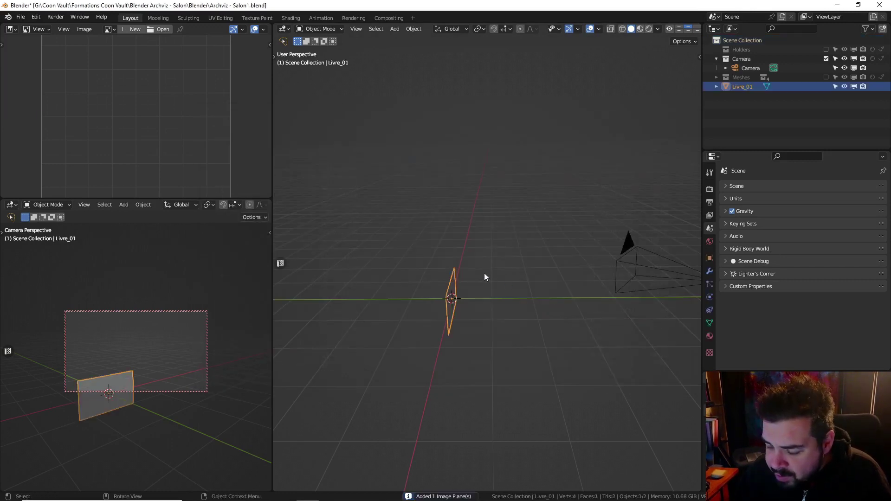
# Set the Livre_01 plane's X rotation to 0° so it lies flat on the grid
pyautogui.press('n')
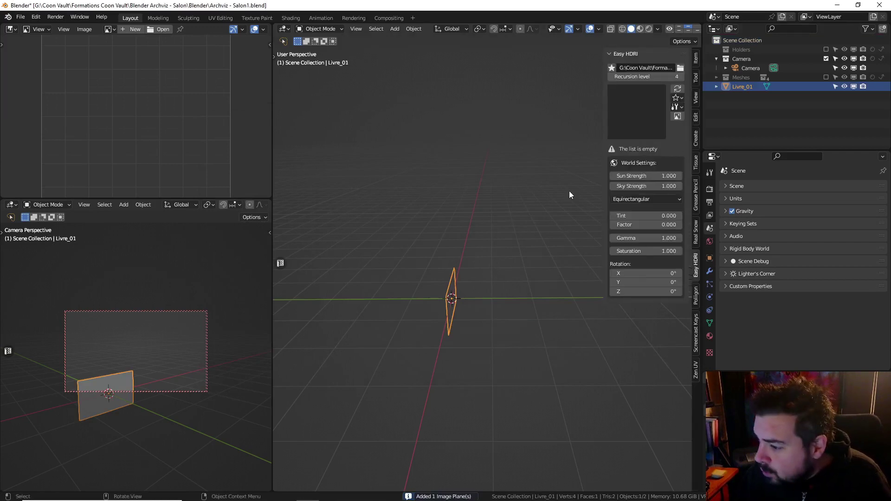
pyautogui.click(696, 57)
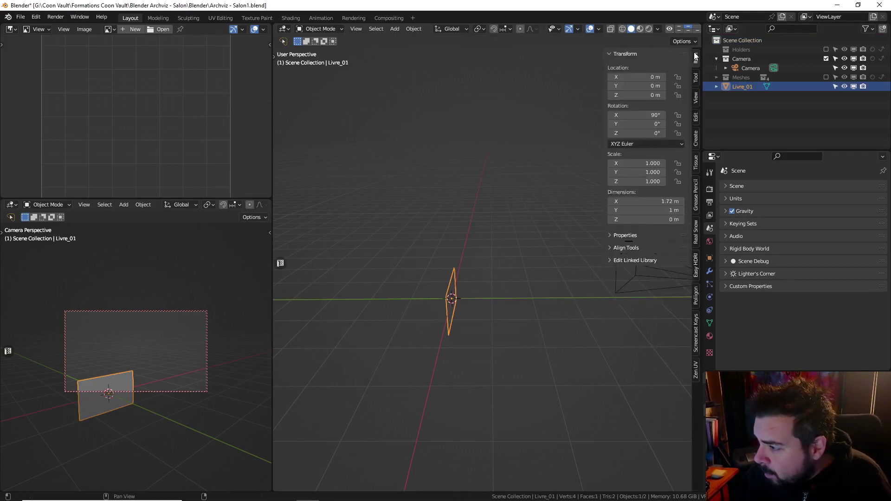
pyautogui.click(649, 114)
pyautogui.write('0')
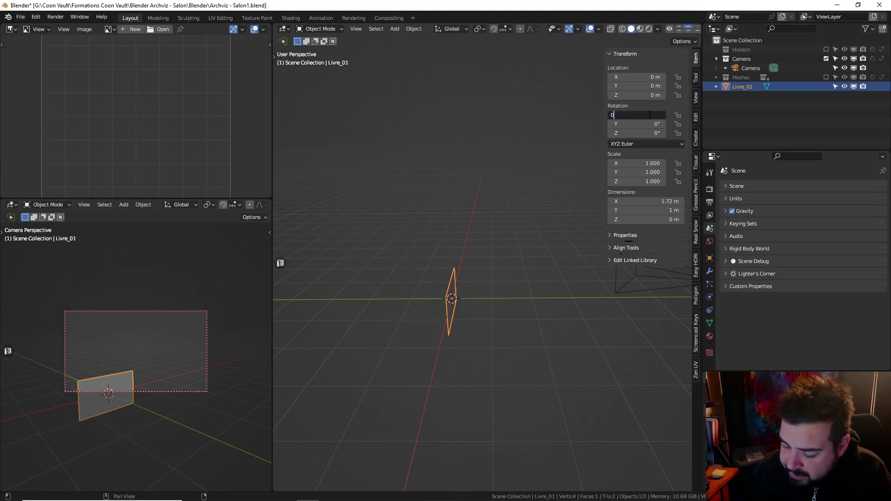
pyautogui.press('Return')
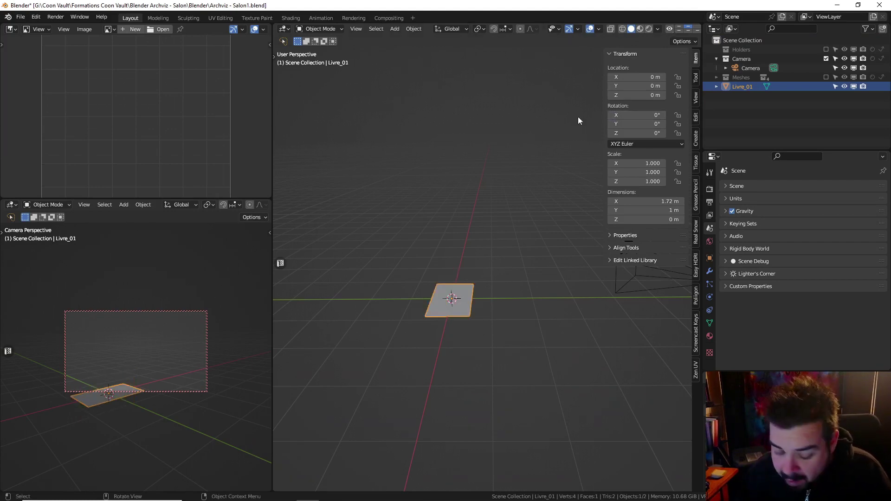
pyautogui.press('n')
# Set the viewport shading color to Texture and view the cover plane in top orthographic
pyautogui.click(657, 28)
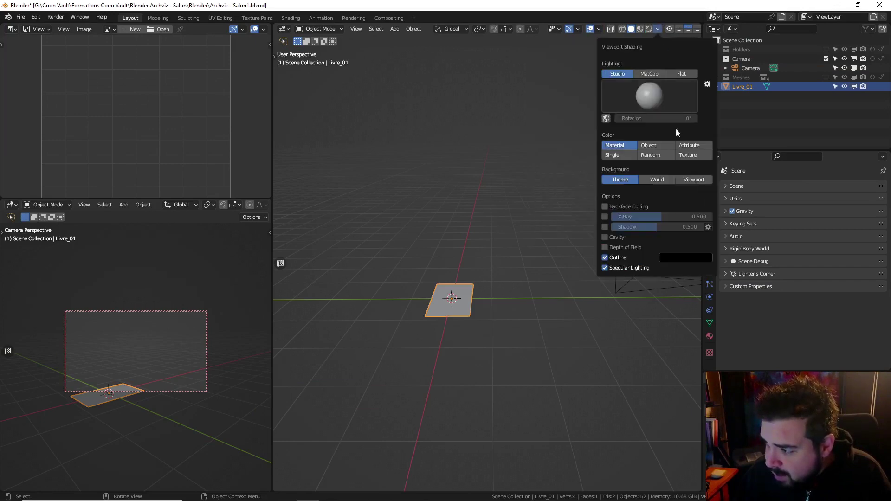
pyautogui.click(688, 154)
pyautogui.press('KP_5')
pyautogui.press('KP_7')
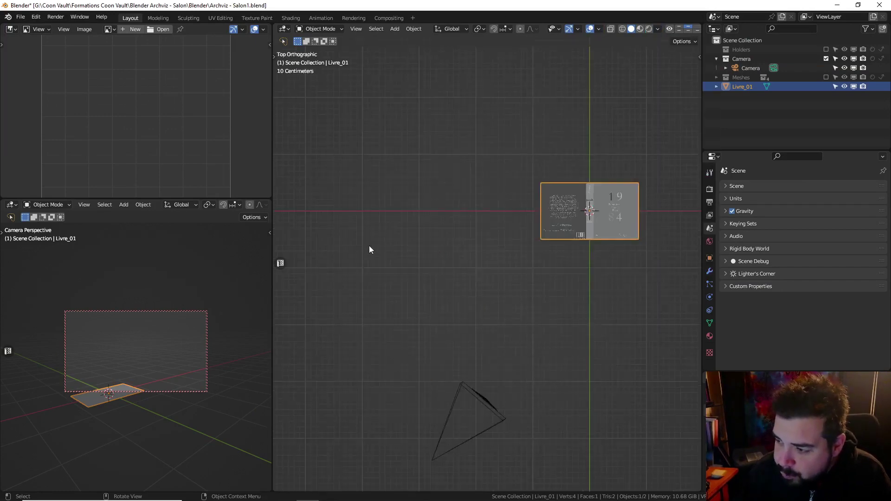
pyautogui.scroll(3, 380, 297)
pyautogui.keyDown('shift'); pyautogui.moveTo(511, 250); pyautogui.dragTo(491, 266, button='middle'); pyautogui.keyUp('shift')
pyautogui.scroll(2, 378, 289)
pyautogui.scroll(2, 444, 251)
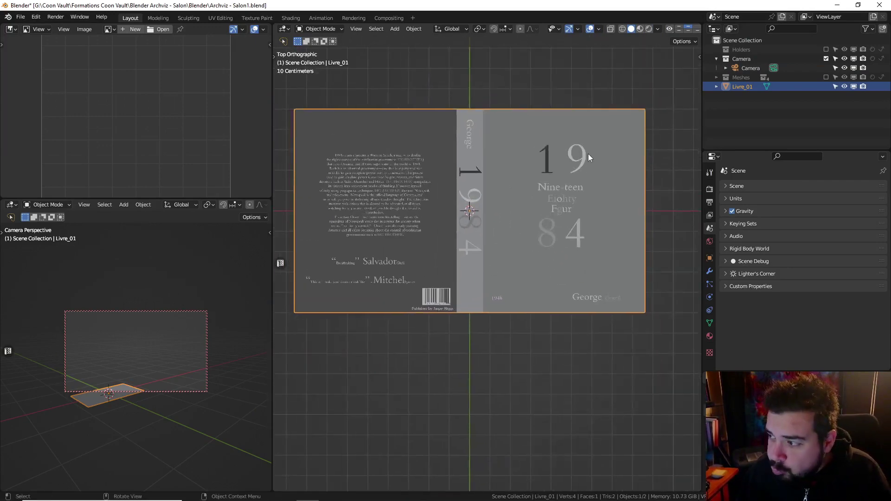
# Add a centered vertical loop cut to the cover plane and bevel it to match the printed spine's width
pyautogui.press('Tab')
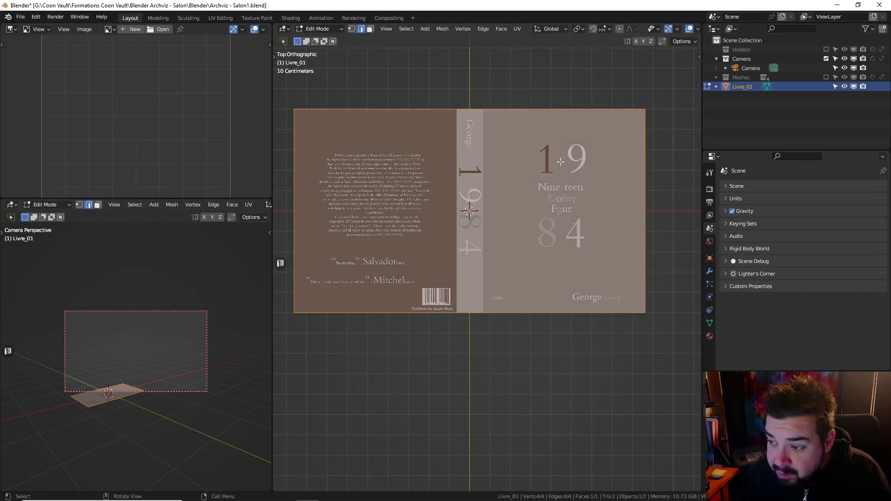
pyautogui.keyDown('shift'); pyautogui.moveTo(557, 160); pyautogui.dragTo(533, 183, button='middle'); pyautogui.keyUp('shift')
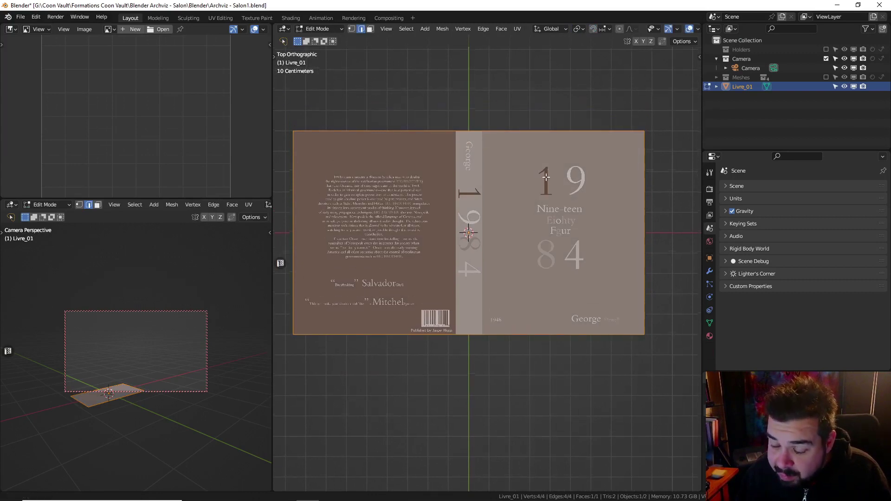
pyautogui.hotkey('ctrl', 'r')
pyautogui.click(465, 130)
pyautogui.rightClick(465, 131)
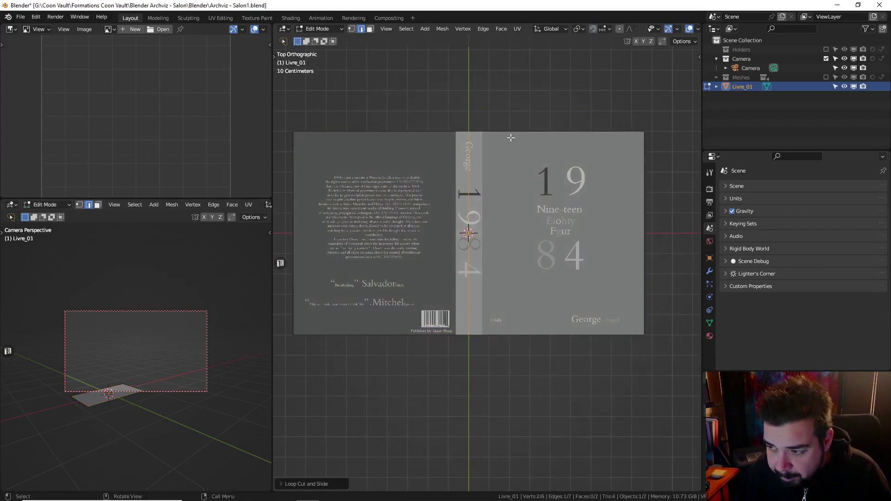
pyautogui.hotkey('ctrl', 'b')
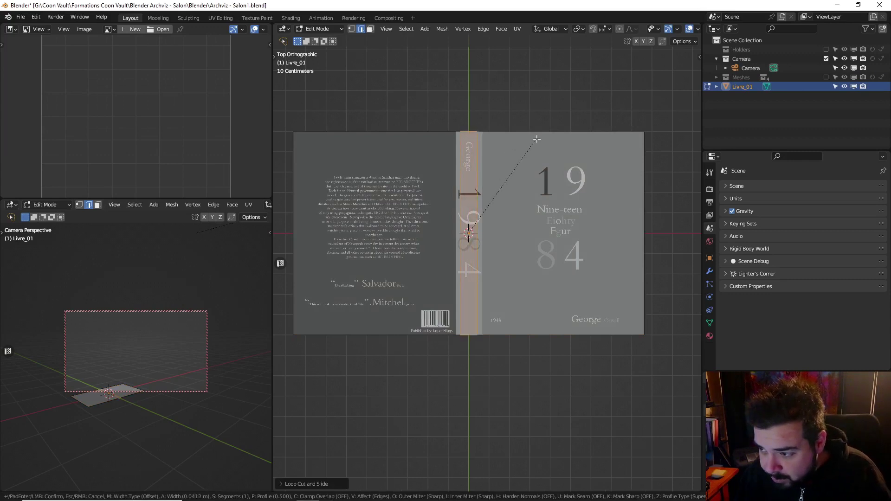
pyautogui.click(605, 154)
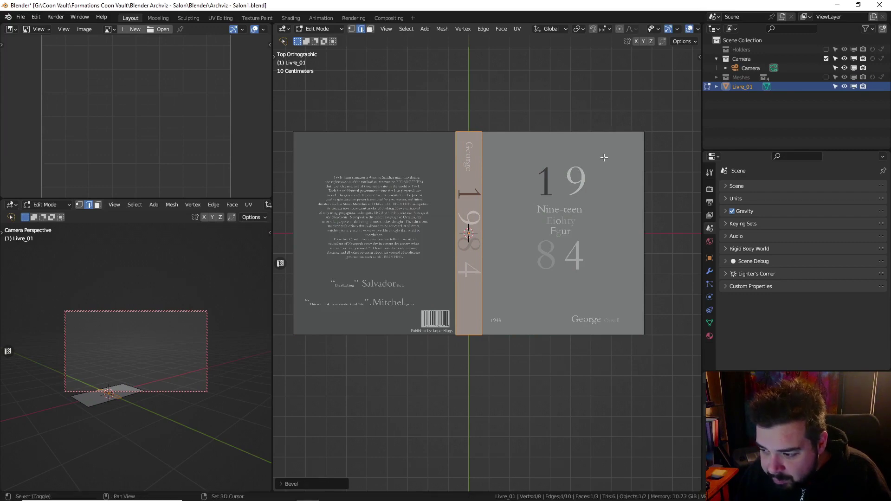
# Snap the 3D cursor to the edge between the spine and the front cover
pyautogui.click(482, 196)
pyautogui.moveTo(495, 221); pyautogui.dragTo(493, 199, button='middle')
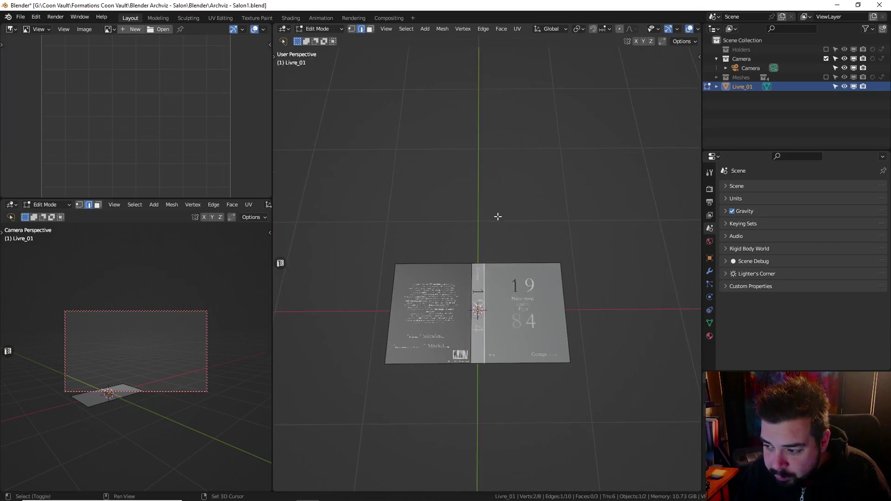
pyautogui.hotkey('shift', 's')
pyautogui.click(504, 275)
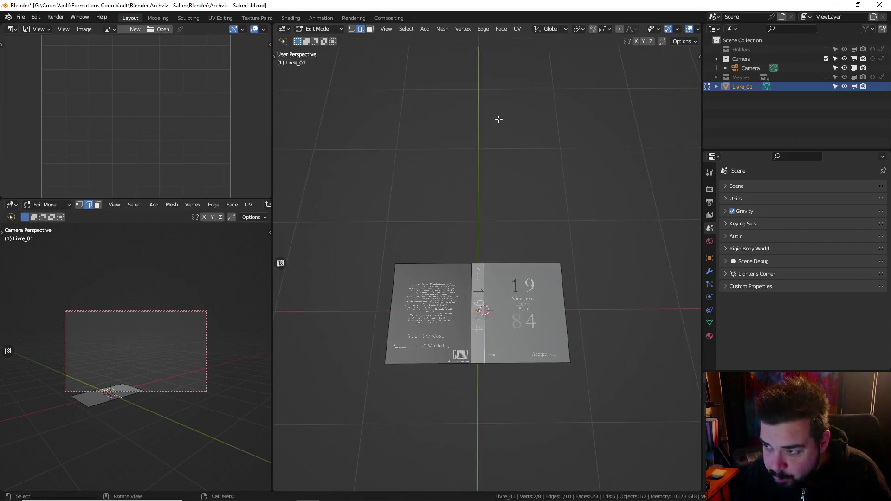
# Set the pivot point to 3D Cursor and the orientation to Cursor, and fold the front cover's outer edge down 90° around Y
pyautogui.click(579, 29)
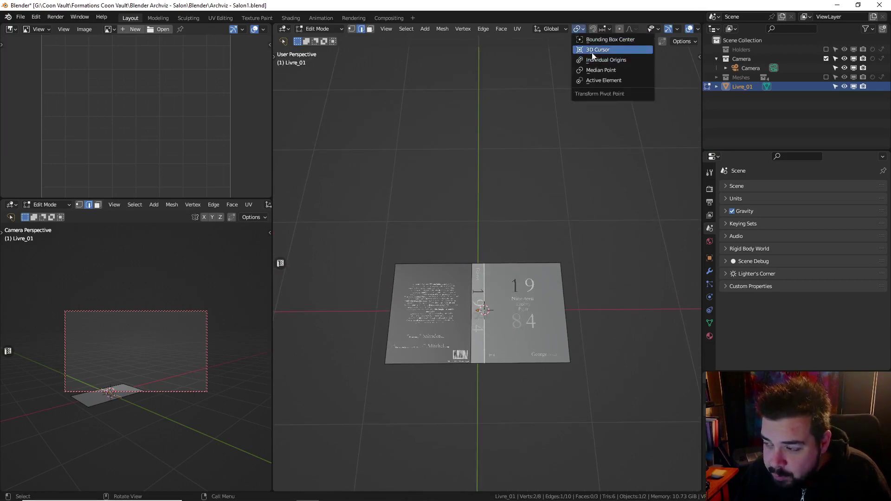
pyautogui.click(585, 48)
pyautogui.click(552, 29)
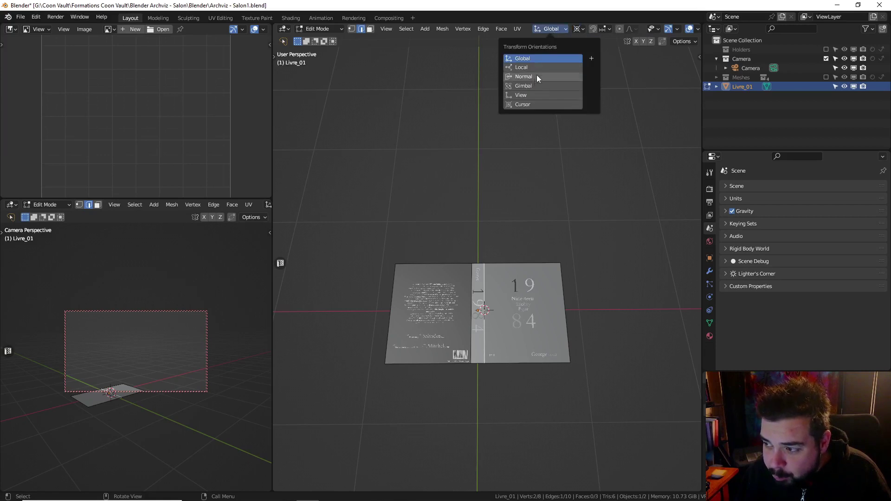
pyautogui.click(527, 104)
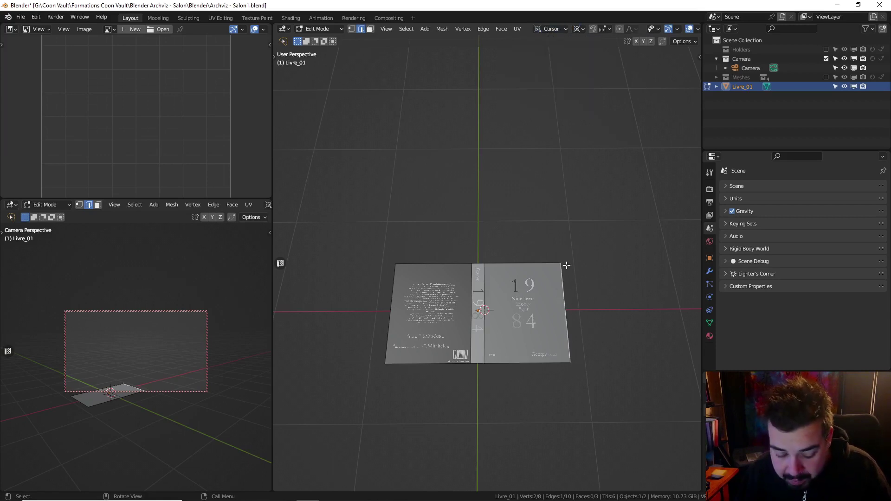
pyautogui.write('sry90')
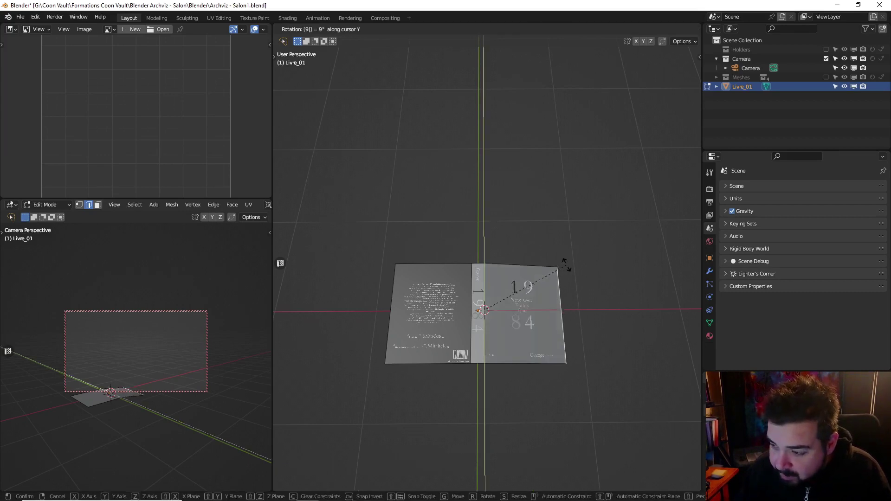
pyautogui.press('Return')
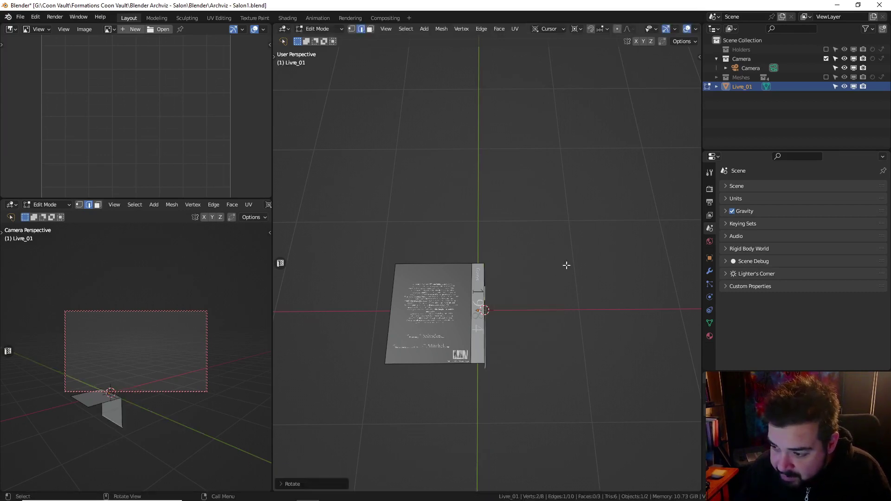
# Snap the 3D cursor to the spine's back-cover edge and fold the back cover's outer edge down 90° around Y
pyautogui.click(465, 301)
pyautogui.hotkey('shift', 's')
pyautogui.click(483, 351)
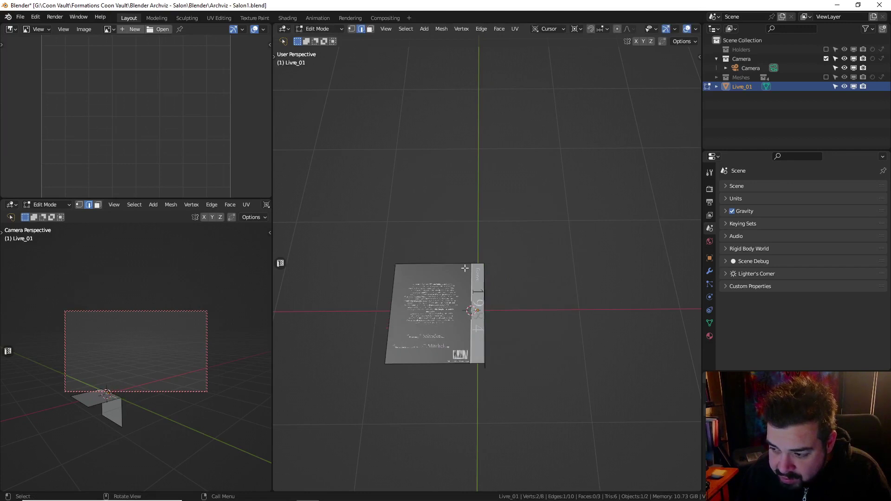
pyautogui.write('ry')
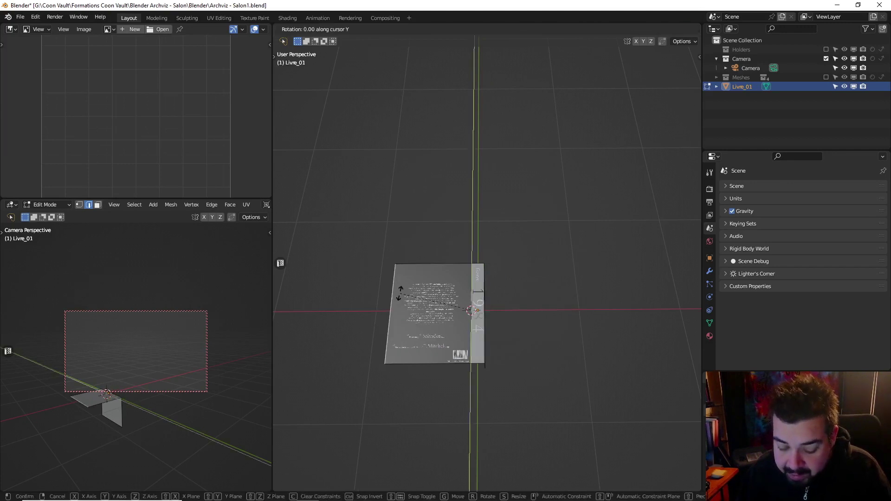
pyautogui.write('90')
pyautogui.press('Return')
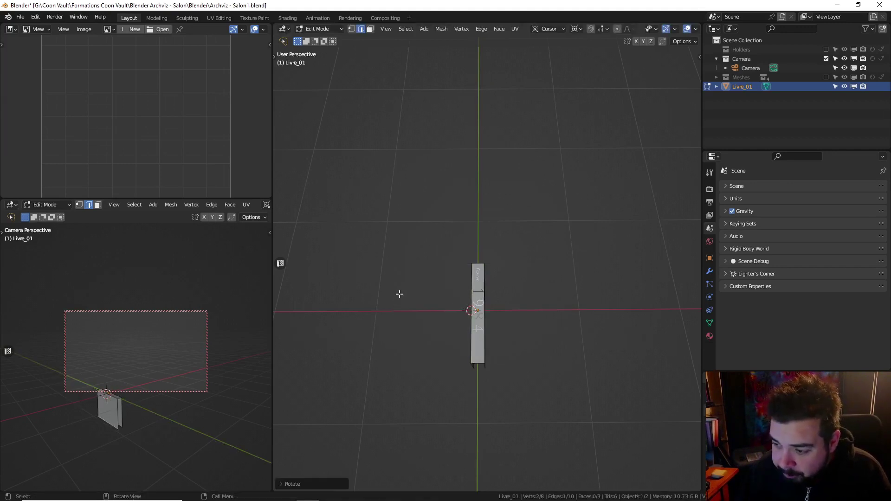
# Rotate the whole folded cover -90° around Y in Object Mode so the front cover faces up
pyautogui.press('Tab')
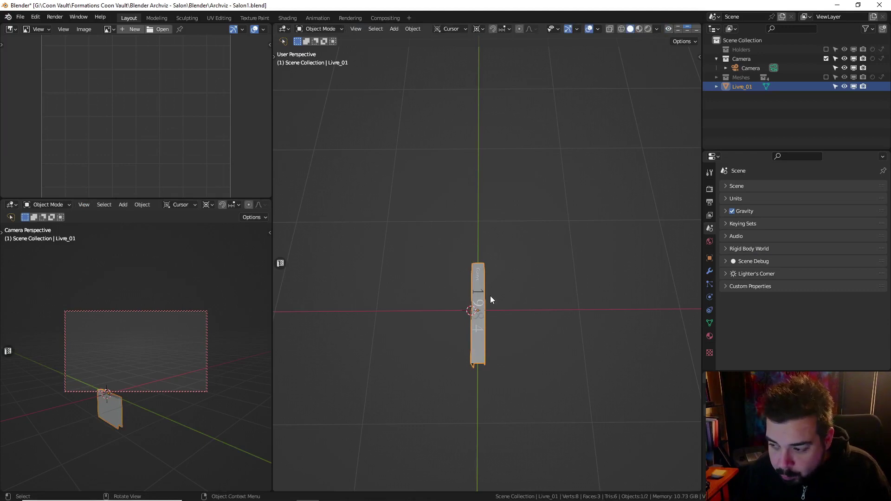
pyautogui.write('ry-90')
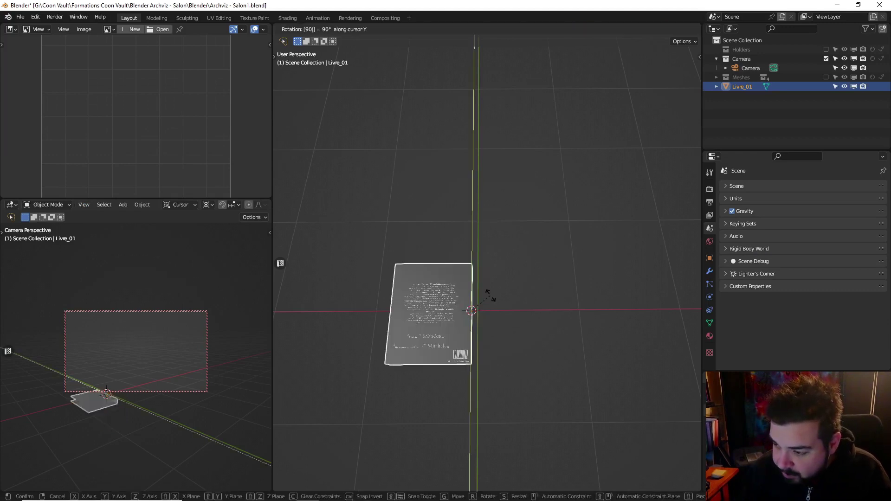
pyautogui.press('Return')
# Set the book cover's origin to its geometry and snap the object to the 3D cursor
pyautogui.press('q')
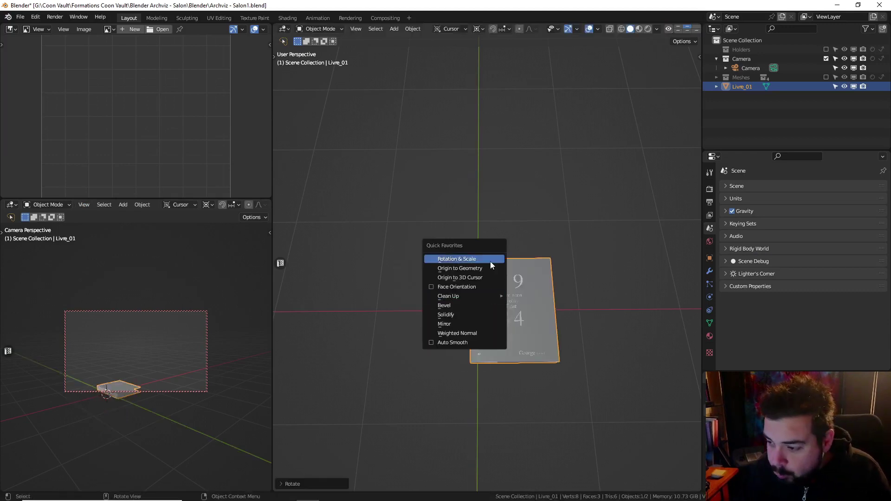
pyautogui.press('Return')
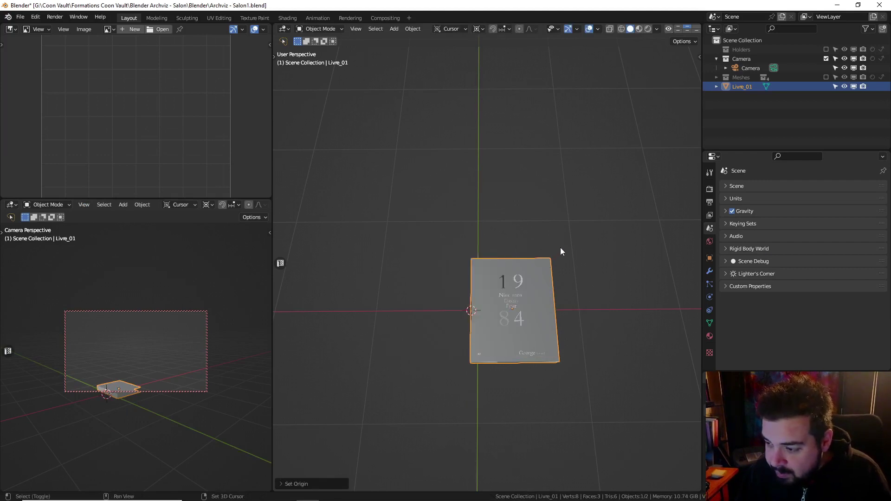
pyautogui.hotkey('shift', 's')
pyautogui.click(548, 205)
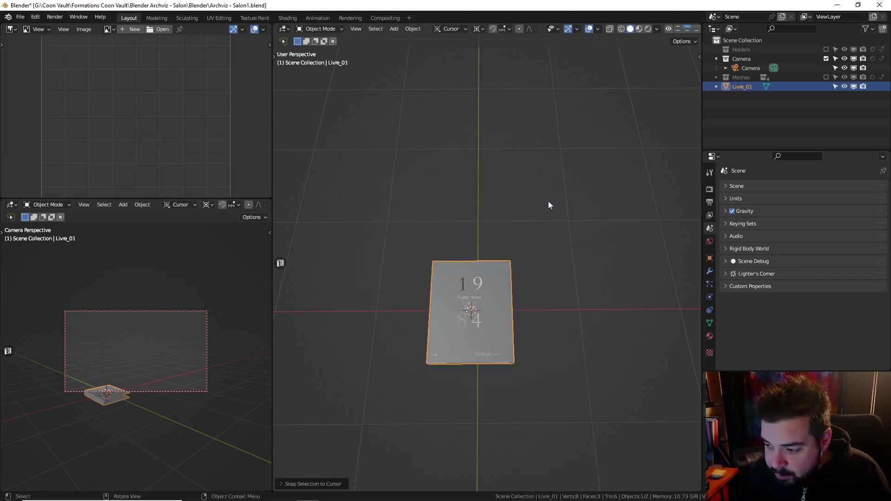
# Add a Solidify modifier to the Livre_01 book cover
pyautogui.moveTo(532, 290); pyautogui.dragTo(681, 269, button='middle')
pyautogui.scroll(3, 548, 219)
pyautogui.click(709, 271)
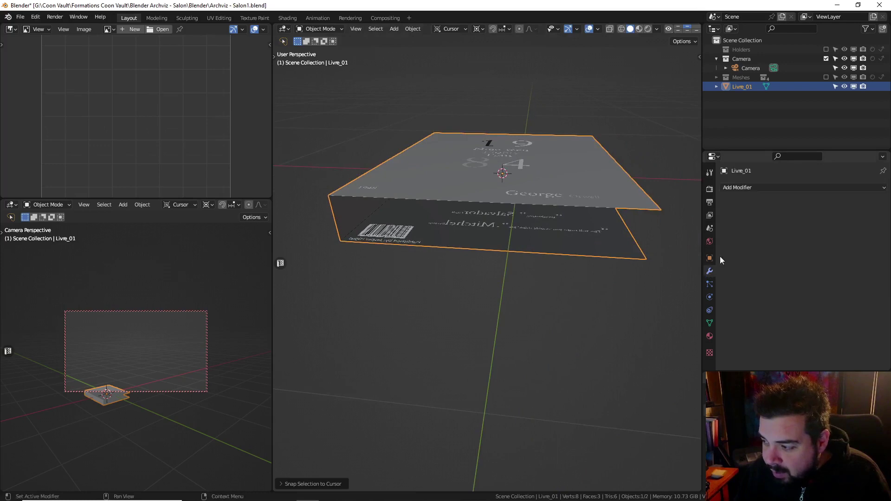
pyautogui.click(764, 190)
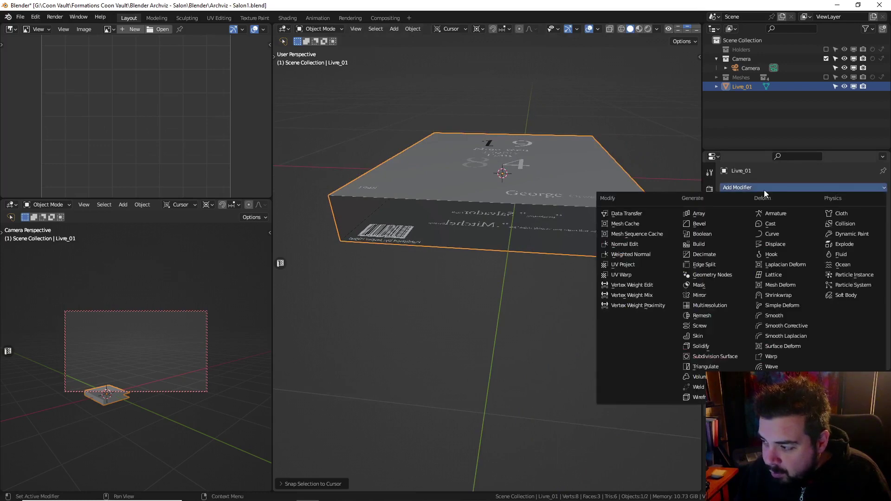
pyautogui.click(703, 347)
pyautogui.moveTo(369, 199); pyautogui.dragTo(468, 204, button='middle')
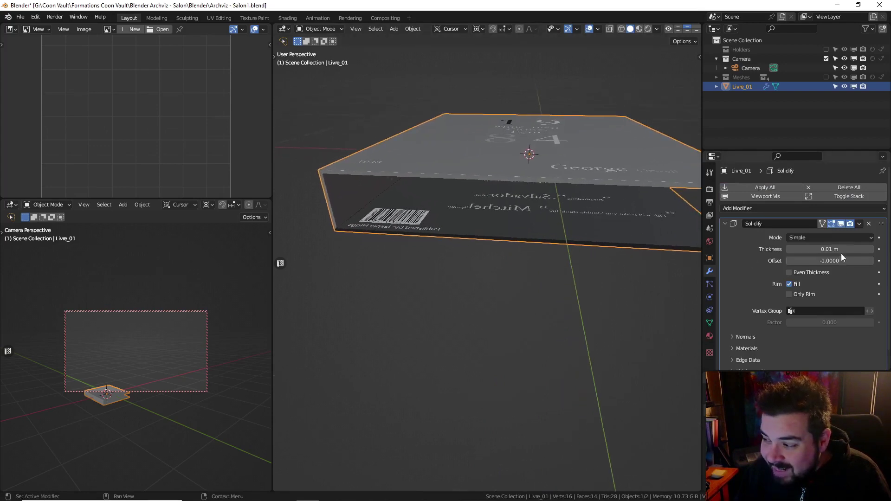
# Set the Solidify thickness to -0.01 m, enable Even Thickness and collapse the modifier
pyautogui.click(824, 249)
pyautogui.press('BackSpace')
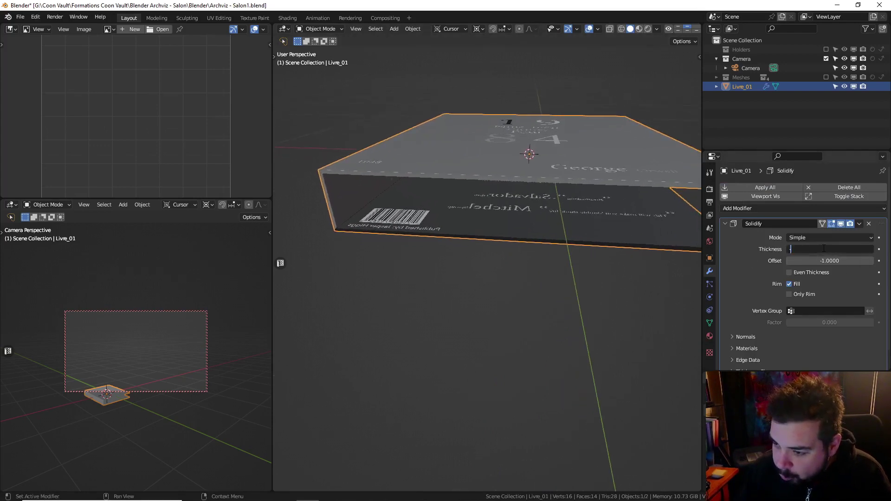
pyautogui.press('Return')
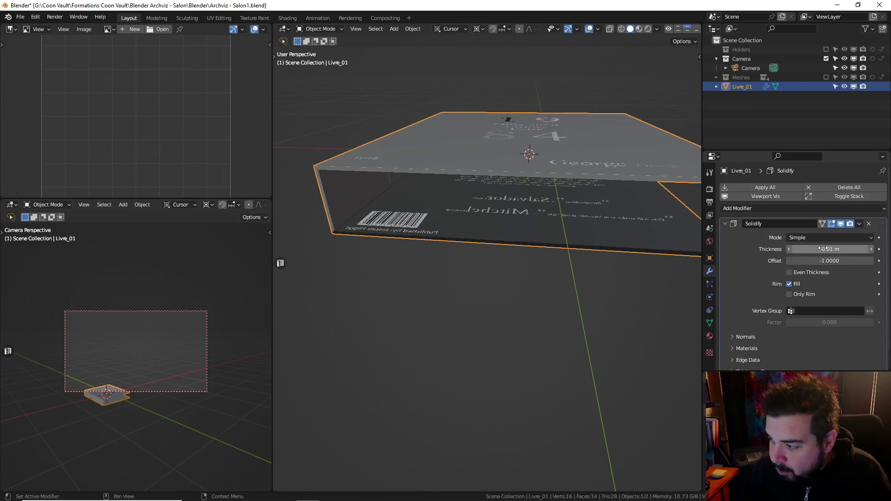
pyautogui.click(789, 272)
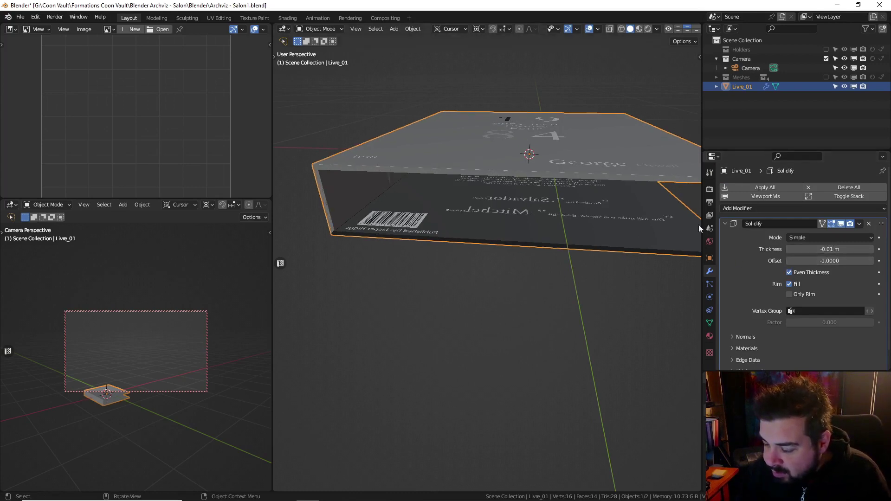
pyautogui.click(726, 225)
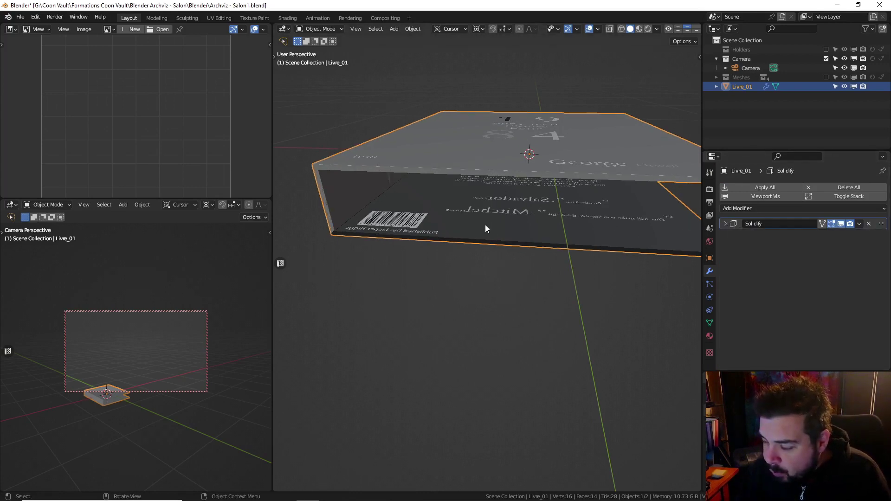
# Add a Bevel modifier to the book cover with an amount of 0.01/8 m and 2 segments
pyautogui.press('q')
pyautogui.click(475, 257)
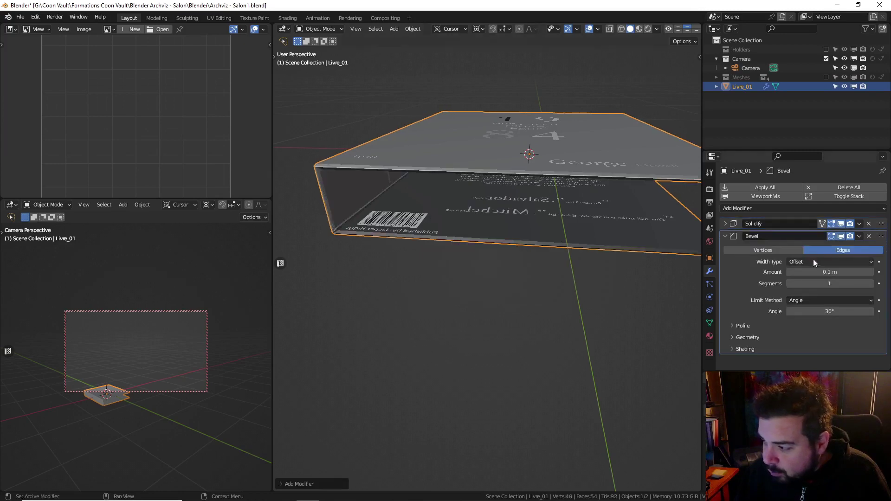
pyautogui.click(819, 271)
pyautogui.write('01/8')
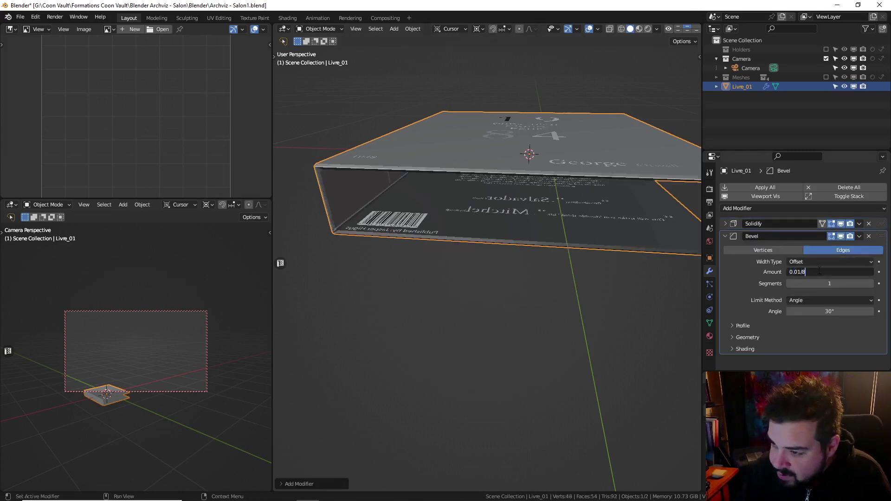
pyautogui.write('.01/8')
pyautogui.press('Return')
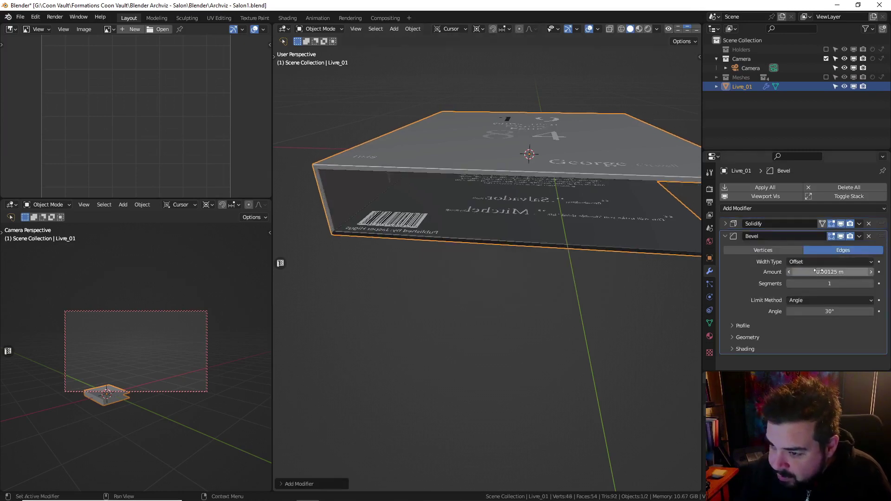
pyautogui.click(870, 284)
# Enable Auto Smooth on the cover, add a Weighted Normal modifier and collapse the Bevel and WeightedNormal settings
pyautogui.press('q')
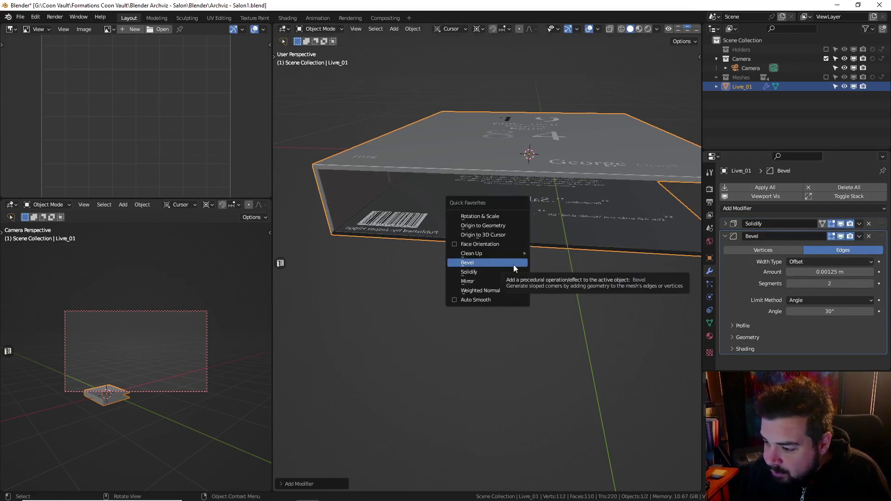
pyautogui.click(486, 299)
pyautogui.press('q')
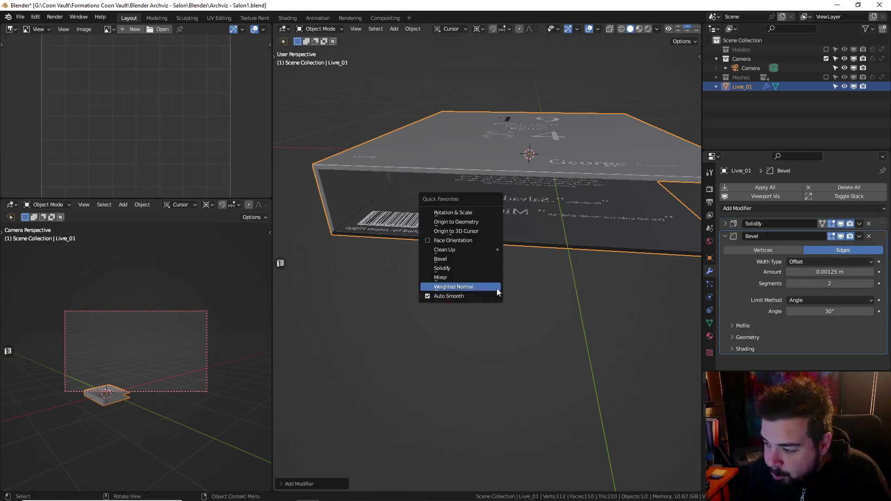
pyautogui.click(492, 287)
pyautogui.scroll(-4, 826, 317)
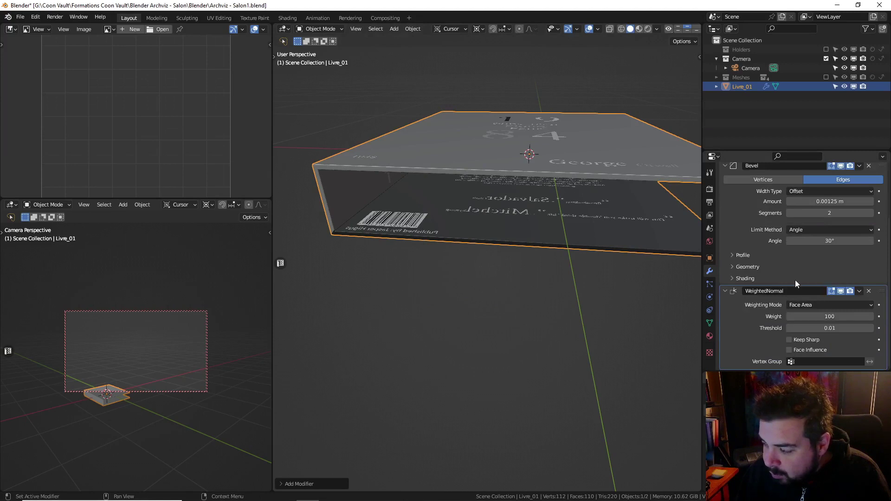
pyautogui.scroll(4, 727, 265)
pyautogui.click(726, 236)
pyautogui.click(725, 249)
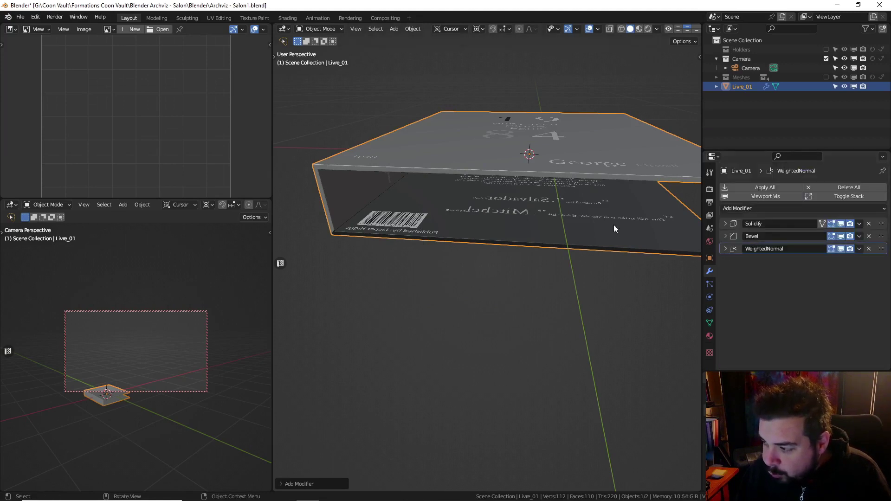
# In Edit Mode, fill a face between the bottom edges of the front and back covers
pyautogui.press('Tab')
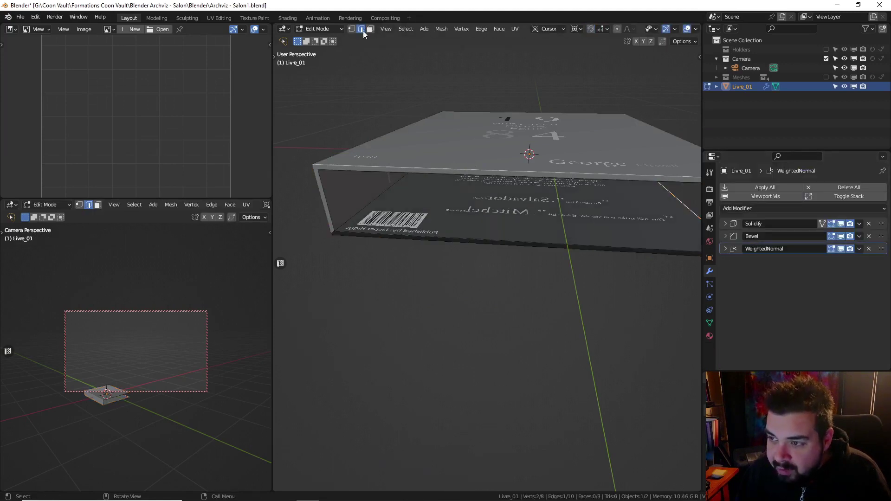
pyautogui.click(367, 172)
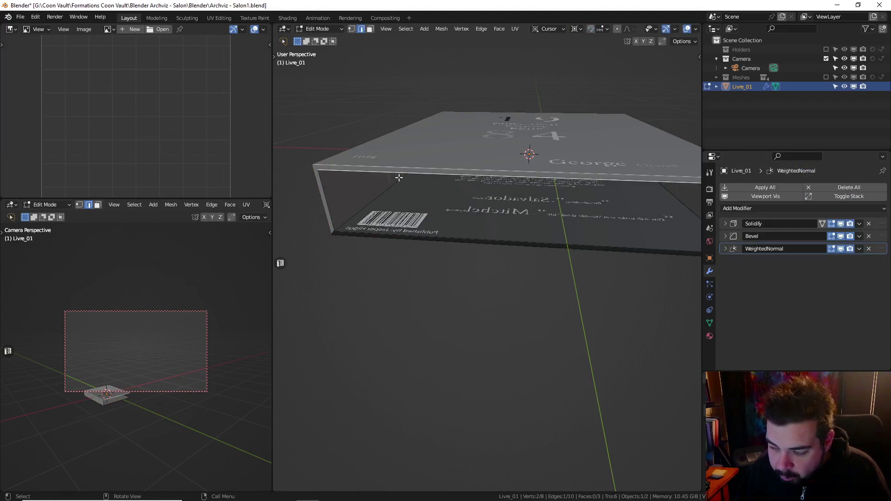
pyautogui.keyDown('shift'); pyautogui.click(427, 234); pyautogui.keyUp('shift')
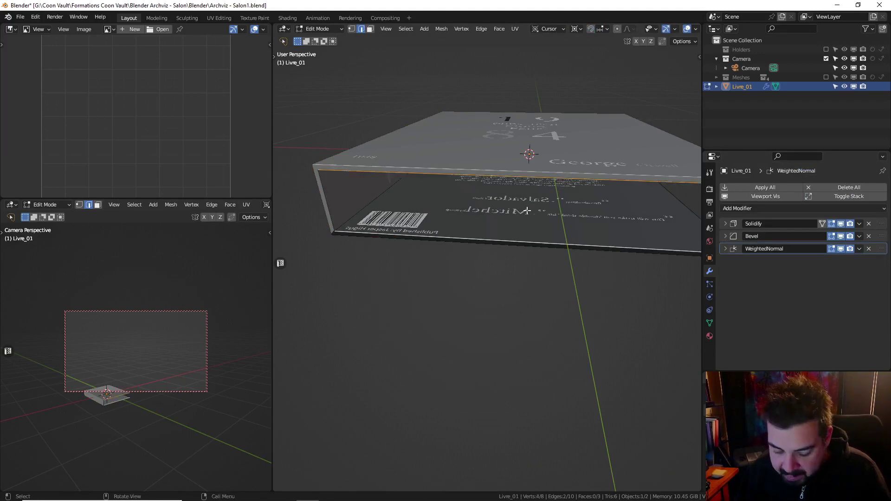
pyautogui.press('f')
# Fill the book's remaining open fore-edge and top end with faces to close the page block
pyautogui.moveTo(589, 211); pyautogui.dragTo(400, 220, button='middle')
pyautogui.click(469, 226)
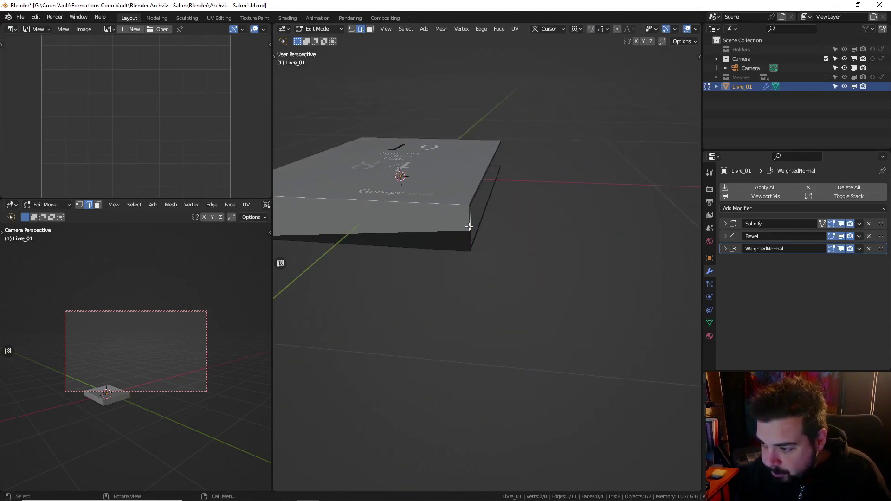
pyautogui.moveTo(504, 222); pyautogui.dragTo(431, 232, button='middle')
pyautogui.scroll(-4, 573, 242)
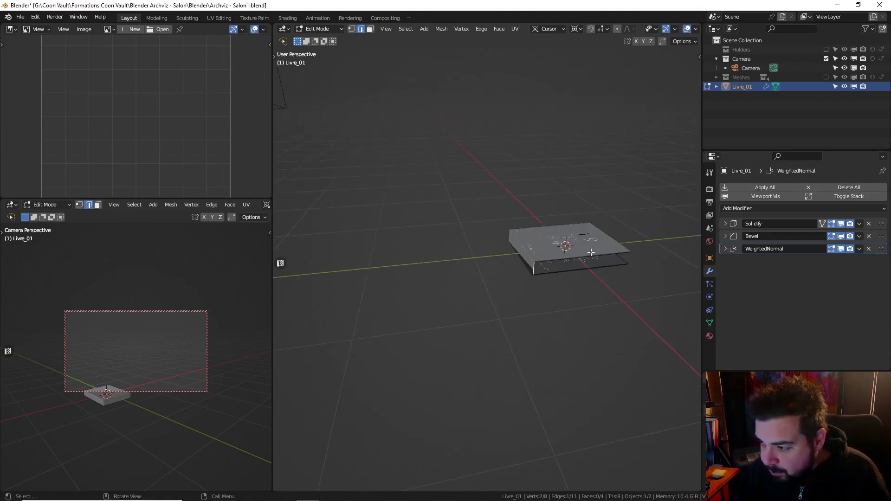
pyautogui.keyDown('shift'); pyautogui.moveTo(575, 241); pyautogui.dragTo(496, 230, button='middle'); pyautogui.keyUp('shift')
pyautogui.hotkey('ctrl', 'z')
pyautogui.scroll(2, 451, 251)
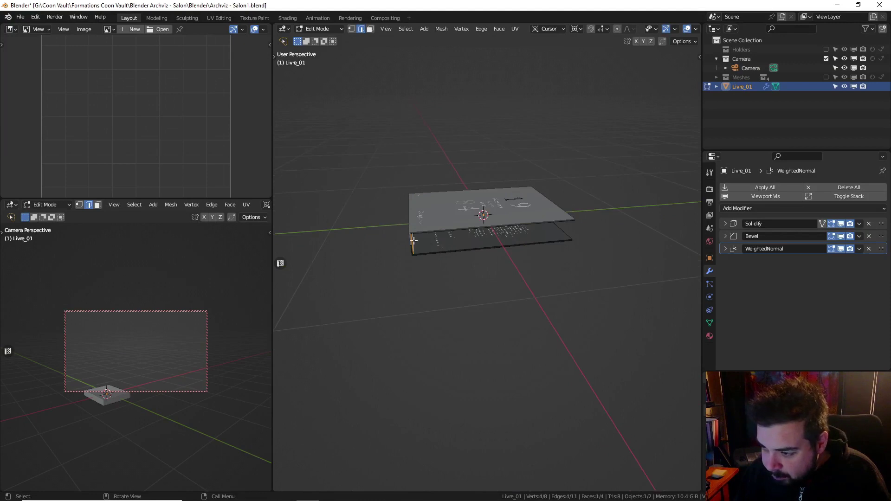
pyautogui.press('f')
pyautogui.moveTo(435, 247); pyautogui.dragTo(623, 201, button='middle')
pyautogui.press('f')
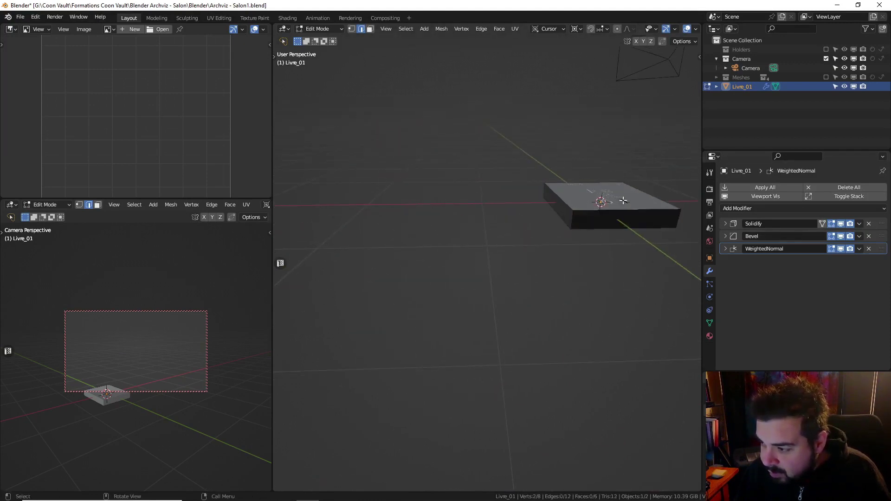
# Separate the three filled page faces into their own object, with Solidify hidden while selecting, and show the cover's Solidify again
pyautogui.click(371, 30)
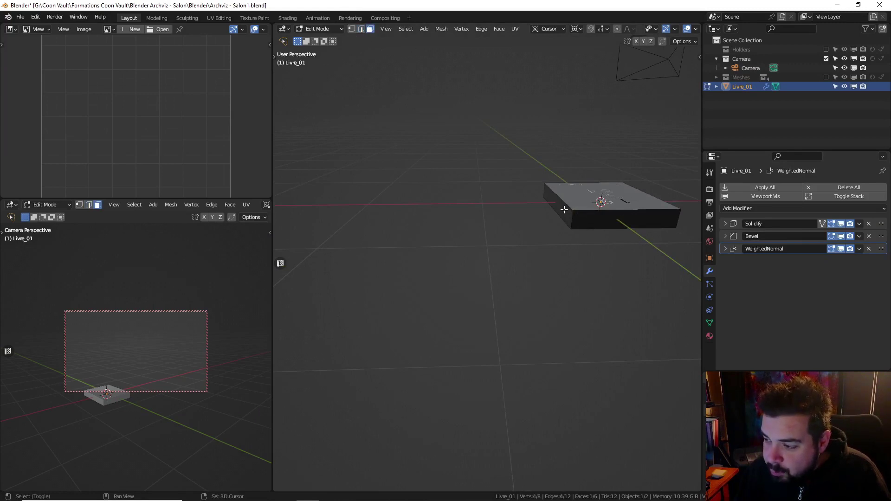
pyautogui.click(841, 224)
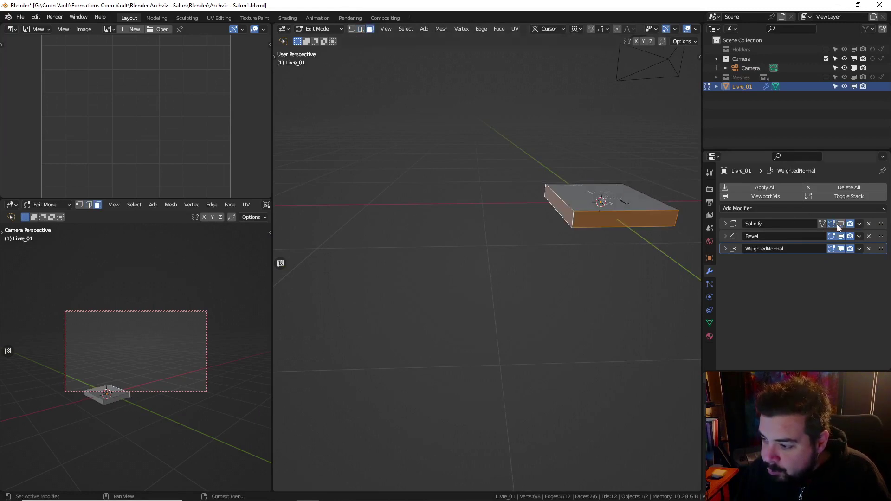
pyautogui.moveTo(530, 222); pyautogui.dragTo(499, 241, button='middle')
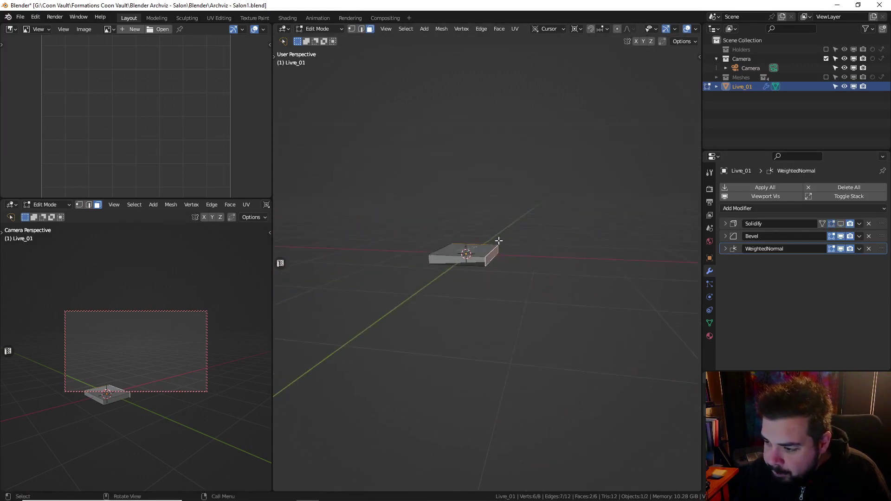
pyautogui.keyDown('shift'); pyautogui.click(465, 267); pyautogui.keyUp('shift')
pyautogui.scroll(5, 553, 230)
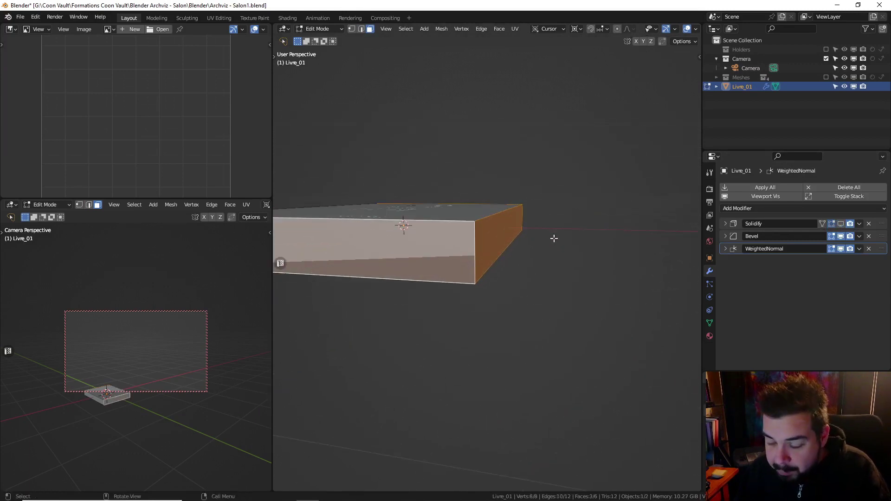
pyautogui.press('p')
pyautogui.click(553, 238)
pyautogui.press('Tab')
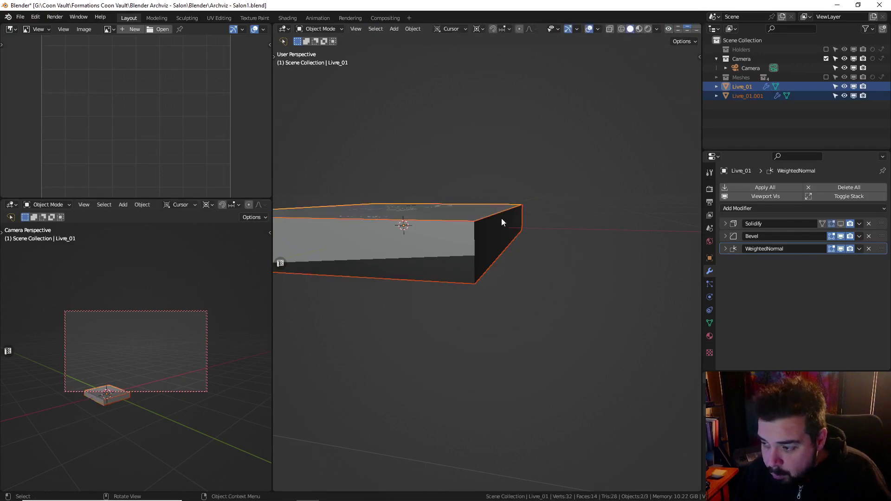
pyautogui.click(473, 212)
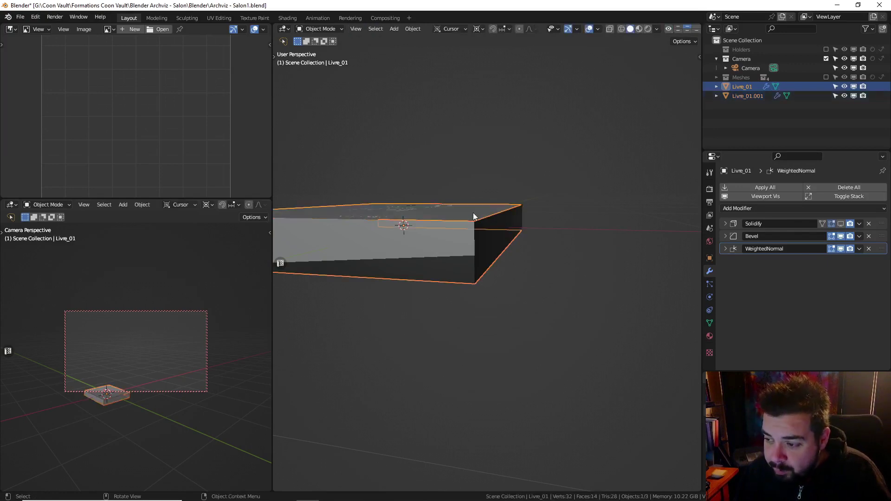
pyautogui.click(839, 224)
# Remove Solidify from the separated pages object, apply its rotation and scale, and set its origin to geometry
pyautogui.click(470, 241)
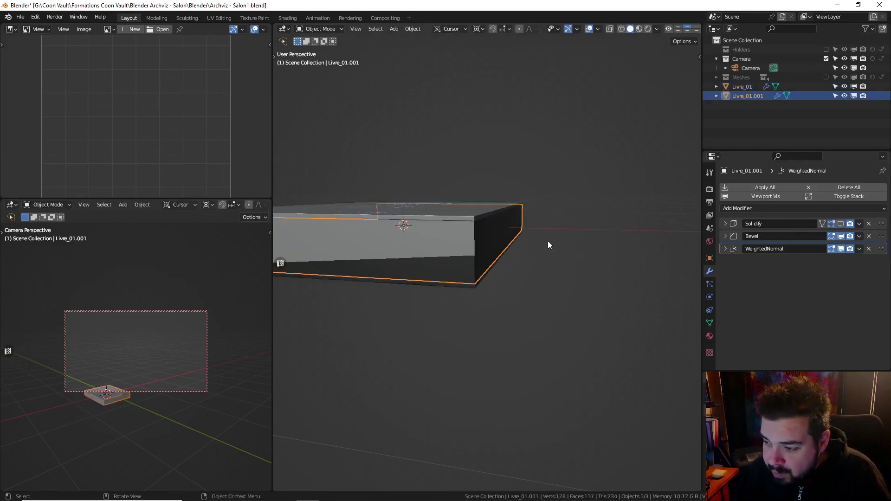
pyautogui.click(869, 224)
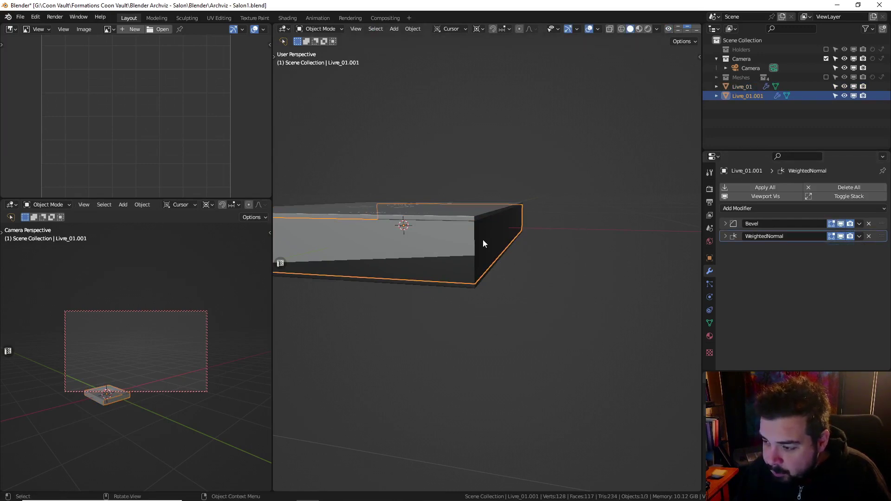
pyautogui.press('q')
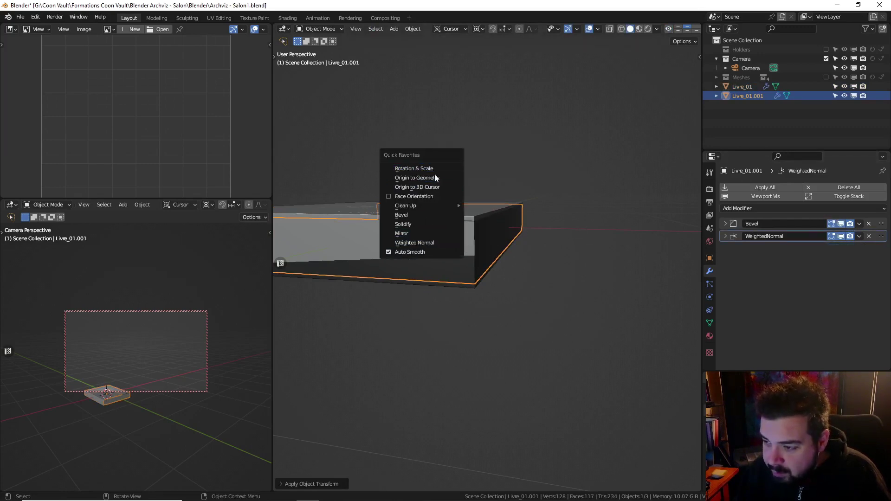
pyautogui.click(432, 175)
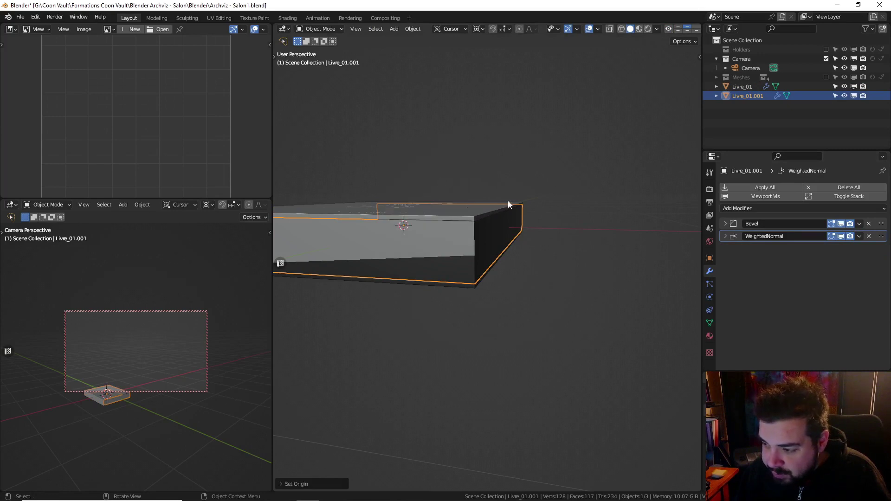
# Replace the pages object's cover material with a new material named M_Pages
pyautogui.click(710, 337)
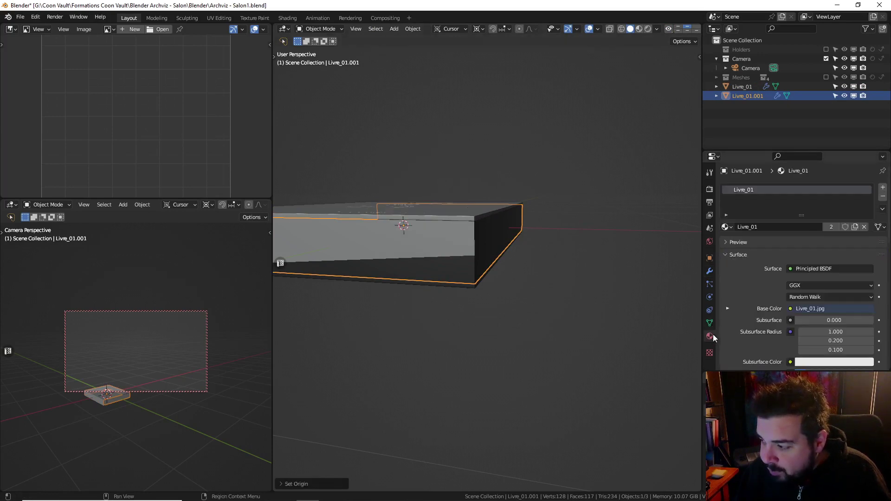
pyautogui.click(863, 227)
pyautogui.click(819, 228)
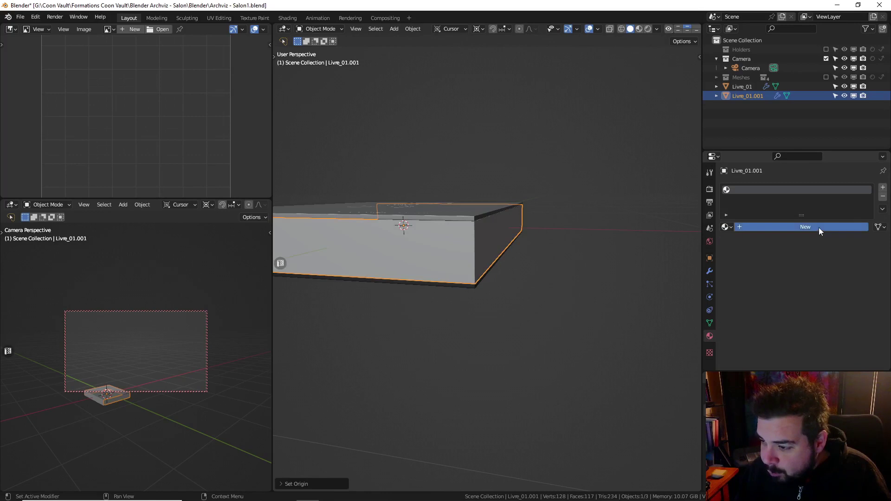
pyautogui.click(780, 227)
pyautogui.write('M')
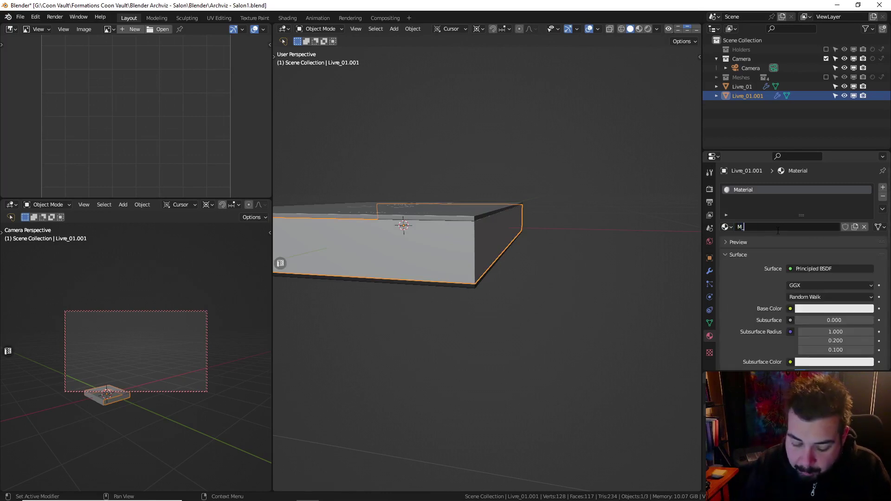
pyautogui.write('_Pages')
pyautogui.press('Return')
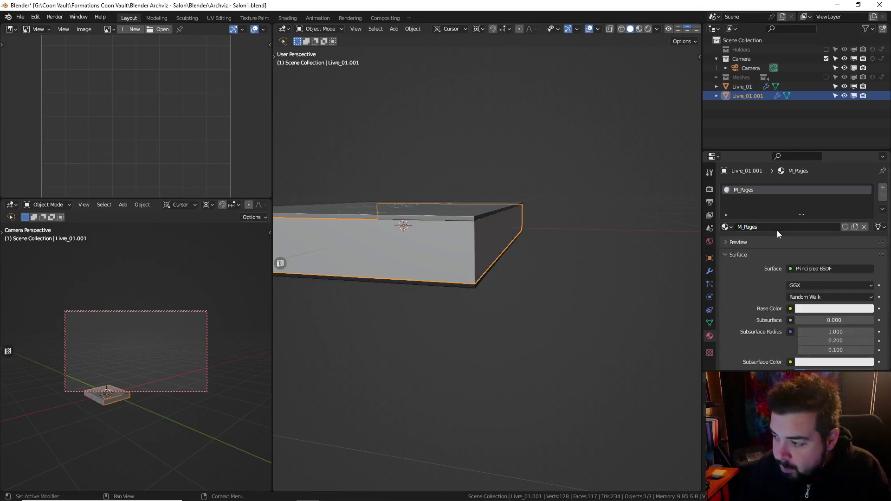
# In Edit Mode, move the pages' bottom-end face inward by 0.01 m along Y
pyautogui.moveTo(491, 196); pyautogui.dragTo(539, 209, button='middle')
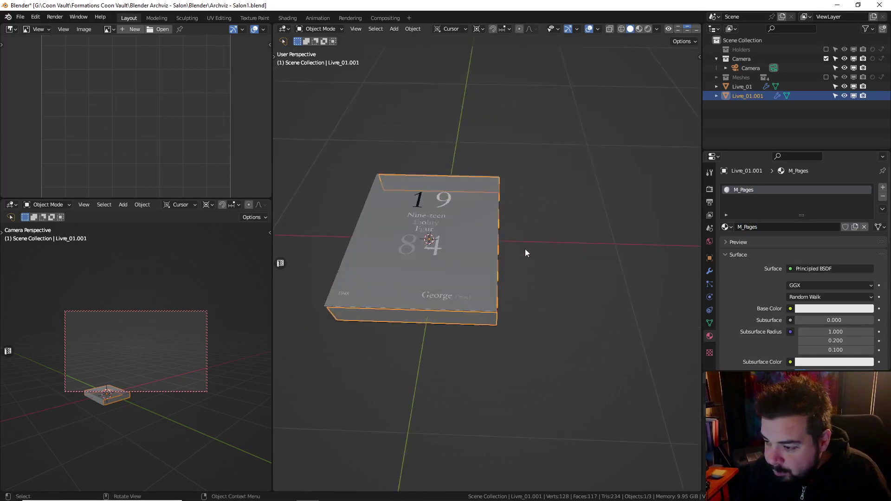
pyautogui.moveTo(486, 206); pyautogui.dragTo(467, 185, button='middle')
pyautogui.scroll(4, 467, 185)
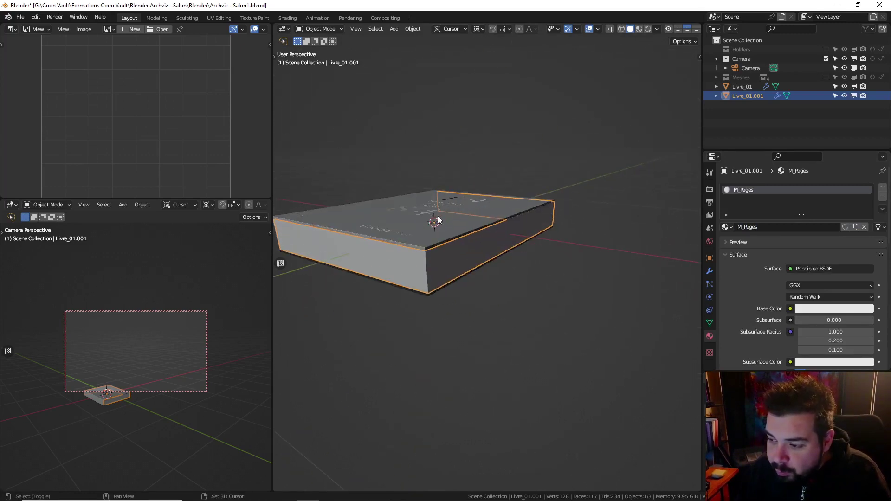
pyautogui.moveTo(438, 215); pyautogui.dragTo(501, 188, button='middle')
pyautogui.press('Tab')
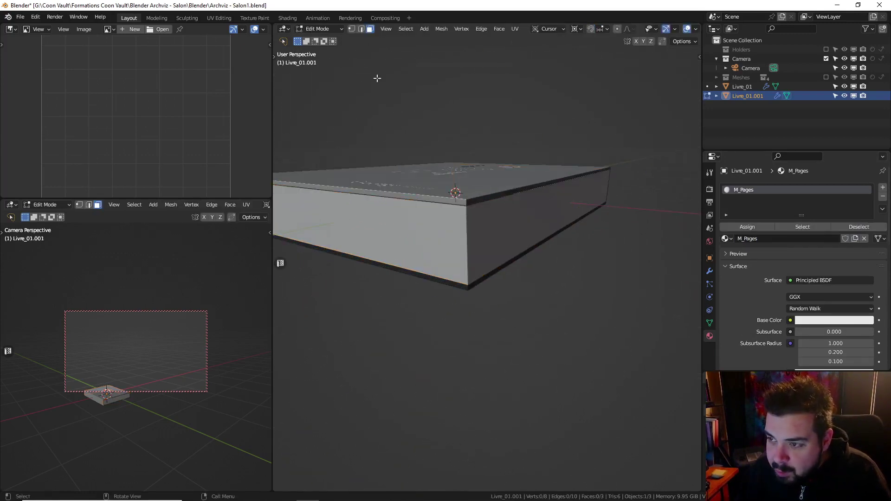
pyautogui.click(388, 210)
pyautogui.moveTo(389, 211); pyautogui.dragTo(417, 209, button='middle')
pyautogui.write('gy')
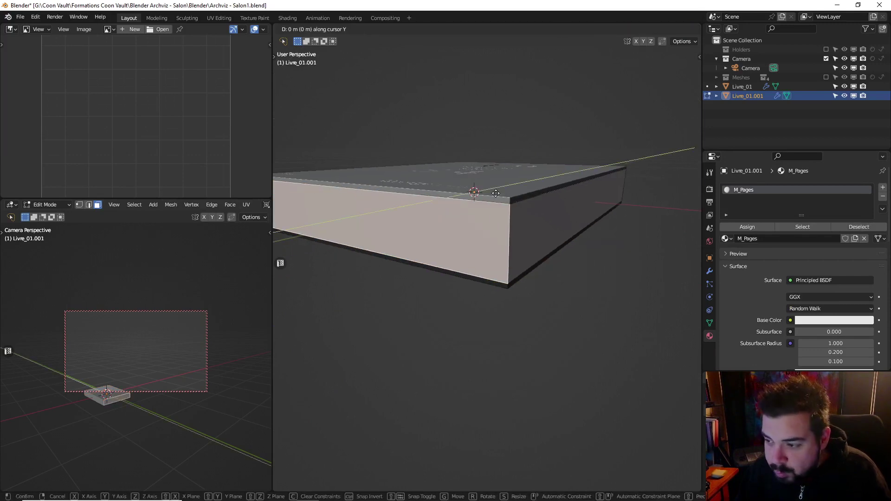
pyautogui.write('0.01')
pyautogui.press('Return')
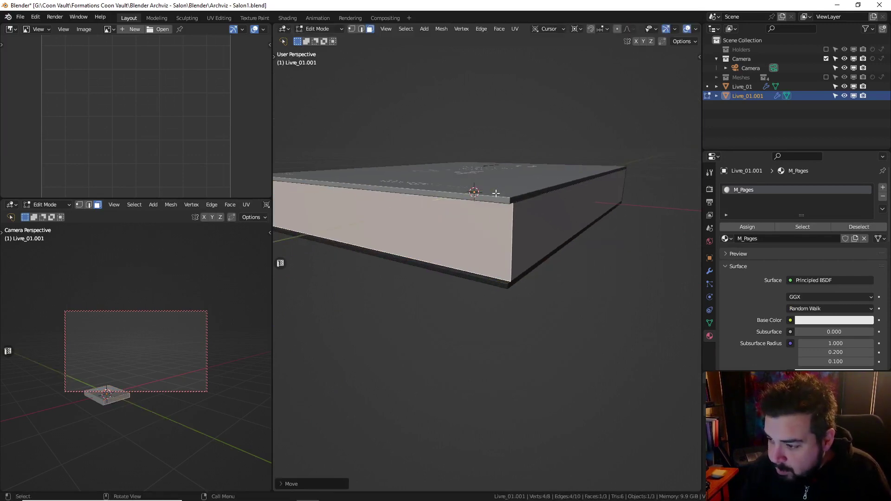
# Move the pages' fore-edge face inward by 0.01 m along X
pyautogui.click(565, 214)
pyautogui.write('gx')
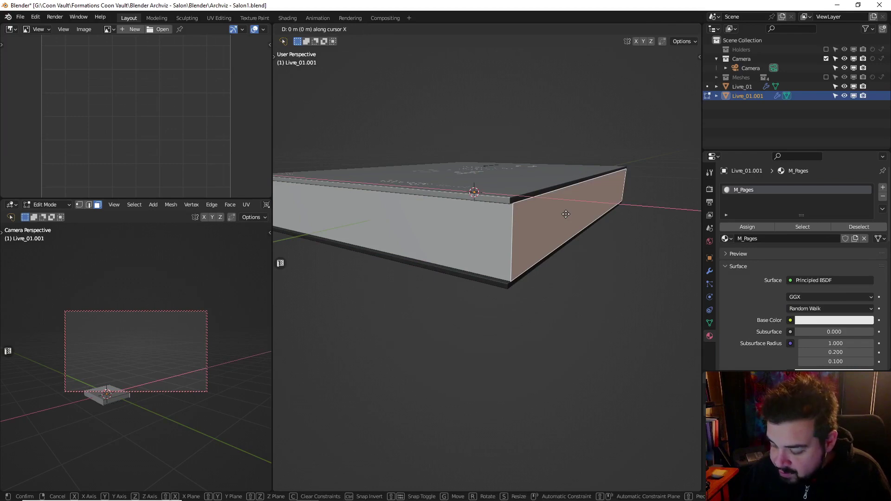
pyautogui.write('0.01')
pyautogui.press('Return')
# Move the pages' remaining end face inward by 0.01 m along Y
pyautogui.moveTo(565, 214); pyautogui.dragTo(552, 253, button='middle')
pyautogui.click(547, 257)
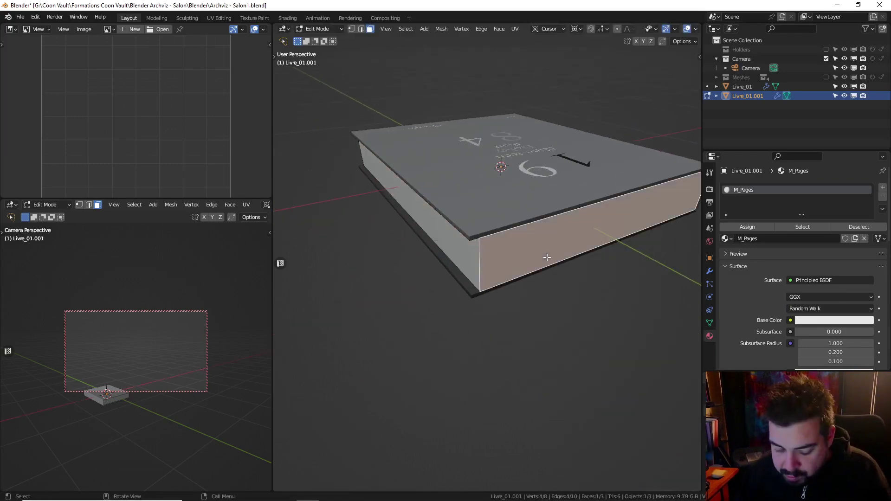
pyautogui.write('gx0.01')
pyautogui.press('Return')
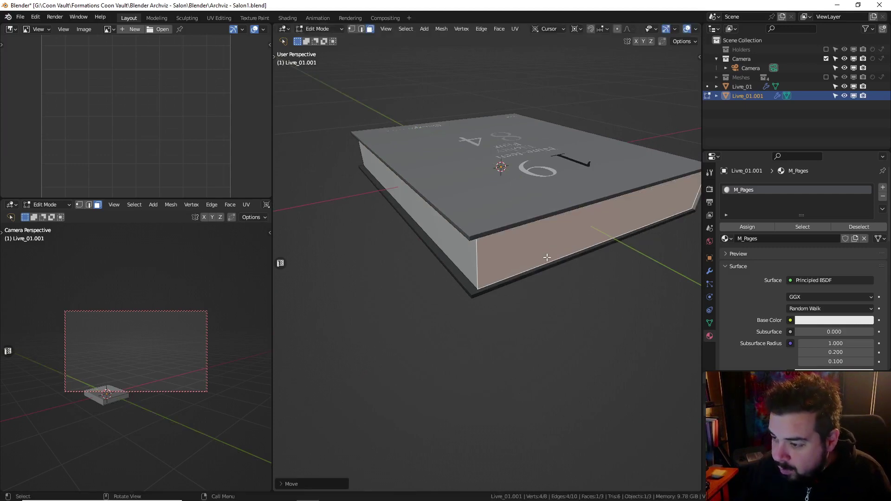
# Return to Object Mode, set the pages object's origin to its geometry, and deselect everything
pyautogui.press('Tab')
pyautogui.moveTo(547, 257); pyautogui.dragTo(543, 230, button='middle')
pyautogui.press('q')
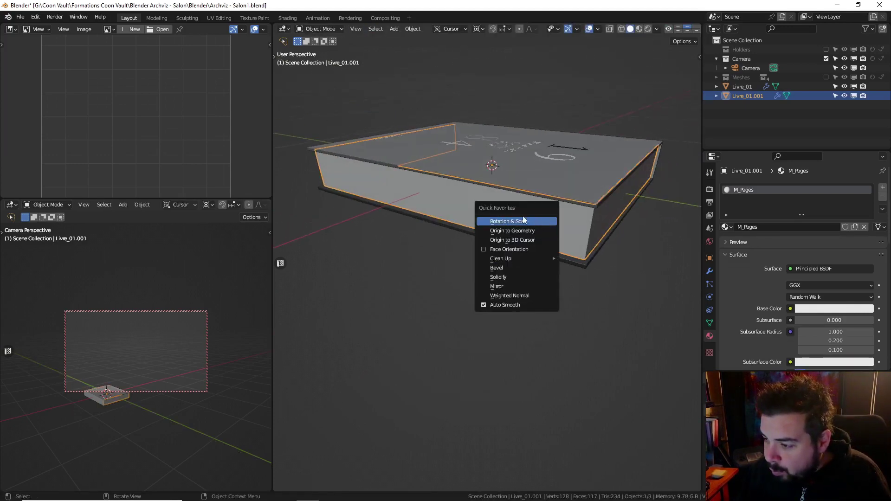
pyautogui.click(509, 230)
pyautogui.press('a')
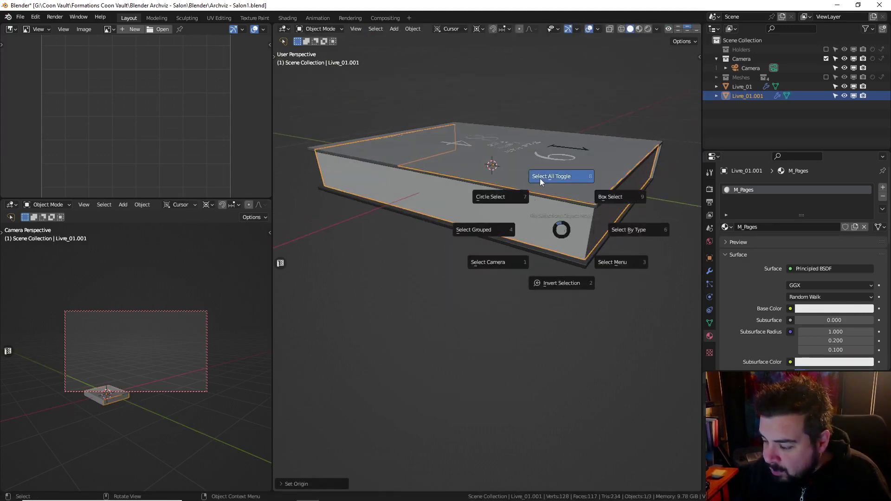
pyautogui.click(540, 179)
# Select the book cover, the pages and the camera, and move them 2 m along Y from the top view
pyautogui.moveTo(448, 197); pyautogui.dragTo(595, 223, button='middle')
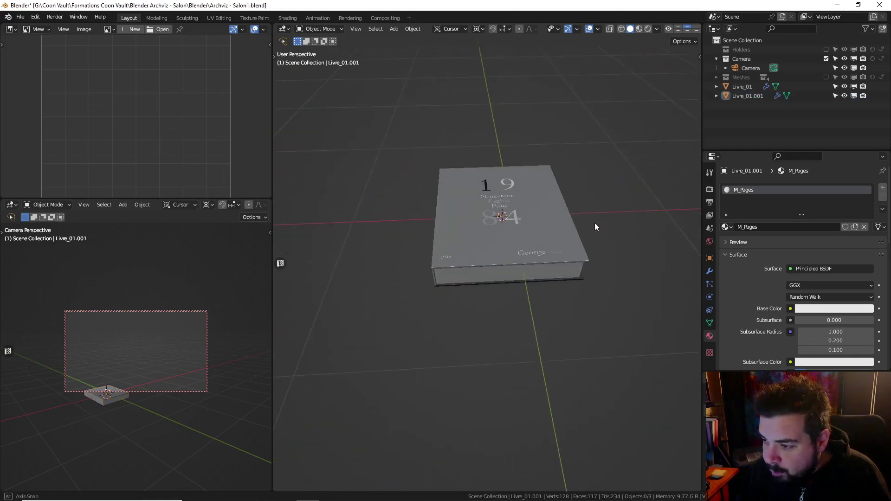
pyautogui.press('a')
pyautogui.click(505, 280)
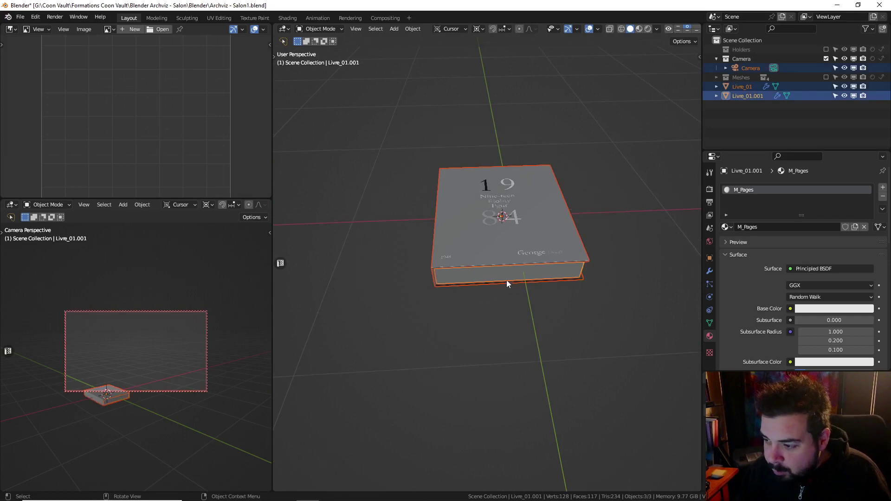
pyautogui.press('KP_7')
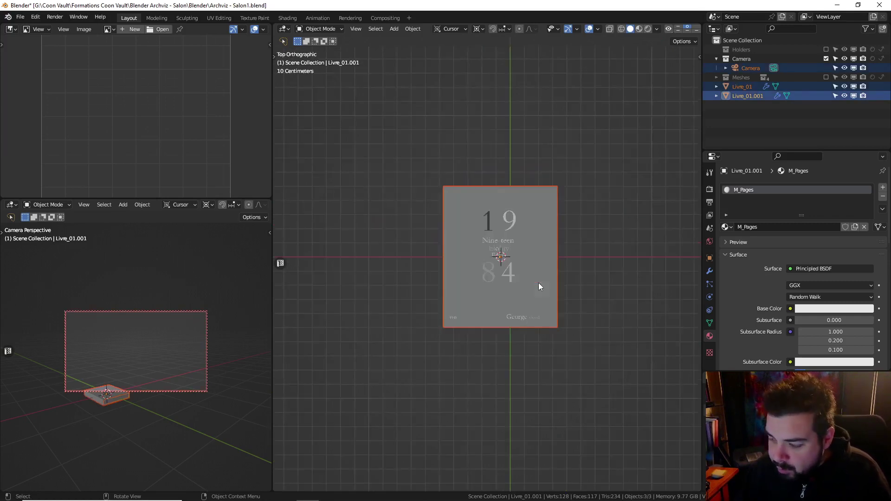
pyautogui.press('g')
pyautogui.press('x')
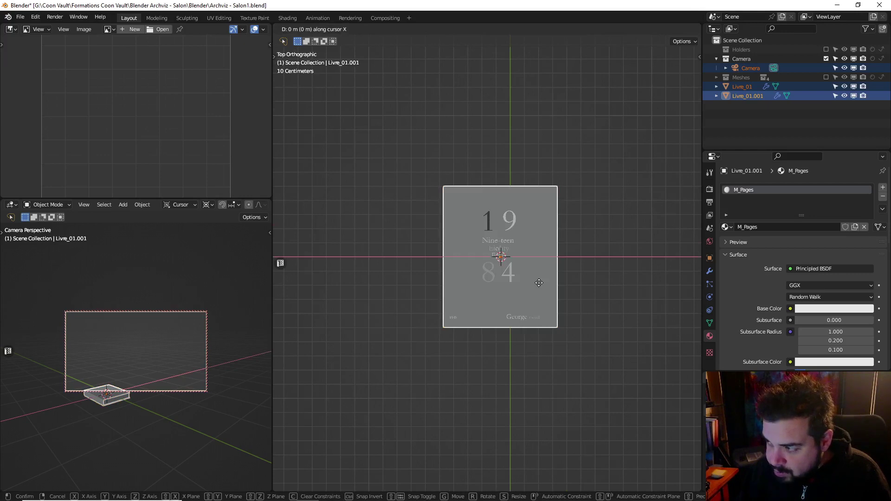
pyautogui.write('y')
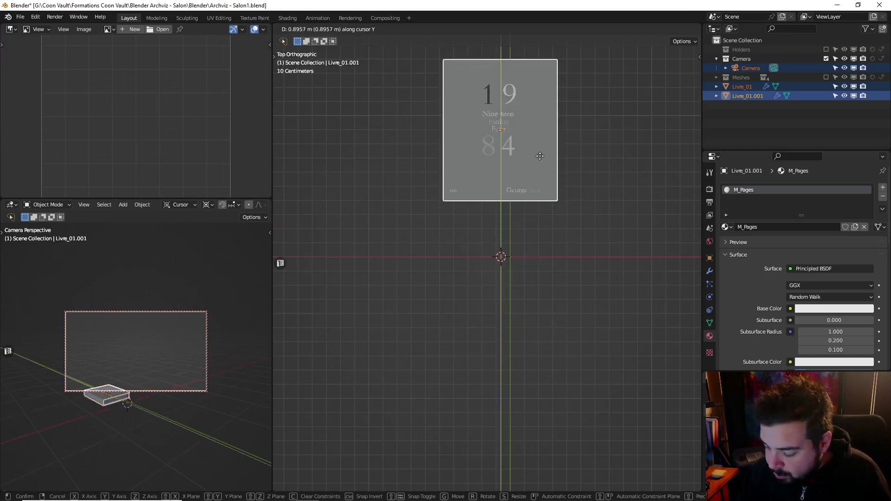
pyautogui.write('2')
pyautogui.press('BackSpace')
pyautogui.write('1')
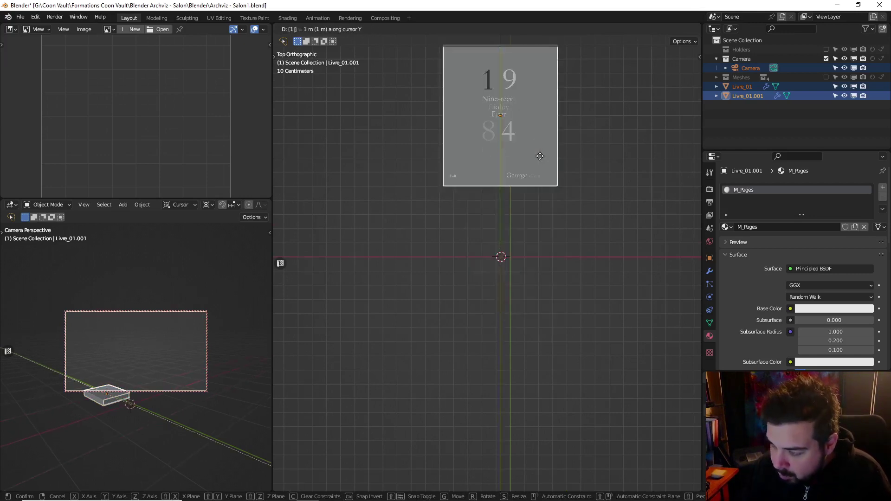
pyautogui.press('BackSpace')
pyautogui.write('2')
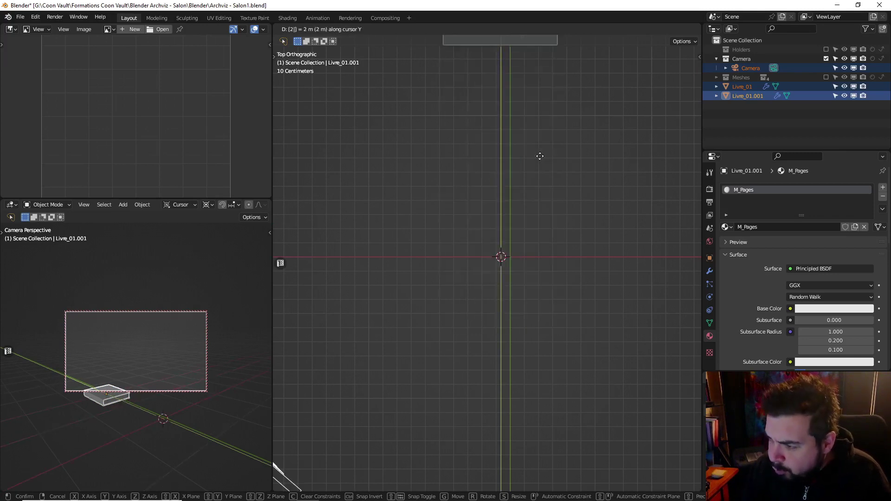
pyautogui.press('Return')
# Rename the separated pages object Livre_01.001 as Livre_01_Pages
pyautogui.keyDown('shift'); pyautogui.scroll(3, 529, 162); pyautogui.keyUp('shift')
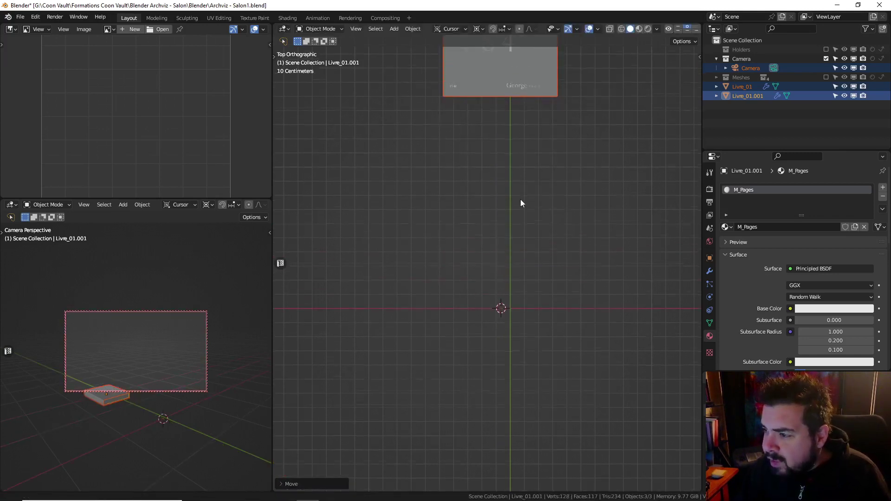
pyautogui.keyDown('shift'); pyautogui.scroll(4, 583, 116); pyautogui.keyUp('shift')
pyautogui.click(742, 86)
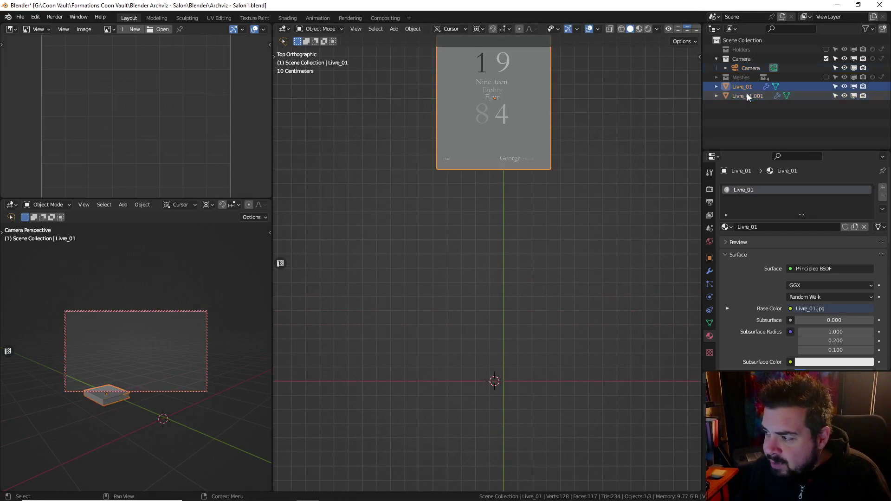
pyautogui.click(748, 96)
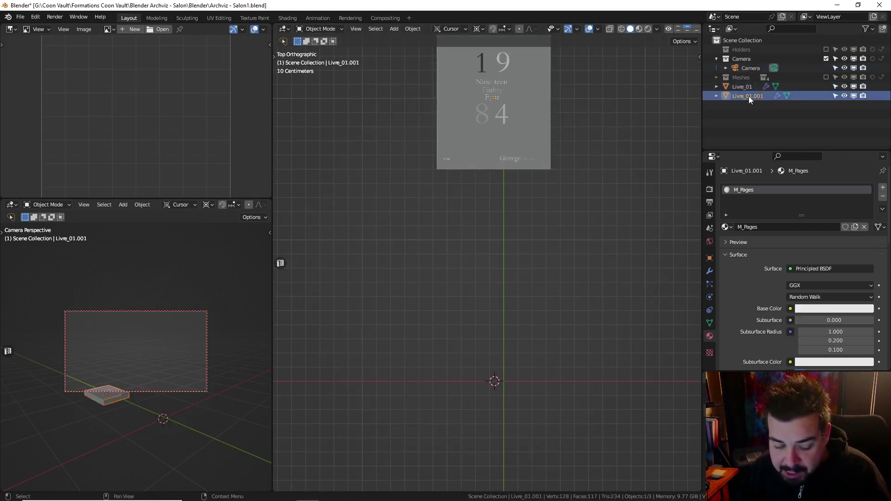
pyautogui.doubleClick(748, 96)
pyautogui.press('End')
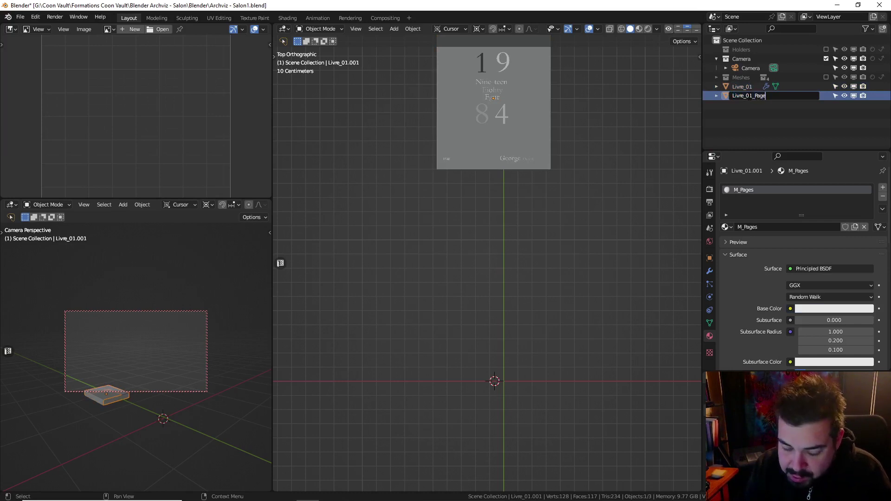
pyautogui.write('_Pages')
pyautogui.press('Return')
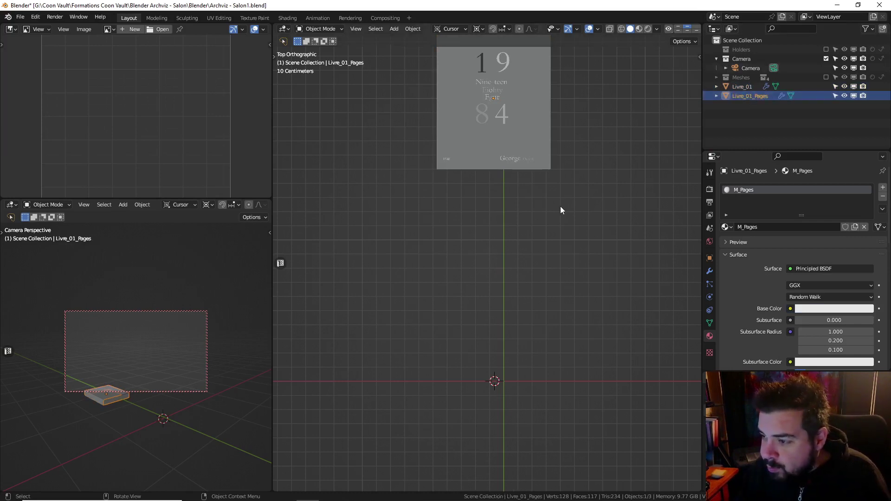
# Import the Livre_02 image from the Livres texture folder as a plane
pyautogui.moveTo(550, 265); pyautogui.dragTo(454, 188, button='middle')
pyautogui.scroll(-5, 544, 243)
pyautogui.click(21, 17)
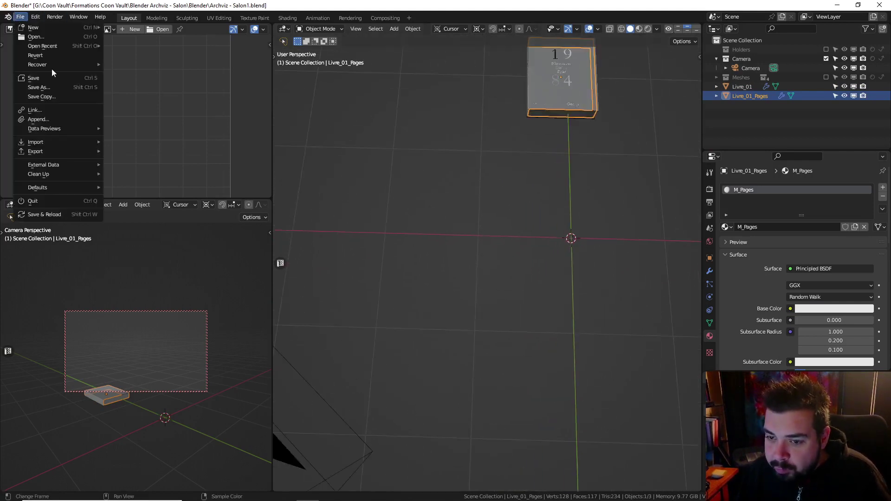
pyautogui.moveTo(60, 141)
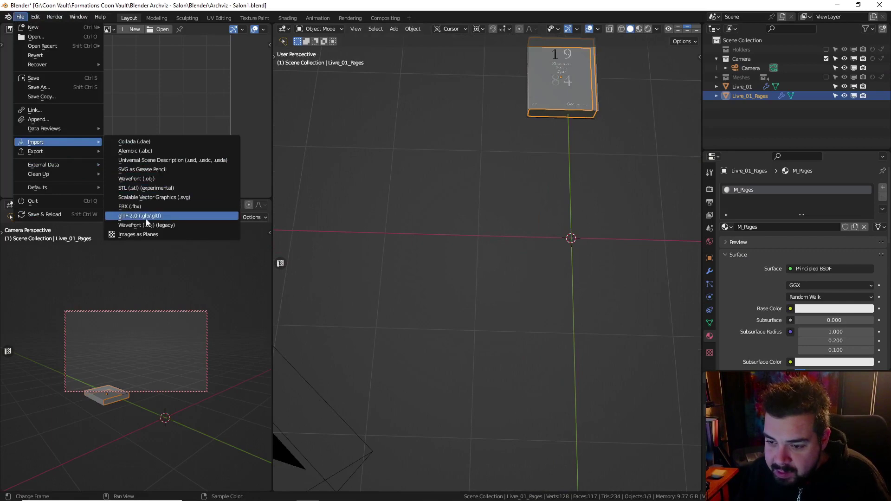
pyautogui.click(147, 234)
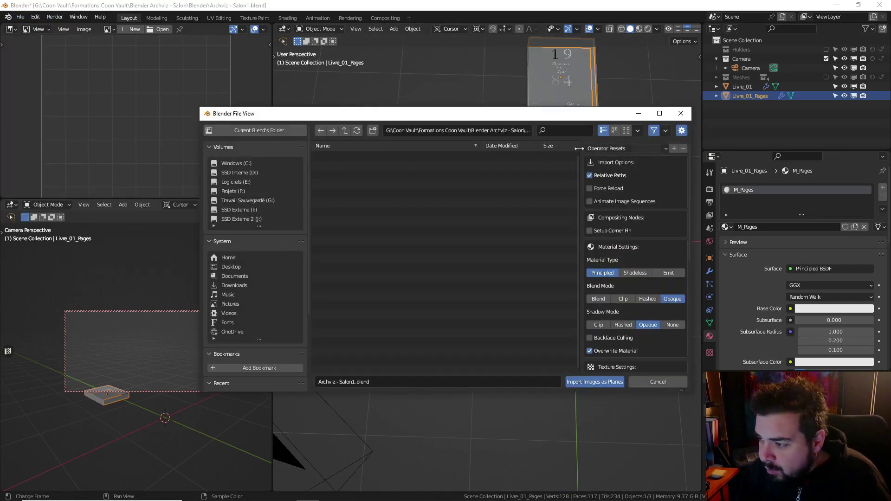
pyautogui.click(356, 131)
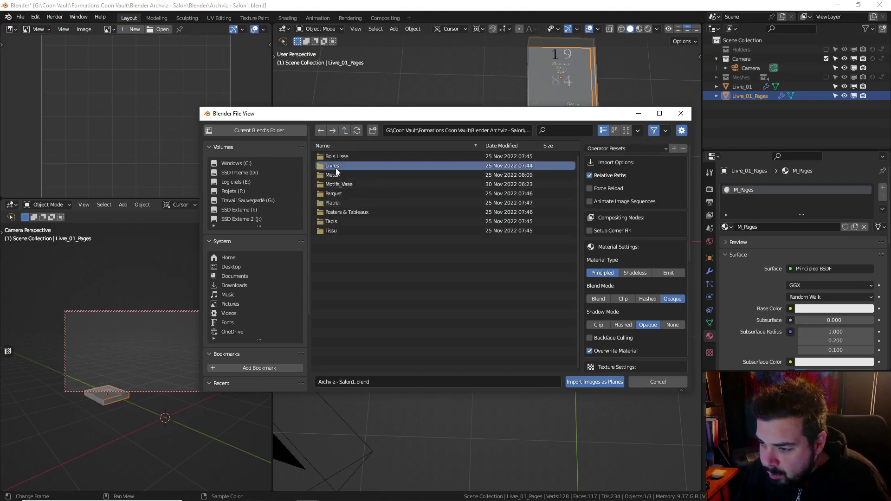
pyautogui.doubleClick(336, 166)
pyautogui.doubleClick(350, 168)
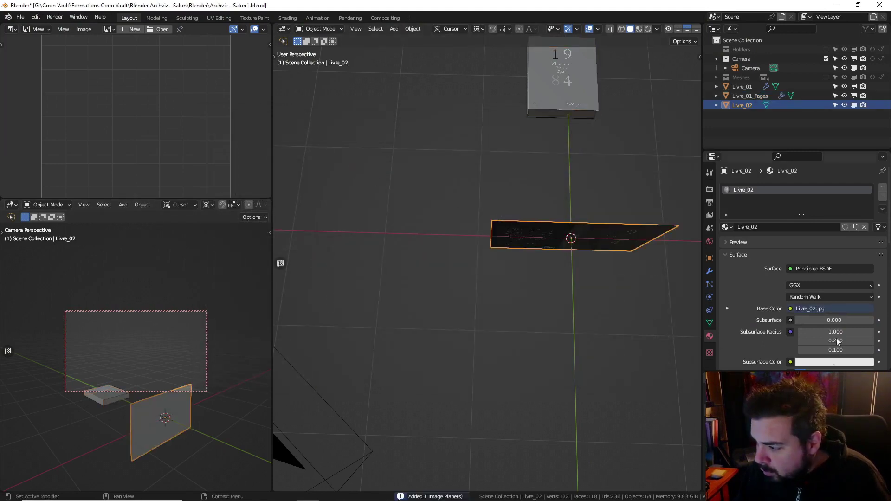
# Expand the Livre_02 material's Viewport Display settings and rotate the plane -90° about X so it lies flat
pyautogui.scroll(-12, 827, 321)
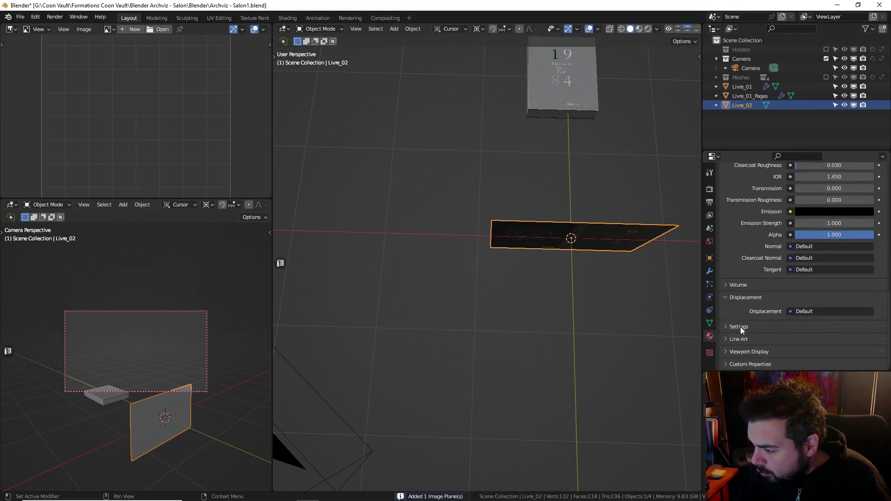
pyautogui.click(740, 349)
pyautogui.scroll(-5, 822, 341)
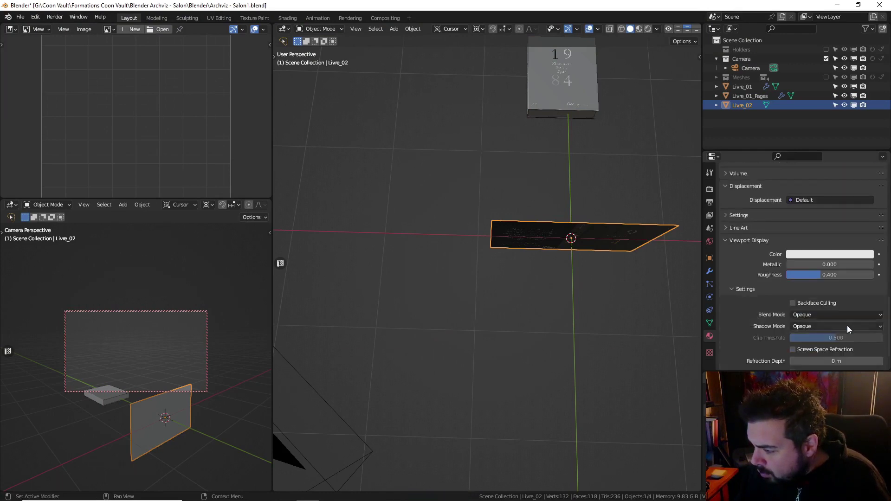
pyautogui.write('rx')
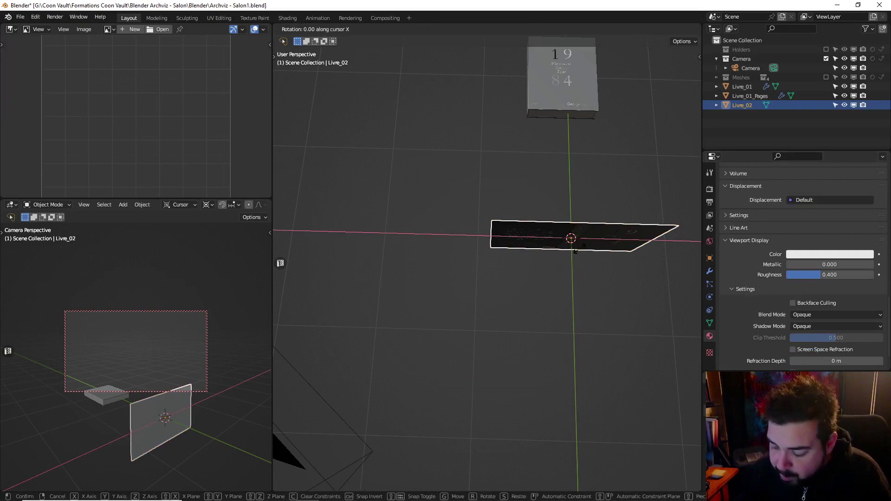
pyautogui.write('-90')
pyautogui.press('Return')
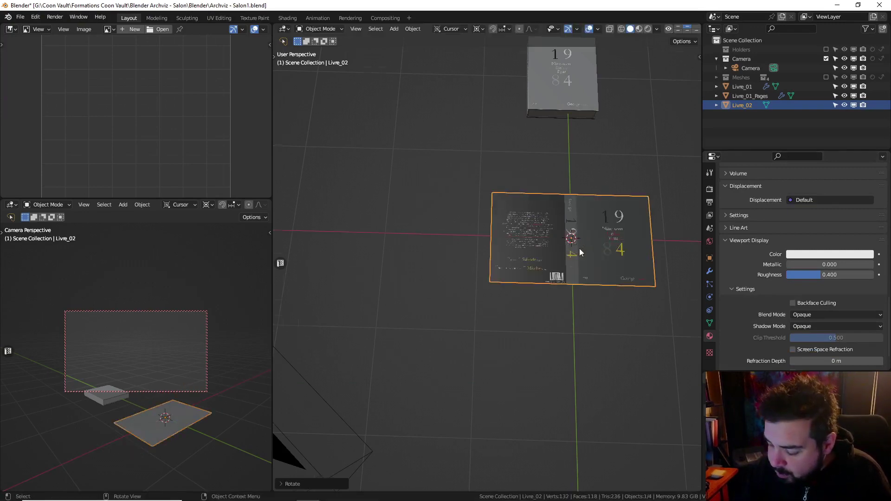
# Add a centred loop cut across the Livre_02 plane and bevel it about 0.069 m to match the printed spine's edges
pyautogui.press('KP_7')
pyautogui.press('KP_Decimal')
pyautogui.press('Tab')
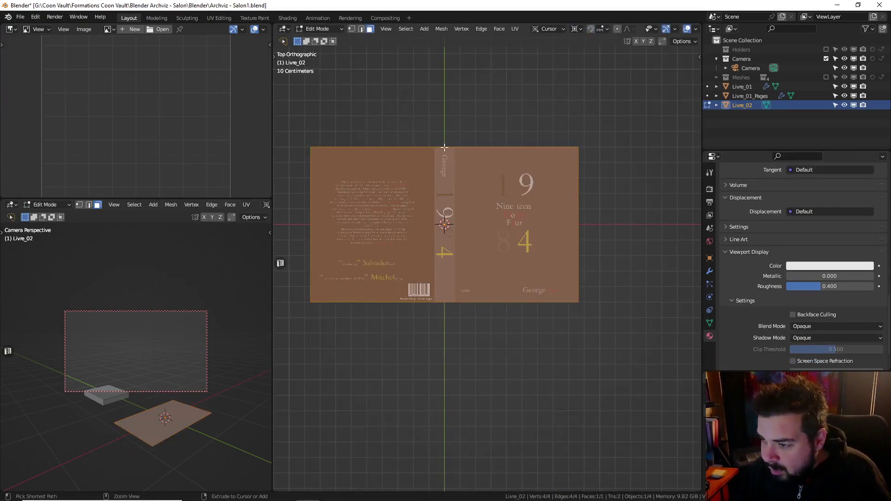
pyautogui.press('2')
pyautogui.hotkey('ctrl', 'r')
pyautogui.click(483, 147)
pyautogui.rightClick(484, 147)
pyautogui.hotkey('ctrl', 'b')
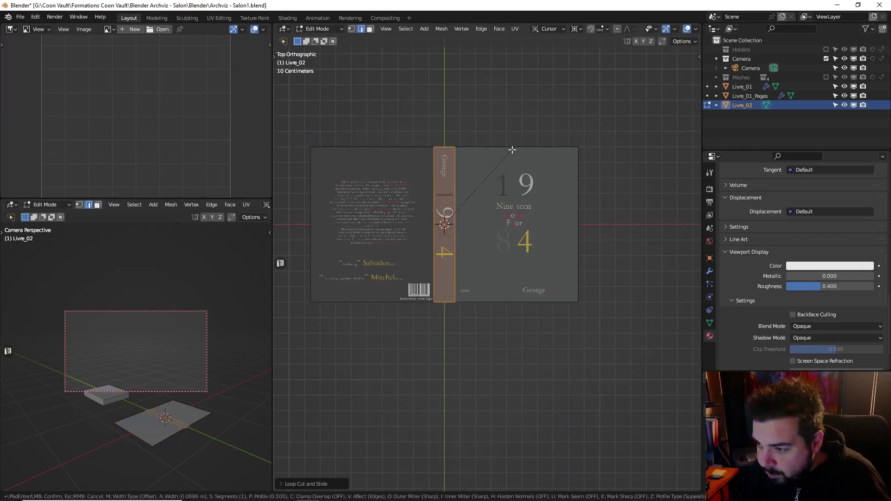
pyautogui.click(511, 149)
pyautogui.scroll(5, 469, 175)
pyautogui.keyDown('shift'); pyautogui.moveTo(381, 164); pyautogui.dragTo(471, 201, button='middle'); pyautogui.keyUp('shift')
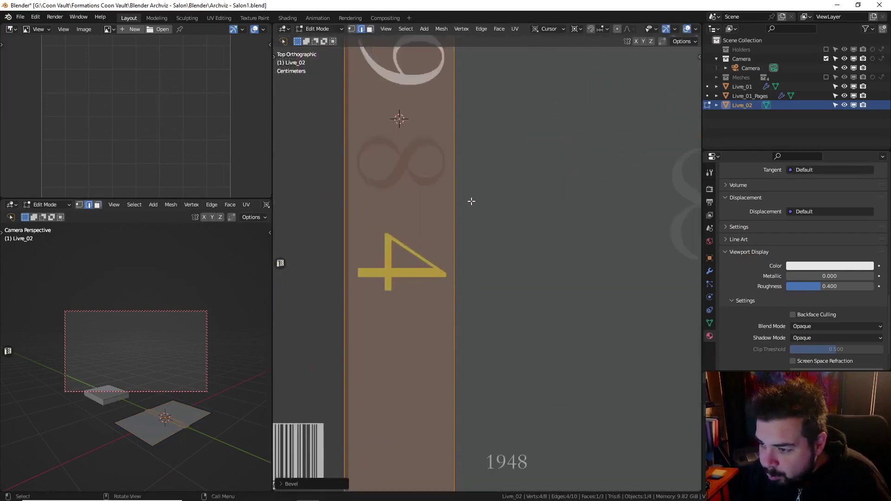
pyautogui.scroll(3, 445, 201)
pyautogui.scroll(-6, 433, 196)
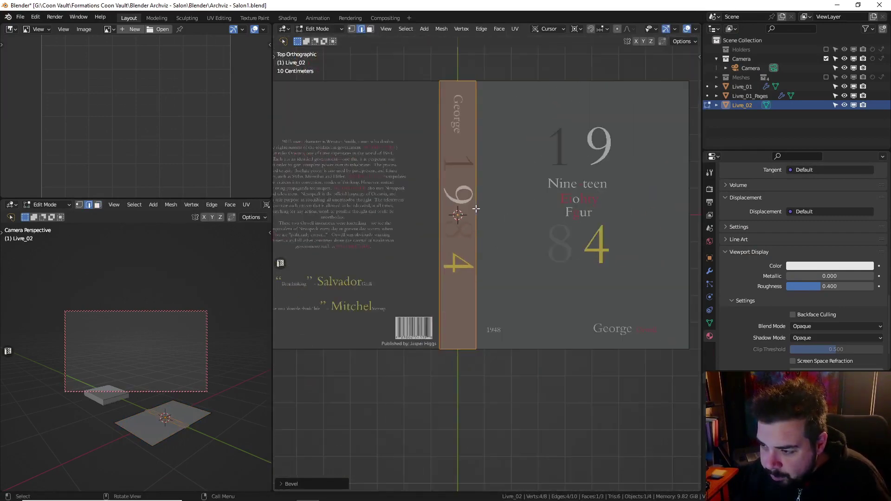
# Snap the 3D cursor to the front-cover side of the spine and rotate the front cover's outer edge 90° about Y
pyautogui.click(476, 204)
pyautogui.hotkey('shift', 's')
pyautogui.click(523, 265)
pyautogui.write('r')
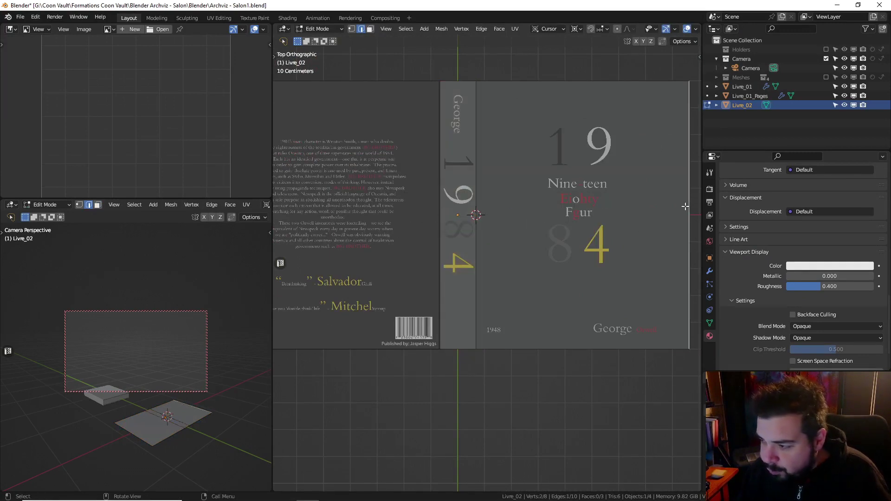
pyautogui.write('y90')
pyautogui.press('Return')
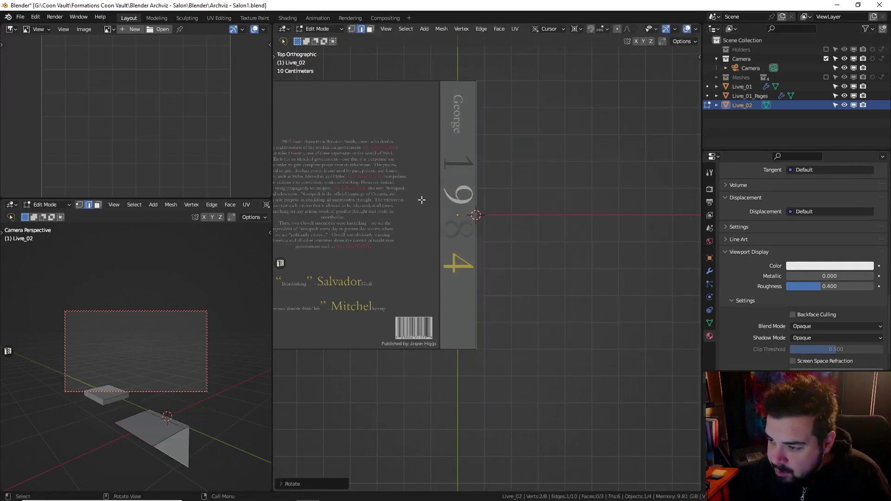
# Snap the 3D cursor to the back-cover side of the spine and rotate the back cover's outer edge -90° about Y
pyautogui.hotkey('shift', 's')
pyautogui.click(420, 268)
pyautogui.keyDown('shift'); pyautogui.moveTo(420, 268); pyautogui.dragTo(509, 259, button='middle'); pyautogui.keyUp('shift')
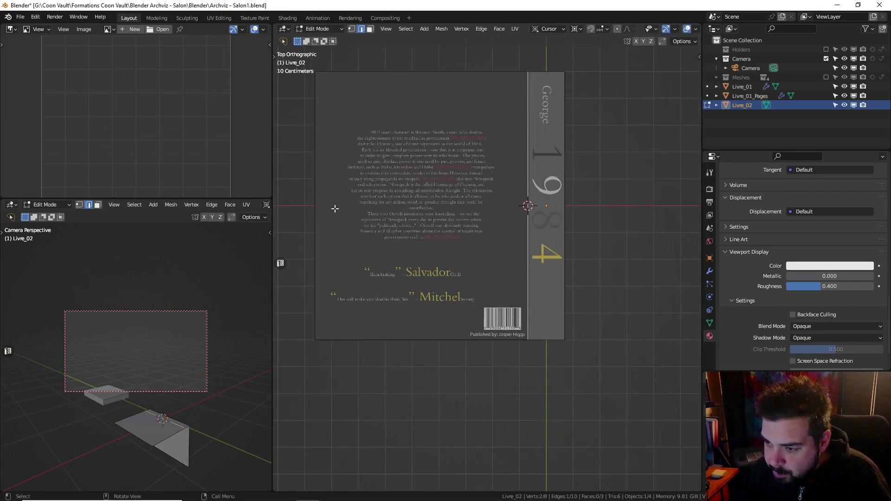
pyautogui.write('ry')
pyautogui.write('90')
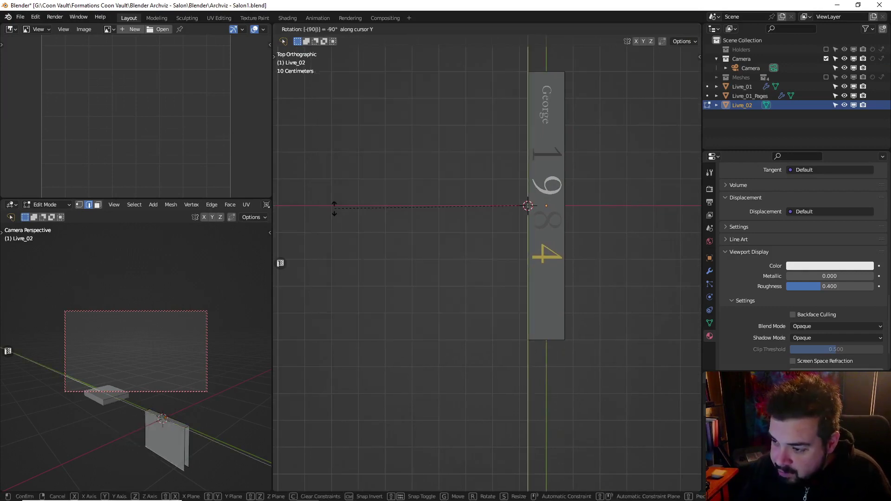
pyautogui.press('Return')
# Rotate the whole Livre_02 book -90° about Y so it lies flat, and apply its rotation and scale
pyautogui.press('Tab')
pyautogui.write('ry-90')
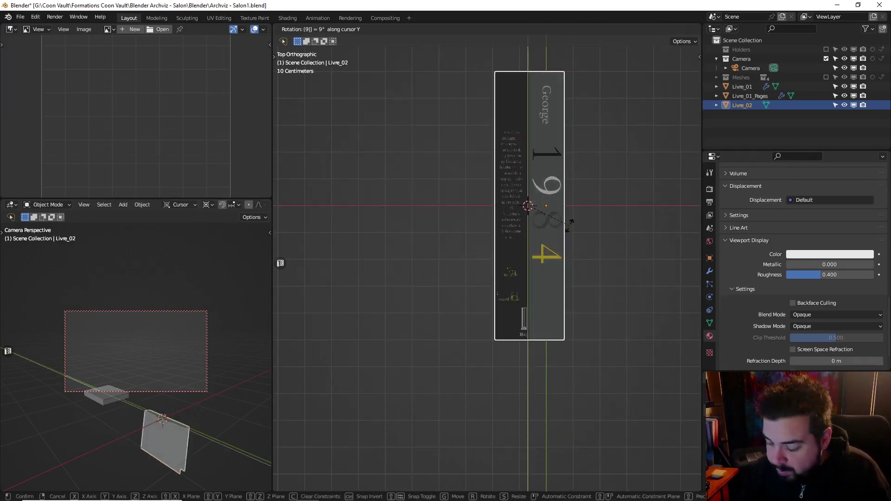
pyautogui.press('Return')
pyautogui.press('q')
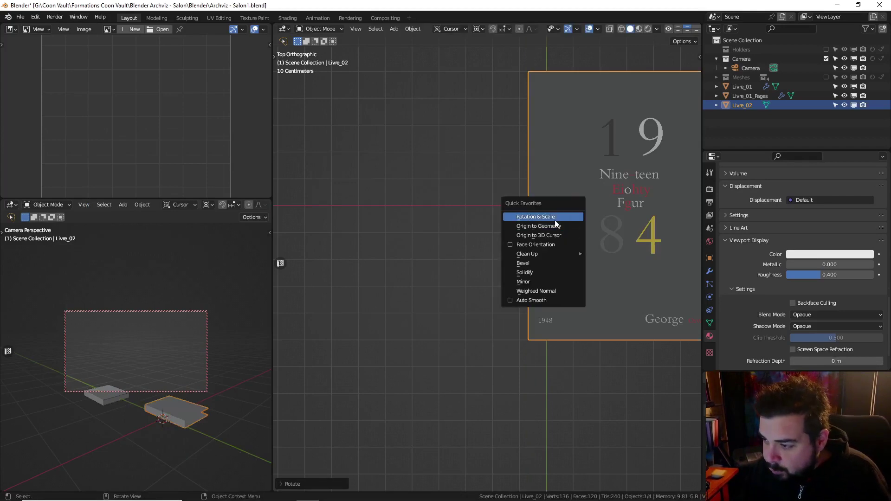
pyautogui.click(551, 216)
# Set Livre_02's origin to its geometry and snap the book to the 3D cursor
pyautogui.press('q')
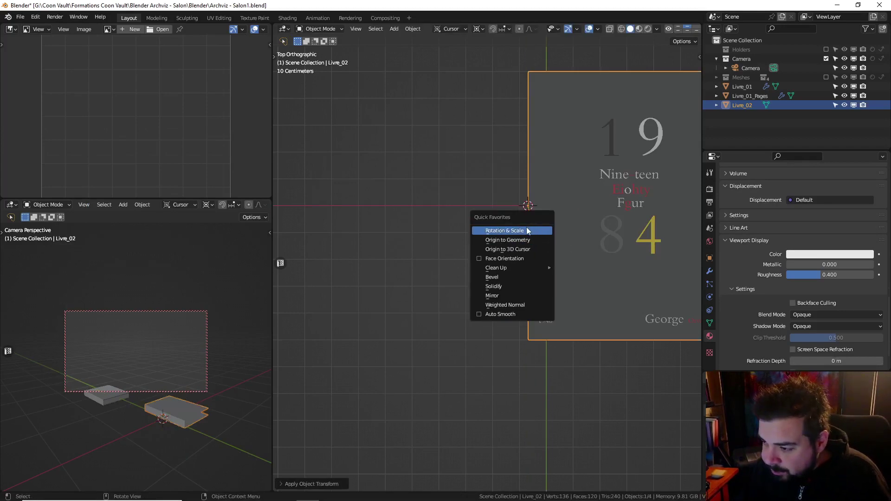
pyautogui.click(522, 239)
pyautogui.press('q')
pyautogui.hotkey('shift', 's')
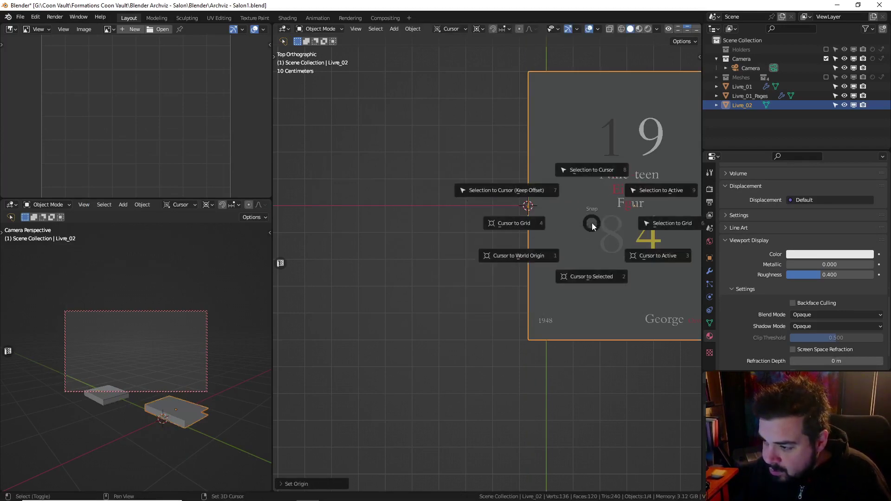
pyautogui.click(591, 171)
# Copy the modifiers from Livre_01 onto Livre_02
pyautogui.scroll(-6, 588, 196)
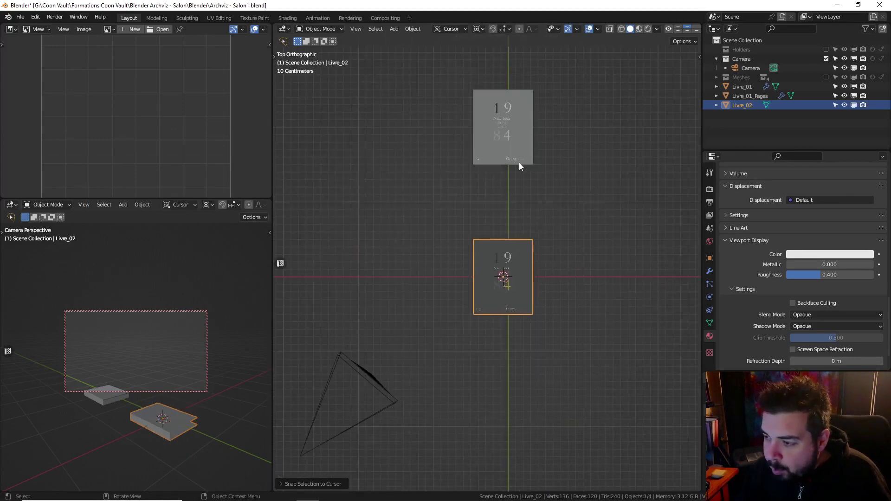
pyautogui.keyDown('shift'); pyautogui.click(513, 144); pyautogui.keyUp('shift')
pyautogui.moveTo(513, 143); pyautogui.dragTo(543, 167, button='middle')
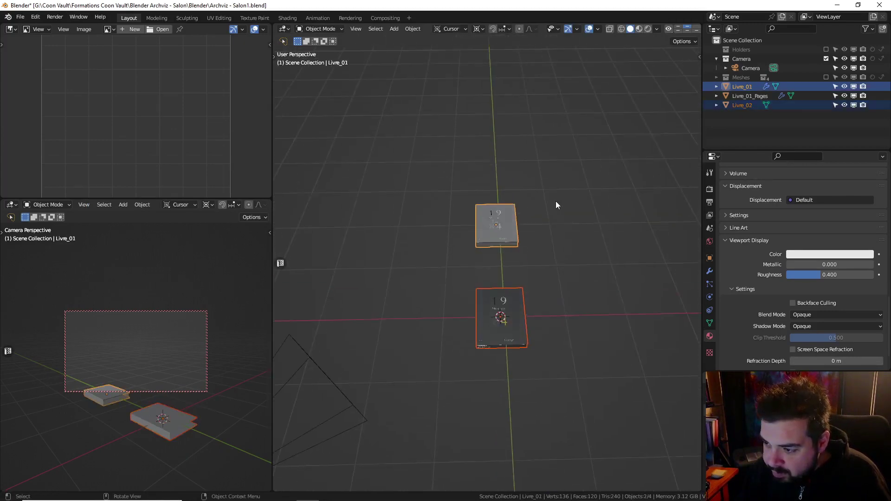
pyautogui.hotkey('ctrl', 'l')
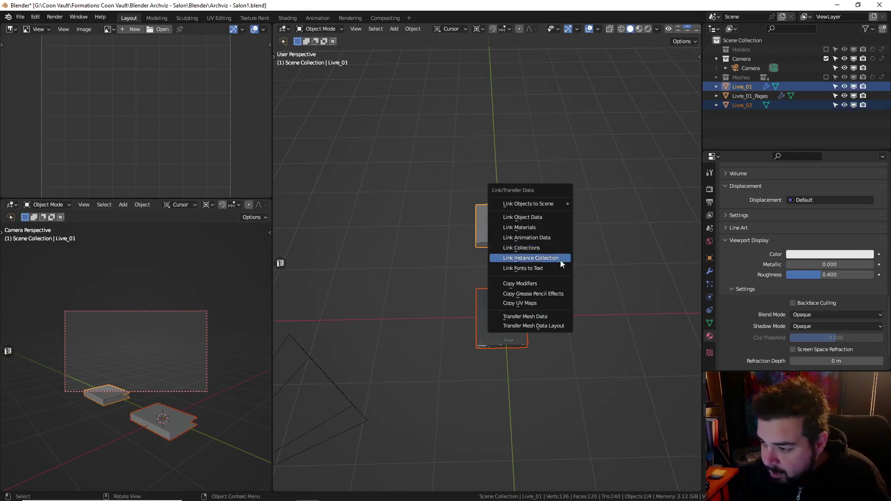
pyautogui.click(534, 283)
# Fill the three open sides between Livre_02's front and back covers with faces
pyautogui.keyDown('shift'); pyautogui.moveTo(567, 294); pyautogui.dragTo(499, 257, button='middle'); pyautogui.keyUp('shift')
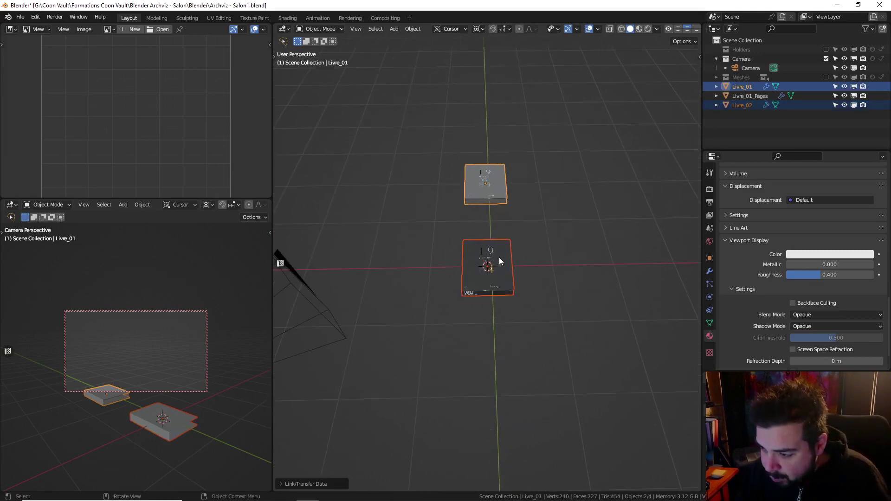
pyautogui.rightClick(499, 257)
pyautogui.click(474, 258)
pyautogui.rightClick(474, 258)
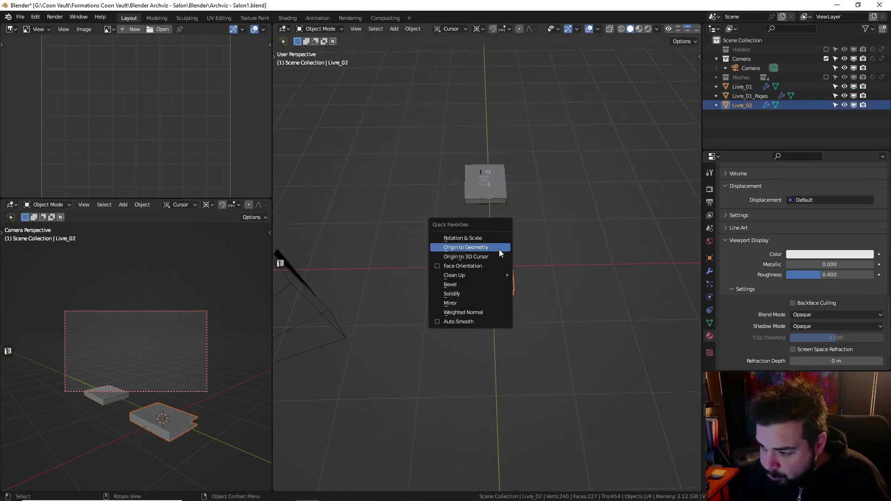
pyautogui.press('KP_Decimal')
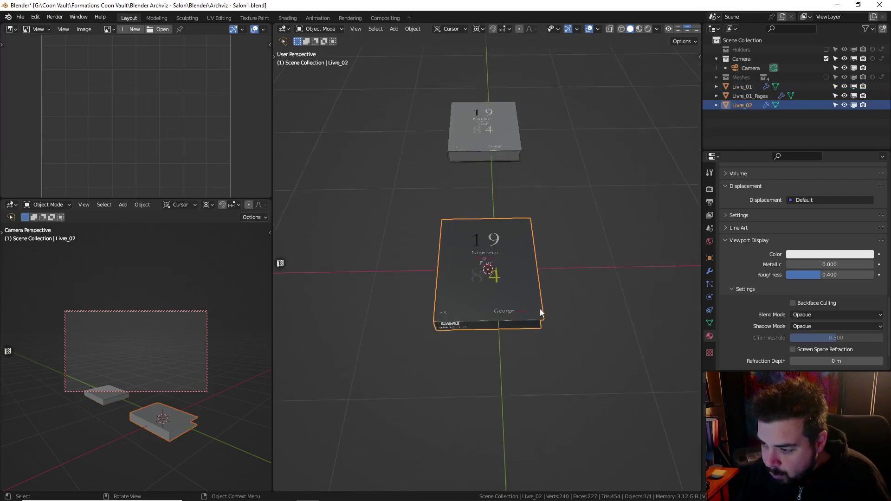
pyautogui.press('Tab')
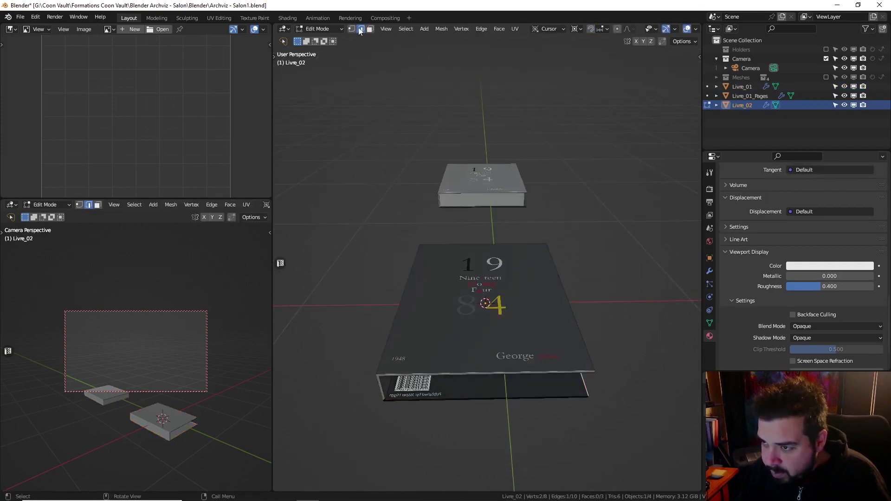
pyautogui.keyDown('shift'); pyautogui.scroll(-4, 492, 241); pyautogui.keyUp('shift')
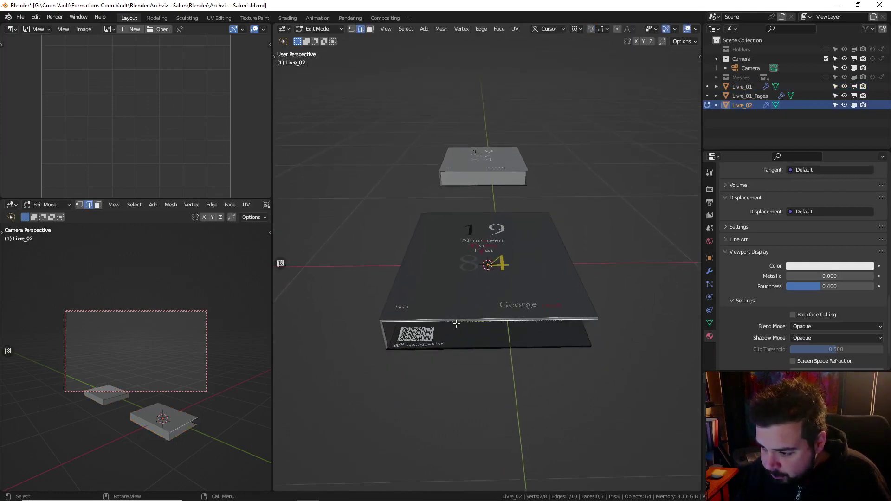
pyautogui.keyDown('shift'); pyautogui.click(510, 320); pyautogui.keyUp('shift')
pyautogui.press('f')
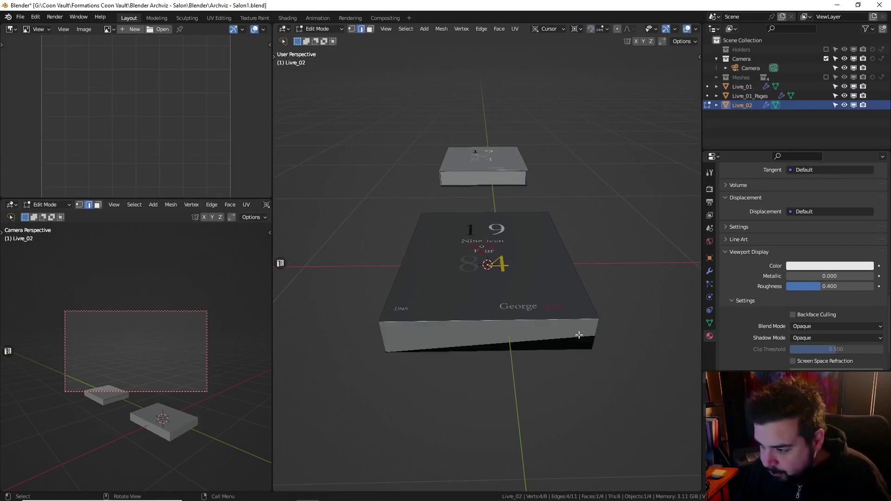
pyautogui.moveTo(626, 328); pyautogui.dragTo(576, 318, button='middle')
pyautogui.press('f')
pyautogui.press('f')
# Separate the three page-side faces of Livre_02 into their own object
pyautogui.moveTo(522, 284); pyautogui.dragTo(498, 274, button='middle')
pyautogui.click(369, 32)
pyautogui.keyDown('shift'); pyautogui.click(531, 280); pyautogui.keyUp('shift')
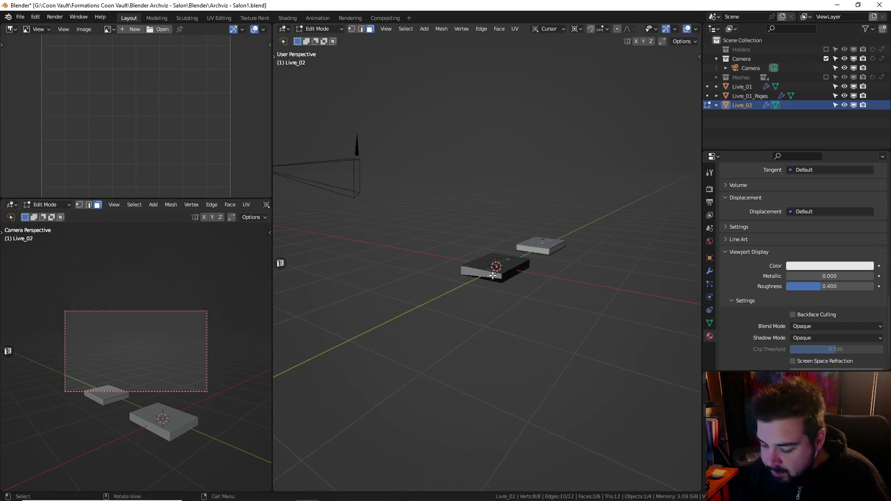
pyautogui.press('p')
pyautogui.click(492, 275)
# Link the Livre_01_Pages material to the separated page object Livre_02.001
pyautogui.scroll(2, 491, 276)
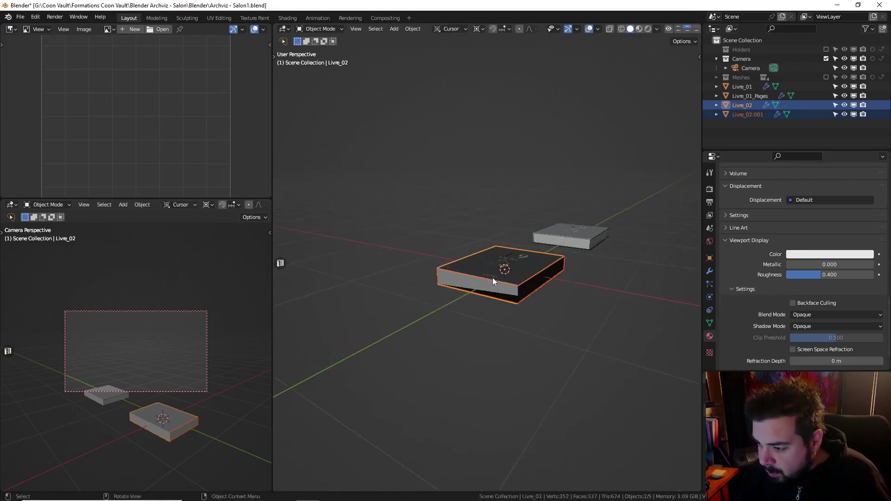
pyautogui.press('Tab')
pyautogui.click(494, 289)
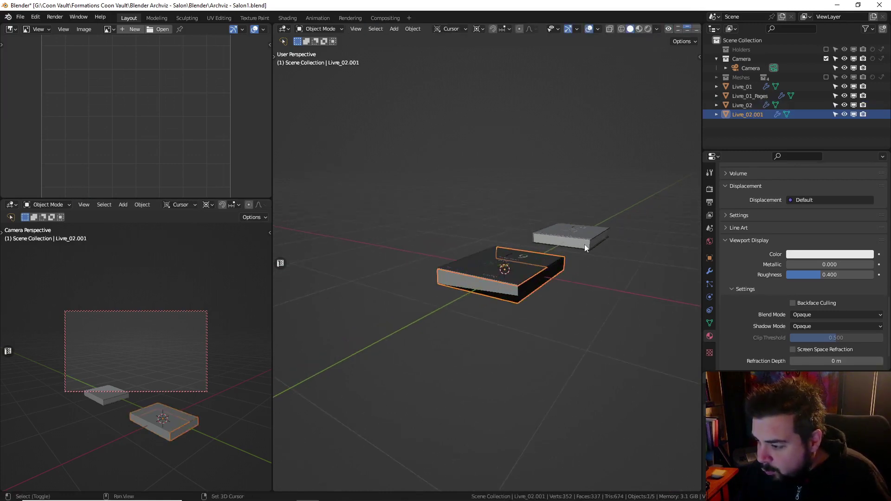
pyautogui.keyDown('shift'); pyautogui.click(583, 244); pyautogui.keyUp('shift')
pyautogui.hotkey('ctrl', 'l')
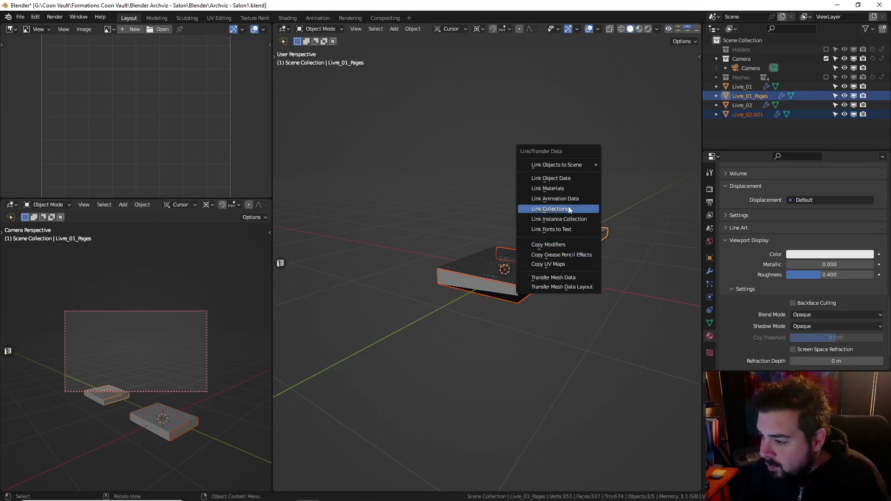
pyautogui.click(563, 190)
# Remove the Solidify modifier from Livre_02.001 and undo the extra removal of its Bevel modifier
pyautogui.press('a')
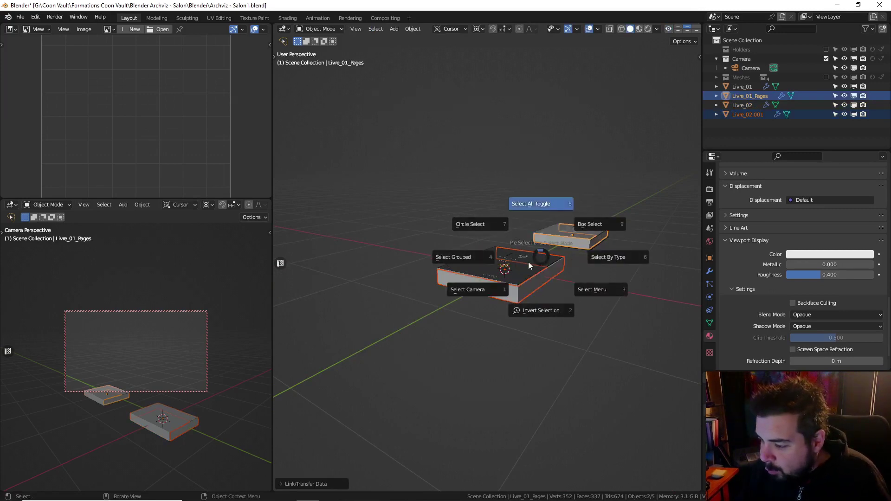
pyautogui.press('a')
pyautogui.click(515, 295)
pyautogui.scroll(3, 522, 309)
pyautogui.press('Tab')
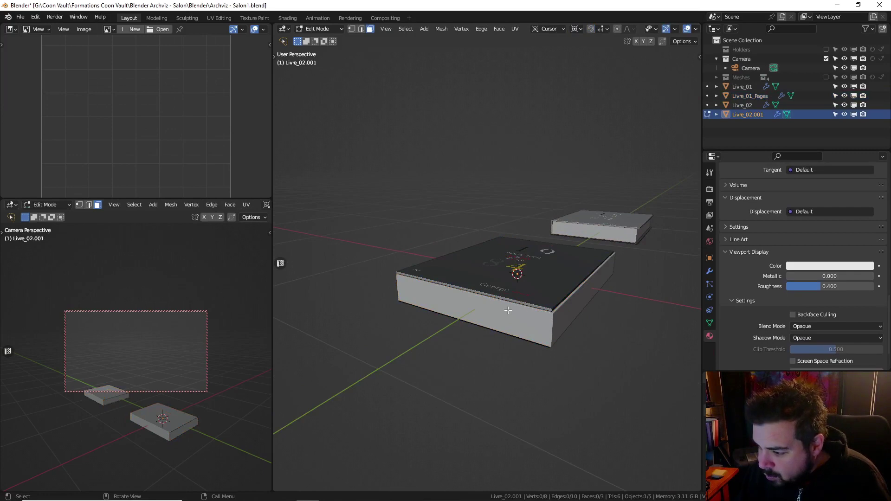
pyautogui.scroll(2, 510, 312)
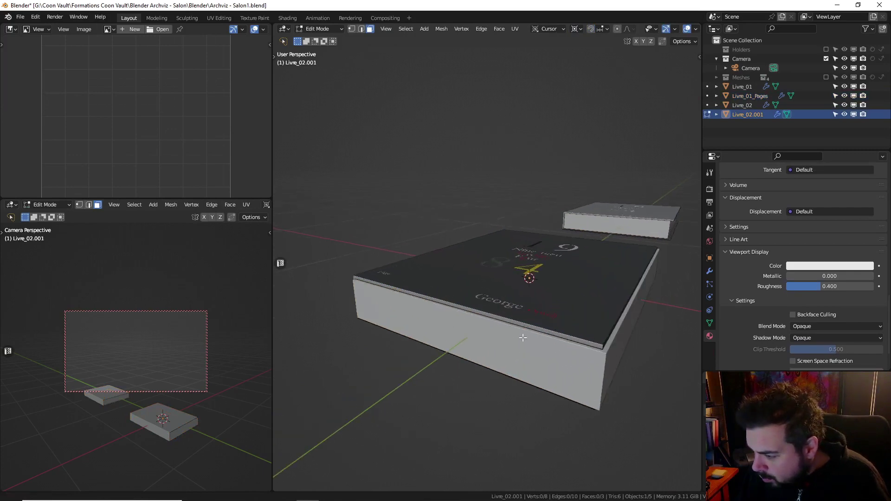
pyautogui.press('Tab')
pyautogui.scroll(-1, 744, 262)
pyautogui.click(709, 271)
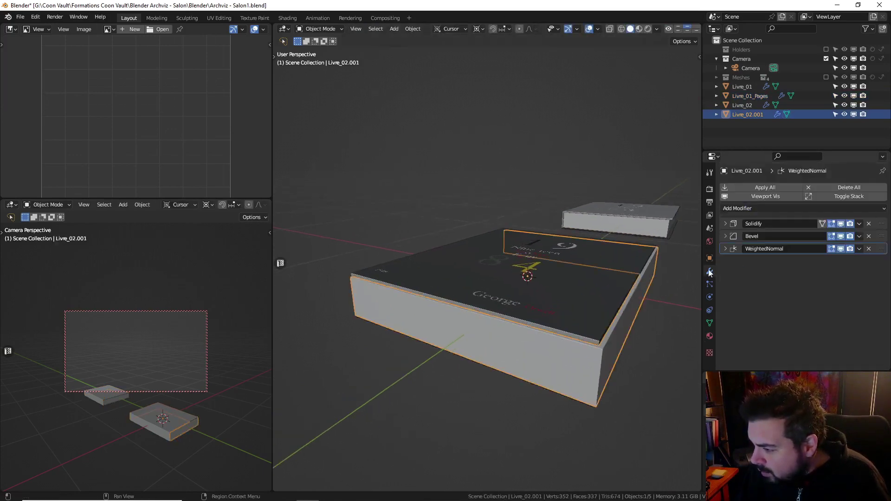
pyautogui.click(869, 223)
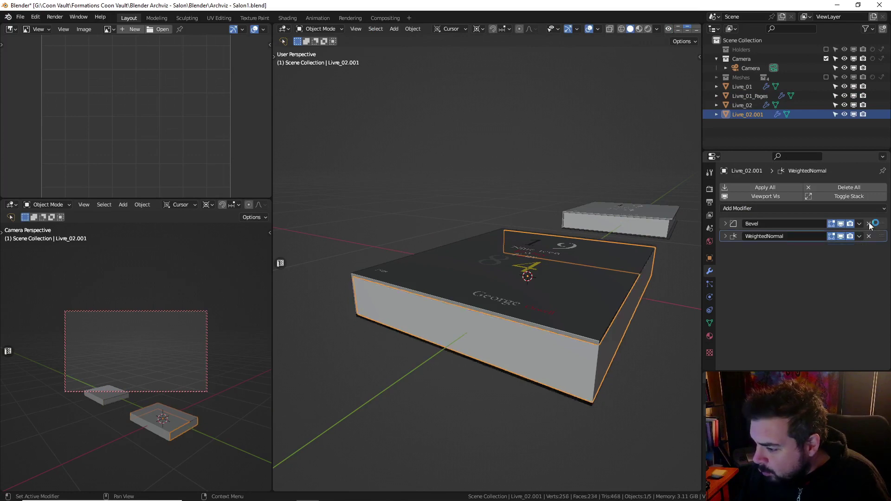
pyautogui.click(868, 224)
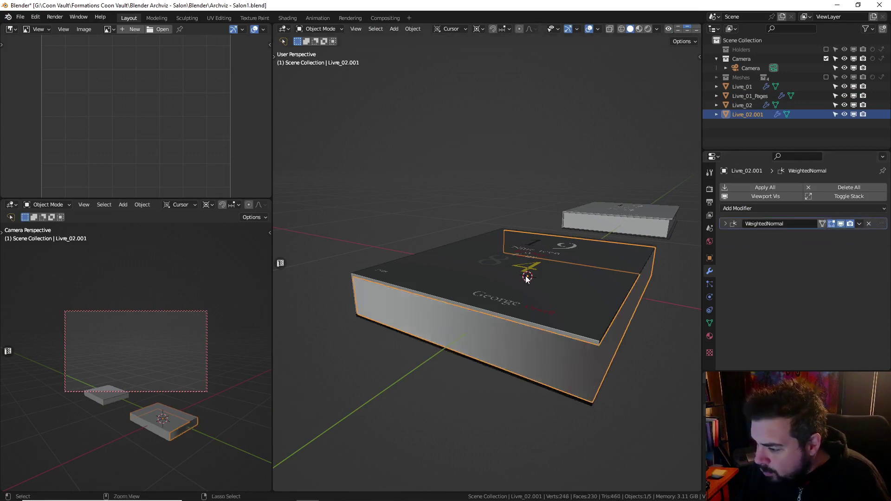
pyautogui.hotkey('ctrl', 'z')
# Inset two page faces of Livre_02.001: move the bottom-end face 0.01 m along Y and the fore-edge face -0.02 m along X
pyautogui.press('Tab')
pyautogui.click(517, 346)
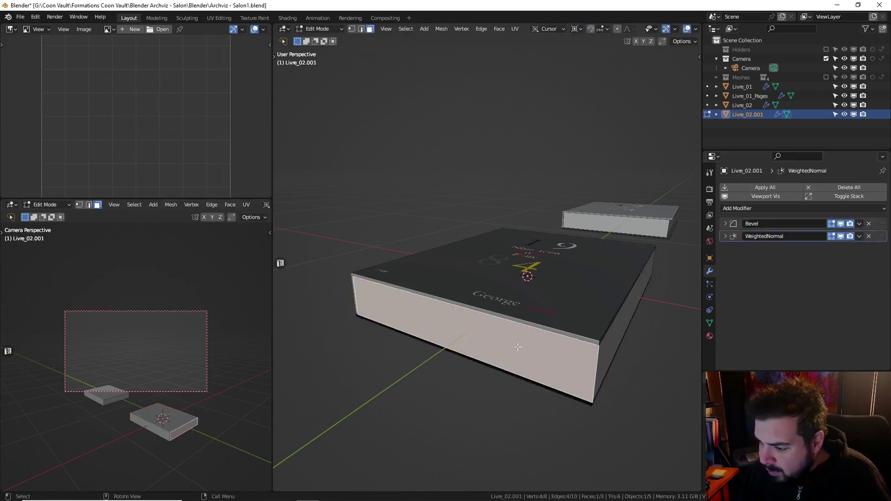
pyautogui.write('gy.002')
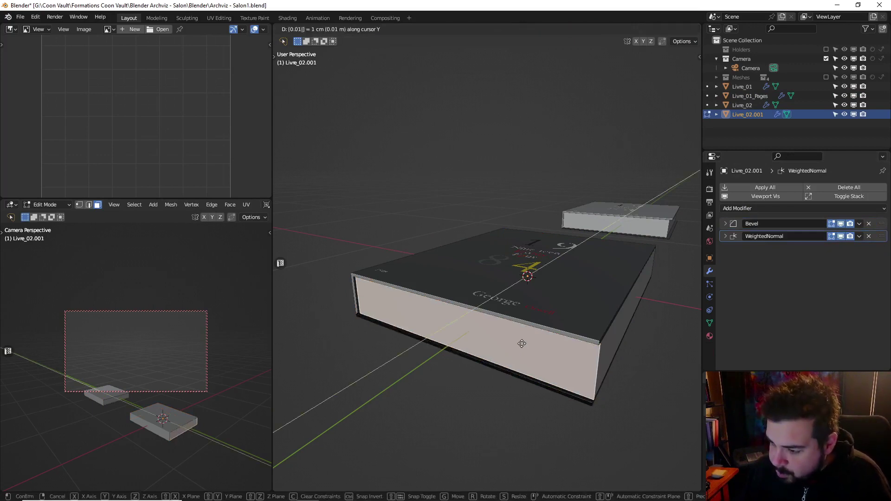
pyautogui.press('Return')
pyautogui.click(614, 341)
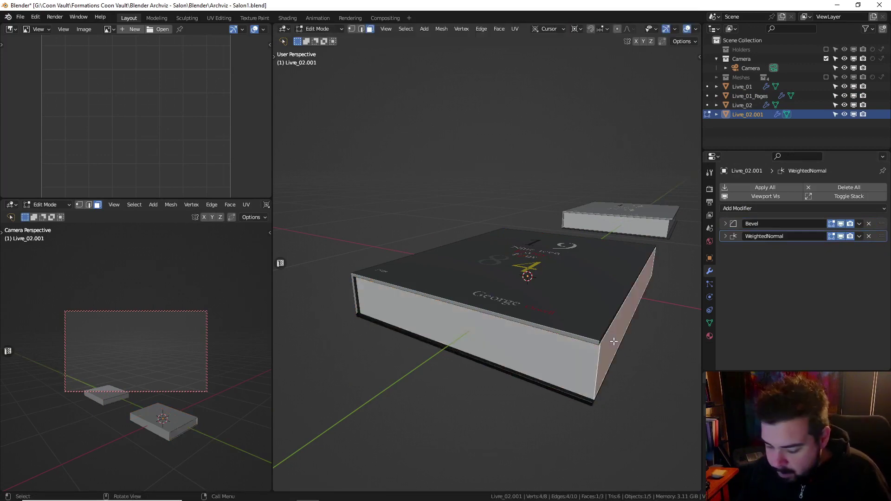
pyautogui.write('gx.002')
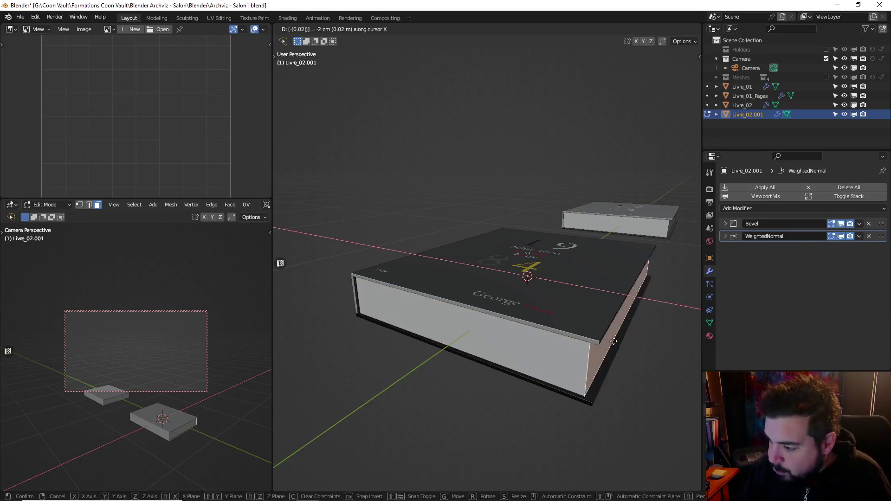
pyautogui.press('Return')
# Move the top-end face of the Livre_02.001 page block inward along Y
pyautogui.moveTo(630, 332); pyautogui.dragTo(482, 328, button='middle')
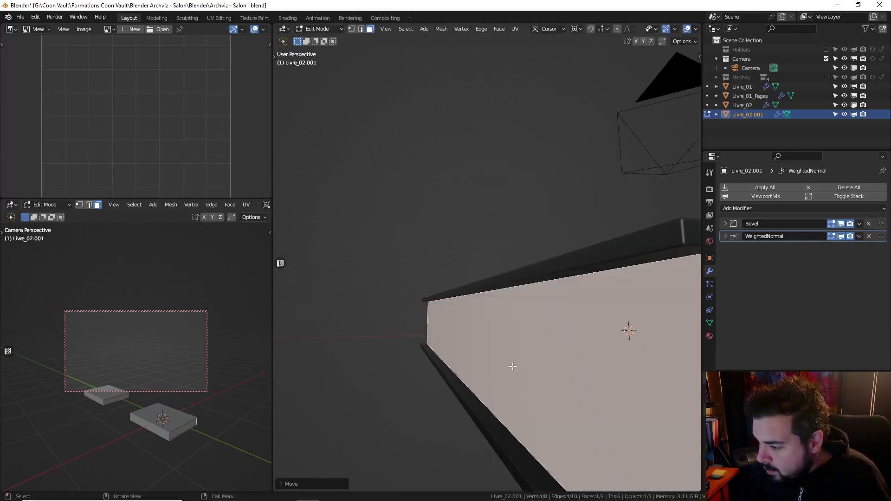
pyautogui.keyDown('ctrl'); pyautogui.moveTo(512, 367); pyautogui.dragTo(601, 391, button='middle'); pyautogui.keyUp('ctrl')
pyautogui.click(563, 297)
pyautogui.moveTo(563, 297); pyautogui.dragTo(575, 329, button='middle')
pyautogui.press('g')
pyautogui.press('y')
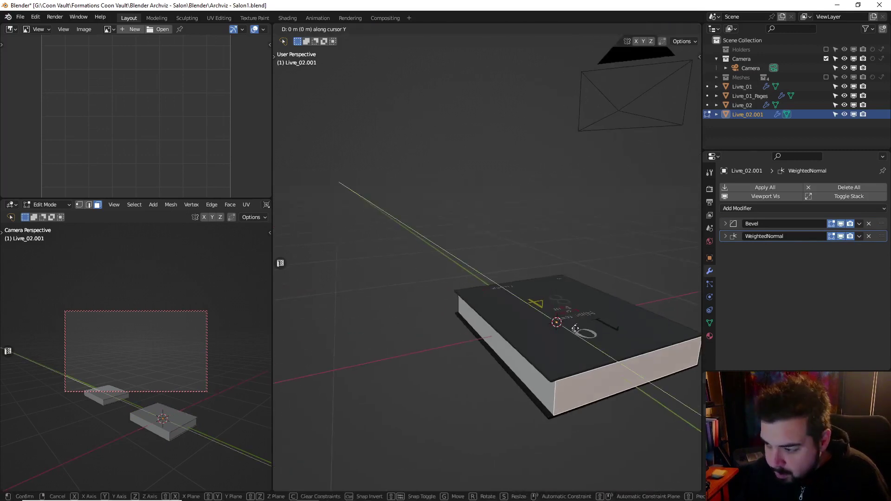
pyautogui.press('Return')
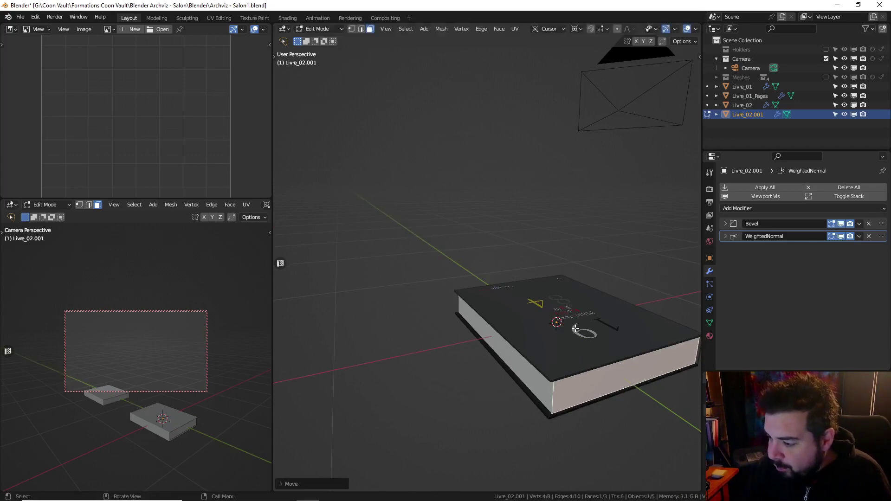
# Move Livre_02 together with its pages 2 m along Y and 1 m along X to sit beside Livre_01
pyautogui.scroll(-5, 561, 316)
pyautogui.moveTo(558, 311); pyautogui.dragTo(469, 254, button='middle')
pyautogui.press('Tab')
pyautogui.keyDown('shift'); pyautogui.click(481, 246); pyautogui.keyUp('shift')
pyautogui.write('g')
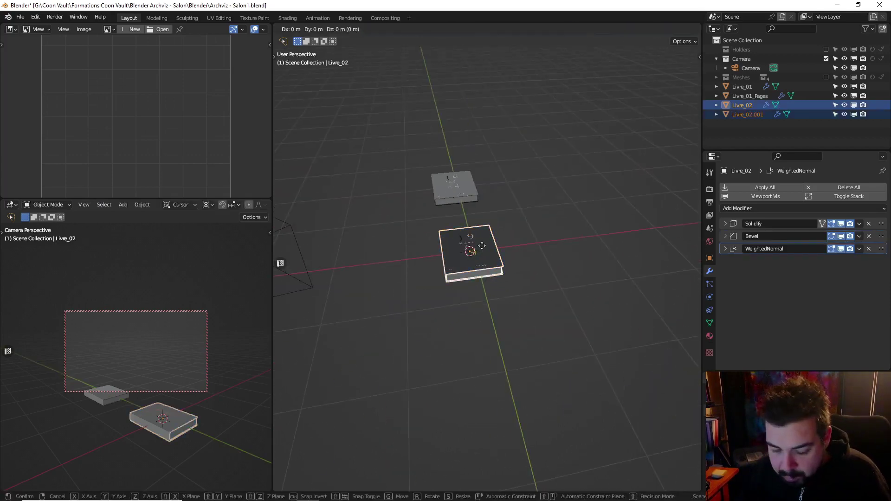
pyautogui.write('y2')
pyautogui.press('Return')
pyautogui.write('gx')
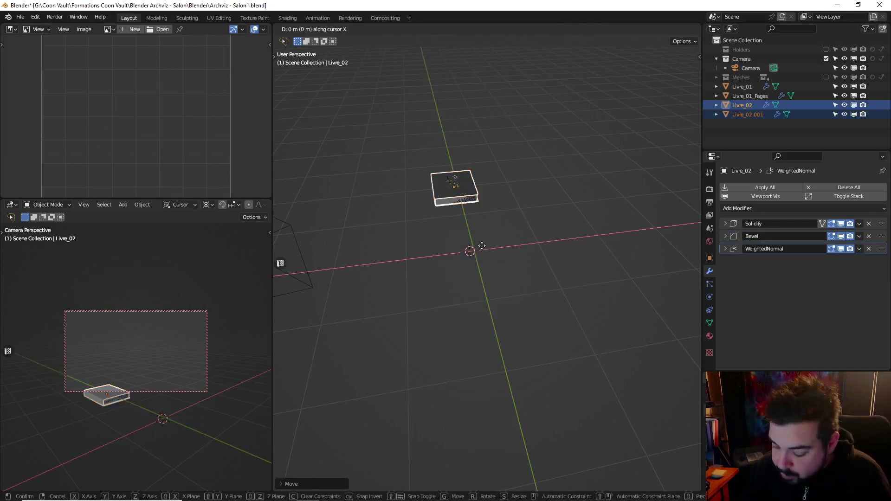
pyautogui.write('1')
pyautogui.press('Return')
pyautogui.hotkey('shift', 'c')
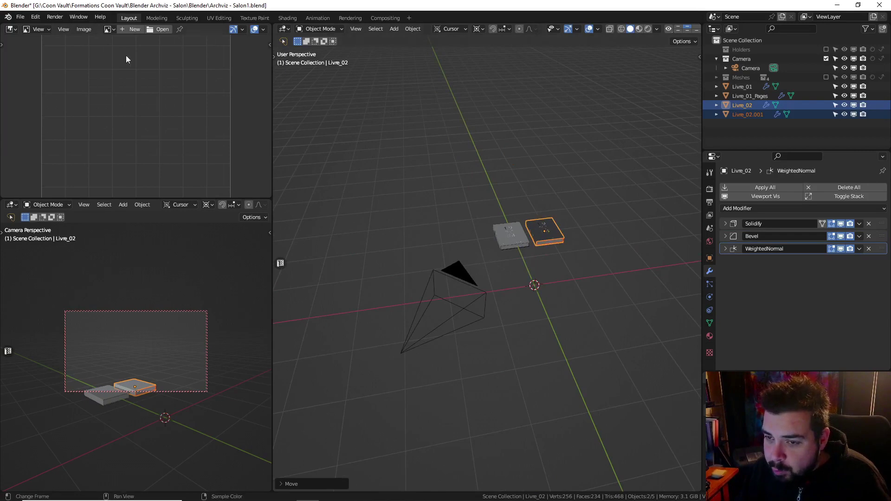
# Add Images as Planes to the Quick Favorites and import Livre_03.jpg from the Livres texture folder as a plane
pyautogui.click(25, 18)
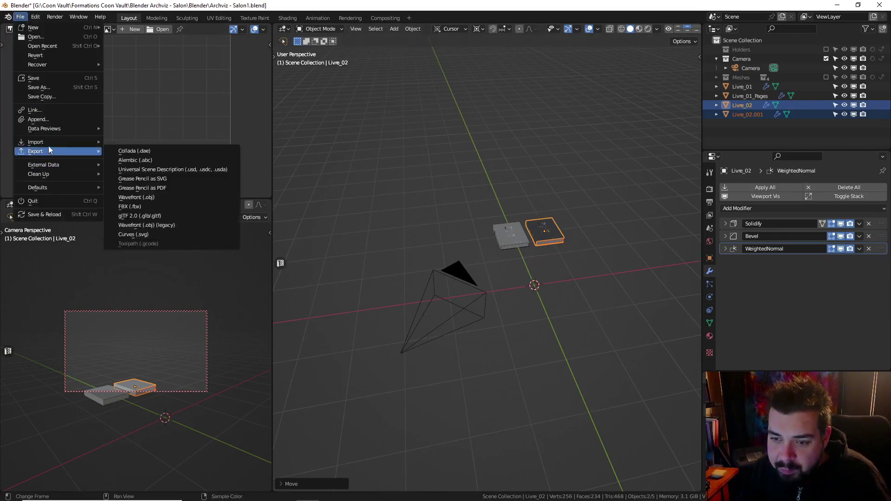
pyautogui.moveTo(54, 143)
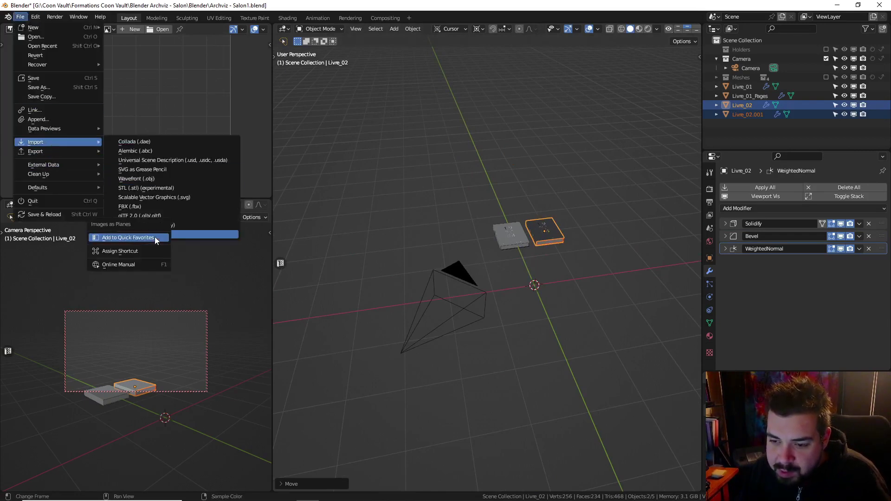
pyautogui.press('q')
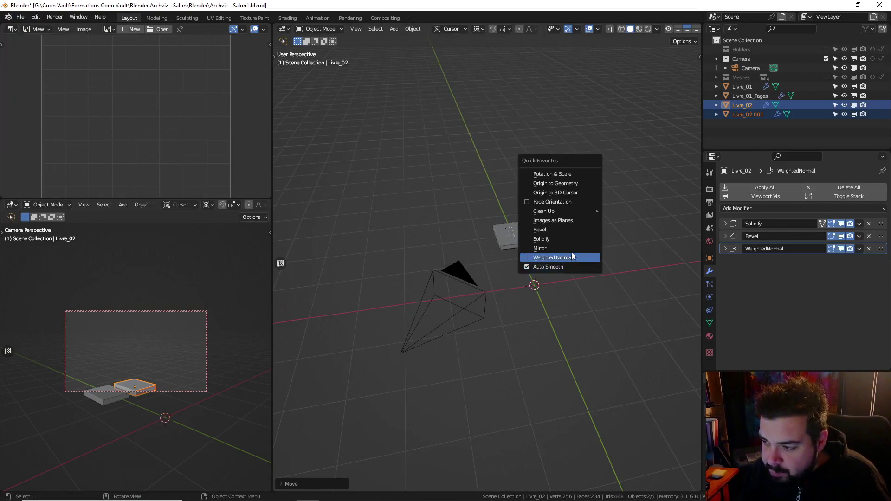
pyautogui.click(567, 220)
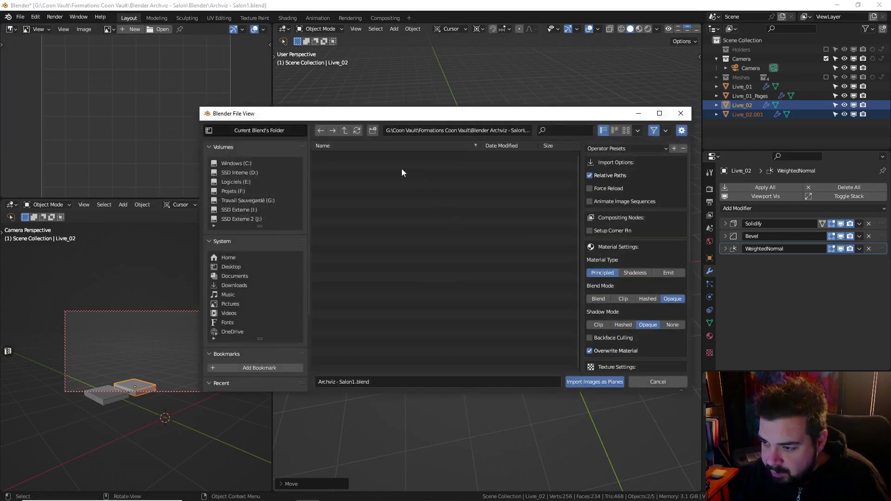
pyautogui.scroll(-2, 255, 325)
pyautogui.click(232, 361)
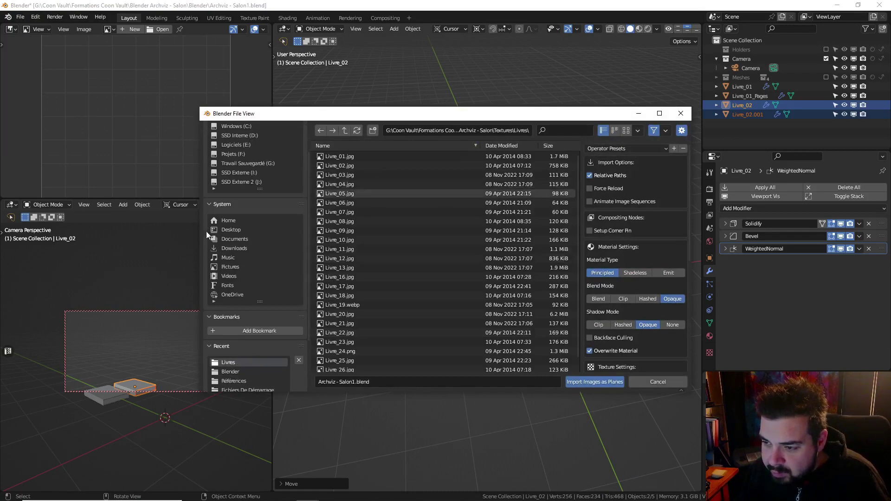
pyautogui.click(355, 176)
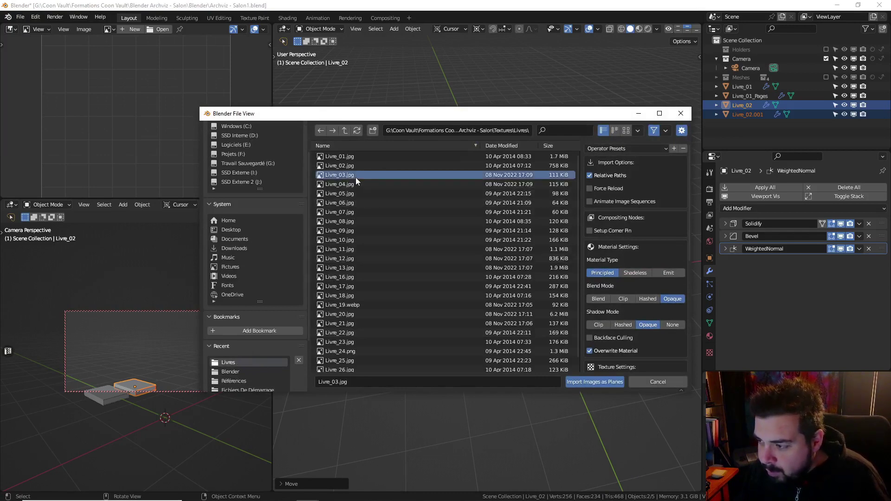
pyautogui.doubleClick(355, 177)
# Clear the Livre_03 plane's rotation so it lies flat, and frame it in top orthographic view
pyautogui.scroll(3, 575, 304)
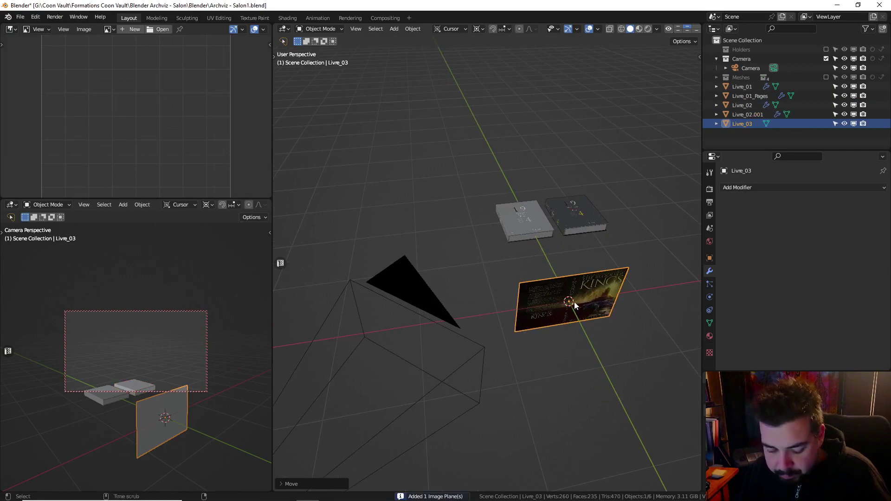
pyautogui.hotkey('alt', 'r')
pyautogui.press('KP_7')
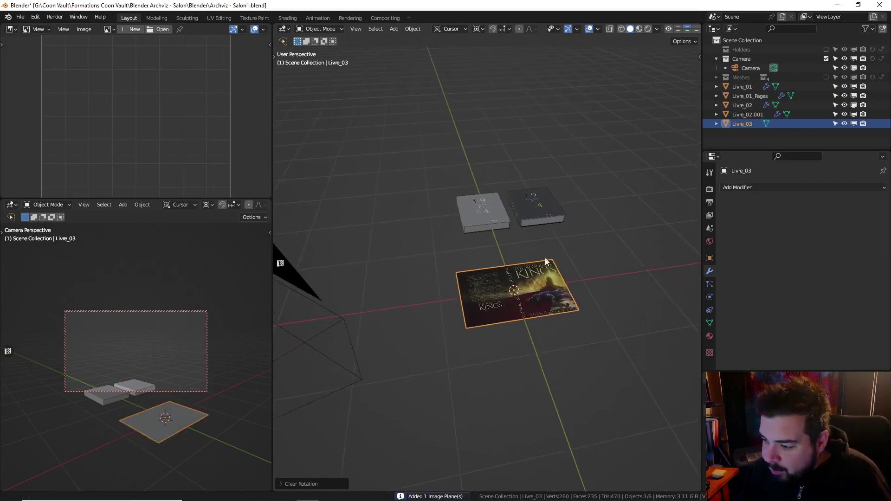
pyautogui.press('KP_5')
pyautogui.press('KP_Decimal')
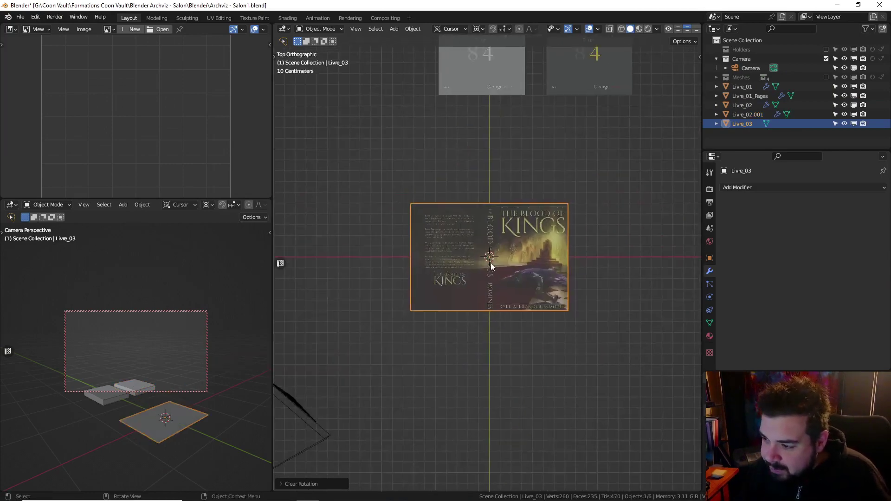
# Cut a centred vertical loop through the Livre_03 cover and bevel it by about 0.06 m to outline the spine
pyautogui.press('Tab')
pyautogui.scroll(-4, 509, 282)
pyautogui.press('a')
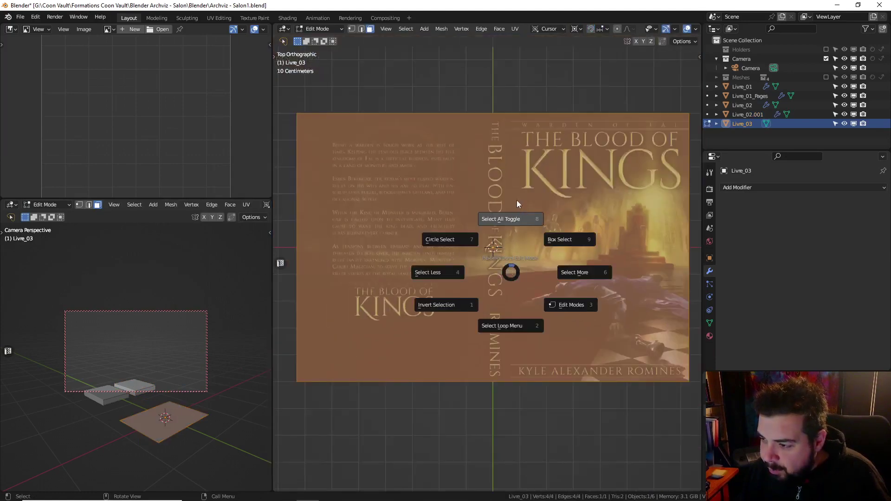
pyautogui.click(516, 200)
pyautogui.hotkey('ctrl', 'r')
pyautogui.click(499, 128)
pyautogui.rightClick(499, 128)
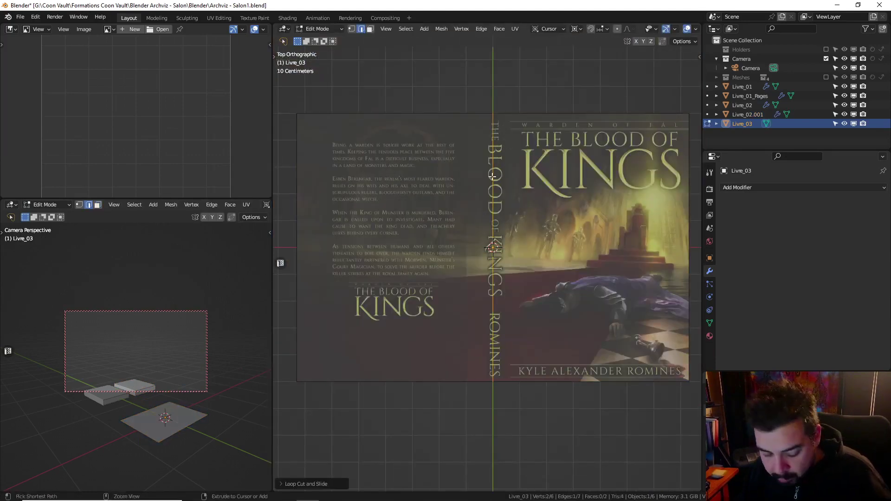
pyautogui.hotkey('ctrl', 'b')
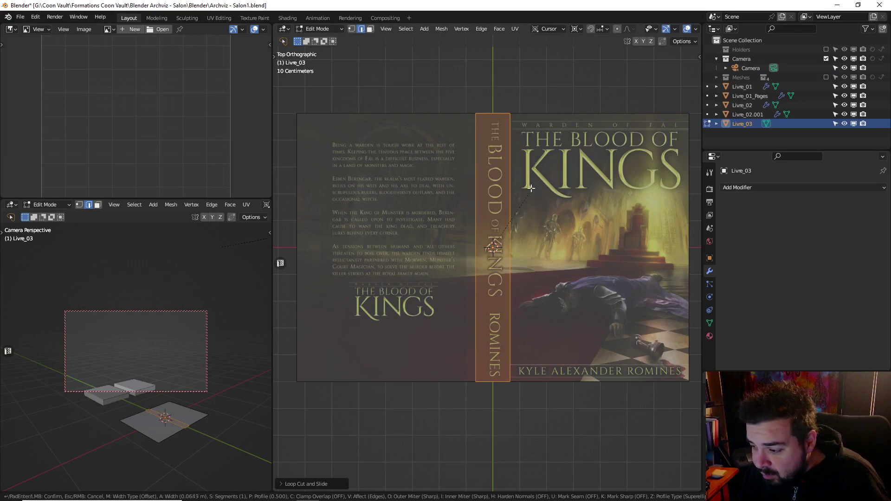
pyautogui.click(480, 194)
# Fold the front cover 90° around Y about the edge it shares with the spine, using the 3D cursor as pivot
pyautogui.keyDown('shift'); pyautogui.moveTo(480, 208); pyautogui.dragTo(443, 205, button='middle'); pyautogui.keyUp('shift')
pyautogui.click(508, 278)
pyautogui.hotkey('shift', 's')
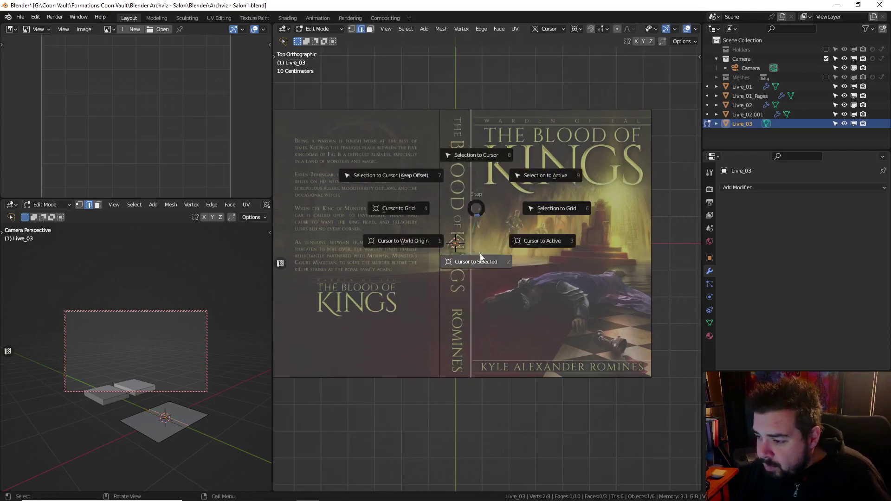
pyautogui.click(479, 253)
pyautogui.press('r')
pyautogui.press('y')
pyautogui.press('9')
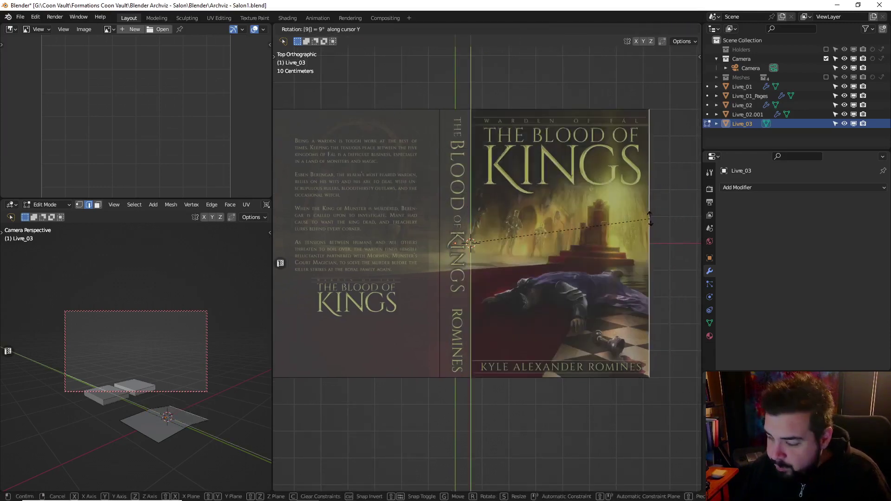
pyautogui.press('0')
pyautogui.press('Return')
# Place the 3D cursor on the edge between the spine and the back cover
pyautogui.click(440, 234)
pyautogui.keyDown('shift'); pyautogui.moveTo(474, 237); pyautogui.dragTo(521, 235, button='middle'); pyautogui.keyUp('shift')
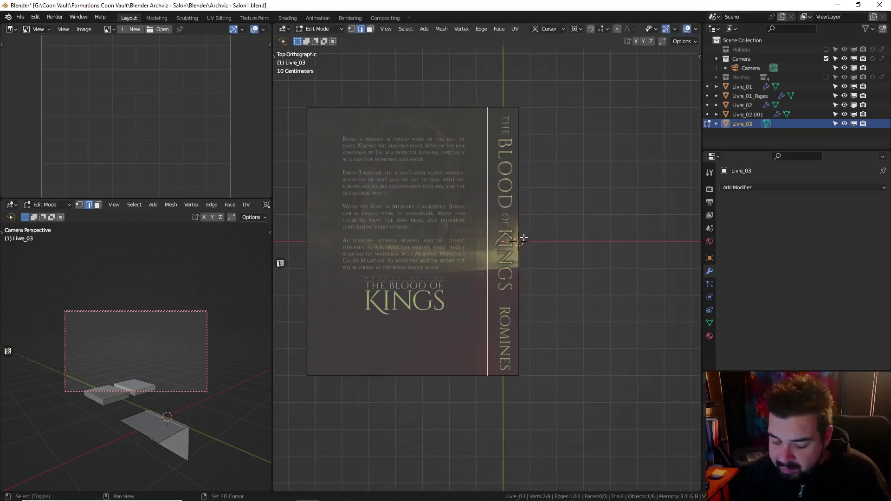
pyautogui.hotkey('shift', 's')
pyautogui.click(524, 238)
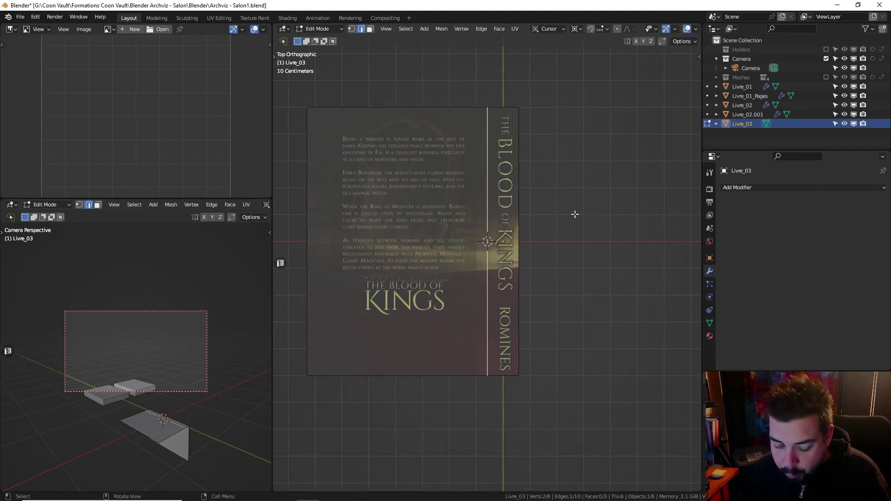
# Try to fold the back cover 90° around Y about the spine edge, and undo that rotation
pyautogui.press('r')
pyautogui.press('y')
pyautogui.press('-')
pyautogui.press('9')
pyautogui.press('0')
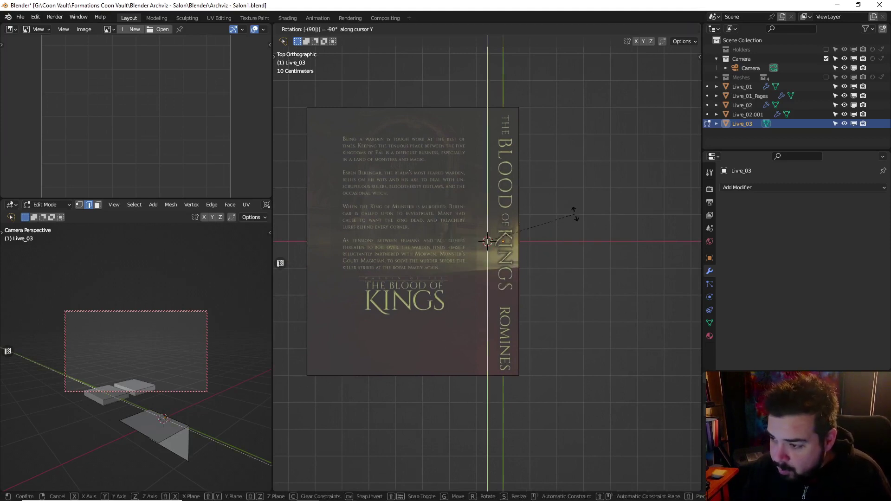
pyautogui.press('Return')
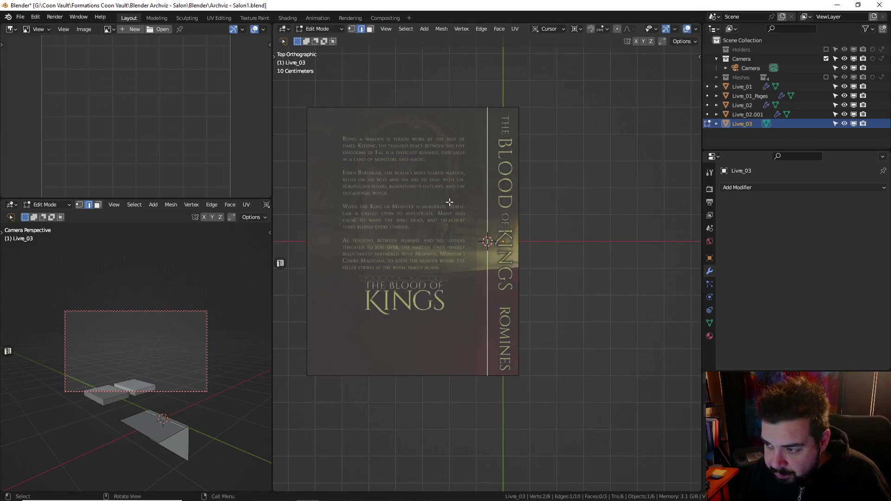
pyautogui.press('r')
pyautogui.press('y')
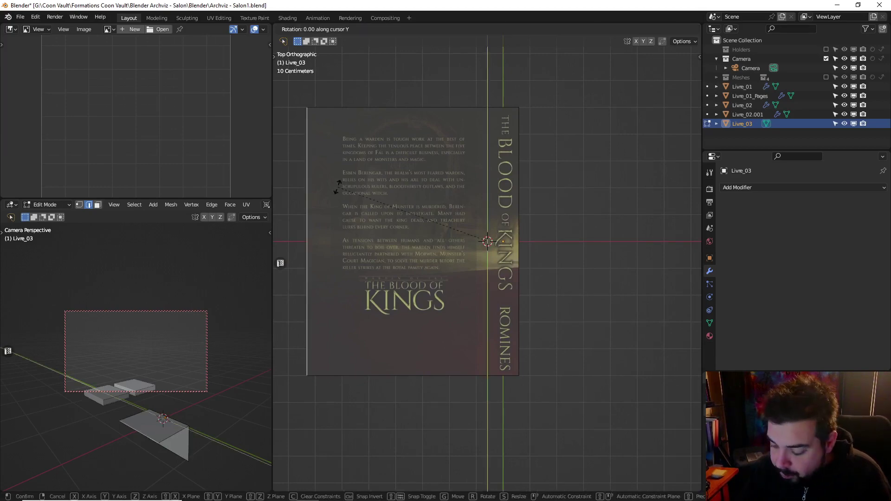
pyautogui.press('-')
pyautogui.press('9')
pyautogui.press('-')
pyautogui.press('0')
pyautogui.press('Return')
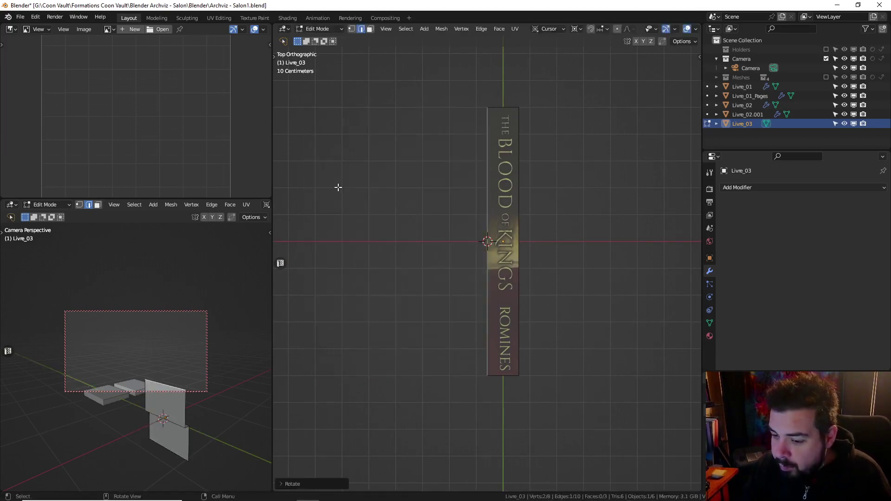
pyautogui.moveTo(504, 163); pyautogui.dragTo(577, 103, button='middle')
pyautogui.hotkey('ctrl', 'z')
# Rotate the back cover's outer edge -90° around Y about the 3D cursor to fold it under the front cover
pyautogui.press('r')
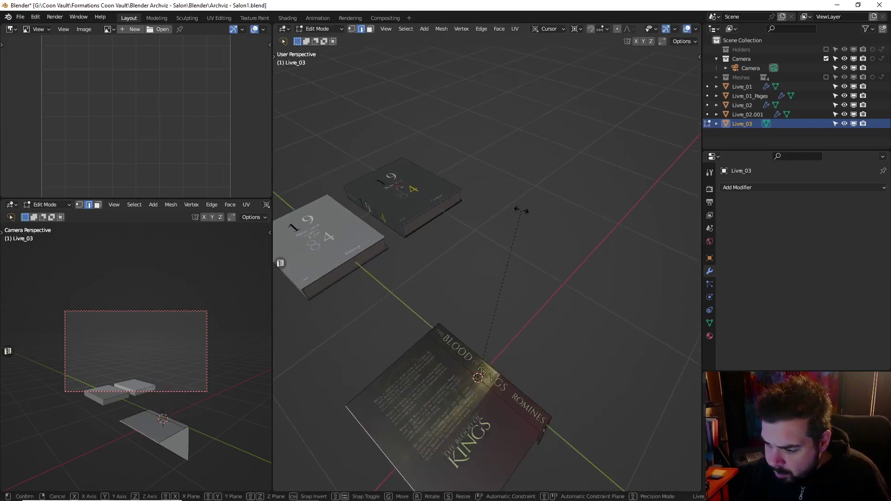
pyautogui.press('y')
pyautogui.press('9')
pyautogui.press('0')
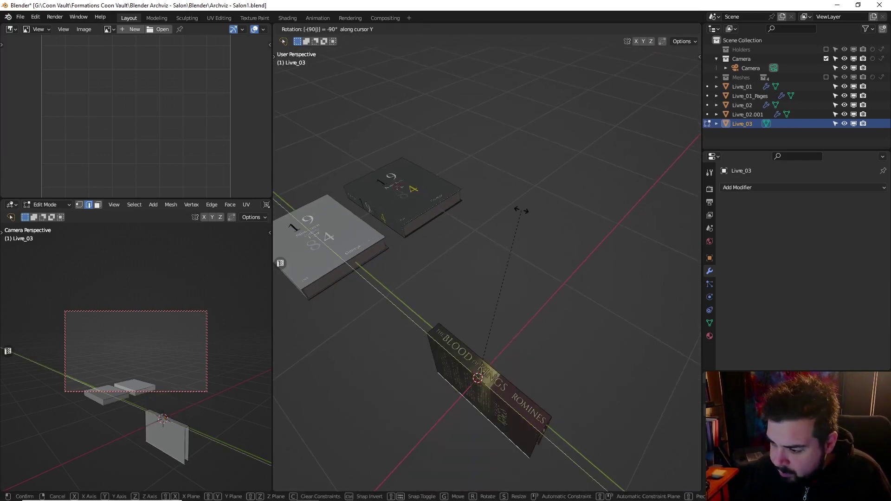
pyautogui.press('Return')
# Return to Object Mode and rotate the whole Livre_03 book -90° around Y so its front cover faces up
pyautogui.press('Tab')
pyautogui.press('r')
pyautogui.press('y')
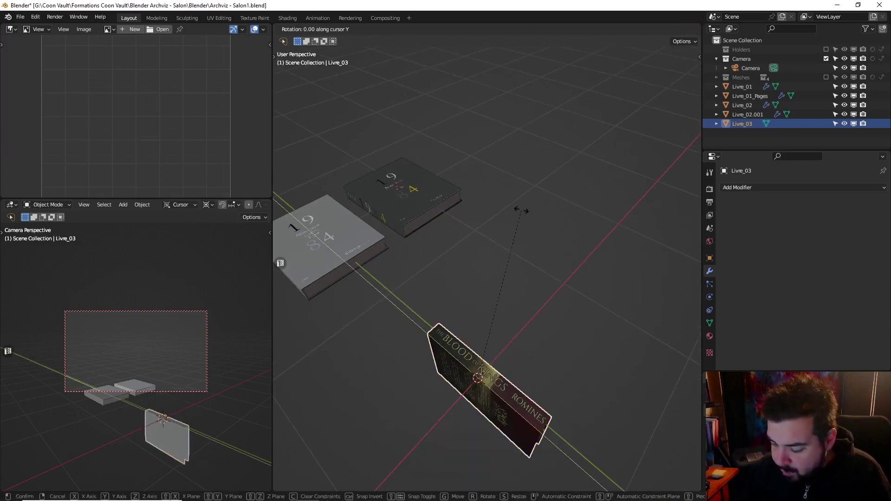
pyautogui.press('-')
pyautogui.press('9')
pyautogui.press('0')
pyautogui.press('Return')
# Apply Livre_03's rotation and scale and set its origin to its geometry
pyautogui.press('q')
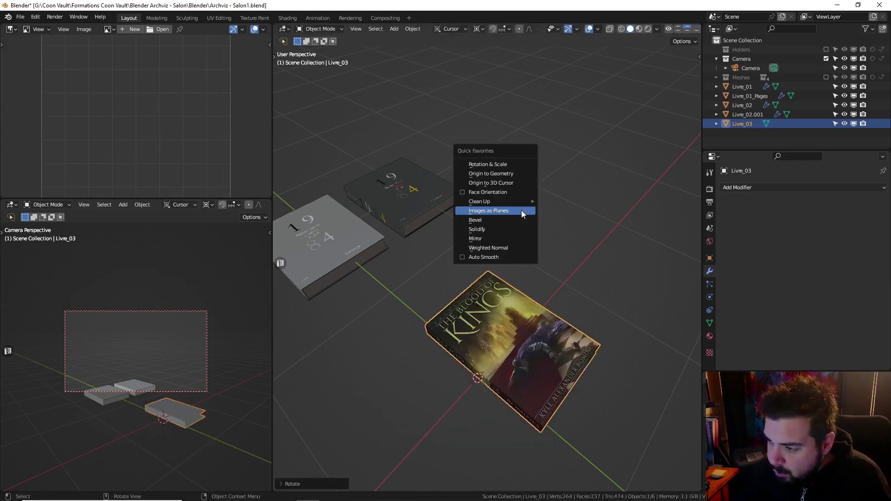
pyautogui.click(501, 167)
pyautogui.press('q')
pyautogui.click(478, 177)
# Snap Livre_03 to the 3D cursor
pyautogui.hotkey('shift', 's')
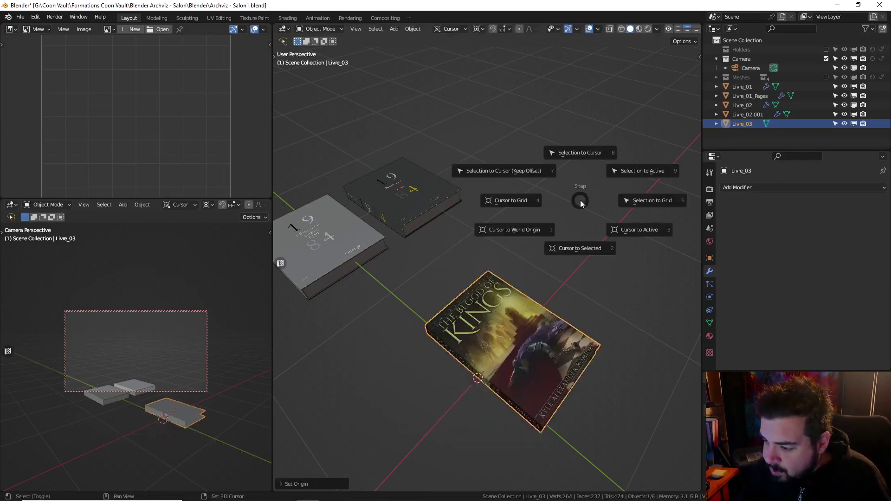
pyautogui.click(575, 147)
pyautogui.moveTo(579, 164); pyautogui.dragTo(490, 166, button='middle')
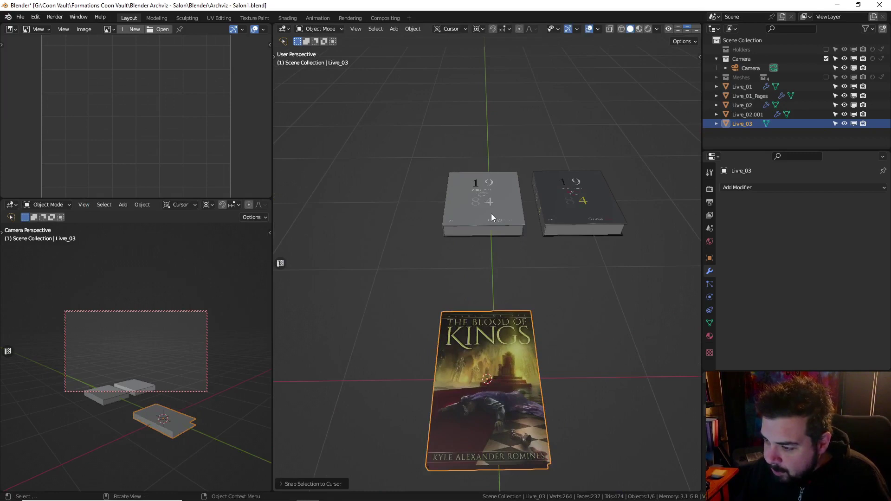
# Copy the modifiers of Livre_01 to Livre_03
pyautogui.keyDown('shift'); pyautogui.click(479, 193); pyautogui.keyUp('shift')
pyautogui.hotkey('ctrl', 'l')
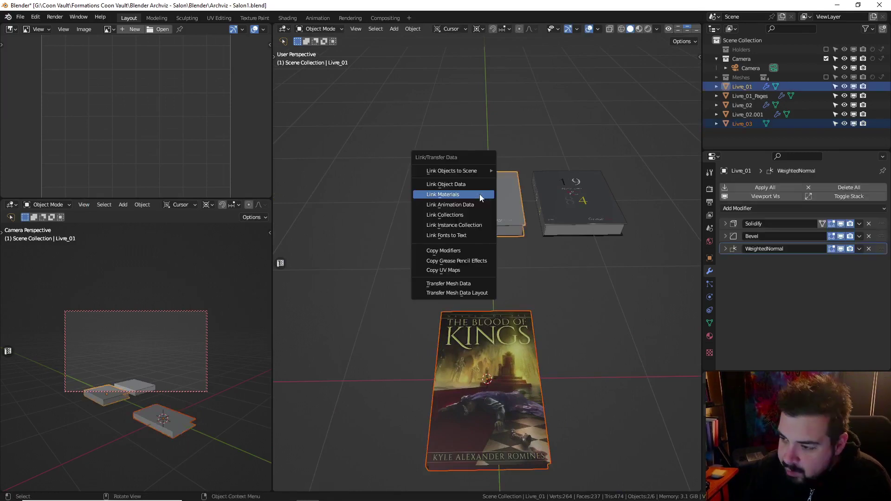
pyautogui.click(469, 251)
# Fill the three open sides between Livre_03's covers with faces to form the page block
pyautogui.moveTo(491, 235); pyautogui.dragTo(493, 302, button='middle')
pyautogui.scroll(2, 507, 285)
pyautogui.press('Tab')
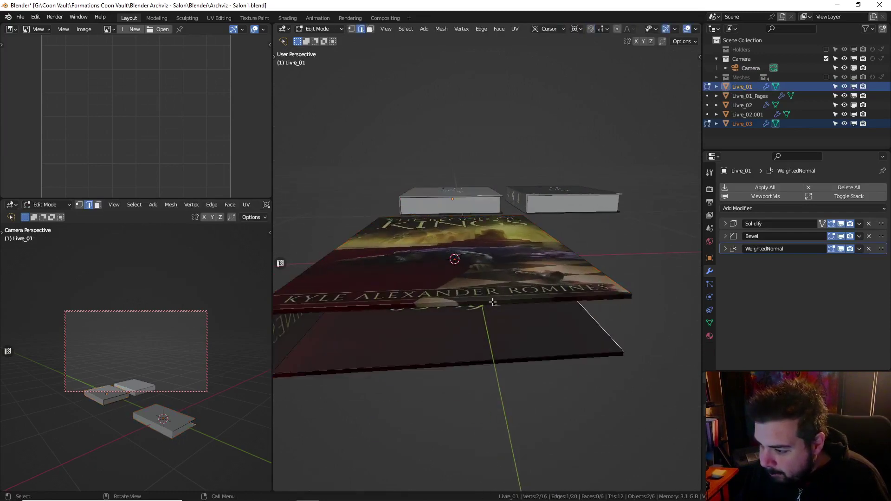
pyautogui.keyDown('shift'); pyautogui.click(368, 310); pyautogui.keyUp('shift')
pyautogui.keyDown('shift'); pyautogui.click(398, 365); pyautogui.keyUp('shift')
pyautogui.press('f')
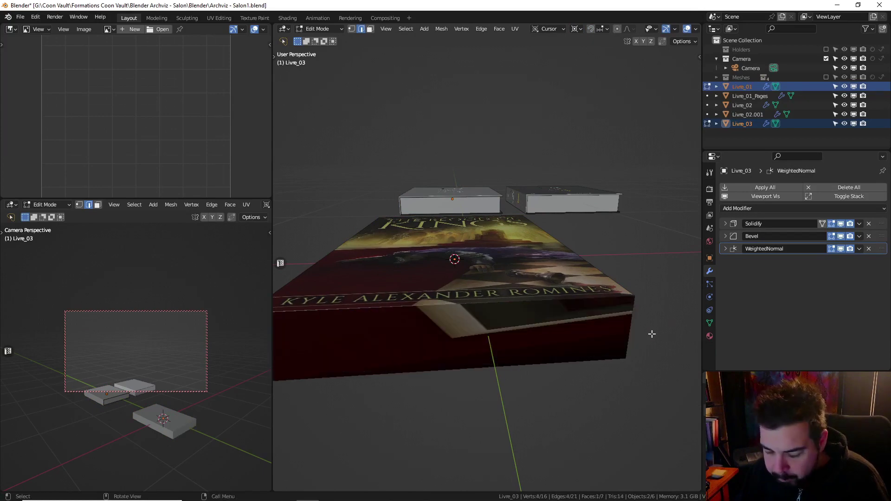
pyautogui.moveTo(632, 331); pyautogui.dragTo(527, 306, button='middle')
pyautogui.scroll(-5, 560, 284)
pyautogui.scroll(4, 518, 282)
pyautogui.press('f')
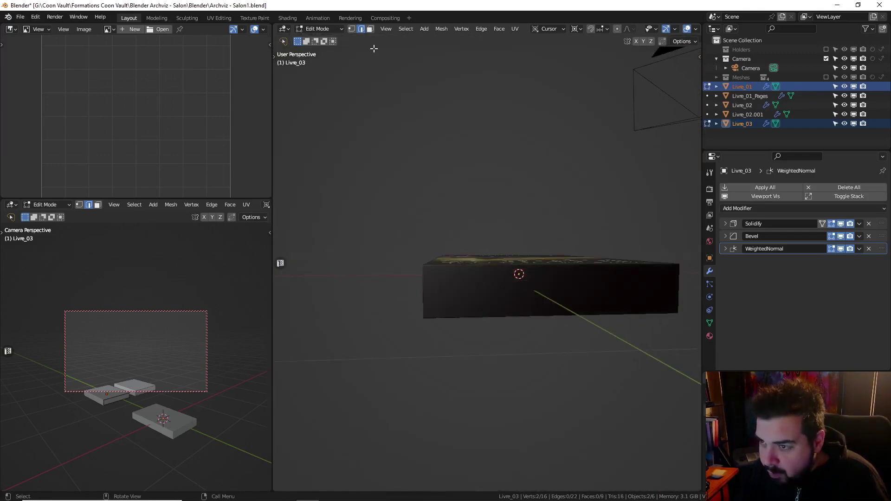
# Separate the three page faces of Livre_03 into their own object and return to Object Mode
pyautogui.click(513, 294)
pyautogui.moveTo(445, 281); pyautogui.dragTo(550, 281, button='middle')
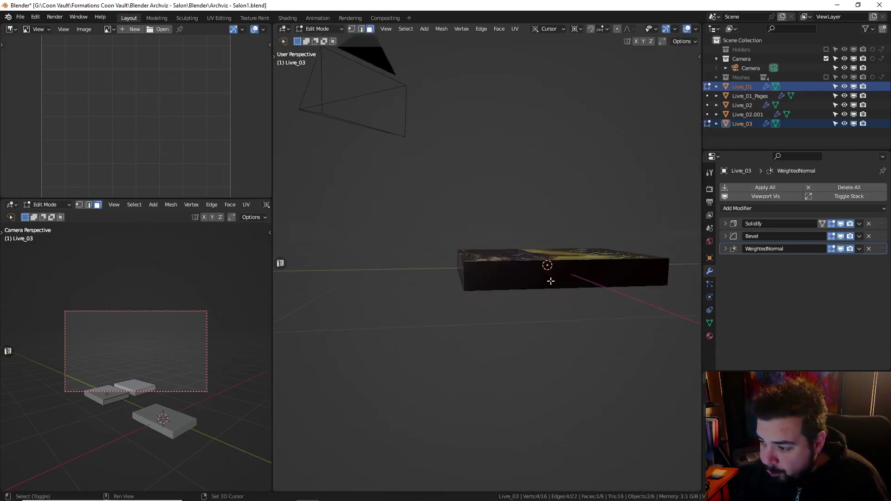
pyautogui.moveTo(471, 269); pyautogui.dragTo(483, 274, button='middle')
pyautogui.keyDown('shift'); pyautogui.click(482, 274); pyautogui.keyUp('shift')
pyautogui.press('p')
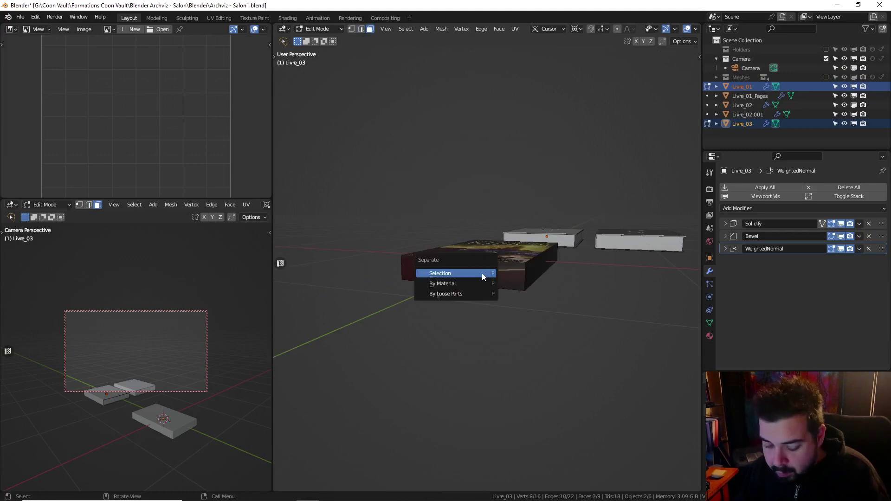
pyautogui.click(482, 273)
pyautogui.press('Tab')
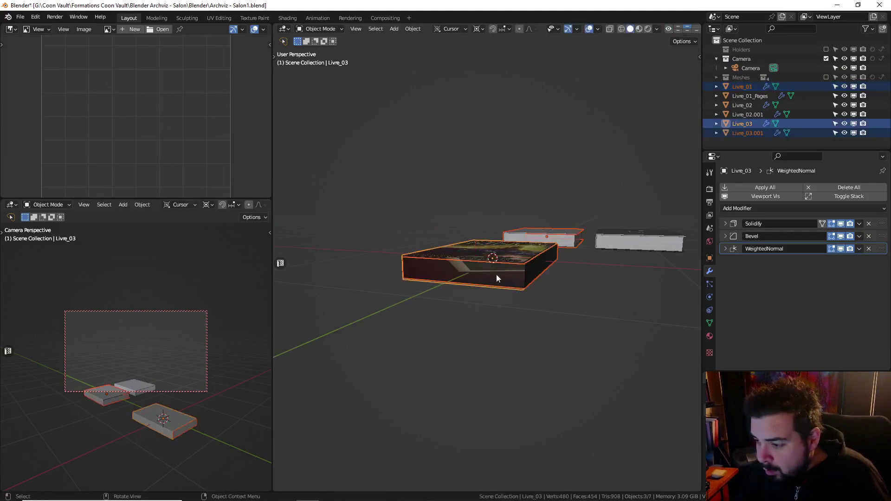
# Copy the modifiers of Livre_02's page block to Livre_03's page block and link the same material to it
pyautogui.click(527, 279)
pyautogui.keyDown('shift'); pyautogui.click(635, 243); pyautogui.keyUp('shift')
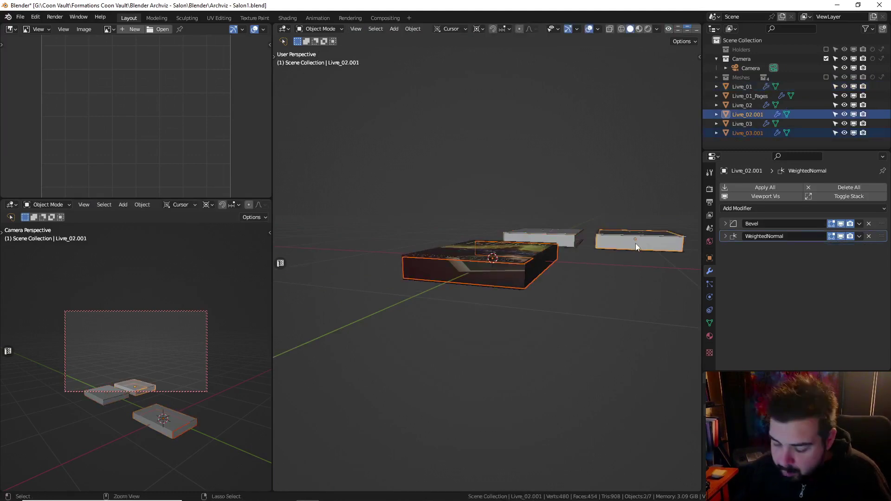
pyautogui.hotkey('ctrl', 'l')
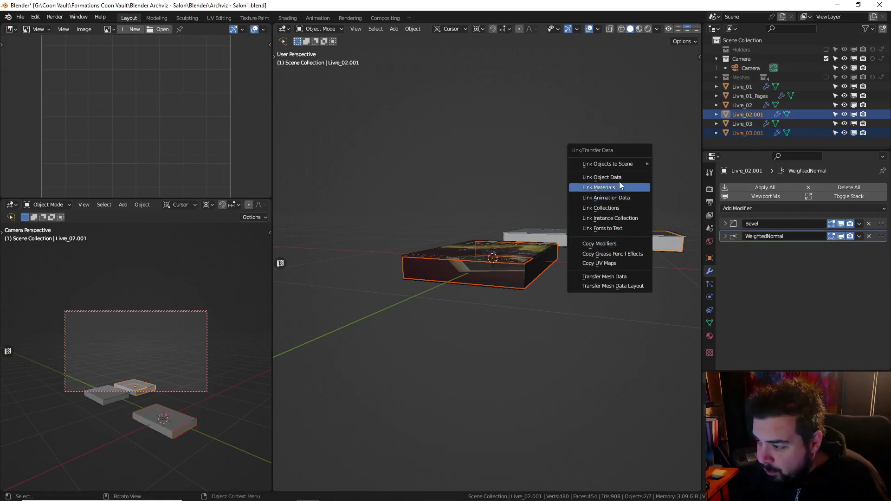
pyautogui.click(600, 244)
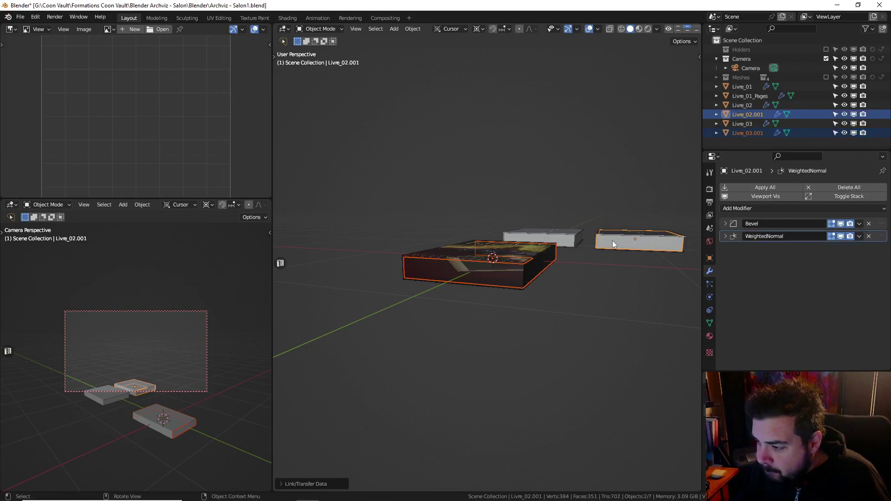
pyautogui.hotkey('ctrl', 'l')
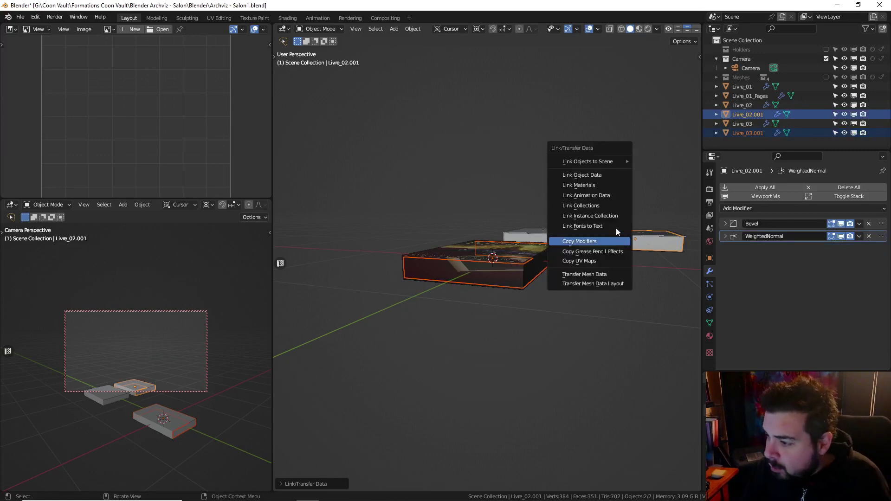
pyautogui.click(600, 187)
pyautogui.moveTo(541, 202); pyautogui.dragTo(544, 247, button='middle')
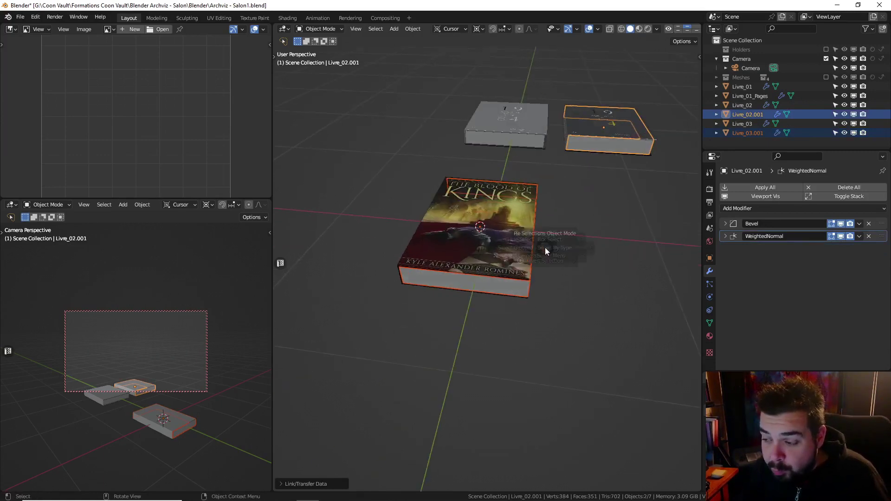
# Move the front page face of Livre_03's page block 0.01 m inward along Y
pyautogui.press('`')
pyautogui.hotkey('alt', 'a')
pyautogui.click(483, 279)
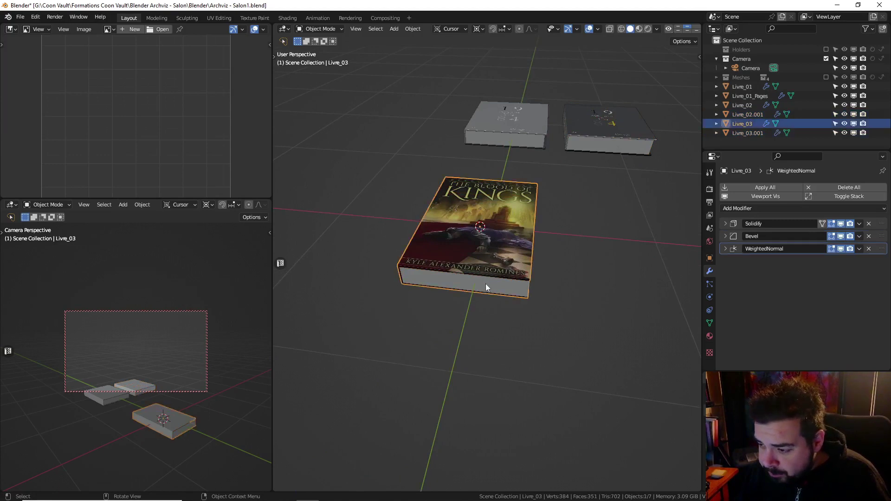
pyautogui.click(486, 283)
pyautogui.press('Tab')
pyautogui.click(495, 287)
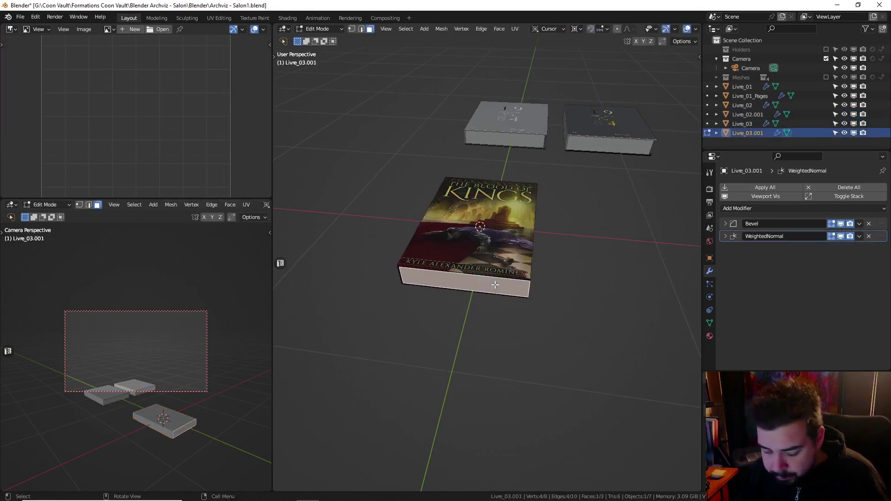
pyautogui.press('g')
pyautogui.press('y')
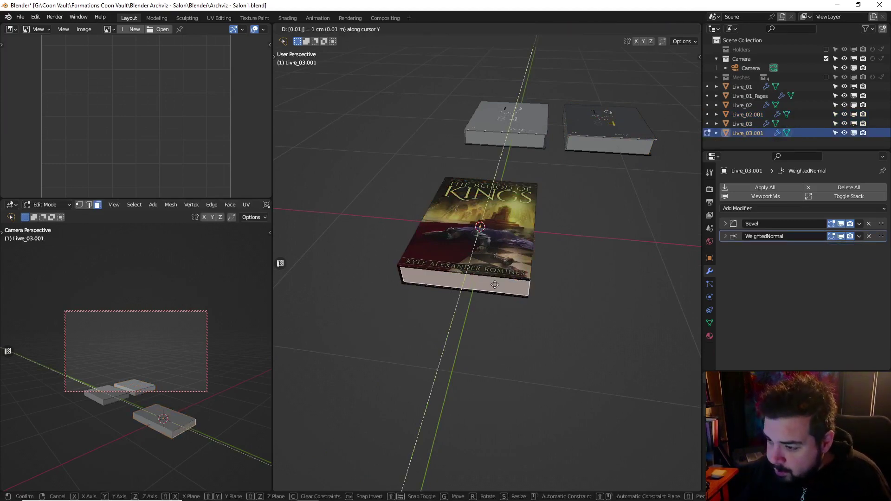
pyautogui.click(494, 284)
# Move the long side face of Livre_03's page block slightly inward along X
pyautogui.moveTo(494, 284); pyautogui.dragTo(434, 245, button='middle')
pyautogui.click(541, 269)
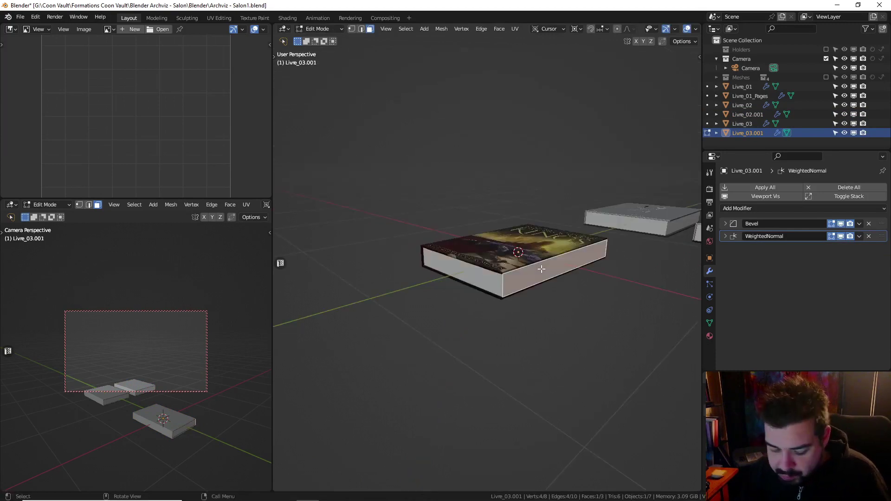
pyautogui.write('gx0.0')
pyautogui.press('Return')
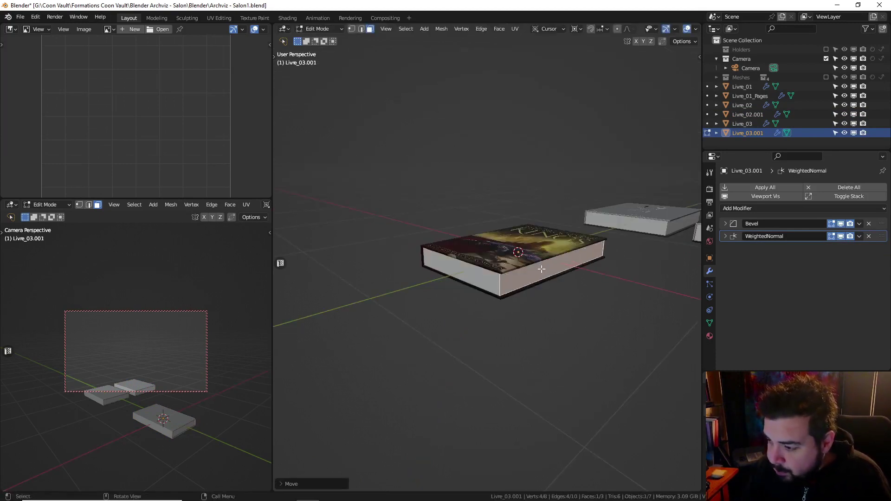
# Move the rear face of Livre_03's page block inward by 0.01 m along Y and return to Object Mode
pyautogui.moveTo(541, 269); pyautogui.dragTo(542, 255, button='middle')
pyautogui.moveTo(619, 171); pyautogui.dragTo(602, 226, button='middle')
pyautogui.write('gy0.01')
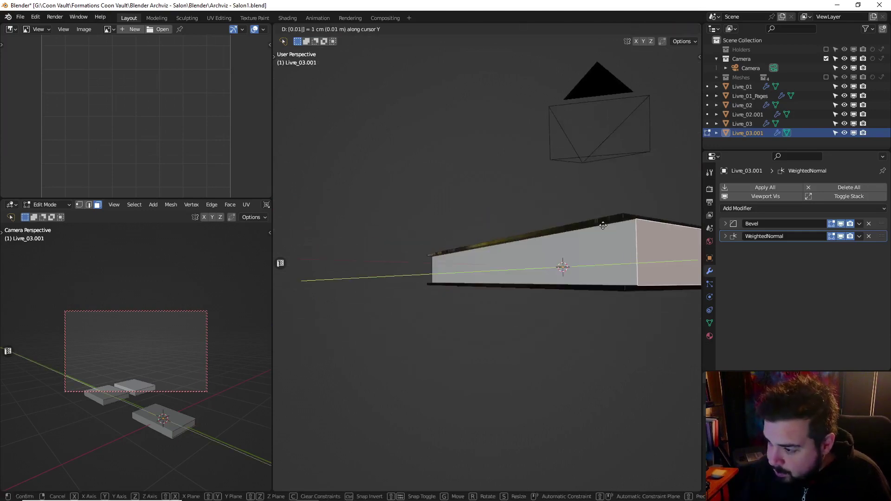
pyautogui.press('Return')
pyautogui.press('Tab')
# Apply rotation and scale to Livre_03 and its page block and set their origins to geometry
pyautogui.moveTo(503, 198); pyautogui.dragTo(610, 242, button='middle')
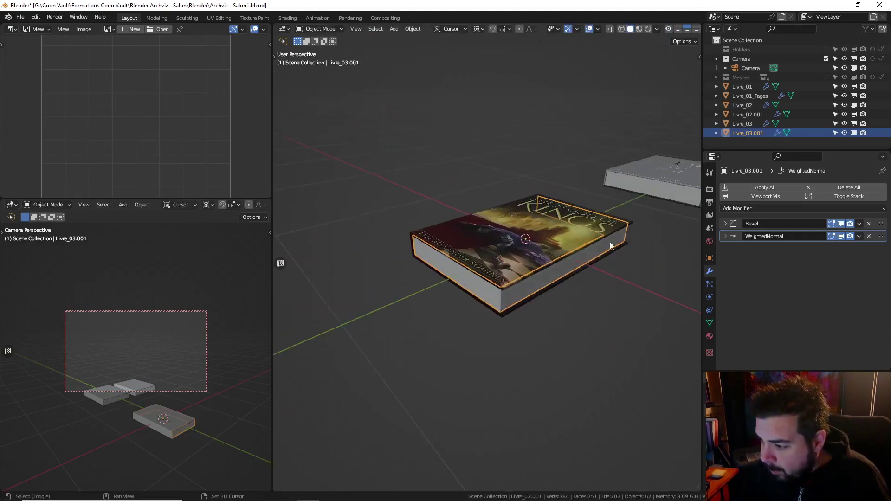
pyautogui.keyDown('shift'); pyautogui.click(550, 234); pyautogui.keyUp('shift')
pyautogui.moveTo(550, 235); pyautogui.dragTo(600, 236, button='middle')
pyautogui.press('q')
pyautogui.click(596, 225)
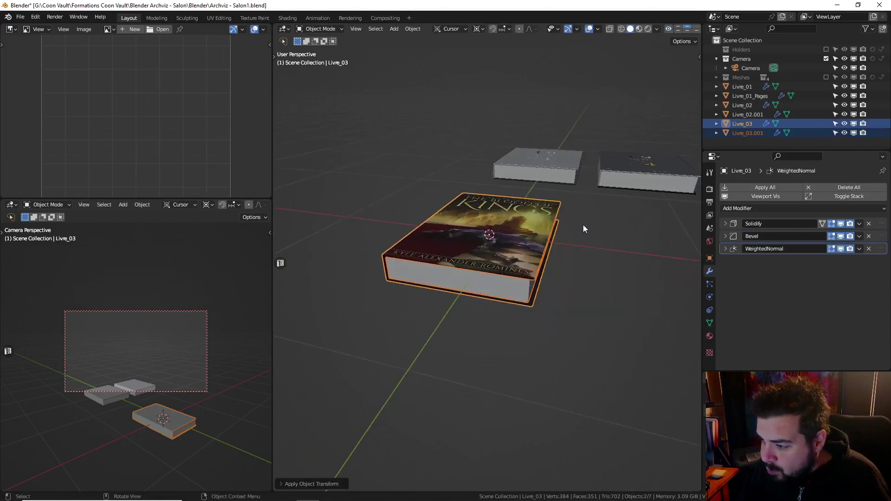
pyautogui.press('q')
pyautogui.click(576, 234)
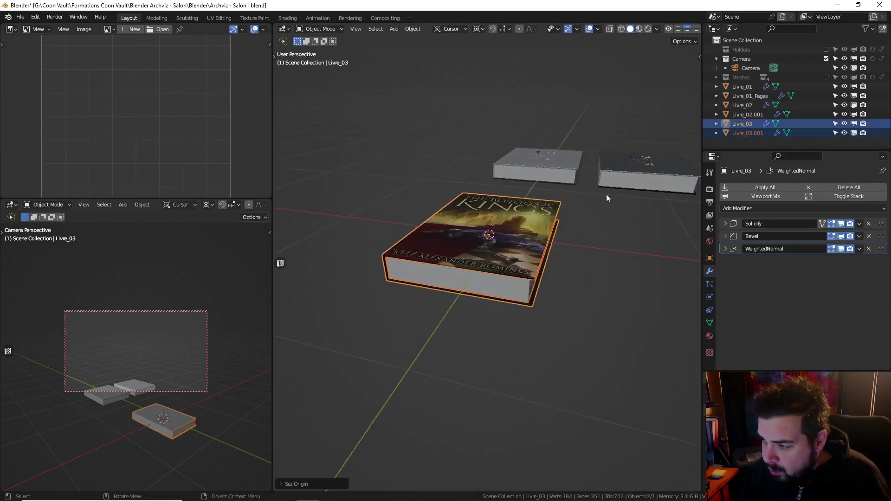
# Set the origins of Livre_02 and its page block to their geometry
pyautogui.click(633, 169)
pyautogui.keyDown('shift'); pyautogui.click(630, 179); pyautogui.keyUp('shift')
pyautogui.press('q')
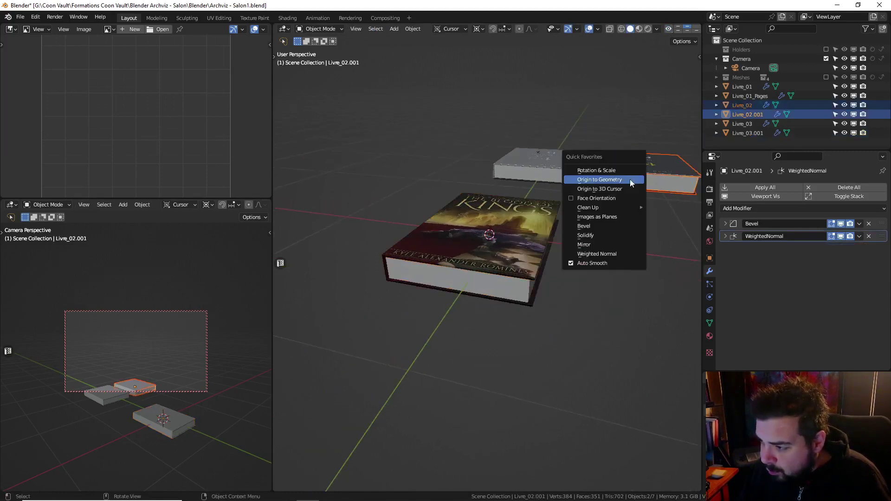
pyautogui.click(617, 181)
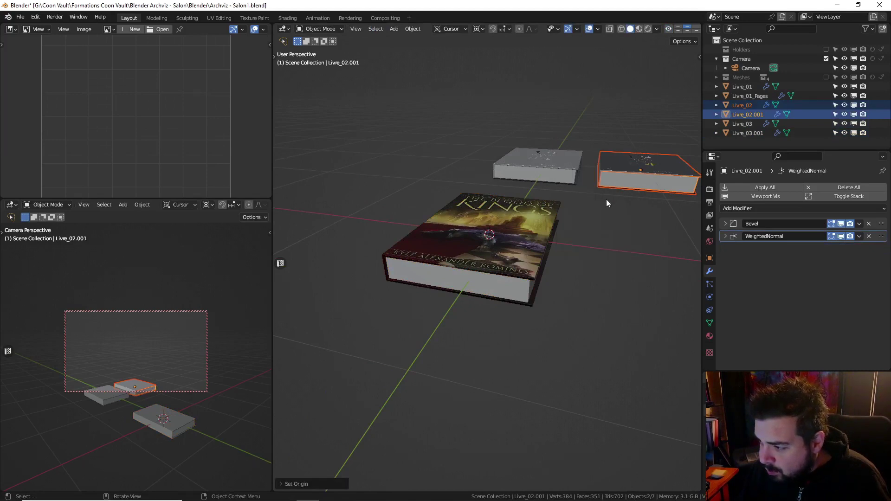
# Move Livre_03 and its page block 2 m along Y and 2 m along X, beside the other books
pyautogui.click(510, 282)
pyautogui.keyDown('shift'); pyautogui.click(511, 283); pyautogui.keyUp('shift')
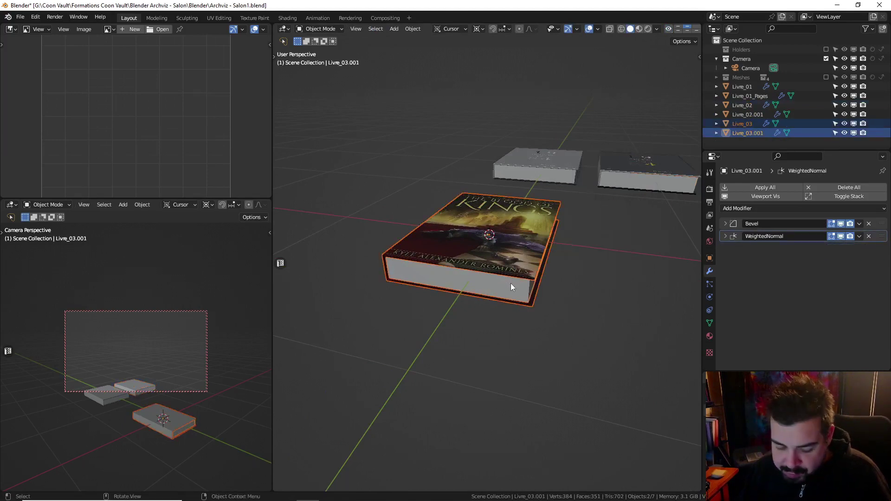
pyautogui.press('g')
pyautogui.press('y')
pyautogui.press('2')
pyautogui.press('Return')
pyautogui.press('g')
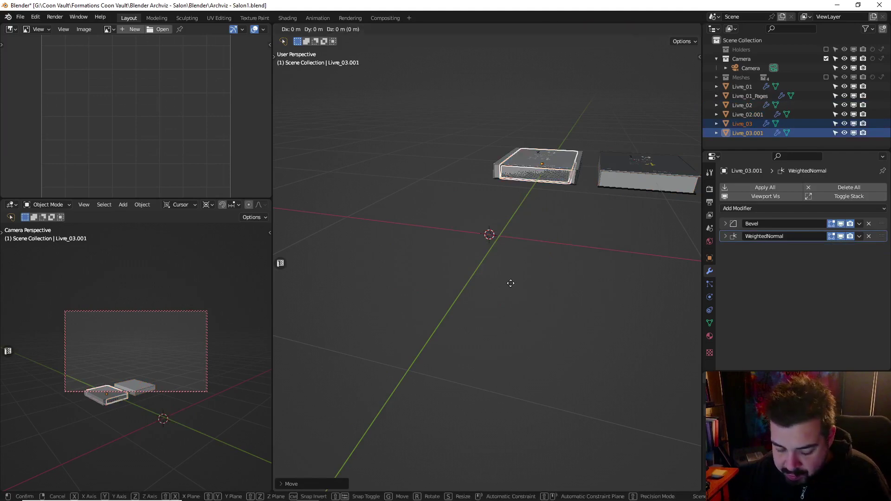
pyautogui.press('x')
pyautogui.press('2')
pyautogui.press('Return')
# Import the Livre_04 cover image from the Livres folder as an image plane
pyautogui.keyDown('shift'); pyautogui.moveTo(519, 254); pyautogui.dragTo(505, 271, button='middle'); pyautogui.keyUp('shift')
pyautogui.press('q')
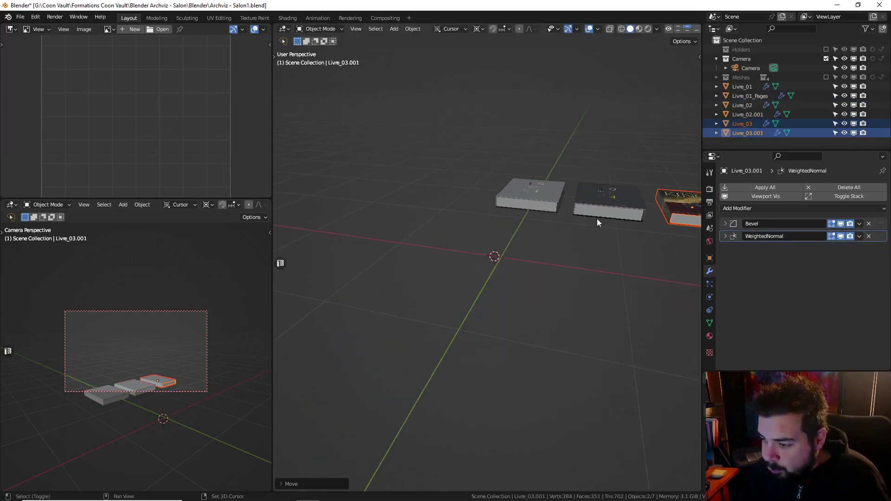
pyautogui.scroll(-4, 580, 225)
pyautogui.press('q')
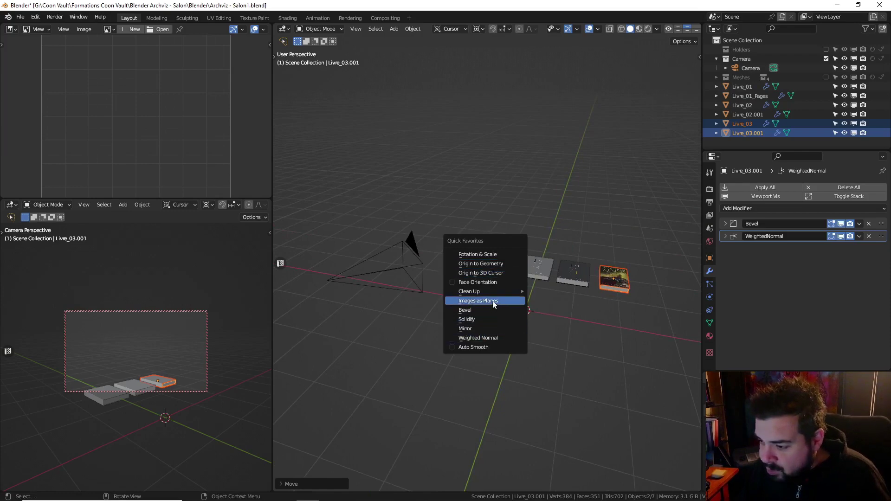
pyautogui.click(510, 301)
pyautogui.scroll(-3, 268, 325)
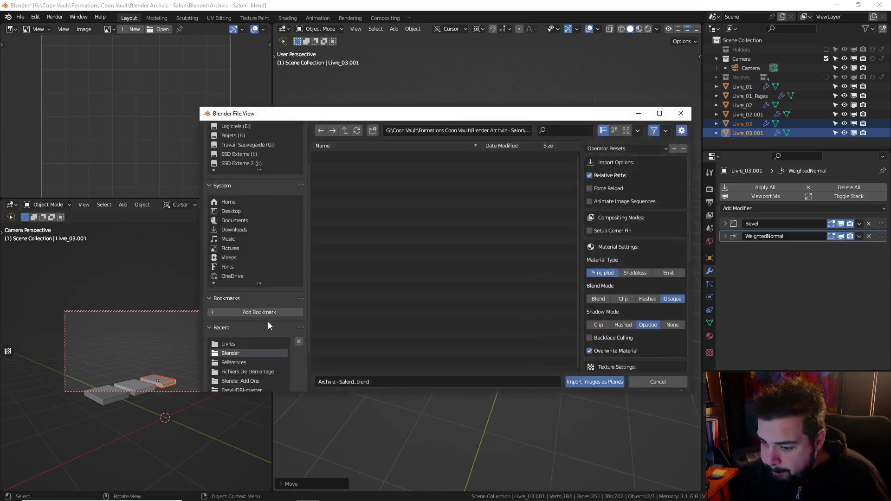
pyautogui.click(228, 344)
pyautogui.doubleClick(342, 184)
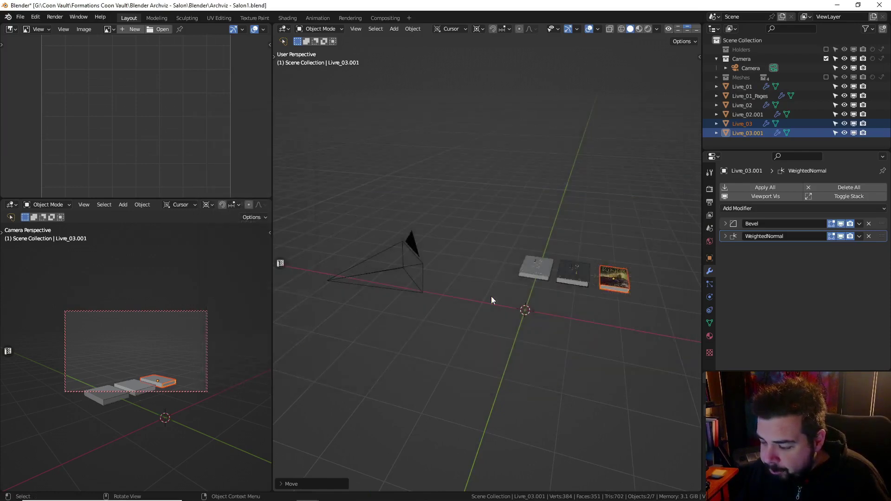
# Rotate the Livre_04 cover plane 90° about X to lay it flat
pyautogui.scroll(3, 475, 283)
pyautogui.write('rx90')
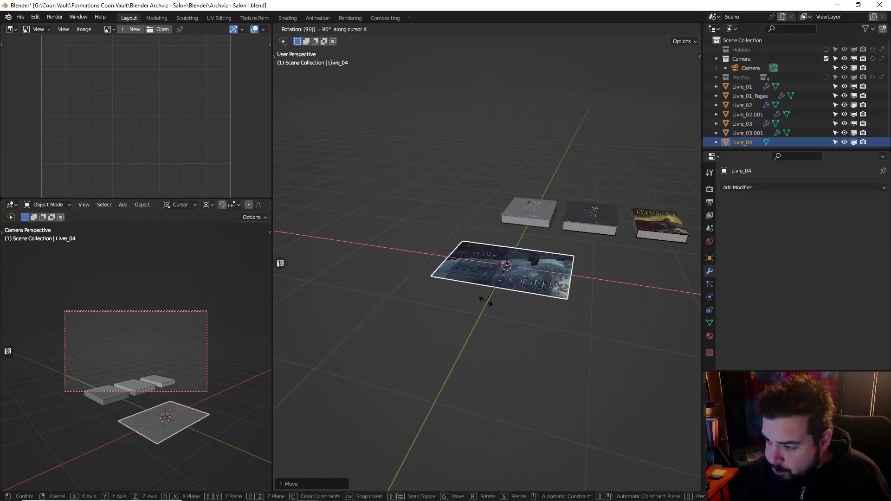
pyautogui.press('Return')
# Add a centred loop cut along Livre_04's spine and bevel it into two edges matching the spine's width
pyautogui.press('KP_7')
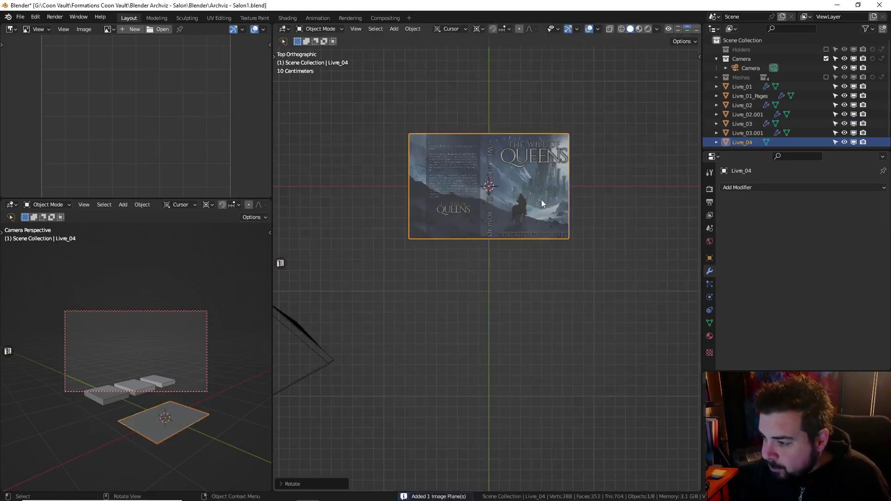
pyautogui.scroll(4, 497, 160)
pyautogui.press('Tab')
pyautogui.hotkey('ctrl', 'r')
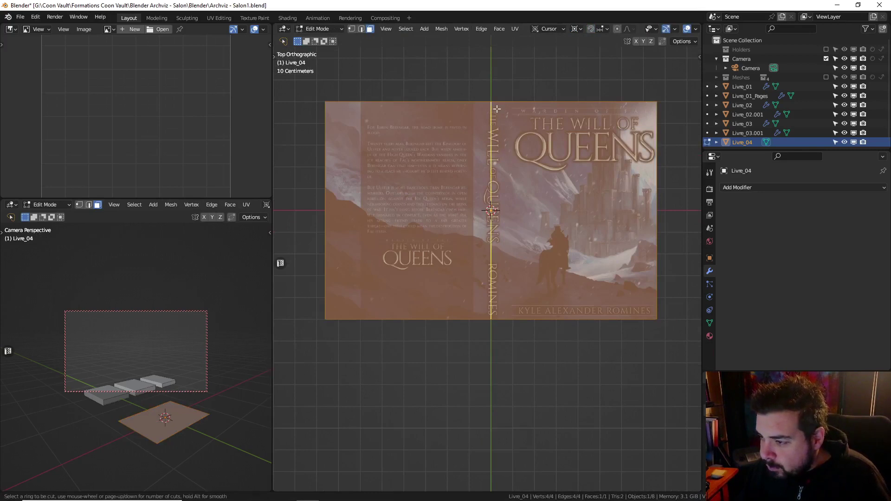
pyautogui.click(497, 109)
pyautogui.rightClick(497, 109)
pyautogui.hotkey('ctrl', 'b')
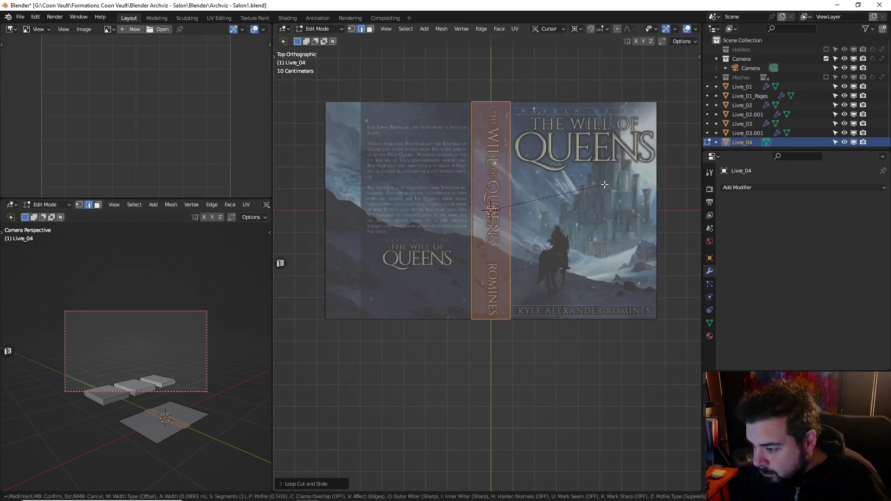
pyautogui.click(577, 180)
# Snap the 3D cursor to the spine edge beside the front cover and rotate that cover's outer edge 90° about Y
pyautogui.click(516, 181)
pyautogui.hotkey('shift', 's')
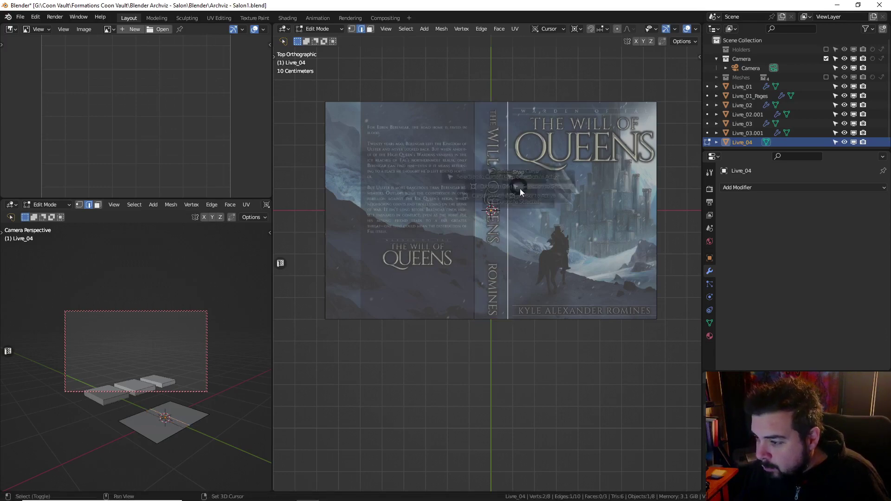
pyautogui.click(523, 241)
pyautogui.click(656, 202)
pyautogui.write('r')
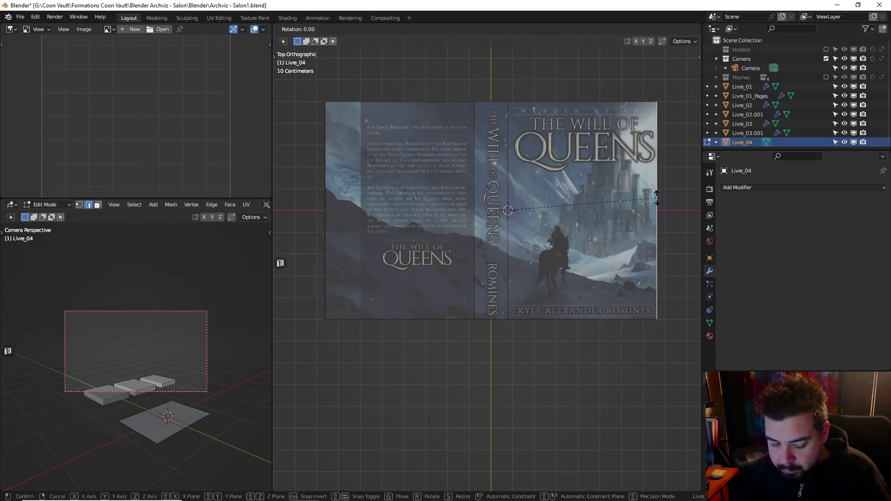
pyautogui.write('y90')
pyautogui.press('Return')
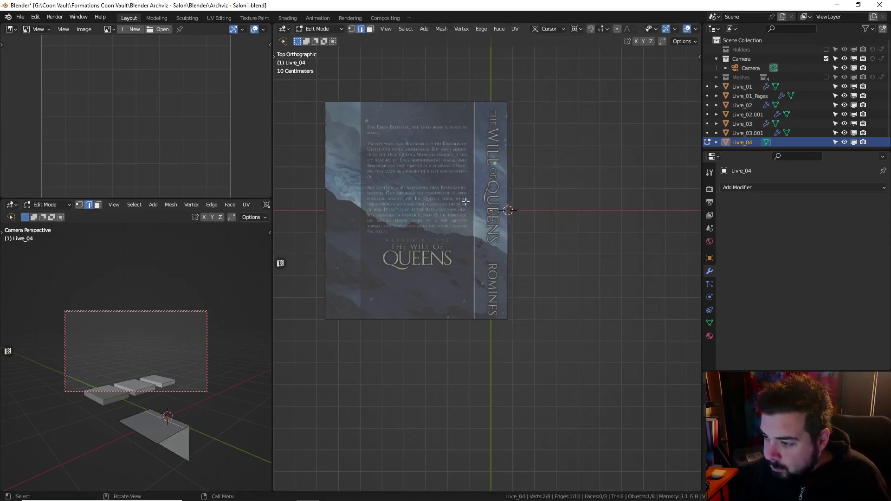
# Snap the 3D cursor to the spine edge beside the back cover and rotate that cover's outer edge -90° about Y
pyautogui.press('`')
pyautogui.moveTo(457, 234); pyautogui.dragTo(373, 269, button='middle')
pyautogui.click(363, 272)
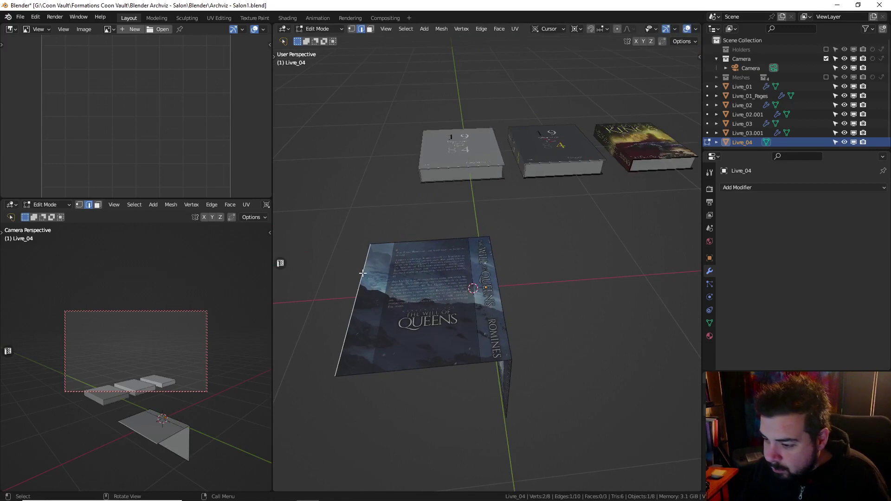
pyautogui.write('ry-90')
pyautogui.press('Return')
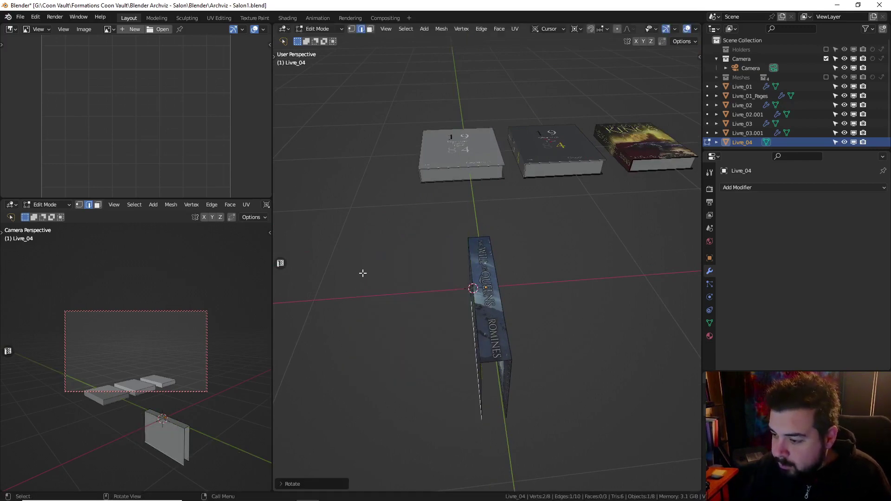
# Rotate the whole Livre_04 object -90° about Y in Object Mode and apply its rotation and scale
pyautogui.press('Tab')
pyautogui.write('ry90')
pyautogui.press('Return')
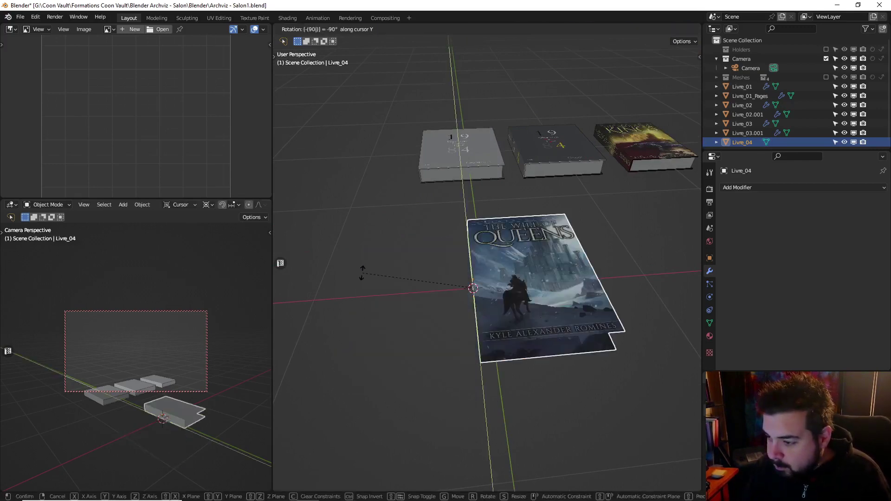
pyautogui.press('q')
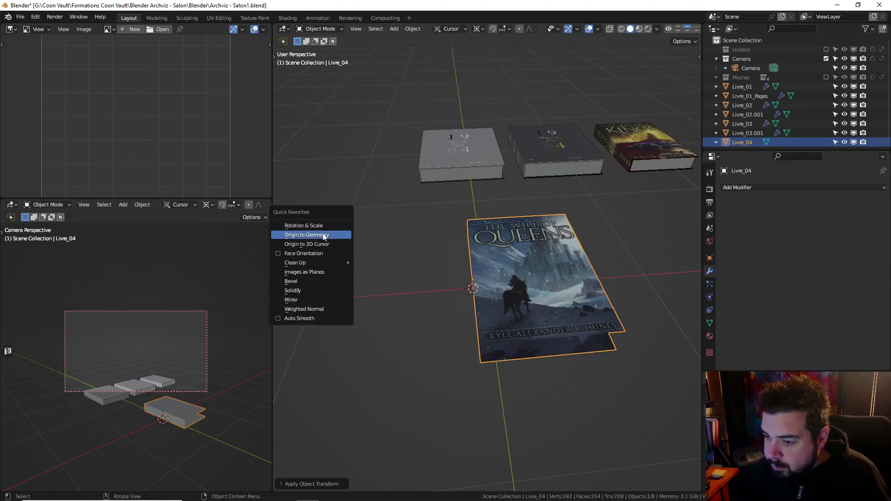
# Set Livre_04's origin to its geometry and snap the book to the 3D cursor
pyautogui.click(332, 235)
pyautogui.hotkey('shift', 's')
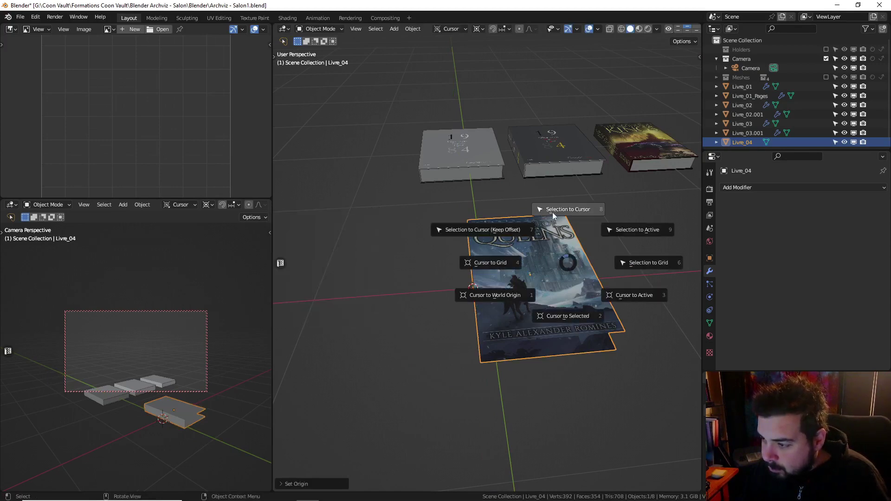
pyautogui.click(552, 212)
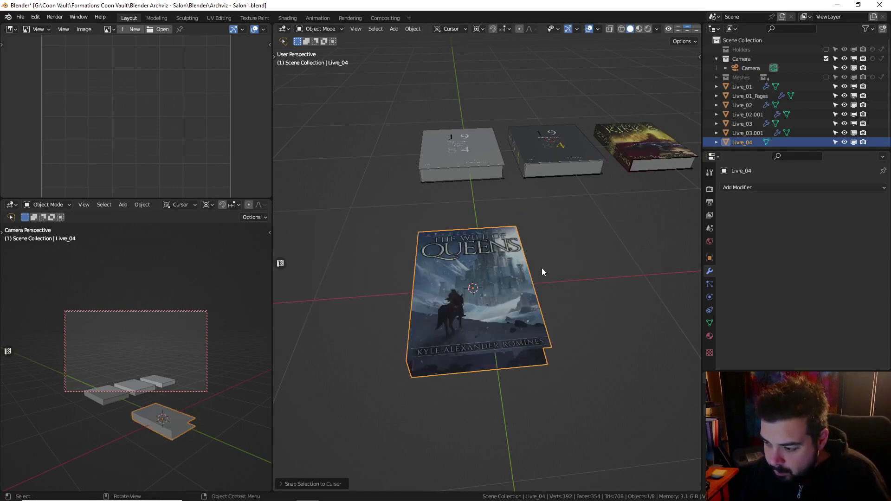
# Copy the modifiers of Livre_01 onto the Livre_04 cover
pyautogui.moveTo(544, 274); pyautogui.dragTo(559, 216, button='middle')
pyautogui.keyDown('shift'); pyautogui.click(486, 126); pyautogui.keyUp('shift')
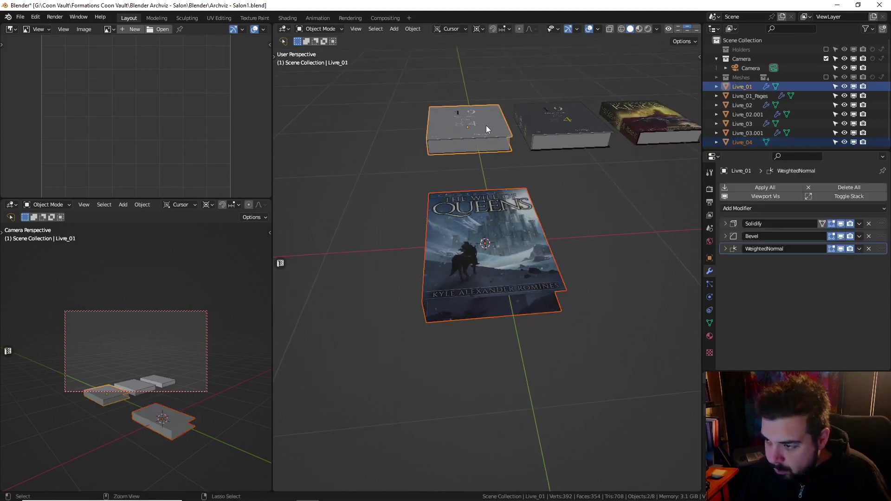
pyautogui.hotkey('ctrl', 'l')
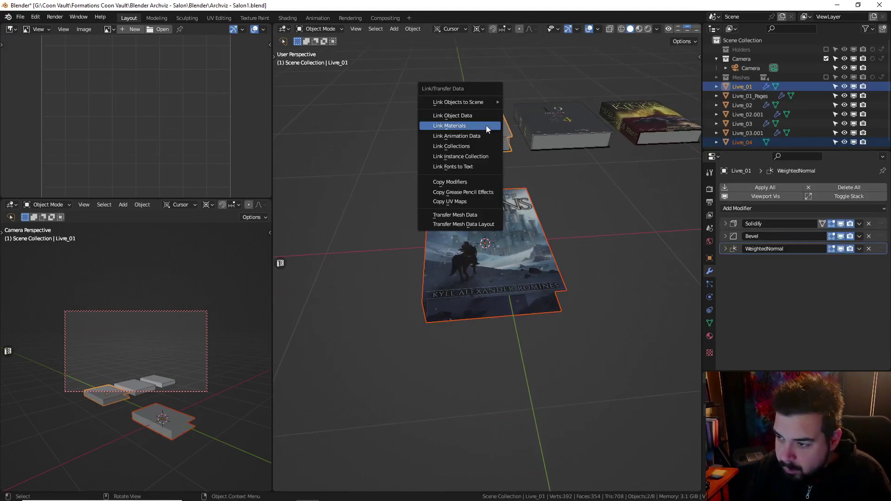
pyautogui.click(468, 182)
# In Edit Mode on Livre_04, fill the gap between the two covers at the book's lower end with a face
pyautogui.click(524, 268)
pyautogui.moveTo(524, 268); pyautogui.dragTo(518, 238, button='middle')
pyautogui.press('Tab')
pyautogui.scroll(2, 516, 312)
pyautogui.keyDown('shift'); pyautogui.moveTo(517, 312); pyautogui.dragTo(518, 275, button='middle'); pyautogui.keyUp('shift')
pyautogui.keyDown('shift'); pyautogui.click(494, 311); pyautogui.keyUp('shift')
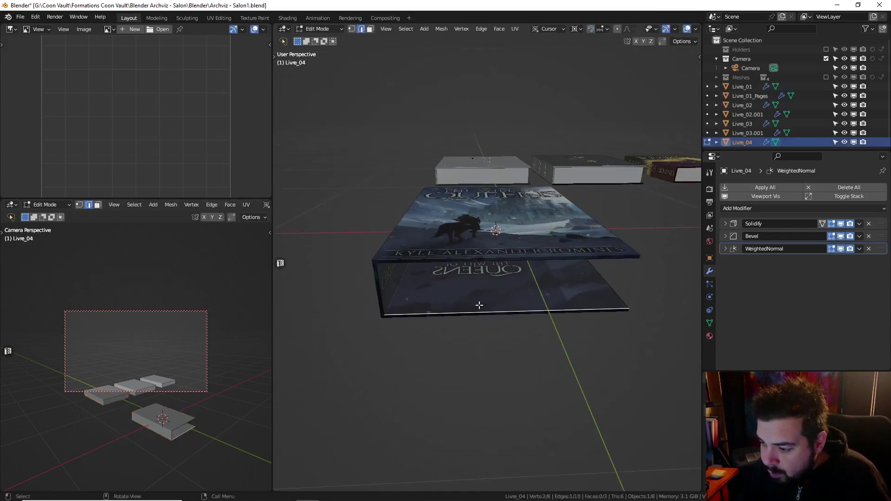
pyautogui.keyDown('shift'); pyautogui.click(497, 258); pyautogui.keyUp('shift')
pyautogui.press('f')
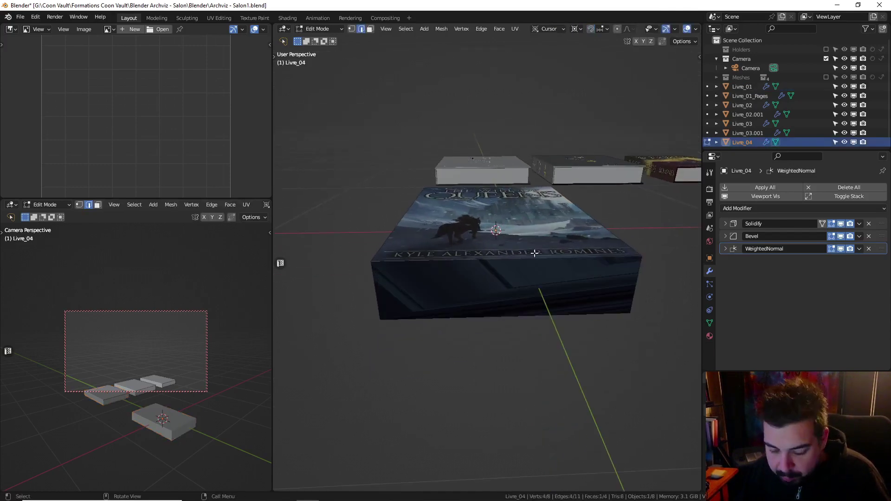
# Fill Livre_04's remaining open fore-edge and upper end with faces
pyautogui.click(625, 272)
pyautogui.moveTo(626, 273); pyautogui.dragTo(551, 255, button='middle')
pyautogui.press('f')
pyautogui.moveTo(628, 261); pyautogui.dragTo(543, 259, button='middle')
pyautogui.press('f')
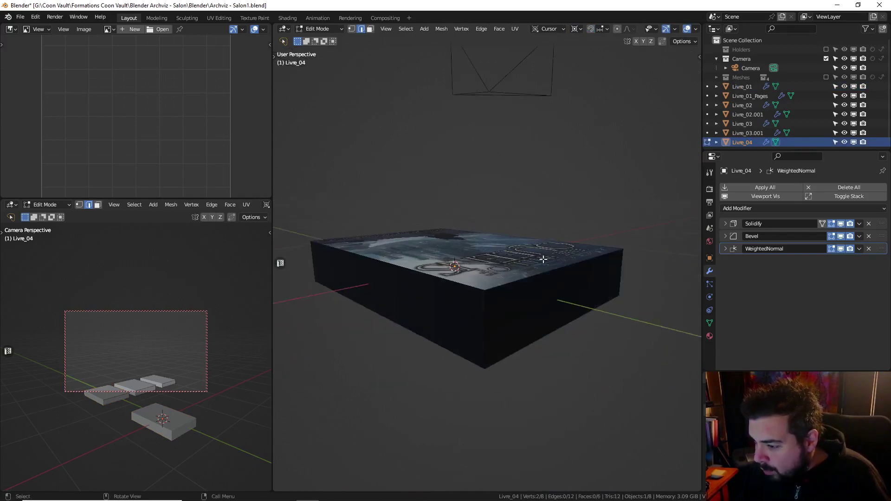
# Separate the three filled side faces of Livre_04 into their own page-block object and return to Object Mode
pyautogui.click(370, 29)
pyautogui.keyDown('shift'); pyautogui.click(412, 298); pyautogui.keyUp('shift')
pyautogui.moveTo(412, 298); pyautogui.dragTo(560, 260, button='middle')
pyautogui.keyDown('shift'); pyautogui.click(494, 345); pyautogui.keyUp('shift')
pyautogui.press('p')
pyautogui.click(498, 334)
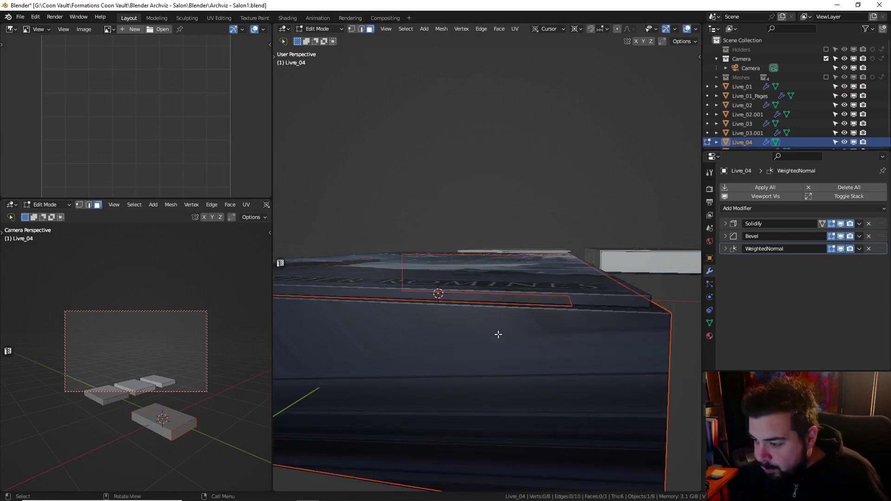
pyautogui.press('Tab')
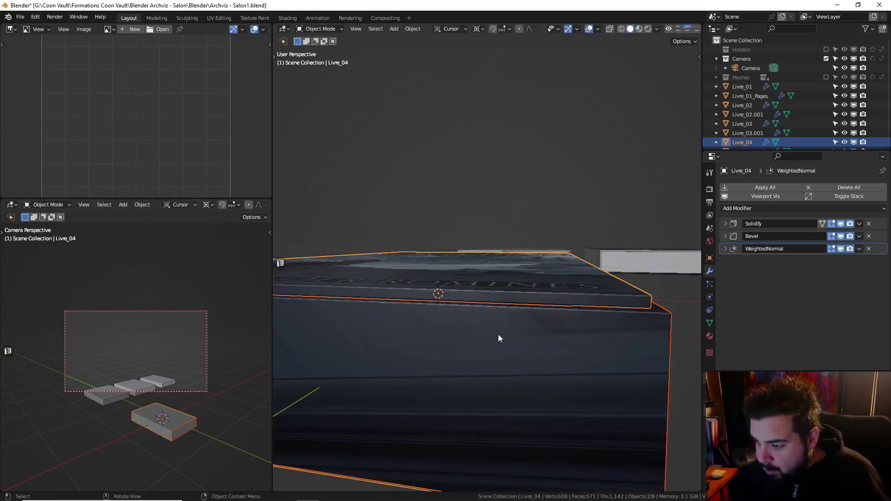
pyautogui.click(867, 224)
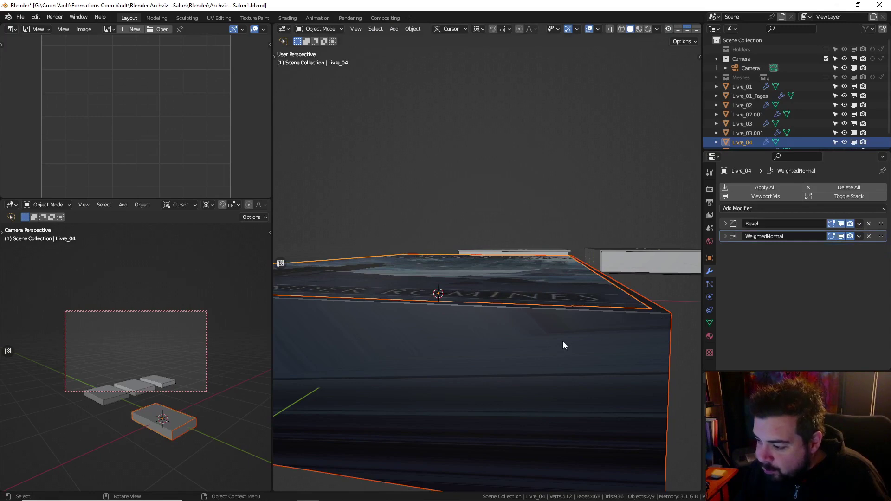
pyautogui.click(563, 341)
pyautogui.scroll(-5, 602, 321)
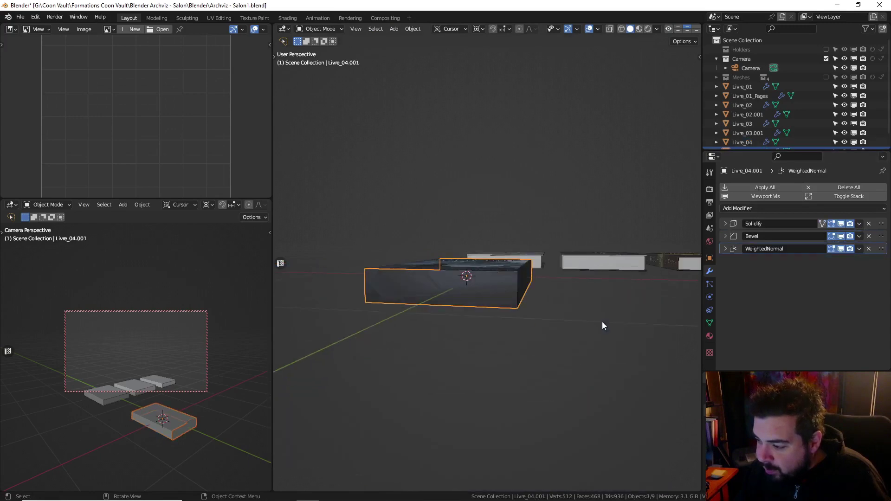
pyautogui.scroll(3, 526, 287)
pyautogui.keyDown('shift'); pyautogui.click(525, 286); pyautogui.keyUp('shift')
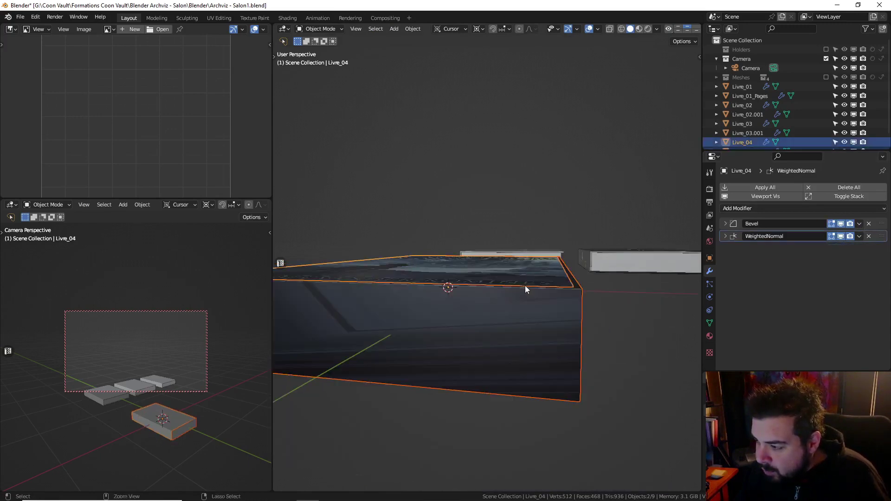
pyautogui.click(525, 285)
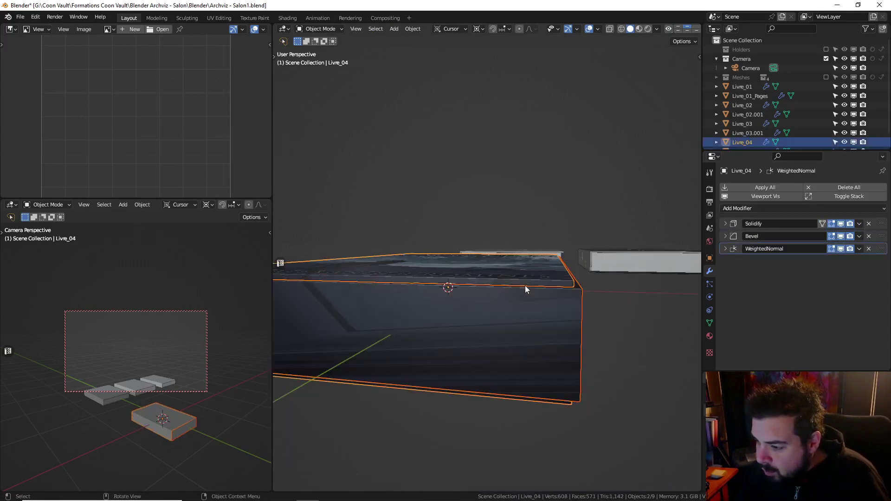
# Copy the modifiers and link the material from the page block Livre_02.001 to Livre_04.001
pyautogui.keyDown('shift'); pyautogui.click(623, 260); pyautogui.keyUp('shift')
pyautogui.hotkey('ctrl', 'l')
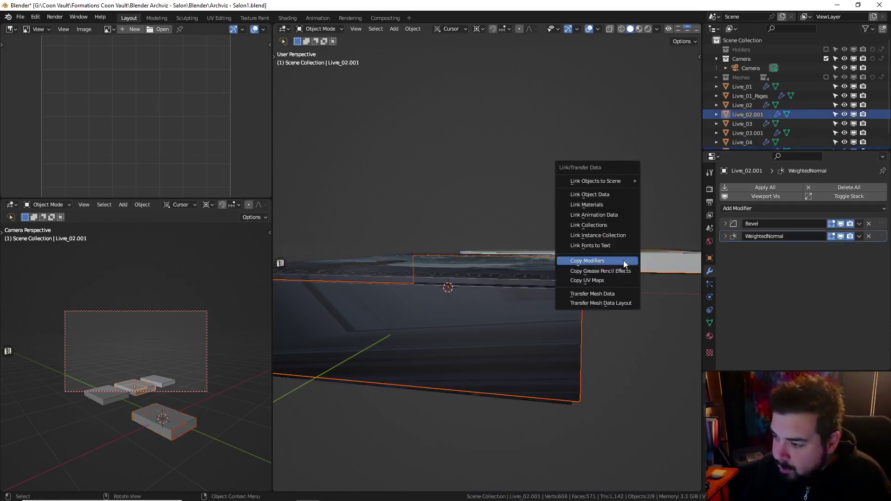
pyautogui.click(622, 261)
pyautogui.hotkey('ctrl', 'l')
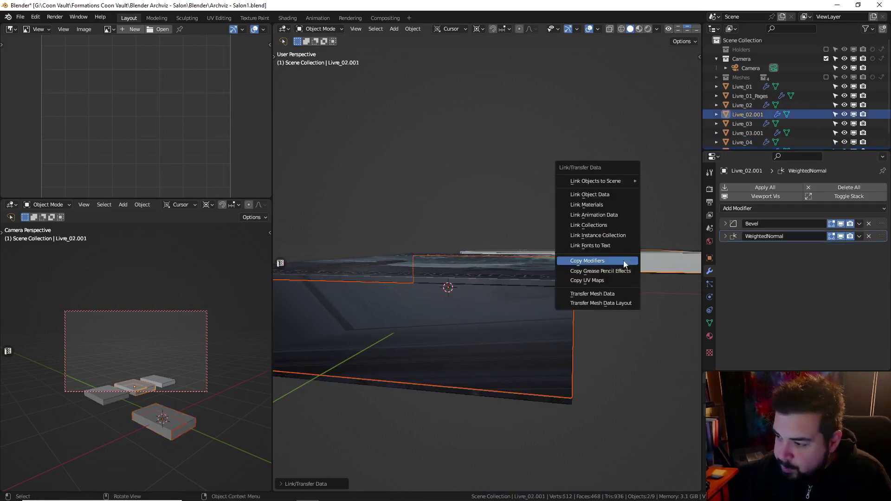
pyautogui.click(608, 205)
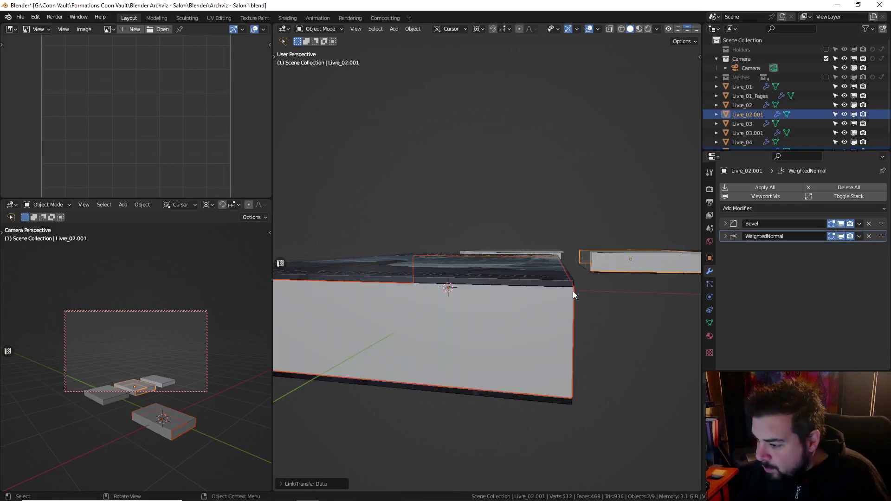
# In Edit Mode on Livre_04.001, move the page block's lower end face inward 0.005 m along Y
pyautogui.click(550, 318)
pyautogui.press('Tab')
pyautogui.click(490, 317)
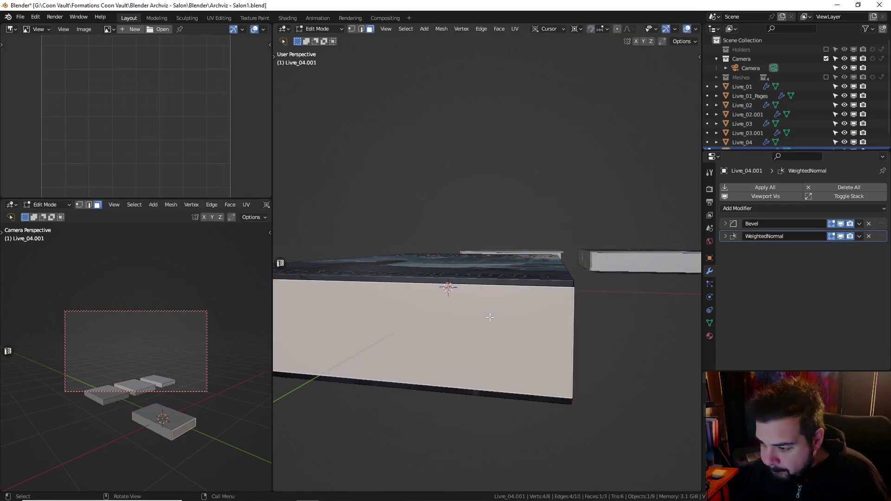
pyautogui.press('g')
pyautogui.press('y')
pyautogui.press('.')
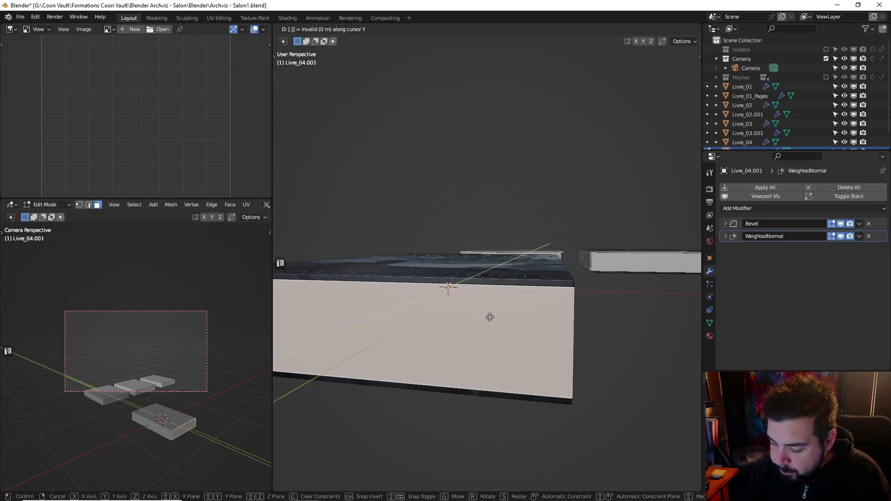
pyautogui.write('005')
pyautogui.press('Return')
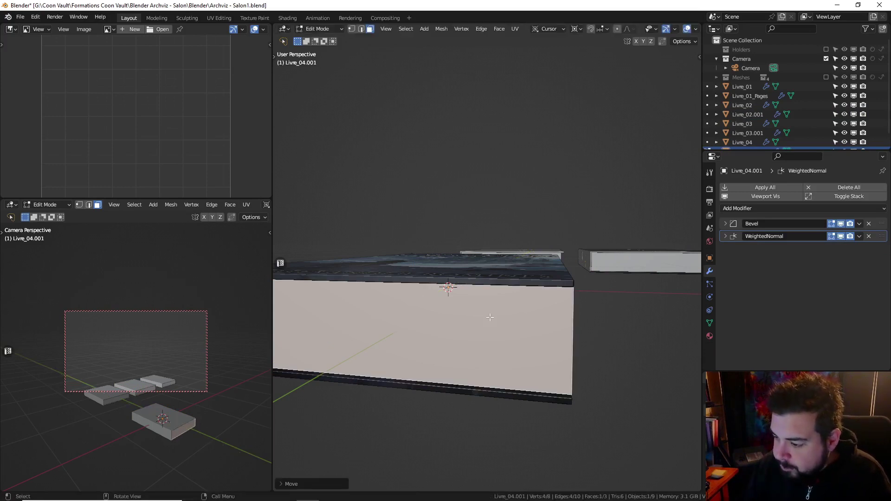
# Move the page block's fore-edge face -0.02 m along X so it sits inside the covers
pyautogui.moveTo(489, 317); pyautogui.dragTo(493, 316, button='middle')
pyautogui.write('gy')
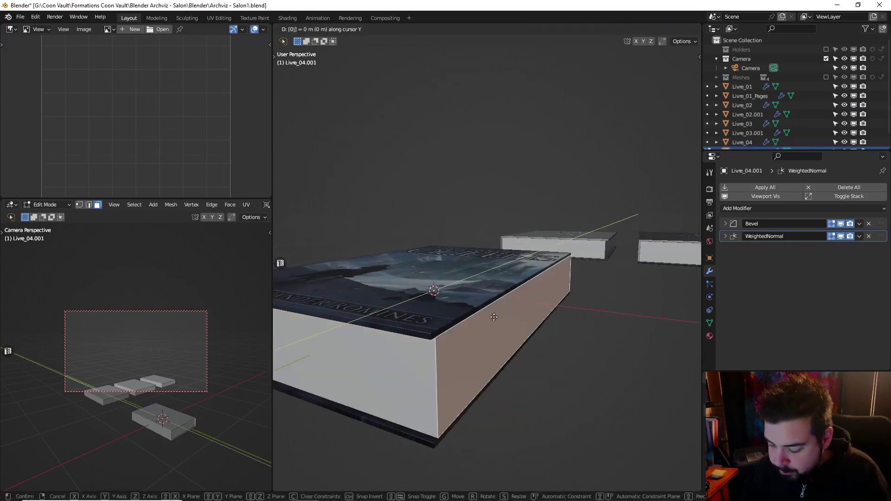
pyautogui.write('0.02')
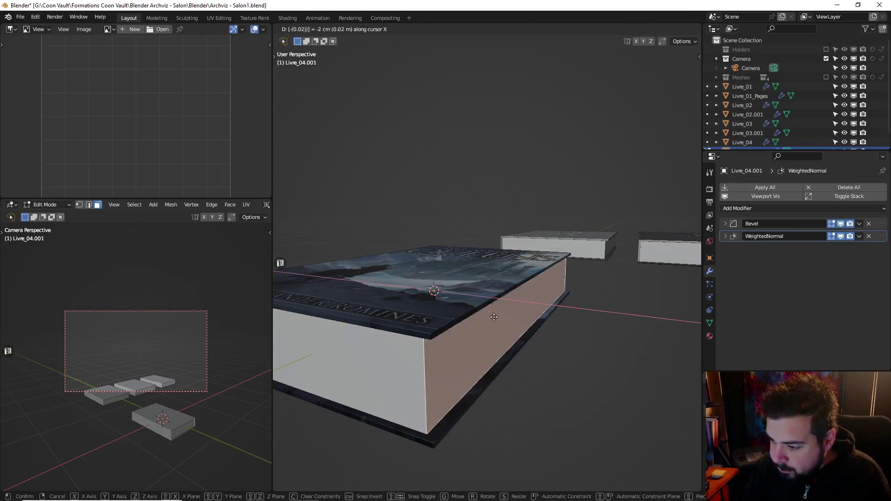
pyautogui.press('Return')
# Move the page block's upper end face inward 0.02 m along Y and return to Object Mode
pyautogui.moveTo(494, 317); pyautogui.dragTo(380, 329, button='middle')
pyautogui.click(467, 323)
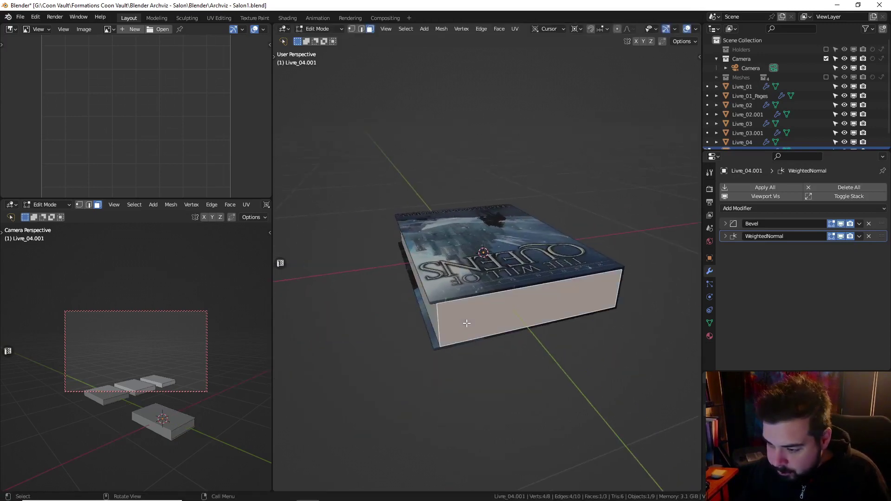
pyautogui.write('gy0.02')
pyautogui.press('Return')
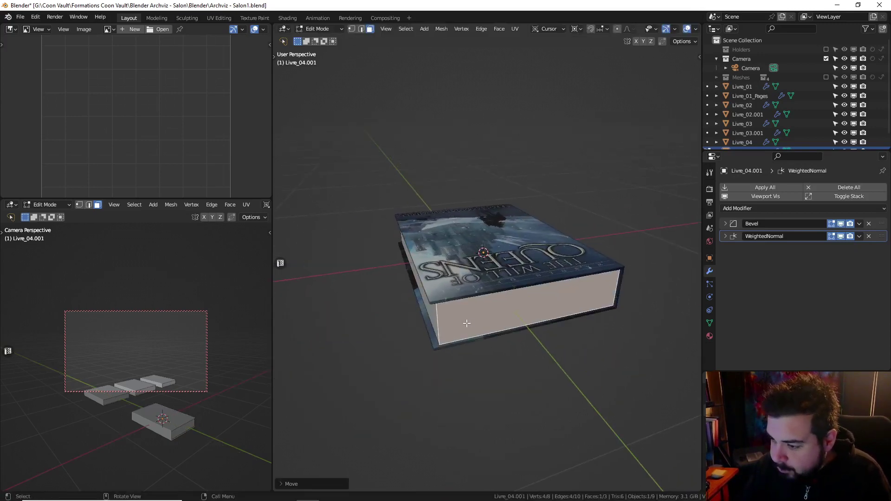
pyautogui.press('Tab')
# Select the Livre_04 cover with its pages, apply their rotation and scale, and set their origins to geometry
pyautogui.moveTo(464, 319); pyautogui.dragTo(474, 277, button='middle')
pyautogui.keyDown('shift'); pyautogui.click(475, 277); pyautogui.keyUp('shift')
pyautogui.press('q')
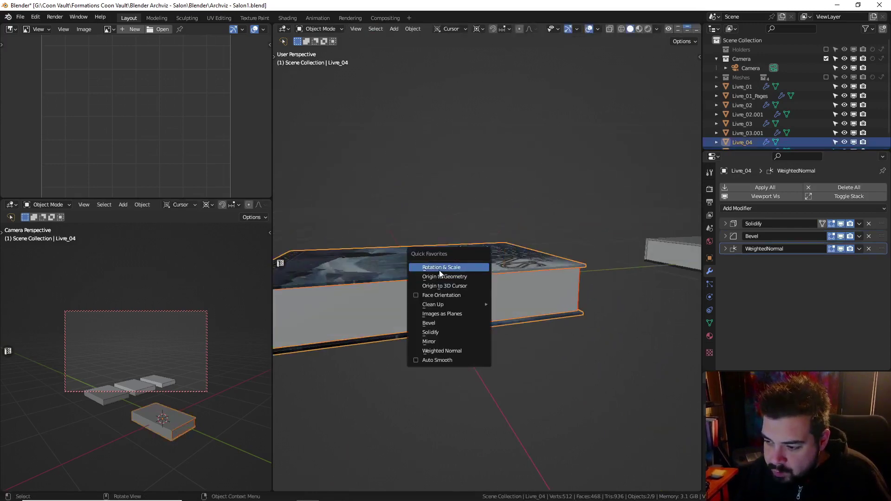
pyautogui.click(439, 270)
pyautogui.press('q')
pyautogui.click(431, 279)
pyautogui.hotkey('shift', 's')
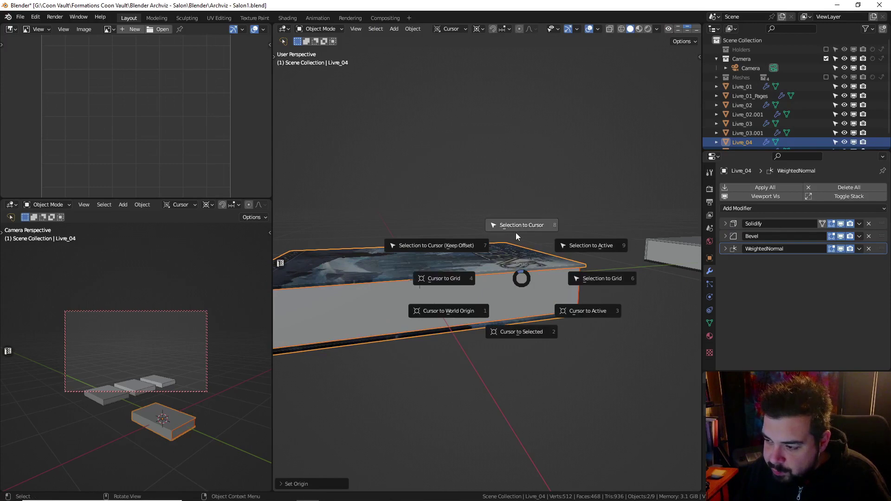
pyautogui.click(506, 173)
# Move Livre_04 and its pages 4 m along Y and along X to the far side of Livre_03
pyautogui.moveTo(491, 174); pyautogui.dragTo(527, 229, button='middle')
pyautogui.press('r')
pyautogui.press('g')
pyautogui.press('y')
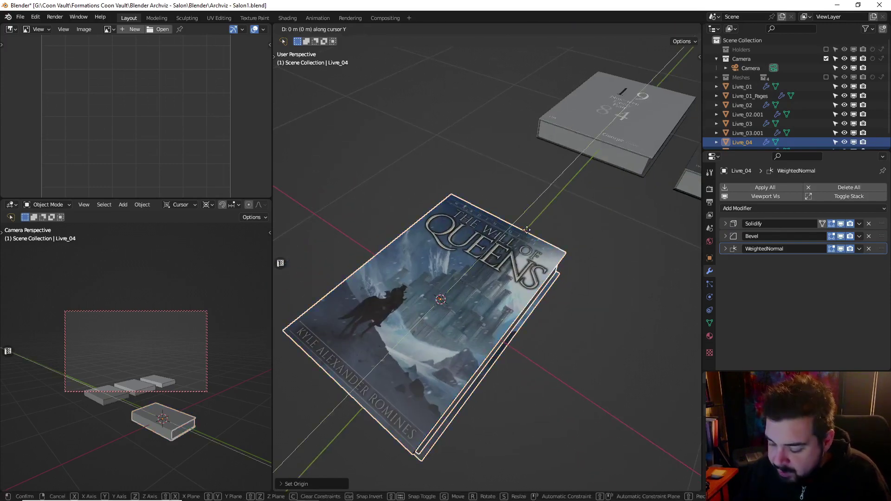
pyautogui.press('4')
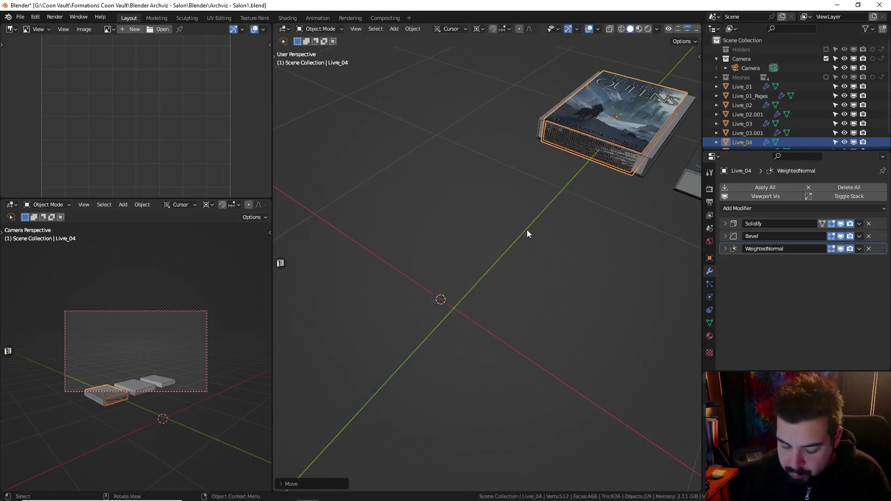
pyautogui.press('x')
pyautogui.press('Return')
pyautogui.scroll(-6, 599, 319)
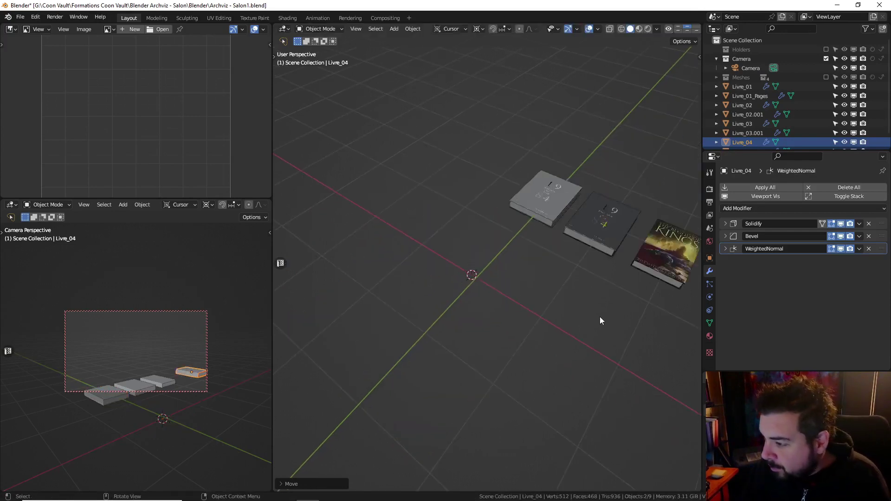
# Move Livre_04 and its pages -1 m along X to sit beside Livre_03 in the row
pyautogui.press('g')
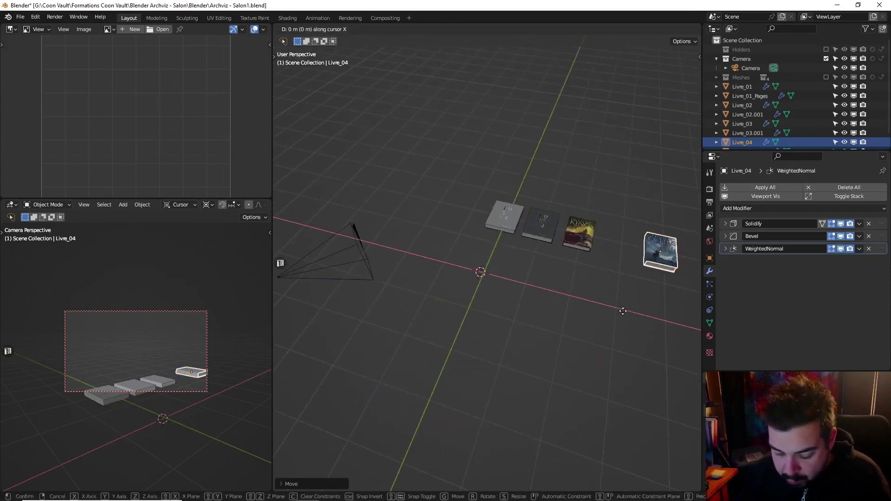
pyautogui.press('x')
pyautogui.press('1')
pyautogui.press('-')
pyautogui.press('Return')
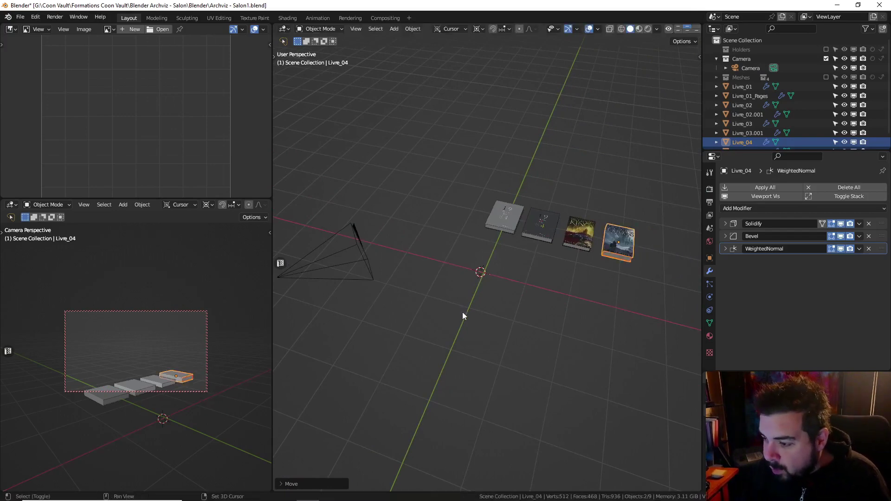
pyautogui.keyDown('shift'); pyautogui.moveTo(462, 316); pyautogui.dragTo(548, 283, button='middle'); pyautogui.keyUp('shift')
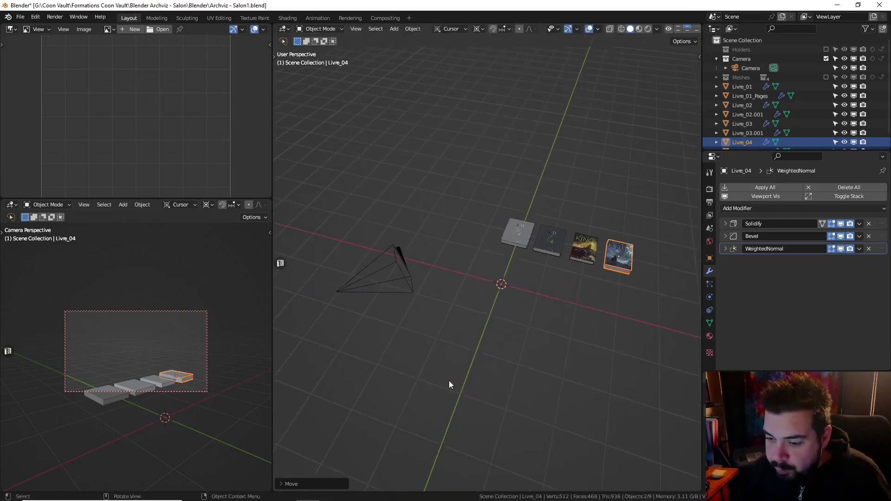
pyautogui.moveTo(273, 496)
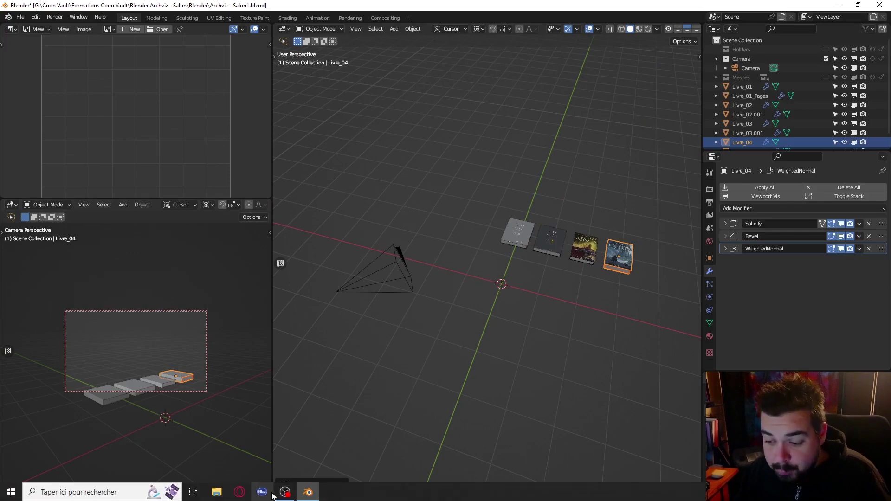
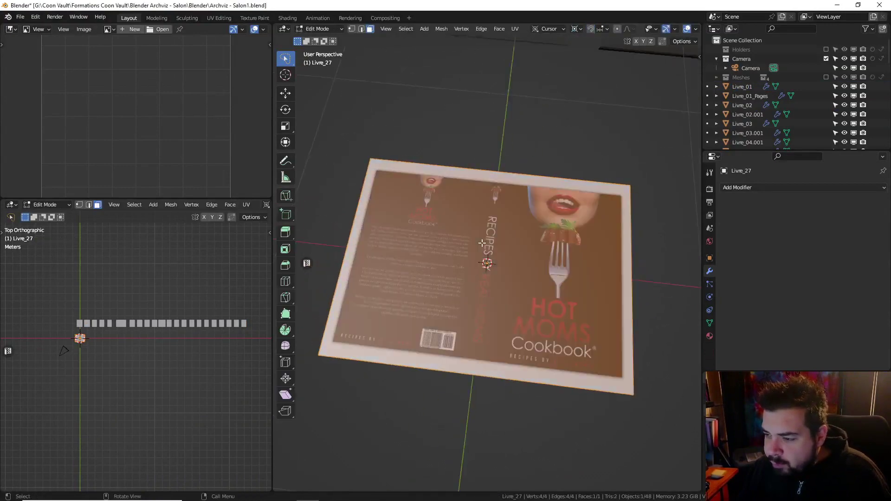
# In top view, deselect all of Livre_27's cover mesh and add a centred vertical loop cut through the spine
pyautogui.press('KP_7')
pyautogui.press('a')
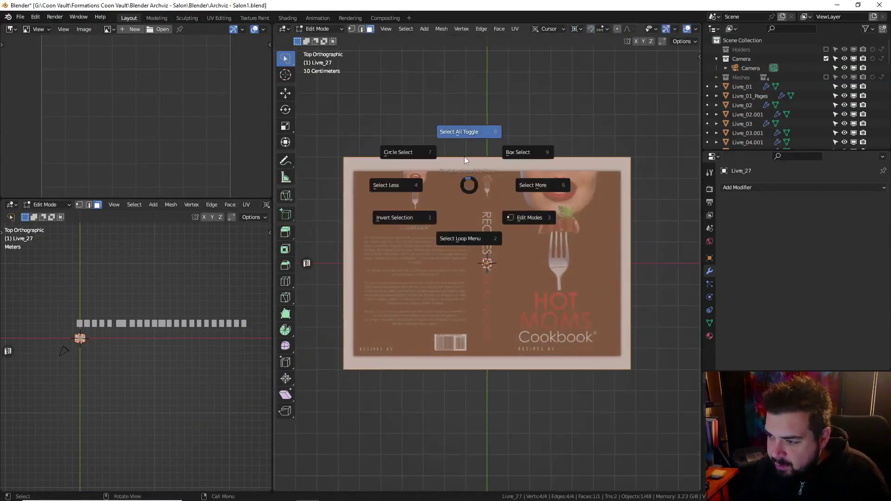
pyautogui.click(467, 160)
pyautogui.hotkey('ctrl', 'r')
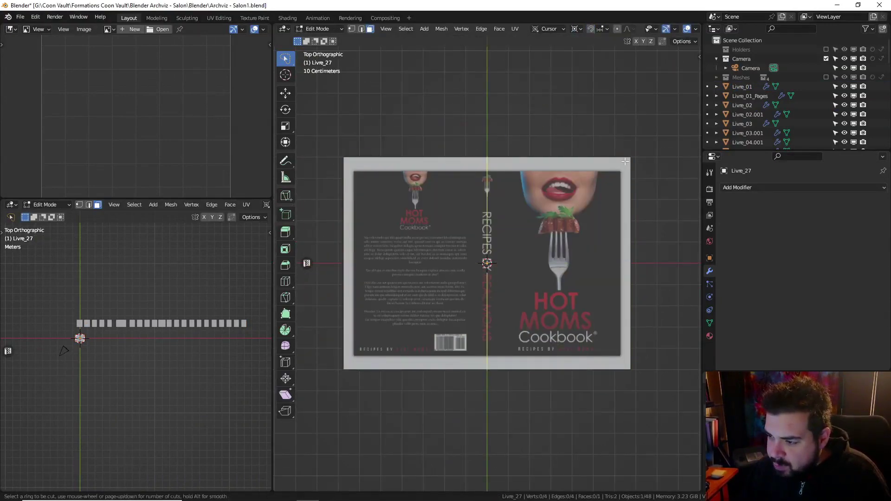
pyautogui.click(624, 161)
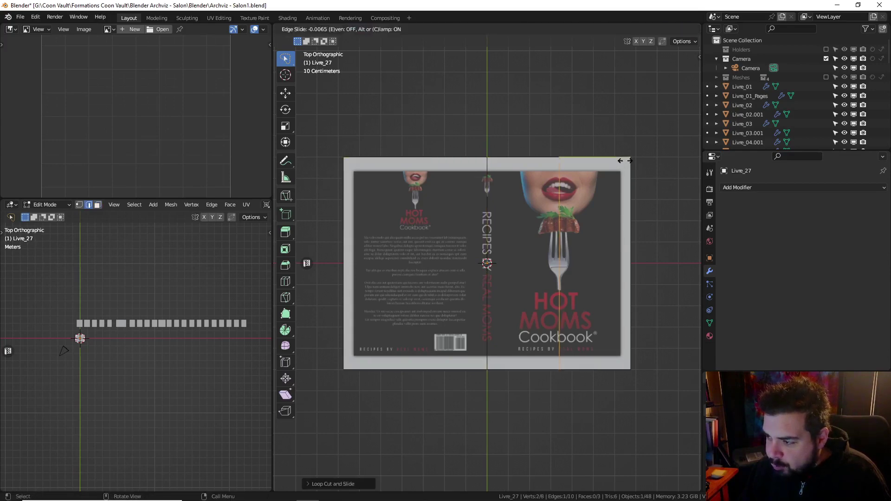
pyautogui.rightClick(627, 161)
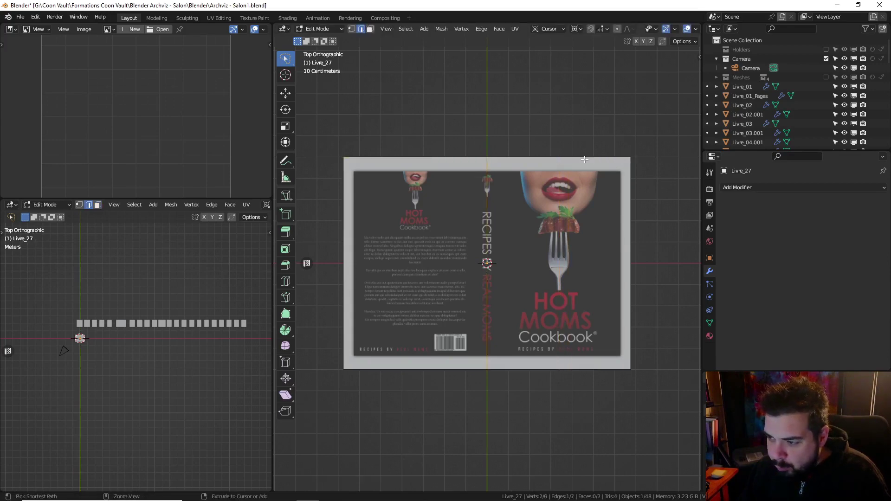
# Bevel the vertical loop out to the cover art's side edges and a centred horizontal loop out to its upper and lower edges
pyautogui.hotkey('ctrl', 'b')
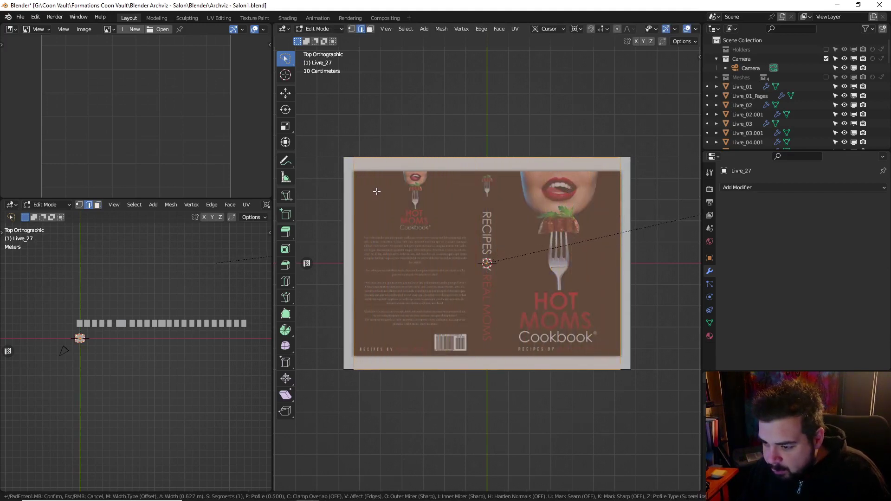
pyautogui.press('Escape')
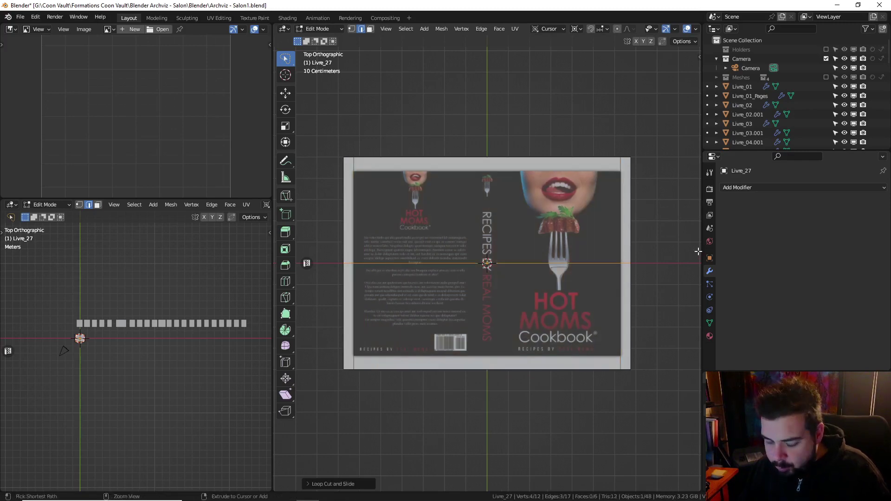
pyautogui.hotkey('ctrl', 'b')
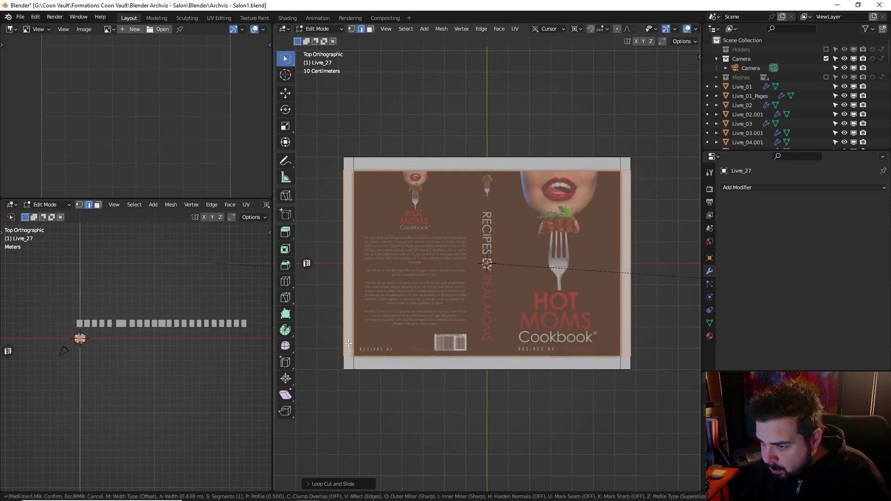
pyautogui.press('Escape')
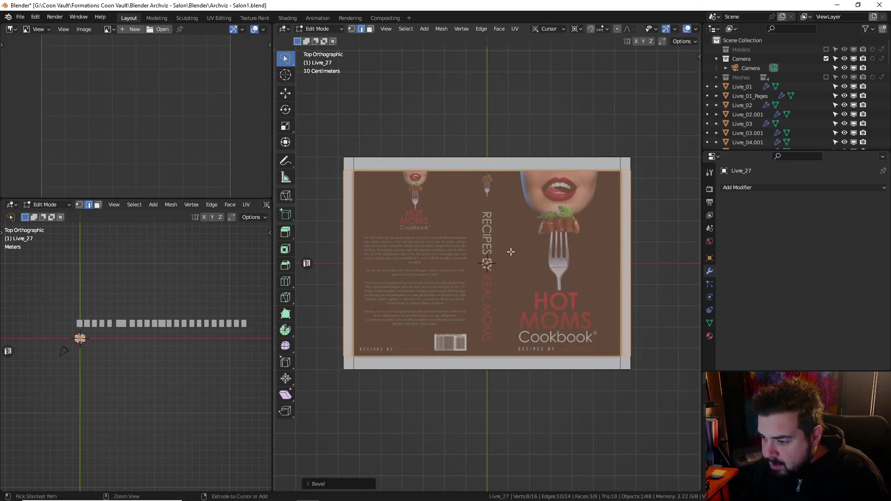
# Add a centred vertical loop cut to Livre_27 and bevel it to the width of the printed spine
pyautogui.keyDown('ctrl'); pyautogui.click(487, 175); pyautogui.keyUp('ctrl')
pyautogui.hotkey('ctrl', 'b')
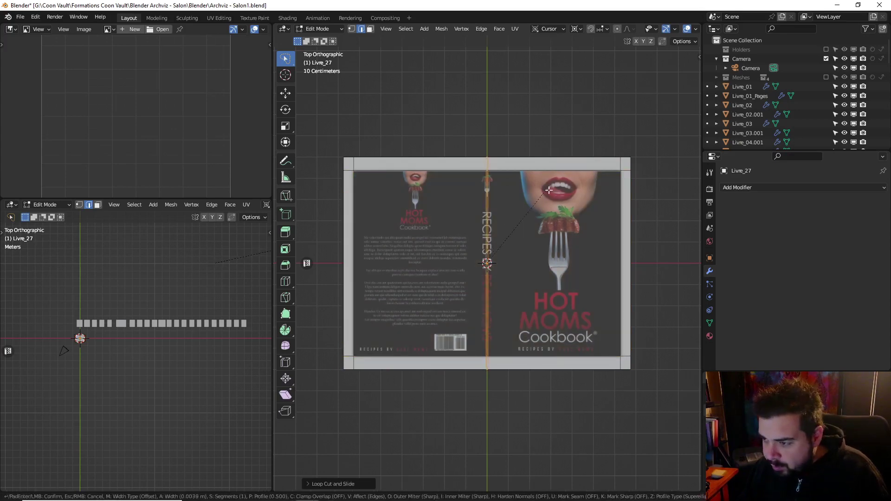
pyautogui.click(672, 215)
# Select the ring of white border faces around the cover art and delete them
pyautogui.press('3')
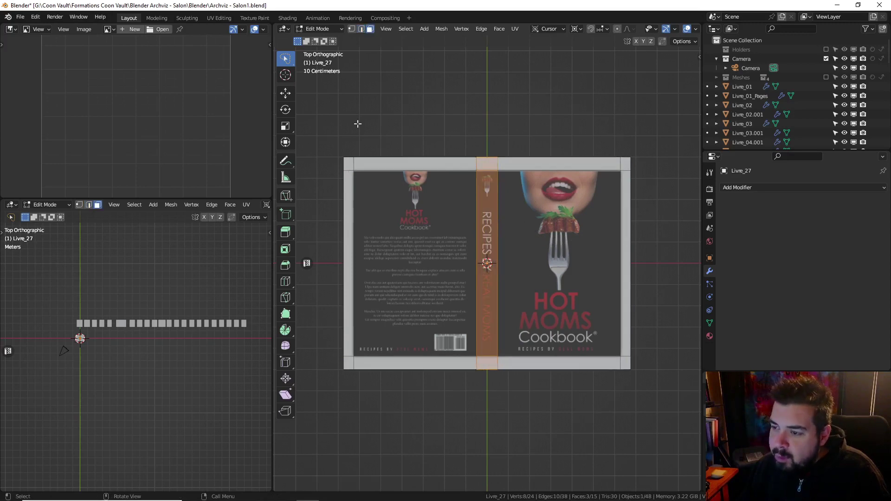
pyautogui.click(345, 169)
pyautogui.keyDown('ctrl'); pyautogui.click(625, 167); pyautogui.keyUp('ctrl')
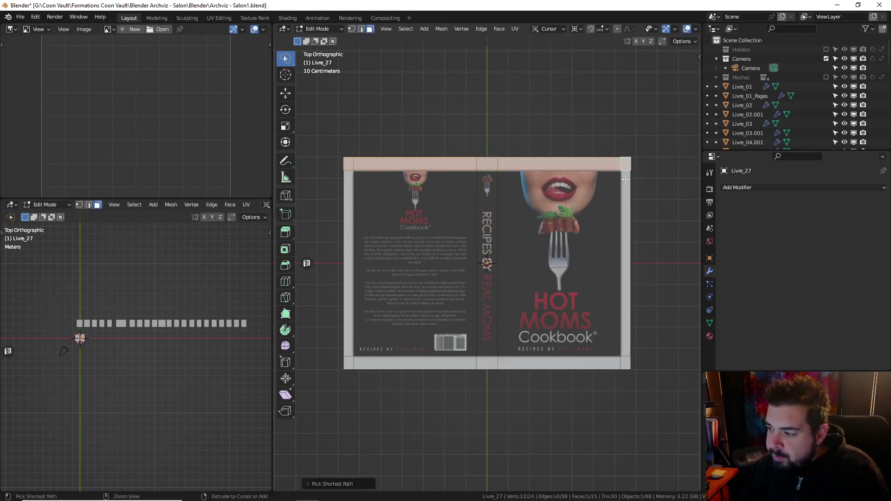
pyautogui.keyDown('ctrl'); pyautogui.click(624, 367); pyautogui.keyUp('ctrl')
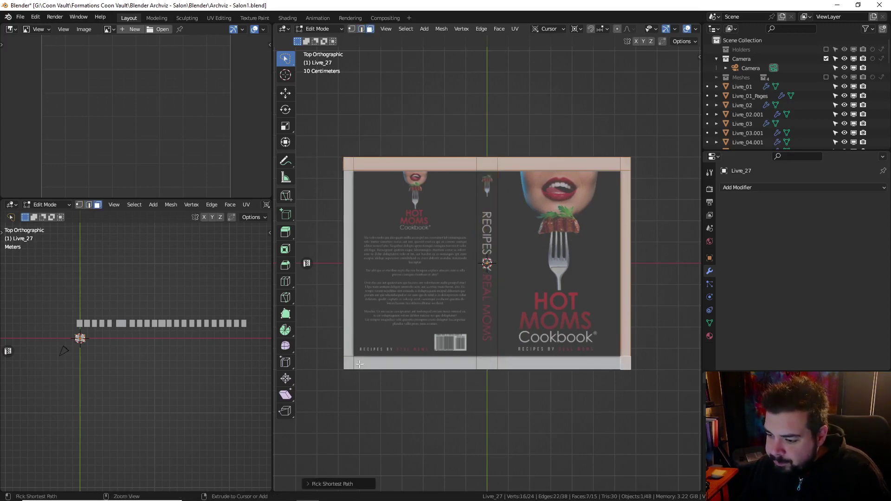
pyautogui.keyDown('ctrl'); pyautogui.click(360, 364); pyautogui.keyUp('ctrl')
pyautogui.keyDown('ctrl'); pyautogui.click(345, 300); pyautogui.keyUp('ctrl')
pyautogui.press('x')
pyautogui.click(414, 261)
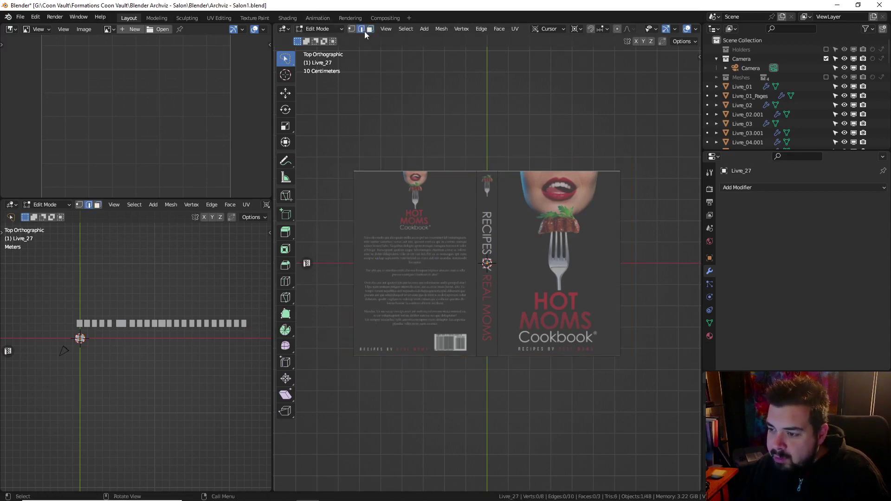
# Snap the 3D cursor to the edge between spine and front cover and rotate the front cover's outer edge 90° about Y
pyautogui.click(515, 239)
pyautogui.hotkey('shift', 's')
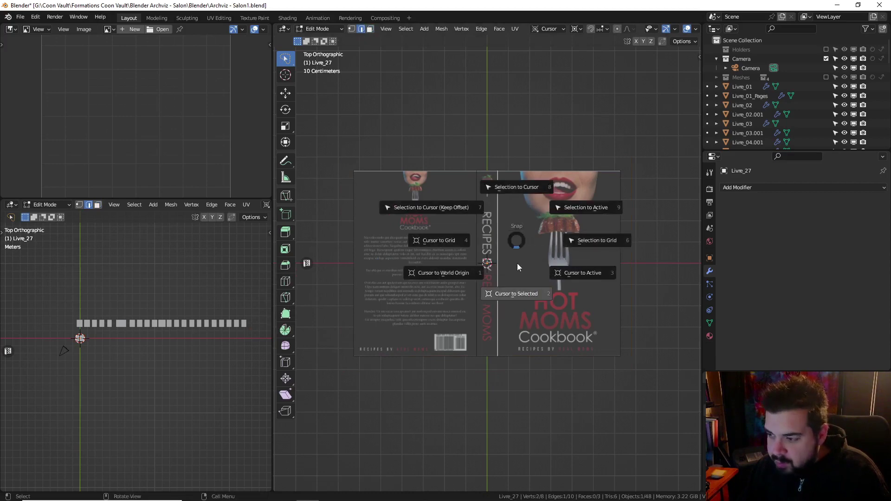
pyautogui.click(522, 279)
pyautogui.write('ry')
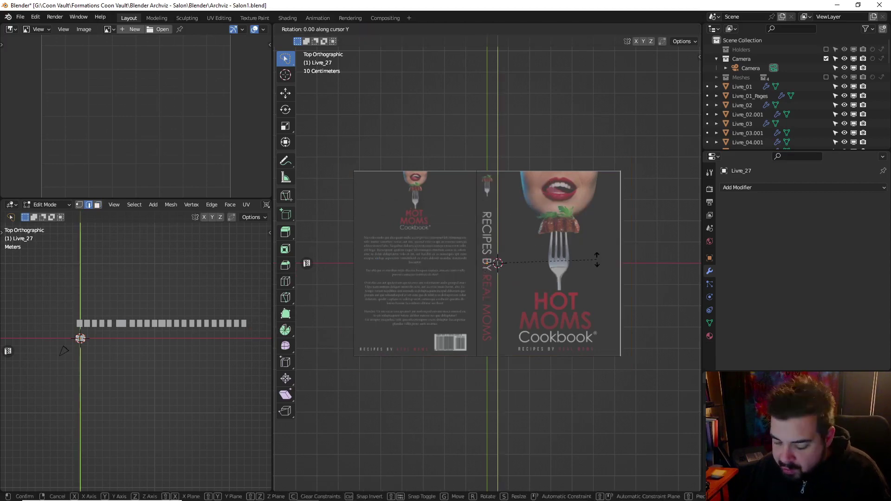
pyautogui.write('90')
pyautogui.press('Return')
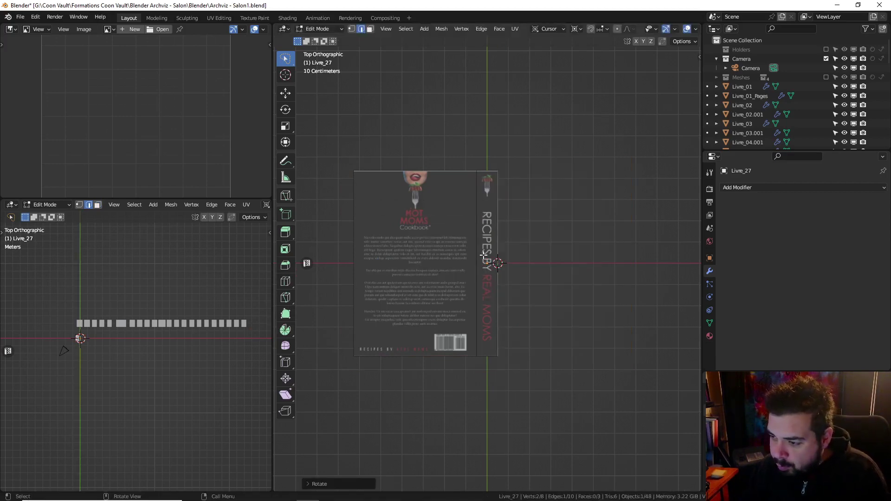
# Snap the 3D cursor to the edge between spine and back cover and rotate the back cover's outer edge 90° about Y
pyautogui.hotkey('shift', 's')
pyautogui.click(484, 298)
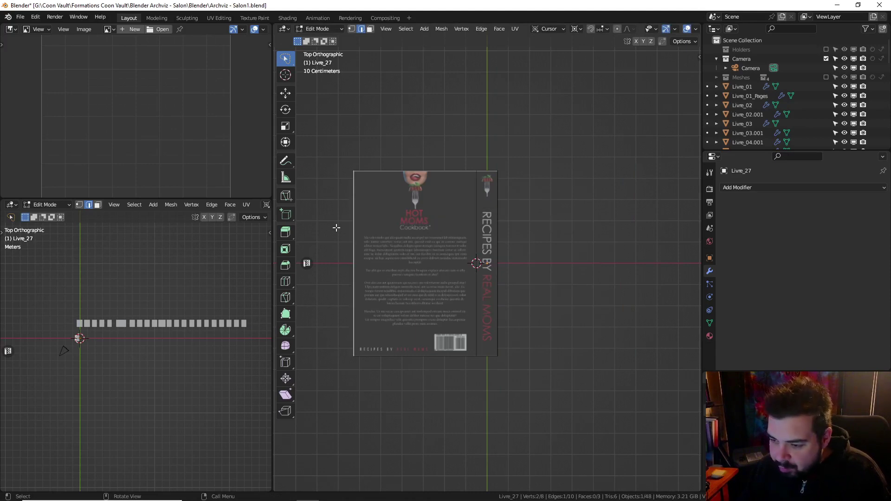
pyautogui.write('ry90')
pyautogui.press('Return')
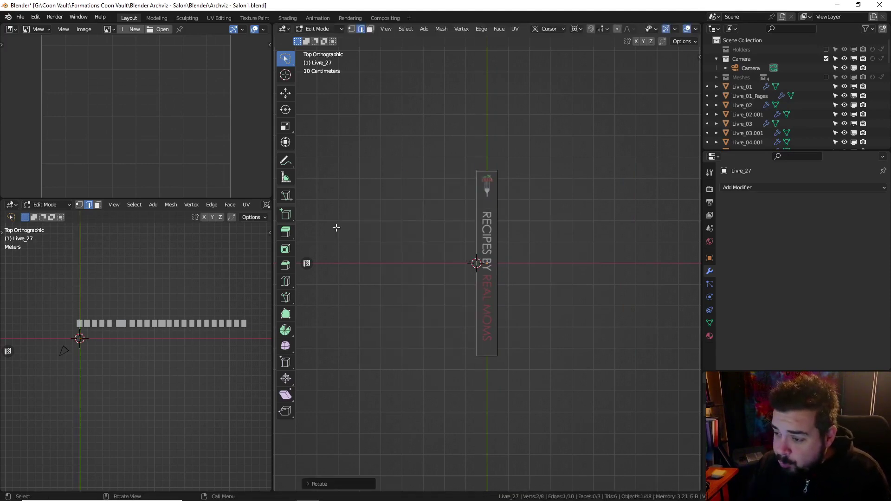
# In Object Mode, rotate the folded Livre_27 by -90° about Y so it lies flat with the front cover up
pyautogui.press('Tab')
pyautogui.write('ry-90')
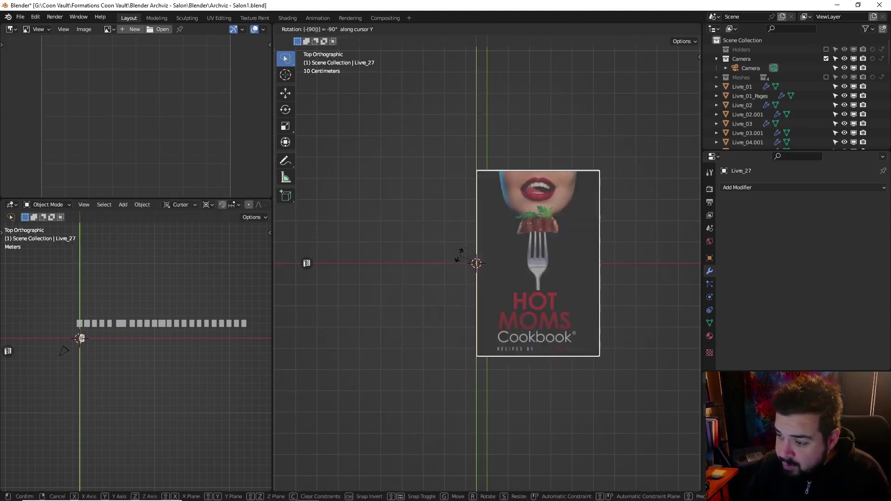
pyautogui.press('Return')
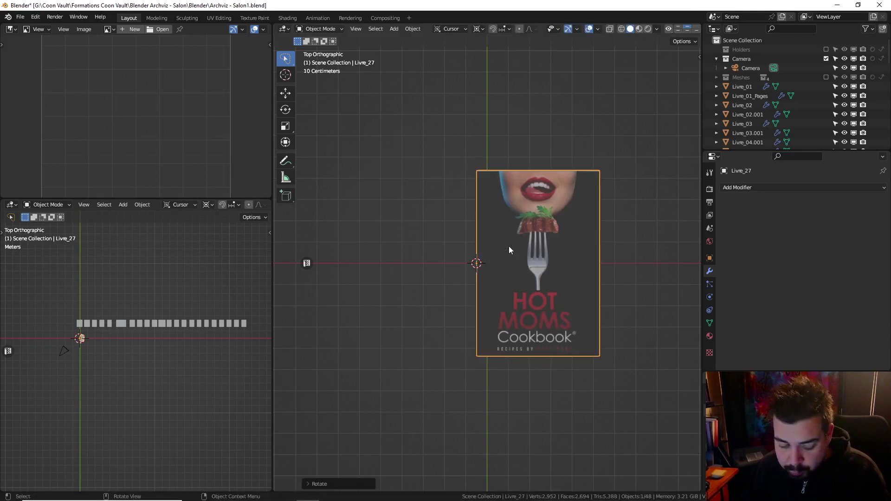
# Apply Livre_27's rotation and scale, set its origin to geometry, and snap it to the 3D cursor
pyautogui.press('q')
pyautogui.click(481, 198)
pyautogui.press('q')
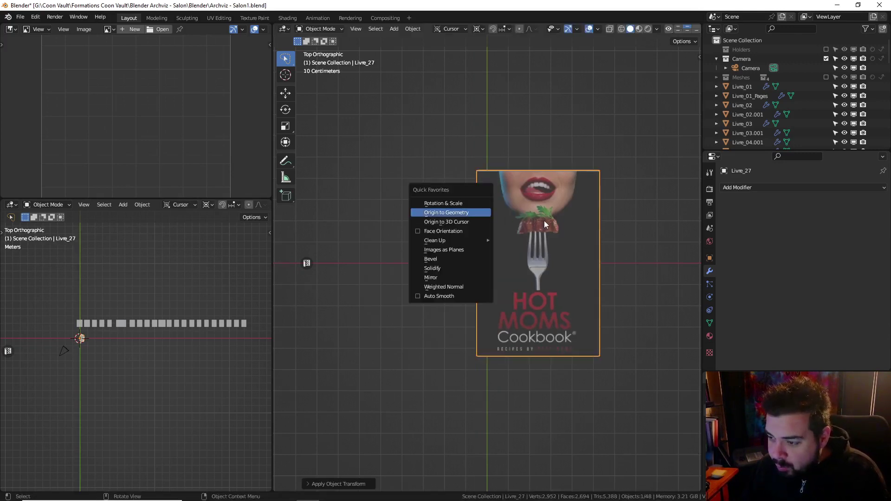
pyautogui.press('Return')
pyautogui.hotkey('shift', 's')
pyautogui.click(537, 176)
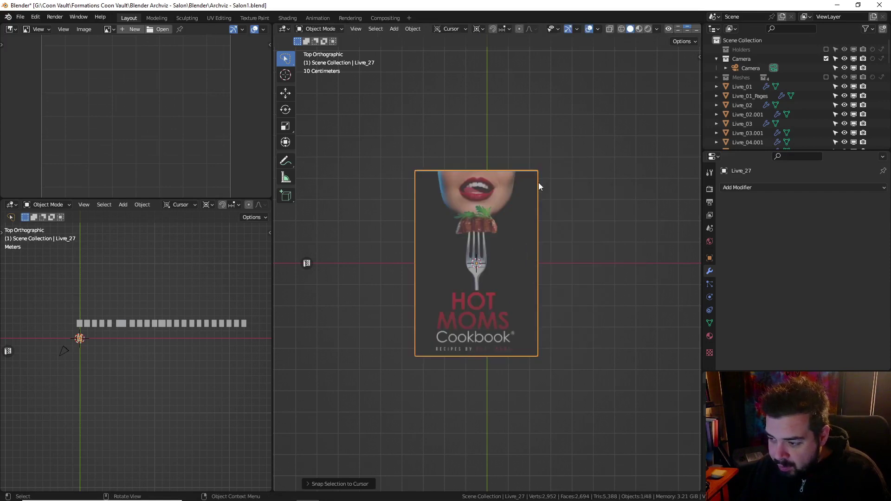
# Copy the Solidify, Bevel and WeightedNormal modifiers from Livre_01 to Livre_27
pyautogui.moveTo(538, 186); pyautogui.dragTo(525, 123, button='middle')
pyautogui.keyDown('shift'); pyautogui.click(509, 147); pyautogui.keyUp('shift')
pyautogui.hotkey('ctrl', 'l')
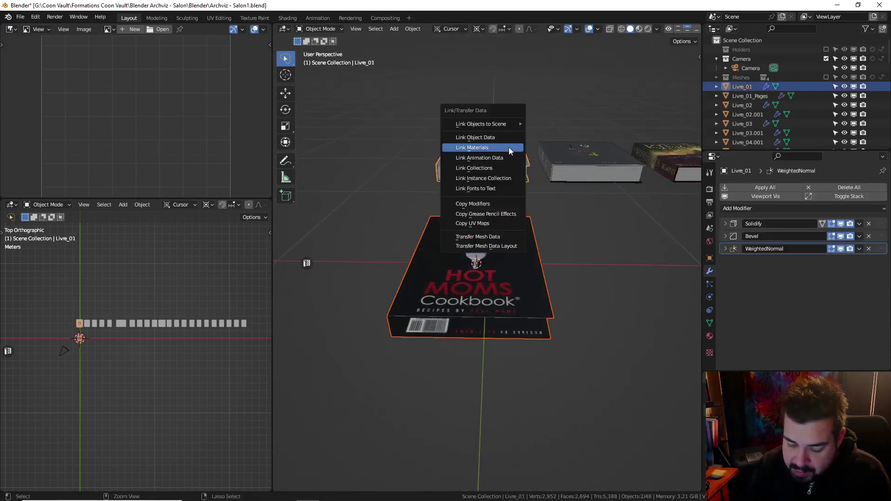
pyautogui.click(473, 205)
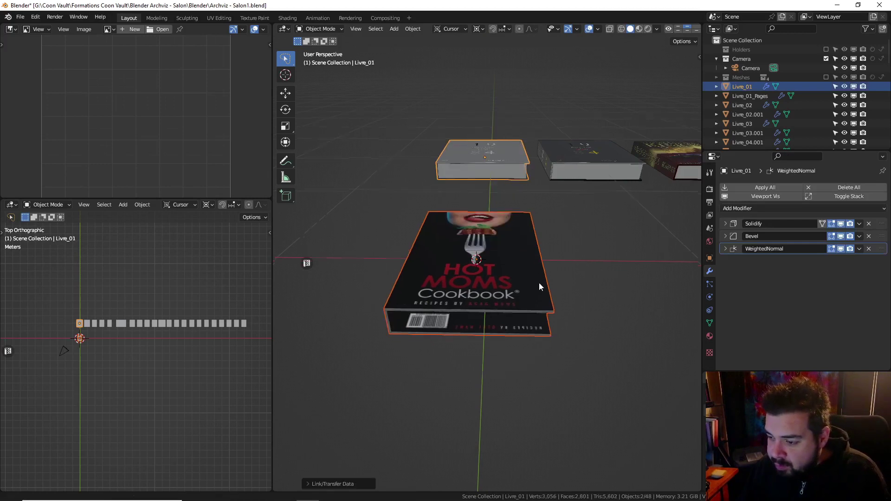
# In Edit Mode, fill the three open sides of Livre_27 between the covers with faces and deselect everything
pyautogui.moveTo(539, 281); pyautogui.dragTo(497, 256, button='middle')
pyautogui.click(496, 255)
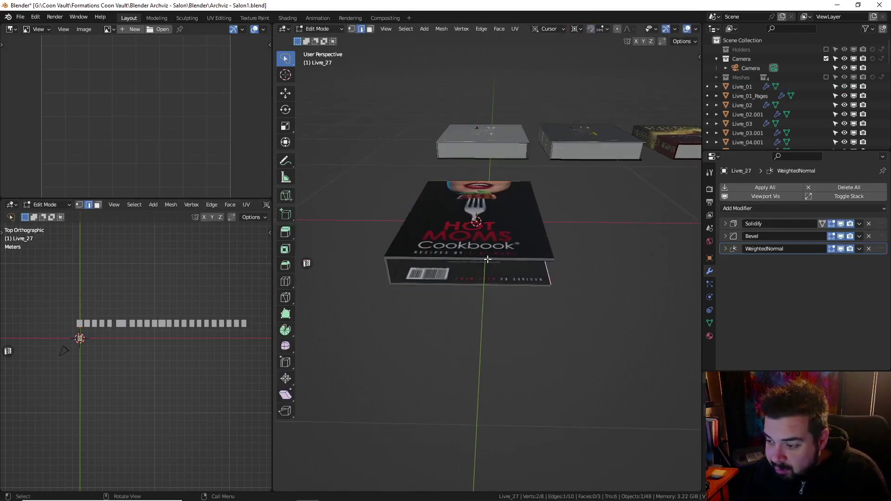
pyautogui.press('Tab')
pyautogui.press('f')
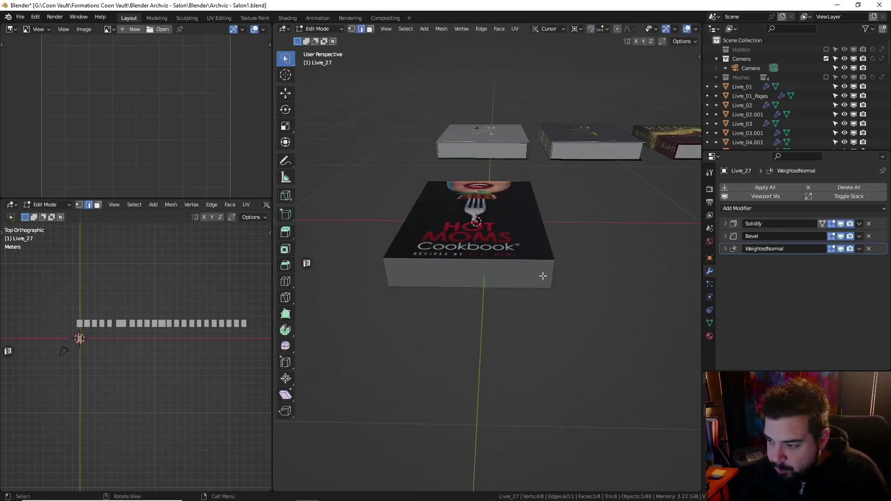
pyautogui.hotkey('alt', 'a')
pyautogui.moveTo(543, 276); pyautogui.dragTo(516, 259, button='middle')
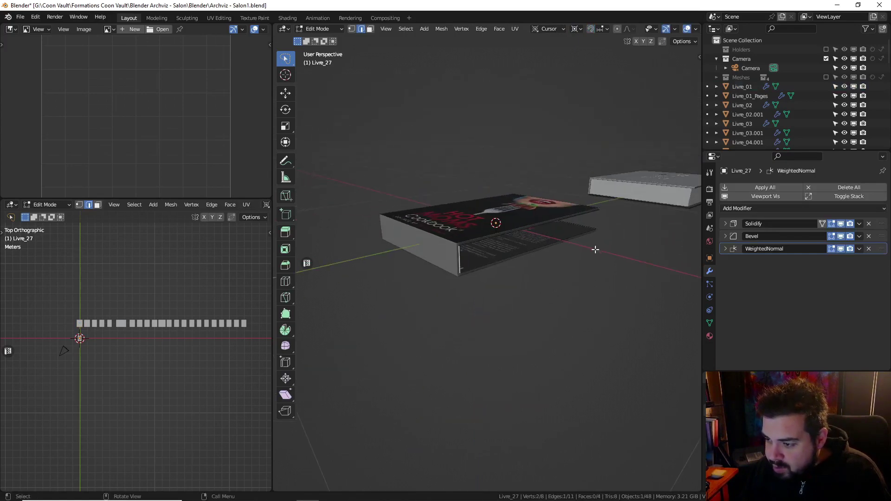
pyautogui.press('f')
pyautogui.press('f')
pyautogui.hotkey('alt', 'a')
pyautogui.moveTo(595, 250); pyautogui.dragTo(519, 241, button='middle')
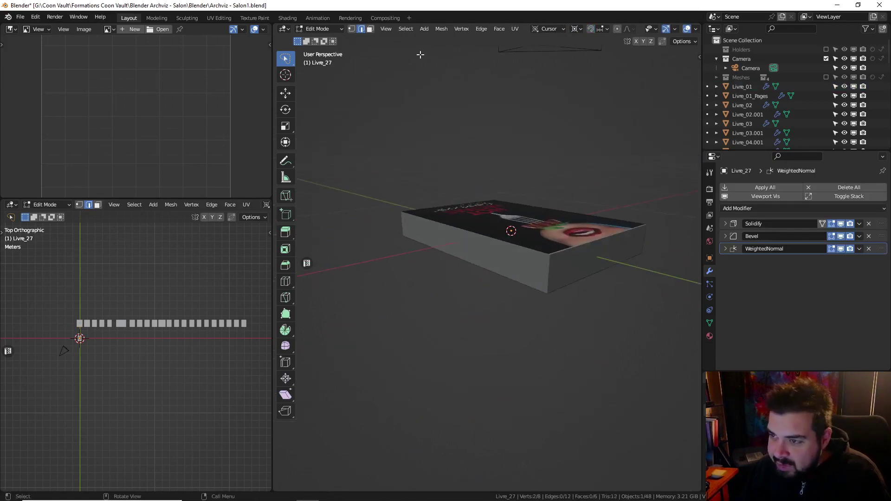
# Select the three filled side faces of Livre_27 and separate them into their own pages object
pyautogui.click(369, 29)
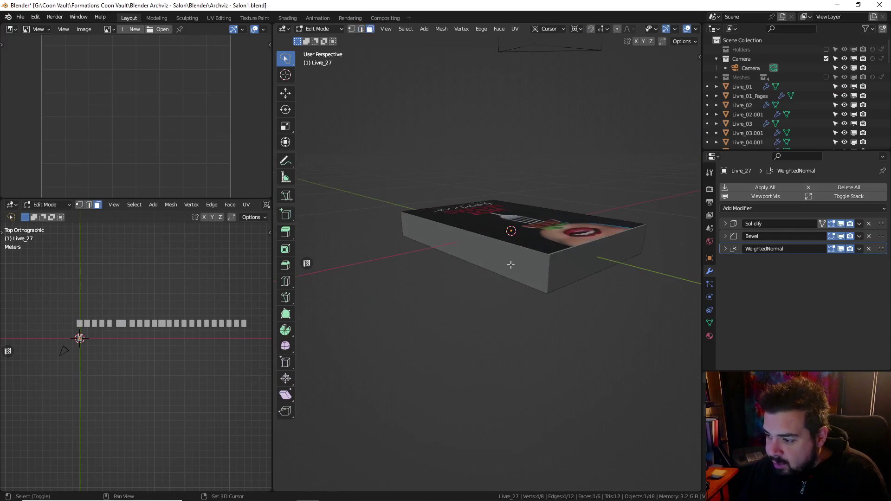
pyautogui.moveTo(473, 250); pyautogui.dragTo(453, 238, button='middle')
pyautogui.keyDown('ctrl'); pyautogui.click(533, 238); pyautogui.keyUp('ctrl')
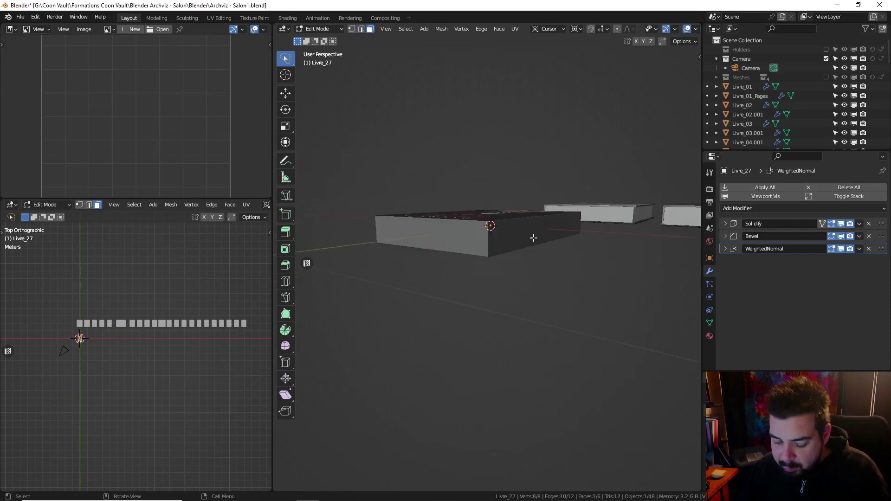
pyautogui.press('p')
pyautogui.click(534, 237)
pyautogui.press('Tab')
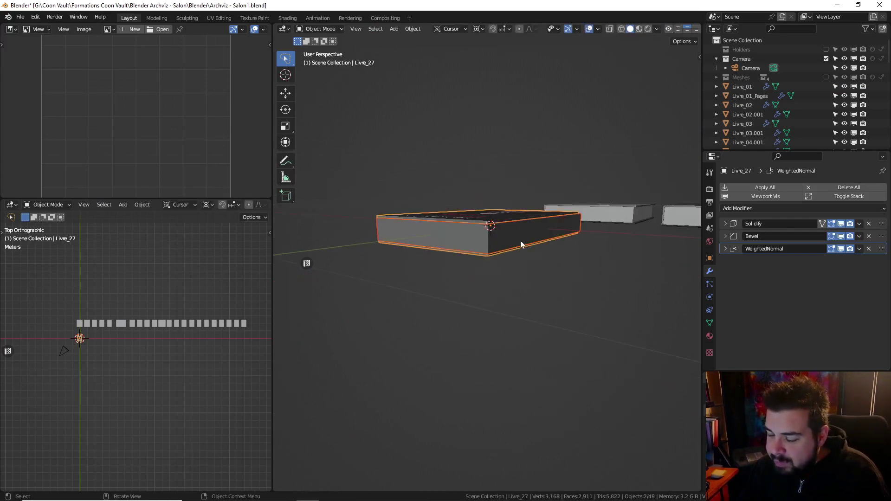
# Copy the modifiers from Livre_01_Pages to Livre_27's separated pages and link its materials to them
pyautogui.moveTo(520, 240); pyautogui.dragTo(583, 233, button='middle')
pyautogui.keyDown('shift'); pyautogui.click(596, 198); pyautogui.keyUp('shift')
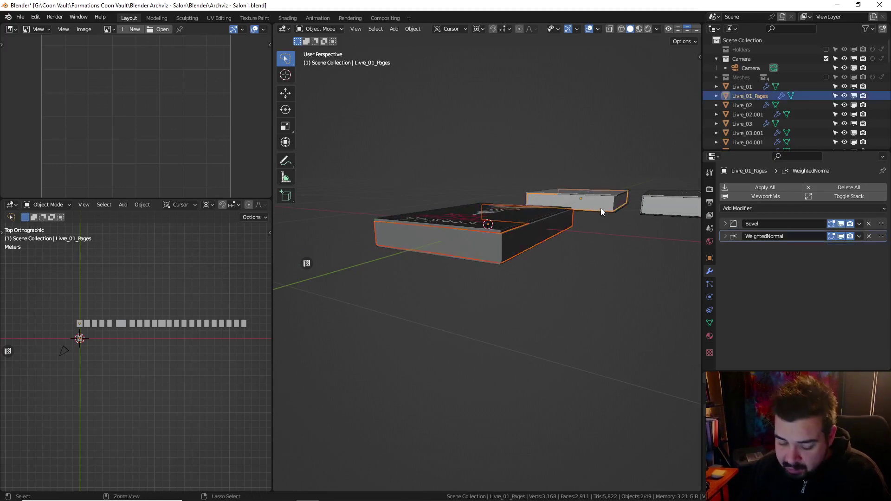
pyautogui.hotkey('ctrl', 'l')
pyautogui.click(601, 210)
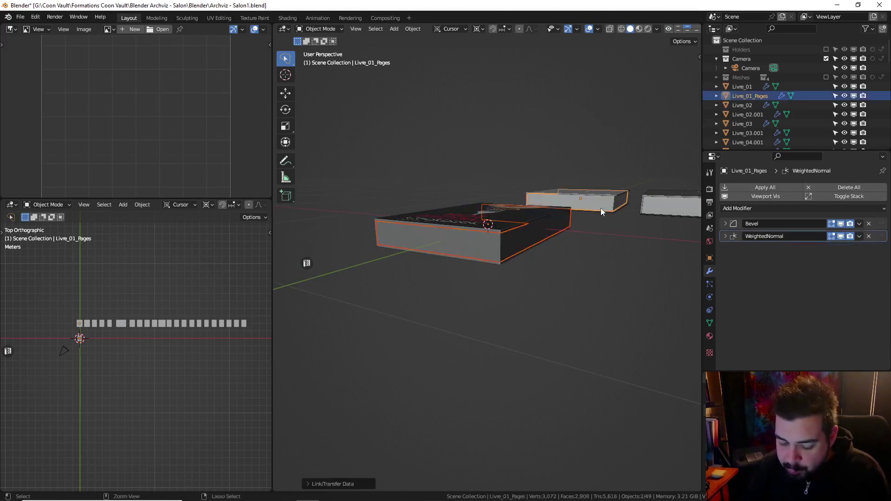
pyautogui.hotkey('ctrl', 'l')
pyautogui.click(580, 155)
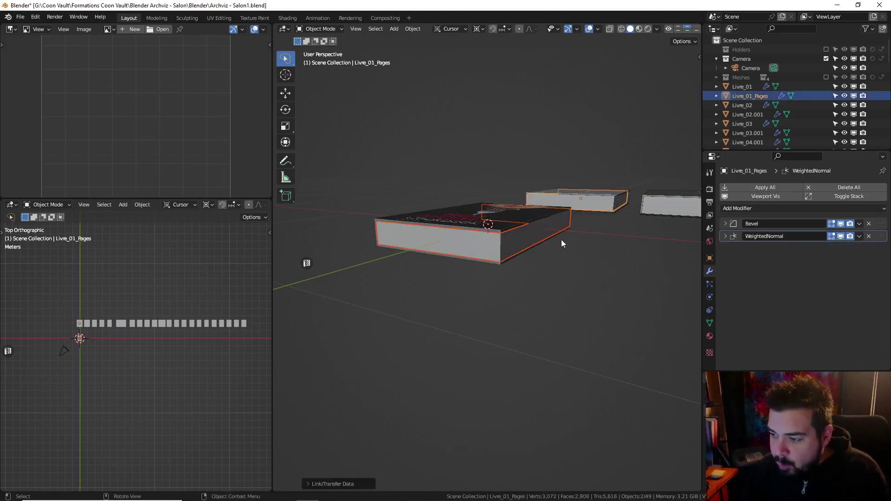
# Move the page face at the lower end of Livre_27 inward by 0.01 m along Y
pyautogui.click(496, 242)
pyautogui.press('Tab')
pyautogui.click(483, 245)
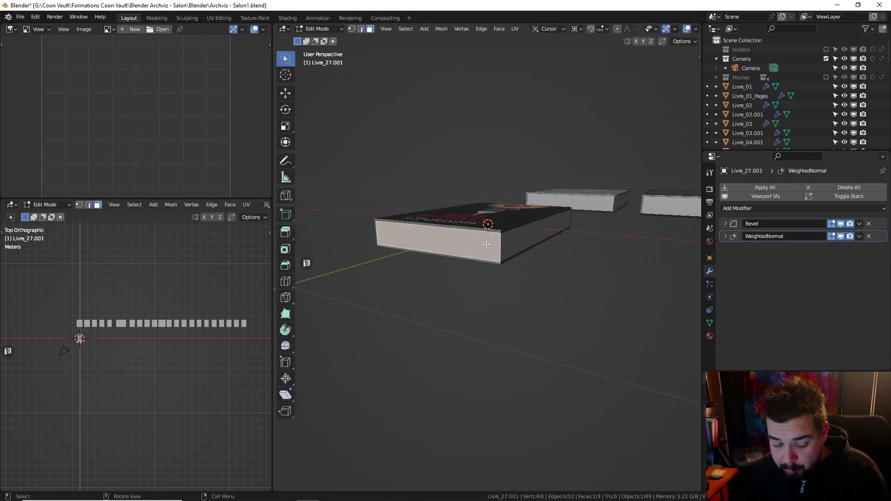
pyautogui.press('g')
pyautogui.press('y')
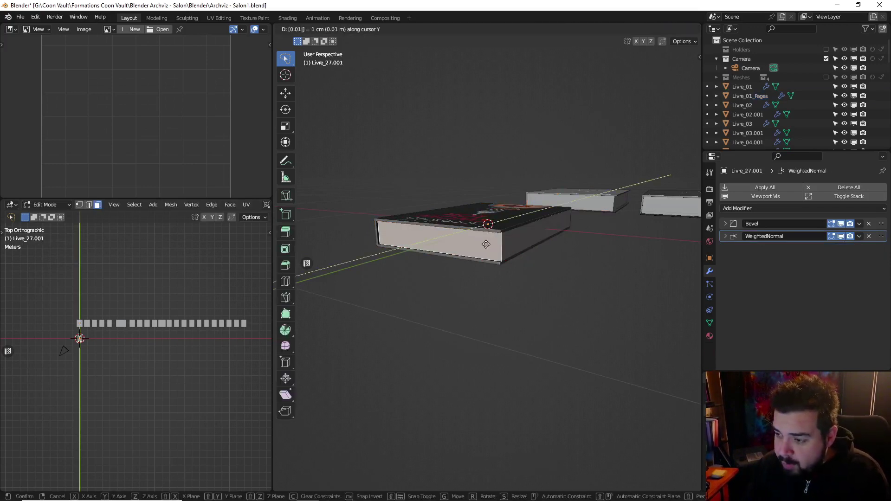
pyautogui.click(487, 237)
# Move the page face opposite Livre_27's spine inward by -0.02 m along X
pyautogui.write('g')
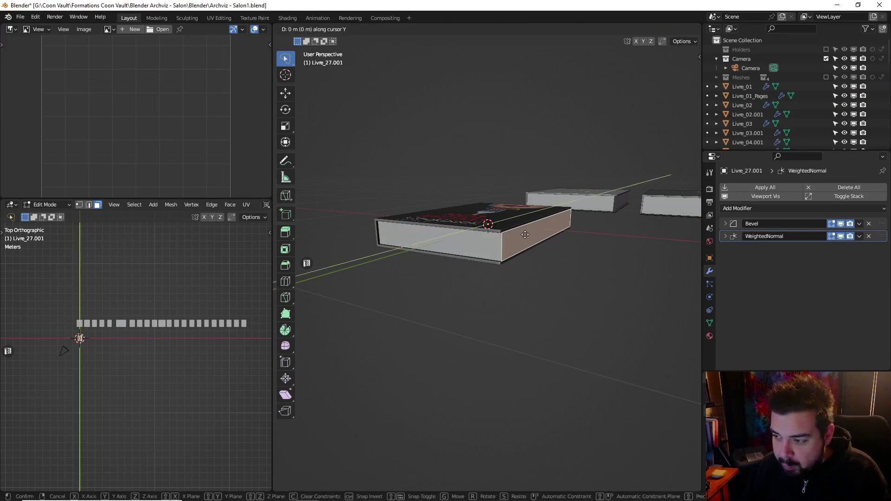
pyautogui.write('x-0.02')
pyautogui.press('Return')
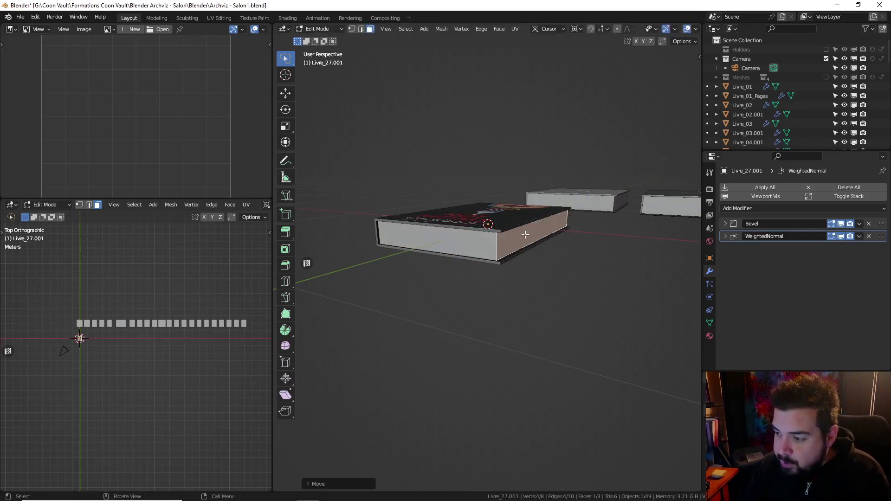
# Move the page face at the remaining open end of Livre_27 inward by 0.01 m along Y and leave mesh editing
pyautogui.moveTo(525, 234); pyautogui.dragTo(581, 263, button='middle')
pyautogui.click(580, 263)
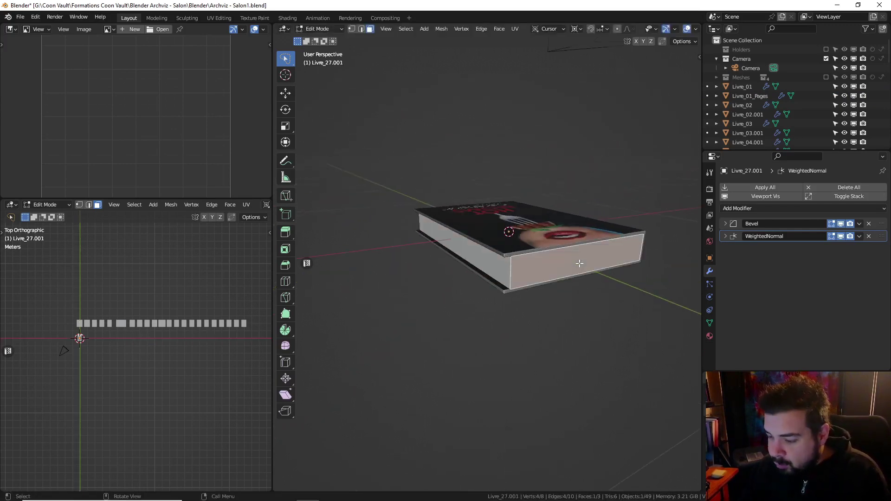
pyautogui.write('gy-0.02')
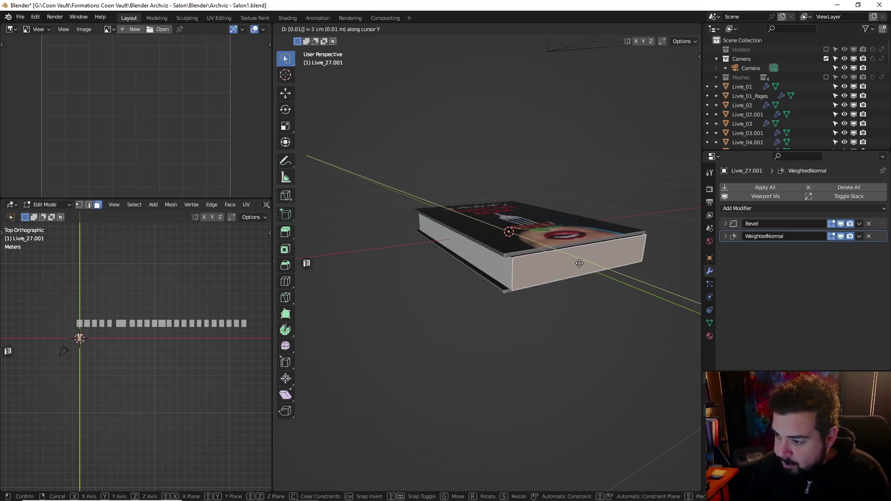
pyautogui.press('Return')
pyautogui.press('Tab')
# Apply rotation and scale and set the origin to geometry for Livre_27's pages and its cover, ending with both selected
pyautogui.moveTo(578, 262); pyautogui.dragTo(567, 236, button='middle')
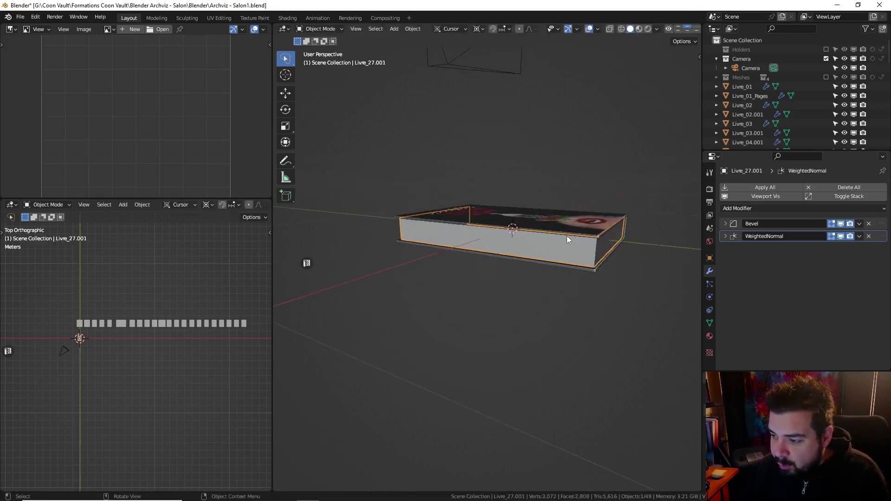
pyautogui.rightClick(562, 231)
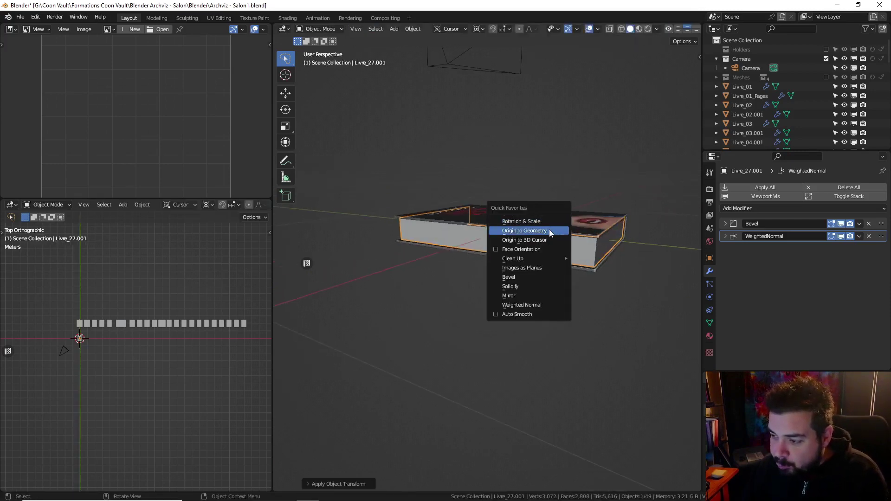
pyautogui.click(551, 229)
pyautogui.hotkey('ctrl', 'a')
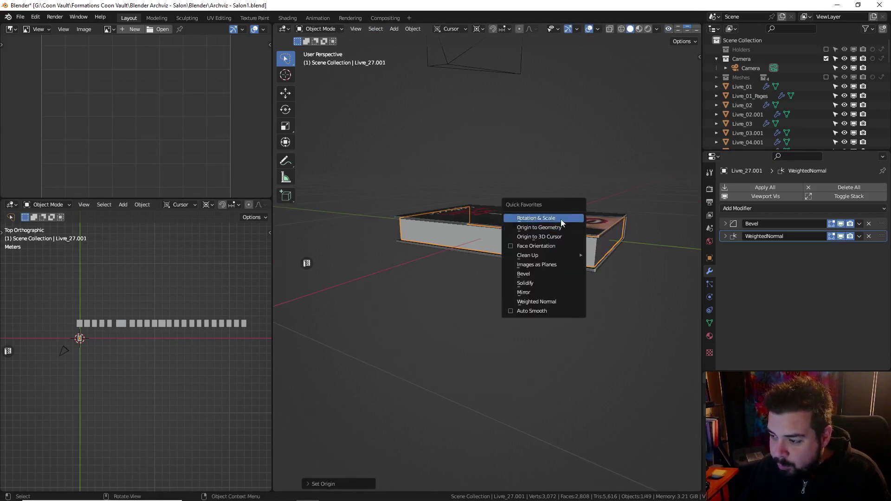
pyautogui.click(560, 220)
pyautogui.click(561, 219)
pyautogui.press('q')
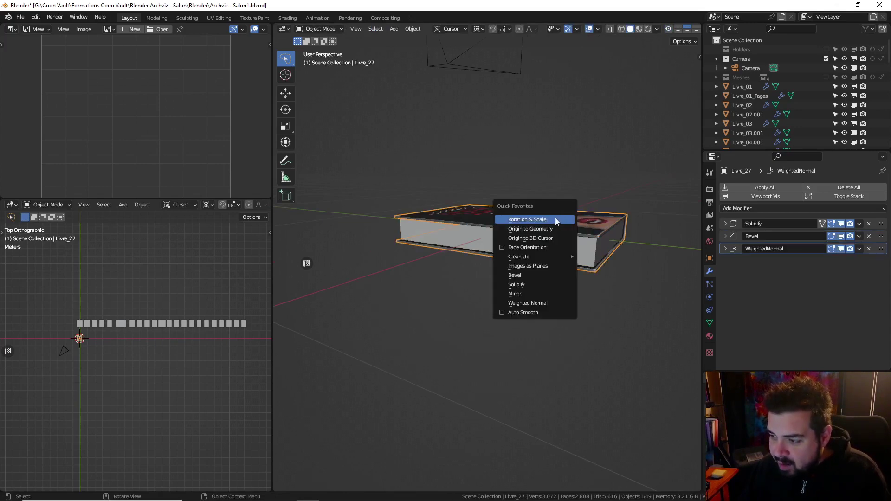
pyautogui.click(553, 229)
pyautogui.moveTo(558, 224); pyautogui.dragTo(592, 219, button='middle')
pyautogui.keyDown('shift'); pyautogui.click(590, 241); pyautogui.keyUp('shift')
pyautogui.scroll(-3, 633, 246)
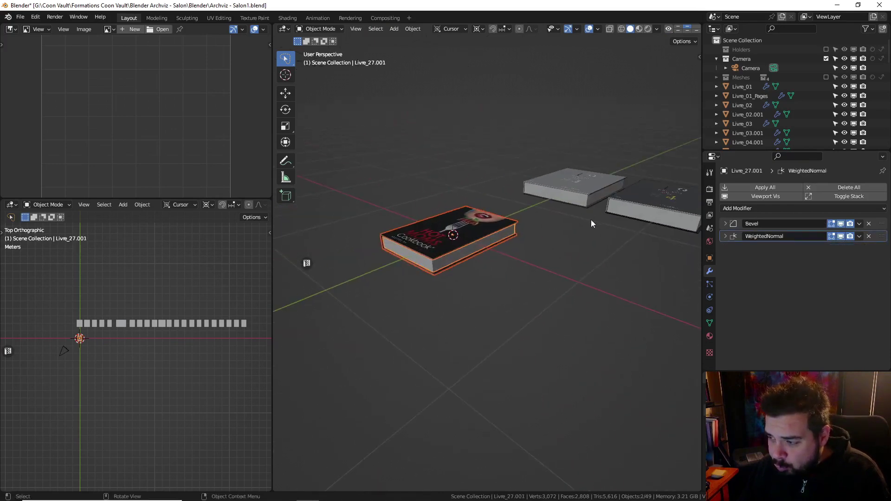
# Join the separate pages objects of Livre_01, Livre_02 and Livre_03 into their matching cover objects
pyautogui.click(745, 87)
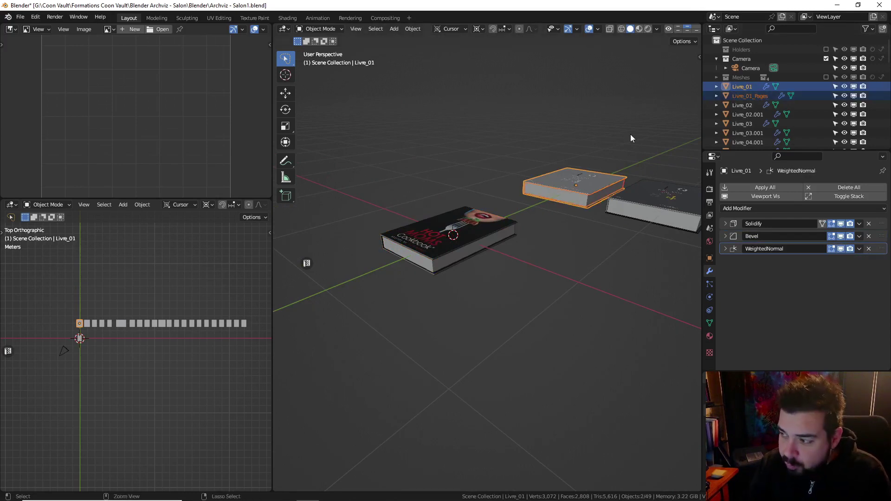
pyautogui.hotkey('ctrl', 'j')
pyautogui.click(749, 97)
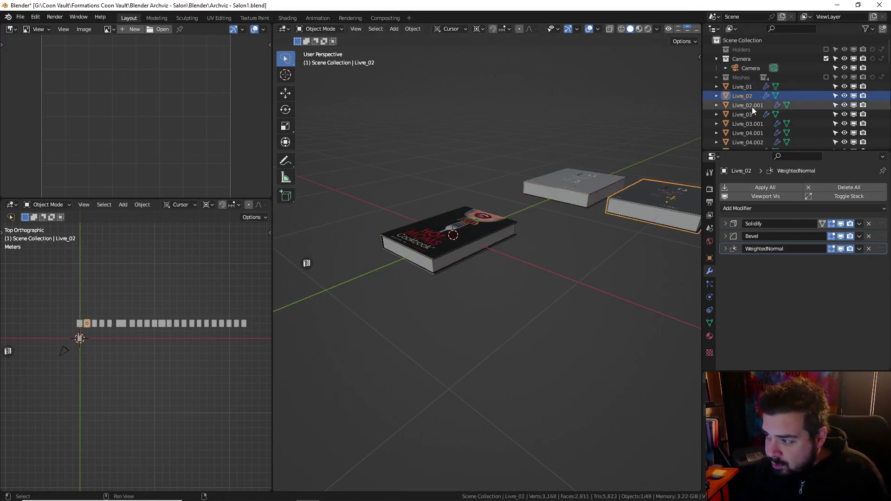
pyautogui.keyDown('shift'); pyautogui.click(752, 106); pyautogui.keyUp('shift')
pyautogui.hotkey('ctrl', 'j')
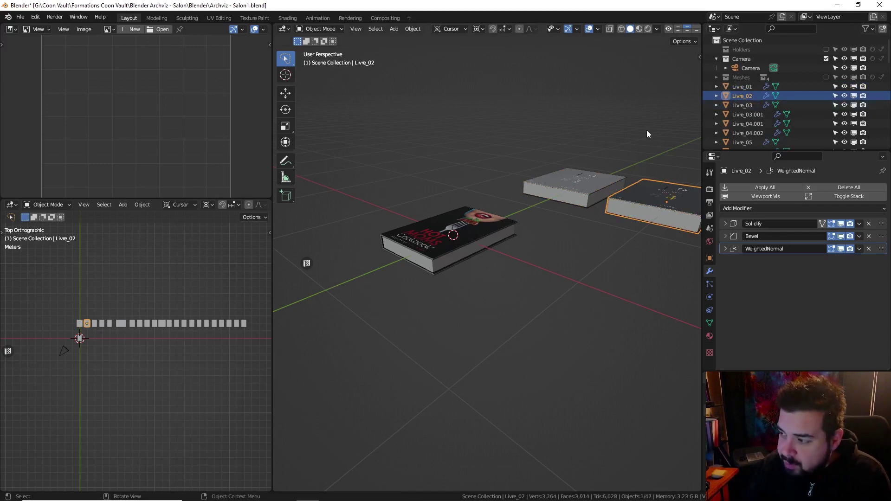
pyautogui.click(748, 105)
pyautogui.keyDown('shift'); pyautogui.click(749, 114); pyautogui.keyUp('shift')
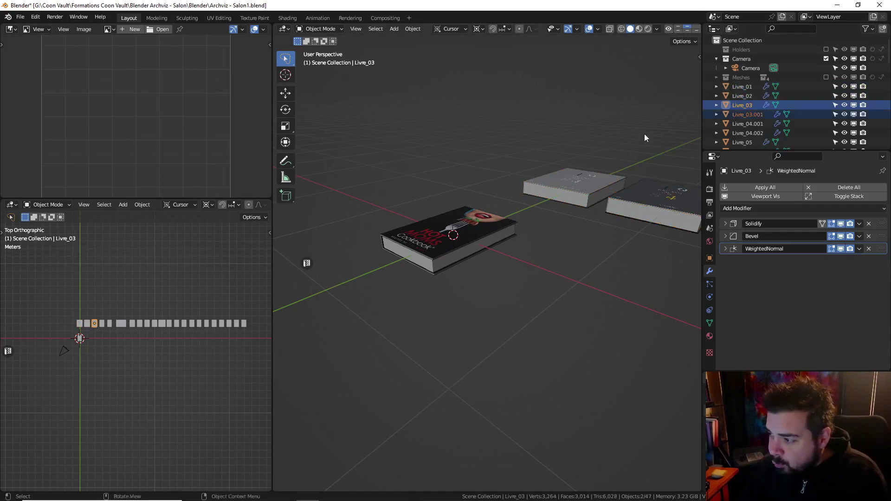
pyautogui.hotkey('ctrl', 'j')
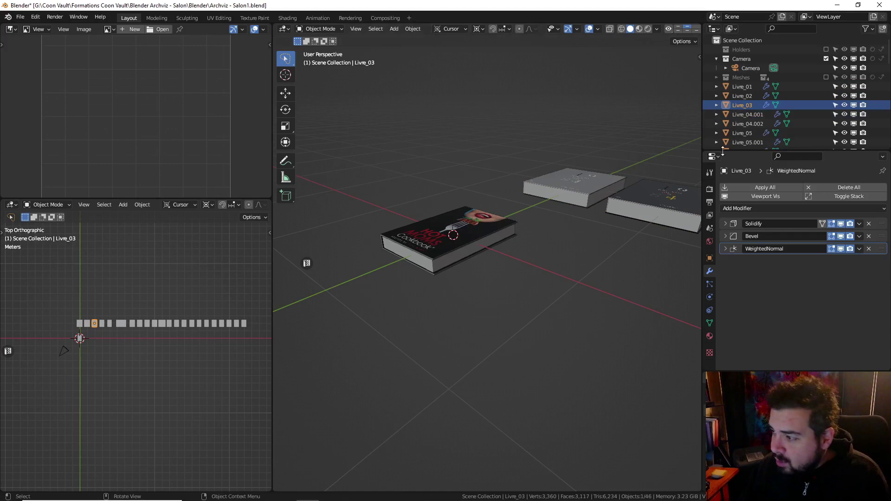
# Join Livre_04.002 into Livre_04.001 and rename the joined object Livre_04
pyautogui.click(759, 115)
pyautogui.keyDown('shift'); pyautogui.click(754, 123); pyautogui.keyUp('shift')
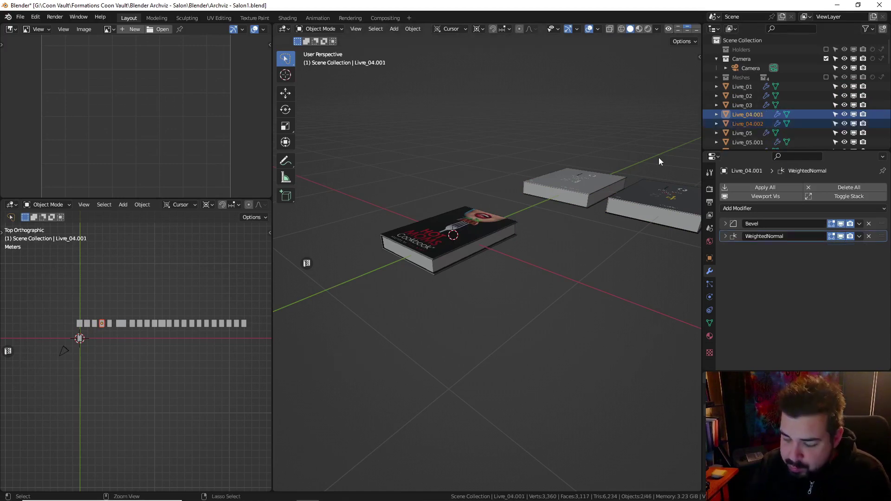
pyautogui.hotkey('ctrl', 'j')
pyautogui.press('F2')
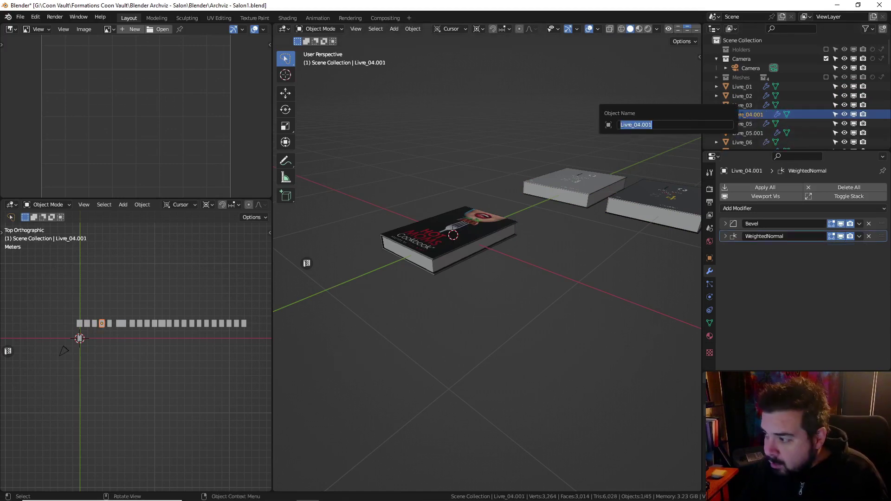
pyautogui.press('End')
pyautogui.press('BackSpace')
pyautogui.press('BackSpace')
pyautogui.press('BackSpace')
pyautogui.press('BackSpace')
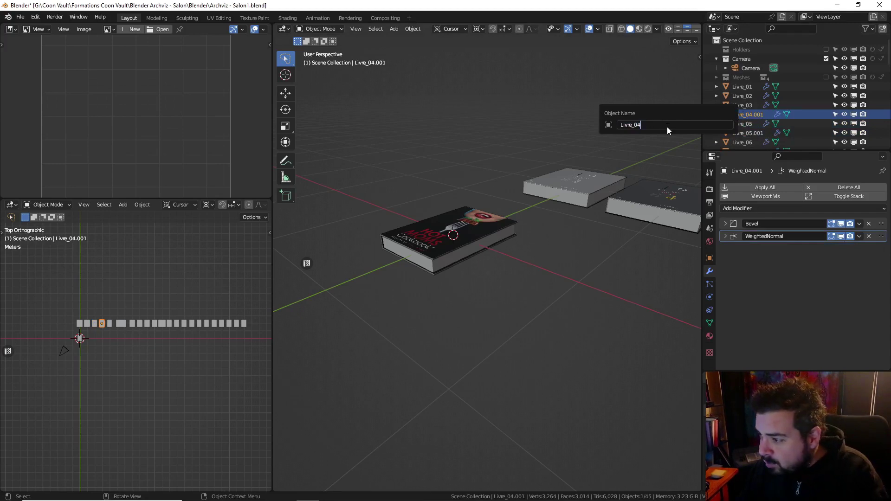
# Rename Livre_04.001 to Livre_04 and try joining Livre_05.001 into Livre_05
pyautogui.press('Return')
pyautogui.click(741, 125)
pyautogui.keyDown('shift'); pyautogui.click(750, 133); pyautogui.keyUp('shift')
pyautogui.hotkey('ctrl', 'j')
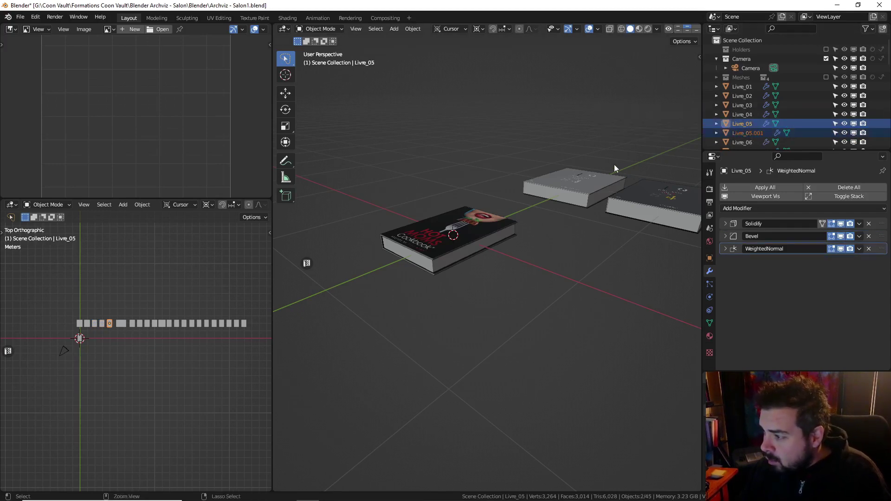
# Try joining Livre_06.001 into Livre_06 and Livre_07.001 into Livre_07
pyautogui.click(800, 133)
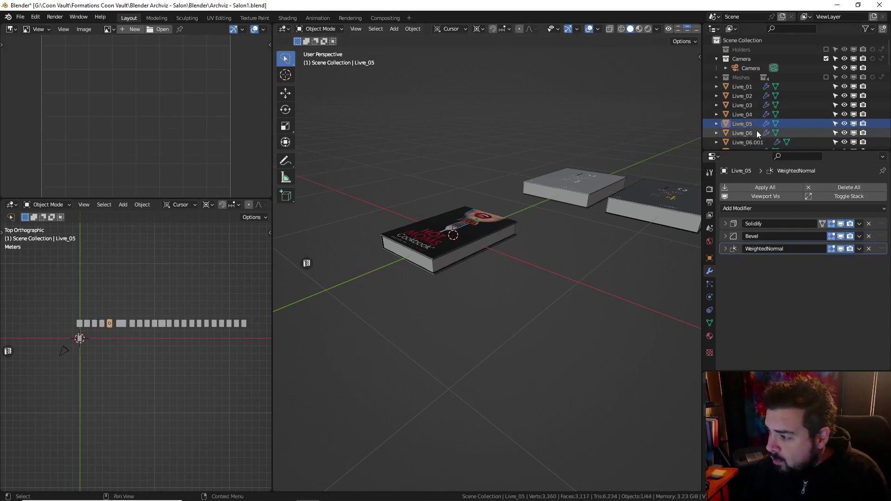
pyautogui.keyDown('shift'); pyautogui.click(747, 141); pyautogui.keyUp('shift')
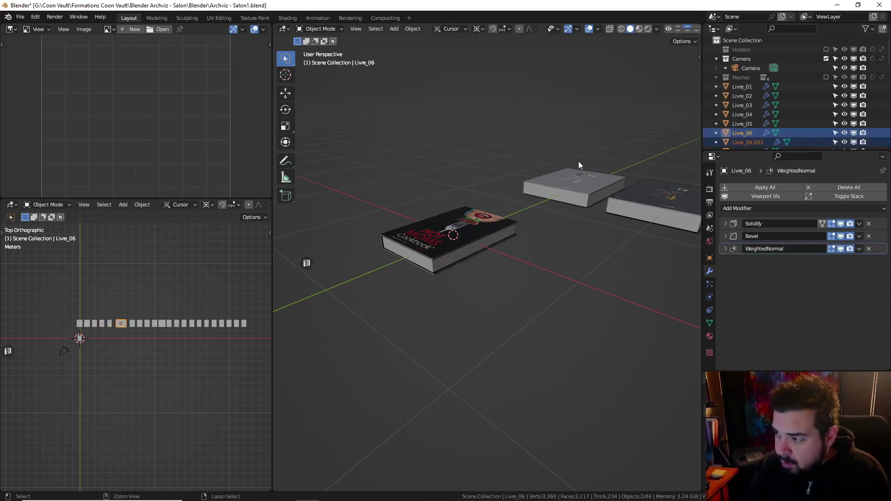
pyautogui.hotkey('ctrl', 'j')
pyautogui.scroll(-2, 756, 126)
pyautogui.click(752, 125)
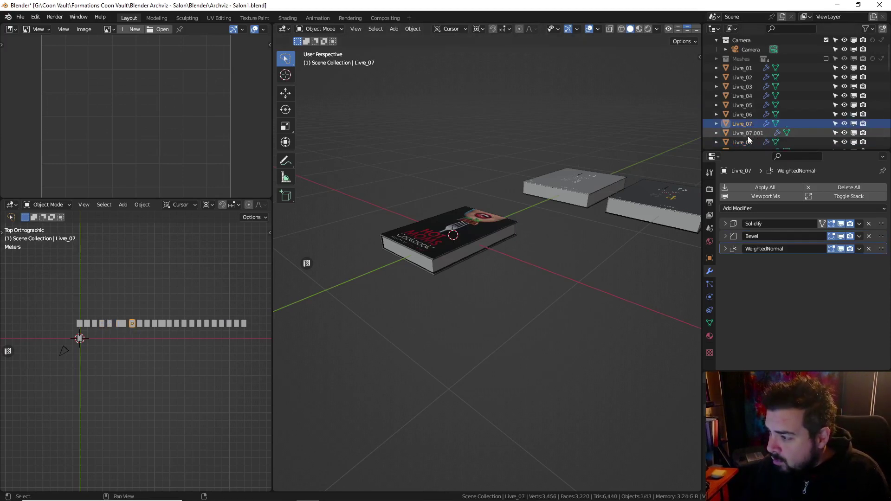
pyautogui.keyDown('shift'); pyautogui.click(747, 134); pyautogui.keyUp('shift')
pyautogui.hotkey('ctrl', 'j')
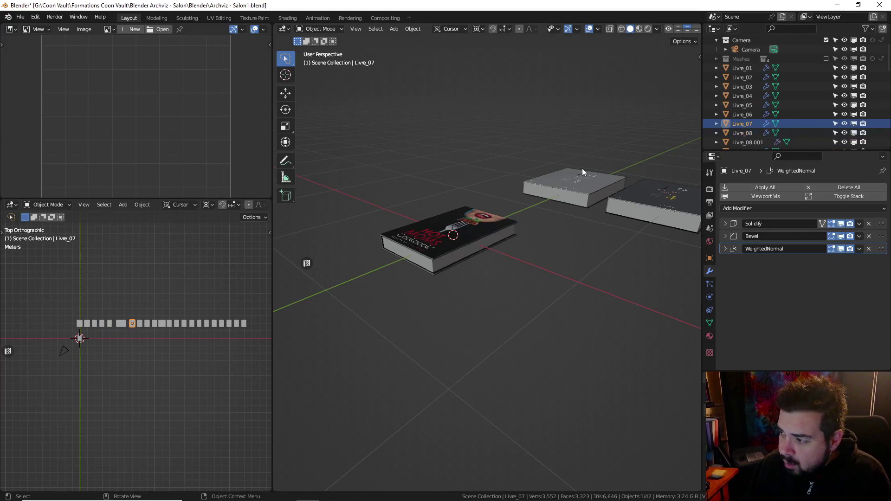
pyautogui.click(751, 134)
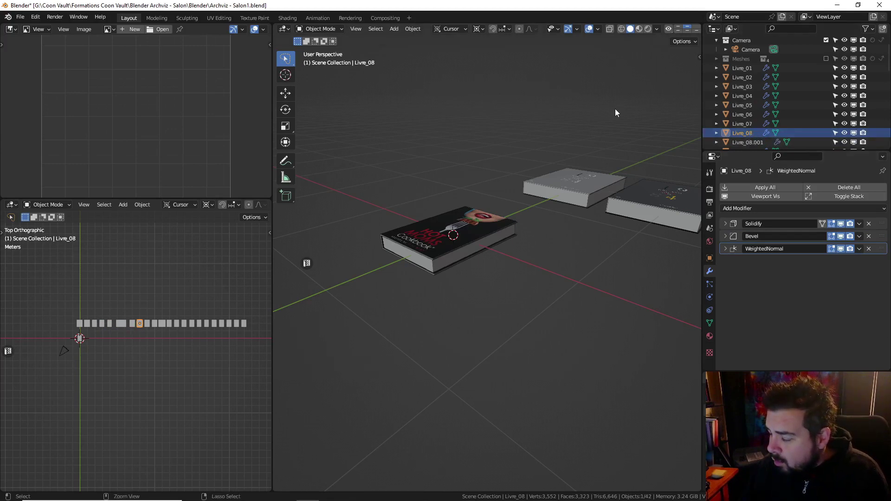
# Undo all the book joins and the rename, back to the separate Livre_01 and Livre_01_Pages objects
pyautogui.hotkey('ctrl', 'z')
pyautogui.hotkey('ctrl', 'z')
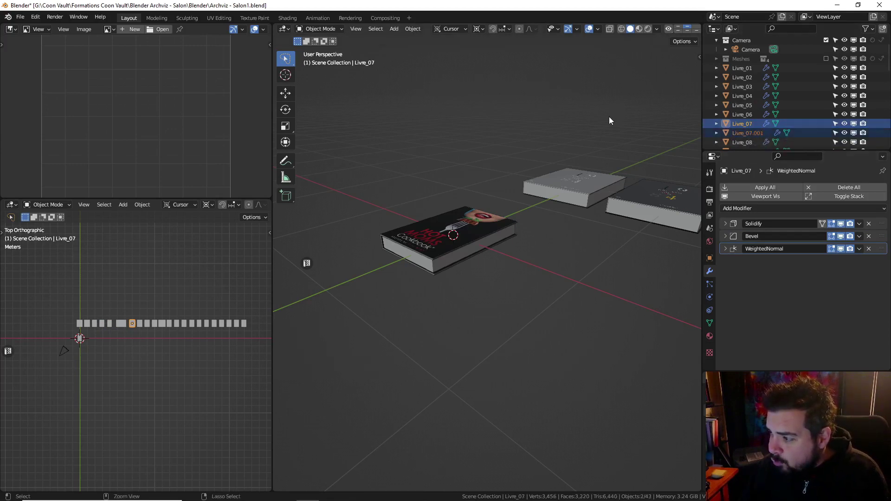
pyautogui.hotkey('ctrl', 'z')
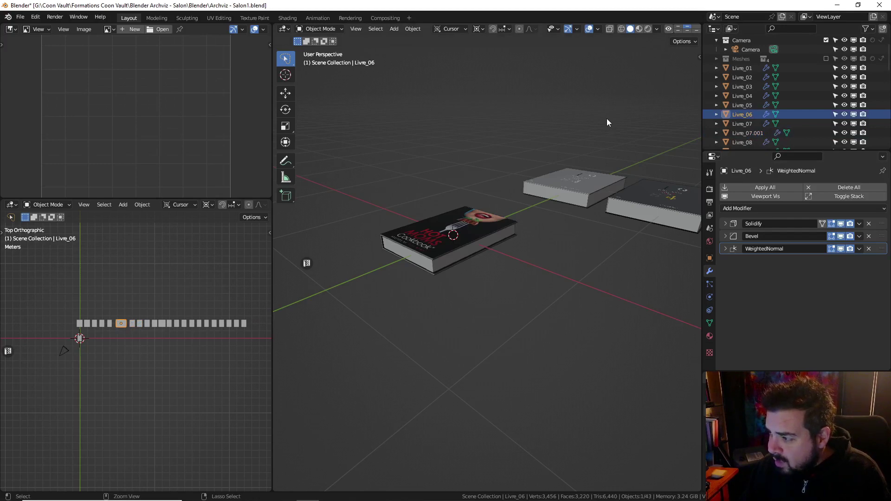
pyautogui.hotkey('ctrl', 'z')
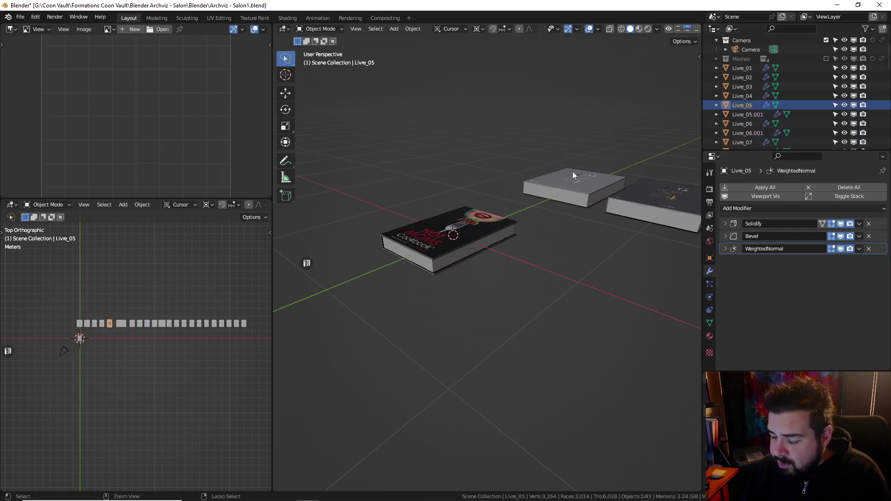
pyautogui.hotkey('ctrl', 'z')
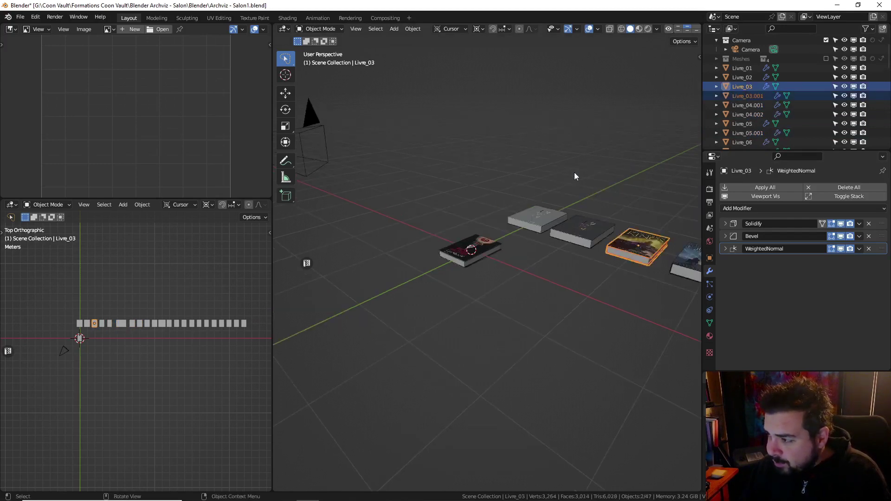
pyautogui.hotkey('ctrl', 'z')
pyautogui.hotkey('ctrl', 'z')
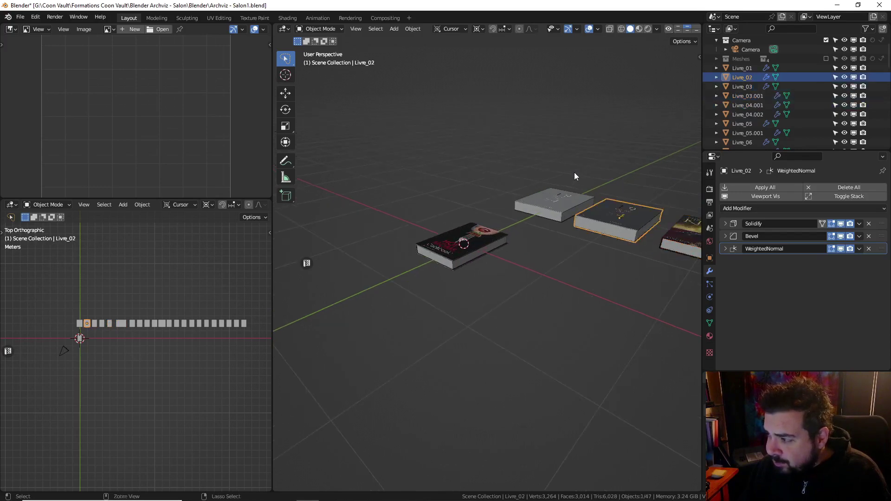
pyautogui.hotkey('ctrl', 'z')
pyautogui.hotkey('ctrl', 'z')
pyautogui.hotkey('ctrl', 'z')
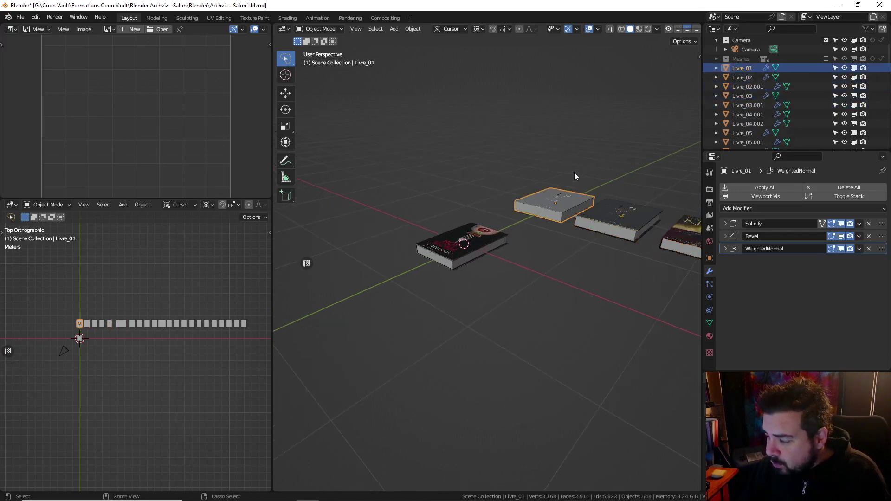
pyautogui.hotkey('ctrl', 'z')
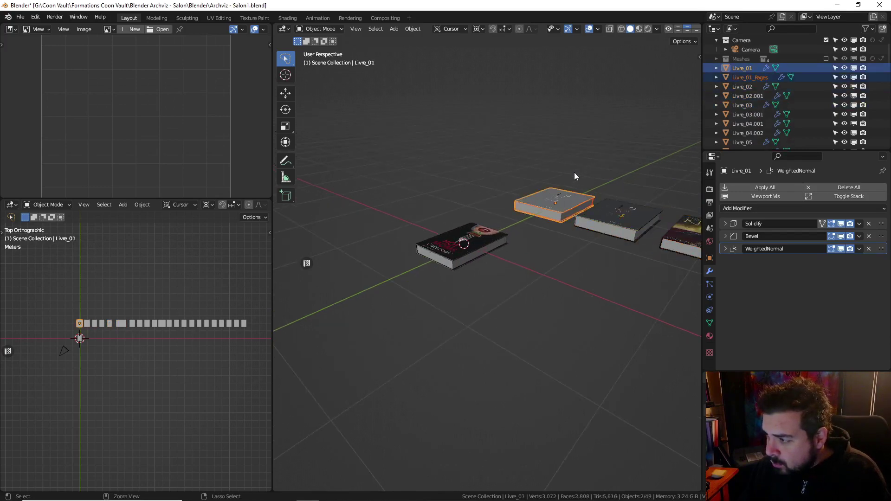
pyautogui.click(502, 232)
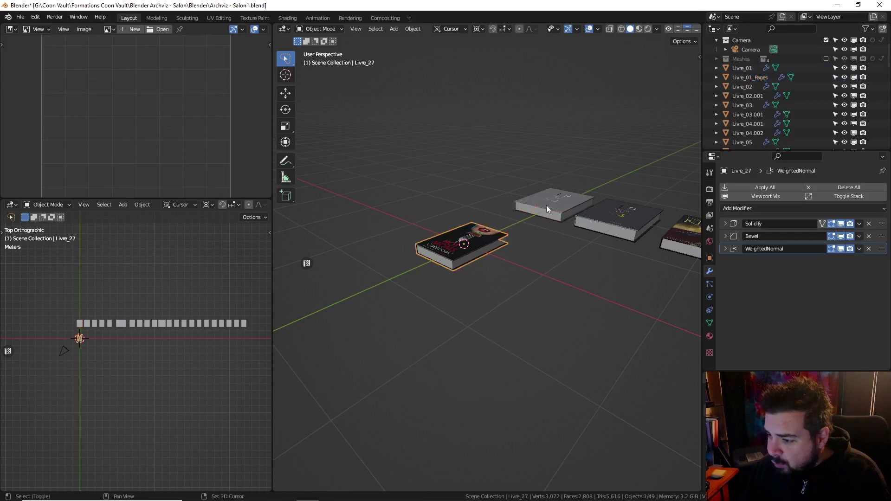
pyautogui.click(740, 69)
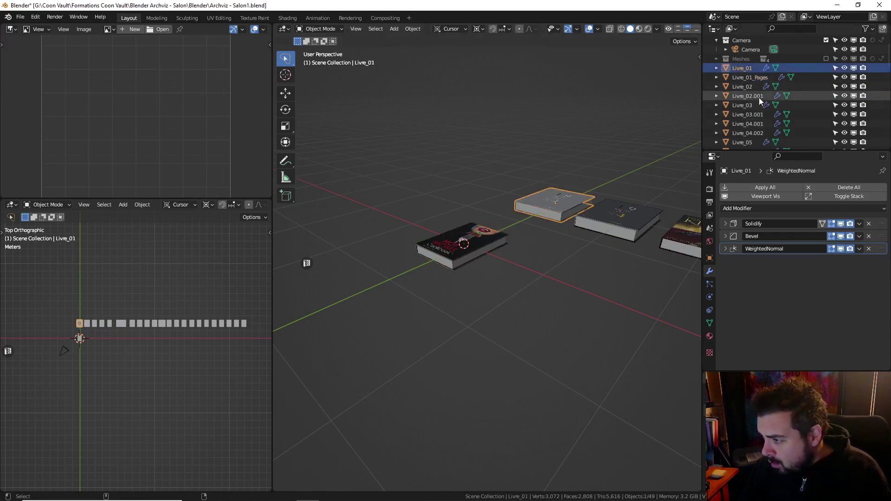
pyautogui.keyDown('ctrl'); pyautogui.click(744, 88); pyautogui.keyUp('ctrl')
pyautogui.keyDown('ctrl'); pyautogui.click(752, 107); pyautogui.keyUp('ctrl')
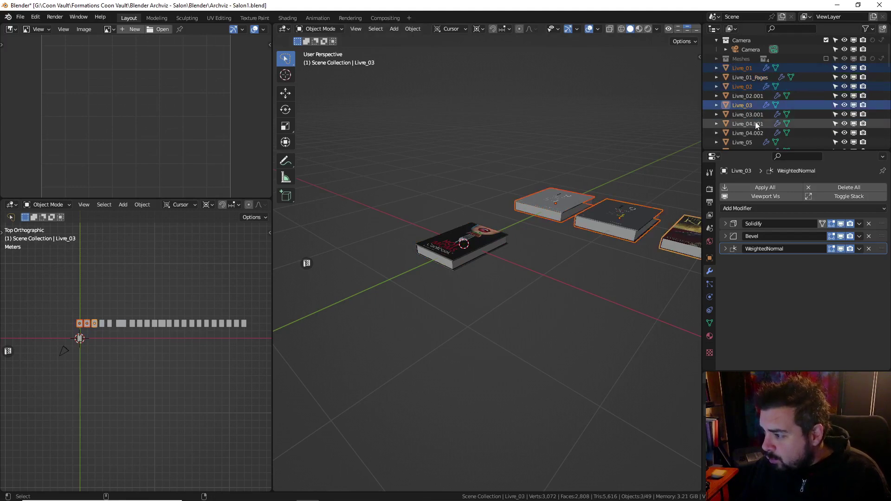
pyautogui.keyDown('ctrl'); pyautogui.click(760, 125); pyautogui.keyUp('ctrl')
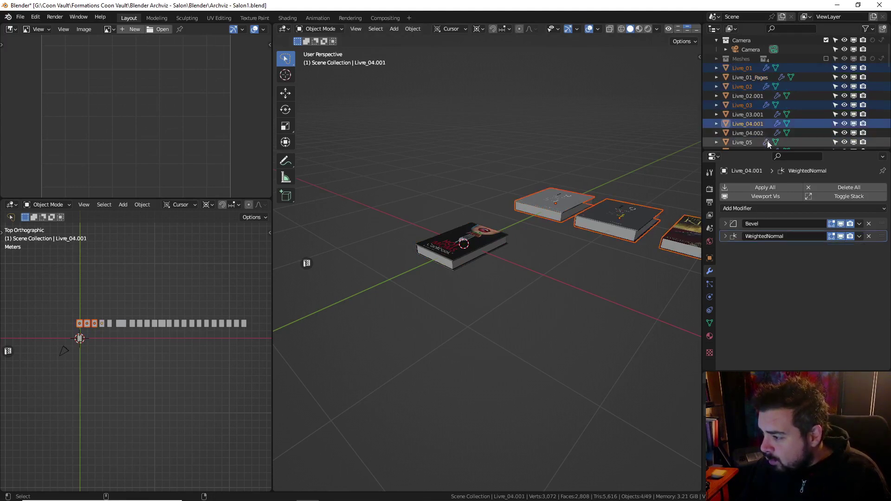
# Rename the cover object Livre_04.002 to Livre_04
pyautogui.moveTo(757, 132)
pyautogui.mouseDown()
pyautogui.moveTo(754, 120)
pyautogui.moveTo(755, 133)
pyautogui.mouseUp()
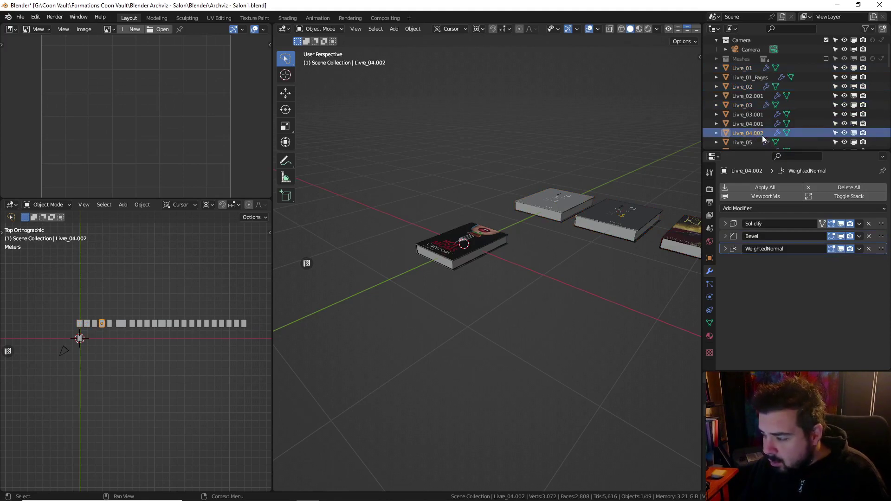
pyautogui.press('F2')
pyautogui.press('End')
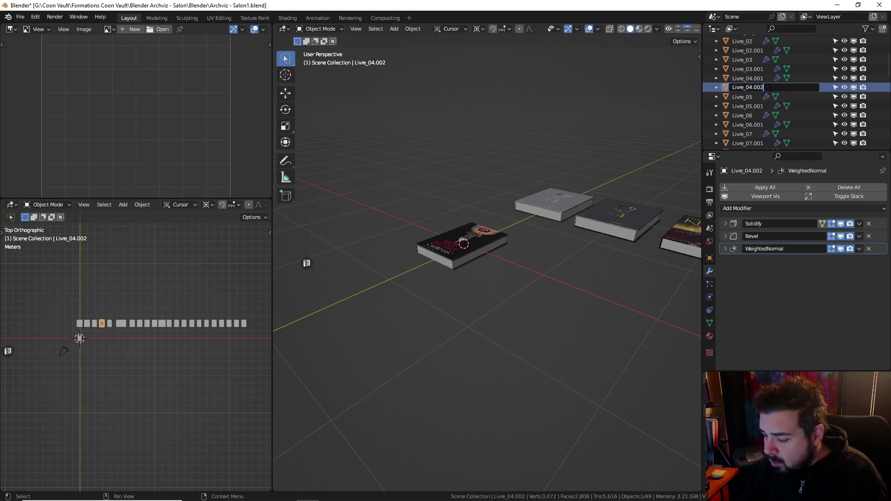
pyautogui.press('BackSpace')
pyautogui.press('BackSpace')
pyautogui.press('BackSpace')
pyautogui.press('BackSpace')
pyautogui.press('Return')
# Apply the Solidify modifier on the book covers Livre_01, Livre_02 and Livre_03, keeping Bevel and WeightedNormal
pyautogui.scroll(3, 767, 90)
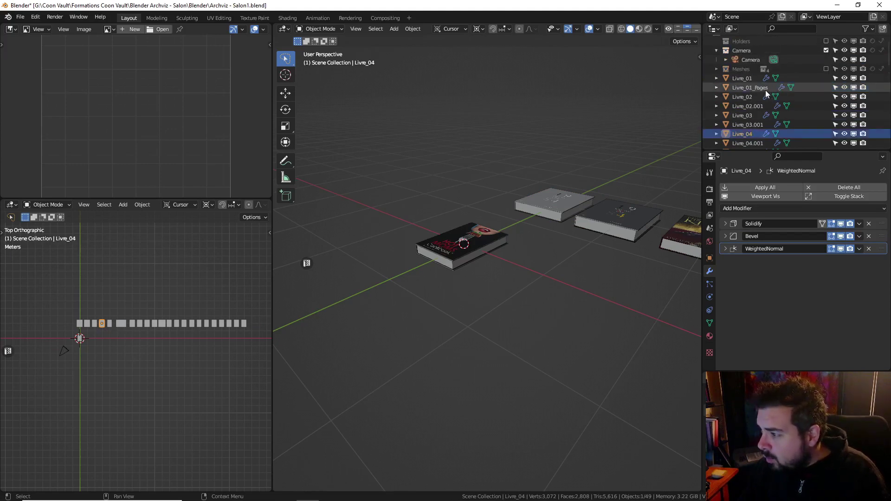
pyautogui.click(741, 79)
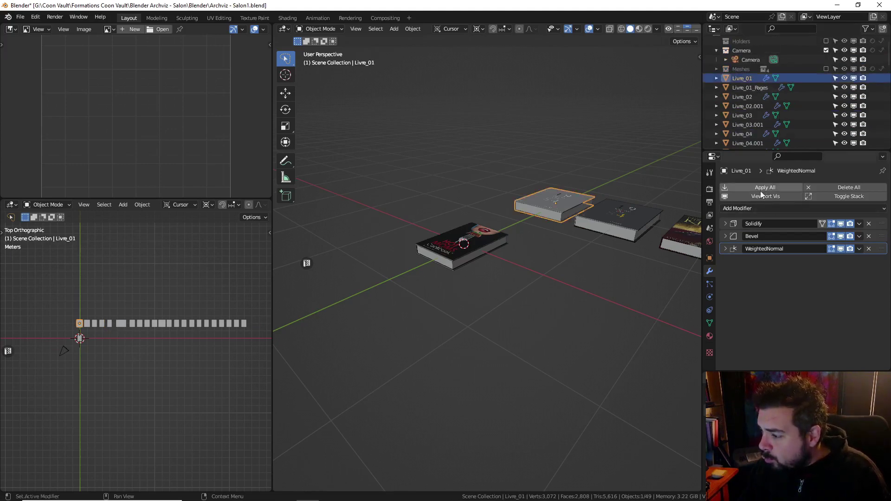
pyautogui.hotkey('ctrl', 'a')
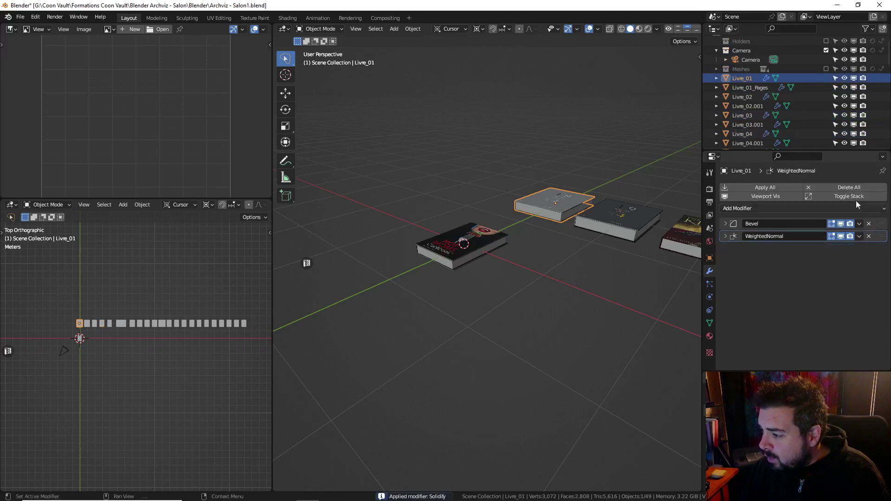
pyautogui.click(746, 97)
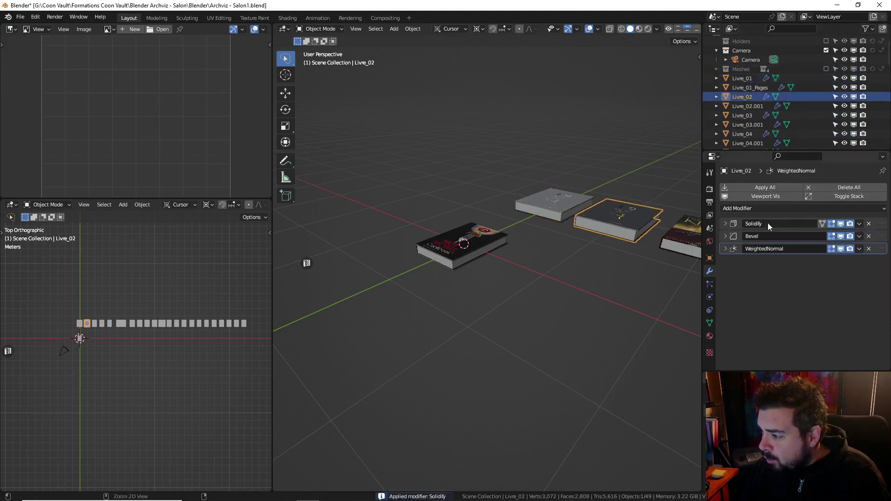
pyautogui.click(747, 116)
pyautogui.hotkey('ctrl', 'a')
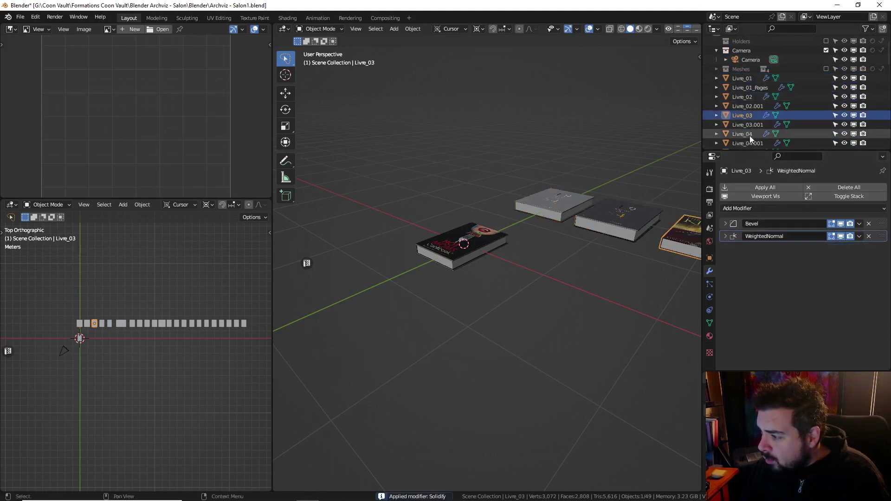
# Apply the Solidify modifier on the covers Livre_04, Livre_05 and Livre_06, keeping their other modifiers
pyautogui.click(744, 134)
pyautogui.hotkey('ctrl', 'a')
pyautogui.scroll(-2, 756, 131)
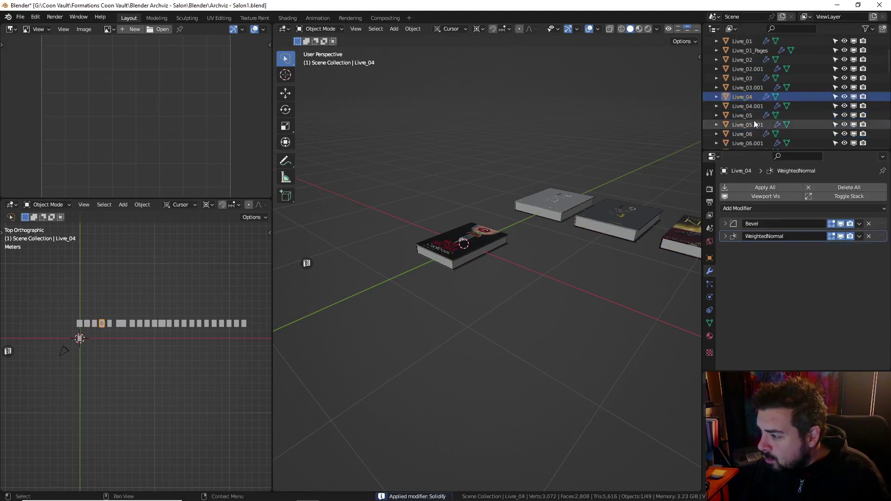
pyautogui.click(745, 115)
pyautogui.hotkey('ctrl', 'a')
pyautogui.click(743, 136)
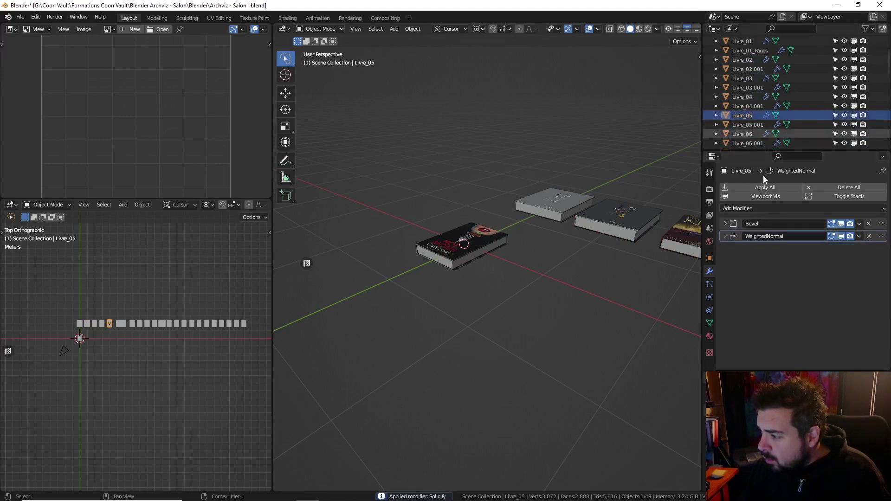
pyautogui.hotkey('ctrl', 'a')
pyautogui.scroll(-1, 753, 143)
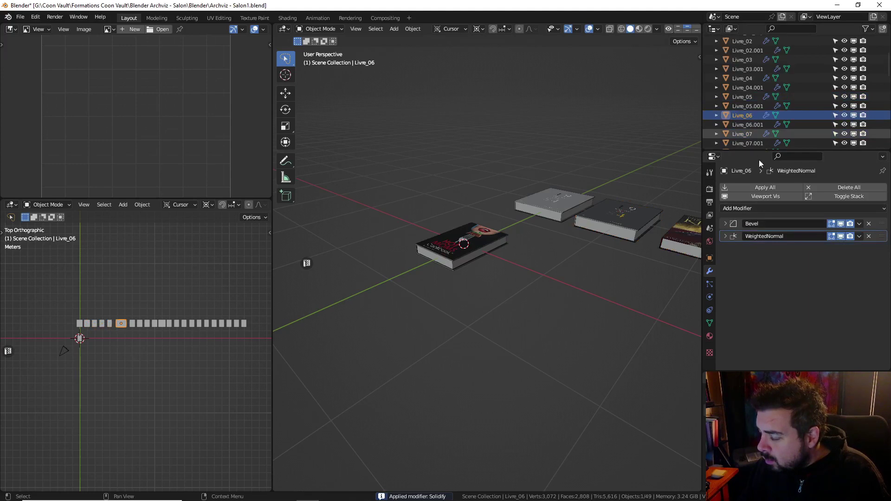
# Apply the Solidify modifier on the covers Livre_07, Livre_08 and Livre_09, keeping their other modifiers
pyautogui.click(751, 134)
pyautogui.hotkey('ctrl', 'a')
pyautogui.scroll(-2, 759, 128)
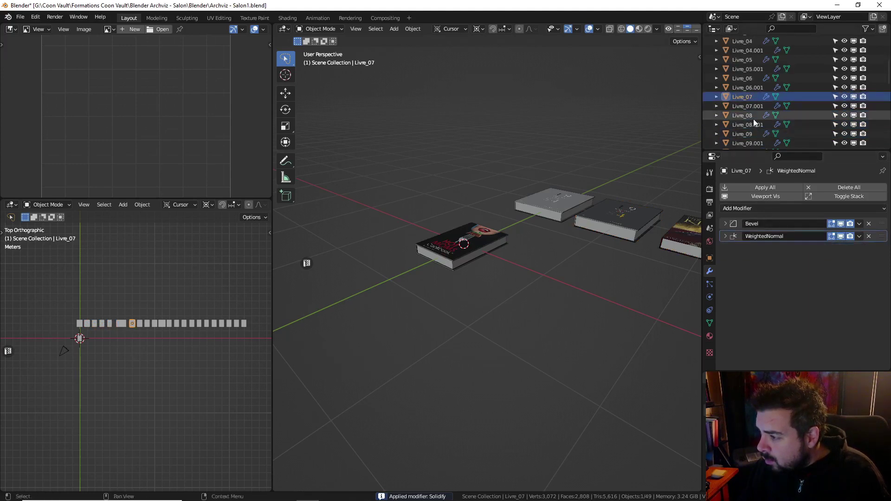
pyautogui.click(753, 118)
pyautogui.hotkey('ctrl', 'a')
pyautogui.click(747, 134)
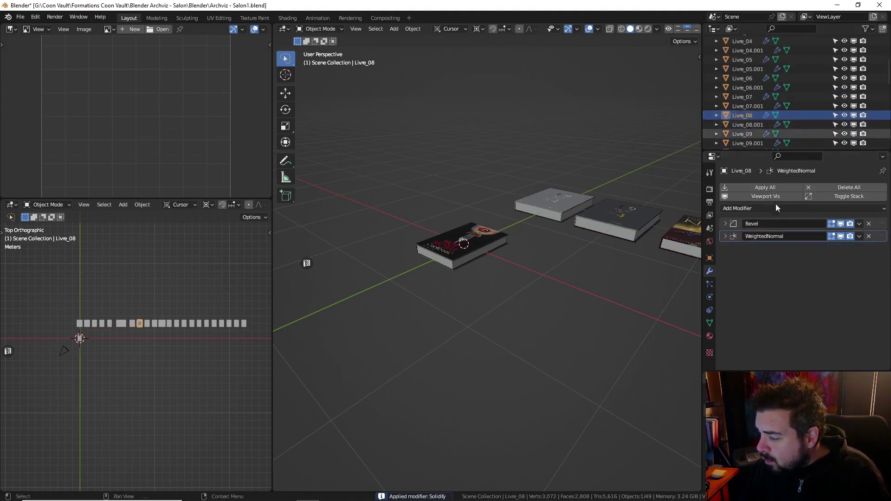
pyautogui.hotkey('ctrl', 'a')
pyautogui.scroll(-2, 754, 119)
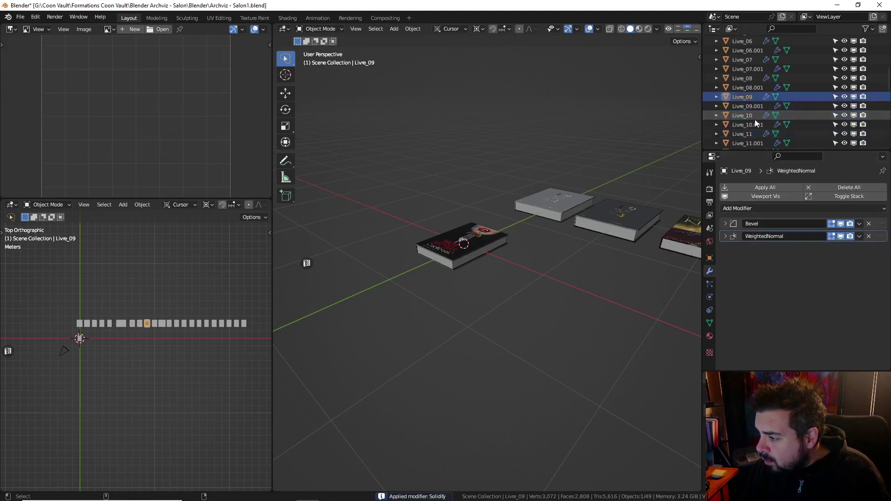
# Apply the Solidify modifier on the covers Livre_10, Livre_11 and Livre_12, keeping their other modifiers
pyautogui.click(755, 117)
pyautogui.hotkey('ctrl', 'a')
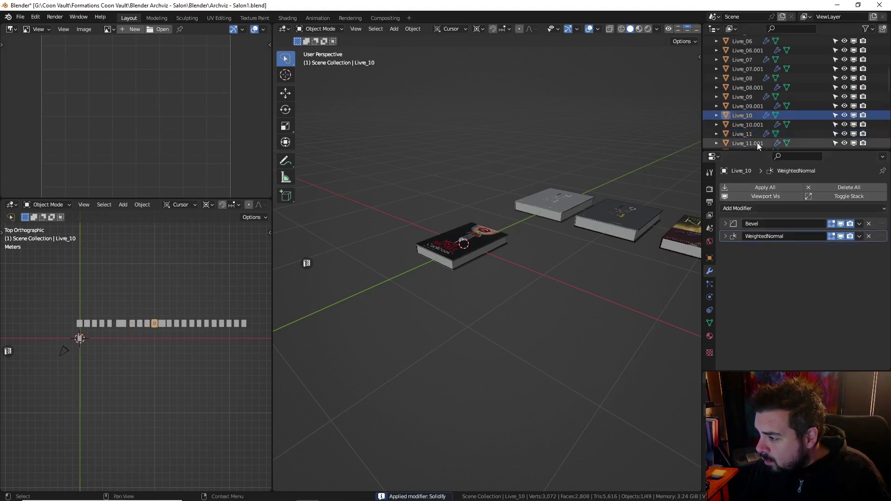
pyautogui.click(753, 135)
pyautogui.hotkey('ctrl', 'a')
pyautogui.scroll(-1, 745, 124)
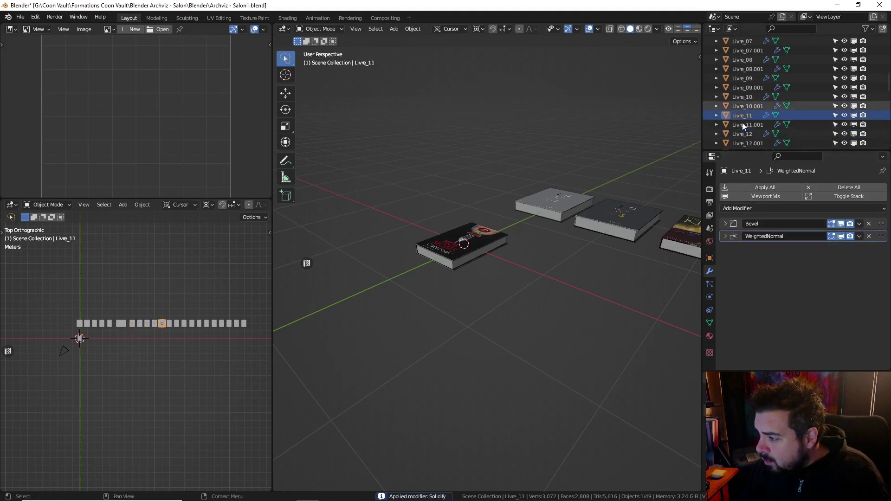
pyautogui.click(749, 134)
pyautogui.hotkey('ctrl', 'a')
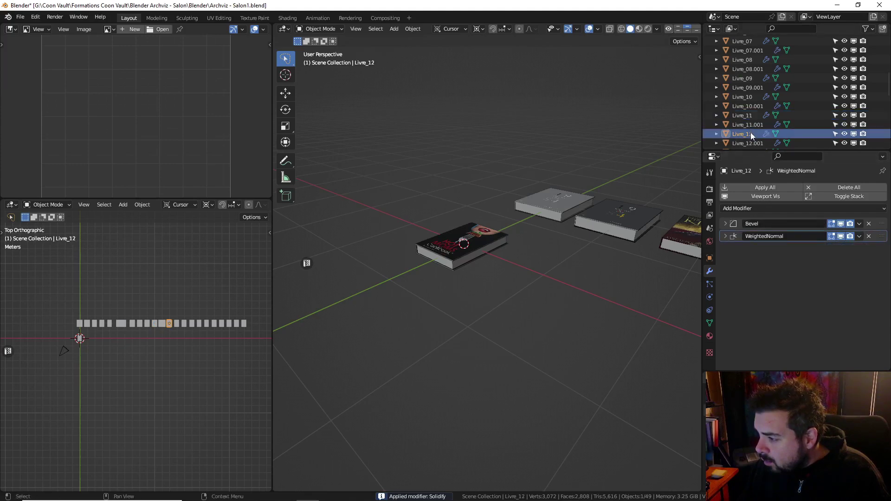
# Apply the Solidify modifier on the covers Livre_13, Livre_16 and Livre_17, keeping Bevel and WeightedNormal
pyautogui.scroll(-1, 751, 133)
pyautogui.click(750, 135)
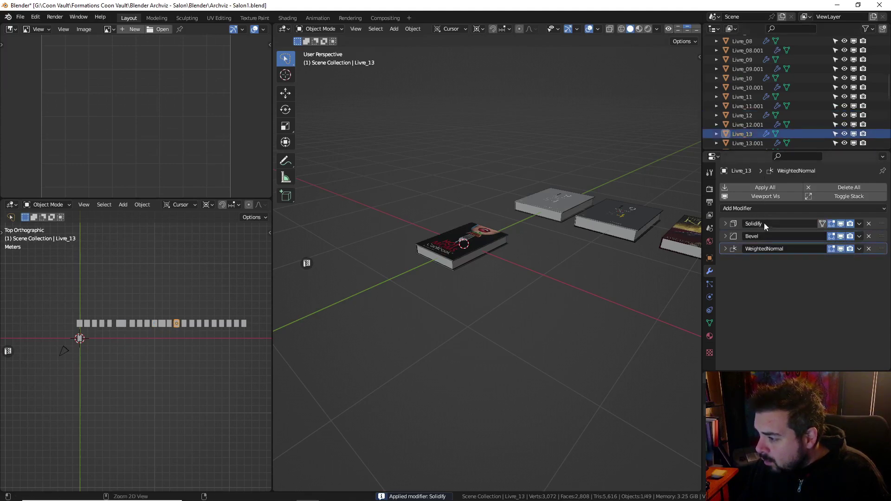
pyautogui.hotkey('ctrl', 'a')
pyautogui.scroll(-1, 749, 125)
pyautogui.click(752, 134)
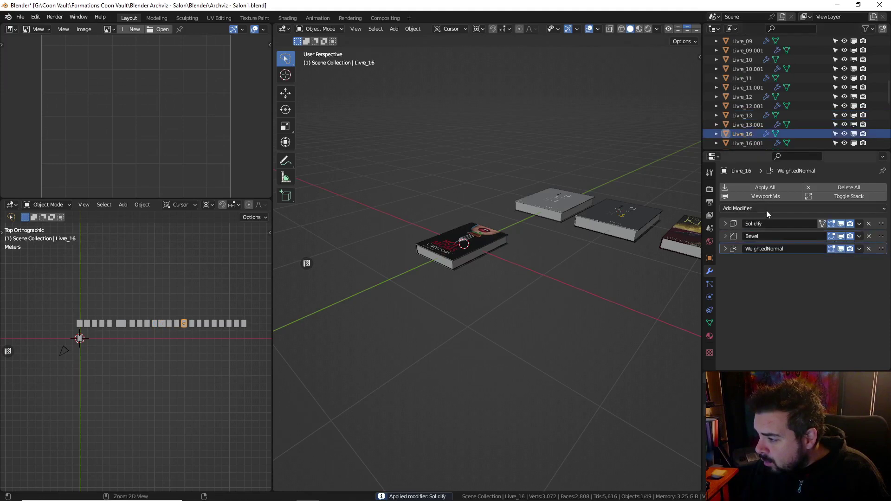
pyautogui.hotkey('ctrl', 'a')
pyautogui.scroll(-1, 758, 125)
pyautogui.click(751, 116)
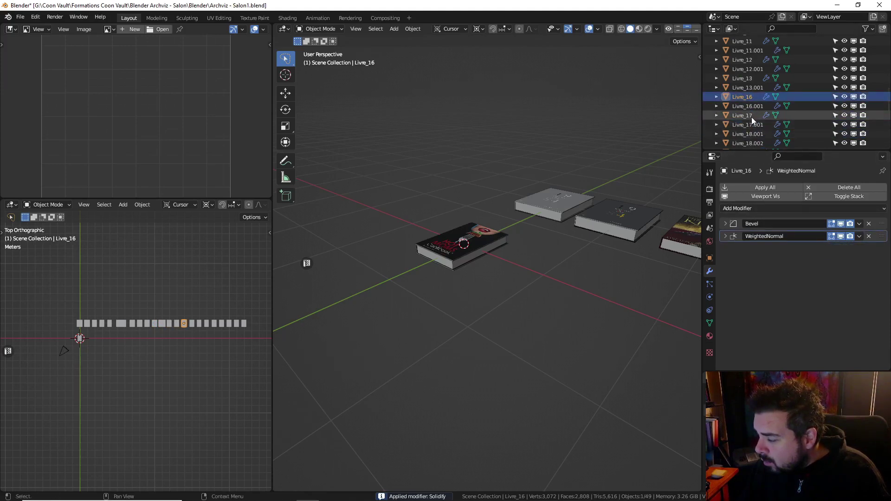
pyautogui.hotkey('ctrl', 'a')
# Apply the Solidify modifier on the cover Livre_18.002, keeping its other modifiers
pyautogui.scroll(-1, 754, 122)
pyautogui.click(754, 114)
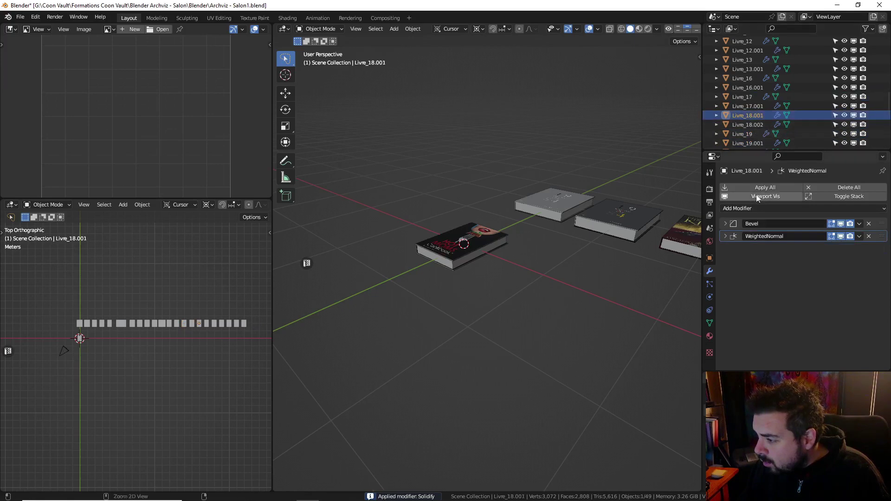
pyautogui.click(752, 125)
pyautogui.hotkey('ctrl', 'a')
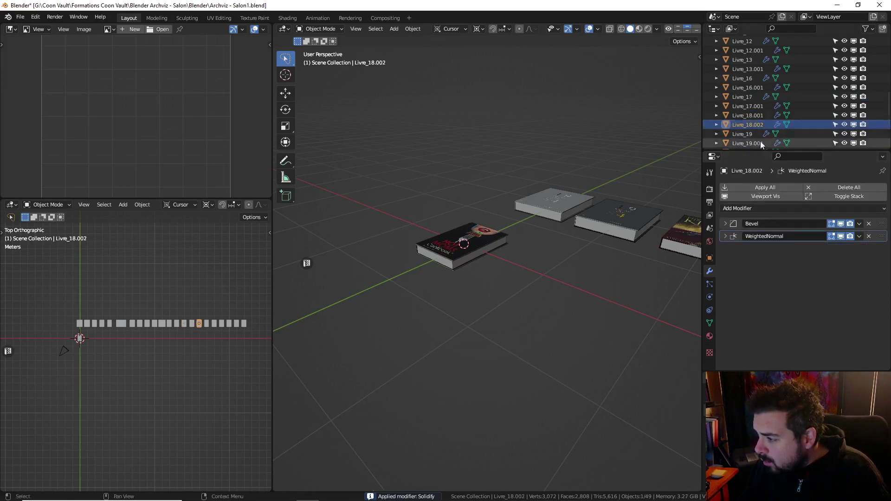
# Rename the cover Livre_18.002 as Livre_18
pyautogui.press('F2')
pyautogui.click(611, 150)
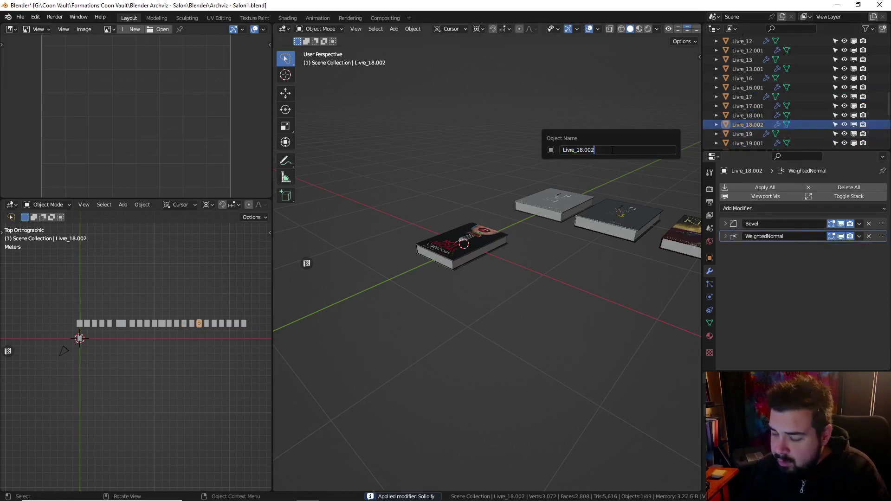
pyautogui.press('BackSpace')
pyautogui.press('BackSpace')
pyautogui.press('BackSpace')
pyautogui.press('BackSpace')
pyautogui.press('Return')
# Apply the Solidify modifier on the covers Livre_19, Livre_20 and Livre_21.002, keeping their other modifiers
pyautogui.click(752, 134)
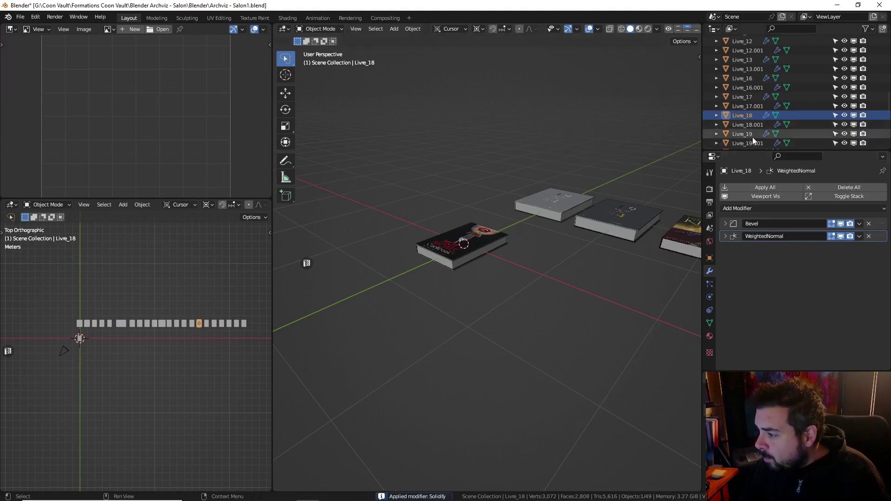
pyautogui.hotkey('ctrl', 'a')
pyautogui.scroll(-4, 757, 129)
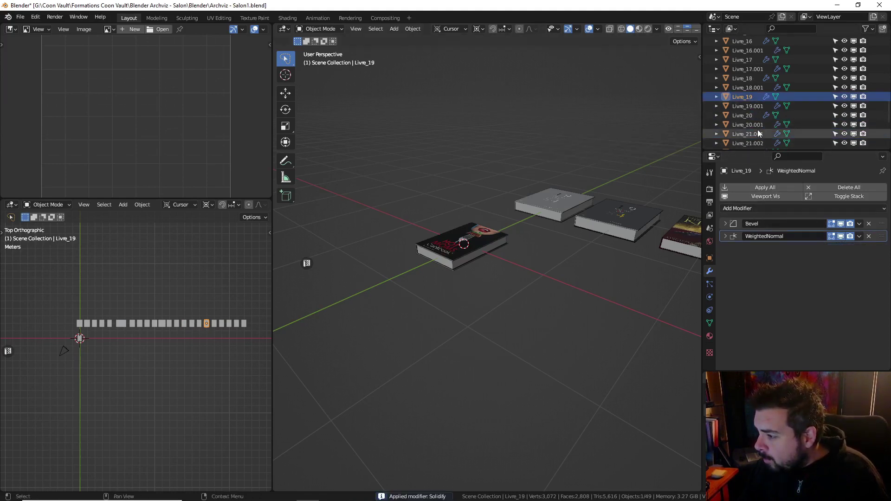
pyautogui.click(753, 116)
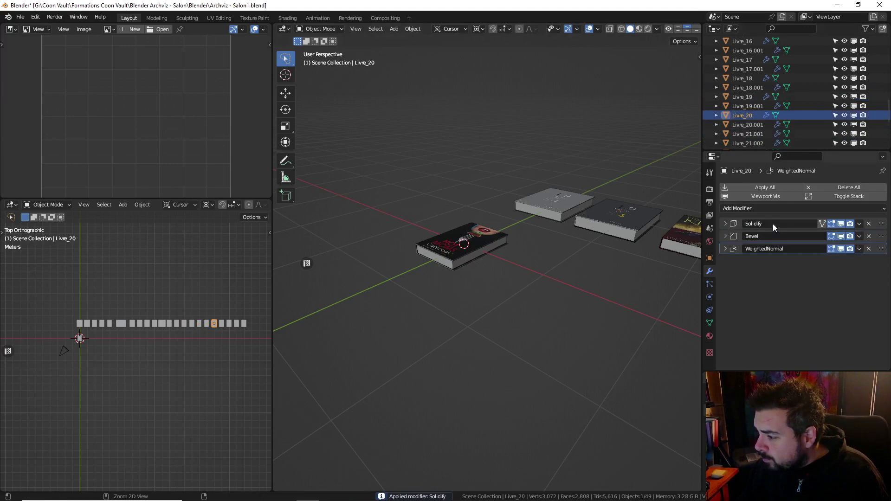
pyautogui.hotkey('ctrl', 'a')
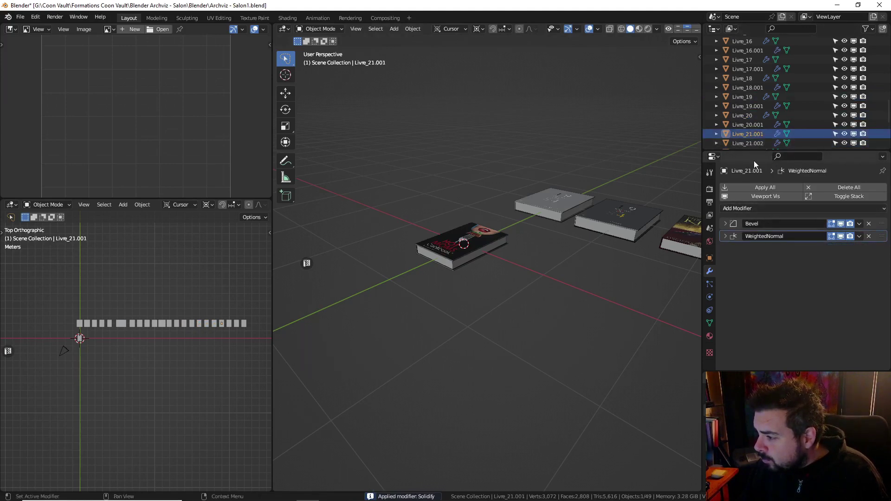
pyautogui.click(752, 144)
pyautogui.hotkey('ctrl', 'a')
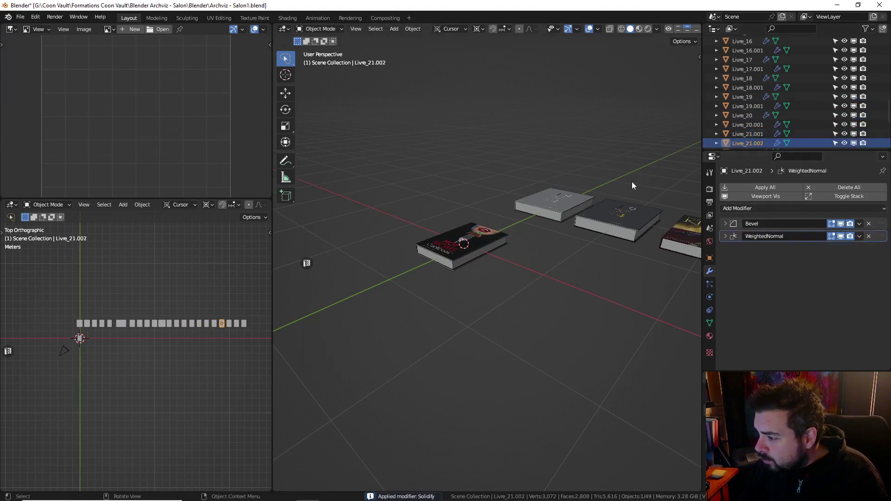
# Rename the cover Livre_21.002 as Livre_21
pyautogui.press('F2')
pyautogui.click(626, 179)
pyautogui.press('BackSpace')
pyautogui.press('BackSpace')
pyautogui.press('BackSpace')
pyautogui.press('BackSpace')
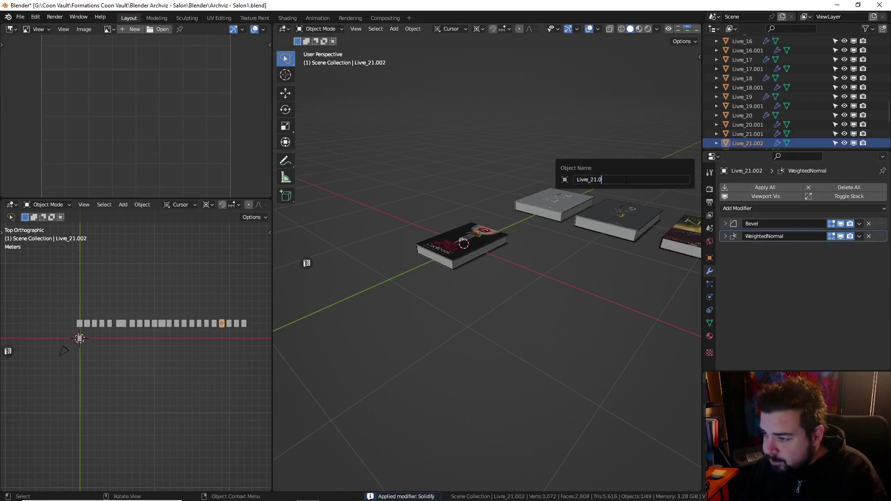
pyautogui.press('Return')
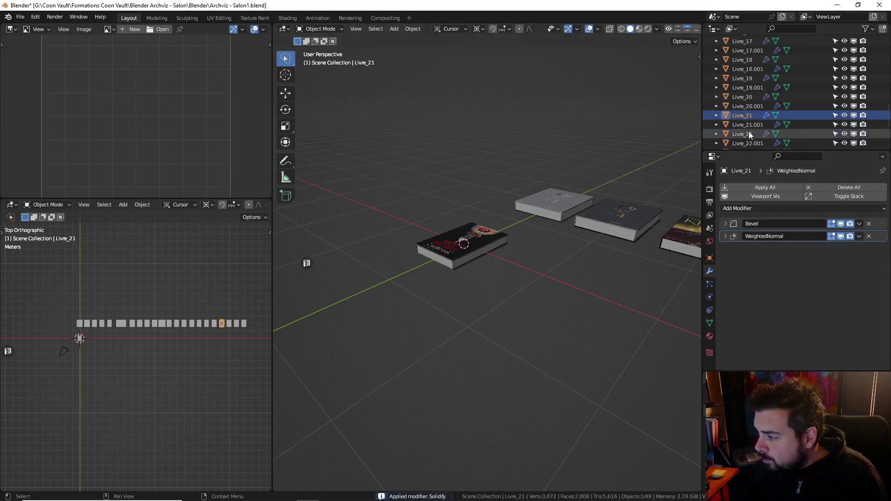
# Apply the Solidify modifier on the covers Livre_22 and Livre_23.002, keeping their other modifiers
pyautogui.click(747, 135)
pyautogui.hotkey('ctrl', 'a')
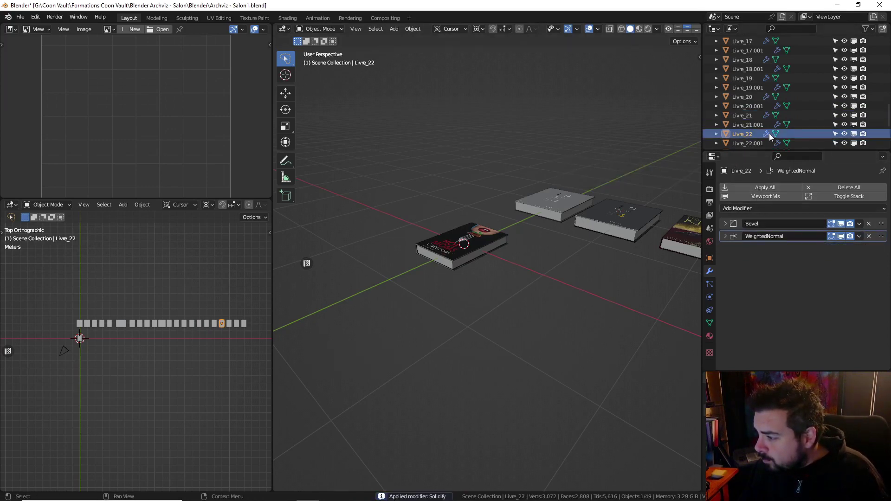
pyautogui.scroll(-2, 768, 133)
pyautogui.click(753, 115)
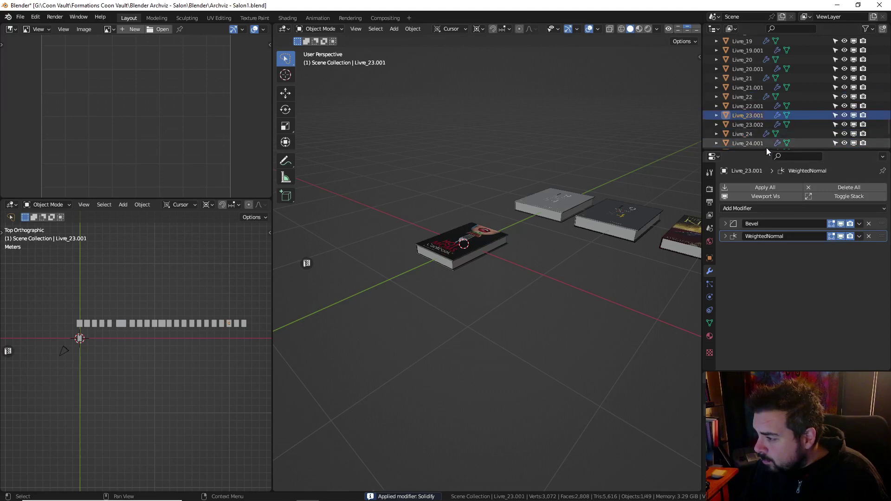
pyautogui.click(758, 125)
pyautogui.hotkey('ctrl', 'a')
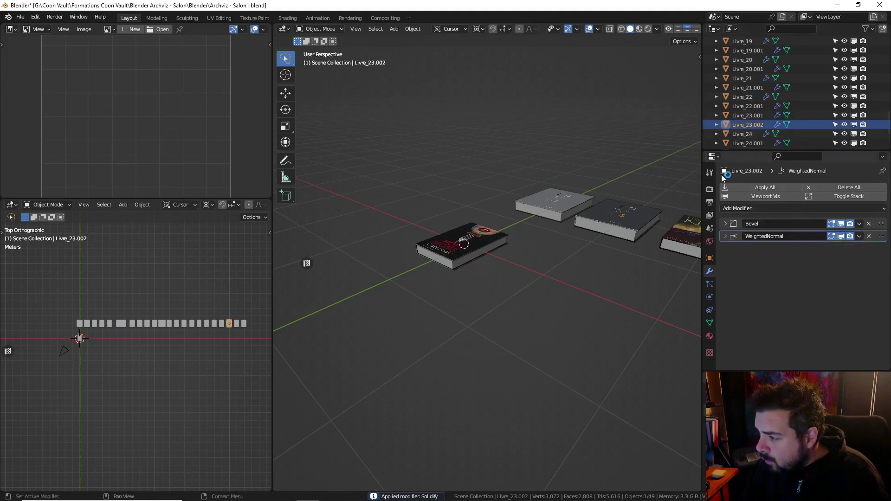
# Rename the cover Livre_23.002 as Livre_23
pyautogui.press('F2')
pyautogui.press('End')
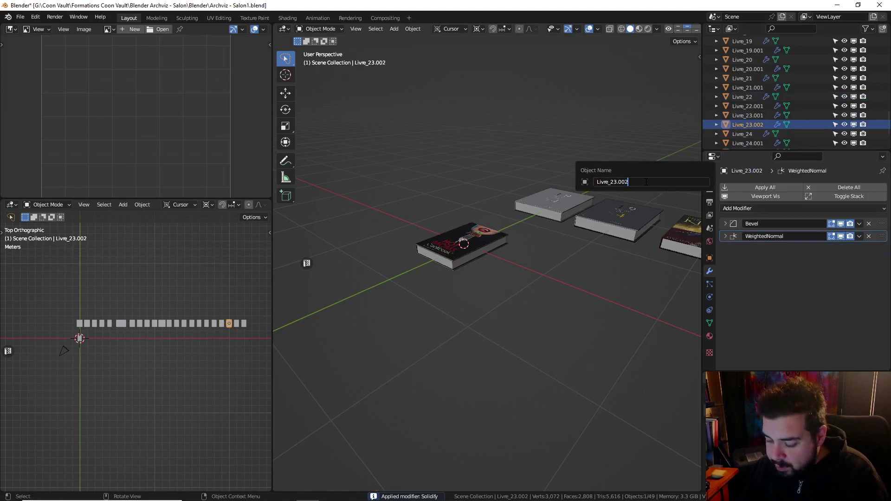
pyautogui.press('BackSpace')
pyautogui.press('BackSpace')
pyautogui.press('BackSpace')
pyautogui.press('BackSpace')
pyautogui.press('Return')
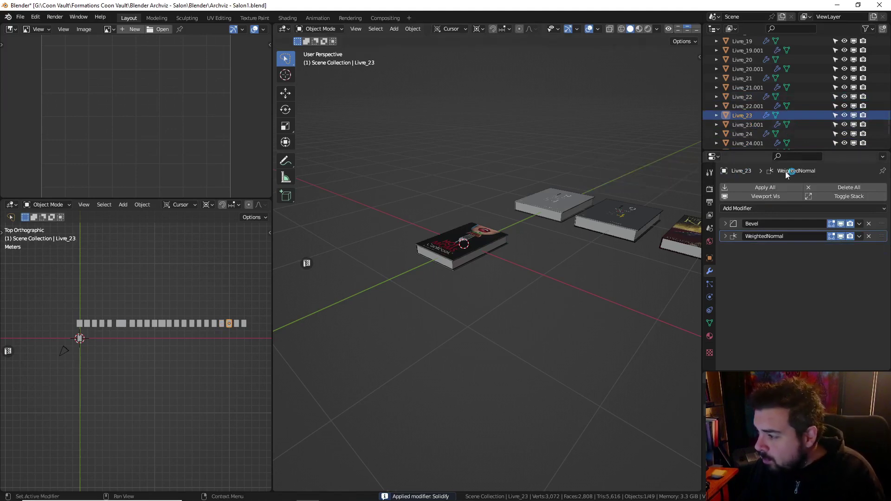
# Apply the Solidify modifier on the covers Livre_24 and Livre_26.002, keeping their other modifiers
pyautogui.click(747, 134)
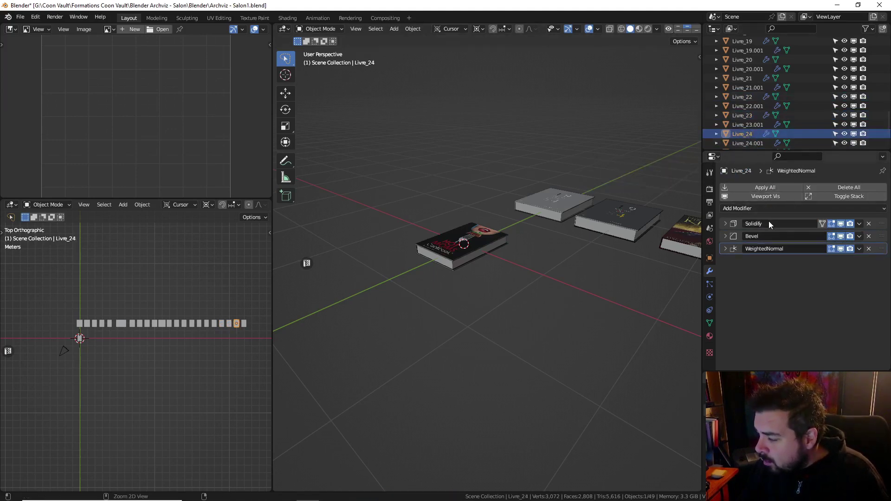
pyautogui.hotkey('ctrl', 'a')
pyautogui.scroll(-1, 755, 126)
pyautogui.click(755, 134)
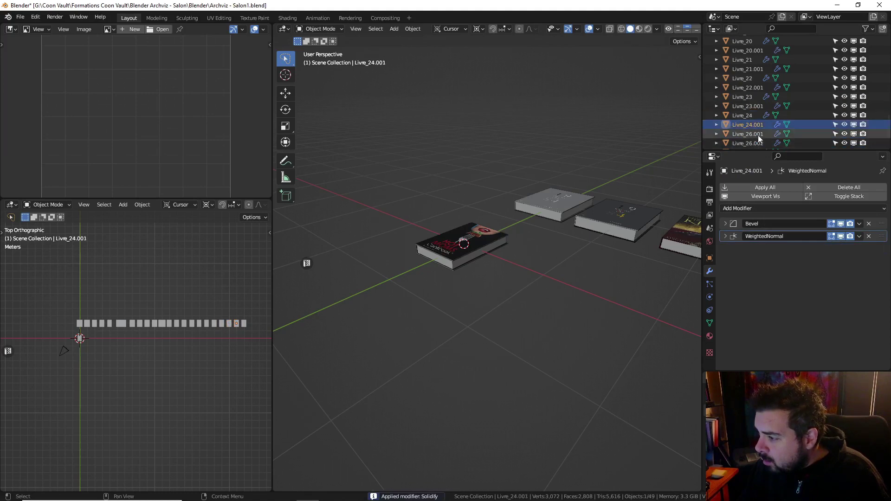
pyautogui.scroll(-1, 767, 138)
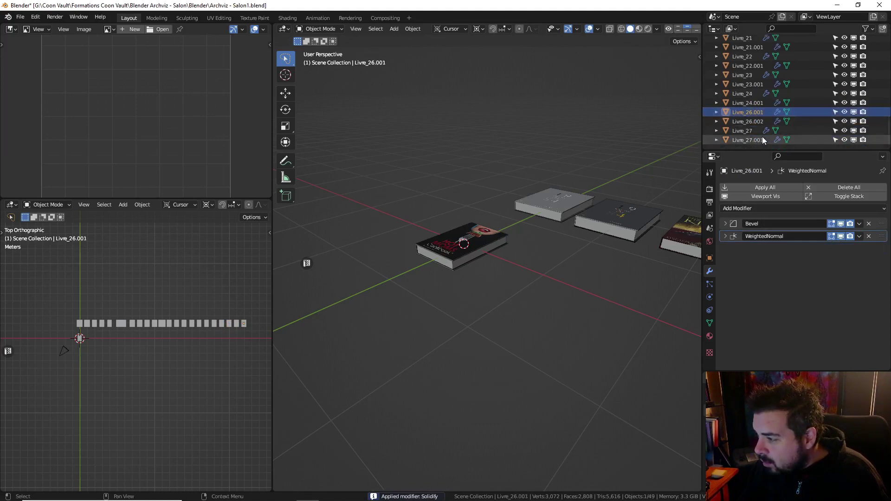
pyautogui.click(756, 121)
pyautogui.hotkey('ctrl', 'a')
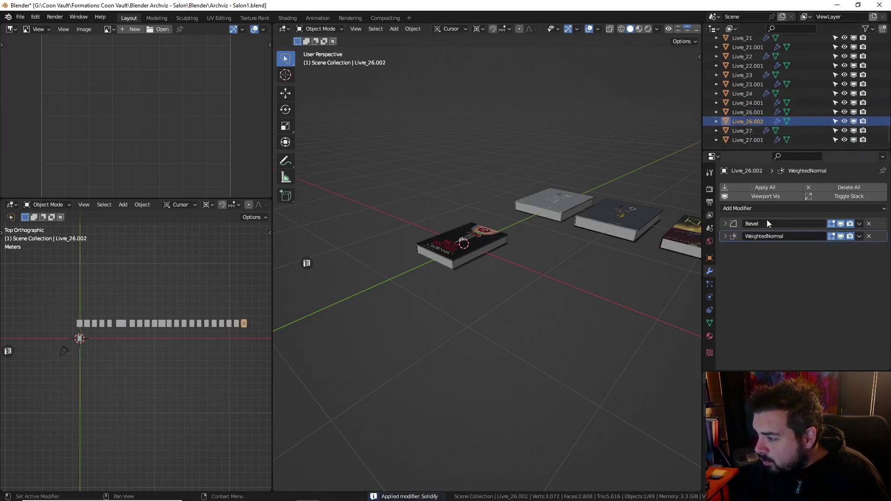
# Rename the cover Livre_26.002 as Livre_26
pyautogui.press('F2')
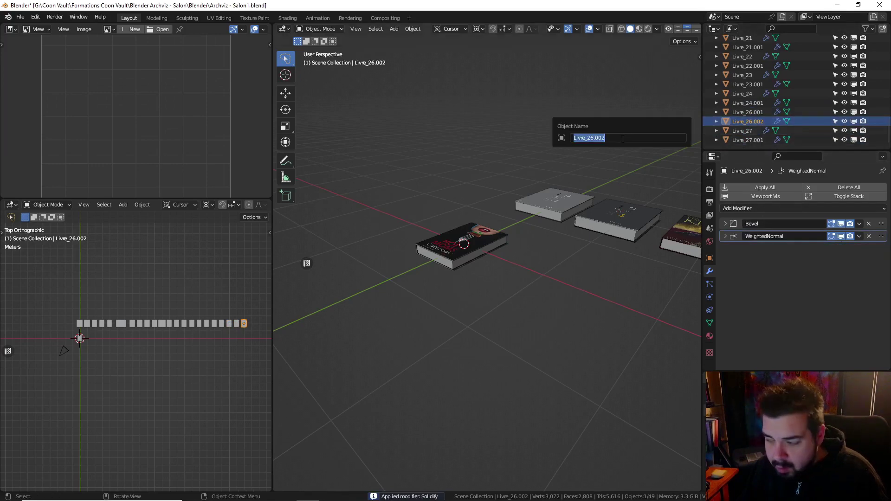
pyautogui.press('End')
pyautogui.press('BackSpace')
pyautogui.press('BackSpace')
pyautogui.press('BackSpace')
pyautogui.press('BackSpace')
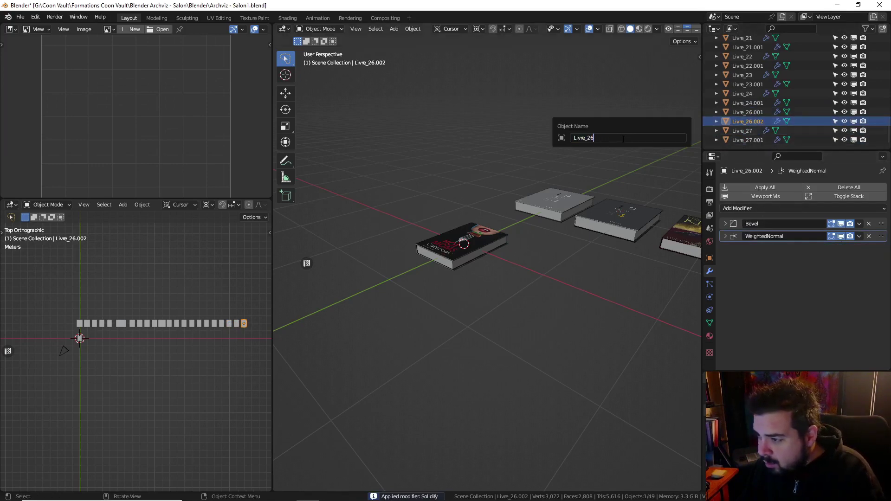
pyautogui.press('Return')
# Apply the Solidify modifier on the last cover, Livre_27, keeping Bevel and WeightedNormal
pyautogui.click(748, 139)
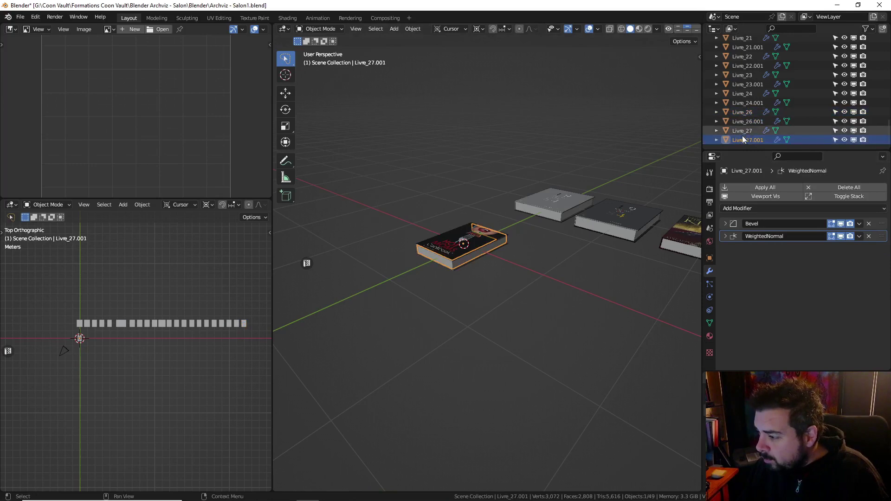
pyautogui.click(742, 135)
pyautogui.hotkey('ctrl', 'a')
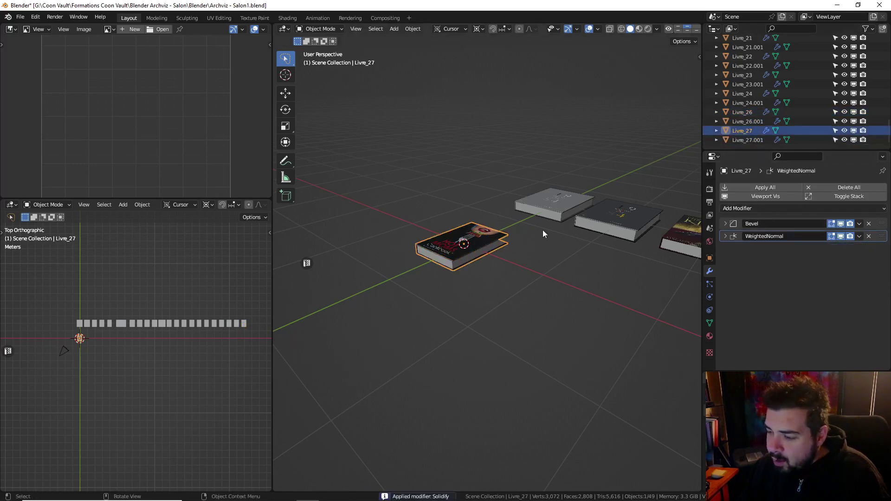
# Join Livre_01_Pages with the cover Livre_01, and the pages Livre_02.001 with the cover Livre_02
pyautogui.keyDown('shift'); pyautogui.moveTo(635, 162); pyautogui.dragTo(607, 163, button='middle'); pyautogui.keyUp('shift')
pyautogui.scroll(6, 736, 123)
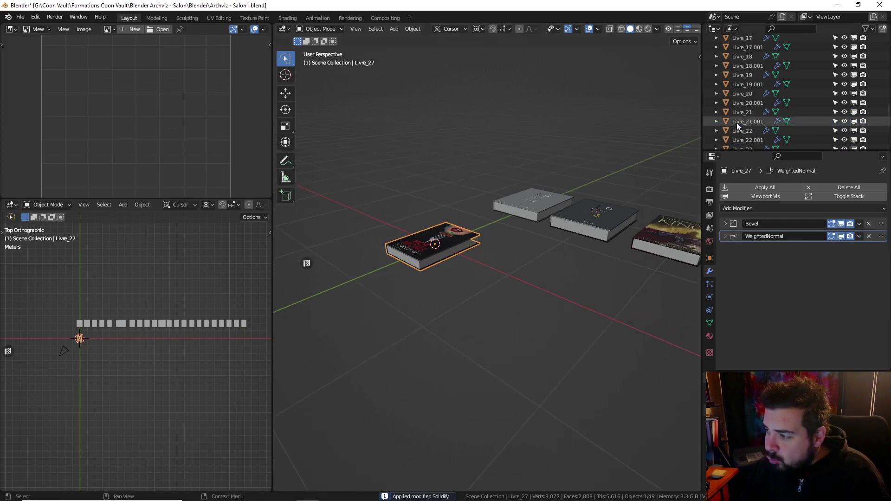
pyautogui.scroll(8, 743, 133)
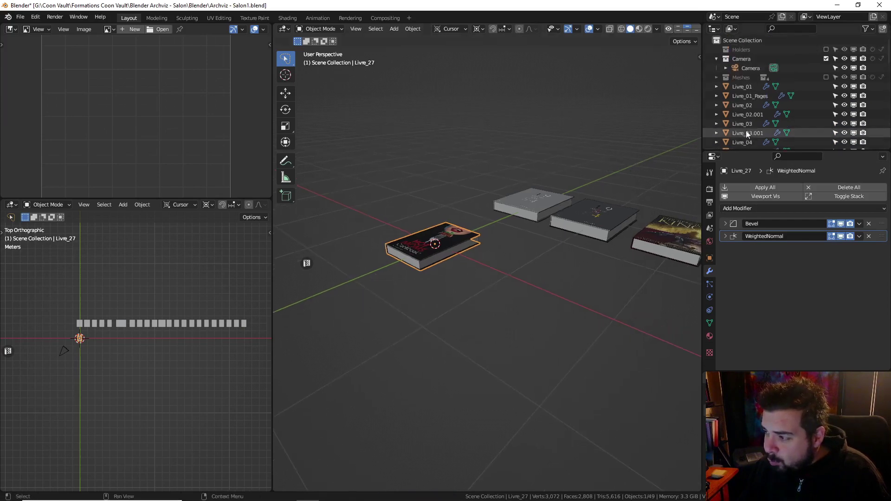
pyautogui.click(748, 87)
pyautogui.keyDown('ctrl'); pyautogui.click(749, 97); pyautogui.keyUp('ctrl')
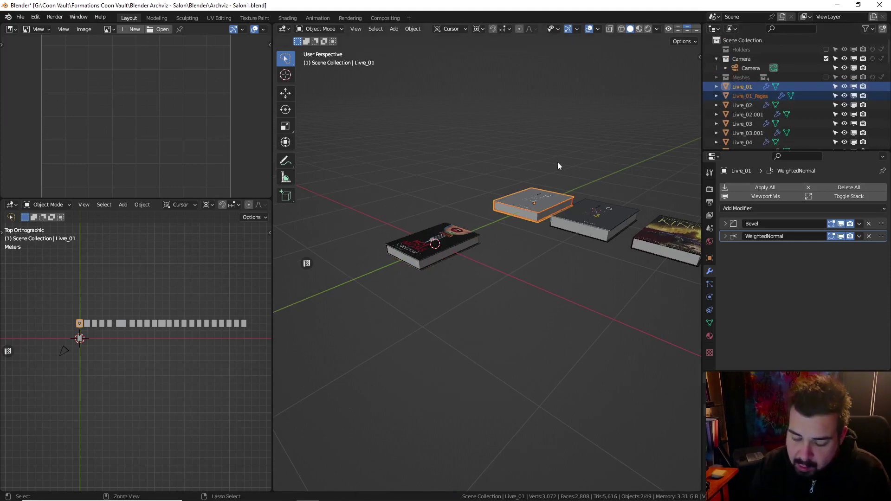
pyautogui.hotkey('ctrl', 'j')
pyautogui.click(741, 96)
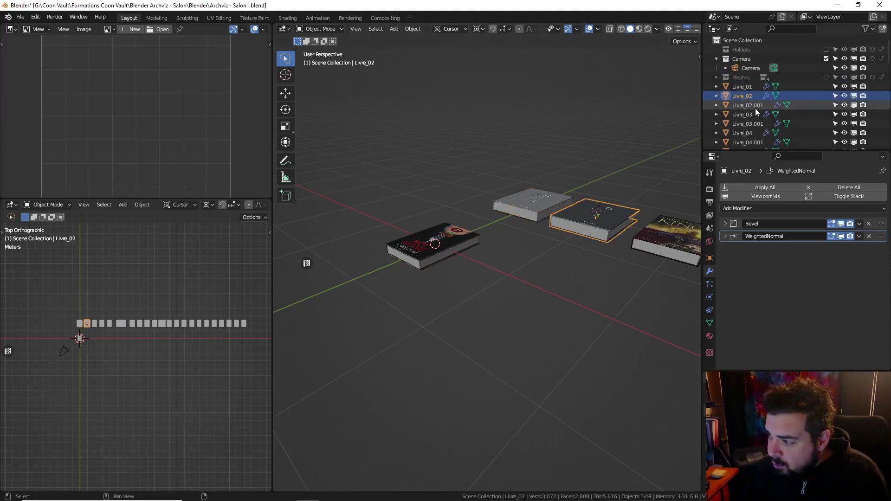
pyautogui.keyDown('ctrl'); pyautogui.click(755, 106); pyautogui.keyUp('ctrl')
pyautogui.hotkey('ctrl', 'j')
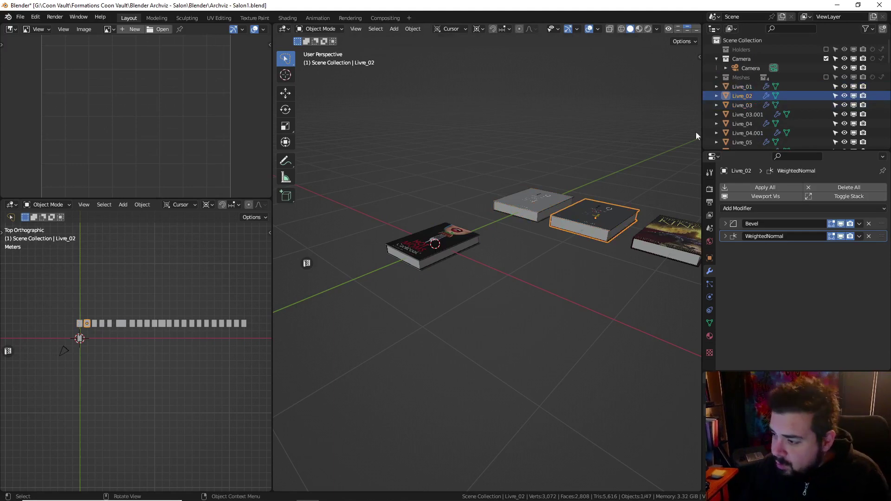
# Join the pages Livre_03.001 into the cover Livre_03 and the pages Livre_04.001 into the cover Livre_04
pyautogui.click(747, 114)
pyautogui.keyDown('ctrl'); pyautogui.click(743, 106); pyautogui.keyUp('ctrl')
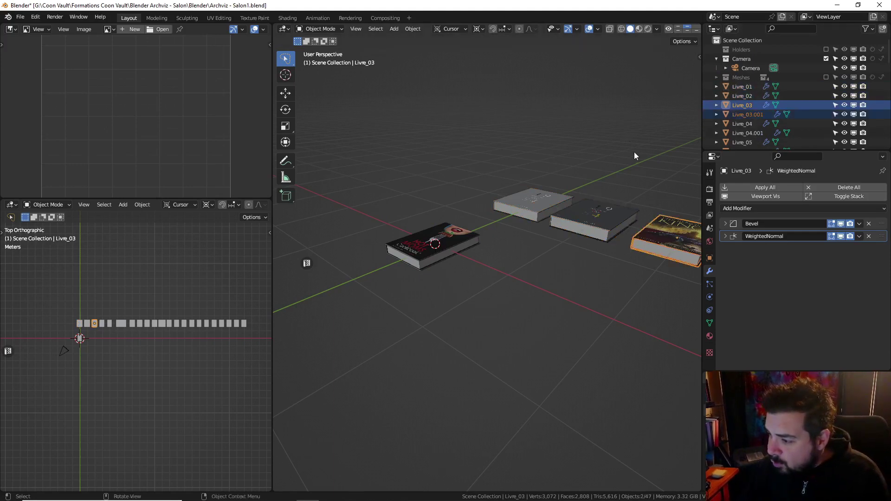
pyautogui.hotkey('ctrl', 'j')
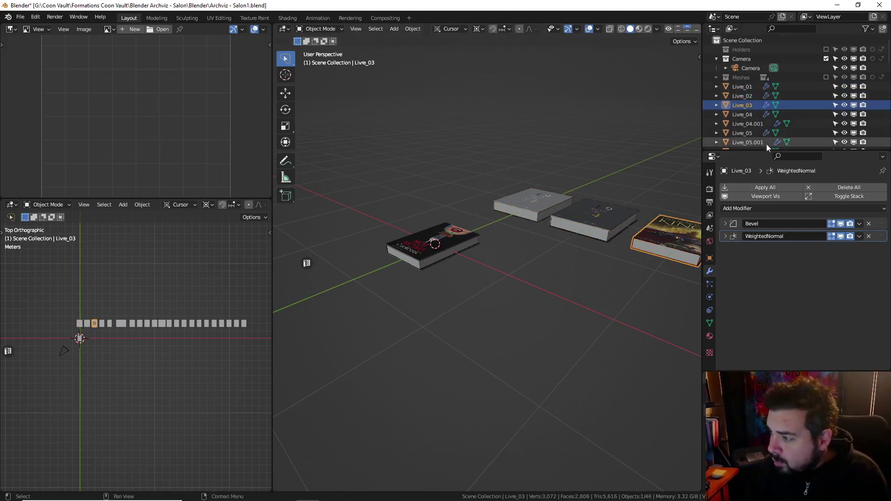
pyautogui.click(748, 115)
pyautogui.keyDown('ctrl'); pyautogui.click(748, 124); pyautogui.keyUp('ctrl')
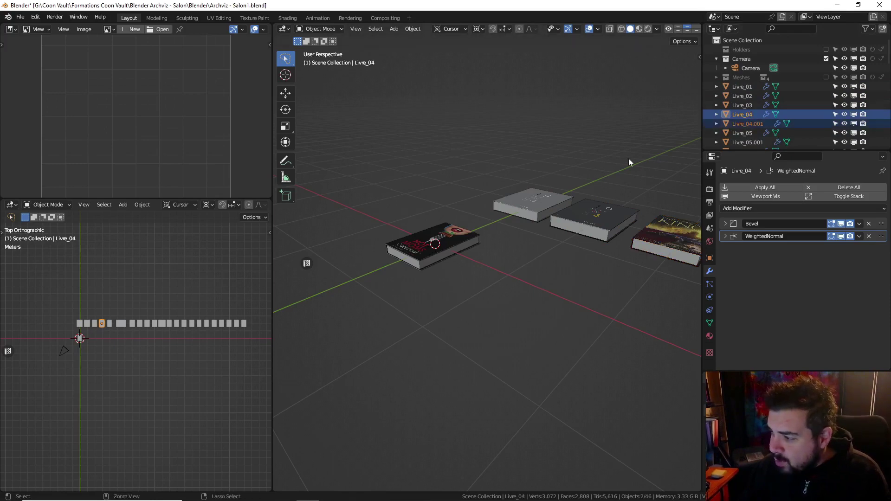
pyautogui.hotkey('ctrl', 'j')
pyautogui.moveTo(613, 153); pyautogui.dragTo(594, 138, button='middle')
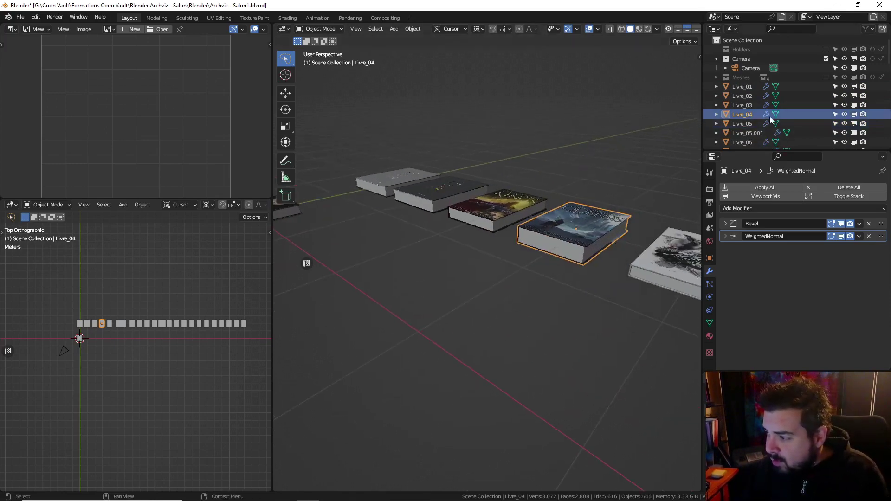
# Join the pages Livre_05.001 into the cover Livre_05 and the pages Livre_06.001 into the cover Livre_06
pyautogui.click(749, 123)
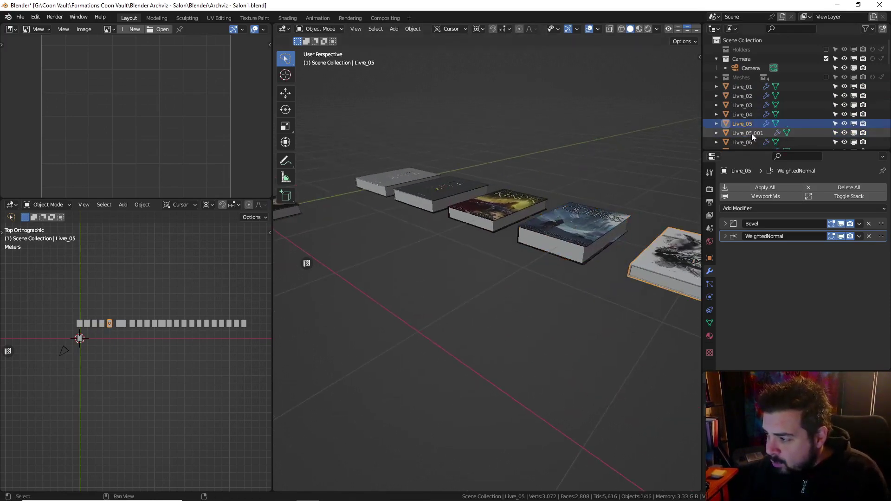
pyautogui.keyDown('ctrl'); pyautogui.click(752, 133); pyautogui.keyUp('ctrl')
pyautogui.hotkey('ctrl', 'j')
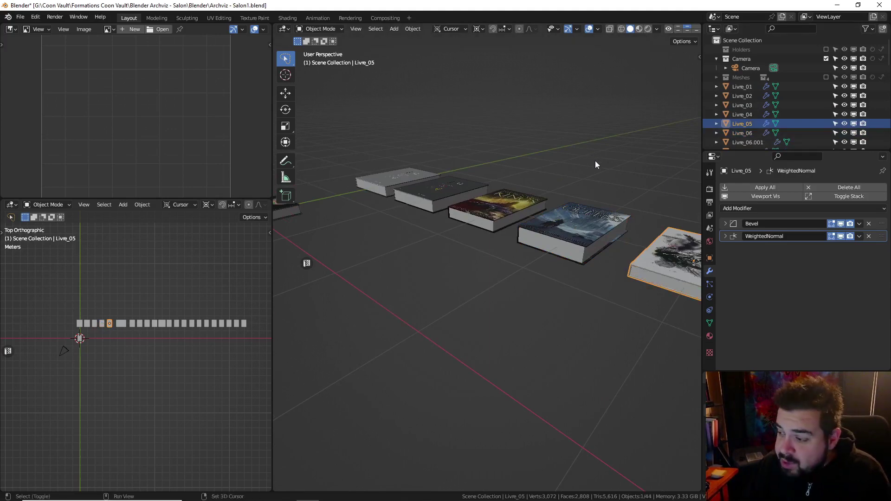
pyautogui.press('KP_Decimal')
pyautogui.click(751, 135)
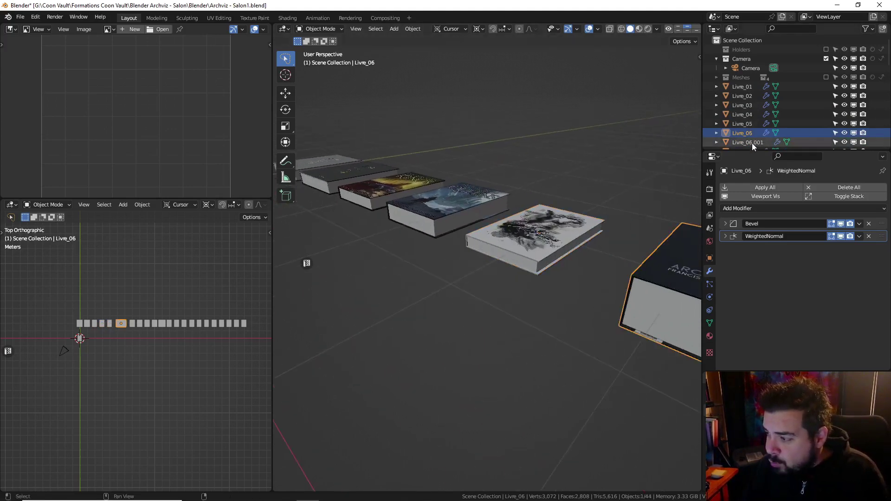
pyautogui.keyDown('ctrl'); pyautogui.click(752, 143); pyautogui.keyUp('ctrl')
pyautogui.hotkey('ctrl', 'j')
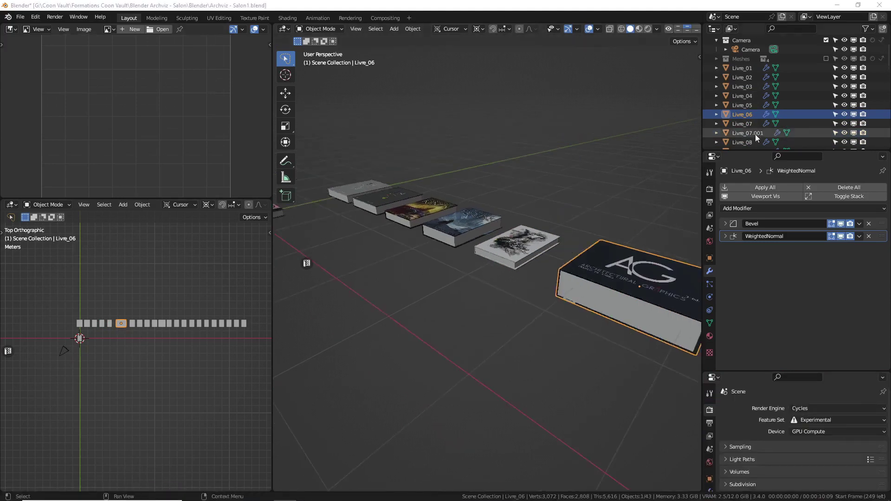
# Join the matching pages object into each of the covers Livre_07 to Livre_12, one book after another
pyautogui.click(753, 126)
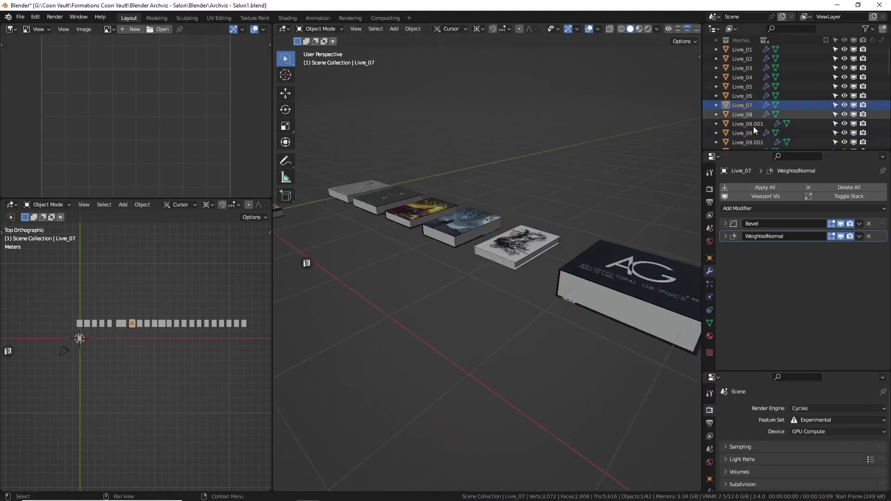
pyautogui.press('KP_Decimal')
pyautogui.click(749, 121)
pyautogui.hotkey('ctrl', 'j')
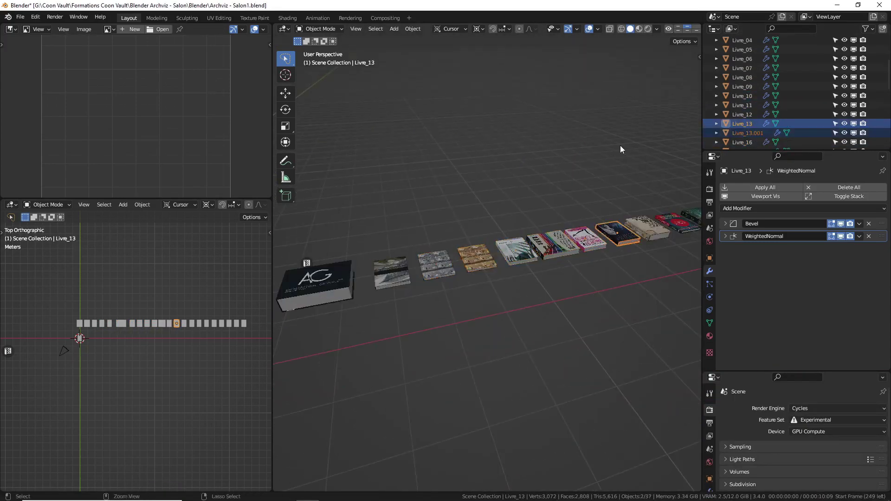
# Join the matching pages object into each remaining cover from Livre_13 to Livre_27
pyautogui.click(748, 112)
pyautogui.hotkey('ctrl', 'j')
pyautogui.hotkey('ctrl', 'j')
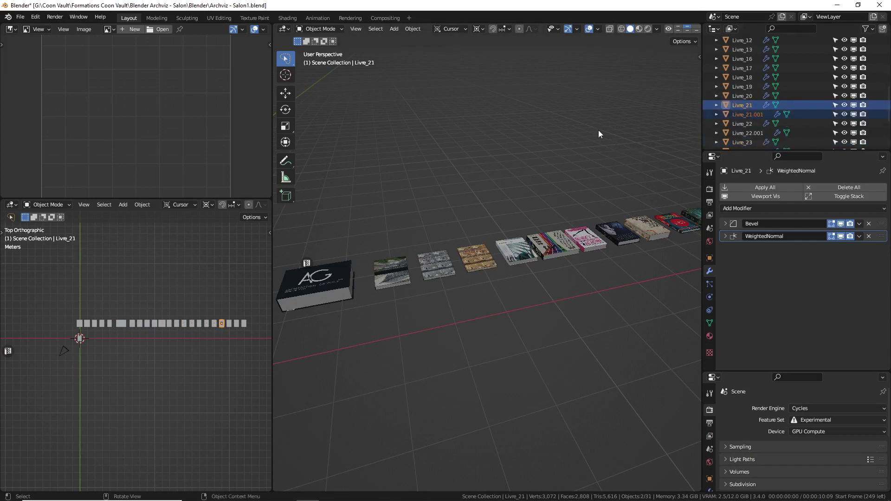
pyautogui.click(750, 134)
pyautogui.hotkey('ctrl', 'j')
pyautogui.hotkey('ctrl', 'z')
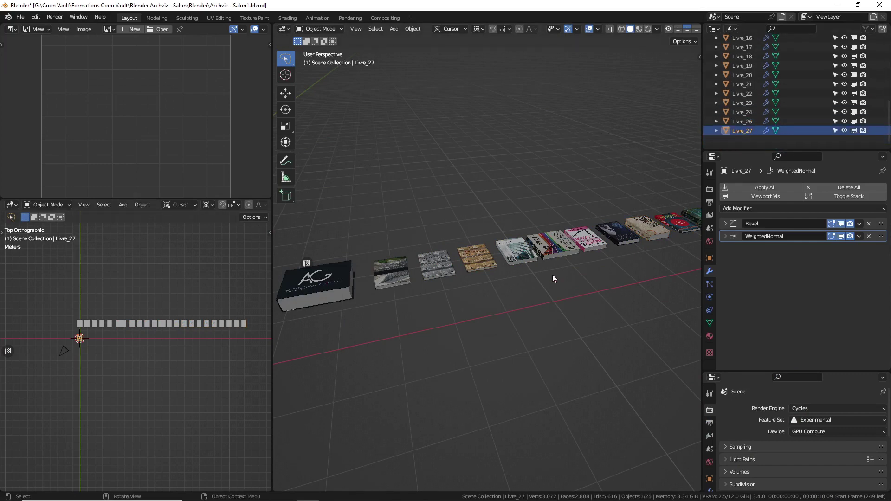
# Select all objects, apply their rotation and scale, and set their origins to geometry
pyautogui.press('a')
pyautogui.click(529, 193)
pyautogui.rightClick(528, 193)
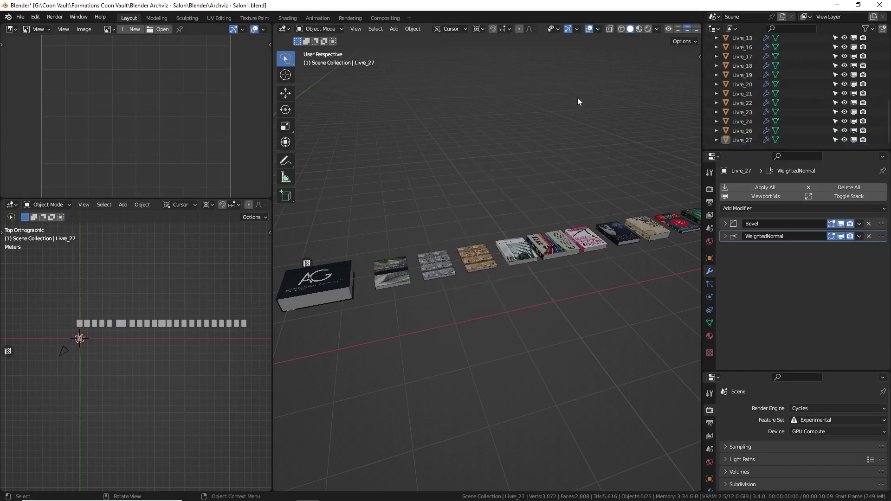
pyautogui.press('a')
pyautogui.click(549, 148)
pyautogui.press('q')
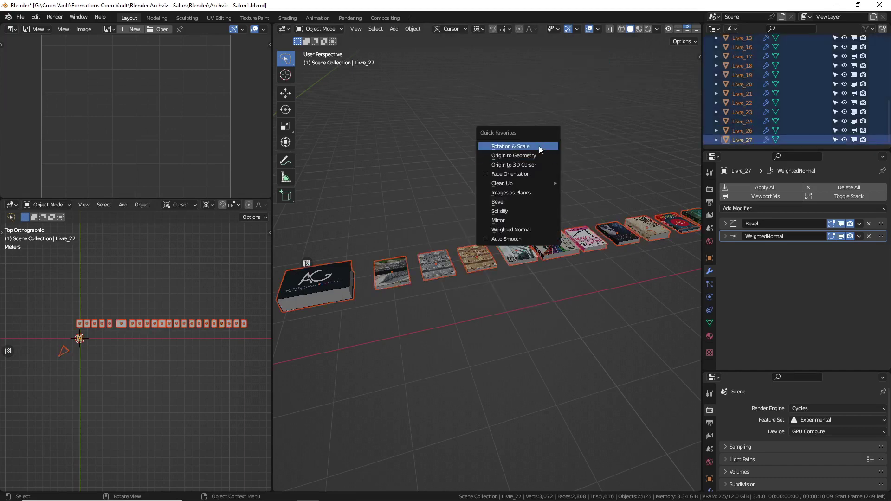
pyautogui.click(539, 146)
pyautogui.press('q')
pyautogui.click(532, 156)
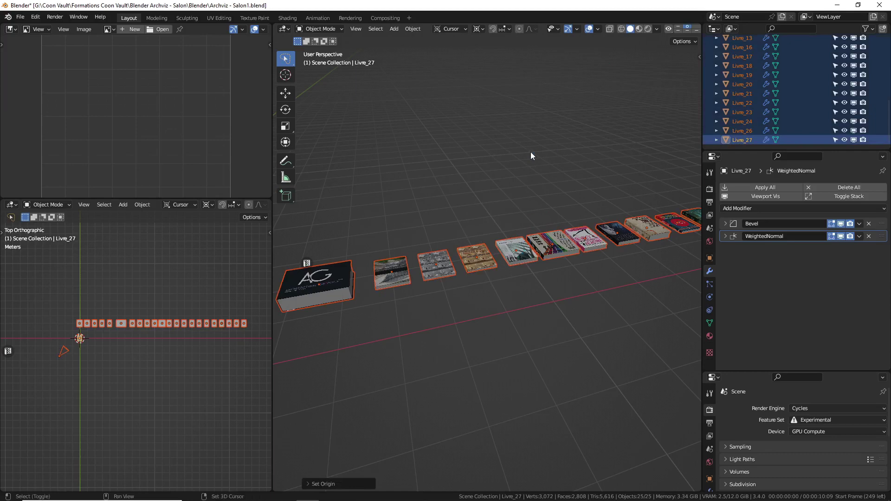
# Try to snap the whole selection, camera included, to the 3D cursor at the world origin
pyautogui.hotkey('shift', 'c')
pyautogui.hotkey('shift', 's')
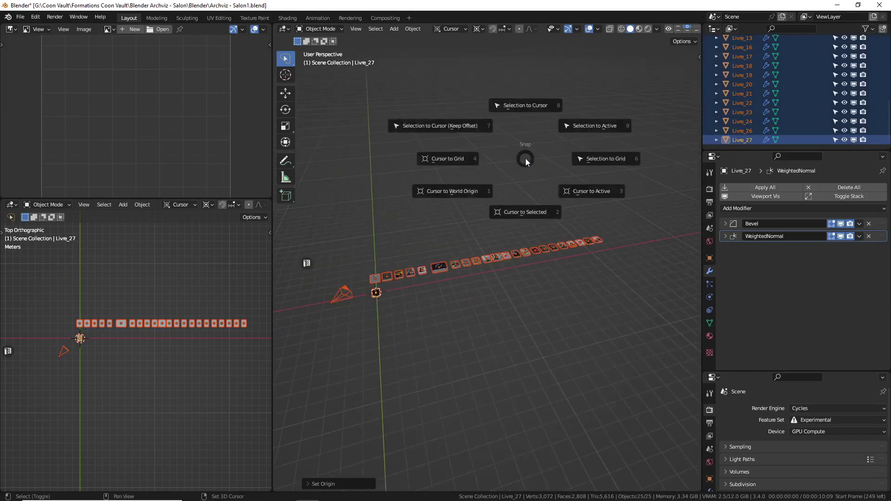
pyautogui.click(526, 120)
pyautogui.keyDown('shift'); pyautogui.moveTo(431, 237); pyautogui.dragTo(459, 230, button='middle'); pyautogui.keyUp('shift')
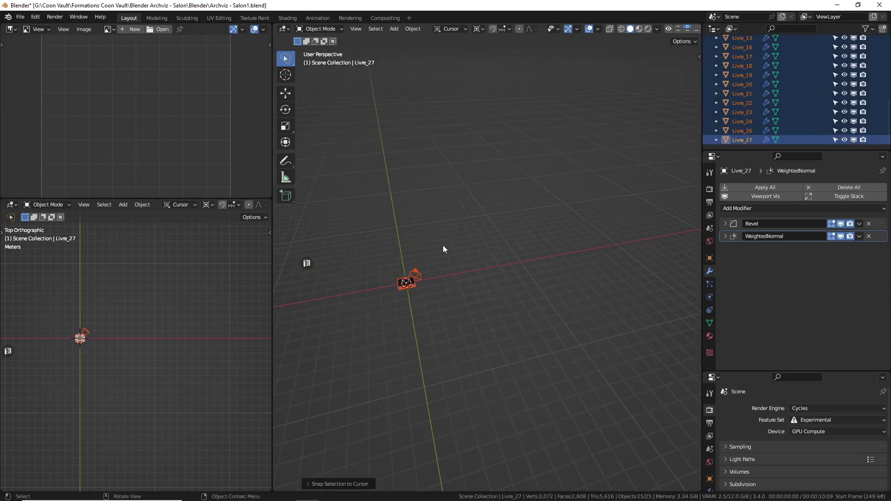
pyautogui.hotkey('ctrl', 'z')
# Make the Camera object unselectable
pyautogui.click(370, 276)
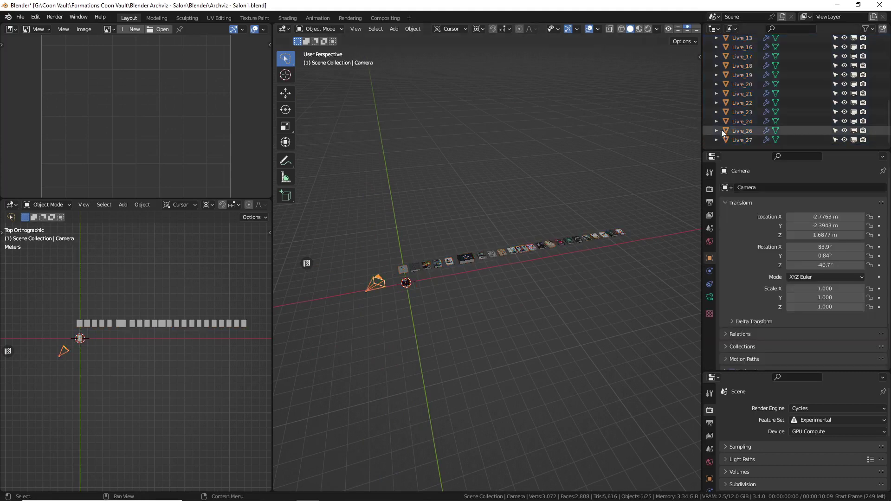
pyautogui.scroll(8, 754, 111)
pyautogui.click(835, 68)
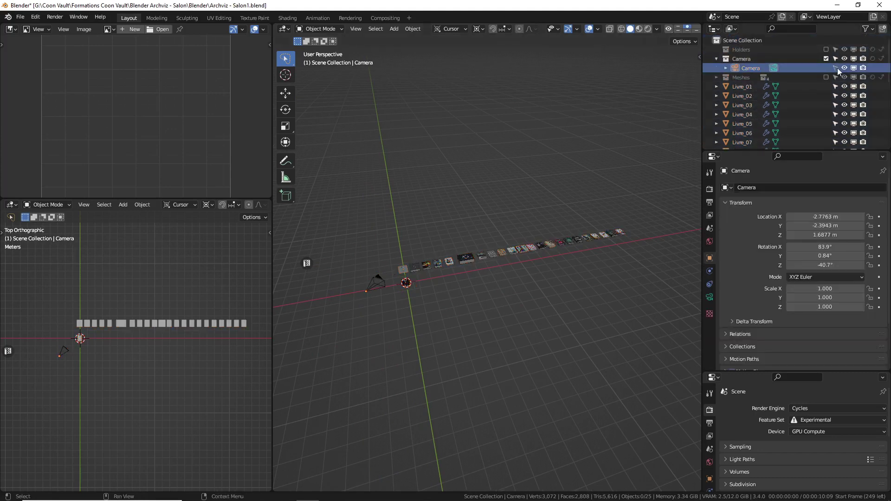
# Select all books from Livre_01 to Livre_27, apply their rotation and scale, and set their origins to geometry
pyautogui.click(739, 87)
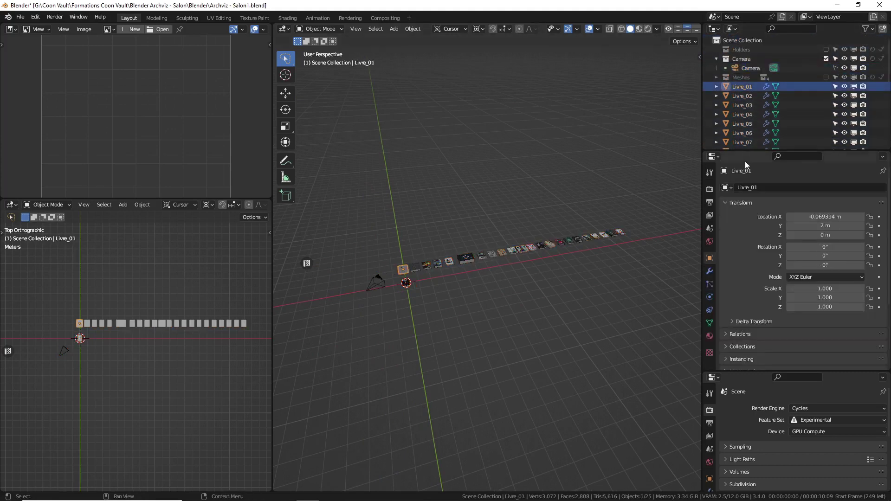
pyautogui.scroll(-8, 751, 132)
pyautogui.keyDown('shift'); pyautogui.click(749, 141); pyautogui.keyUp('shift')
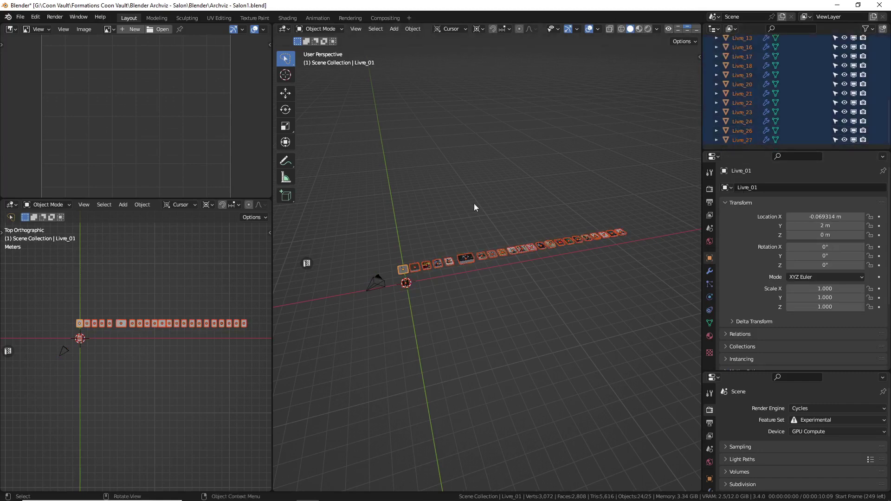
pyautogui.hotkey('ctrl', 'a')
pyautogui.click(468, 195)
pyautogui.hotkey('ctrl', 'a')
pyautogui.click(459, 207)
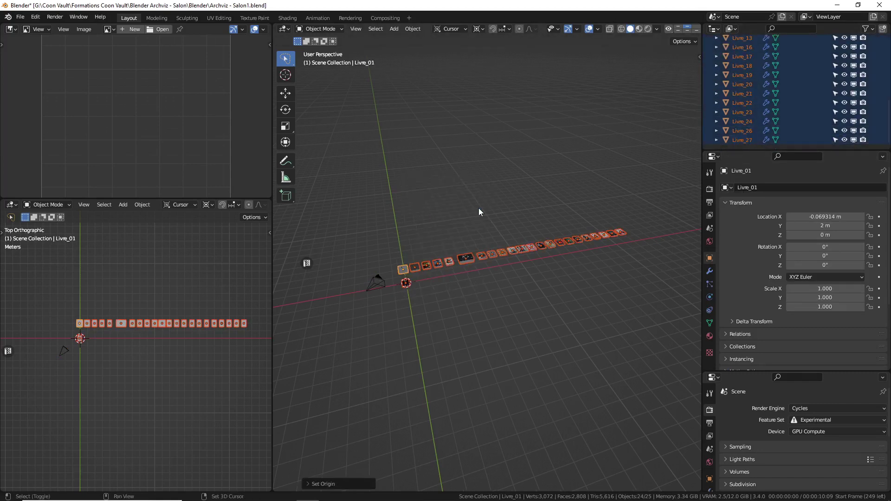
# Snap all selected books to the 3D cursor at the world origin
pyautogui.hotkey('shift', 's')
pyautogui.click(469, 183)
pyautogui.press('KP_Decimal')
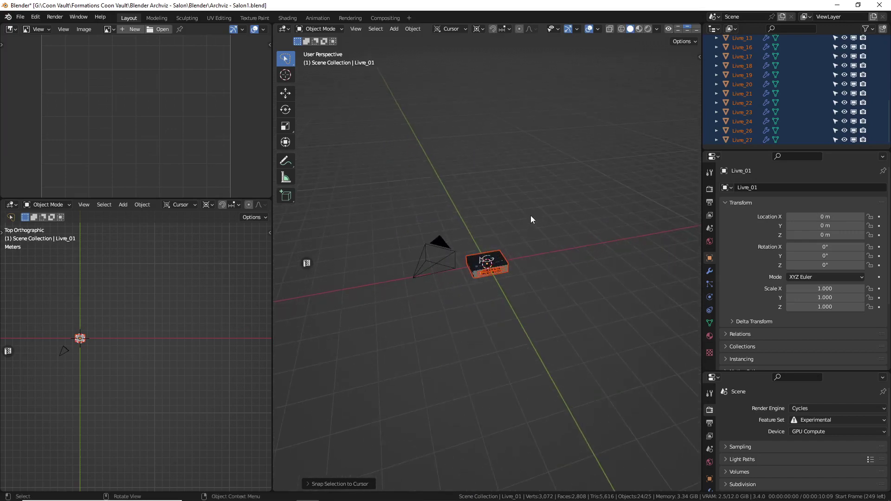
# Rotate all books 90° around X and 90° around Z so they stand upright
pyautogui.write('r')
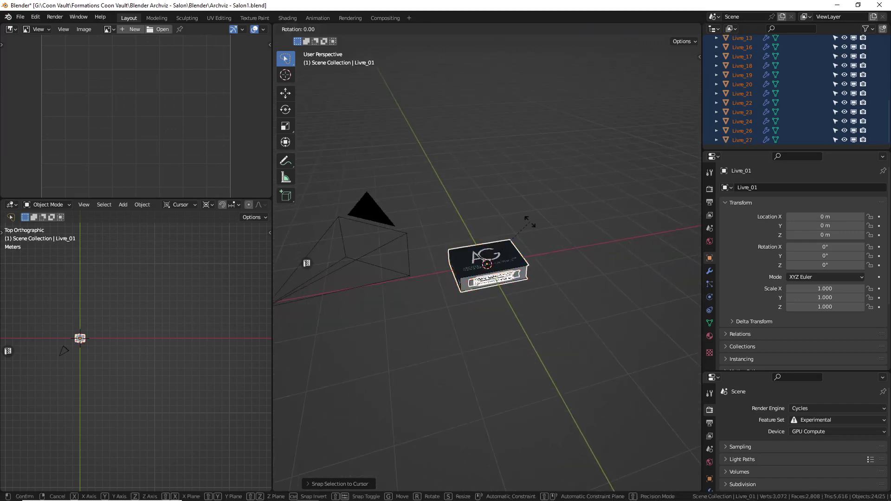
pyautogui.write('x90')
pyautogui.press('Return')
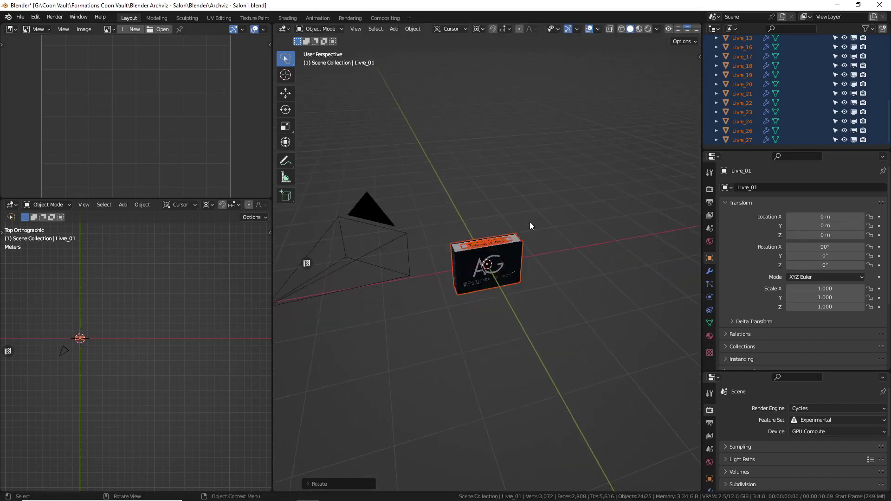
pyautogui.write('rz90')
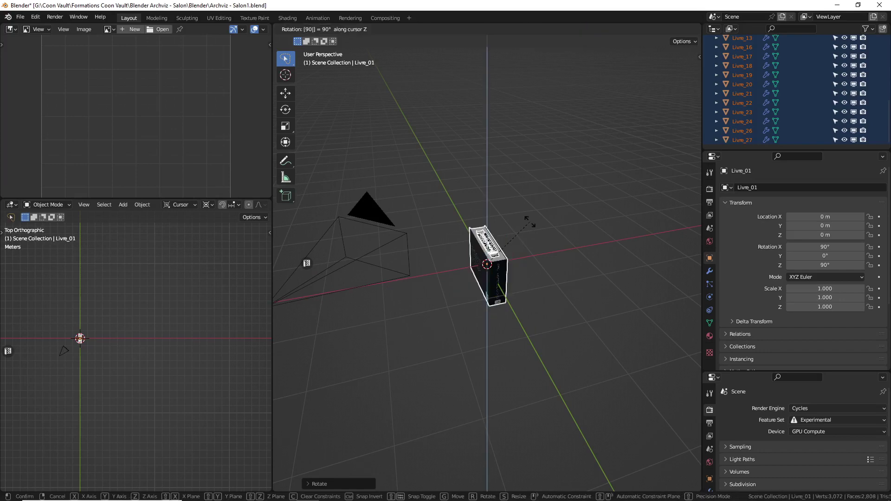
pyautogui.press('Return')
# Add a plane mesh at the world origin
pyautogui.moveTo(515, 315); pyautogui.dragTo(518, 285, button='middle')
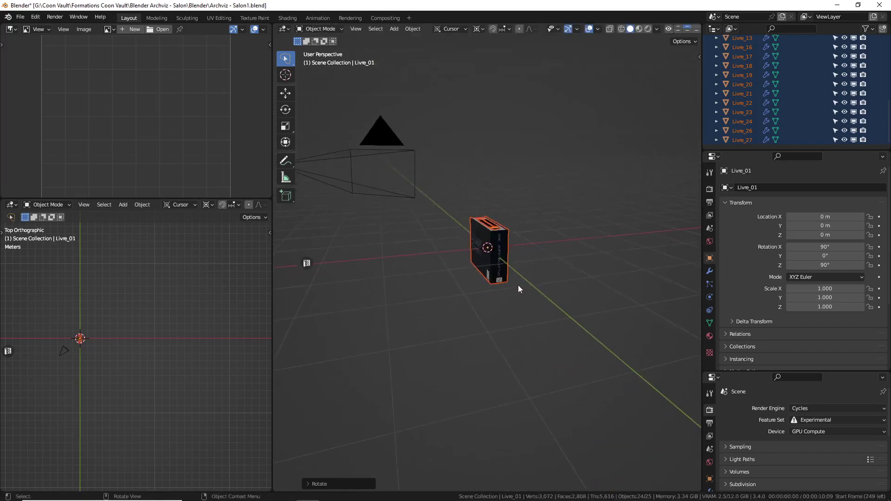
pyautogui.hotkey('shift', 'a')
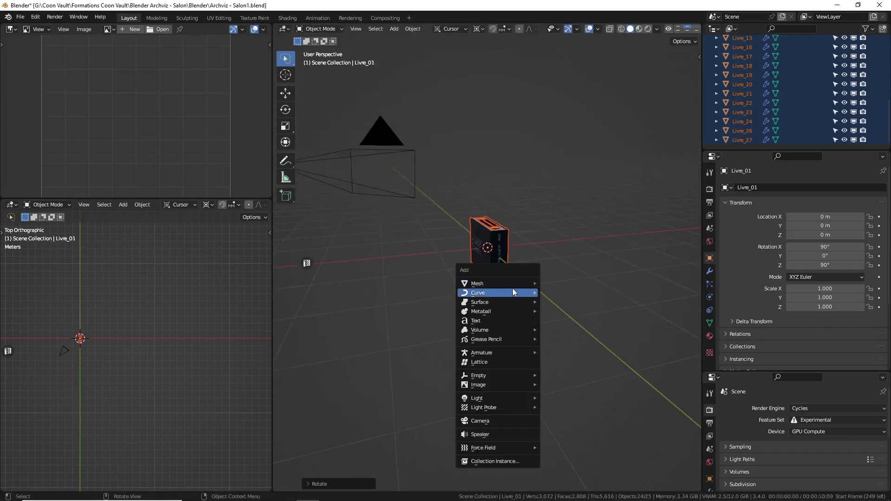
pyautogui.moveTo(528, 285)
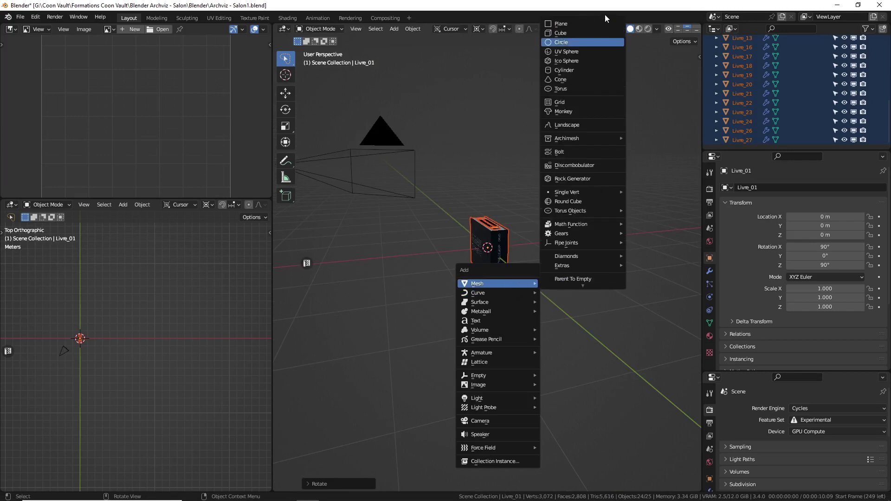
pyautogui.click(588, 24)
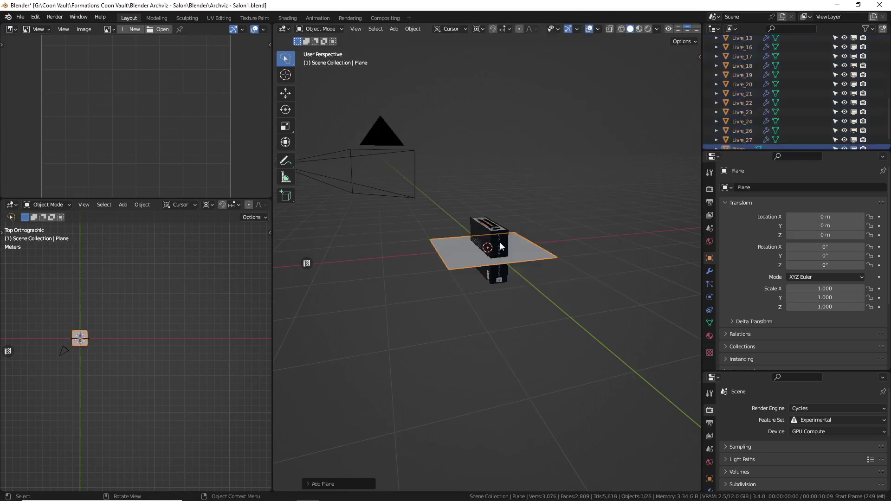
# Select all books with Livre_01 as the active object and raise them about 1.758 m along Z above the plane
pyautogui.click(753, 139)
pyautogui.scroll(6, 756, 132)
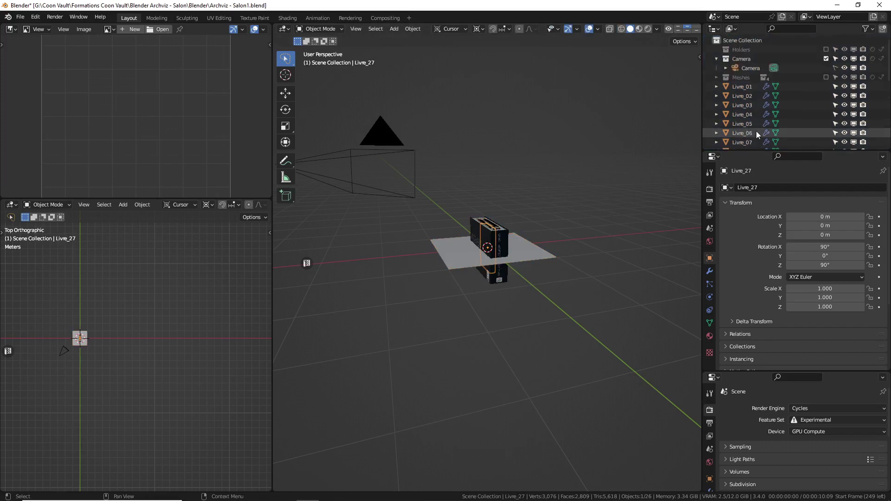
pyautogui.keyDown('shift'); pyautogui.click(749, 87); pyautogui.keyUp('shift')
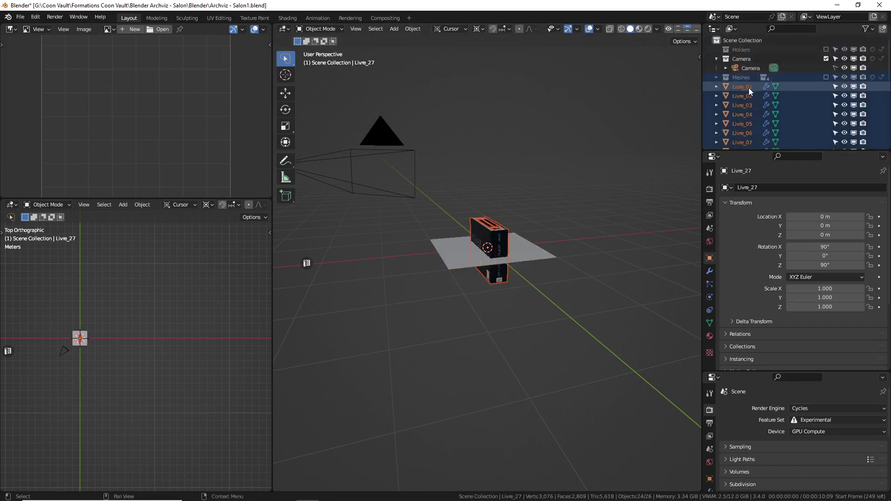
pyautogui.keyDown('ctrl'); pyautogui.click(748, 88); pyautogui.keyUp('ctrl')
pyautogui.scroll(-7, 754, 91)
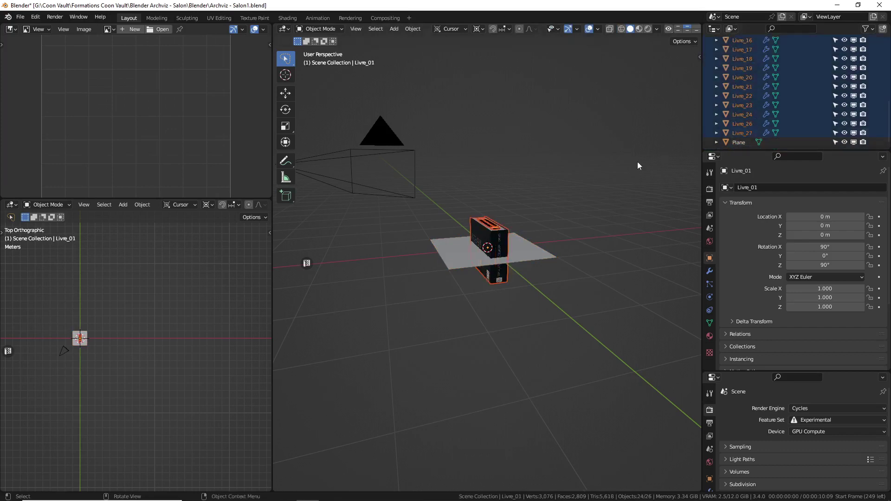
pyautogui.press('g')
pyautogui.press('z')
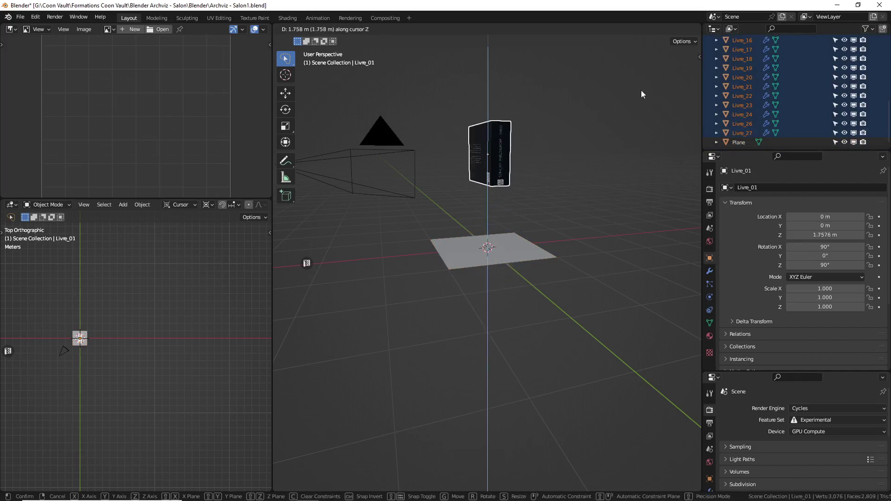
pyautogui.click(638, 93)
# Select only Livre_01, and set the transform pivot point to Median Point and the orientation to Global
pyautogui.scroll(5, 542, 183)
pyautogui.scroll(-6, 624, 180)
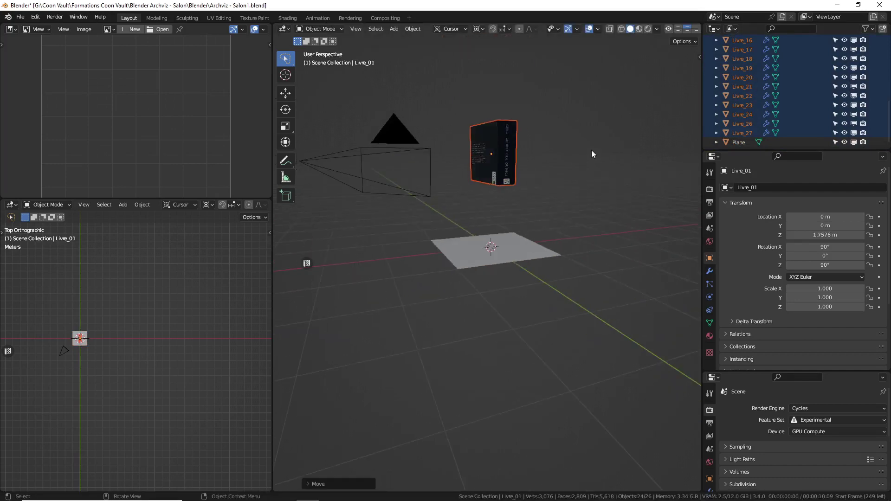
pyautogui.scroll(5, 734, 91)
pyautogui.scroll(5, 734, 92)
pyautogui.click(745, 86)
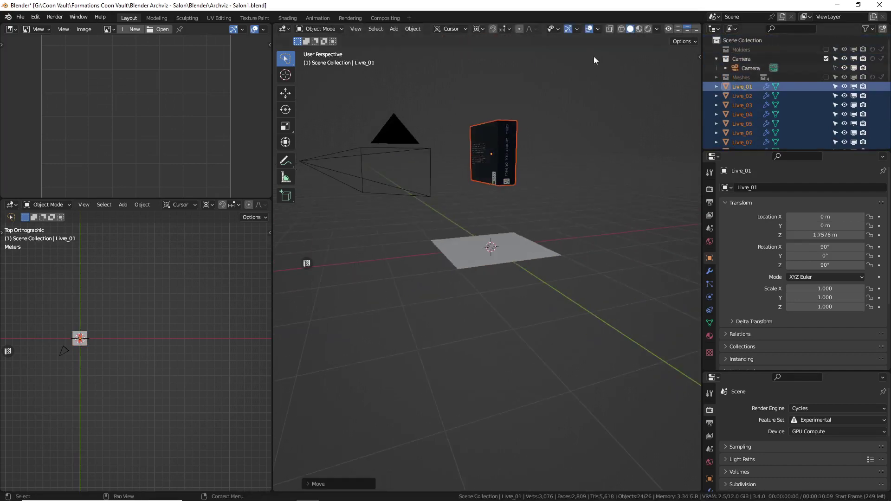
pyautogui.click(479, 29)
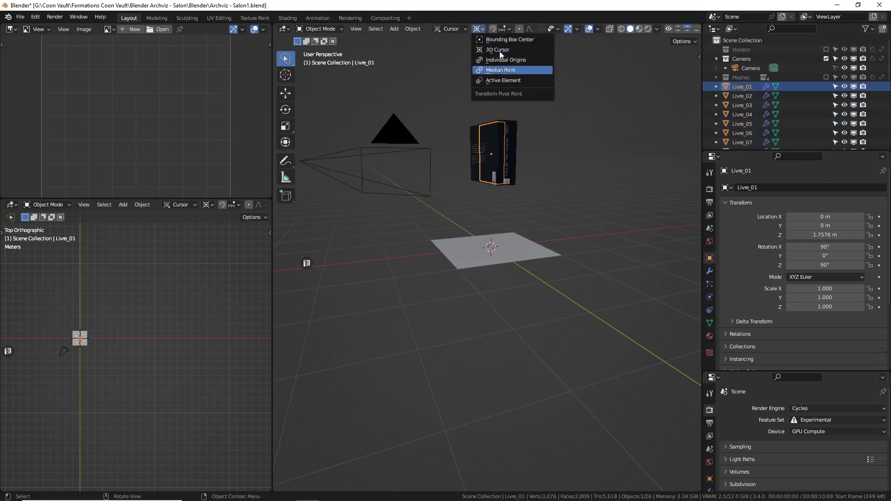
pyautogui.click(501, 65)
pyautogui.click(456, 29)
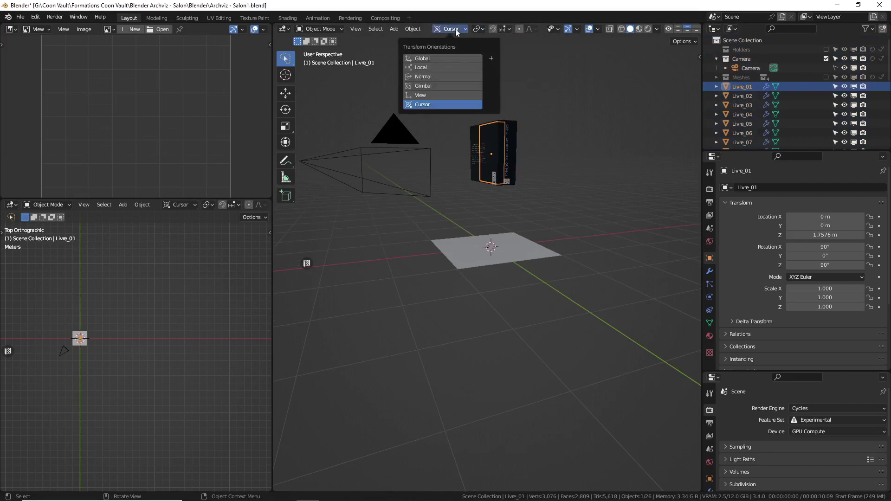
pyautogui.click(443, 56)
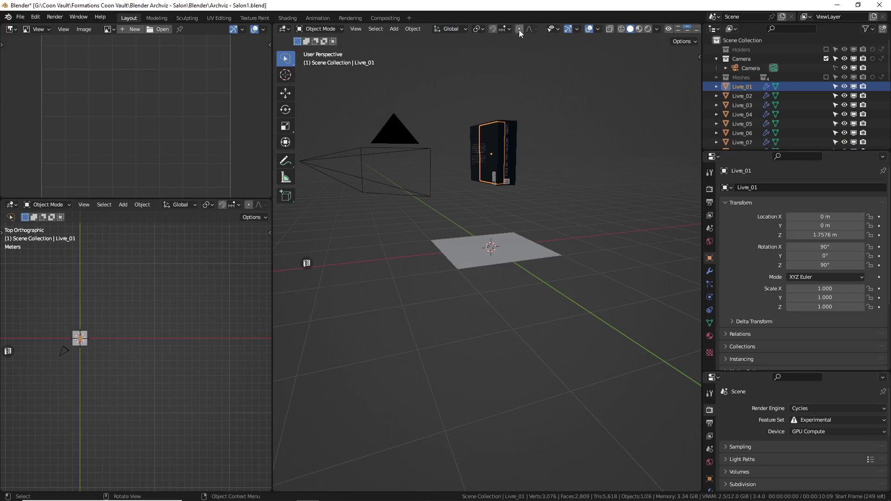
# Set the snap target to Face Project
pyautogui.click(502, 30)
pyautogui.click(481, 74)
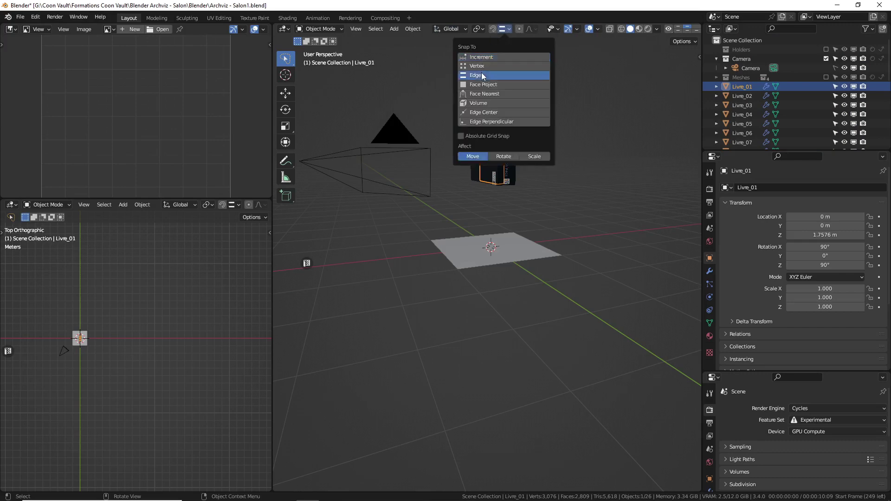
pyautogui.click(487, 83)
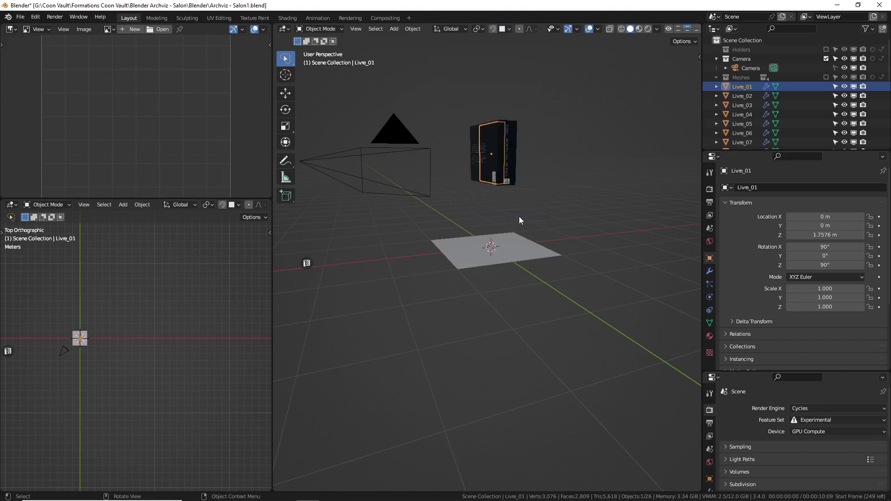
pyautogui.press('g')
pyautogui.press('z')
pyautogui.rightClick(500, 247)
# Enable snapping and lower Livre_01 along Z so it rests on the plane, at a Z location of 0.5 m
pyautogui.click(494, 29)
pyautogui.moveTo(510, 139); pyautogui.dragTo(505, 246, button='middle')
pyautogui.press('g')
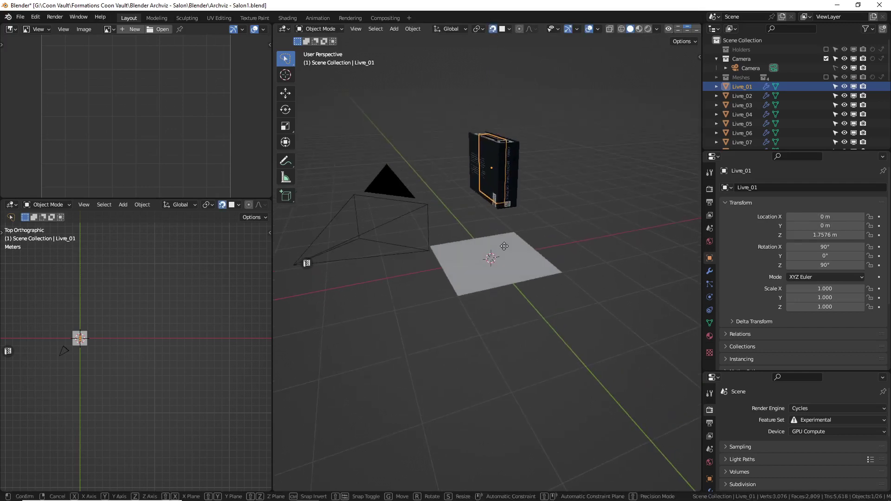
pyautogui.click(491, 251)
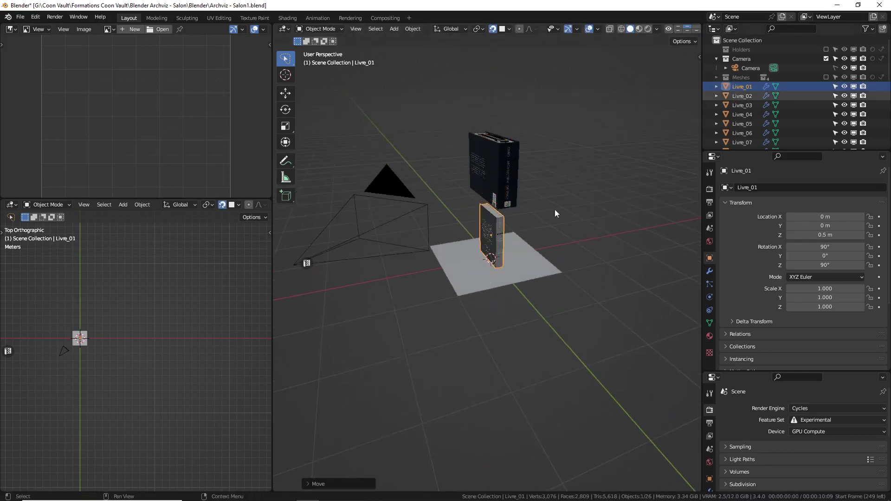
# Lower Livre_02 and Livre_03 individually along Z onto the plane, each to a Z location of 0.5 m
pyautogui.press('g')
pyautogui.press('z')
pyautogui.rightClick(509, 259)
pyautogui.click(741, 95)
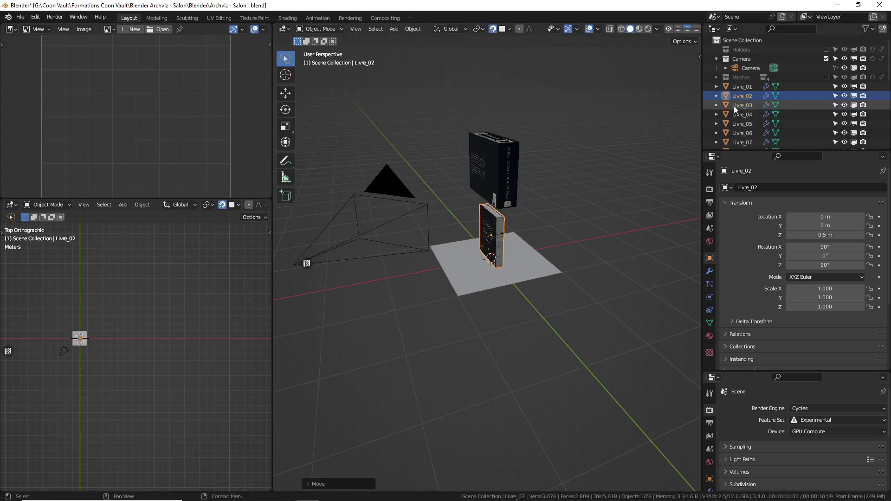
pyautogui.press('g')
pyautogui.press('z')
pyautogui.press('Escape')
pyautogui.click(749, 106)
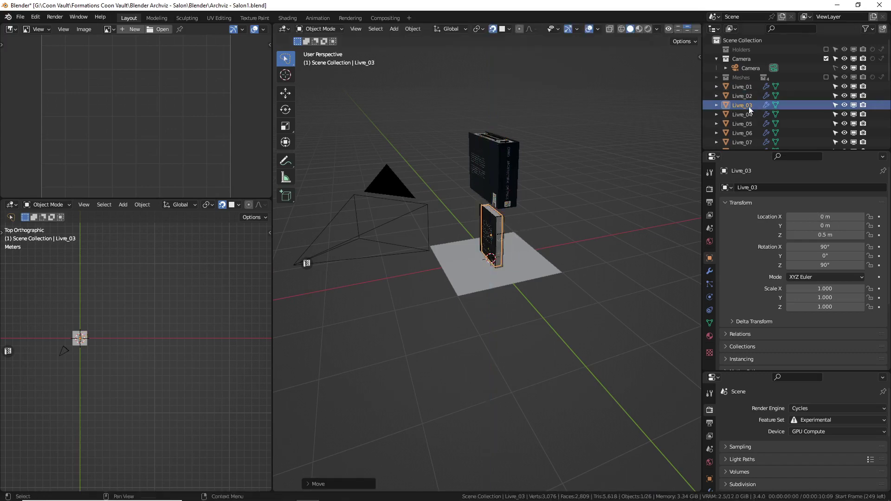
pyautogui.press('g')
pyautogui.press('z')
pyautogui.press('Escape')
# Lower Livre_04 and Livre_05 individually along Z onto the plane, each to a Z location of 0.5 m
pyautogui.click(739, 113)
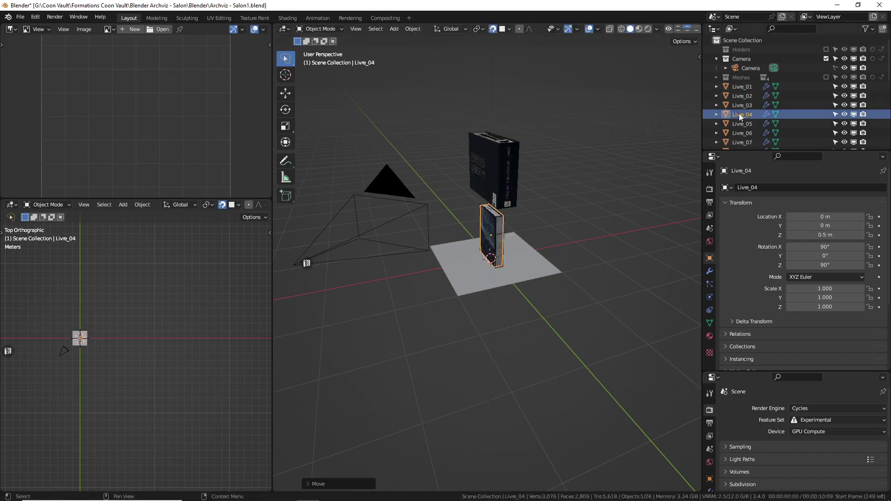
pyautogui.click(742, 123)
pyautogui.press('g')
pyautogui.press('z')
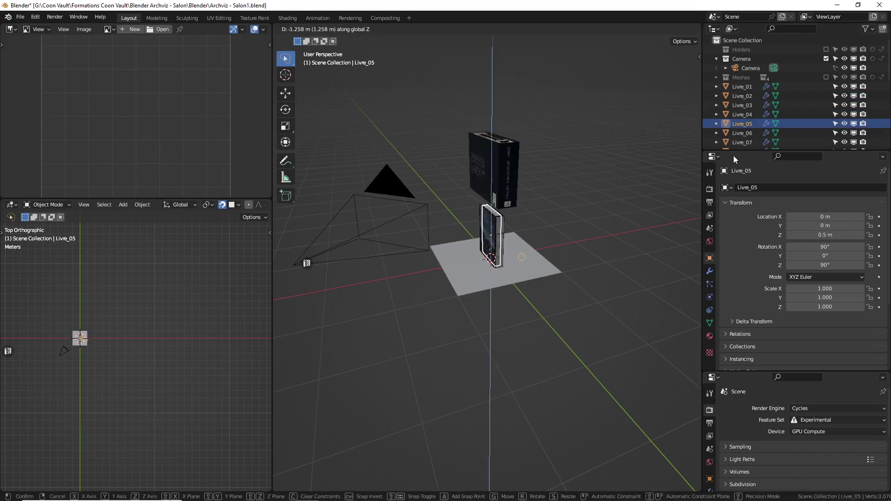
pyautogui.press('Escape')
# Lower Livre_06 and Livre_07 individually along Z onto the plane, each to a Z location of 0.5 m
pyautogui.click(742, 133)
pyautogui.press('g')
pyautogui.press('z')
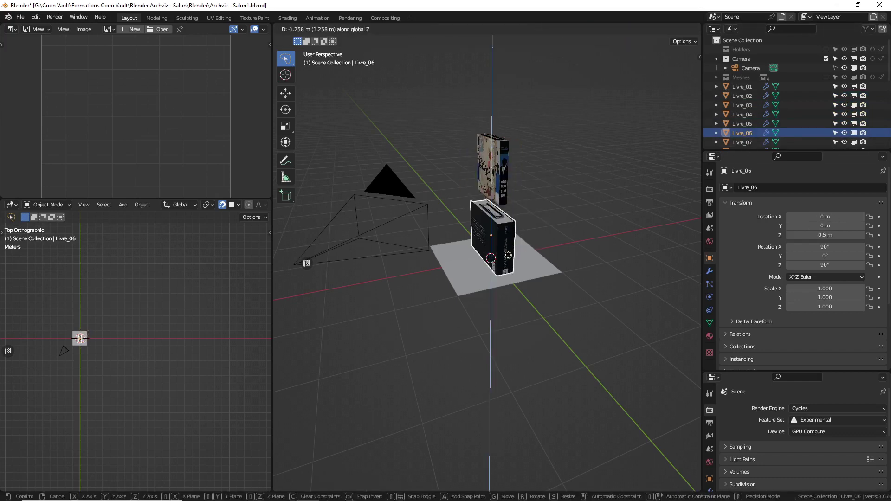
pyautogui.press('Escape')
pyautogui.click(742, 142)
pyautogui.press('g')
pyautogui.press('z')
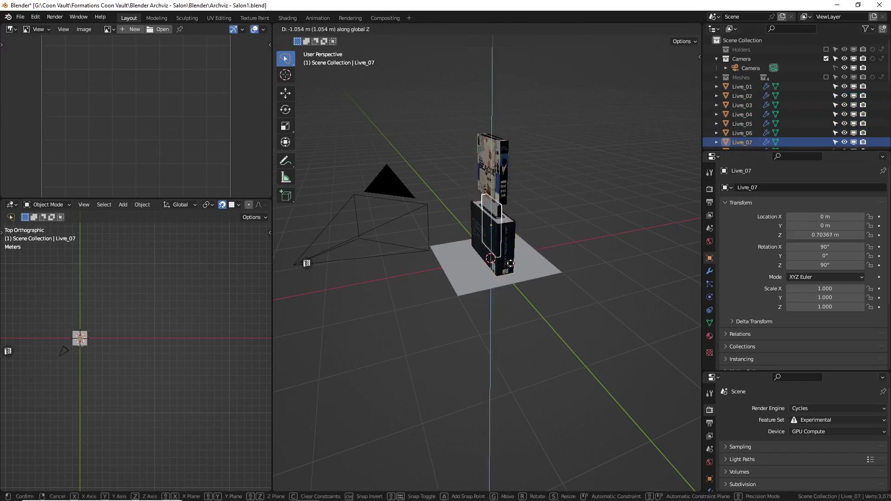
pyautogui.click(507, 283)
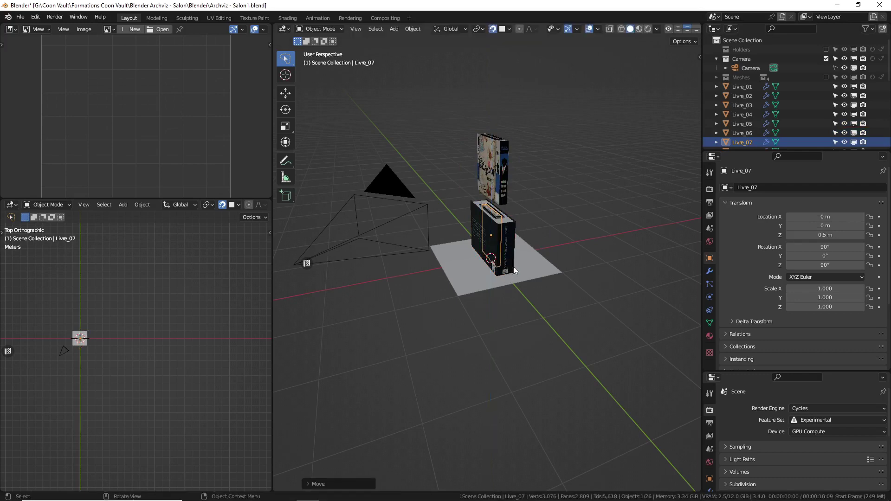
# Lower Livre_08 and Livre_09 individually along Z onto the plane, each to a Z location of 0.5 m
pyautogui.scroll(-2, 752, 111)
pyautogui.click(737, 131)
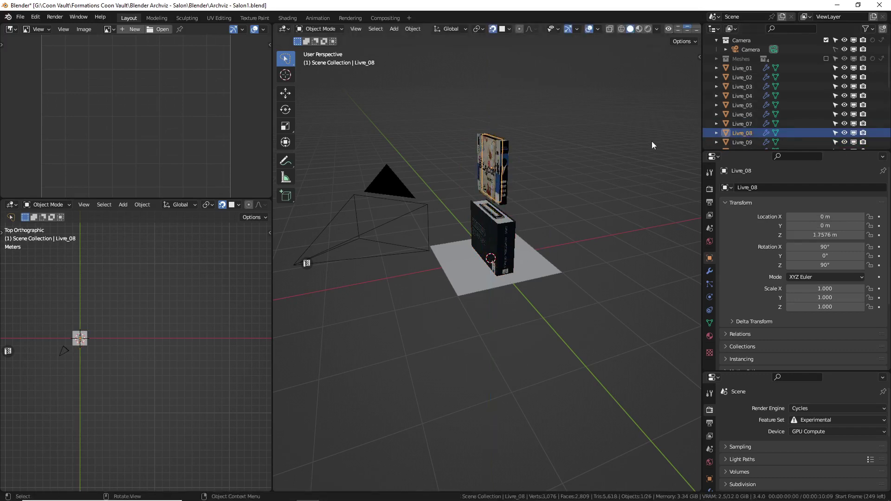
pyautogui.write('gz0.5')
pyautogui.press('Return')
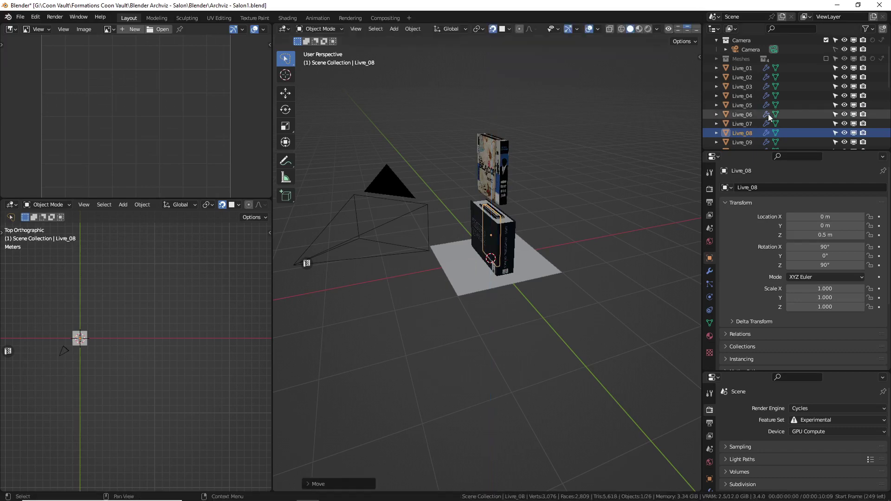
pyautogui.click(752, 142)
pyautogui.press('g')
pyautogui.press('z')
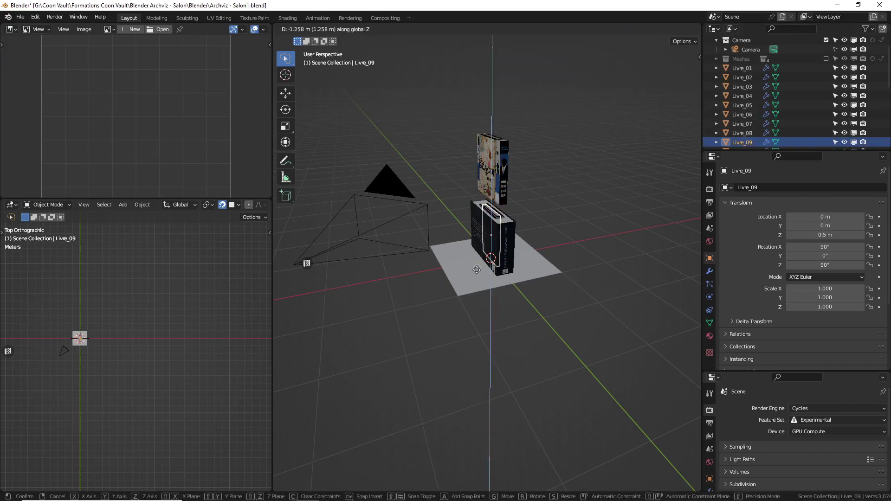
pyautogui.click(477, 269)
# Lower Livre_10 and Livre_11 individually along Z onto the plane, each to a Z location of 0.5 m
pyautogui.scroll(-2, 751, 116)
pyautogui.click(744, 115)
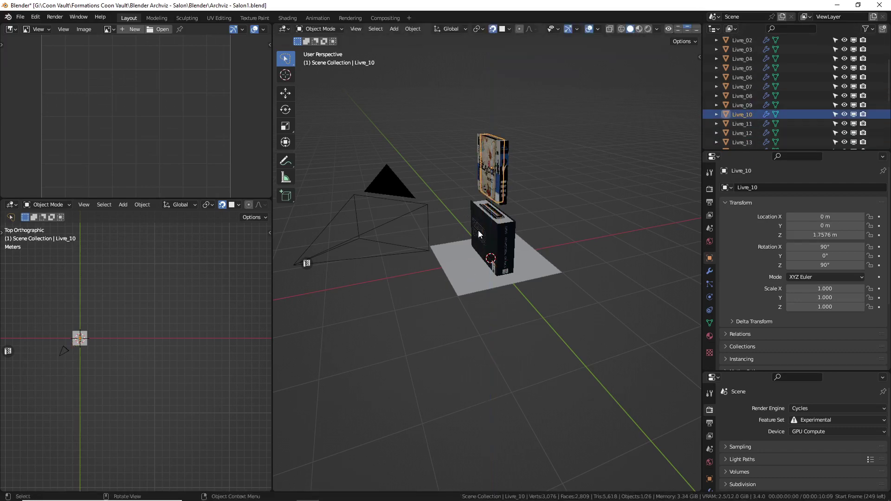
pyautogui.press('g')
pyautogui.press('z')
pyautogui.click(474, 278)
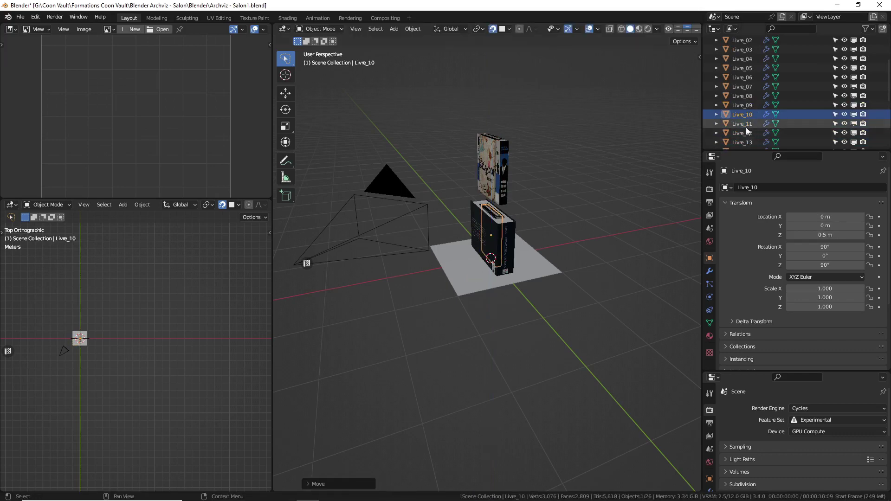
pyautogui.click(746, 125)
pyautogui.press('g')
pyautogui.press('z')
pyautogui.click(632, 214)
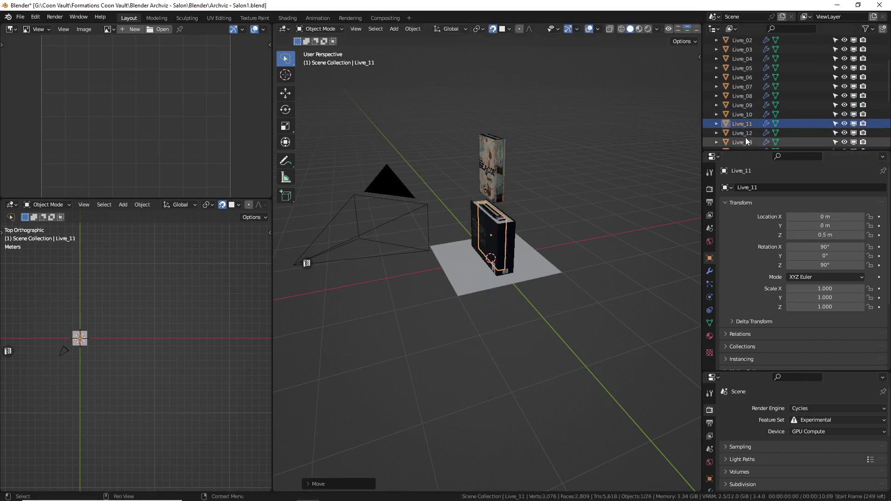
# Lower Livre_12 and Livre_13 individually along Z onto the plane, each to a Z location of 0.5 m
pyautogui.click(744, 134)
pyautogui.press('g')
pyautogui.press('z')
pyautogui.click(744, 144)
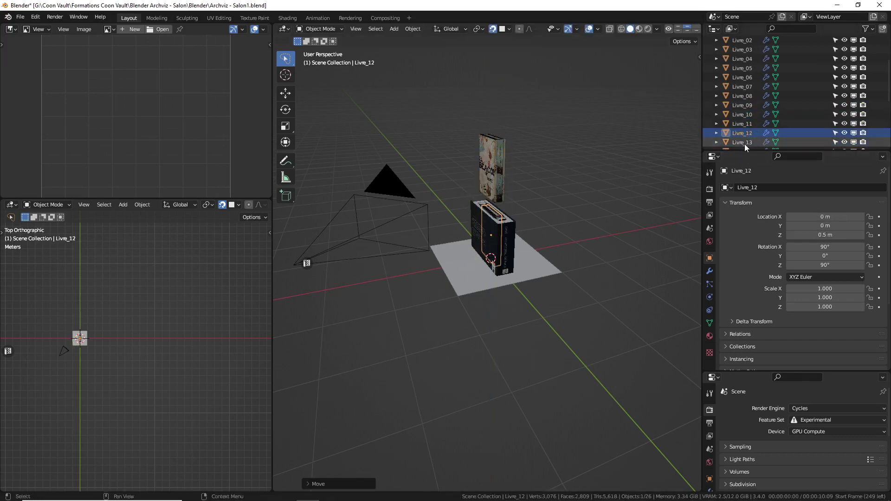
pyautogui.click(743, 143)
pyautogui.press('g')
pyautogui.press('z')
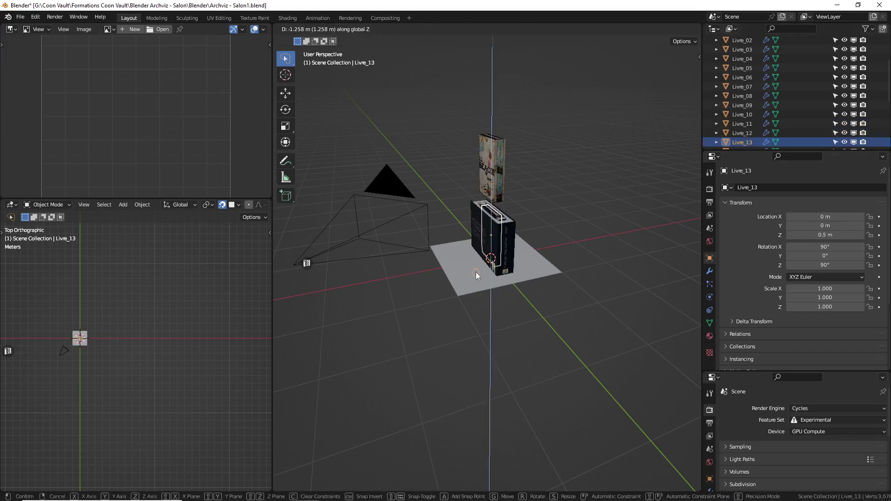
pyautogui.click(476, 275)
# Lower Livre_16 and Livre_17 individually along Z onto the plane, each to a Z location of 0.5 m
pyautogui.scroll(-5, 742, 110)
pyautogui.click(743, 95)
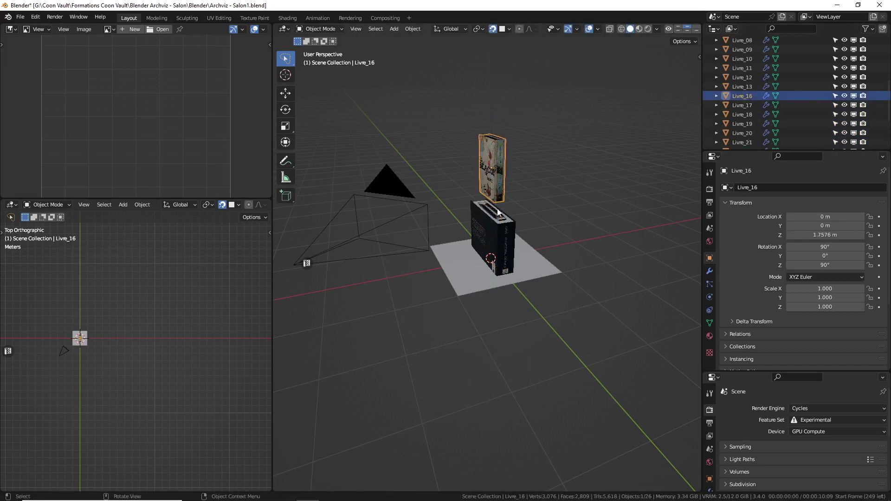
pyautogui.press('g')
pyautogui.press('z')
pyautogui.click(478, 275)
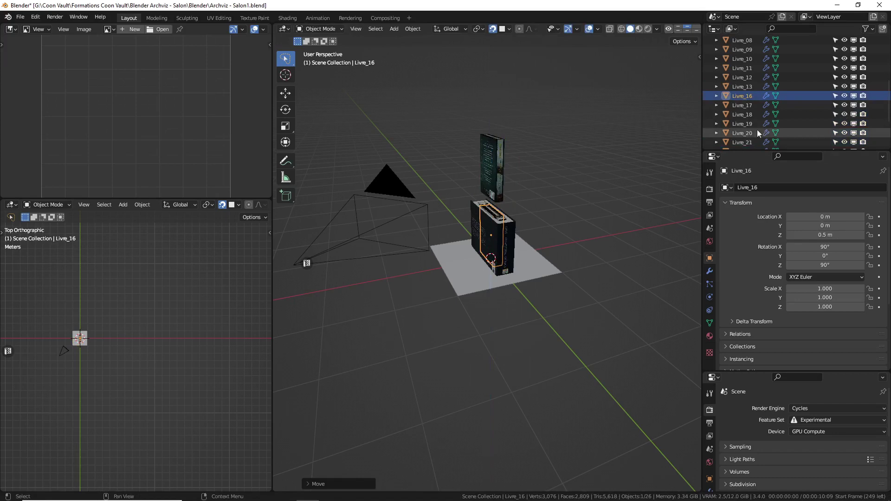
pyautogui.click(743, 105)
pyautogui.press('g')
pyautogui.press('z')
pyautogui.click(459, 281)
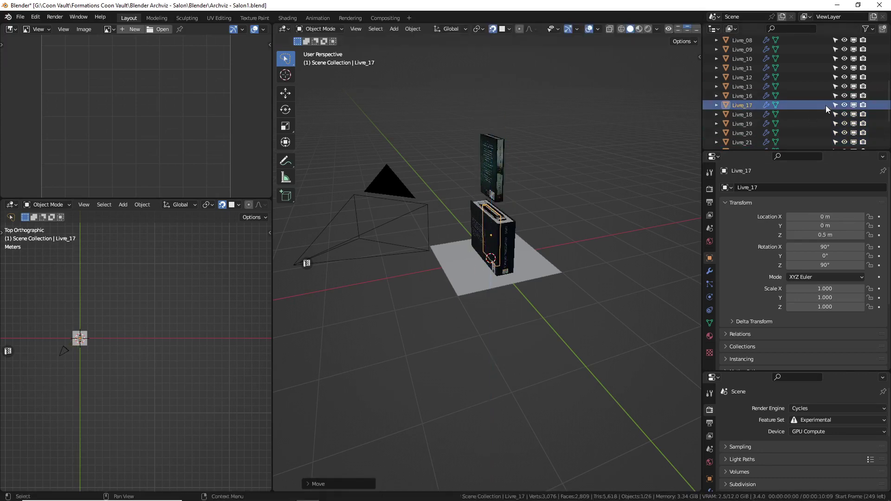
# Lower Livre_18 along Z so it snaps onto the plane, at a Z location of 0.5 m
pyautogui.click(745, 114)
pyautogui.press('g')
pyautogui.press('z')
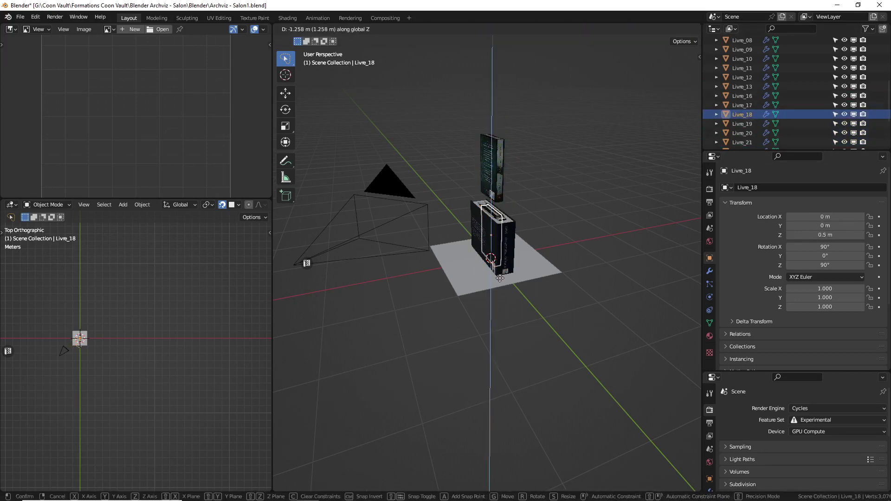
pyautogui.click(514, 251)
pyautogui.press('g')
pyautogui.press('z')
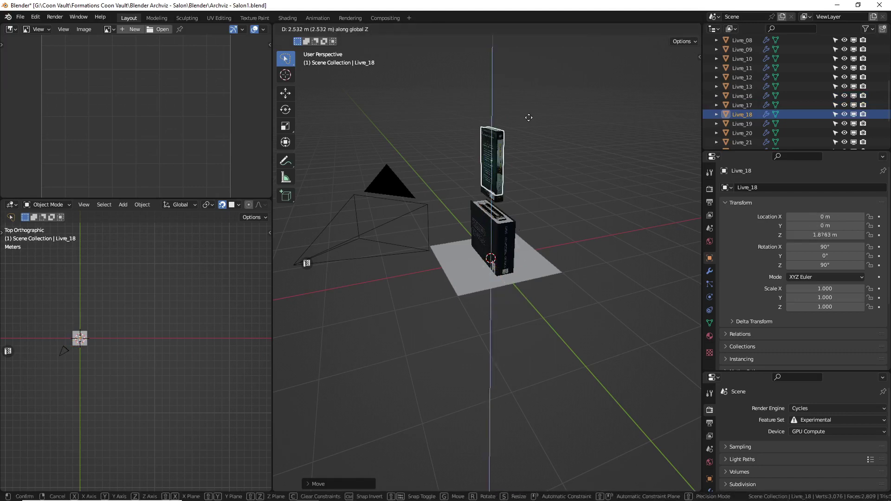
pyautogui.rightClick(787, 109)
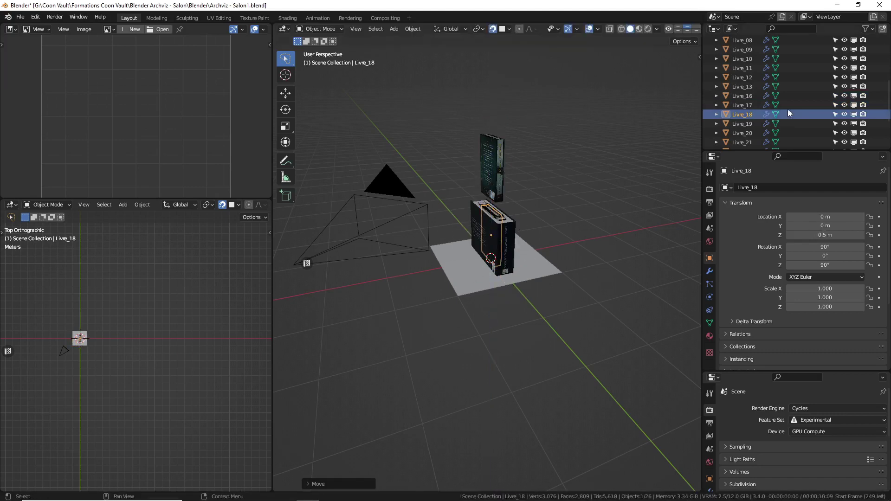
# Lower Livre_19 and Livre_20 individually along Z onto the plane, each to a Z location of 0.5 m
pyautogui.click(753, 125)
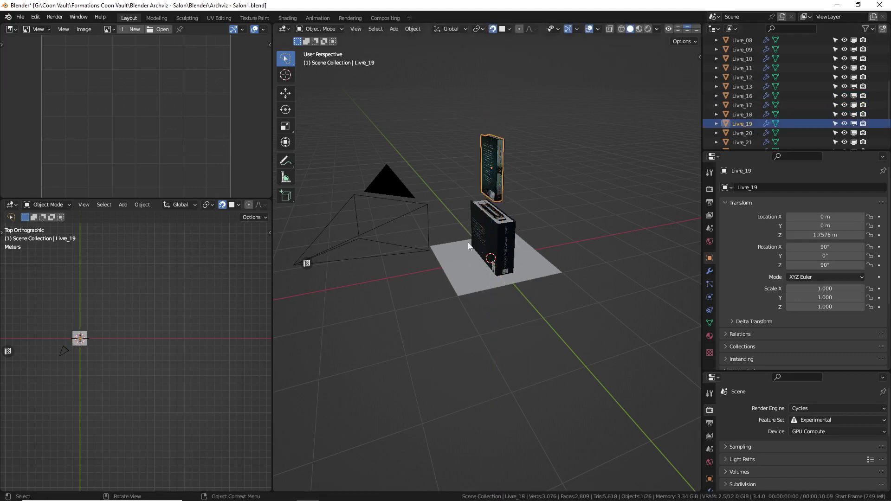
pyautogui.click(750, 134)
pyautogui.press('g')
pyautogui.press('z')
pyautogui.rightClick(558, 247)
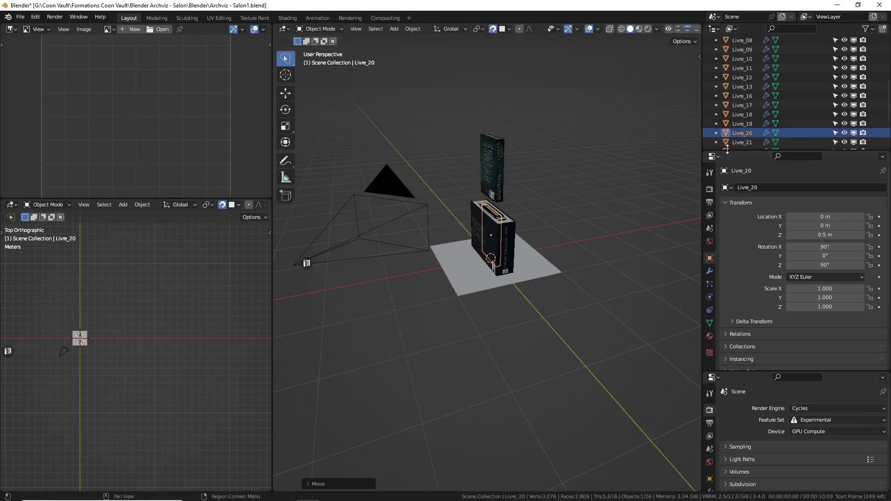
# Lower Livre_21 along Z so it rests on the plane, at a Z location of 0.5 m
pyautogui.click(742, 143)
pyautogui.write('gz')
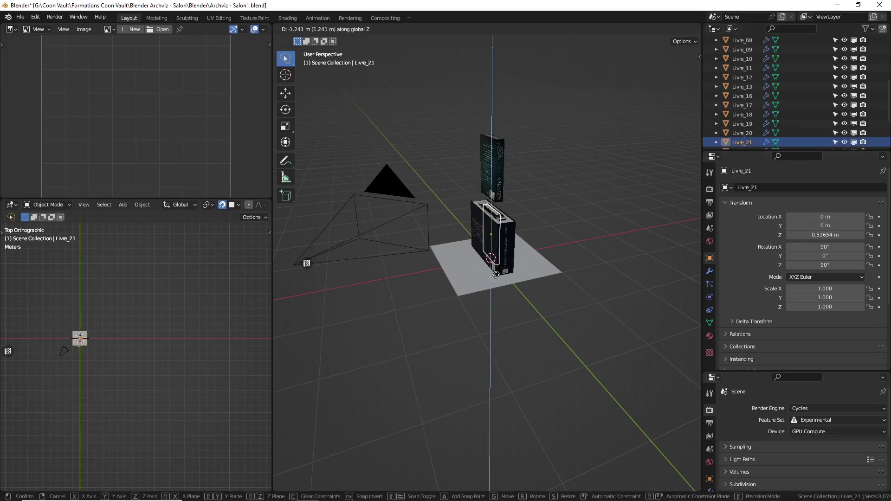
pyautogui.write('.5')
pyautogui.press('Return')
# Lower Livre_22 and Livre_23 individually along Z onto the plane, each to a Z location of 0.5 m
pyautogui.scroll(-2, 752, 117)
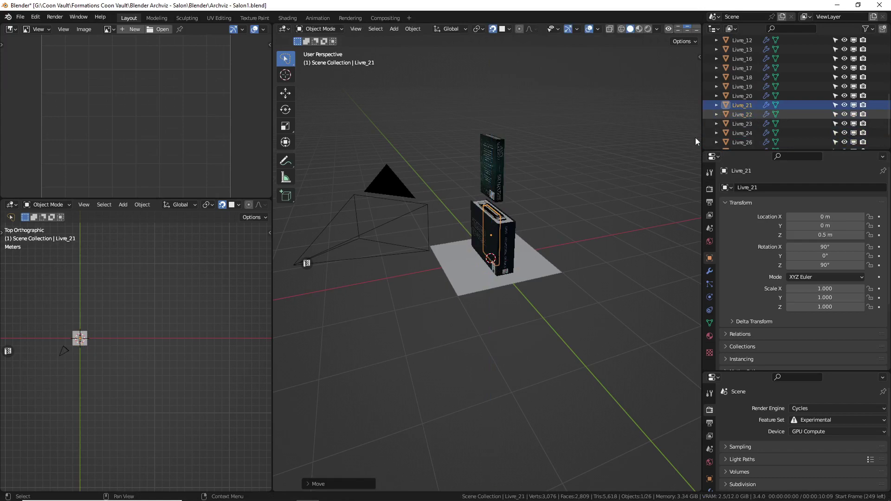
pyautogui.click(742, 115)
pyautogui.press('g')
pyautogui.press('z')
pyautogui.rightClick(712, 188)
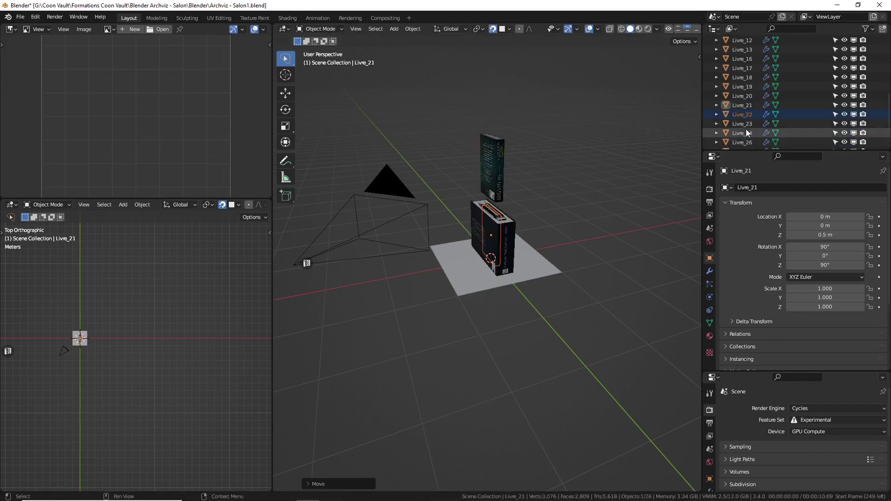
pyautogui.click(743, 123)
pyautogui.press('g')
pyautogui.press('z')
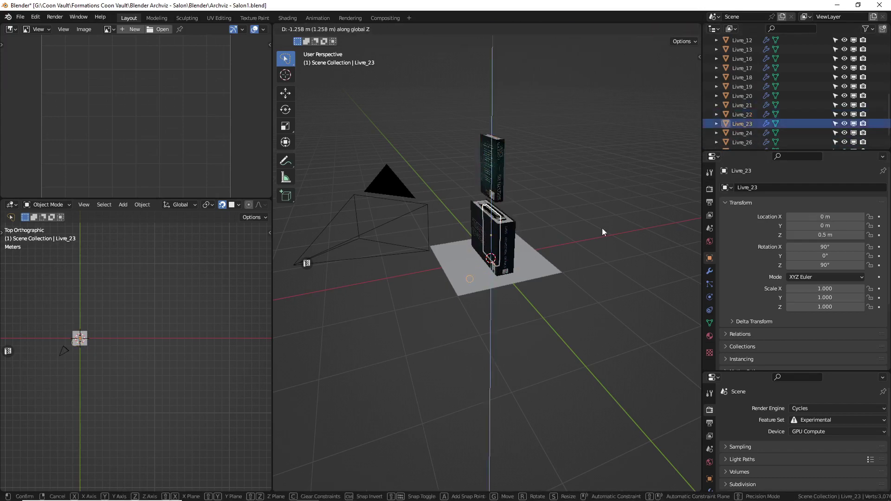
pyautogui.rightClick(602, 228)
# Lower Livre_24 and Livre_26 individually along Z onto the plane, each to a Z location of 0.5 m
pyautogui.click(743, 136)
pyautogui.press('g')
pyautogui.press('z')
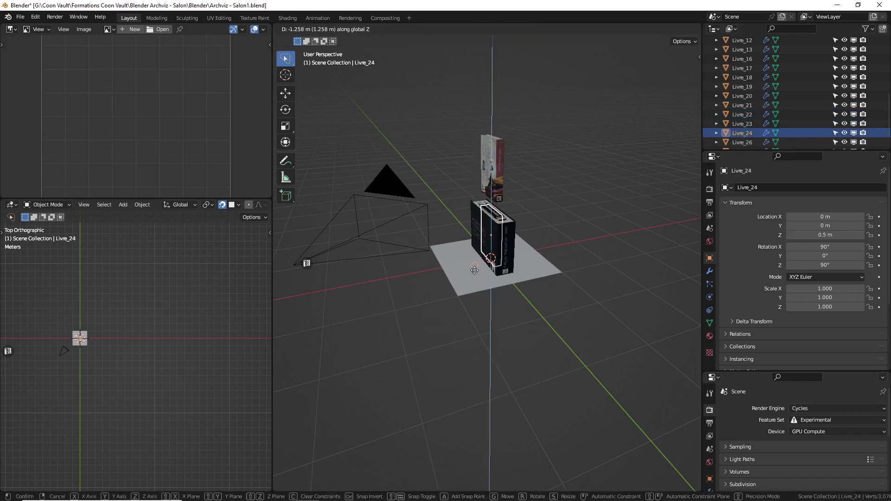
pyautogui.rightClick(554, 234)
pyautogui.click(745, 142)
pyautogui.press('g')
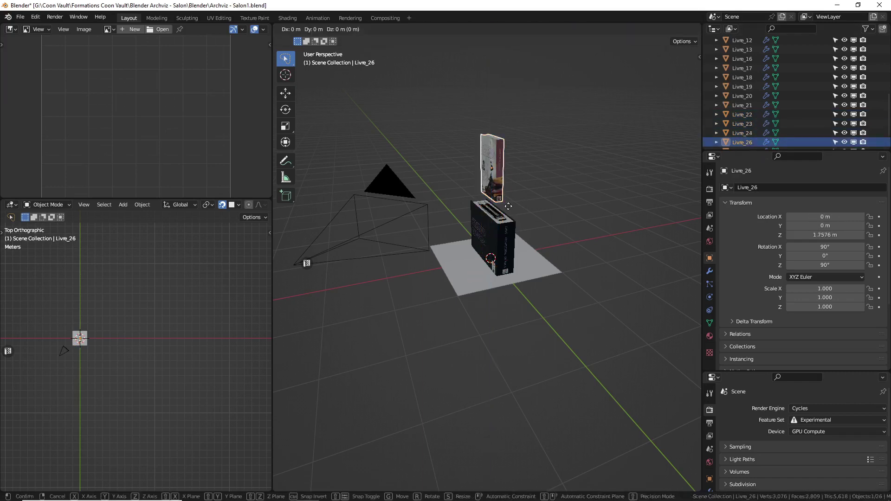
pyautogui.rightClick(509, 207)
# Lower Livre_27 along Z until it rests on the plane, at a Z location of 0.4371 m
pyautogui.scroll(-2, 736, 139)
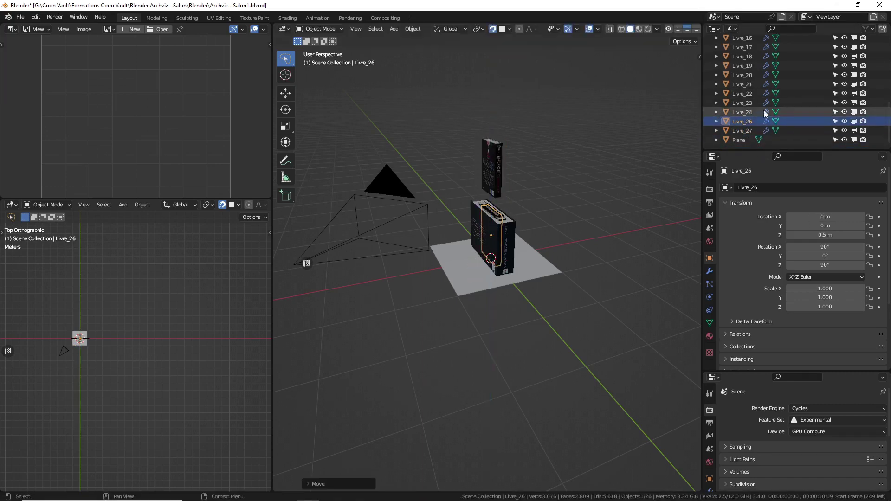
pyautogui.click(742, 131)
pyautogui.press('g')
pyautogui.press('z')
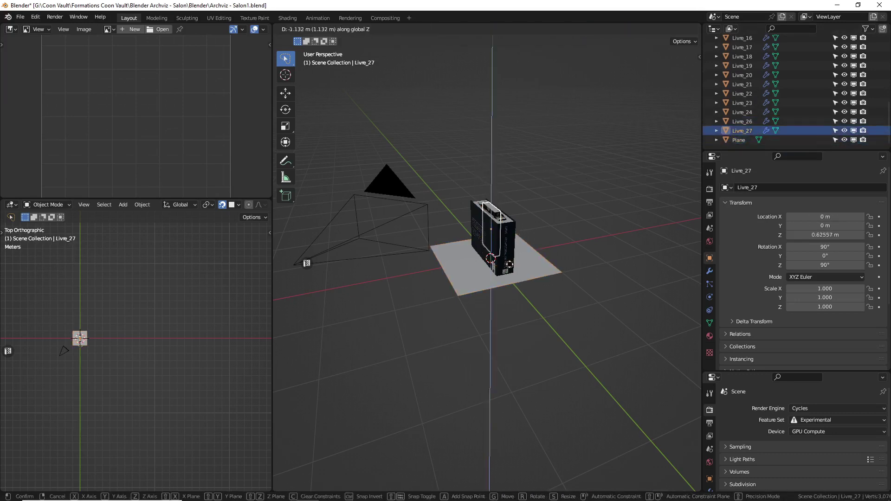
pyautogui.click(753, 148)
# Delete the reference Plane under the books
pyautogui.click(741, 140)
pyautogui.press('c')
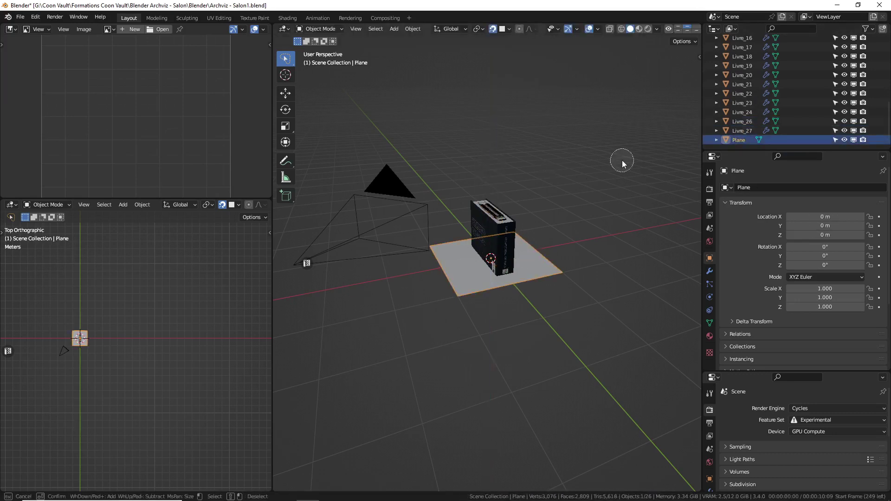
pyautogui.press('Escape')
pyautogui.press('x')
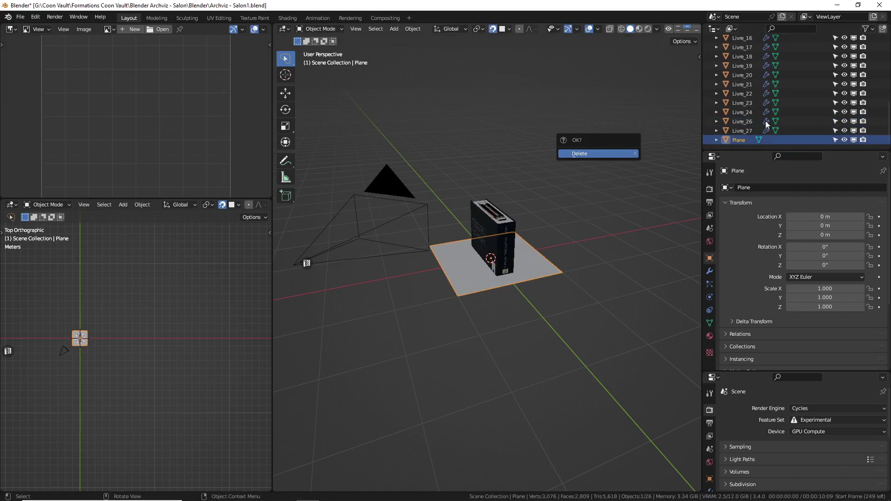
pyautogui.click(625, 154)
# Set the origin of all the books, Livre_01 through Livre_27, to the 3D cursor
pyautogui.click(743, 140)
pyautogui.scroll(10, 757, 117)
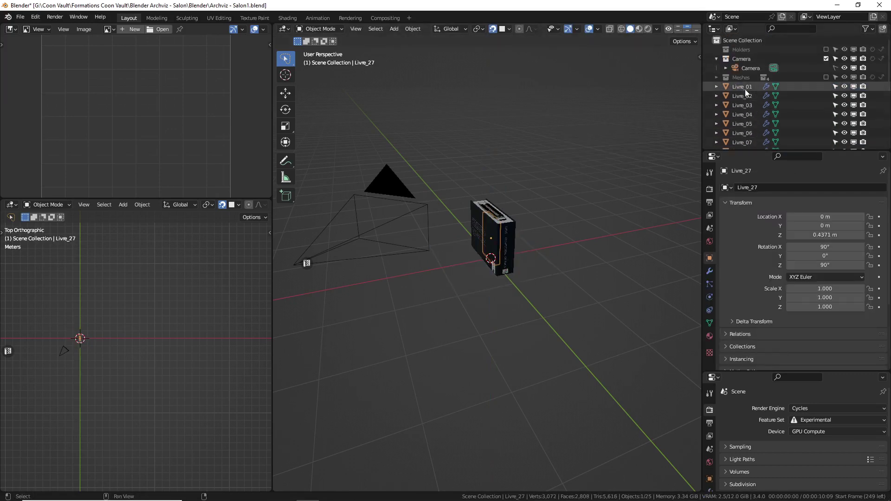
pyautogui.press('a')
pyautogui.press('q')
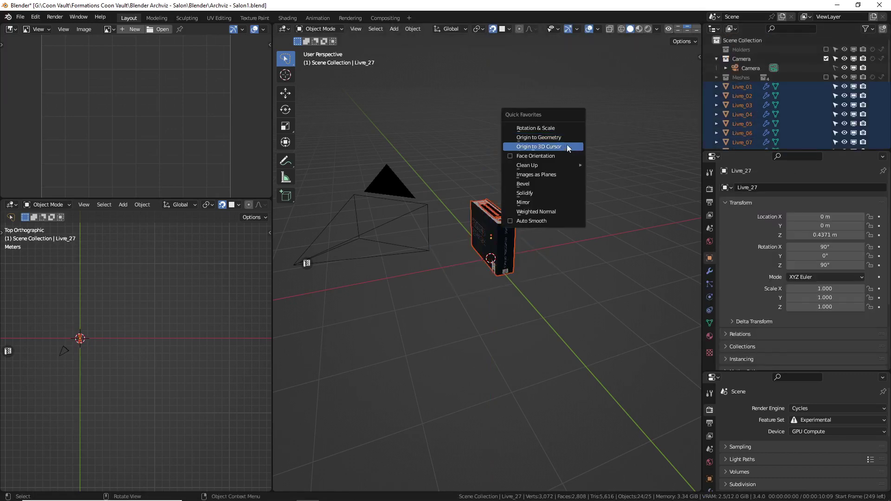
pyautogui.click(561, 147)
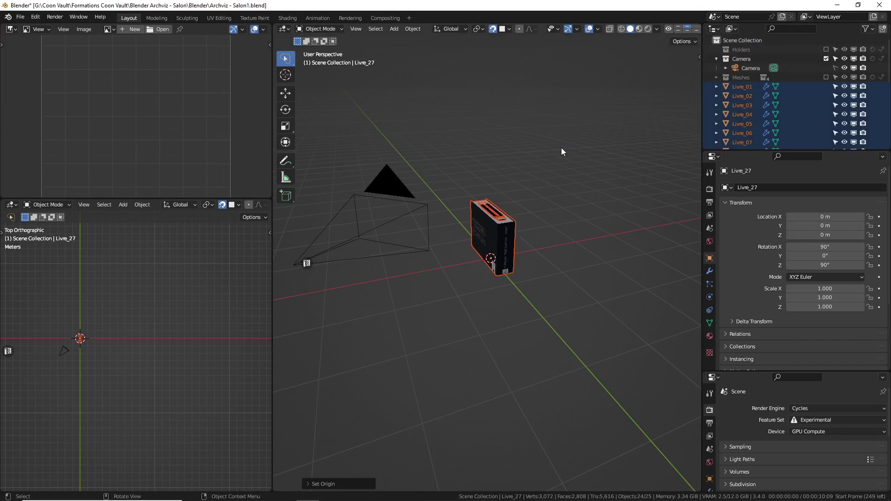
pyautogui.moveTo(533, 244); pyautogui.dragTo(517, 234, button='middle')
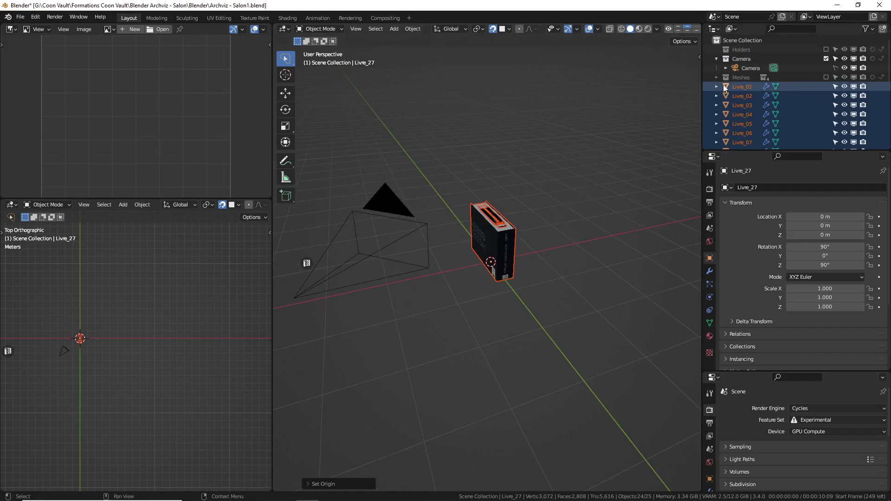
# Include the Meshes collection in the view layer and show the viewport in Material Preview shading
pyautogui.click(809, 77)
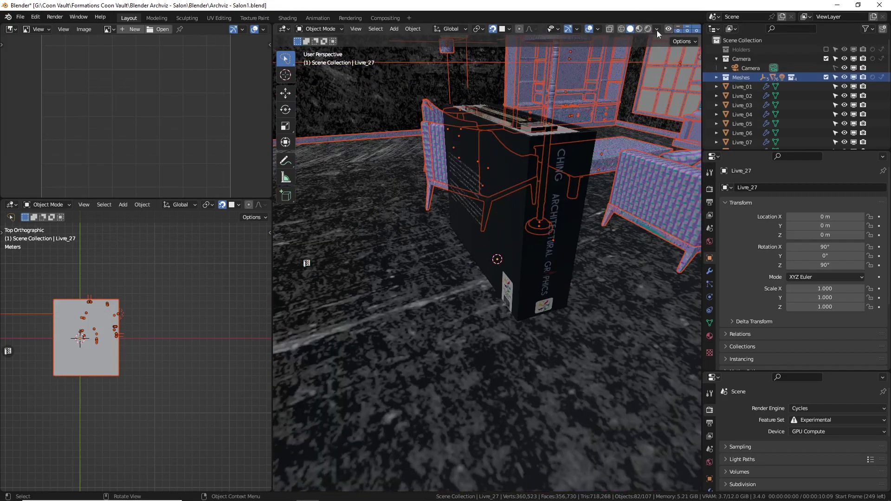
pyautogui.click(657, 30)
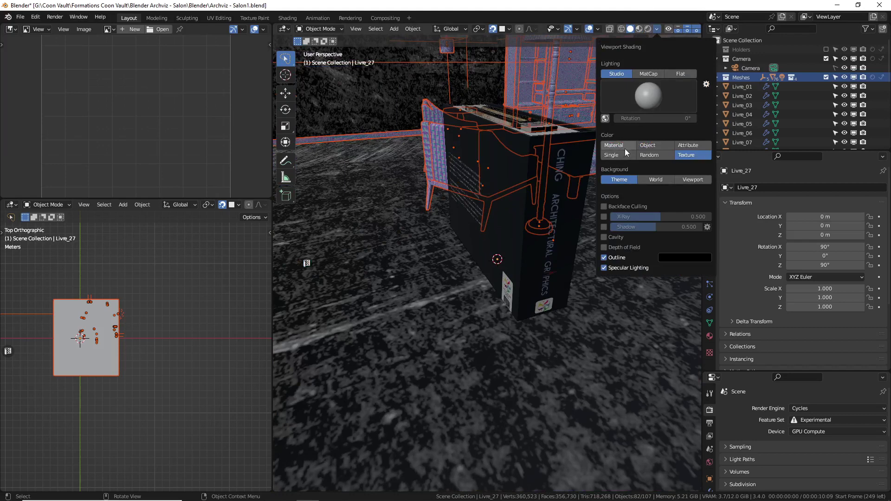
pyautogui.click(640, 29)
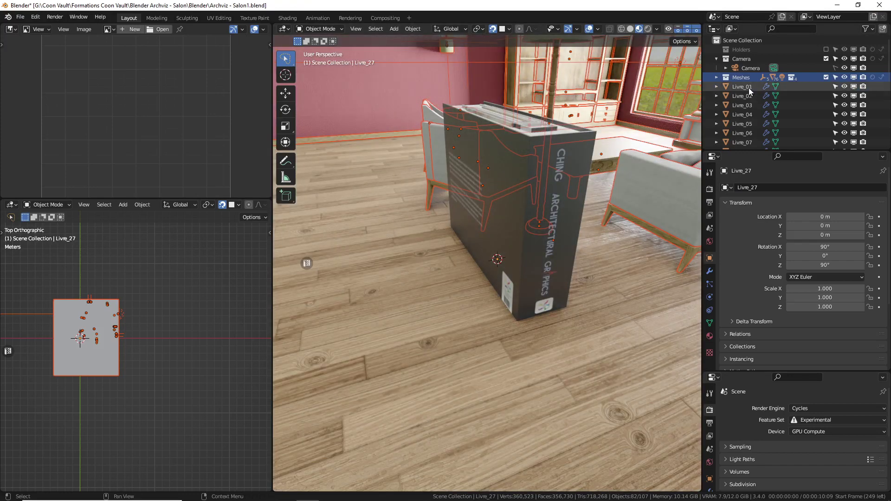
# Scale all the books from Livre_01 to Livre_27 together by a factor of 0.2
pyautogui.click(742, 87)
pyautogui.scroll(-6, 749, 93)
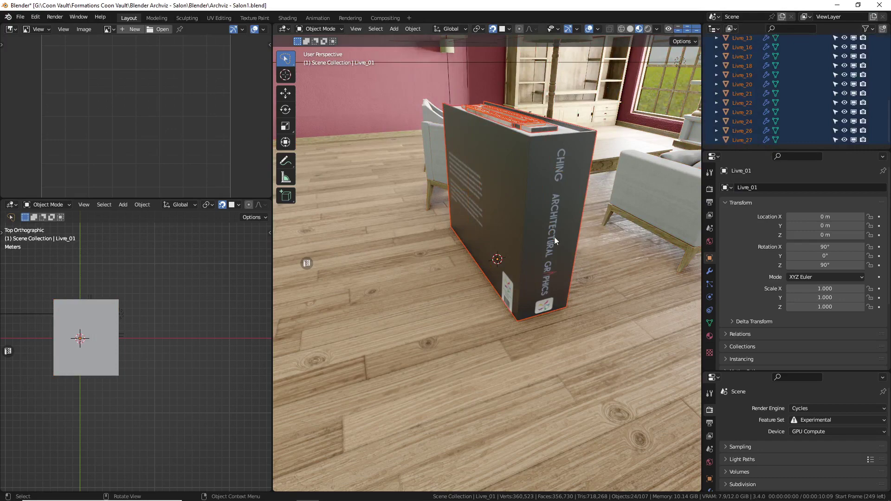
pyautogui.write('s.2')
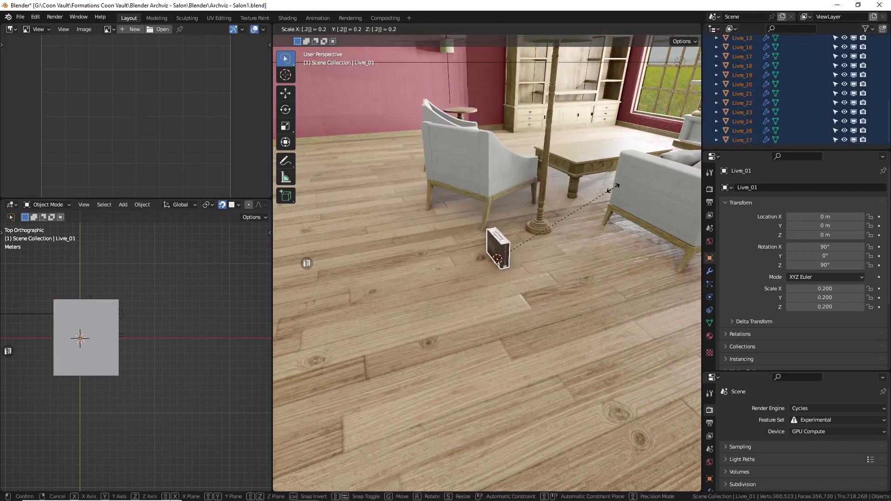
pyautogui.press('Return')
# Move the selected books onto the lower left shelf of the cabinet, at about X 2.787 m, Y 4.659 m, Z 0.52 m
pyautogui.moveTo(612, 188); pyautogui.dragTo(504, 241, button='middle')
pyautogui.press('g')
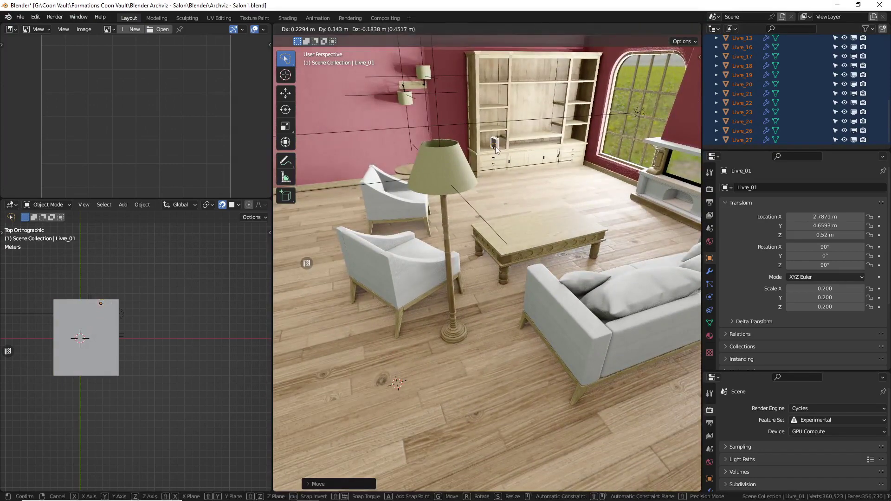
pyautogui.click(495, 150)
# Apply Randomize Transform to the selected books with an X scale of 1.3
pyautogui.press('KP_Decimal')
pyautogui.moveTo(496, 150); pyautogui.dragTo(560, 191, button='middle')
pyautogui.scroll(-4, 534, 238)
pyautogui.moveTo(534, 238)
pyautogui.mouseDown(button='middle')
pyautogui.moveTo(516, 211)
pyautogui.moveTo(534, 226)
pyautogui.mouseUp(button='middle')
pyautogui.scroll(2, 516, 211)
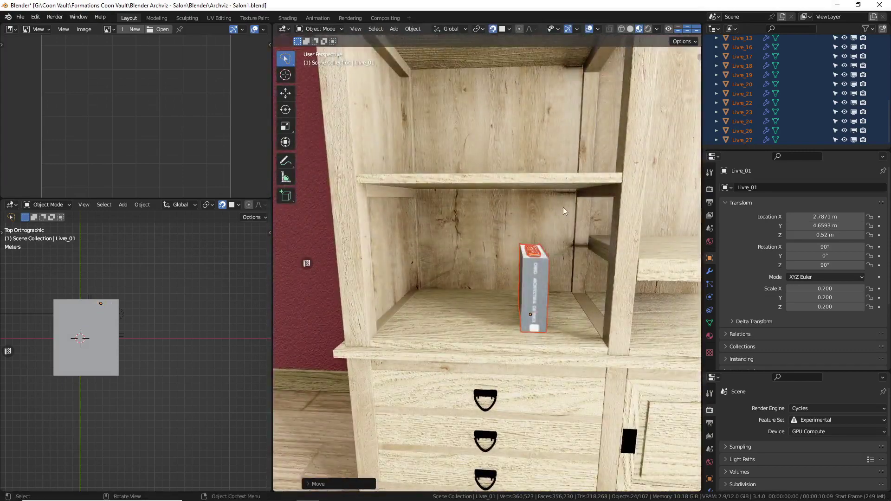
pyautogui.click(413, 29)
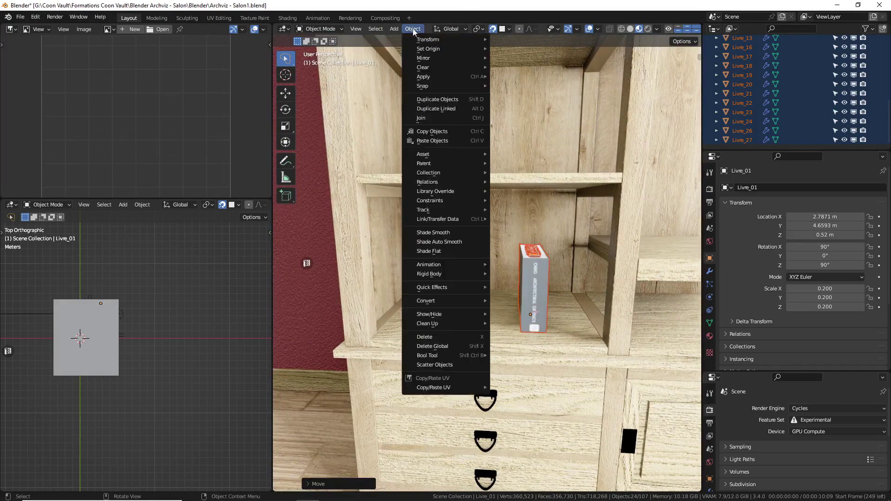
pyautogui.moveTo(433, 41)
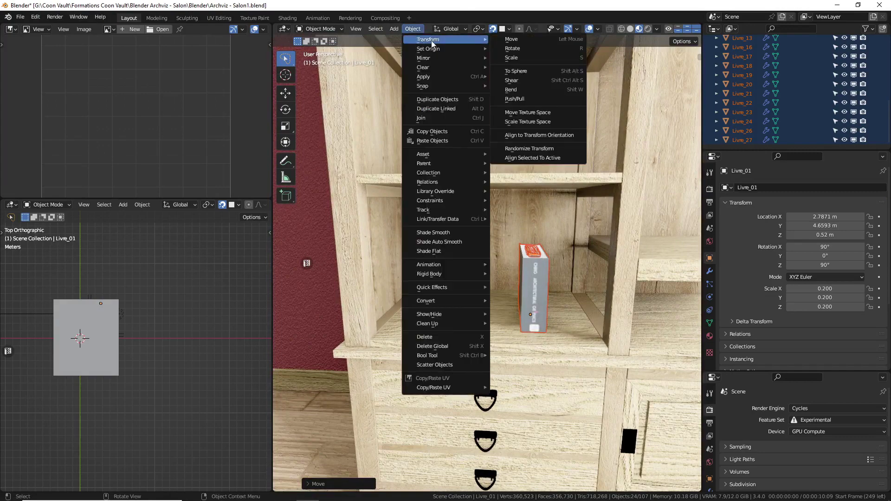
pyautogui.click(542, 150)
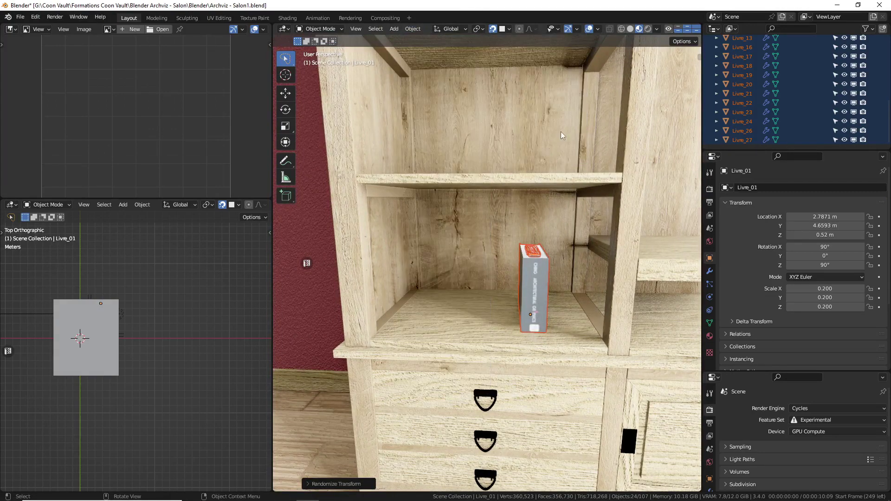
pyautogui.click(306, 483)
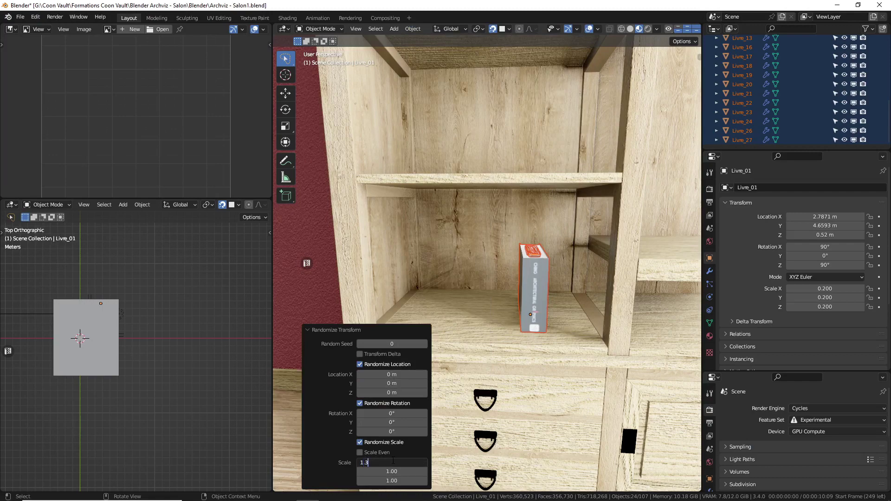
pyautogui.press('Return')
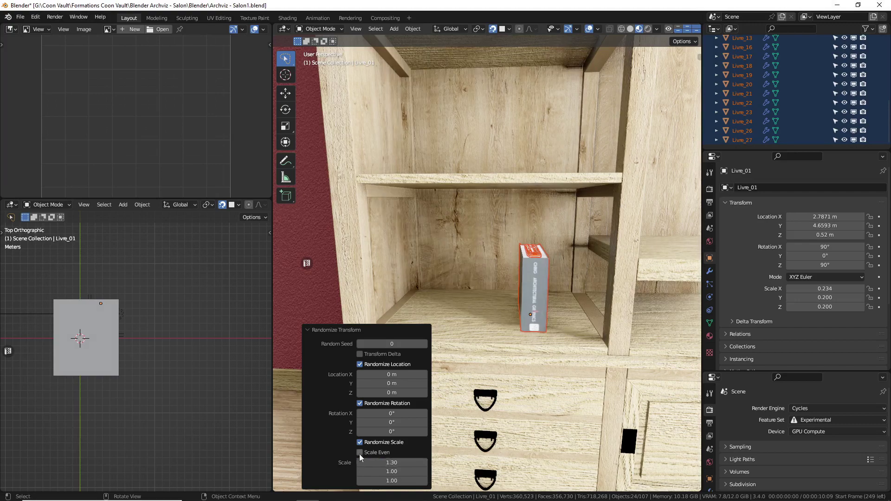
# Enable Scale Even for the randomization and set its Y and Z scale to 1.3
pyautogui.click(376, 453)
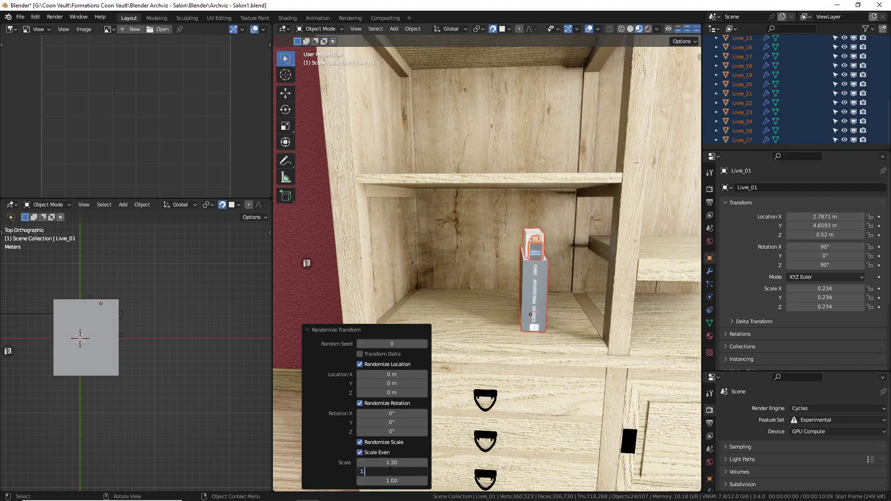
pyautogui.click(392, 473)
pyautogui.write('1.3')
pyautogui.press('Tab')
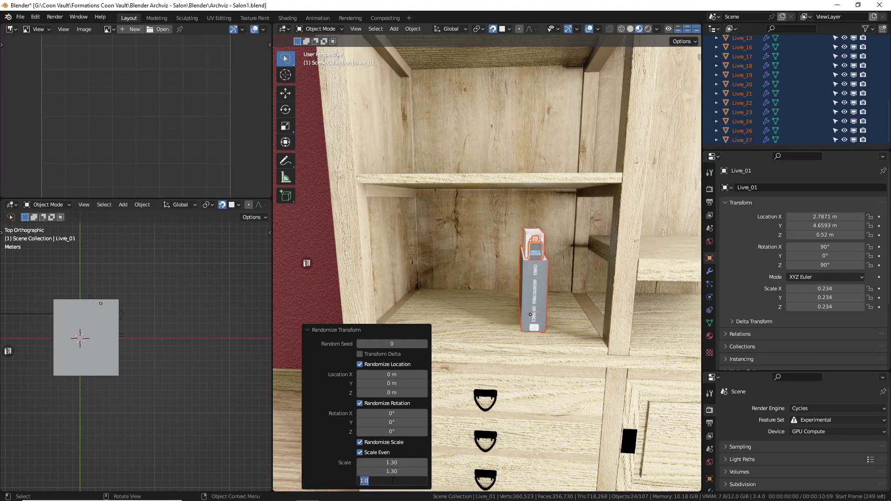
pyautogui.write('1.3')
pyautogui.press('Return')
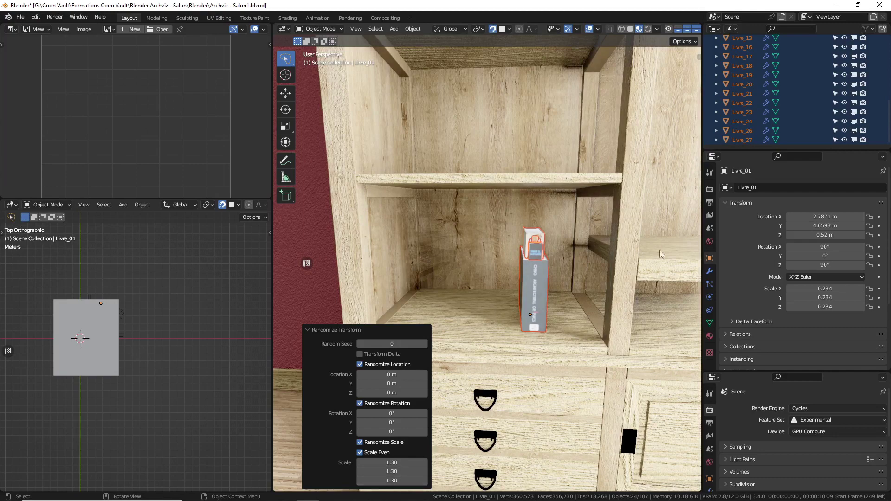
# Select only Livre_01 and move it about -0.43 m along X, toward the shelf's left side
pyautogui.scroll(7, 731, 100)
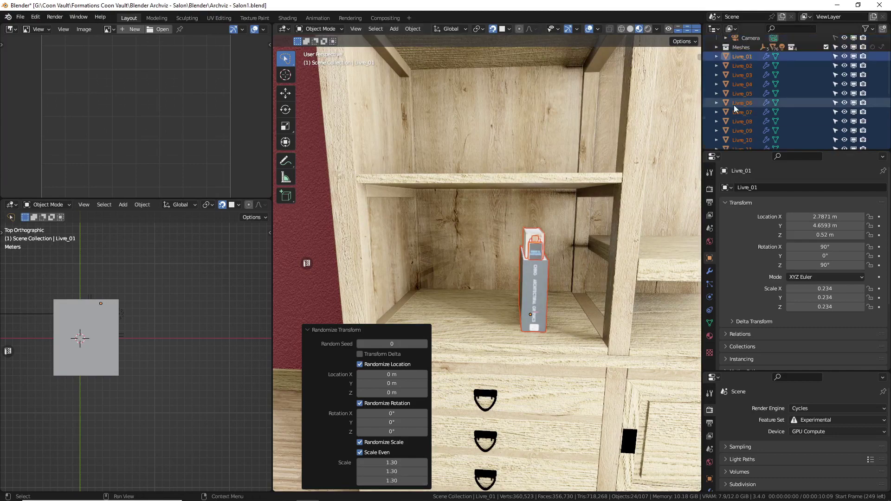
pyautogui.click(534, 287)
pyautogui.moveTo(499, 271)
pyautogui.mouseDown(button='middle')
pyautogui.moveTo(552, 247)
pyautogui.moveTo(508, 271)
pyautogui.mouseUp(button='middle')
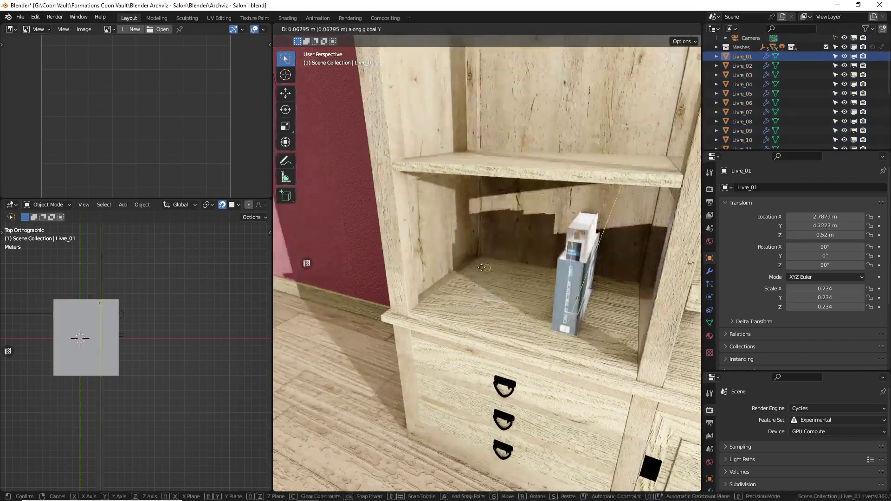
pyautogui.press('g')
pyautogui.press('x')
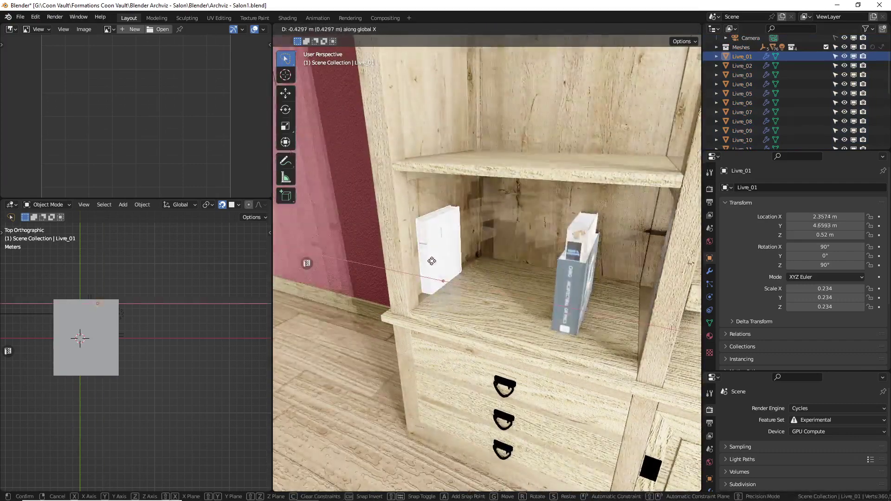
pyautogui.click(440, 264)
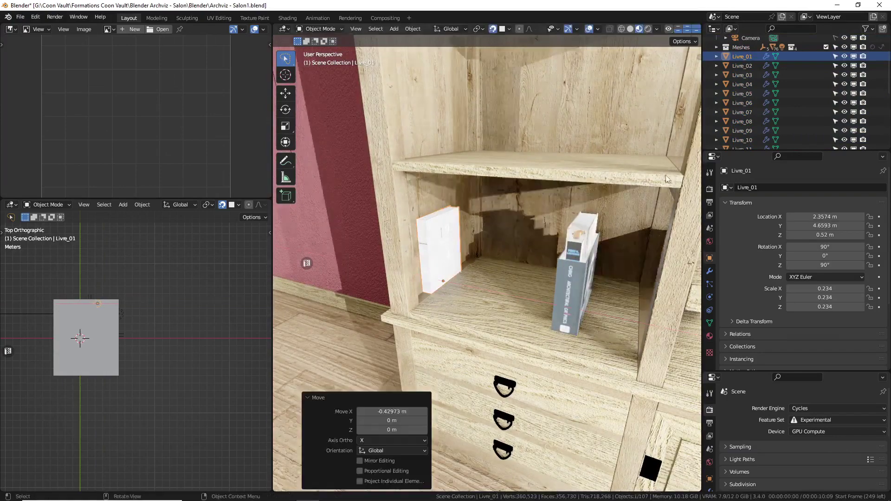
# Turn off Scene Lights and Scene World in the viewport's Material Preview shading
pyautogui.click(657, 29)
pyautogui.click(621, 85)
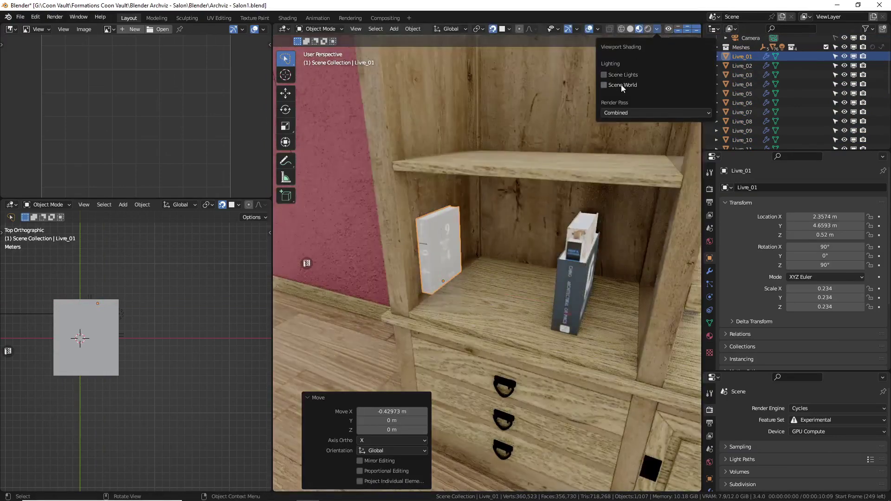
pyautogui.moveTo(579, 121); pyautogui.dragTo(517, 226, button='middle')
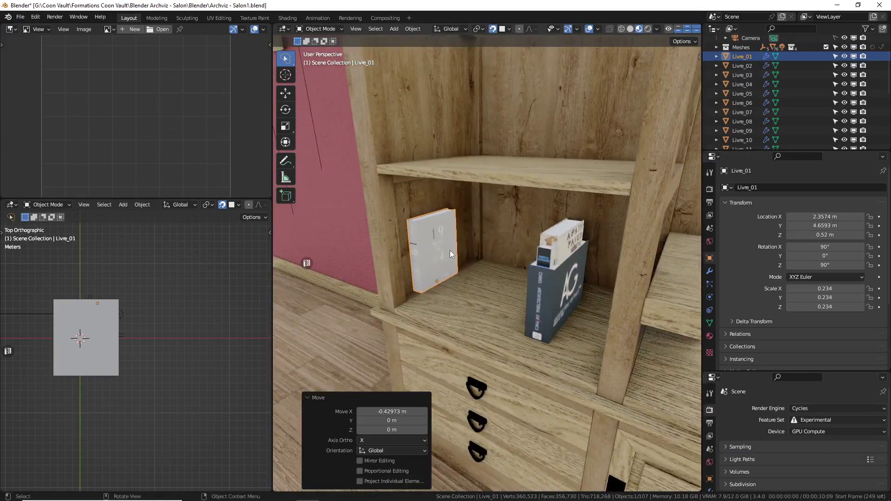
# Reposition Livre_01 toward the shelf's front left corner, at about X 2.392 m and Y 4.565 m
pyautogui.press('g')
pyautogui.press('x')
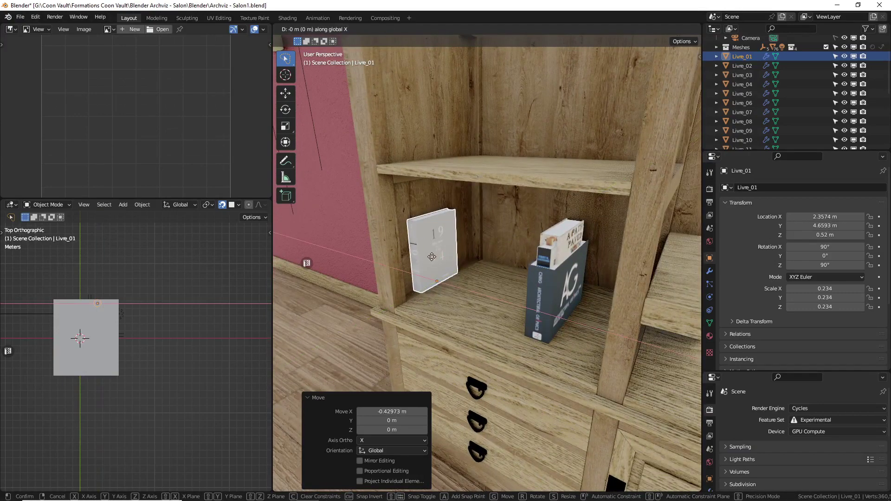
pyautogui.press('y')
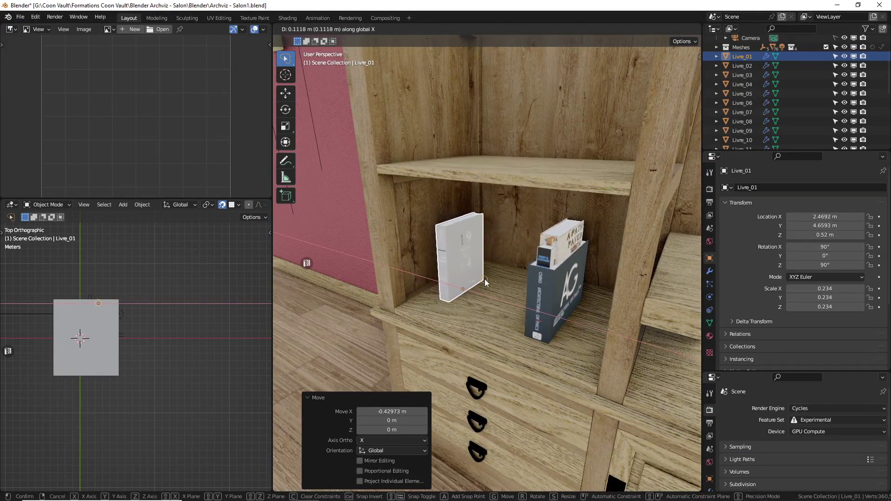
pyautogui.click(420, 314)
pyautogui.press('g')
pyautogui.press('x')
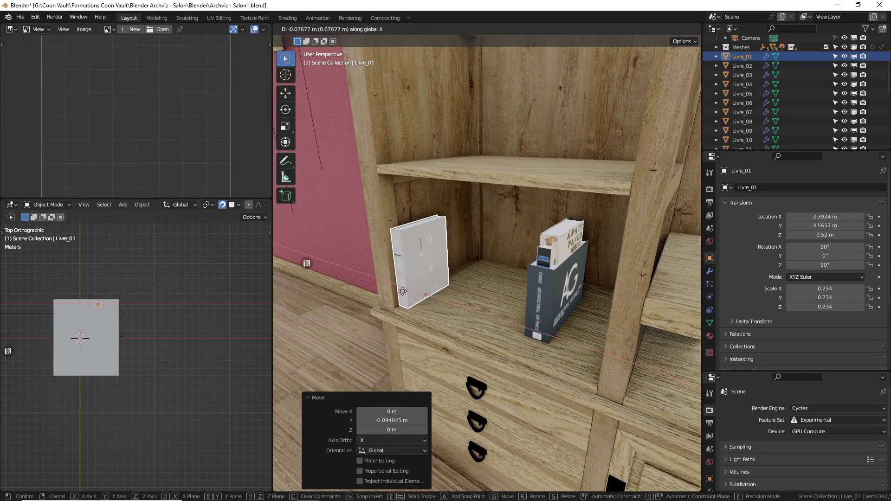
pyautogui.click(399, 289)
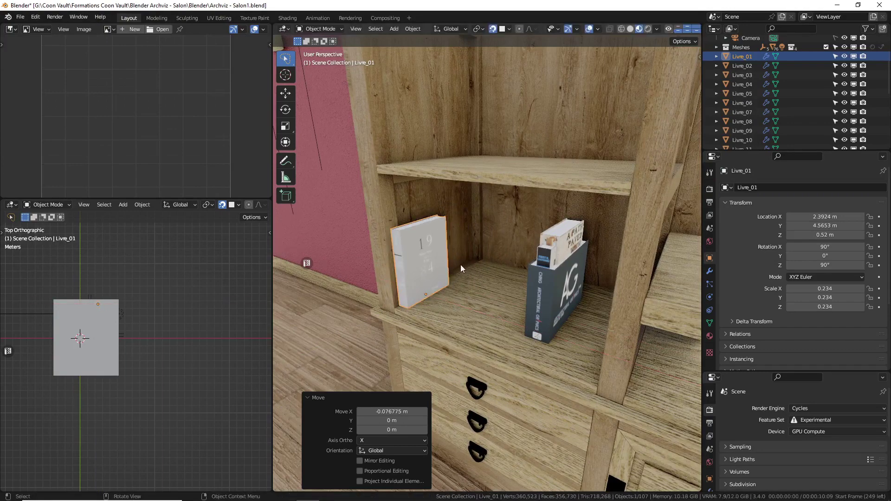
# Move Livre_01 back about 0.063 m along Y and against the lower shelf's left side, at about X 2.357 m
pyautogui.press('g')
pyautogui.press('y')
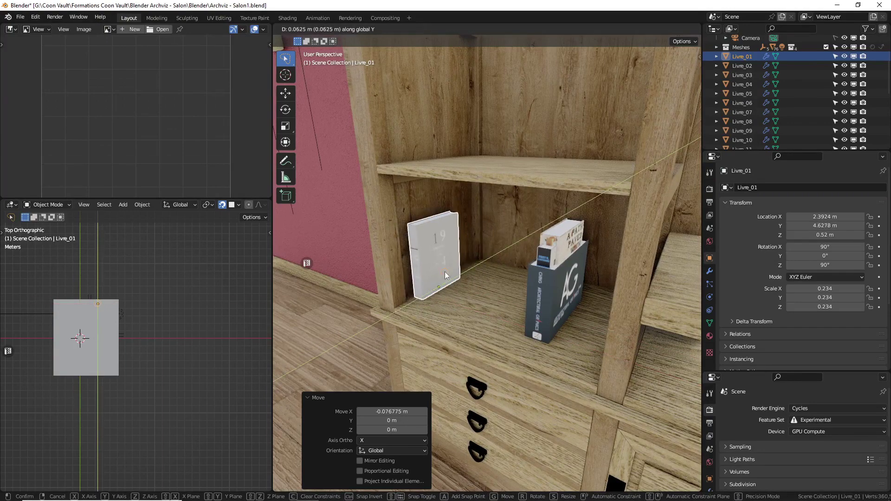
pyautogui.press('x')
pyautogui.click(439, 276)
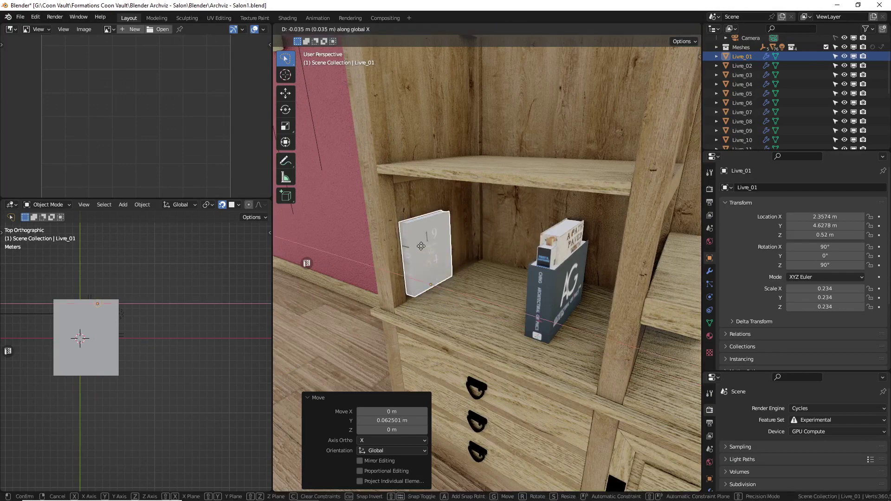
# Place Livre_16 beside Livre_01 by moving it about -0.388 m along X, and bring it slightly forward along Y
pyautogui.click(560, 239)
pyautogui.press('g')
pyautogui.press('x')
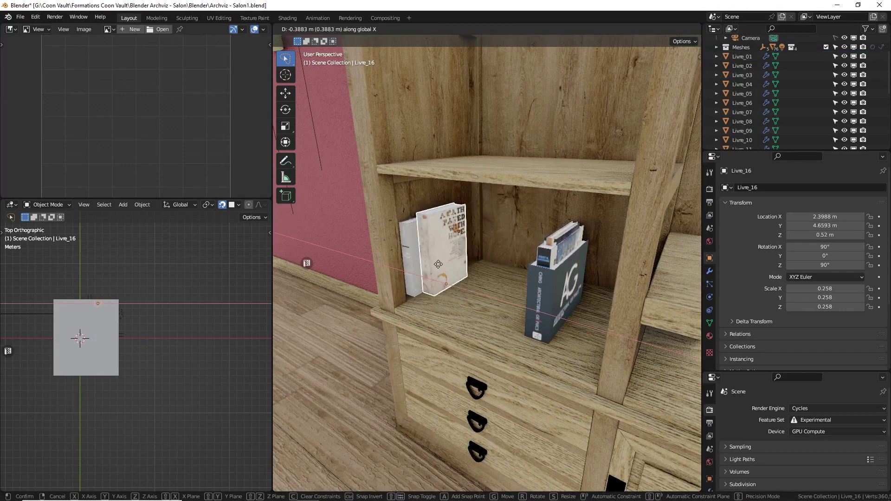
pyautogui.click(430, 271)
pyautogui.press('g')
pyautogui.press('y')
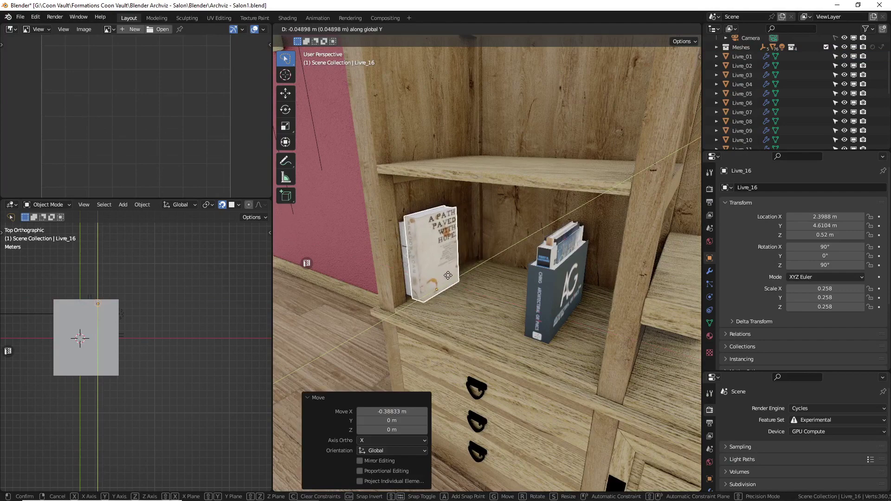
pyautogui.click(415, 281)
# Place Livre_11 next to Livre_16 on the lower shelf, at about X 2.44 m and Y 4.661 m
pyautogui.click(566, 248)
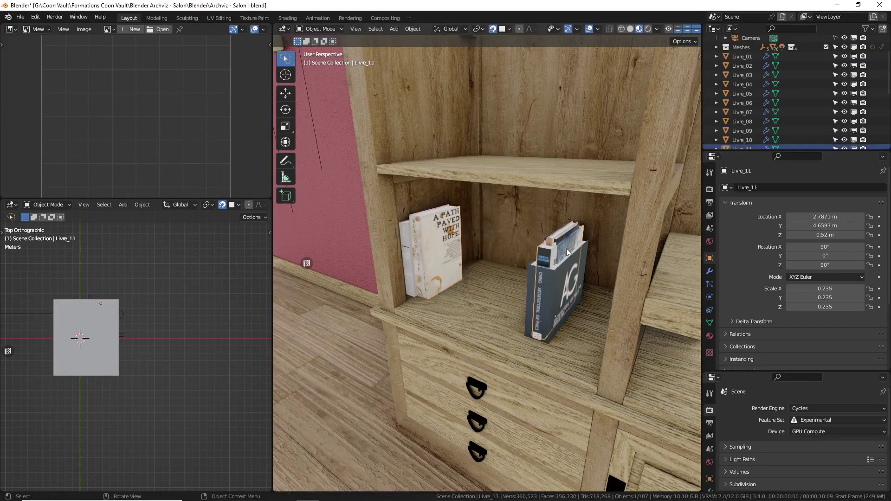
pyautogui.press('g')
pyautogui.press('y')
pyautogui.press('x')
pyautogui.press('x')
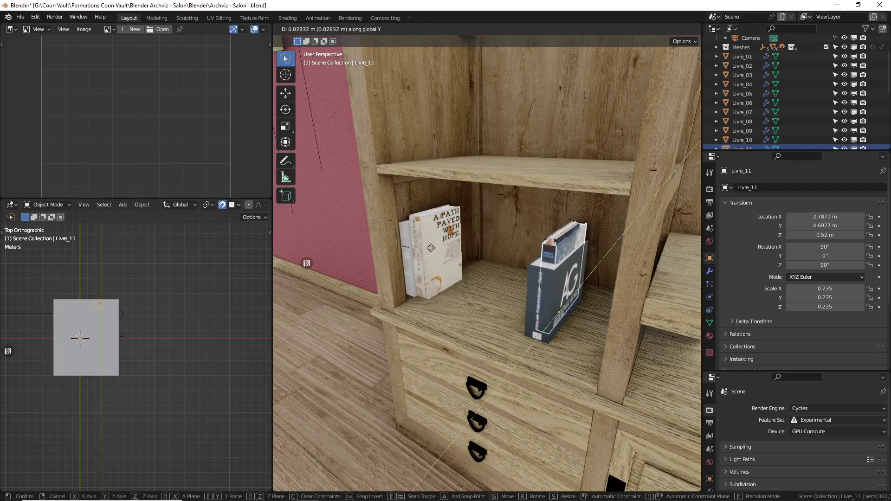
pyautogui.click(451, 258)
pyautogui.press('g')
pyautogui.press('x')
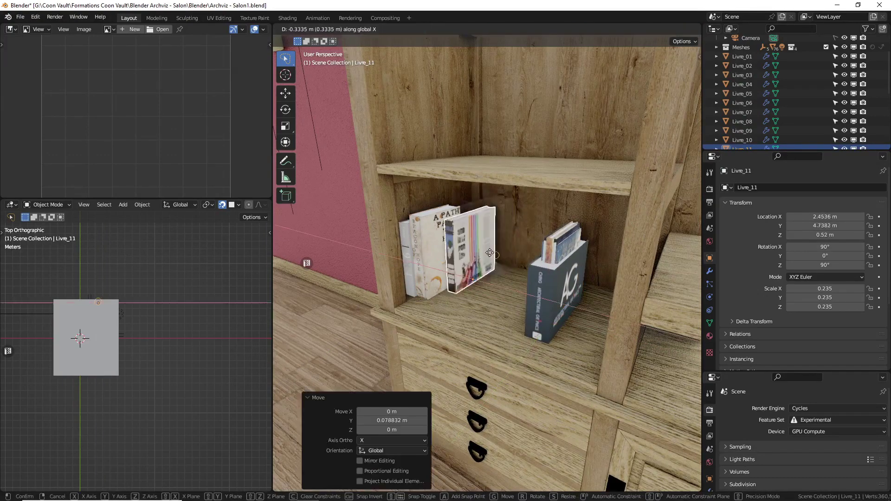
pyautogui.click(473, 260)
pyautogui.press('g')
pyautogui.press('y')
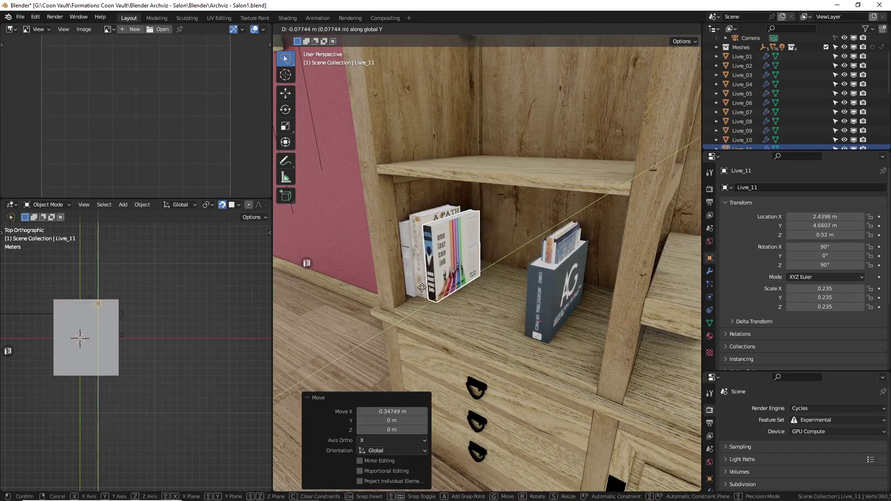
pyautogui.click(422, 287)
# Place Livre_06 on the upper shelf against its left side, at about X 2.372 m, Y 4.651 m and Z 0.92 m
pyautogui.click(554, 289)
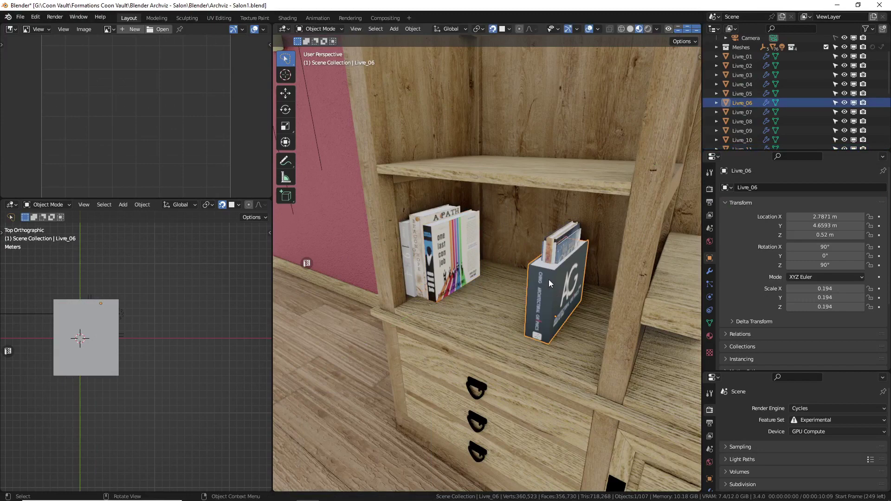
pyautogui.press('g')
pyautogui.press('z')
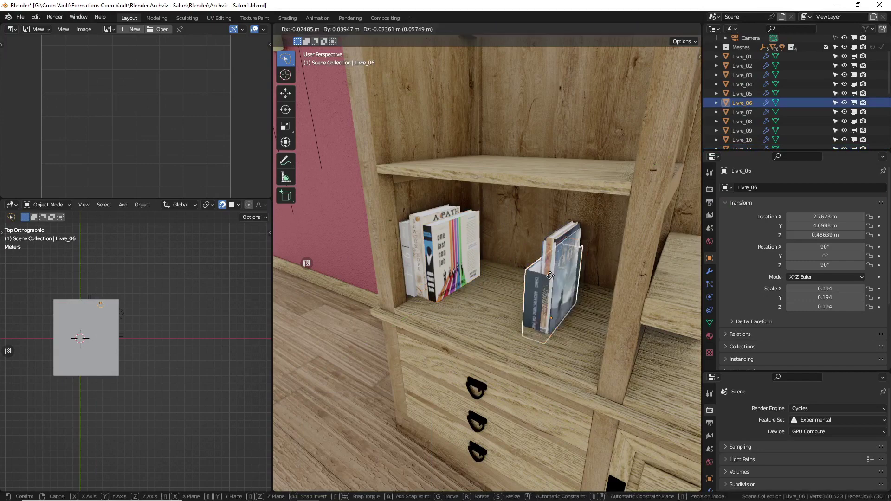
pyautogui.click(543, 179)
pyautogui.press('g')
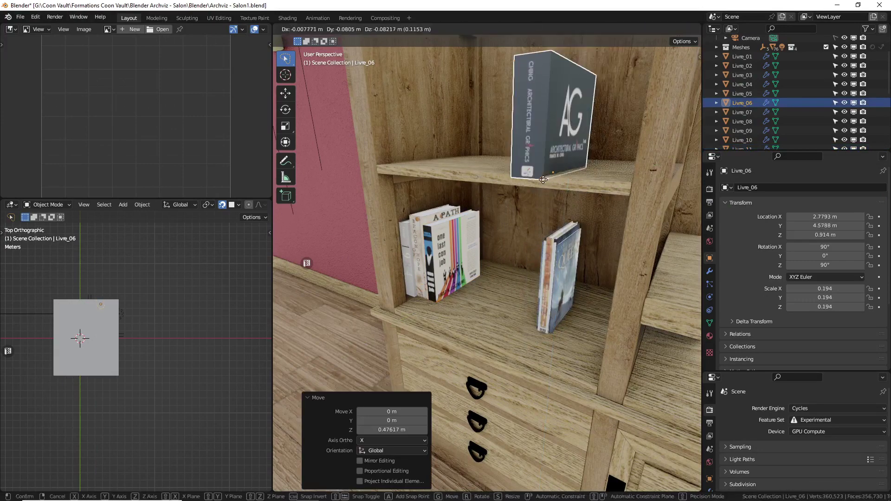
pyautogui.click(556, 173)
pyautogui.press('g')
pyautogui.press('x')
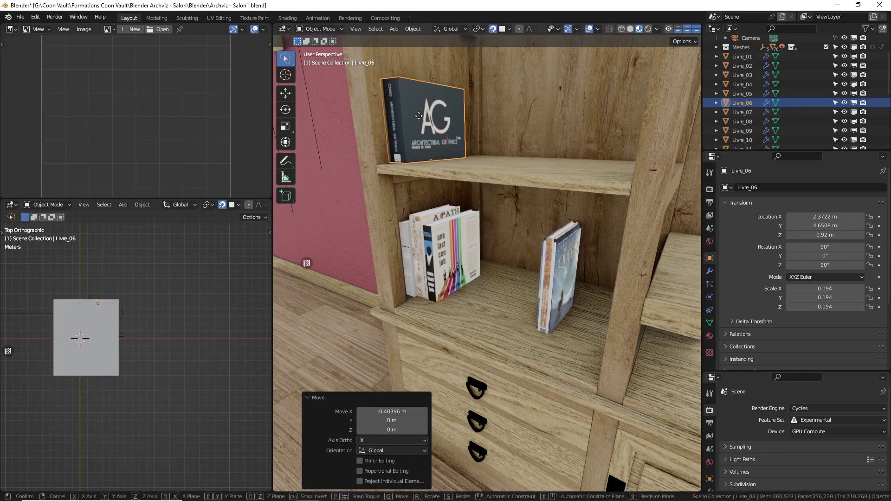
pyautogui.click(432, 124)
# Try Livre_06 about 0.084 m farther along X, and move it back by the same distance
pyautogui.press('g')
pyautogui.press('x')
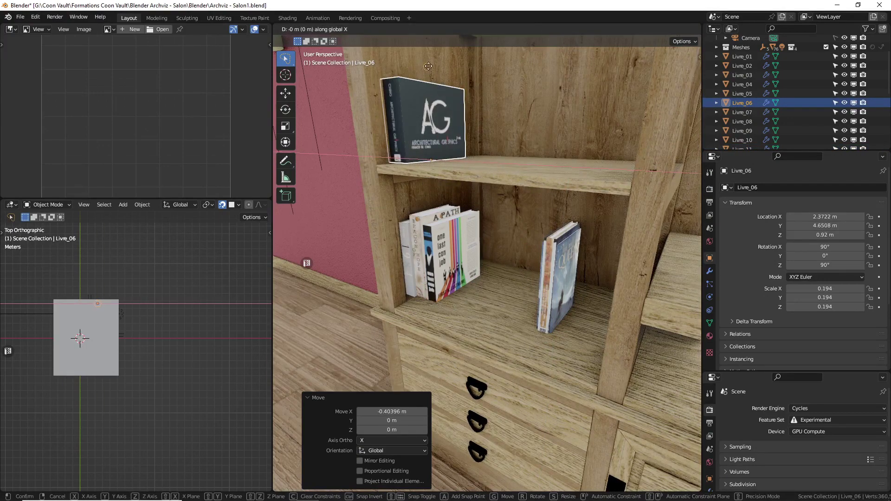
pyautogui.click(457, 107)
pyautogui.moveTo(457, 107); pyautogui.dragTo(477, 153, button='middle')
pyautogui.press('g')
pyautogui.press('x')
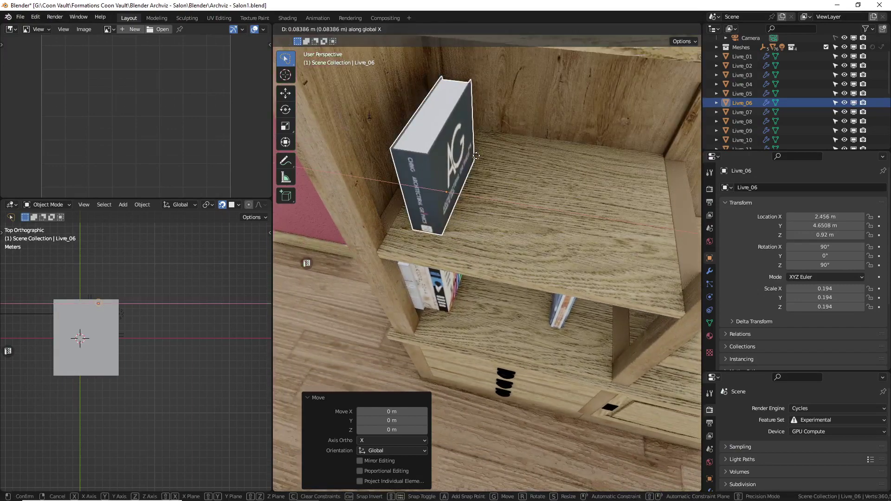
pyautogui.click(476, 156)
pyautogui.press('g')
pyautogui.press('x')
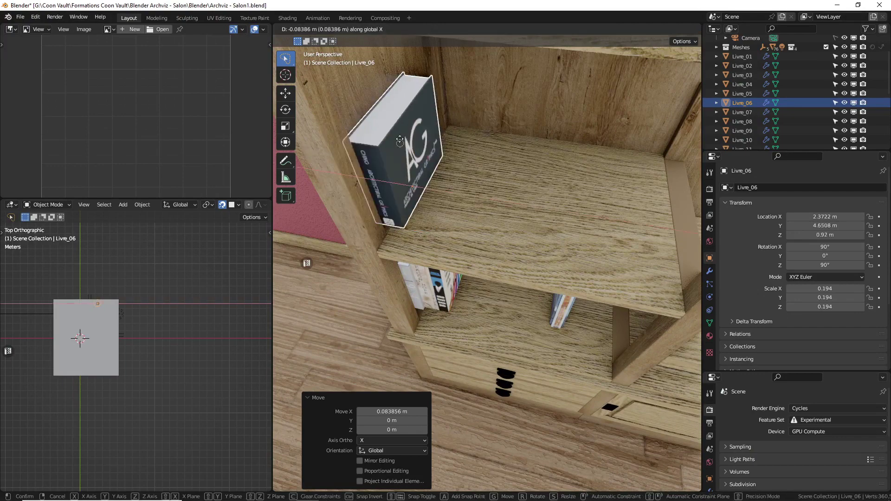
pyautogui.click(414, 135)
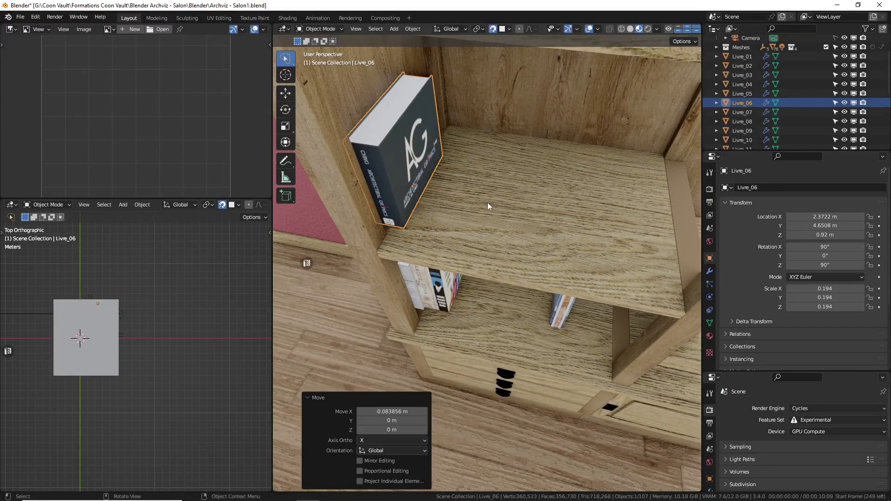
# Move Livre_10 about -0.317 m along X so it stands beside Livre_11 on the lower shelf
pyautogui.moveTo(487, 203); pyautogui.dragTo(563, 257, button='middle')
pyautogui.click(566, 264)
pyautogui.press('g')
pyautogui.press('x')
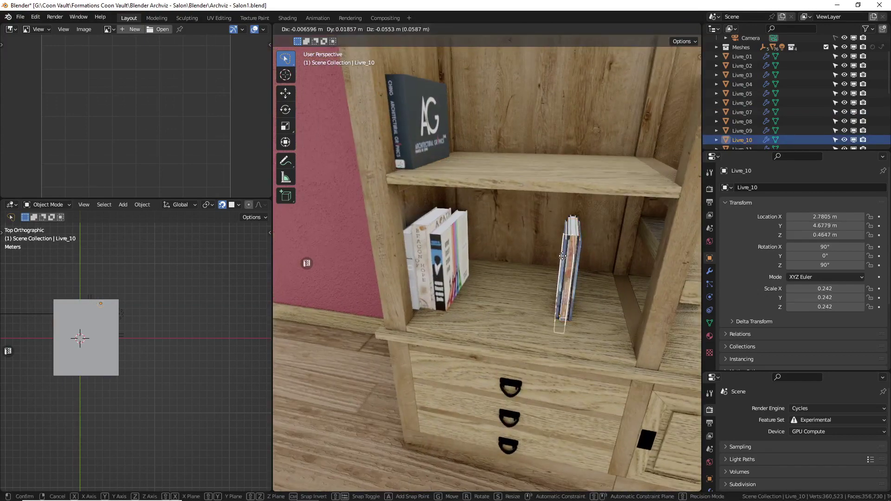
pyautogui.click(474, 260)
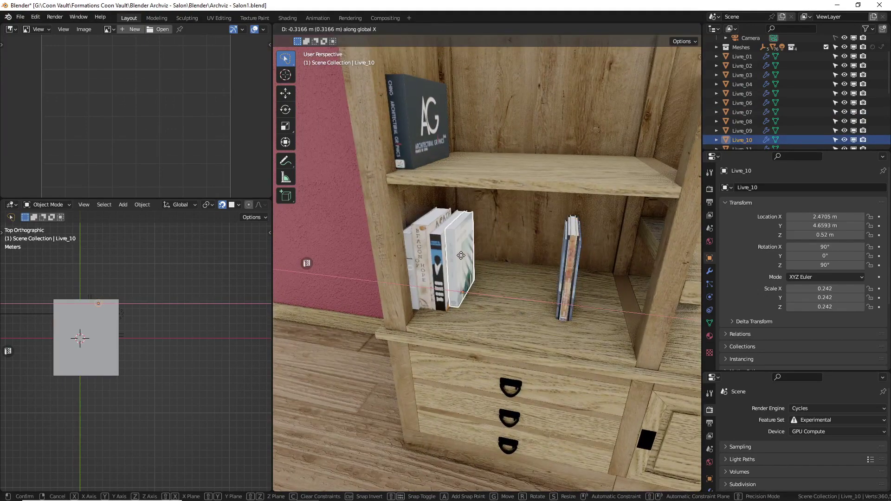
# Place Livre_09 beside Livre_10 by moving it about -0.295 m along X and -0.041 m along Y
pyautogui.click(565, 268)
pyautogui.press('g')
pyautogui.press('x')
pyautogui.press('x')
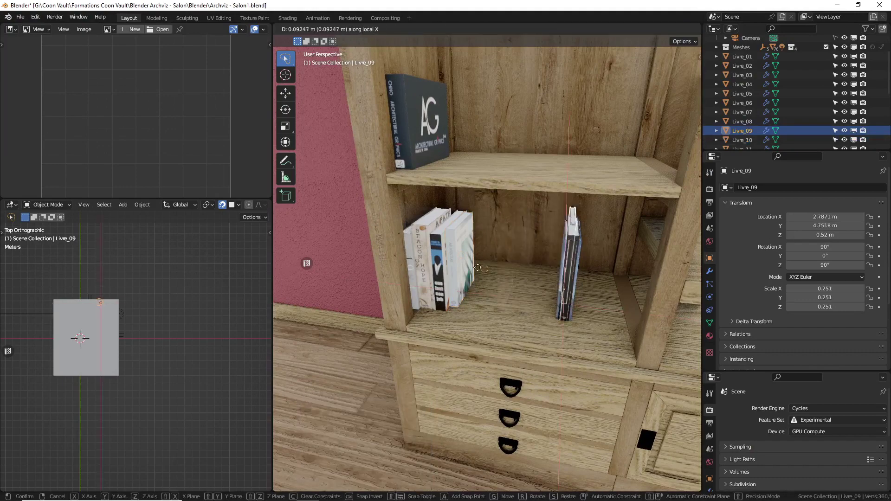
pyautogui.press('x')
pyautogui.press('x')
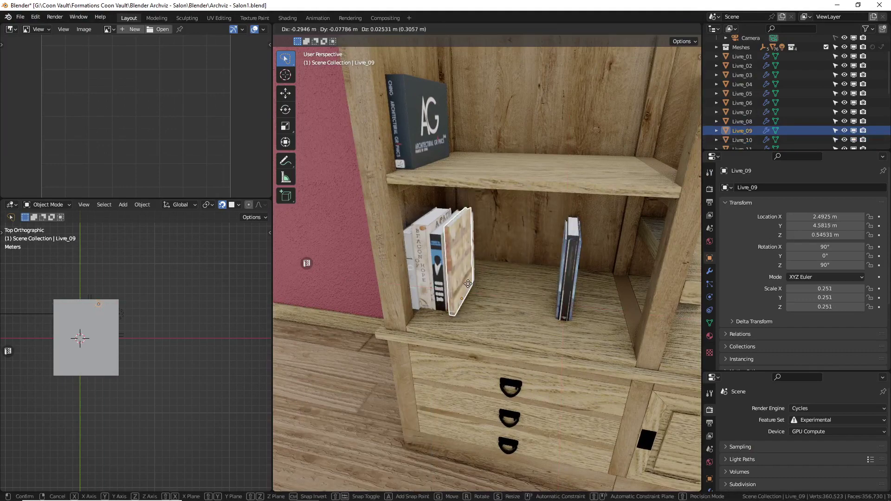
pyautogui.click(471, 283)
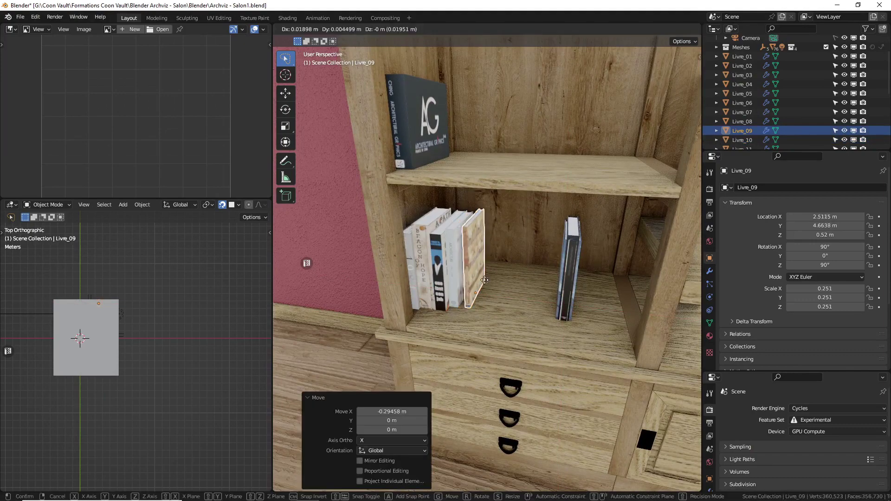
pyautogui.press('g')
pyautogui.press('y')
pyautogui.click(492, 284)
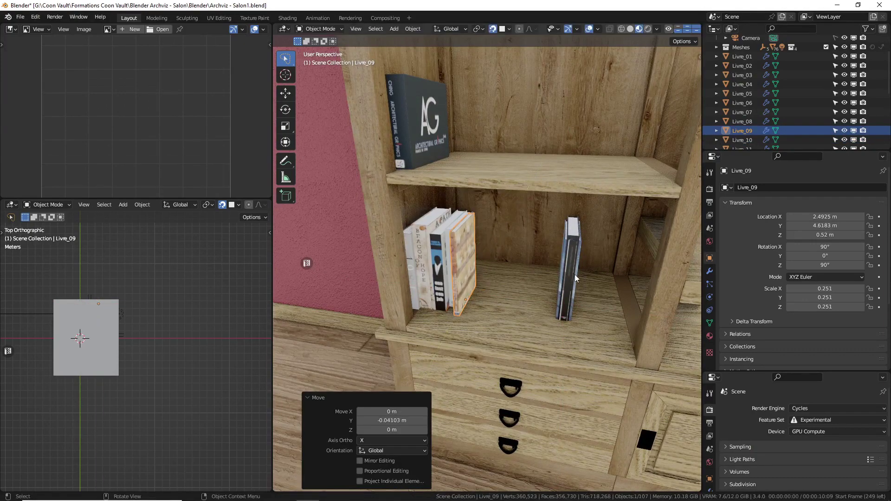
# Place Livre_07 beside Livre_09 by moving it about -0.276 m along X and -0.02 m along Y
pyautogui.click(574, 274)
pyautogui.press('g')
pyautogui.press('x')
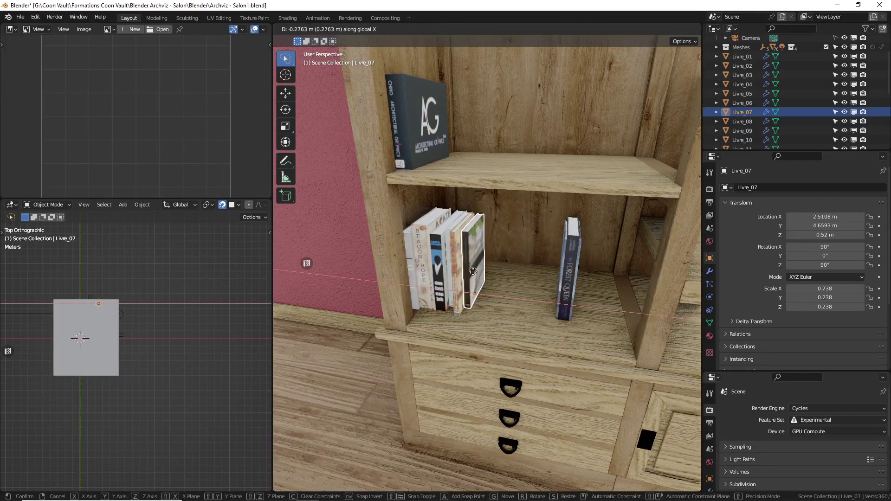
pyautogui.click(524, 273)
pyautogui.press('g')
pyautogui.press('y')
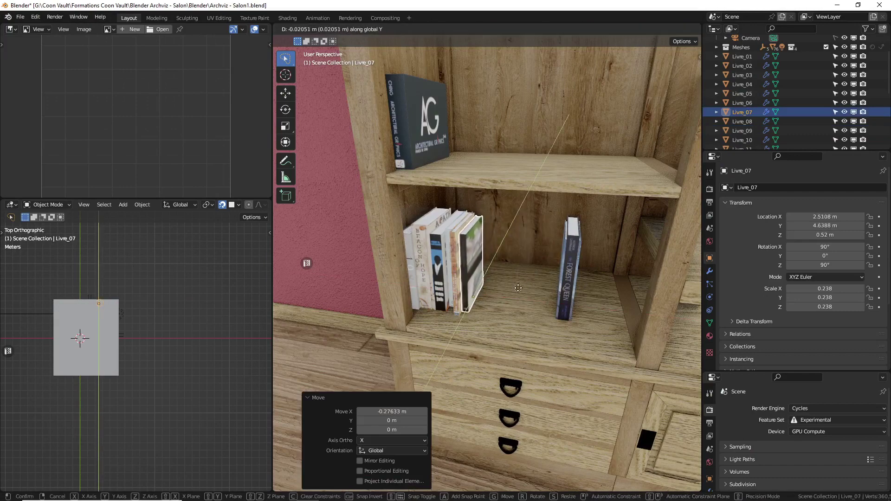
pyautogui.click(522, 288)
# Move Livre_13 about -0.251 m along X next to Livre_07 and adjust its depth along Y
pyautogui.click(575, 283)
pyautogui.press('g')
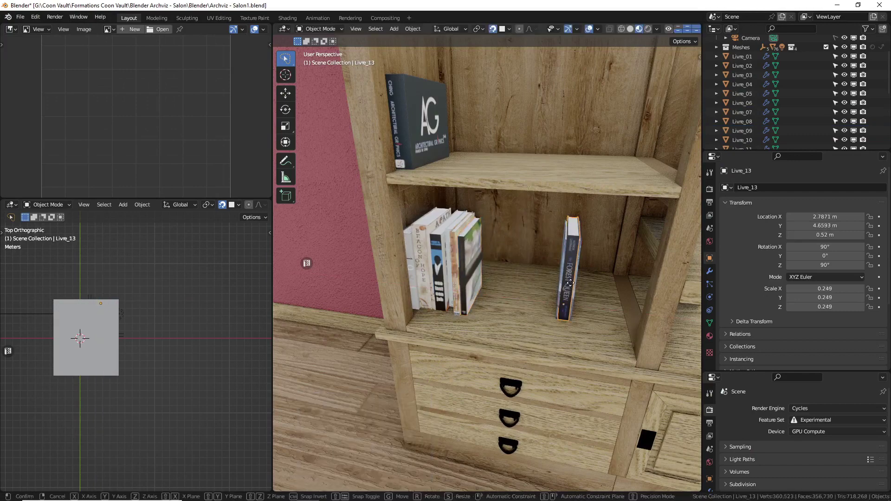
pyautogui.press('x')
pyautogui.click(491, 282)
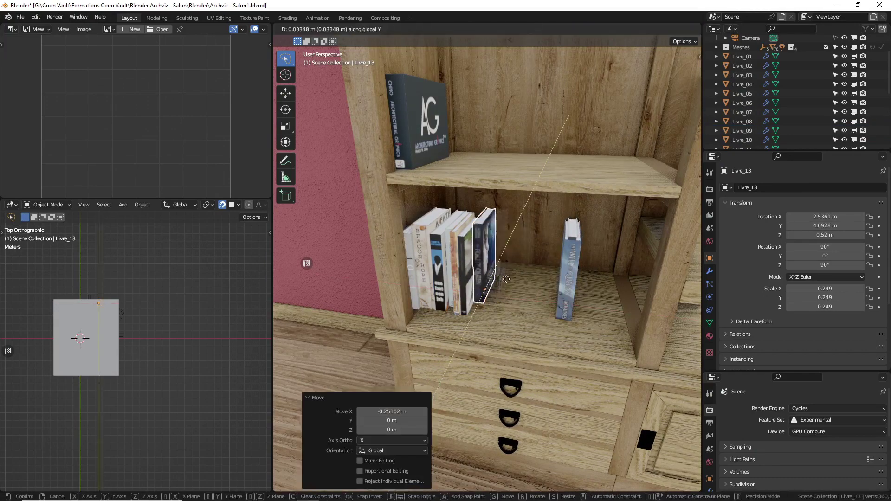
# Place Livre_04 beside Livre_13 by moving it about -0.215 m along X and -0.057 m along Y
pyautogui.click(569, 285)
pyautogui.press('g')
pyautogui.press('x')
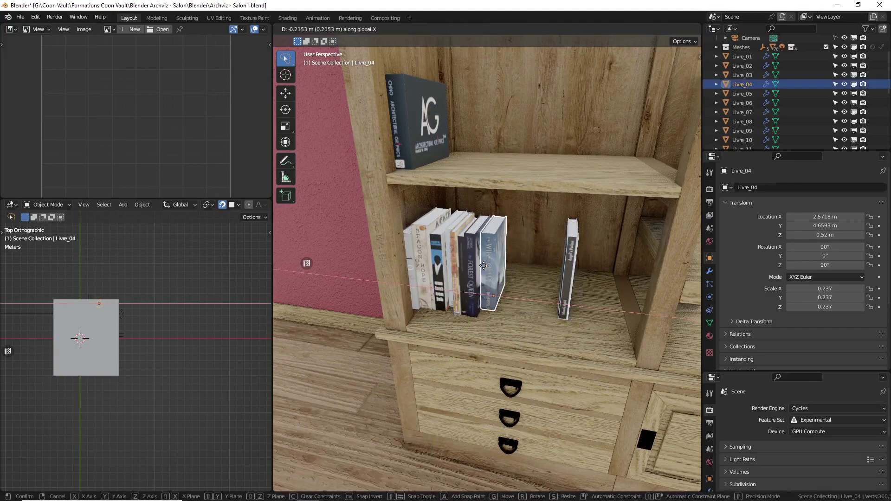
pyautogui.click(497, 267)
pyautogui.press('g')
pyautogui.press('y')
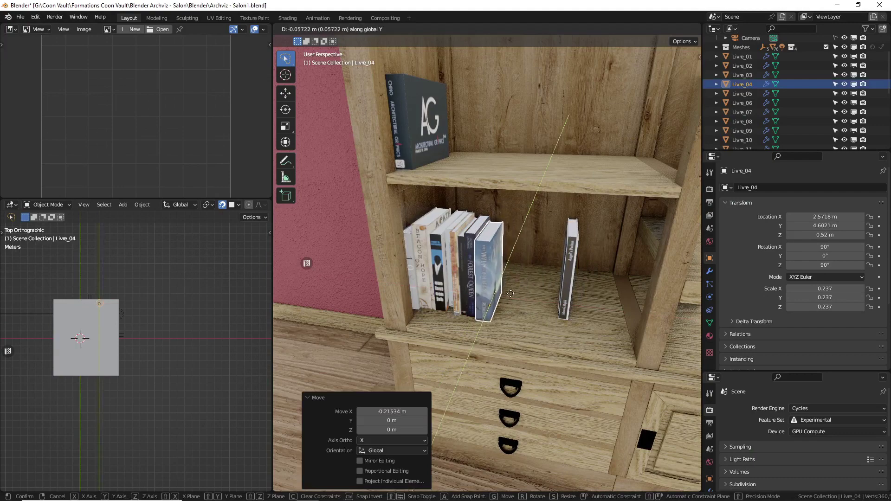
pyautogui.click(583, 290)
# Place Livre_05 beside Livre_04 by moving it about -0.182 m along X, and bring it forward along Y
pyautogui.click(565, 273)
pyautogui.press('g')
pyautogui.press('x')
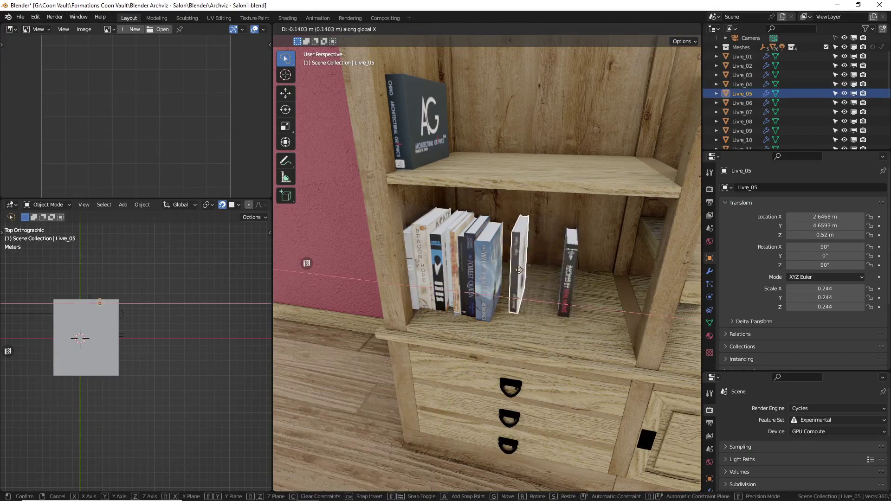
pyautogui.click(553, 272)
pyautogui.press('g')
pyautogui.press('y')
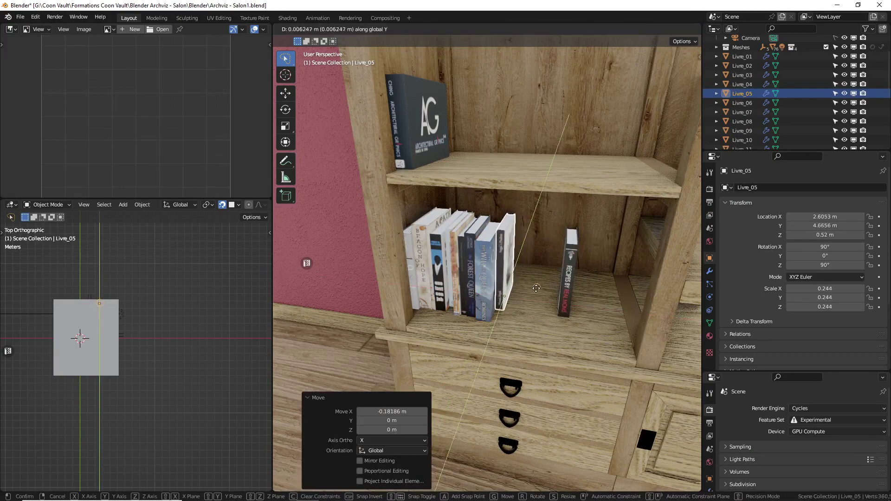
pyautogui.click(556, 286)
# Place Livre_27 beside Livre_05 by moving it about -0.155 m along X and -0.061 m along Y
pyautogui.click(574, 274)
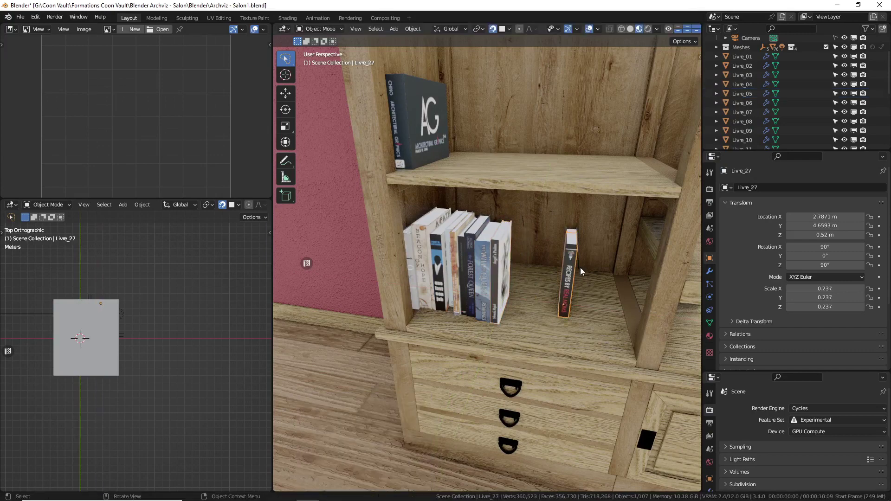
pyautogui.press('g')
pyautogui.press('x')
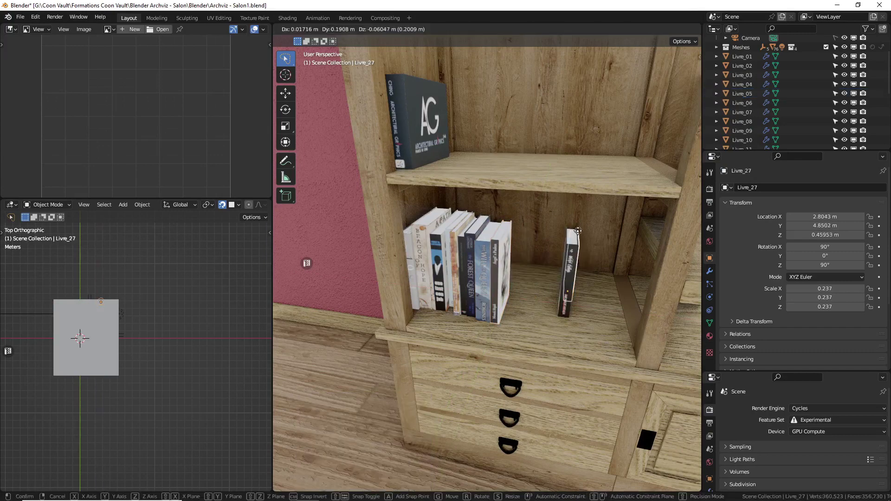
pyautogui.click(508, 290)
pyautogui.press('g')
pyautogui.press('y')
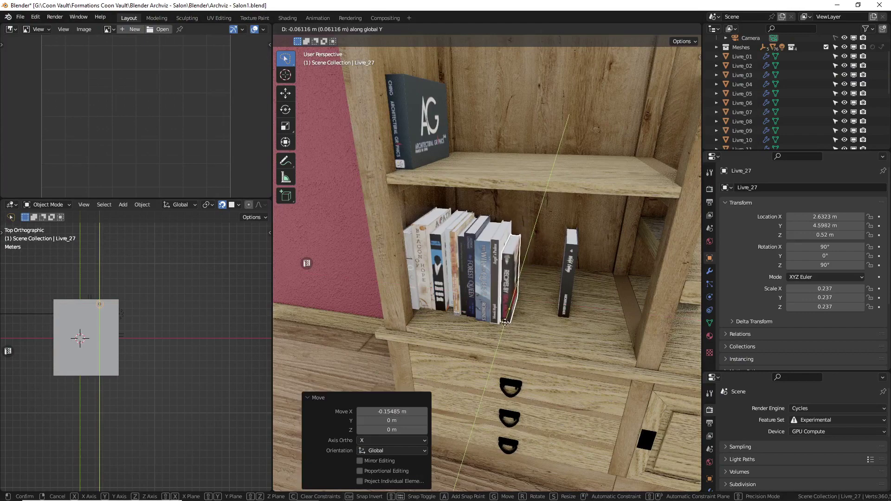
pyautogui.click(569, 277)
# Place Livre_19 beside Livre_27 by moving it about -0.125 m along X and -0.078 m along Y
pyautogui.click(570, 275)
pyautogui.press('g')
pyautogui.press('x')
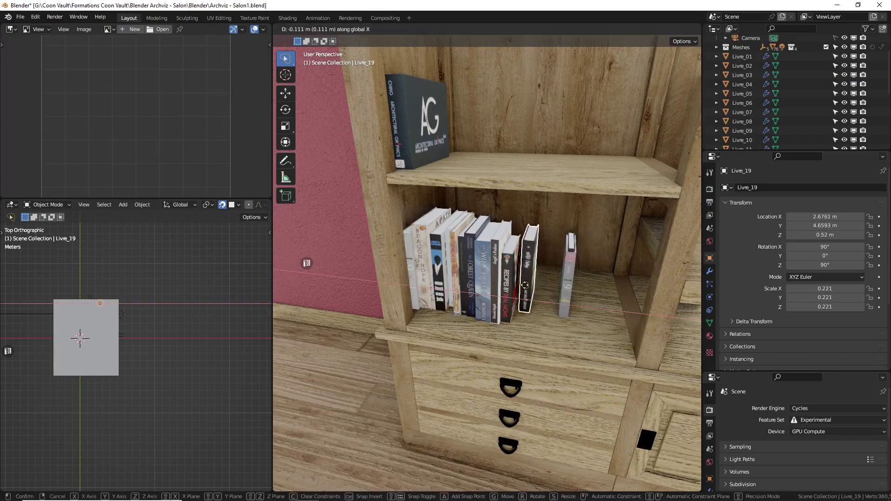
pyautogui.click(513, 285)
pyautogui.press('g')
pyautogui.press('y')
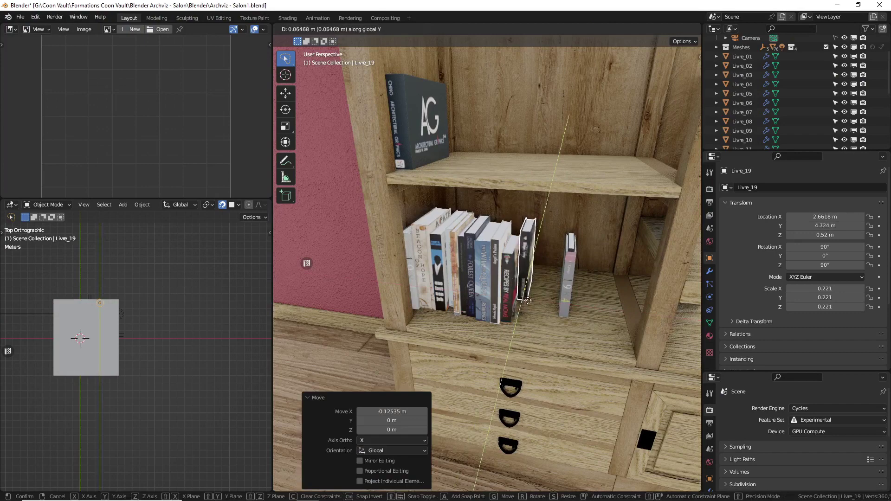
pyautogui.click(559, 297)
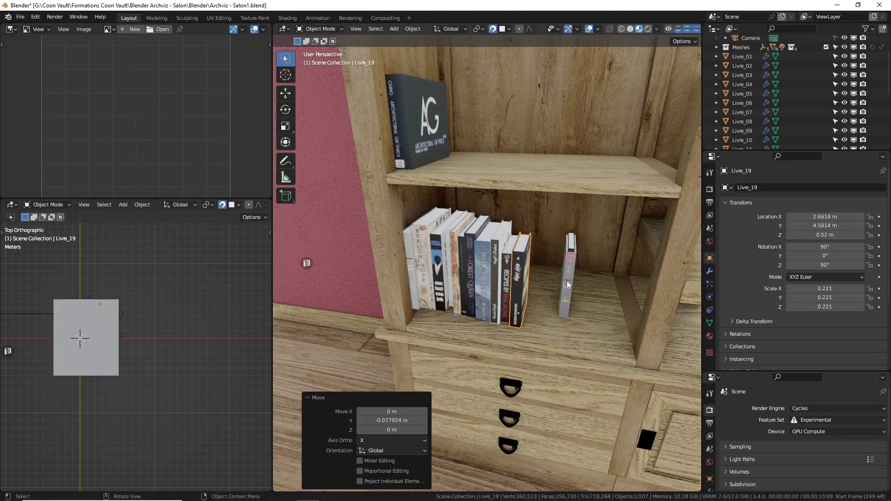
# Place Livre_02 beside Livre_19 by moving it about -0.098 m along X and -0.072 m along Y
pyautogui.click(567, 281)
pyautogui.press('g')
pyautogui.press('x')
pyautogui.click(522, 293)
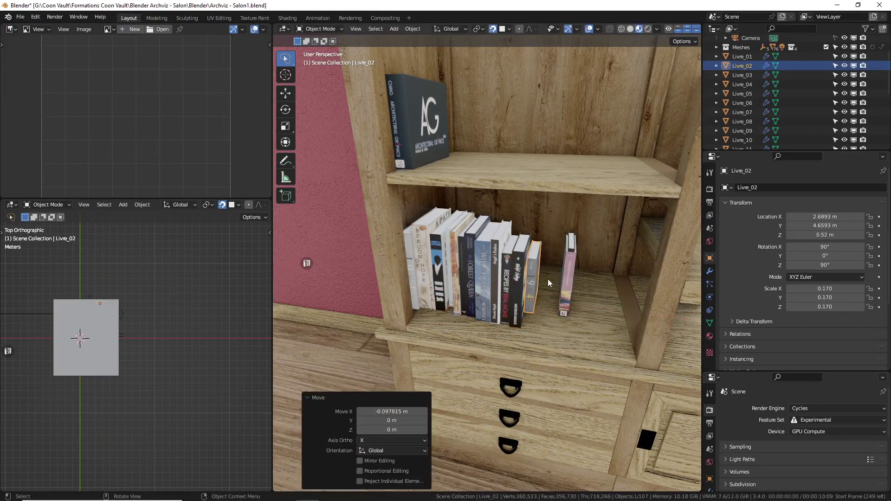
pyautogui.press('g')
pyautogui.press('y')
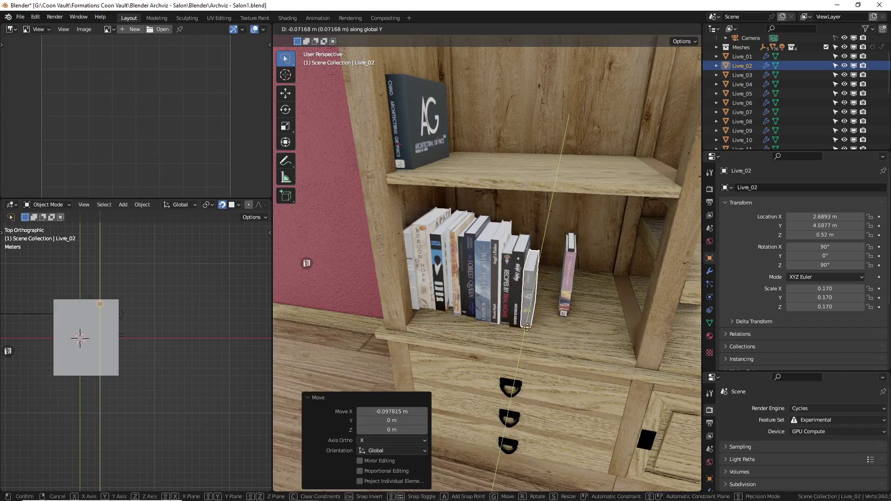
pyautogui.click(529, 329)
# Place Livre_03 beside Livre_02 by moving it about -0.071 m along X and -0.068 m along Y
pyautogui.click(570, 275)
pyautogui.press('g')
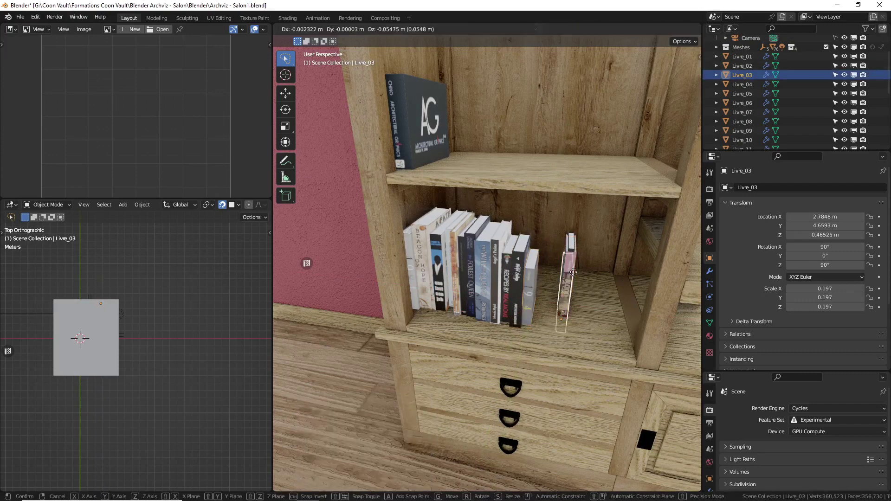
pyautogui.press('x')
pyautogui.press('x')
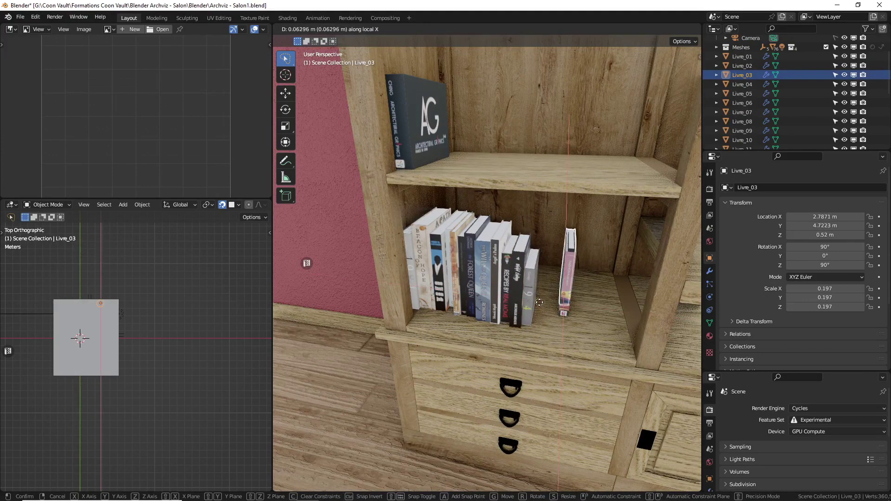
pyautogui.press('x')
pyautogui.press('x')
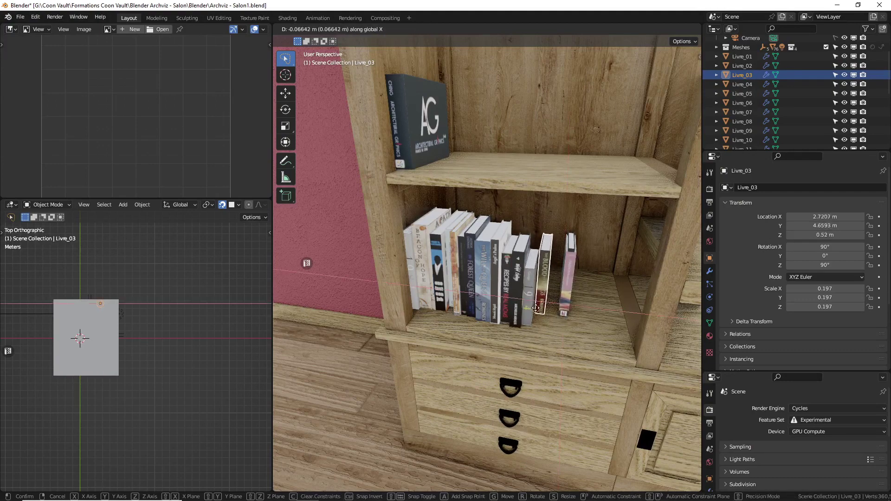
pyautogui.click(557, 290)
pyautogui.moveTo(557, 290); pyautogui.dragTo(551, 293, button='middle')
pyautogui.press('g')
pyautogui.press('y')
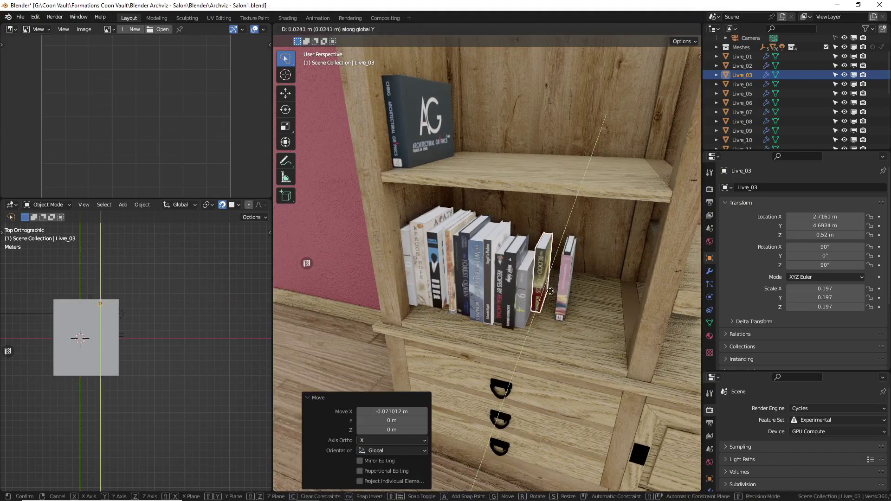
pyautogui.click(522, 329)
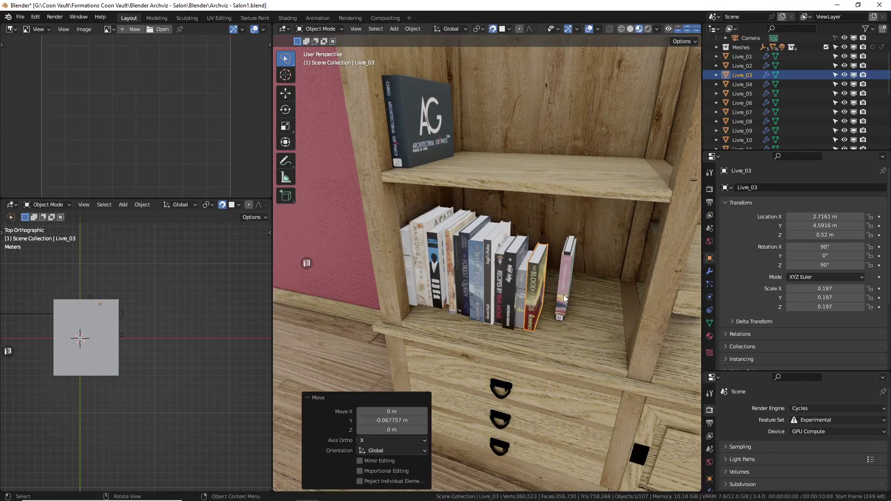
# Bring Livre_26 forward out of the stack and slide it along X against Livre_03, to about X 2.742 m and Y 4.586 m
pyautogui.click(564, 292)
pyautogui.press('g')
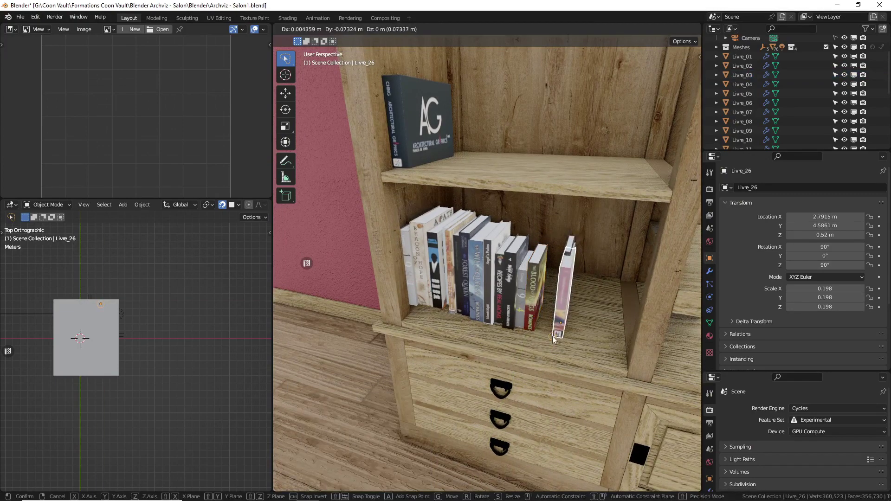
pyautogui.click(554, 335)
pyautogui.press('g')
pyautogui.press('x')
pyautogui.click(536, 291)
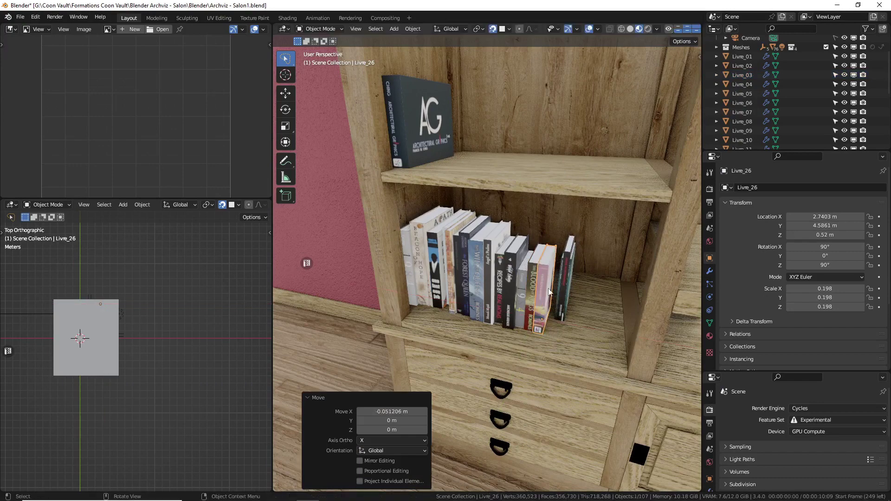
pyautogui.moveTo(536, 291); pyautogui.dragTo(535, 285, button='middle')
pyautogui.press('g')
pyautogui.press('x')
pyautogui.click(535, 277)
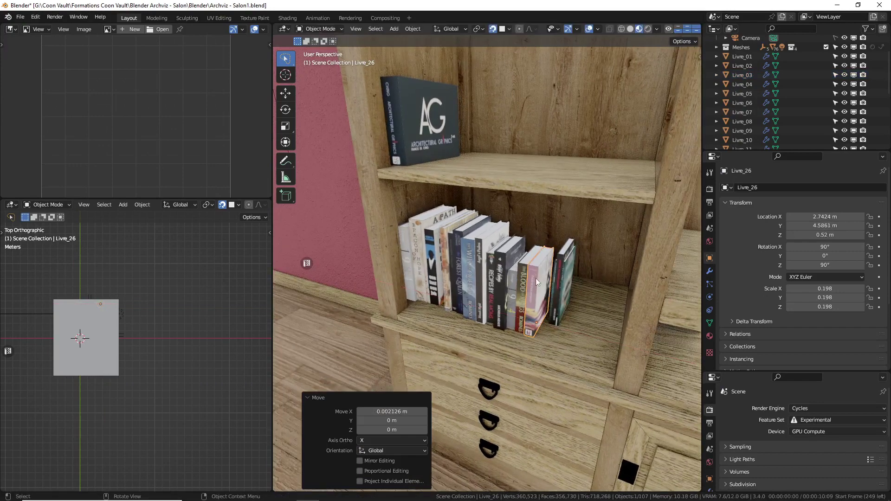
# Pull Livre_21 forward and slide it about -0.066 m along X to sit against Livre_26
pyautogui.click(560, 289)
pyautogui.press('g')
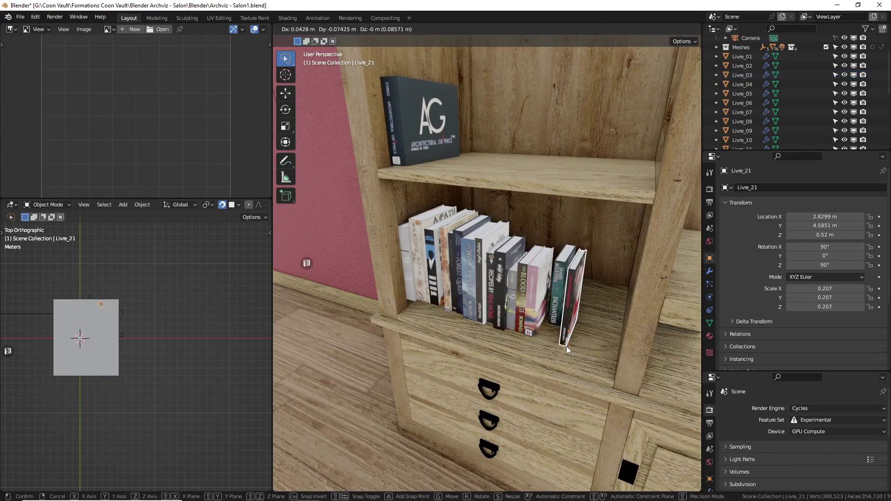
pyautogui.click(564, 335)
pyautogui.press('g')
pyautogui.press('x')
pyautogui.click(562, 289)
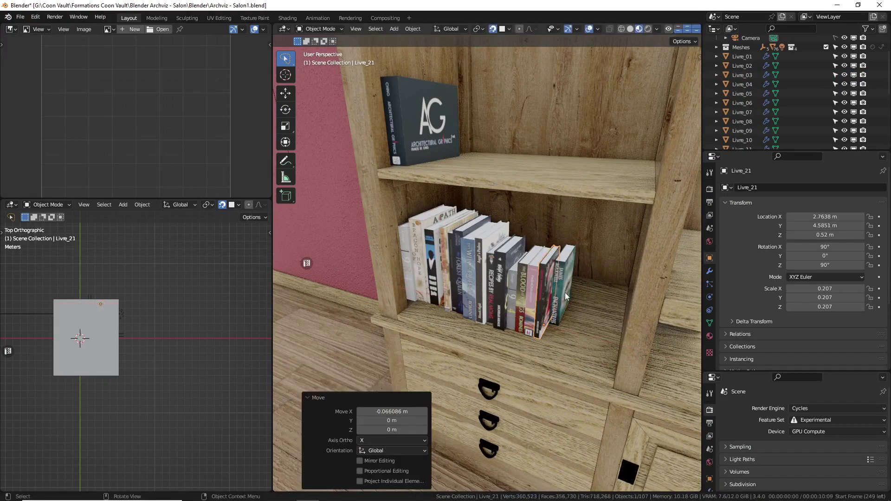
# Pull Livre_24 out of the stack, then move it about -0.072 m along X and -0.022 m along Y beside Livre_21
pyautogui.click(565, 293)
pyautogui.press('g')
pyautogui.click(583, 344)
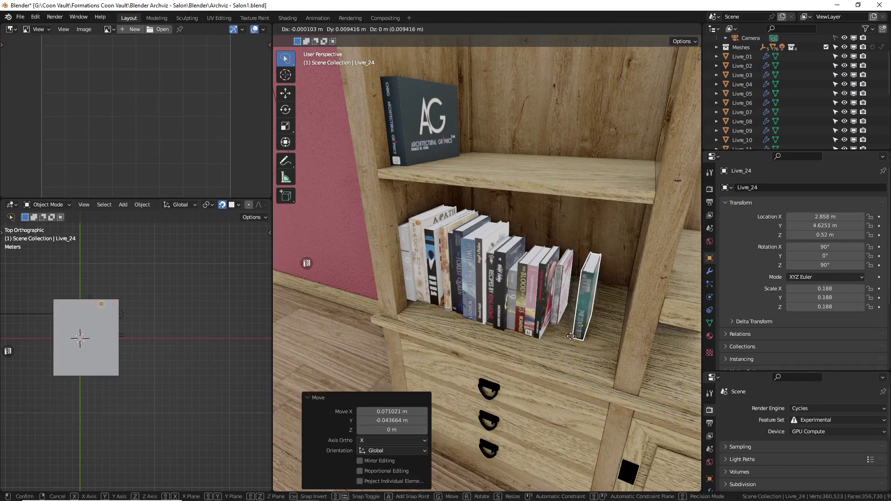
pyautogui.press('g')
pyautogui.press('x')
pyautogui.click(546, 313)
pyautogui.press('g')
pyautogui.press('y')
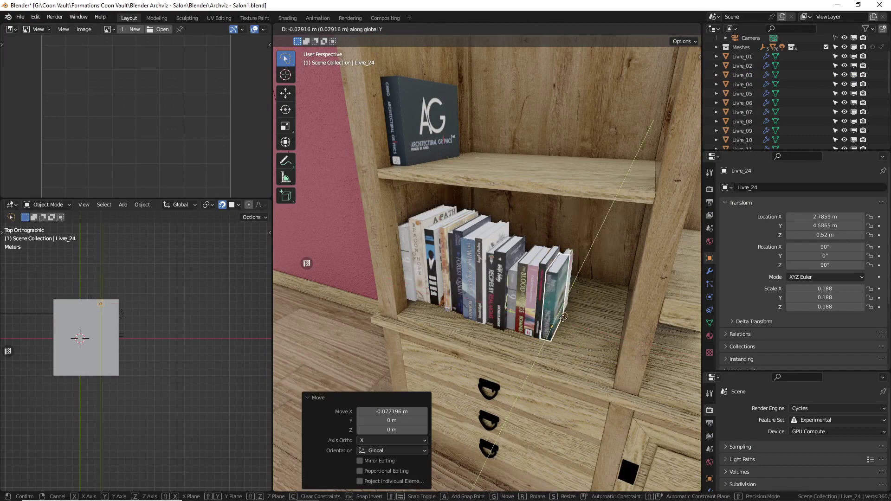
pyautogui.click(575, 268)
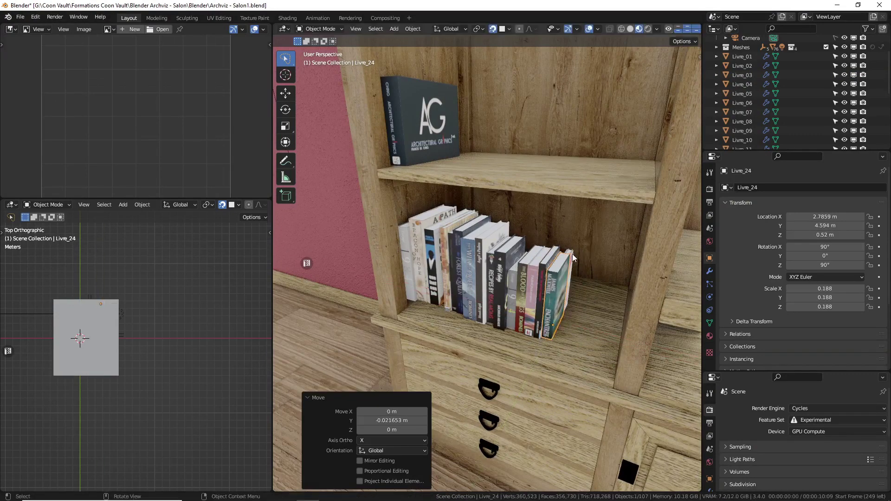
# Pull Livre_12 out from behind Livre_24 and place it beside that book at about X 2.81 m, bringing it forward along Y
pyautogui.click(577, 270)
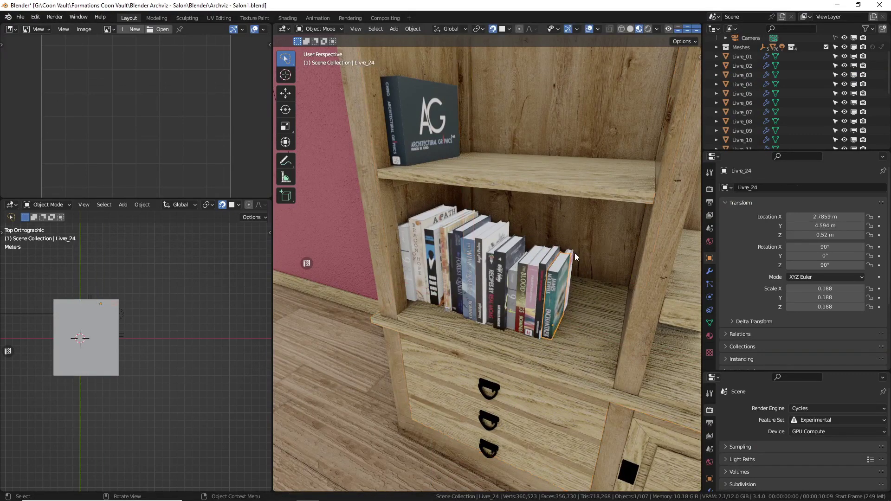
pyautogui.scroll(2, 576, 263)
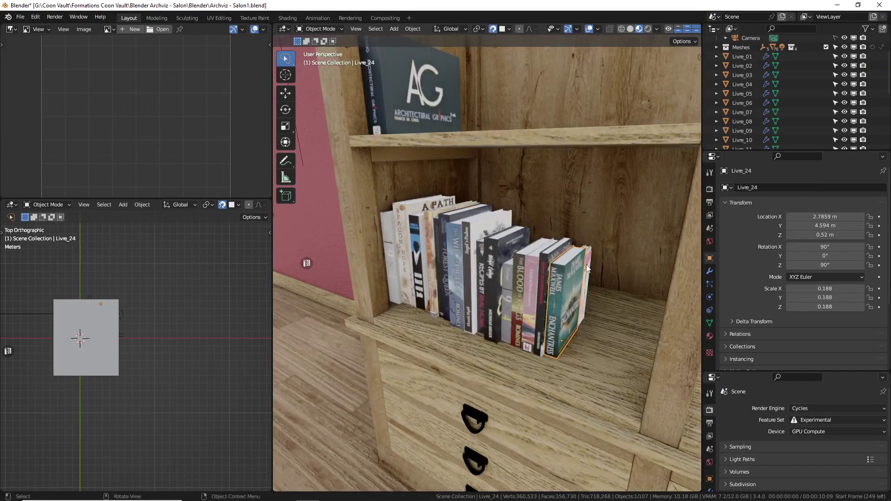
pyautogui.press('g')
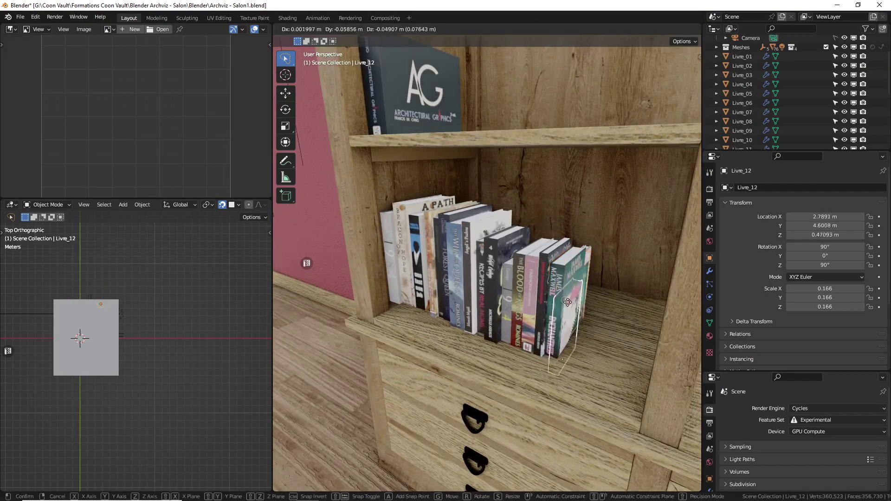
pyautogui.click(603, 362)
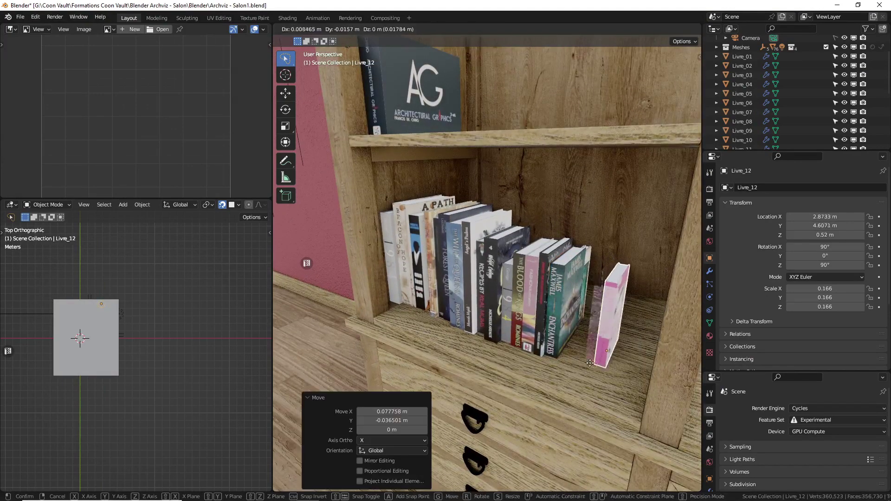
pyautogui.press('g')
pyautogui.press('x')
pyautogui.press('y')
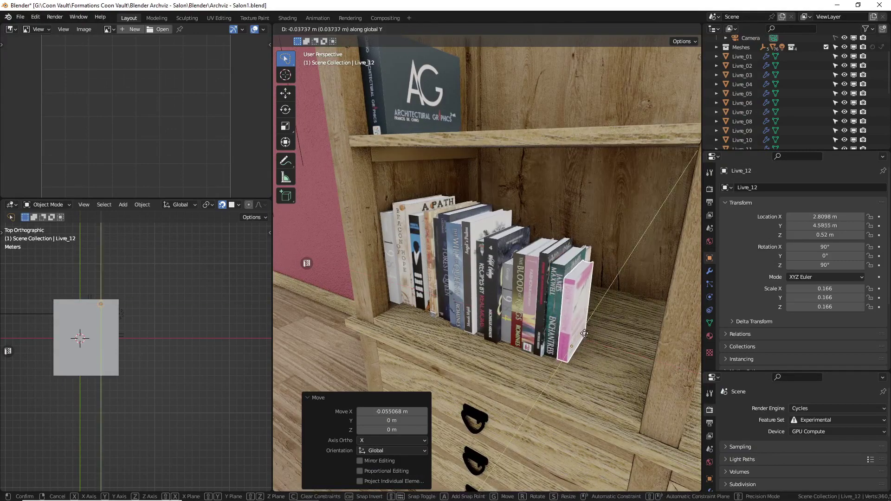
pyautogui.click(586, 335)
# Pull Livre_22 out about 0.088 m along X and -0.059 m along Y, then slide it back along X against Livre_12
pyautogui.moveTo(586, 334); pyautogui.dragTo(594, 278, button='middle')
pyautogui.click(594, 277)
pyautogui.press('g')
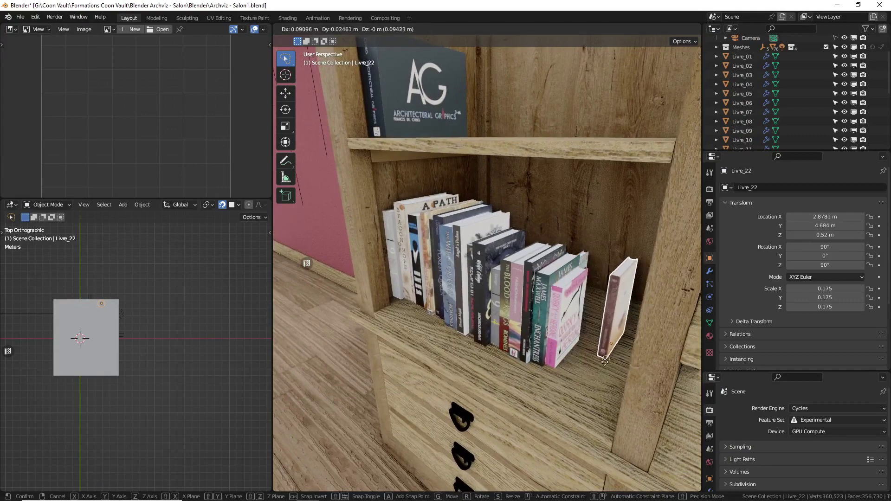
pyautogui.click(588, 384)
pyautogui.press('g')
pyautogui.press('x')
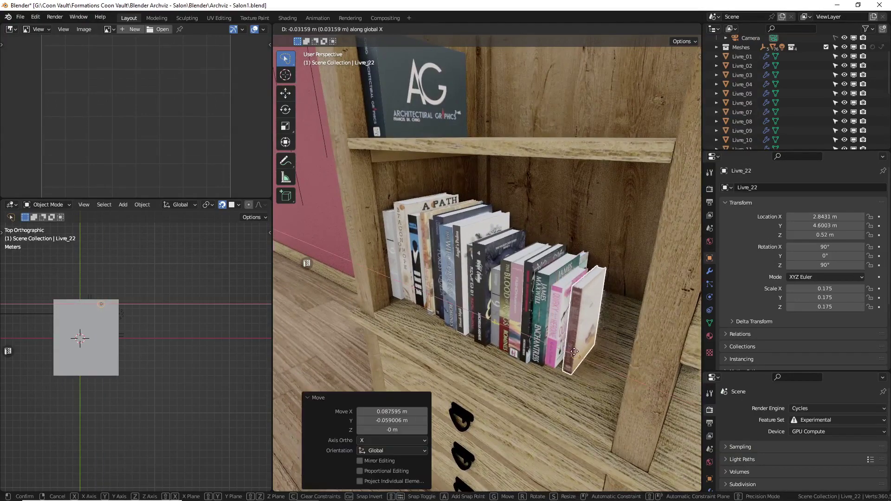
pyautogui.click(571, 338)
# Pull Livre_08 out from behind the row and slide it about -0.037 m along X against Livre_22
pyautogui.click(587, 261)
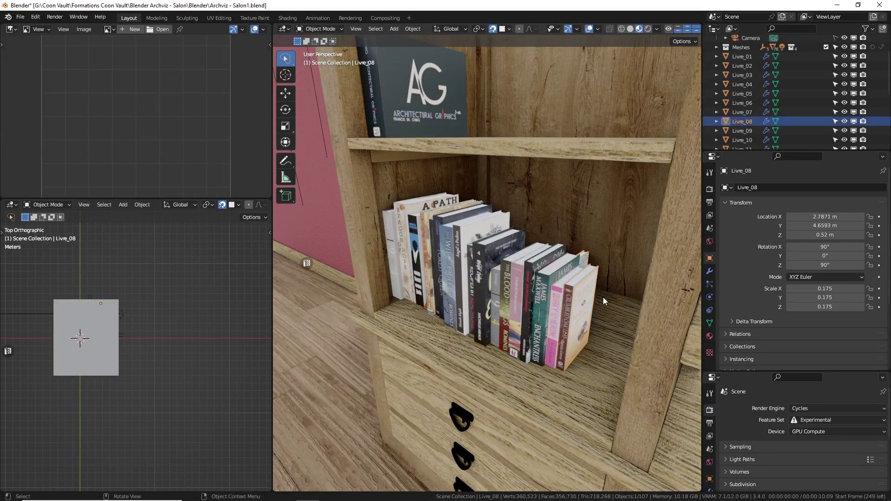
pyautogui.press('g')
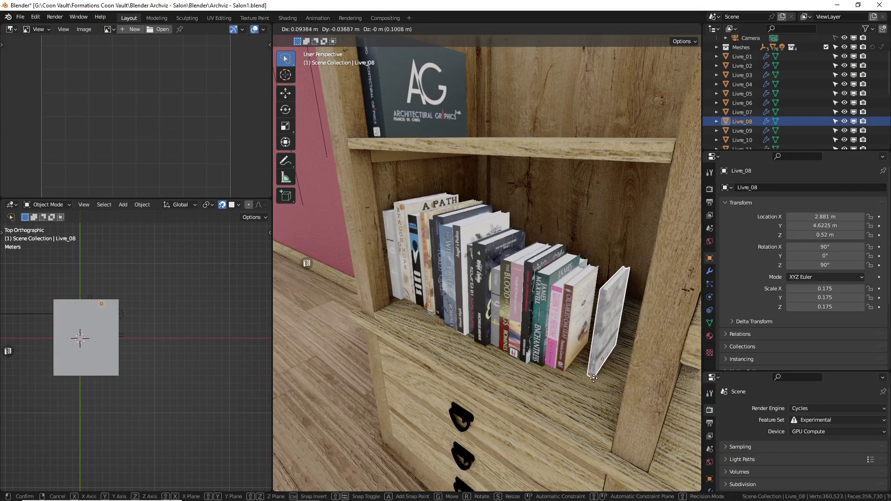
pyautogui.click(592, 382)
pyautogui.press('g')
pyautogui.press('x')
pyautogui.click(579, 335)
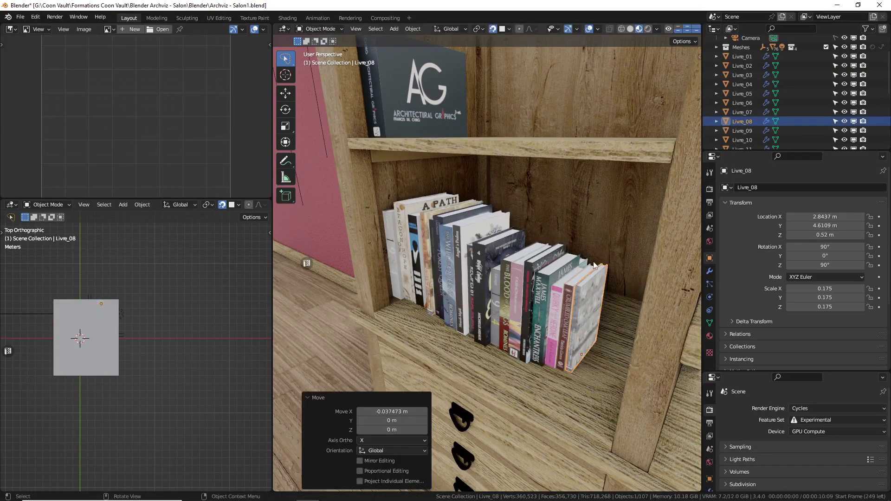
# Pull Livre_20 out of the stack and place it beside Livre_08, moving it about -0.035 m along X and -0.036 m along Y
pyautogui.click(597, 276)
pyautogui.press('g')
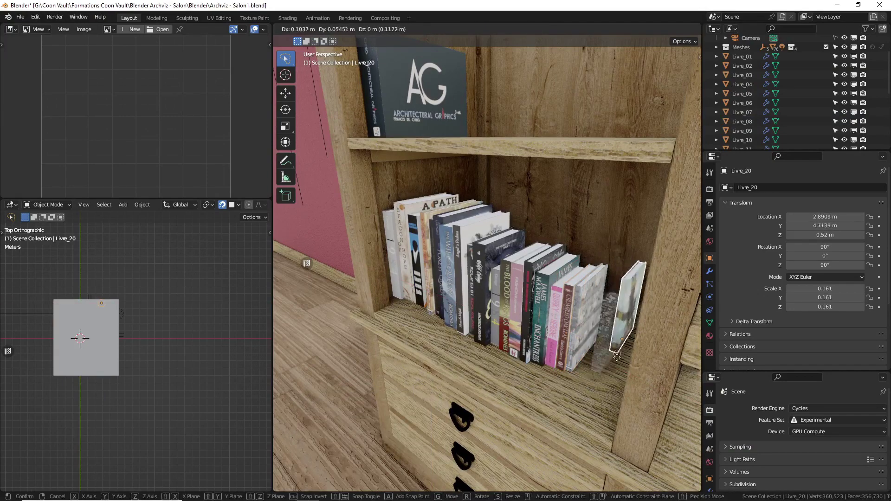
pyautogui.click(605, 376)
pyautogui.press('g')
pyautogui.press('x')
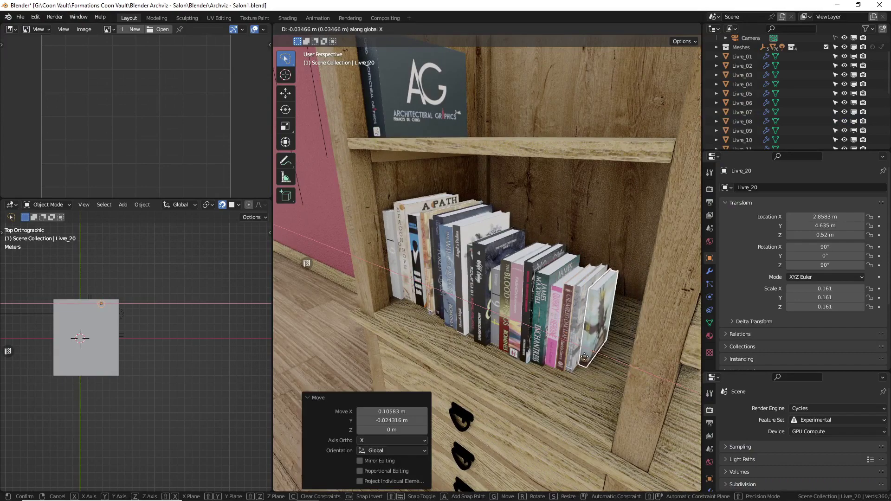
pyautogui.click(588, 352)
pyautogui.press('g')
pyautogui.press('y')
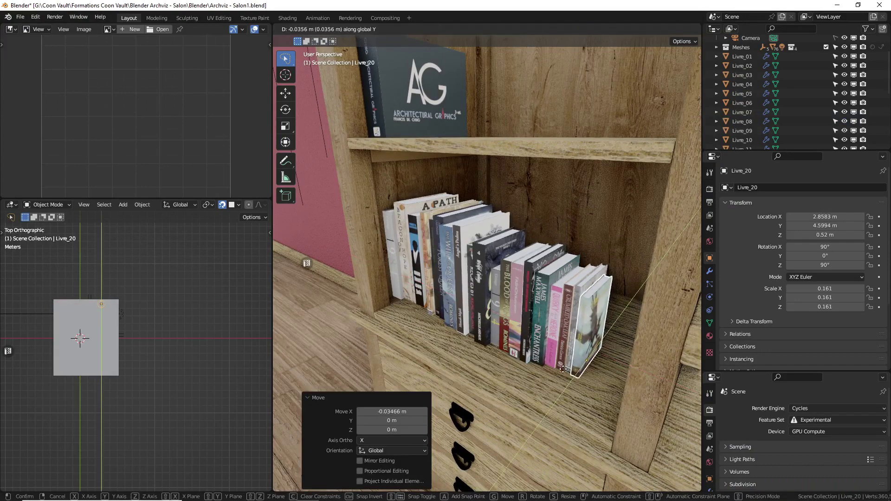
pyautogui.click(584, 312)
# Move Livre_06 down to the end of the lower book row, about 0.537 m along X, -0.021 m along Y and -0.4 m along Z
pyautogui.moveTo(585, 312)
pyautogui.mouseDown(button='middle')
pyautogui.moveTo(511, 316)
pyautogui.moveTo(507, 306)
pyautogui.moveTo(599, 304)
pyautogui.mouseUp(button='middle')
pyautogui.scroll(3, 533, 312)
pyautogui.scroll(-3, 506, 306)
pyautogui.keyDown('shift'); pyautogui.moveTo(464, 146); pyautogui.dragTo(428, 174, button='middle'); pyautogui.keyUp('shift')
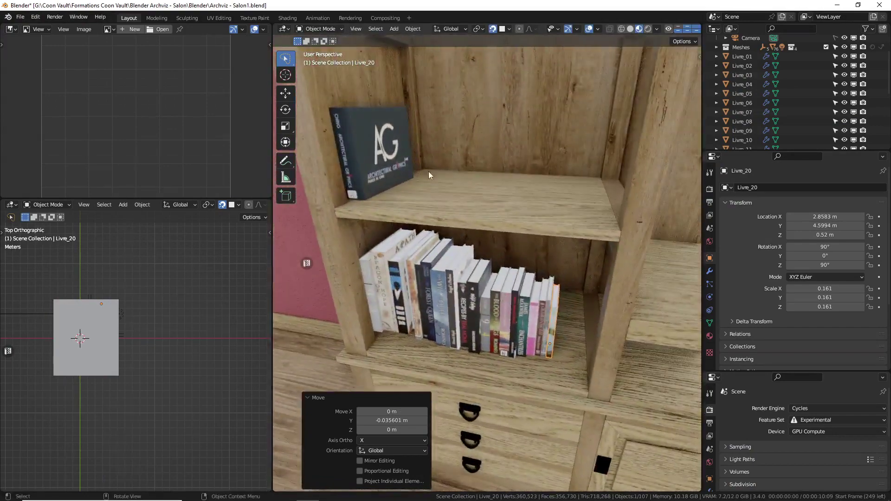
pyautogui.click(399, 161)
pyautogui.scroll(-2, 501, 273)
pyautogui.press('g')
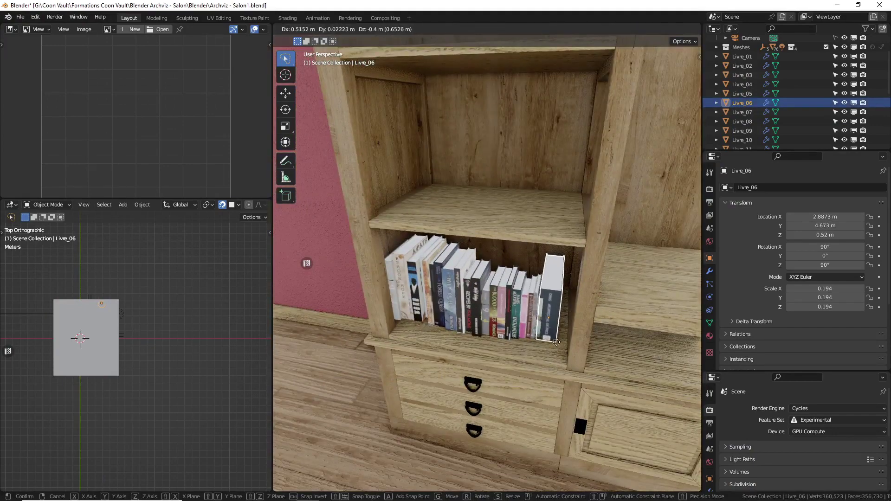
pyautogui.click(563, 356)
# Slide Livre_06 about -0.011 m along X against the last small book in the row and clear the selection
pyautogui.press('g')
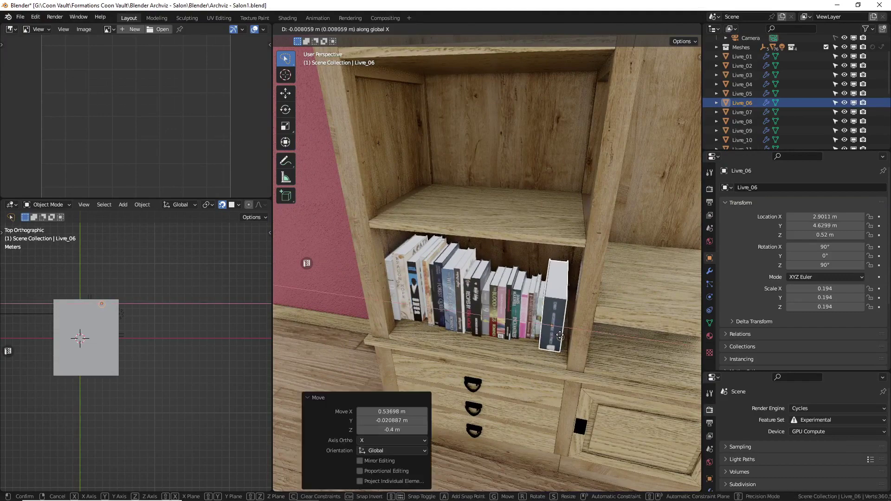
pyautogui.press('x')
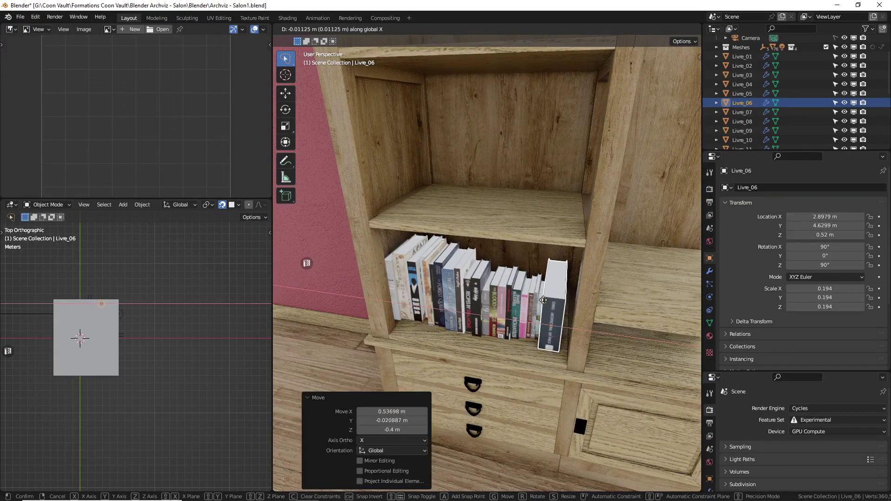
pyautogui.click(544, 301)
pyautogui.press('a')
pyautogui.moveTo(548, 299)
pyautogui.mouseDown(button='middle')
pyautogui.moveTo(552, 285)
pyautogui.moveTo(564, 291)
pyautogui.moveTo(561, 279)
pyautogui.moveTo(554, 284)
pyautogui.mouseUp(button='middle')
pyautogui.click(554, 239)
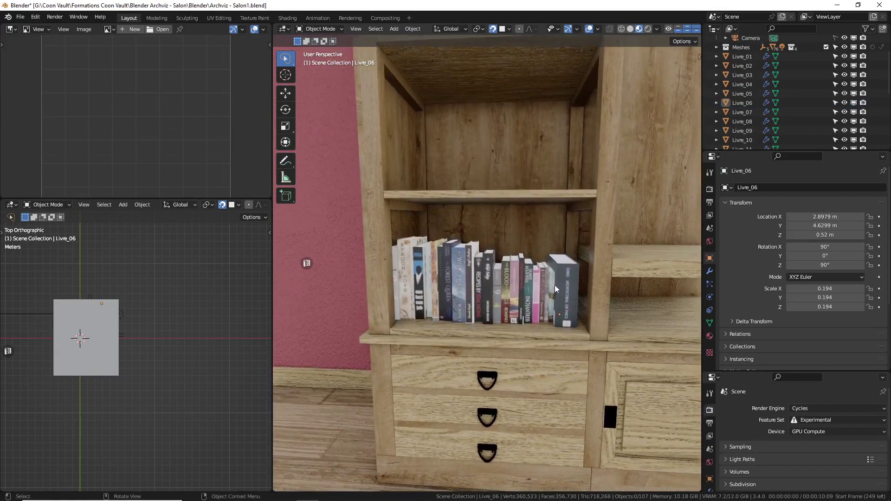
# Duplicate Livre_01 and raise the copy 0.877 m along Z to the upper shelf
pyautogui.moveTo(590, 238); pyautogui.dragTo(535, 253, button='middle')
pyautogui.moveTo(461, 276); pyautogui.dragTo(483, 297, button='middle')
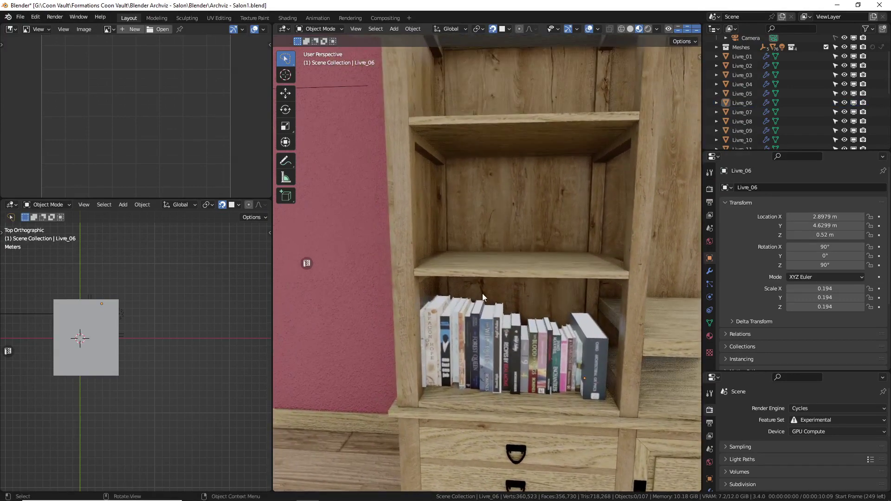
pyautogui.click(741, 103)
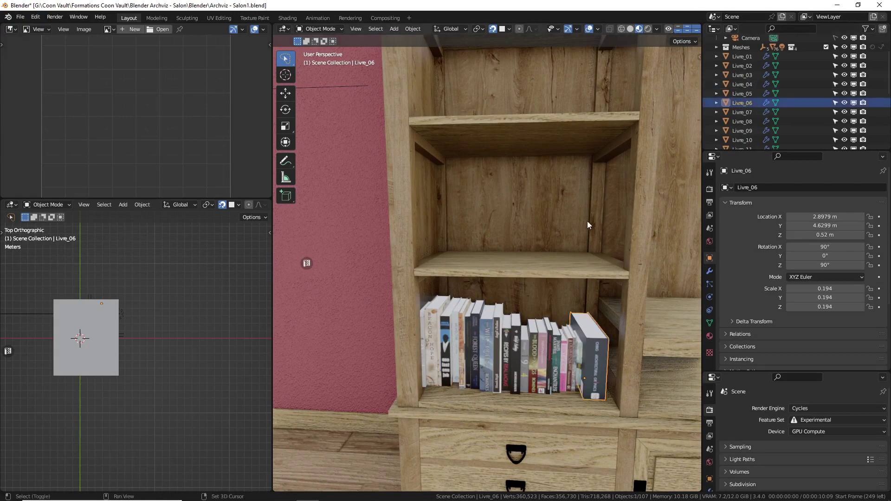
pyautogui.moveTo(587, 221); pyautogui.dragTo(584, 268, button='middle')
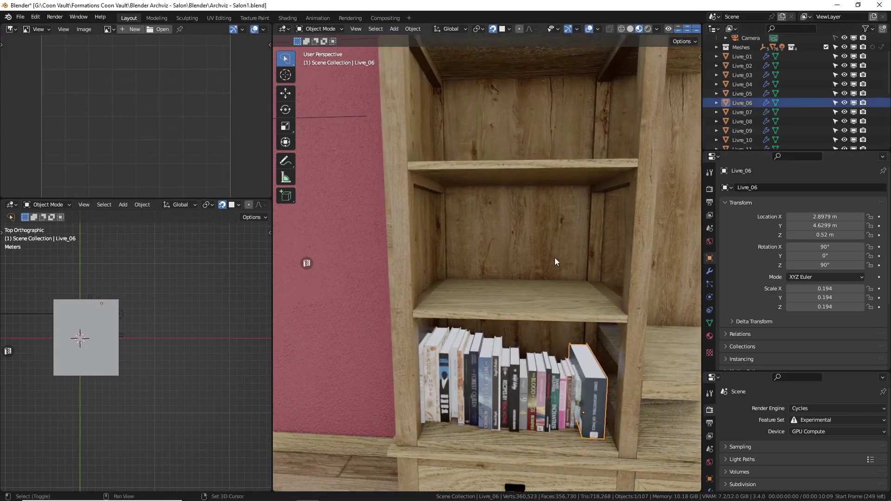
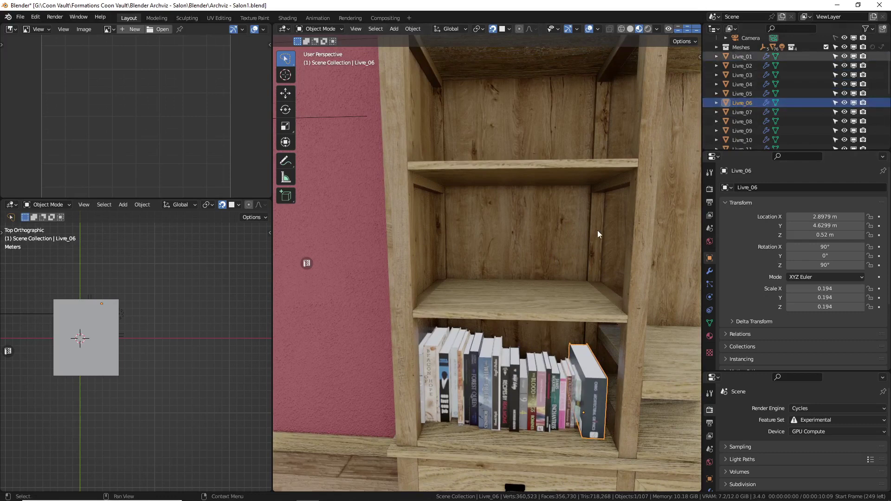
pyautogui.hotkey('shift', 'd')
pyautogui.press('z')
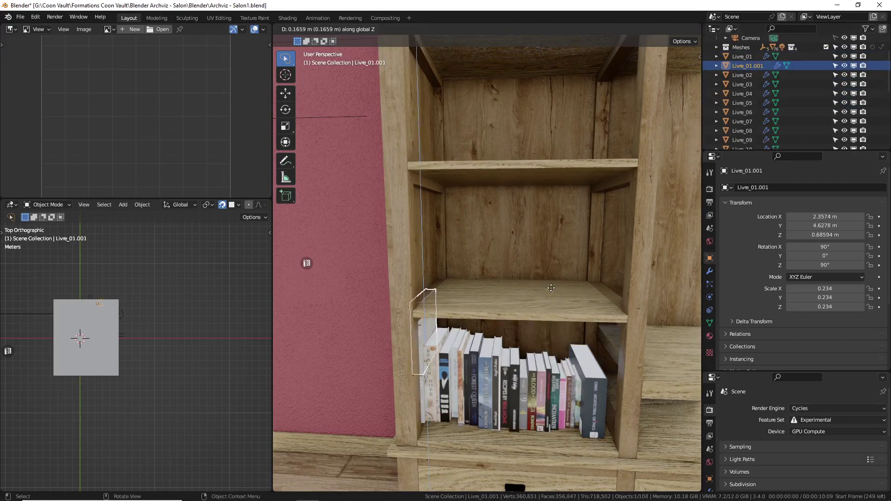
pyautogui.click(532, 127)
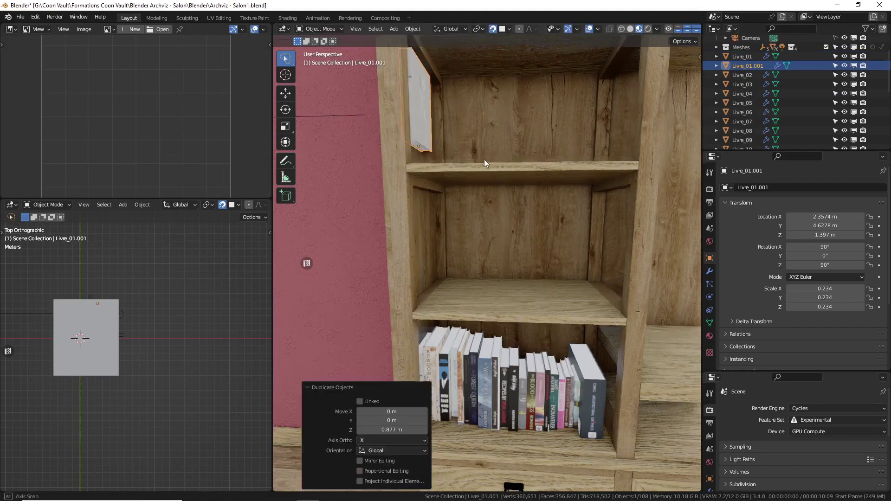
# Stand the Livre_01 copy on the upper shelf at about X 2.56 m, Y 4.64 m, Z 1.32 m
pyautogui.moveTo(484, 161); pyautogui.dragTo(474, 191, button='middle')
pyautogui.press('g')
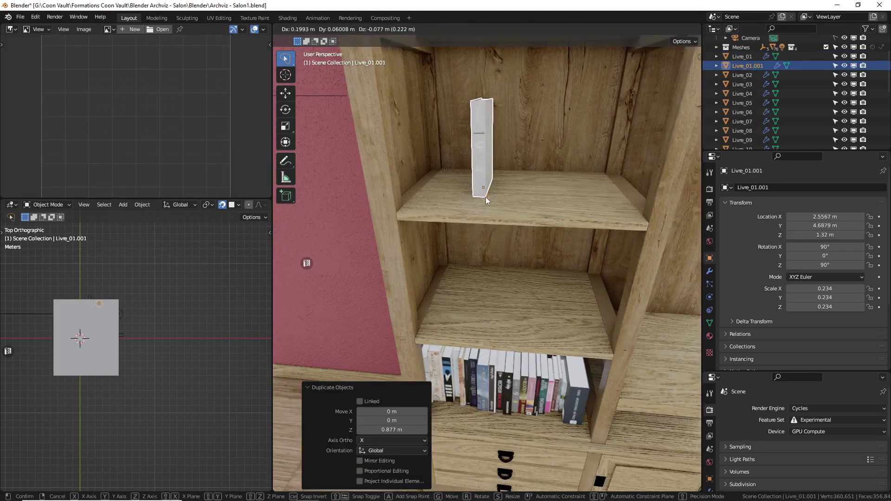
pyautogui.click(485, 198)
pyautogui.press('g')
pyautogui.press('Escape')
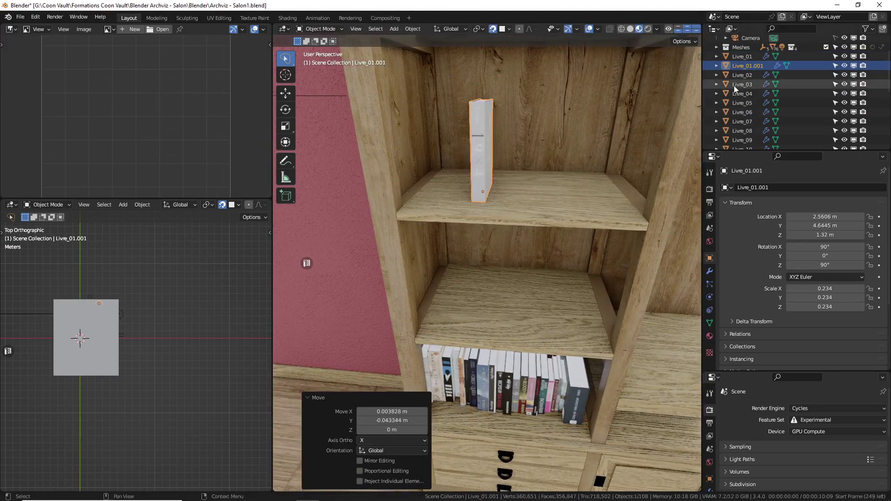
# Move the original Livre_02 onto the upper shelf and slide it along X to about 2.35 m beside the cabinet's side panel
pyautogui.click(741, 76)
pyautogui.press('g')
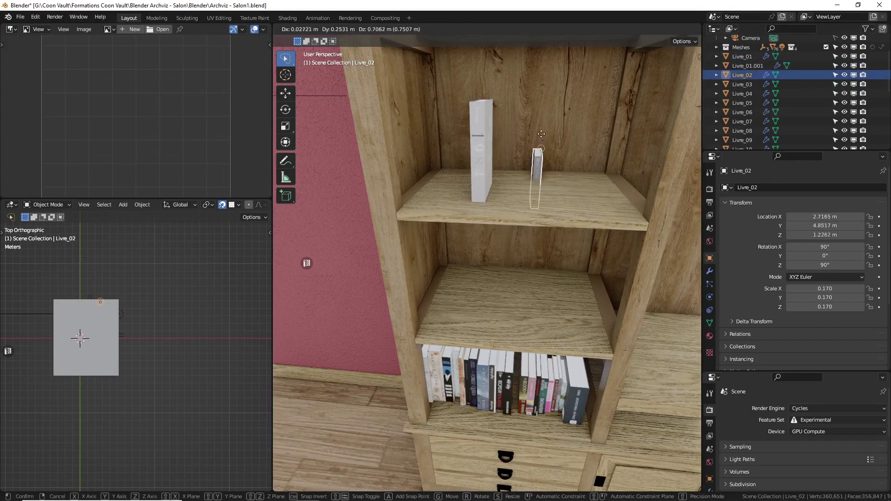
pyautogui.click(540, 96)
pyautogui.press('g')
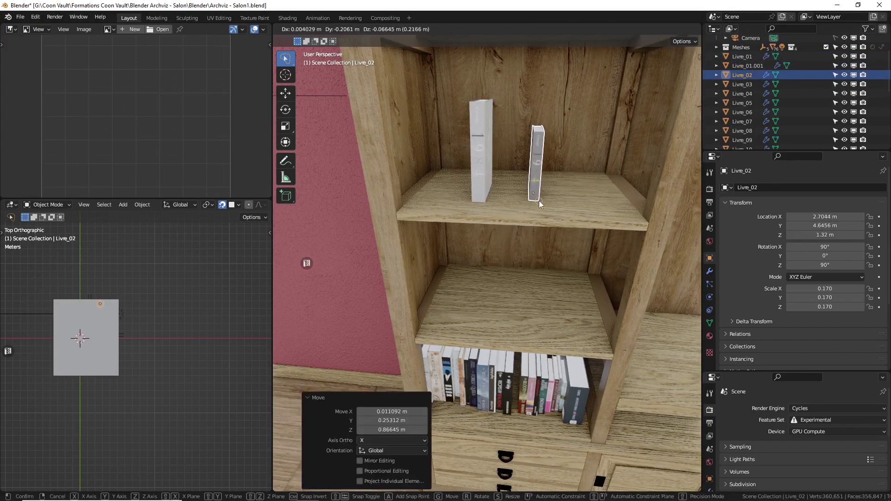
pyautogui.press('x')
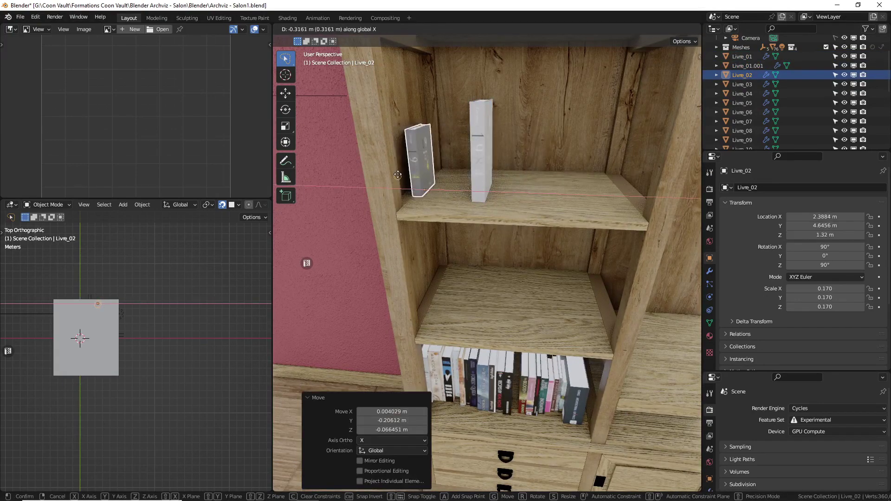
pyautogui.click(400, 163)
# Slide the Livre_01 copy about -0.176 m along X against Livre_02 on the upper shelf
pyautogui.click(476, 155)
pyautogui.press('g')
pyautogui.press('x')
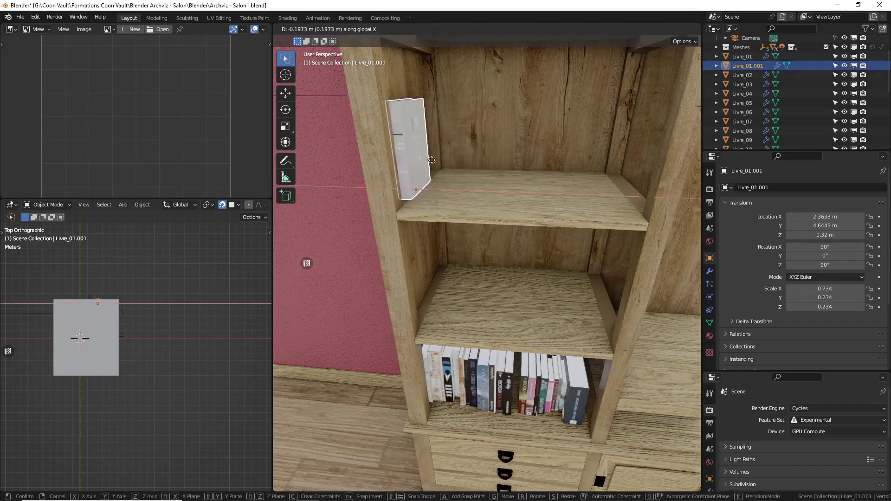
pyautogui.click(459, 149)
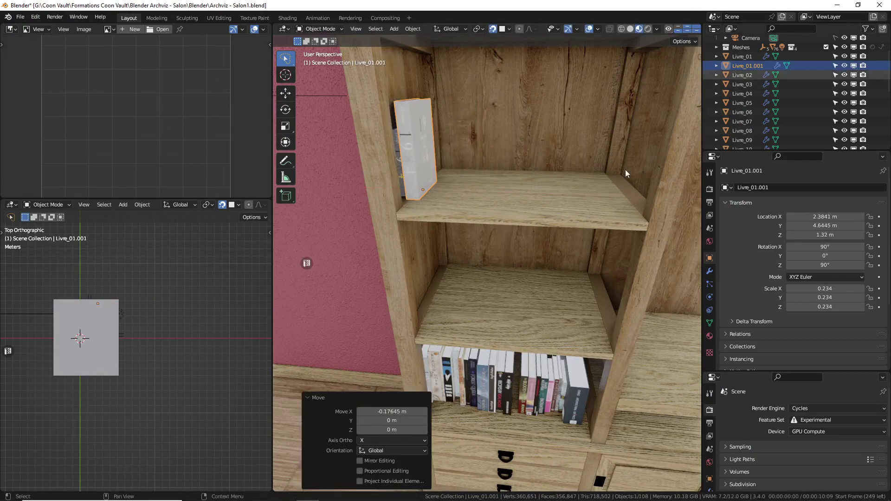
# Undo the last slide of the Livre_01 copy and all moves of Livre_02 back to its place in the lower row
pyautogui.click(742, 75)
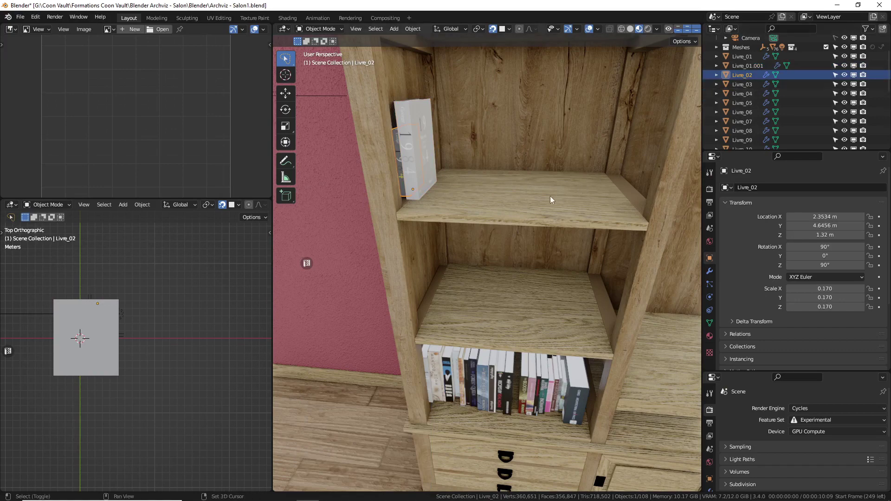
pyautogui.moveTo(551, 163); pyautogui.dragTo(537, 180, button='middle')
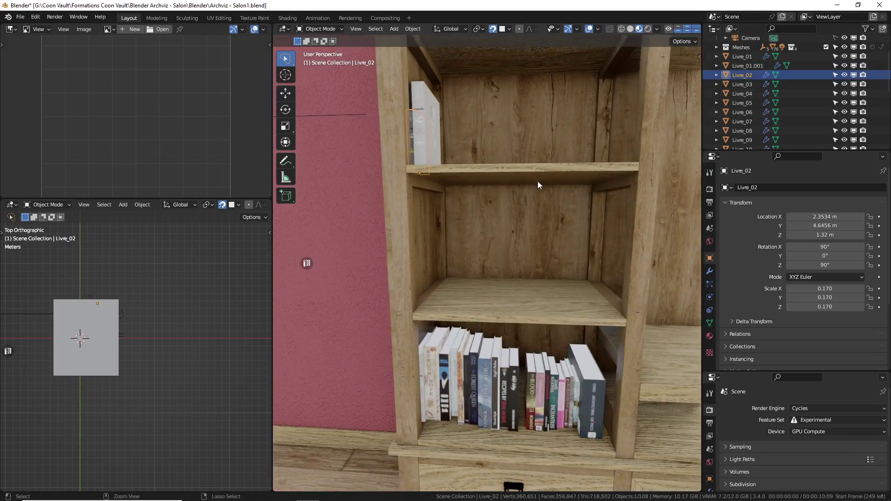
pyautogui.keyDown('ctrl'); pyautogui.click(537, 181); pyautogui.keyUp('ctrl')
pyautogui.hotkey('ctrl', 'z')
pyautogui.hotkey('ctrl', 'z')
pyautogui.hotkey('ctrl', 'z')
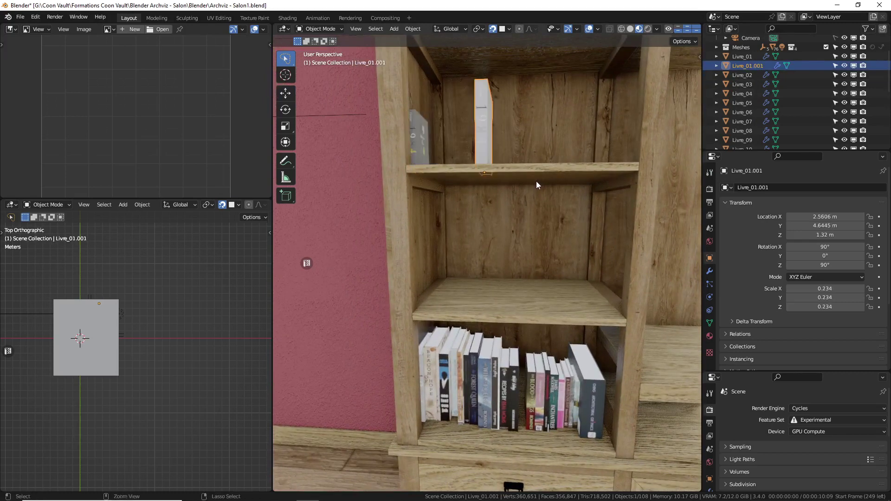
pyautogui.hotkey('ctrl', 'z')
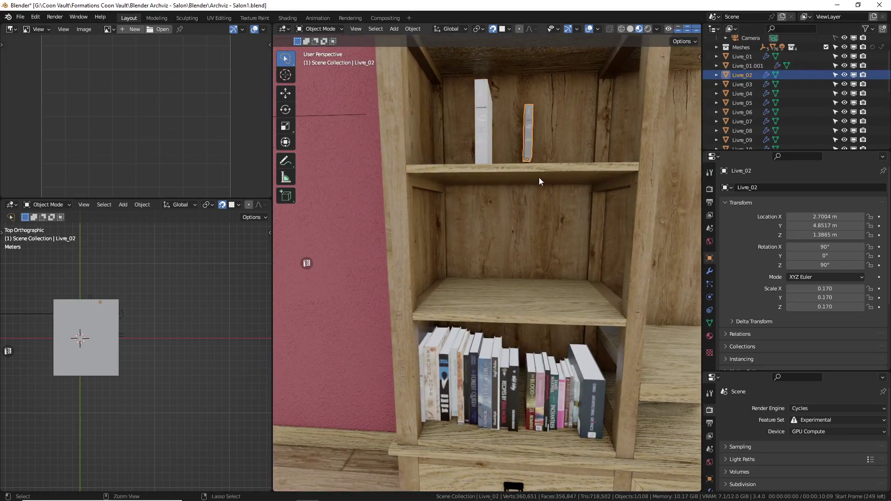
pyautogui.hotkey('ctrl', 'z')
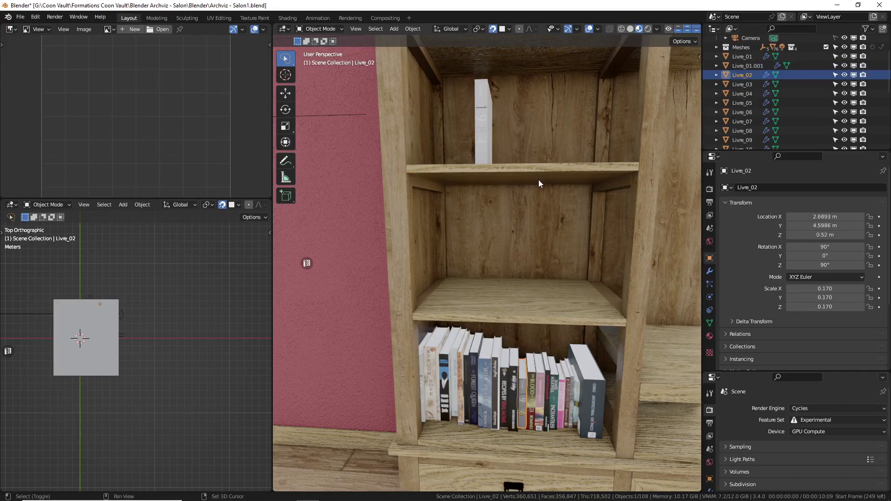
# Duplicate Livre_02 and place the copy on the upper shelf at about X 2.70 m, Y 4.65 m, Z 1.32 m
pyautogui.hotkey('shift', 'd')
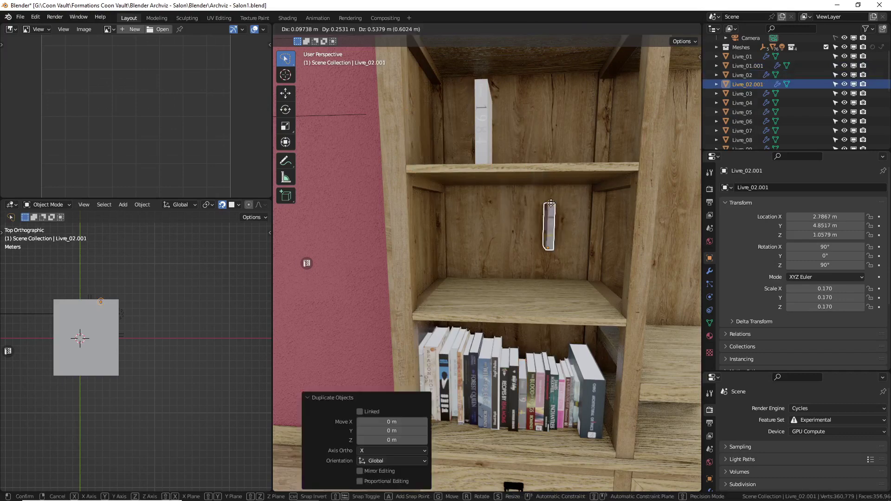
pyautogui.press('z')
pyautogui.click(538, 133)
pyautogui.moveTo(538, 133); pyautogui.dragTo(535, 149, button='middle')
pyautogui.press('g')
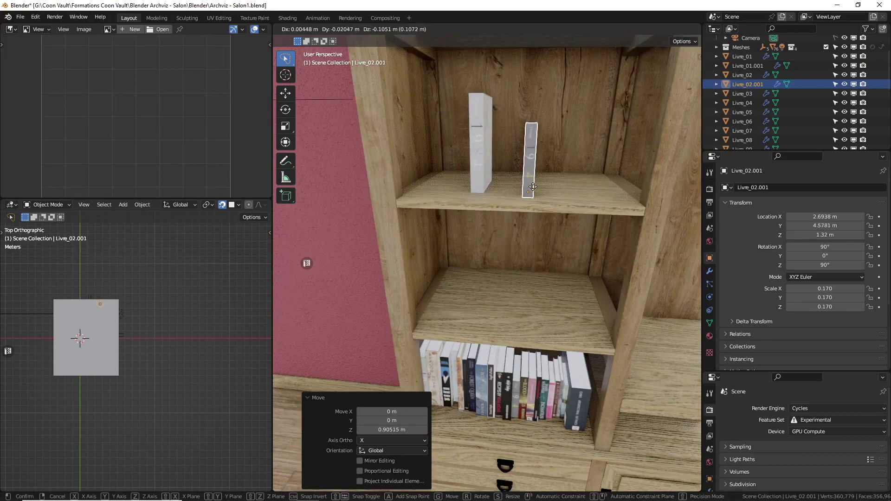
pyautogui.click(548, 179)
# Duplicate Livre_03 and place the copy on the upper shelf at about X 2.87 m, Y 4.63 m, Z 1.32 m
pyautogui.click(750, 97)
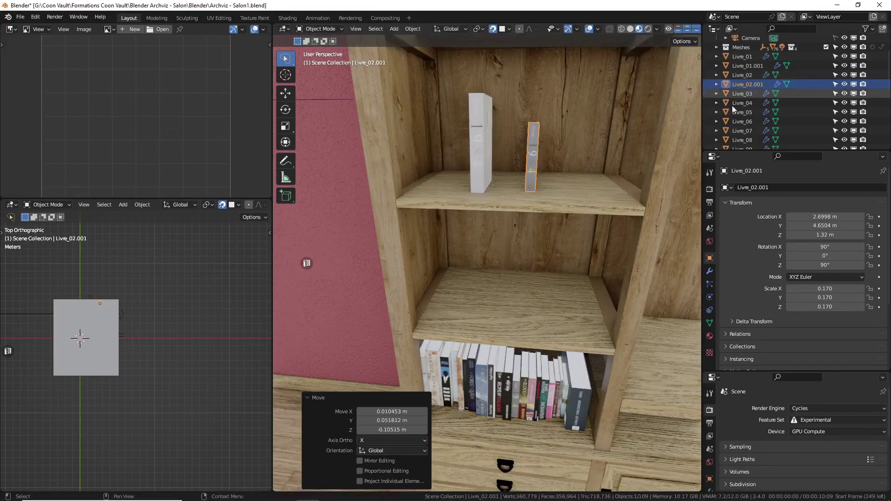
pyautogui.hotkey('shift', 'd')
pyautogui.rightClick(614, 174)
pyautogui.press('g')
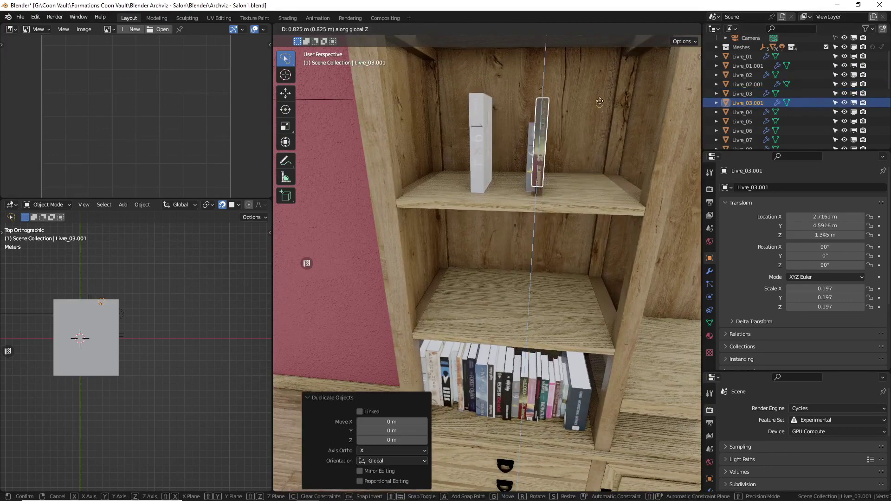
pyautogui.click(592, 188)
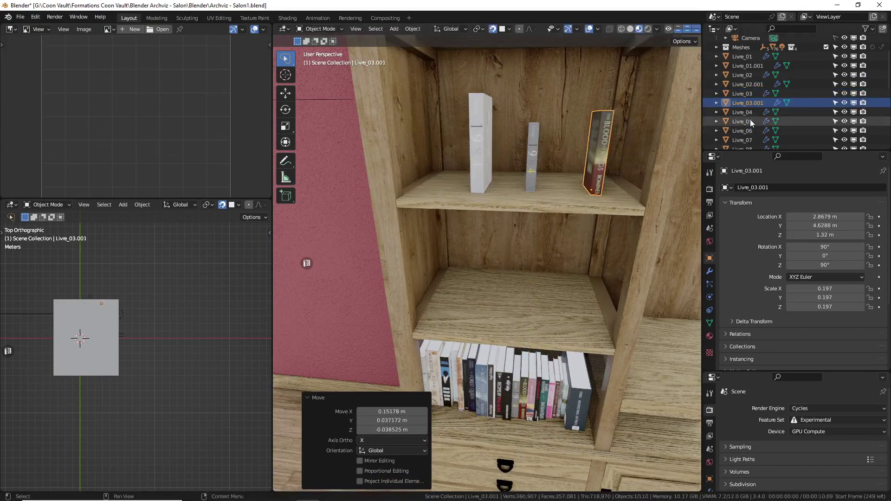
# Duplicate Livre_04 and stand the copy on the upper shelf beside the Livre_01 copy, at Z 1.32 m
pyautogui.click(742, 113)
pyautogui.hotkey('shift', 'd')
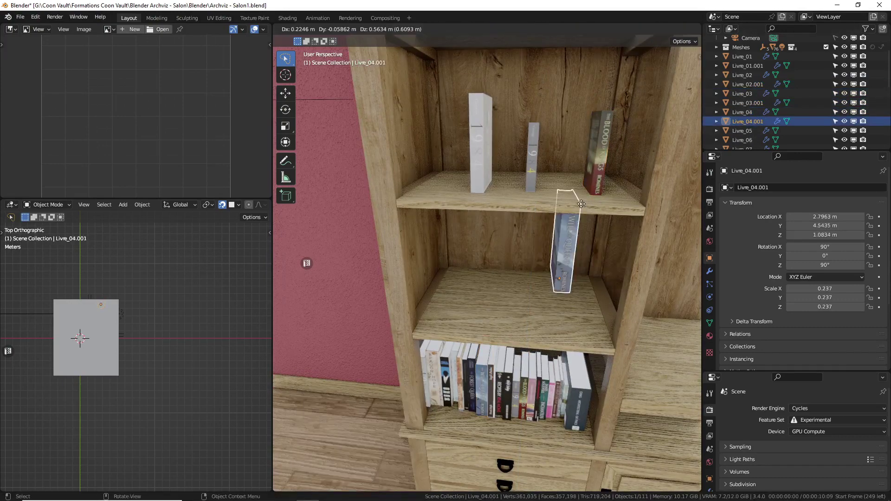
pyautogui.press('z')
pyautogui.click(483, 260)
pyautogui.press('g')
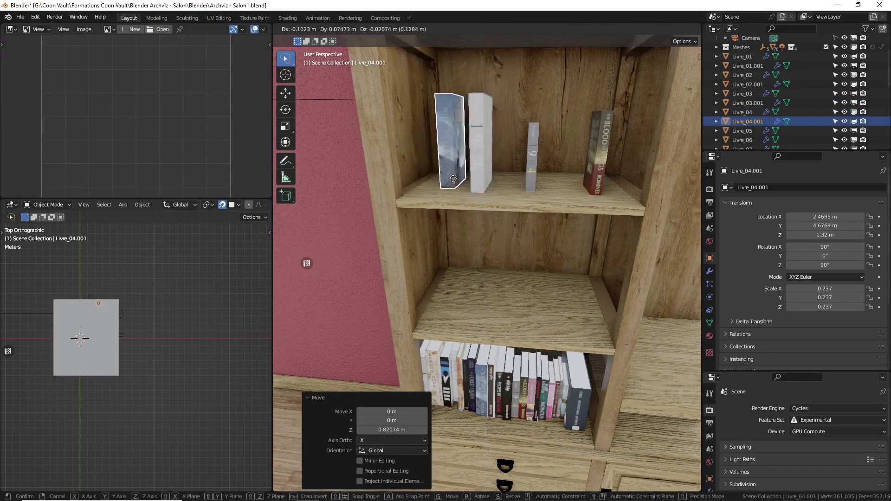
pyautogui.click(461, 184)
# Duplicate Livre_05 and place the copy between the Livre_02 and Livre_03 copies at about X 2.78 m, Y 4.65 m, Z 1.32 m
pyautogui.click(743, 132)
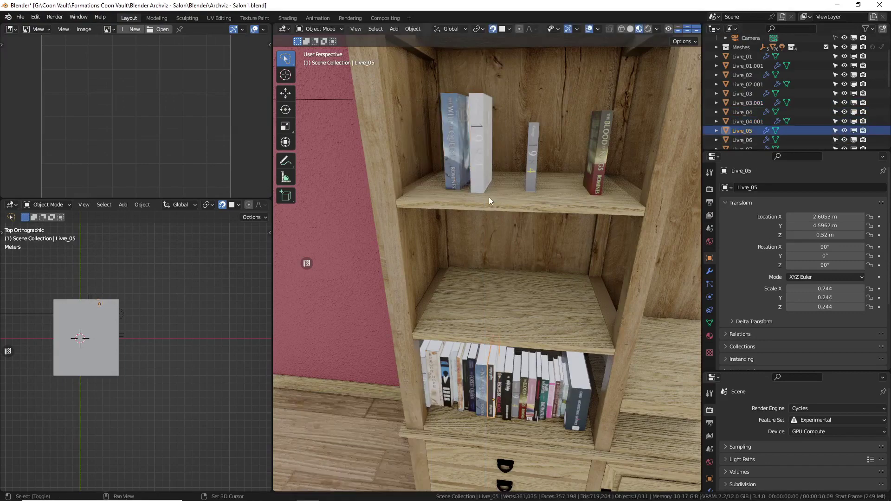
pyautogui.hotkey('shift', 'd')
pyautogui.press('z')
pyautogui.click(532, 109)
pyautogui.press('g')
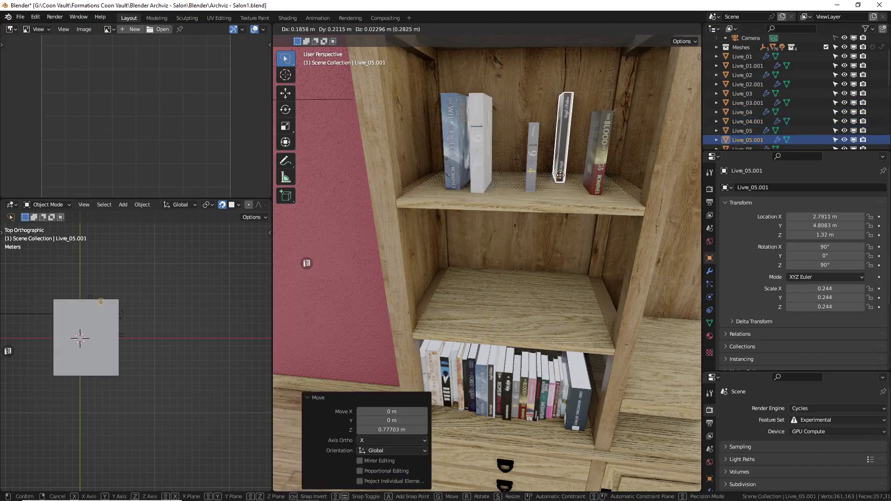
pyautogui.click(486, 154)
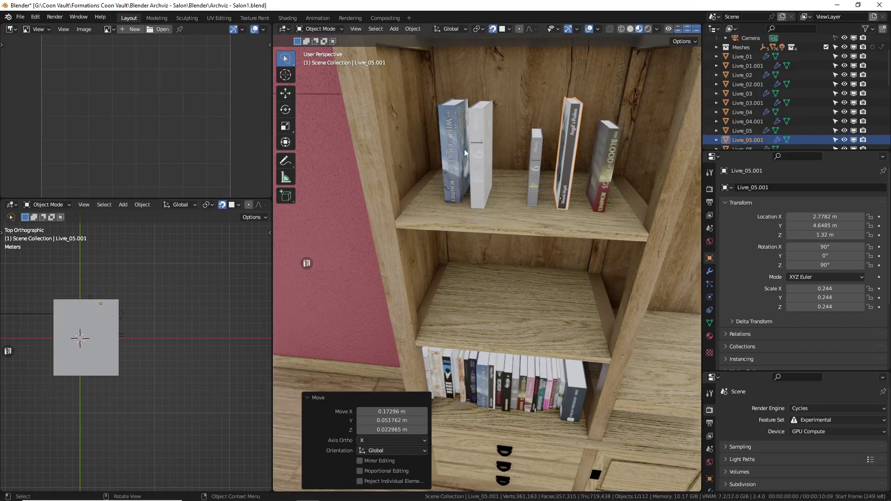
# Slide the Livre_04 copy along X away from the Livre_01 copy, up against the cabinet's side panel
pyautogui.click(464, 149)
pyautogui.moveTo(464, 149); pyautogui.dragTo(487, 165, button='middle')
pyautogui.press('g')
pyautogui.press('x')
pyautogui.click(427, 163)
# Tilt the Livre_01 copy on the upper shelf -25° around global Y and adjust its height to about Z 1.33 m
pyautogui.click(480, 177)
pyautogui.press('r')
pyautogui.write('x')
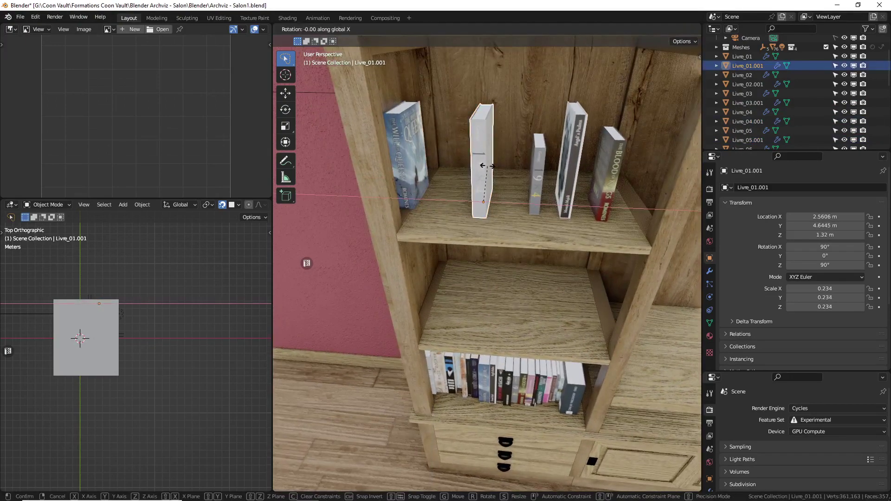
pyautogui.write('-25')
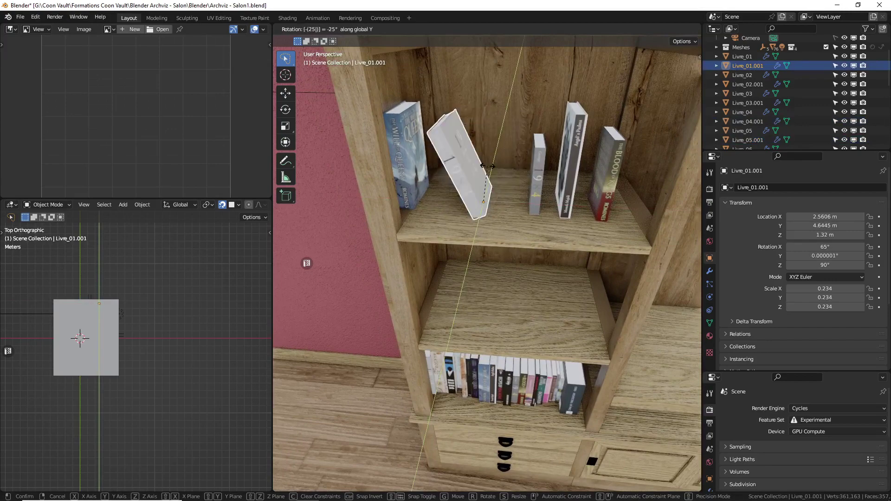
pyautogui.press('Return')
pyautogui.press('g')
pyautogui.press('z')
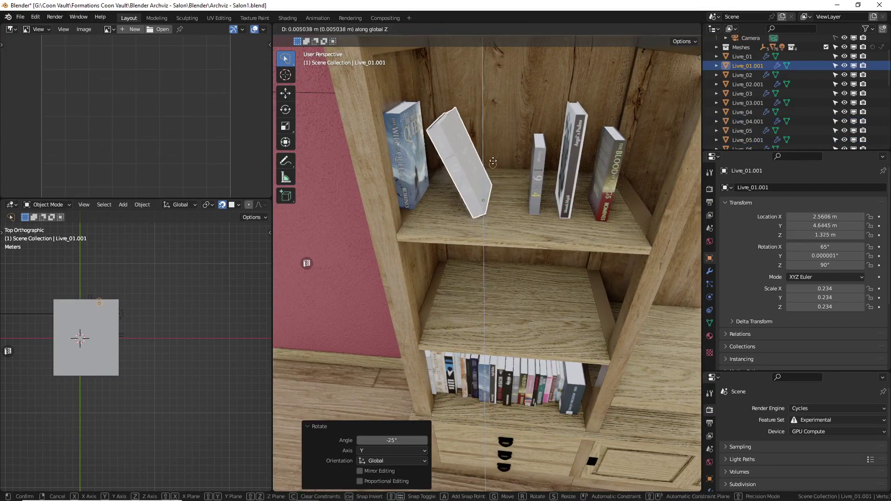
pyautogui.click(494, 170)
pyautogui.press('g')
pyautogui.press('z')
pyautogui.click(493, 187)
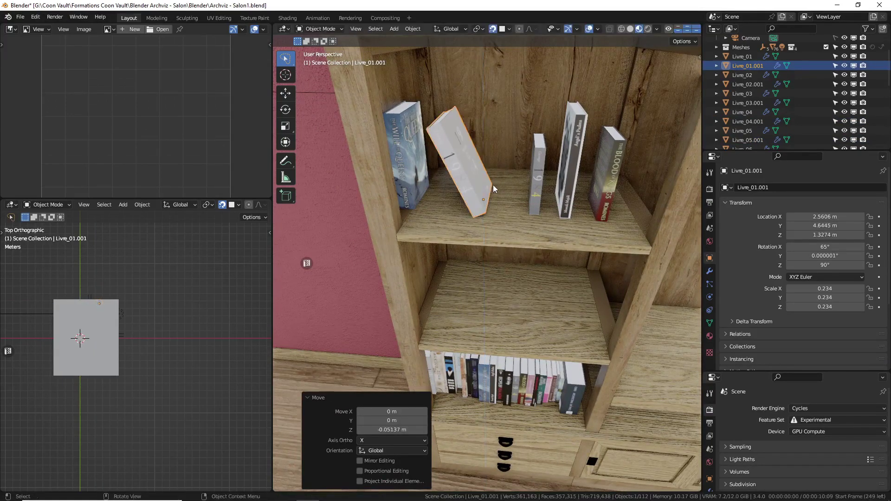
# Move the tilted Livre_01 copy to about X 2.50 m, Y 4.67 m, leaning against the Livre_04 copy
pyautogui.moveTo(492, 184)
pyautogui.mouseDown(button='middle')
pyautogui.moveTo(488, 177)
pyautogui.moveTo(484, 183)
pyautogui.mouseUp(button='middle')
pyautogui.press('g')
pyautogui.press('y')
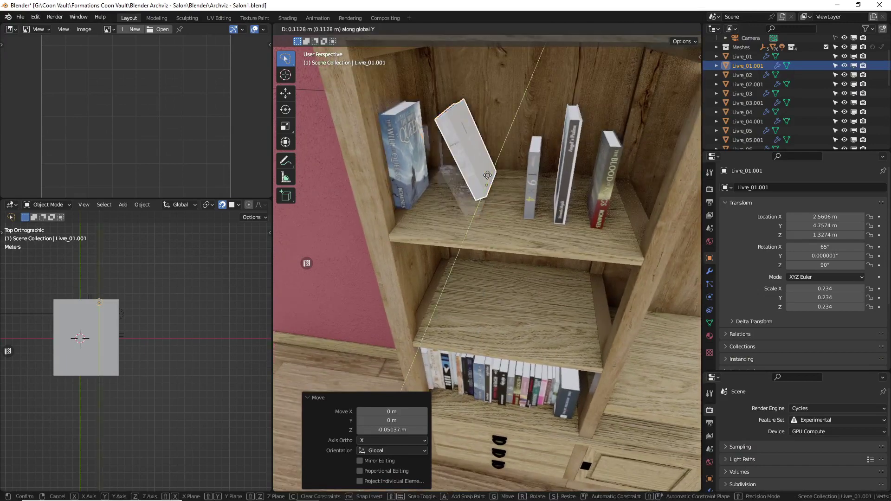
pyautogui.click(485, 188)
pyautogui.press('g')
pyautogui.press('x')
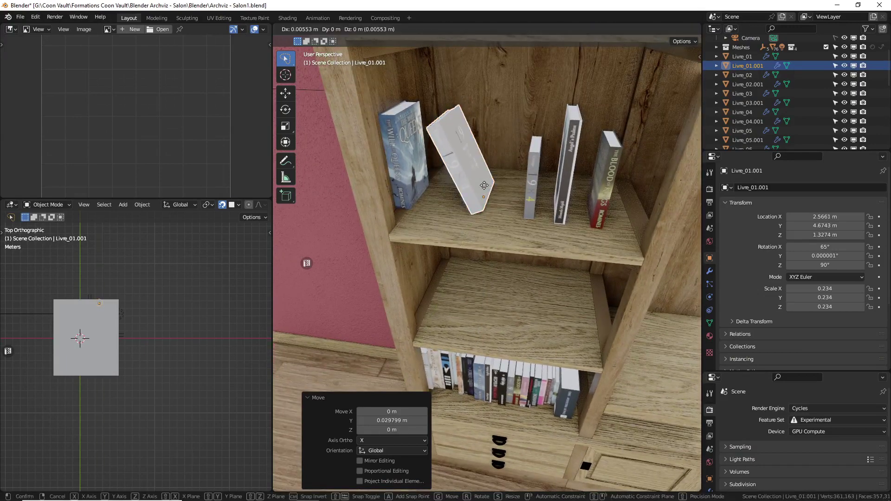
pyautogui.click(529, 171)
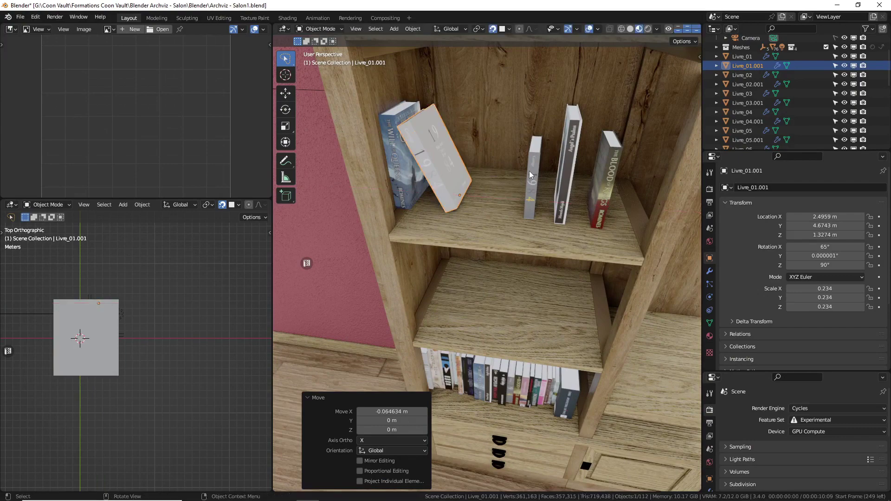
# Tilt the Livre_02 copy -25° around global Y and adjust its height to about Z 1.33 m
pyautogui.click(530, 171)
pyautogui.write('ry')
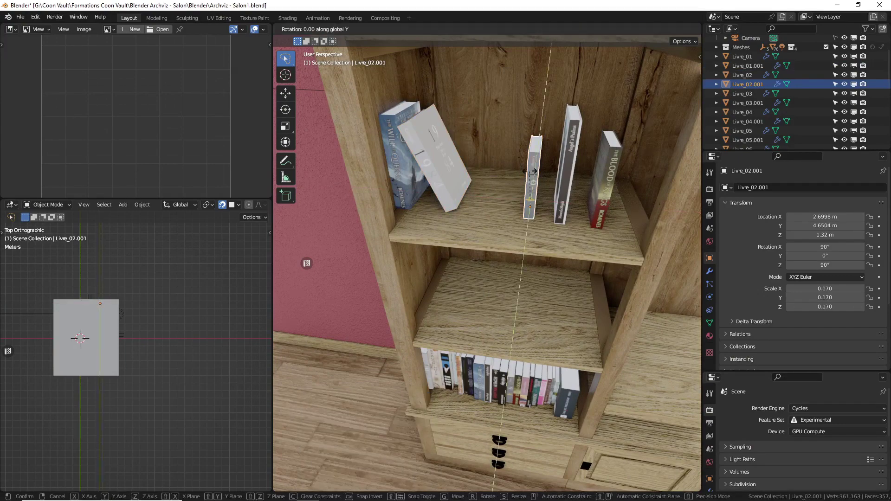
pyautogui.write('-25')
pyautogui.press('Return')
pyautogui.press('g')
pyautogui.press('y')
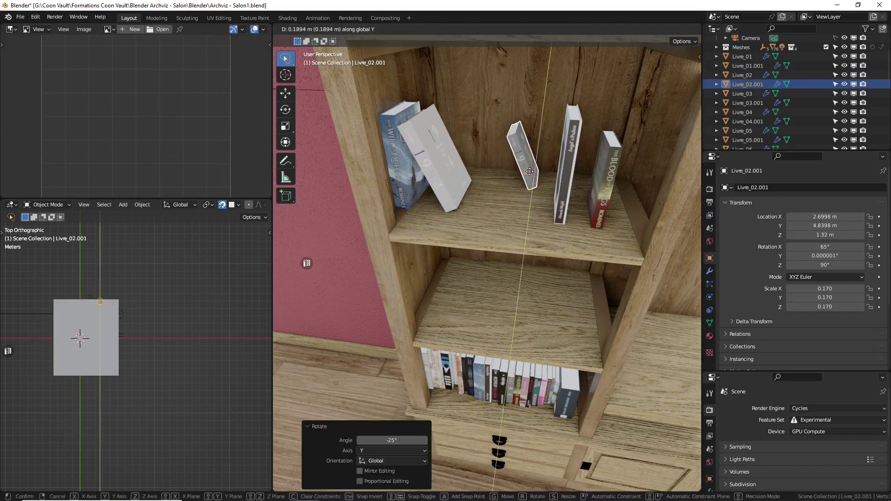
pyautogui.press('z')
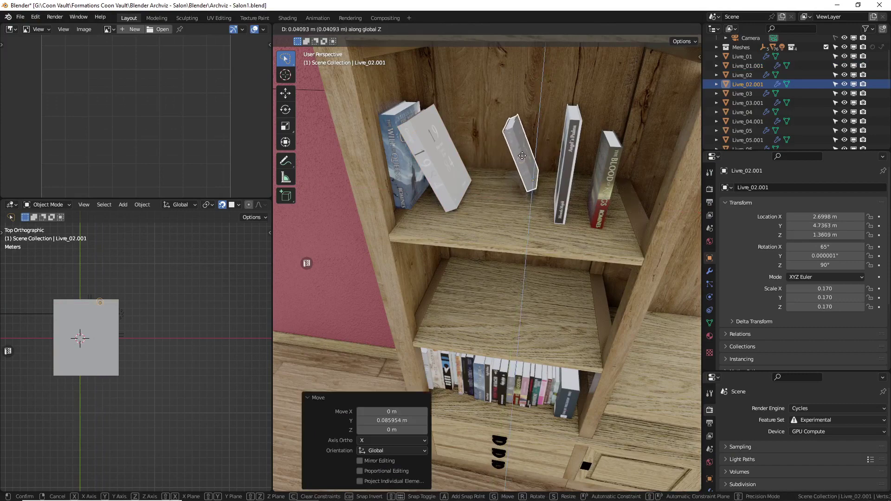
pyautogui.press('Return')
pyautogui.press('g')
pyautogui.press('z')
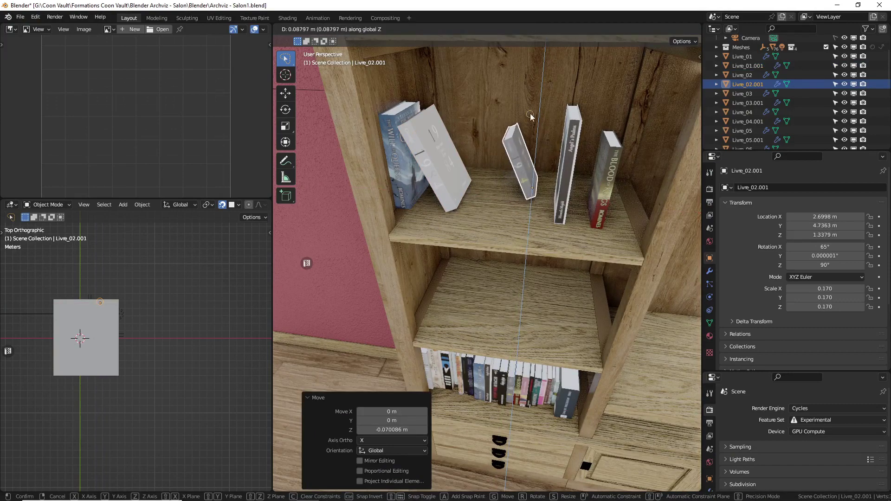
pyautogui.press('Return')
# Move the tilted Livre_02 copy to about X 2.53 m, Y 4.69 m, against the leaning Livre_01 copy
pyautogui.press('g')
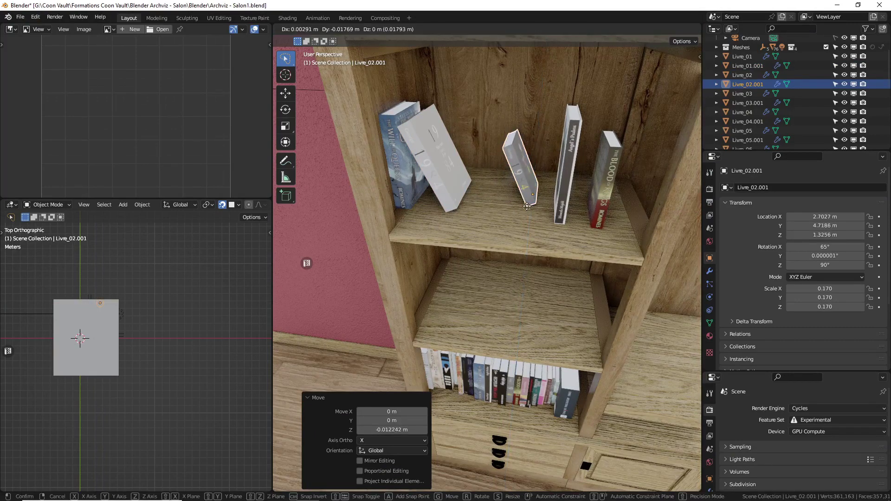
pyautogui.press('y')
pyautogui.press('Return')
pyautogui.press('g')
pyautogui.press('x')
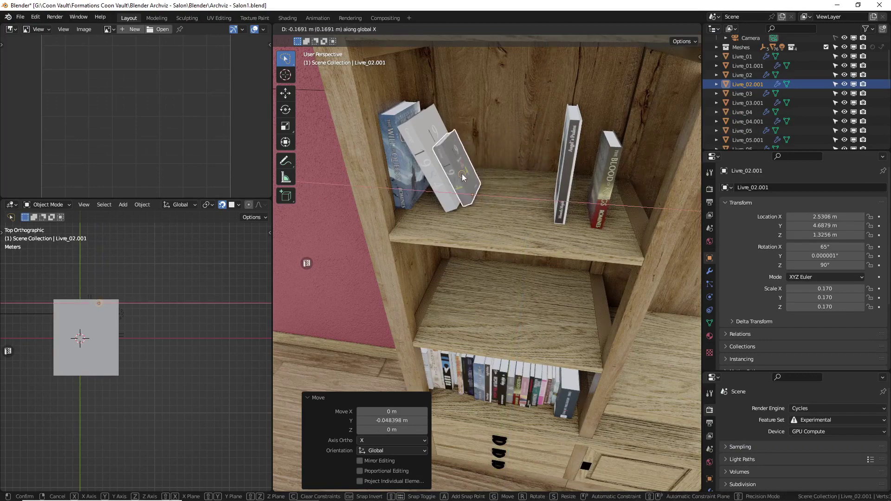
pyautogui.press('Return')
# Tilt the Livre_05 copy on the upper shelf -25° around global Y
pyautogui.moveTo(524, 187); pyautogui.dragTo(534, 181, button='middle')
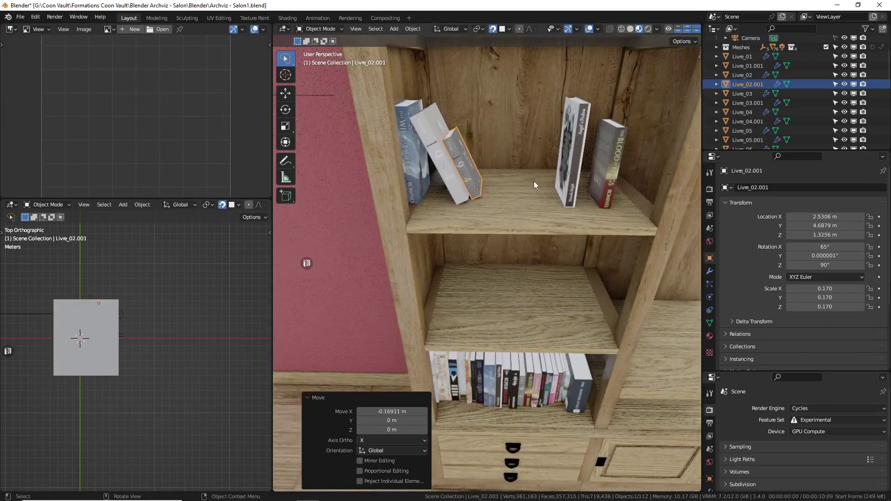
pyautogui.click(572, 140)
pyautogui.moveTo(571, 141); pyautogui.dragTo(562, 159, button='middle')
pyautogui.write('ry-25')
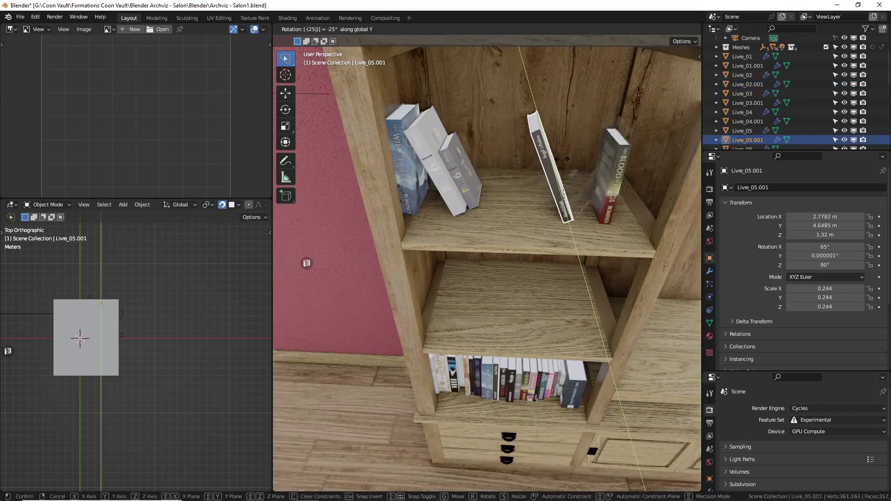
pyautogui.press('Return')
# Set the Livre_05 copy's height to about Z 1.33 m and slide it along X against the other leaning books
pyautogui.press('g')
pyautogui.press('z')
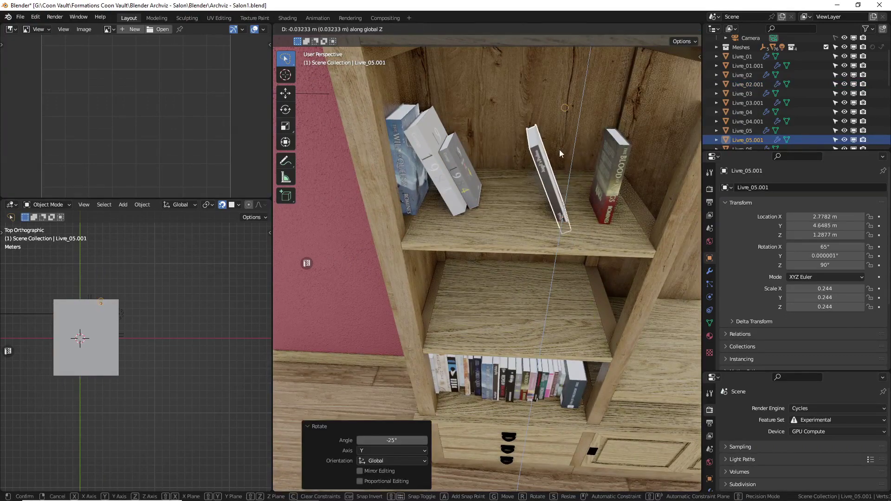
pyautogui.press('Return')
pyautogui.press('g')
pyautogui.press('z')
pyautogui.press('Return')
pyautogui.press('g')
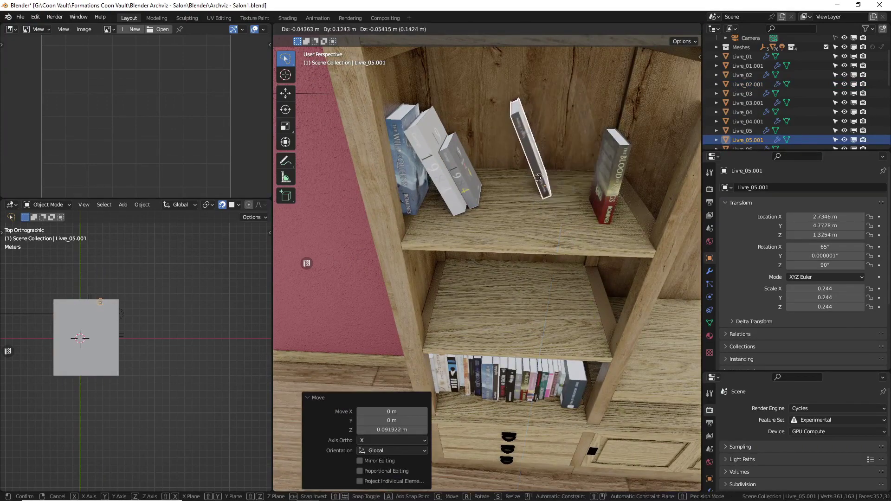
pyautogui.press('z')
pyautogui.press('Return')
pyautogui.press('g')
pyautogui.press('x')
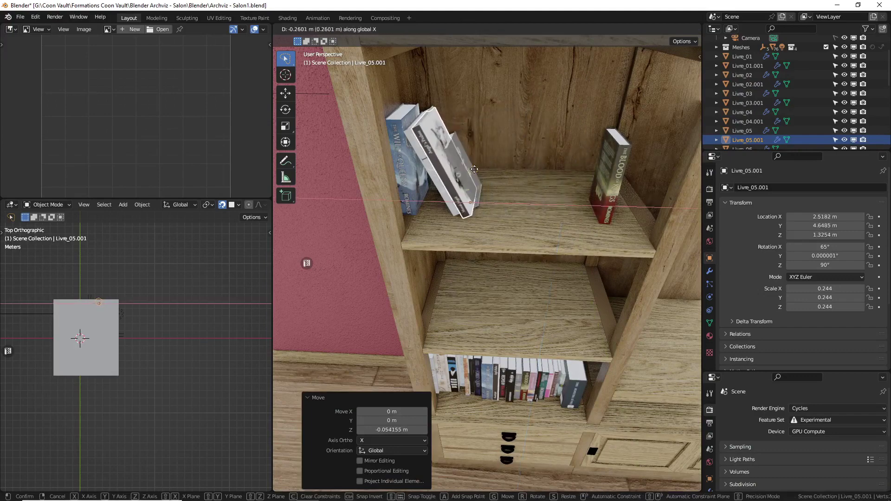
pyautogui.press('Return')
# Tilt the Livre_03 copy on the upper shelf -25° around global Y
pyautogui.click(608, 179)
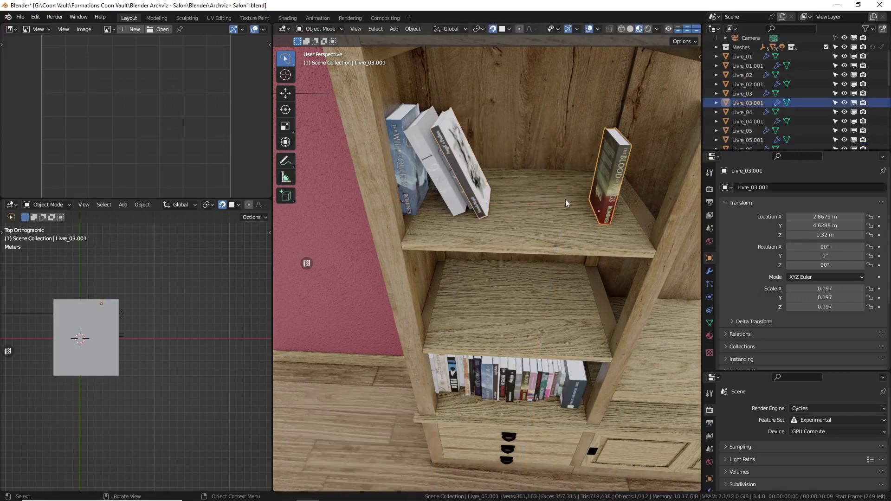
pyautogui.write('ry23')
pyautogui.press('BackSpace')
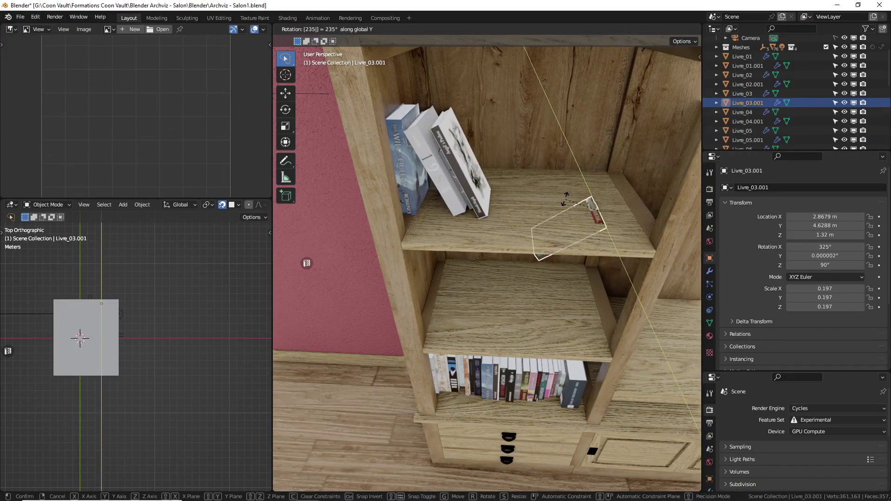
pyautogui.write('5')
pyautogui.press('-')
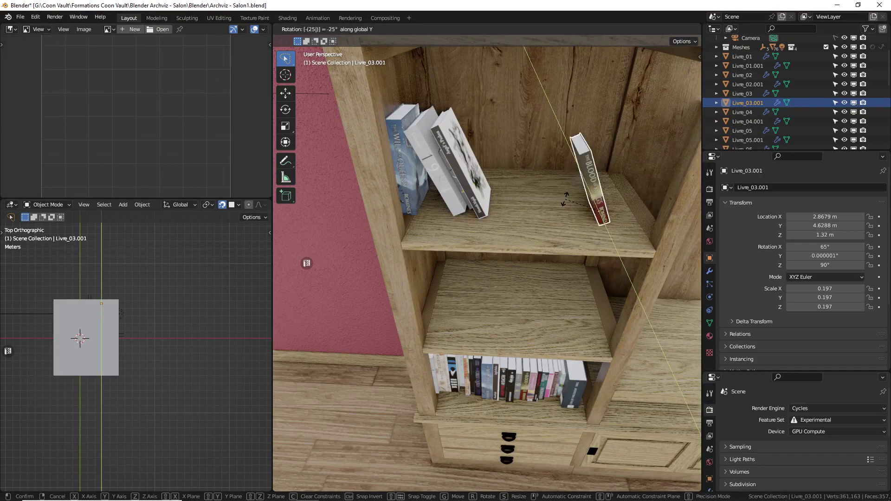
pyautogui.press('Return')
# Adjust the tilted Livre_03 copy along Z to about 1.33 m so its lower edge rests on the shelf
pyautogui.press('g')
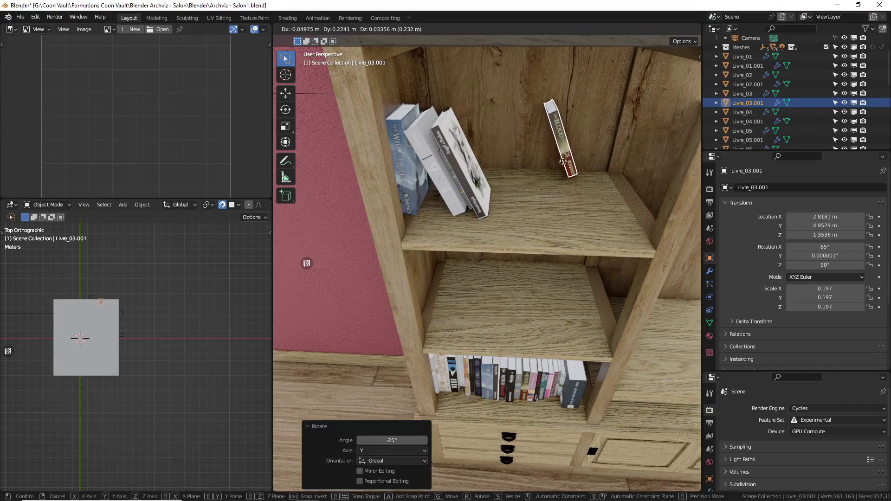
pyautogui.press('z')
pyautogui.click(576, 176)
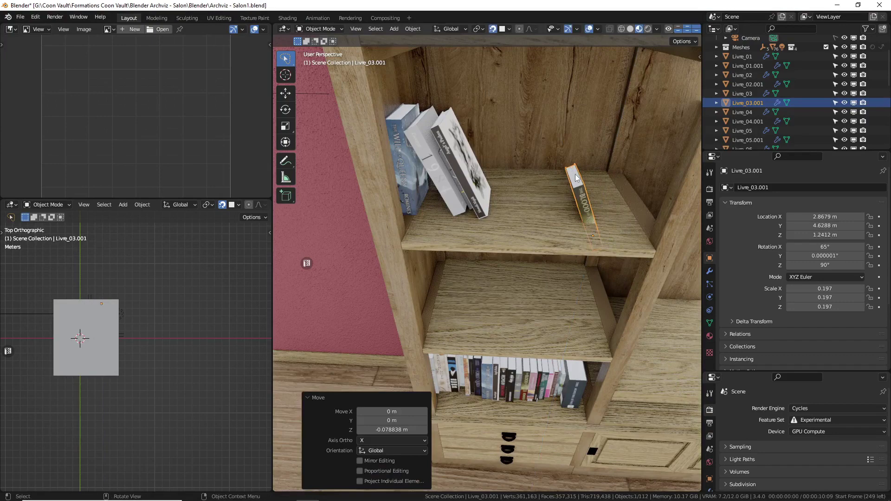
pyautogui.press('h')
pyautogui.hotkey('ctrl', 'z')
pyautogui.press('g')
pyautogui.press('z')
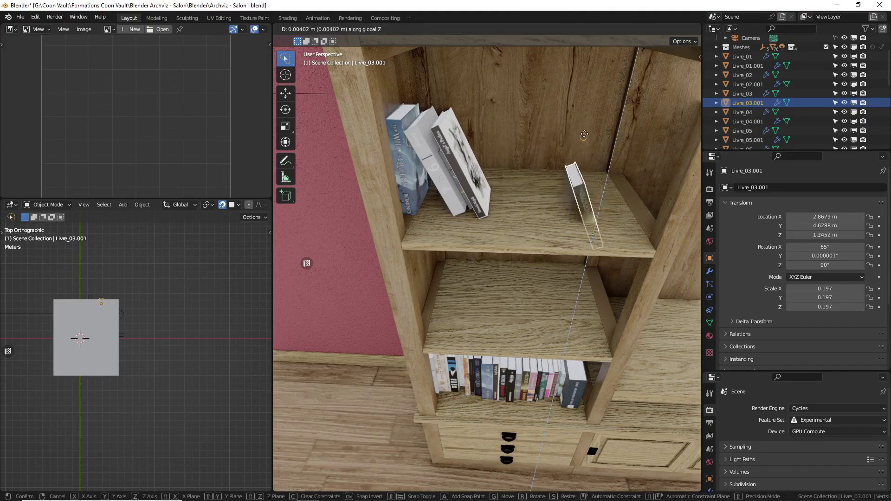
pyautogui.click(600, 170)
pyautogui.press('g')
pyautogui.press('z')
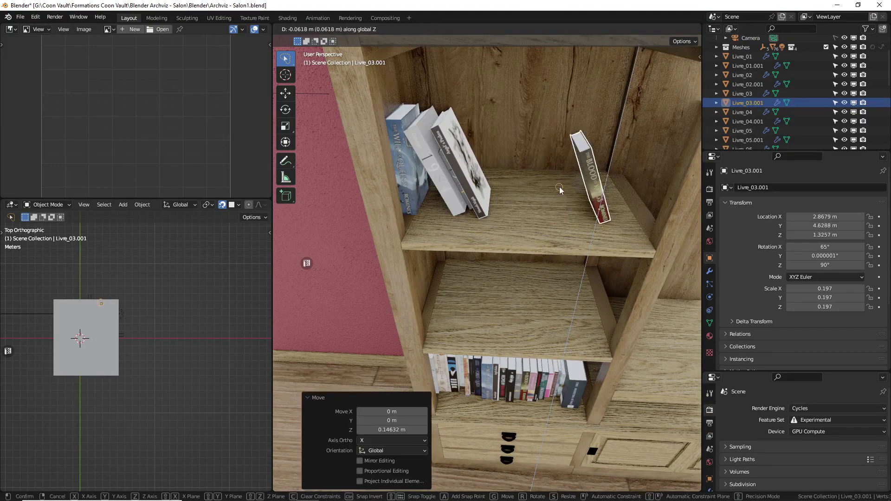
# Slide the Livre_03 copy along X to about 2.59 m, against the leaning Livre_05 copy, and deselect it
pyautogui.press('x')
pyautogui.click(516, 200)
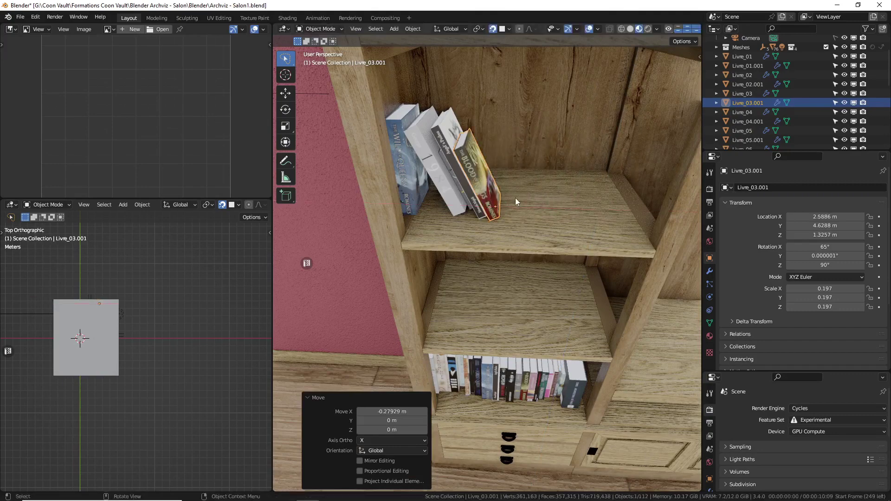
pyautogui.press('z')
pyautogui.click(519, 138)
# Duplicate Livre_13 from the lower row and raise the copy along Z to about 1.37 m, at the upper shelf
pyautogui.moveTo(519, 138); pyautogui.dragTo(500, 135, button='middle')
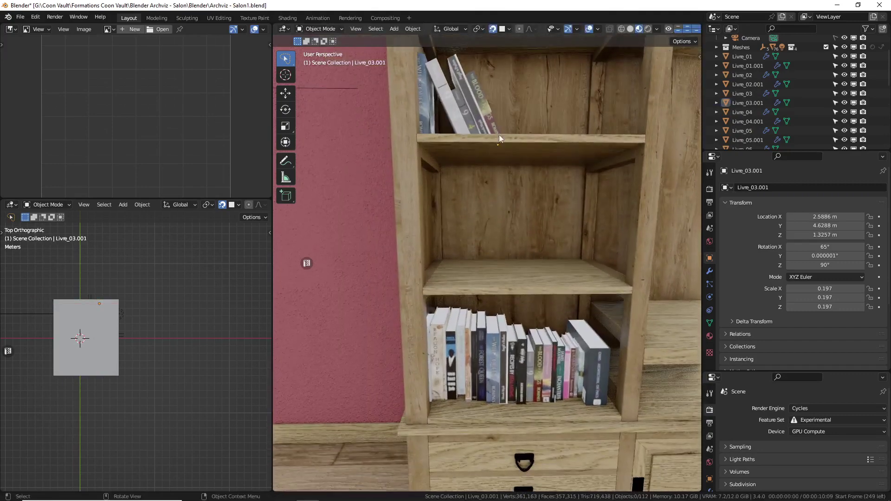
pyautogui.click(480, 348)
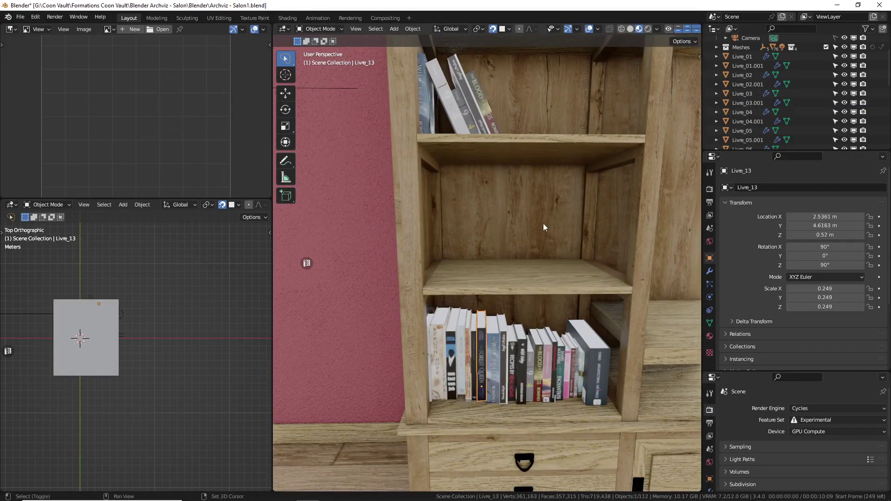
pyautogui.keyDown('shift'); pyautogui.moveTo(543, 223); pyautogui.dragTo(531, 296, button='middle'); pyautogui.keyUp('shift')
pyautogui.hotkey('shift', 'd')
pyautogui.press('r')
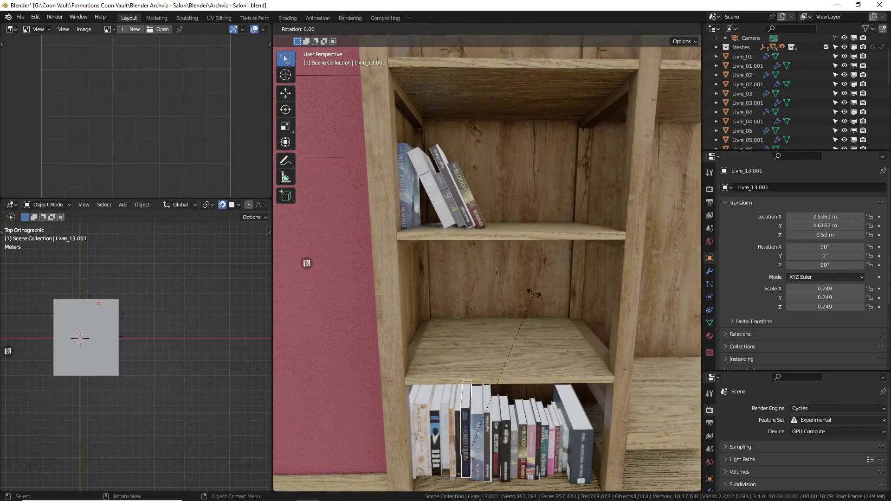
pyautogui.press('Escape')
pyautogui.press('g')
pyautogui.press('z')
pyautogui.click(548, 144)
# Lay the Livre_13 copy flat by rotating it -90° around Y and place it at about X 2.90 m, Y 4.65 m, Z 1.34 m
pyautogui.write('ry')
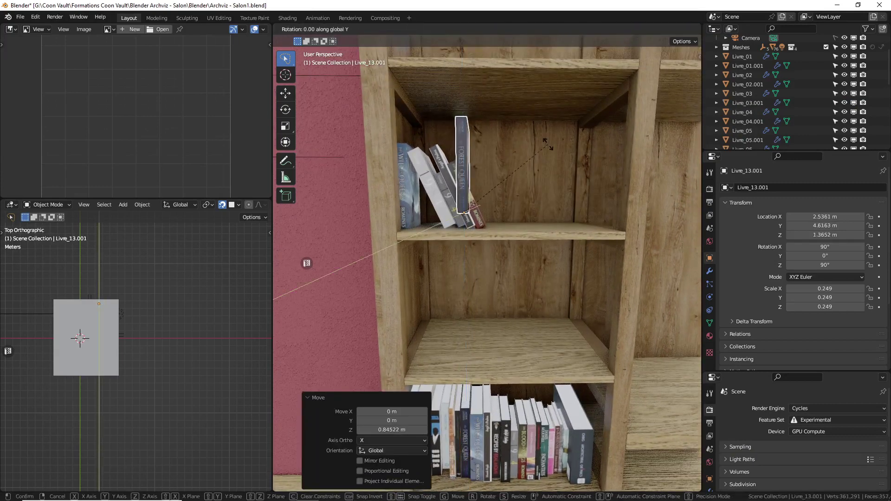
pyautogui.write('-90')
pyautogui.press('Return')
pyautogui.press('g')
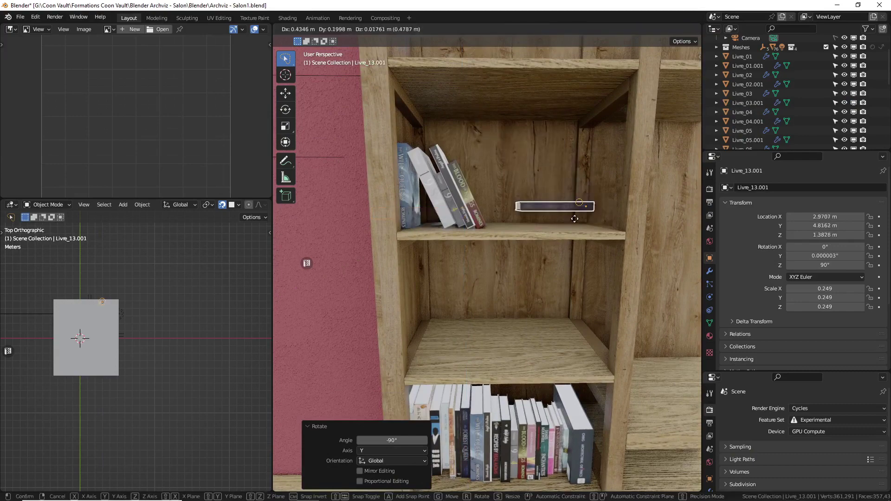
pyautogui.click(572, 225)
# Turn the flat Livre_13 copy about -42.6° around Z and shift it toward the shelf's front edge
pyautogui.moveTo(572, 225); pyautogui.dragTo(595, 244, button='middle')
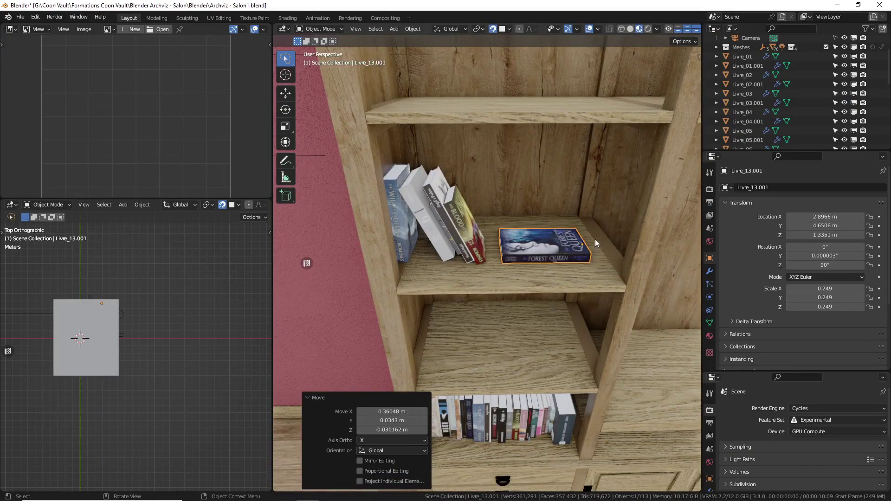
pyautogui.press('t')
pyautogui.press('r')
pyautogui.press('z')
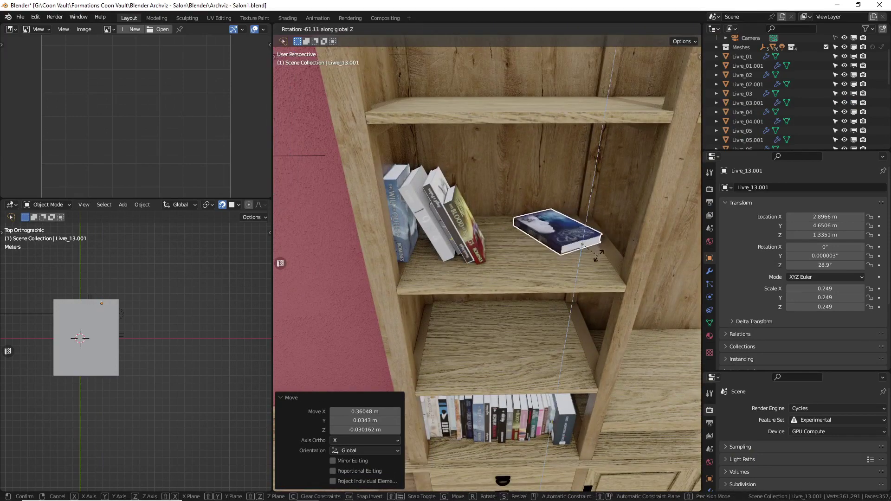
pyautogui.click(597, 254)
pyautogui.press('g')
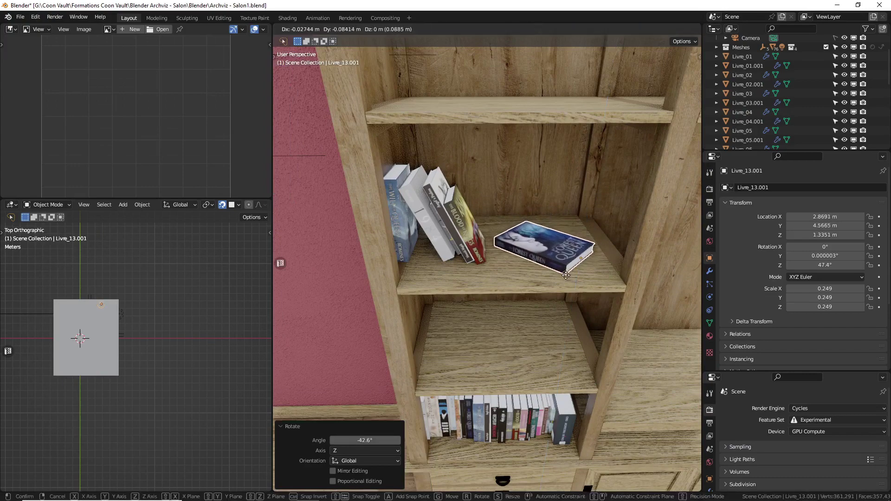
pyautogui.click(564, 269)
# Move Livre_21 from the lower row up along Z to about 1.40 m, above the flat book on the upper shelf
pyautogui.click(532, 422)
pyautogui.moveTo(532, 421); pyautogui.dragTo(542, 387, button='middle')
pyautogui.press('g')
pyautogui.press('z')
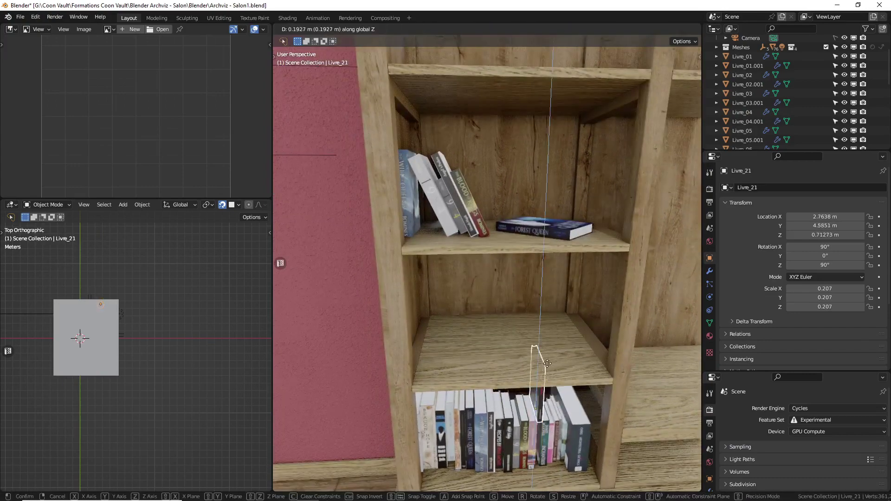
pyautogui.click(565, 145)
# Lay Livre_21 flat by rotating it -90° around Y, and turn it 25° around Z
pyautogui.write('r')
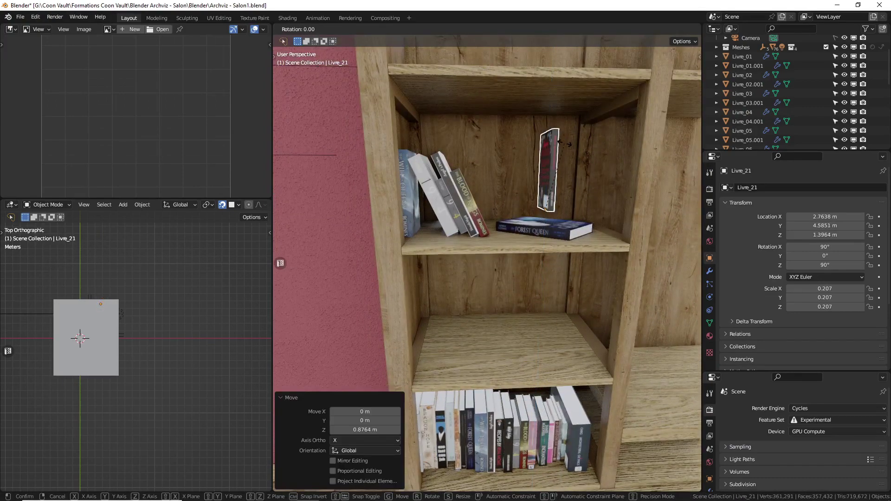
pyautogui.write('y-90')
pyautogui.press('Return')
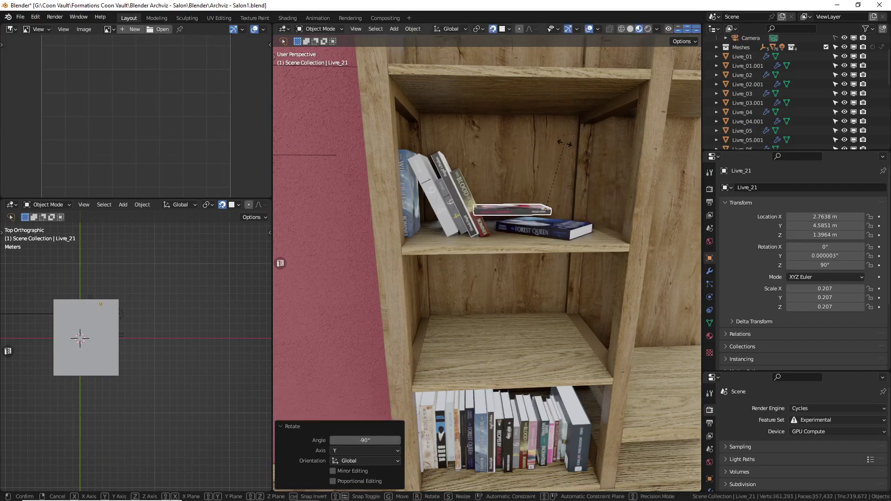
pyautogui.write('z25')
pyautogui.press('Return')
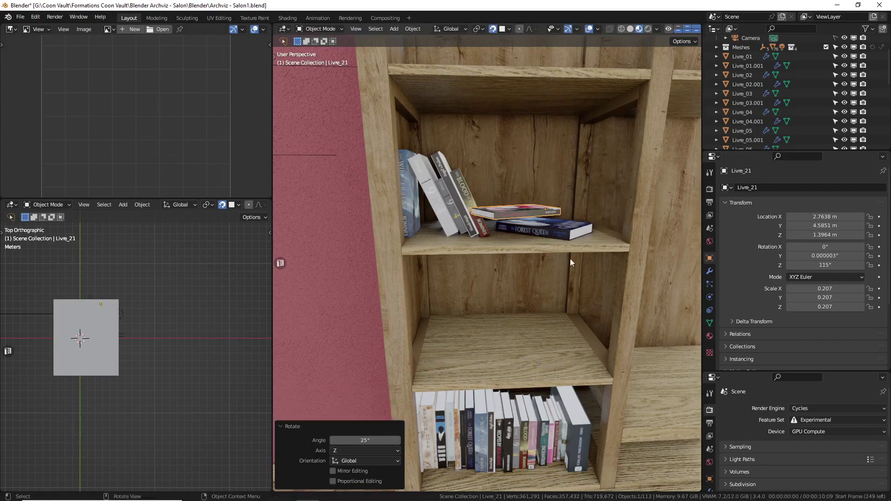
# Stack Livre_21 on the flat Livre_13 copy at about X 2.86 m, Y 4.67 m, Z 1.36 m, and deselect it
pyautogui.moveTo(570, 258); pyautogui.dragTo(571, 274, button='middle')
pyautogui.press('g')
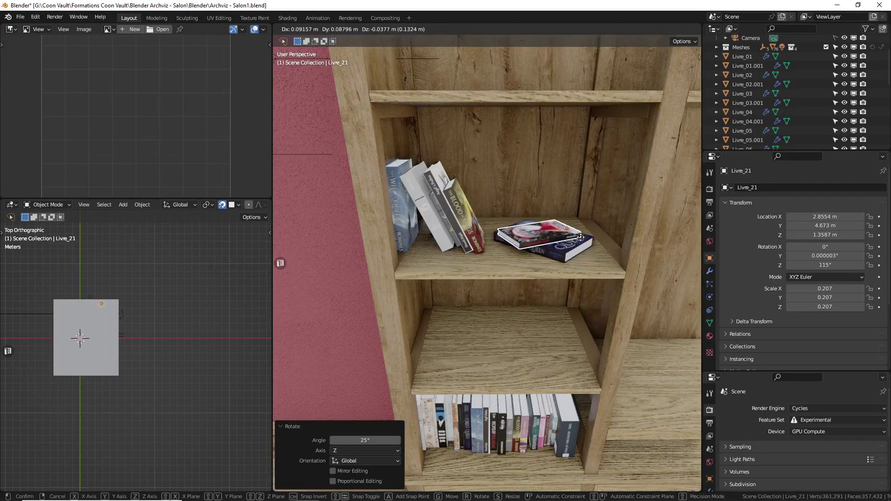
pyautogui.click(598, 232)
pyautogui.moveTo(596, 230); pyautogui.dragTo(592, 225, button='middle')
pyautogui.press('a')
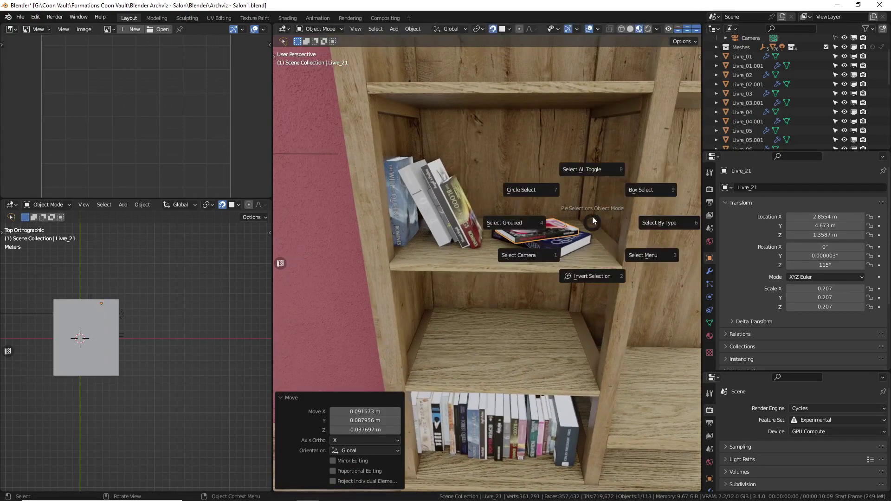
pyautogui.click(559, 280)
# Slide Livre_24 in the lower row about -0.017 m along X, against the neighbouring book, to narrow the gap
pyautogui.moveTo(559, 280); pyautogui.dragTo(552, 255, button='middle')
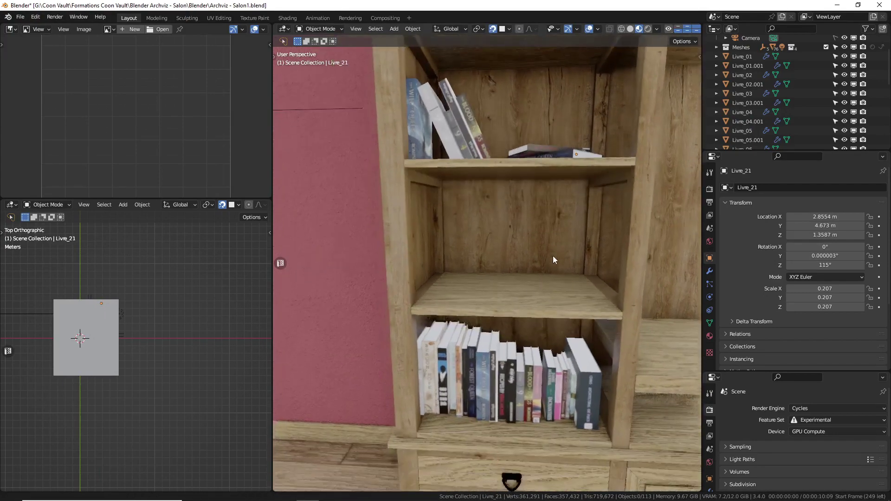
pyautogui.moveTo(439, 354); pyautogui.dragTo(583, 377, button='middle')
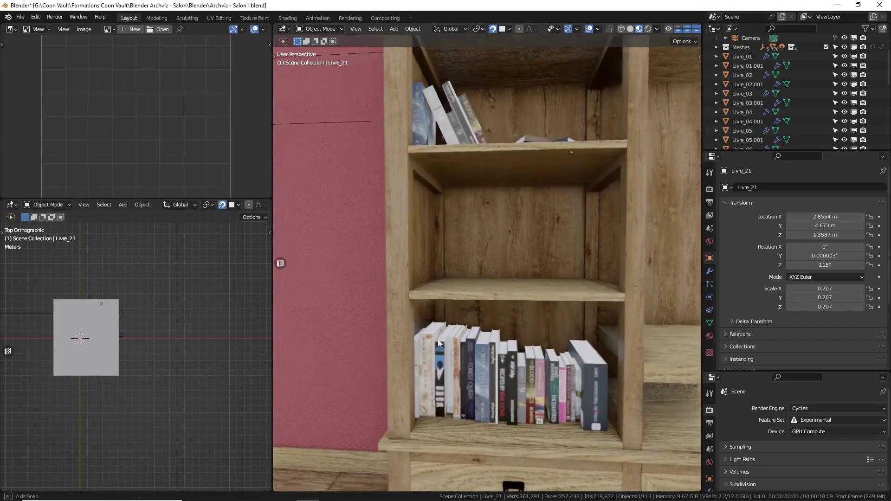
pyautogui.click(581, 374)
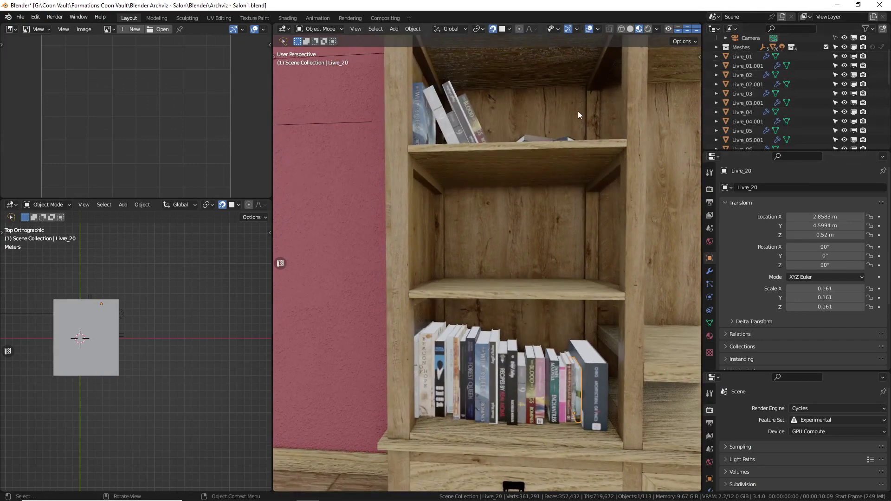
pyautogui.moveTo(578, 138); pyautogui.dragTo(575, 147, button='middle')
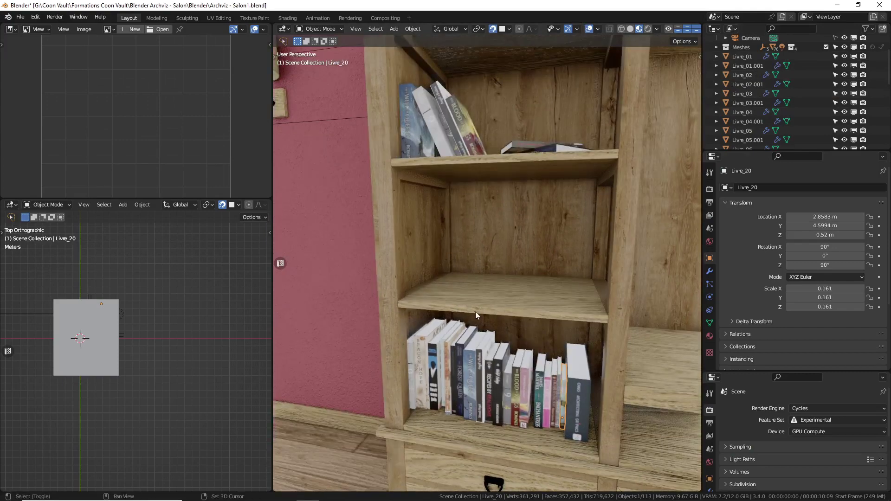
pyautogui.scroll(5, 475, 310)
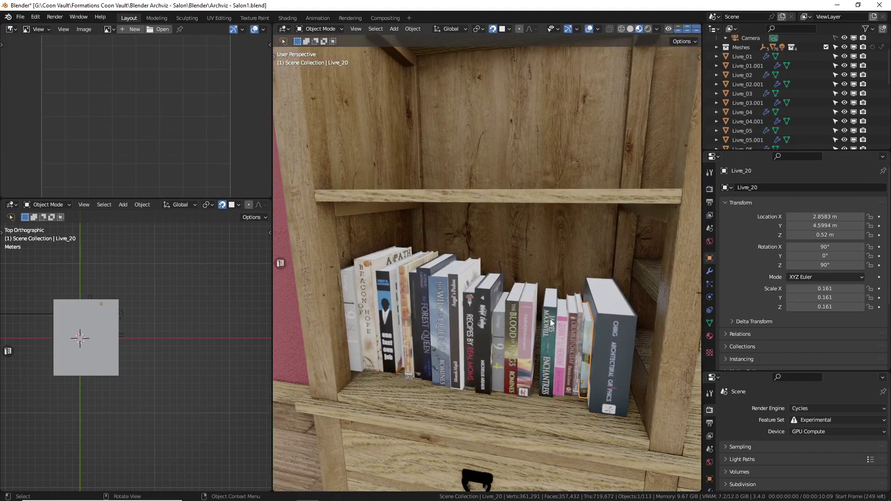
pyautogui.click(548, 327)
pyautogui.moveTo(525, 342); pyautogui.dragTo(516, 343, button='middle')
pyautogui.press('g')
pyautogui.press('x')
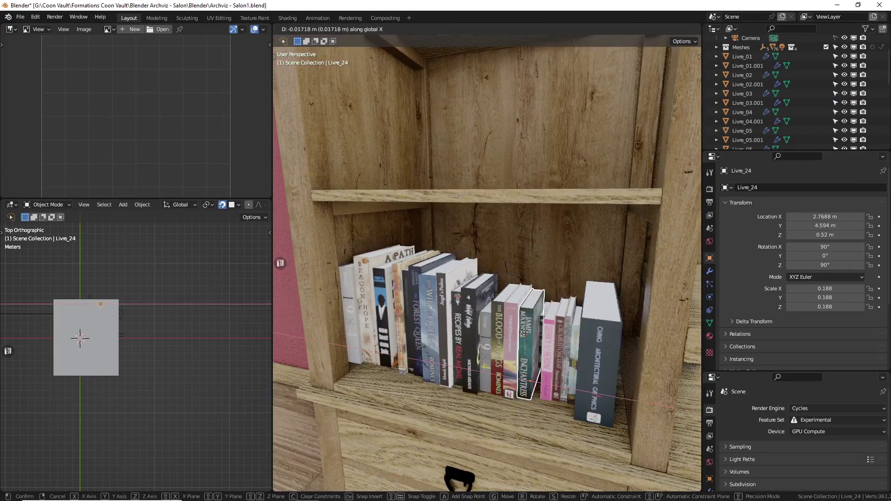
pyautogui.click(524, 332)
pyautogui.click(546, 335)
pyautogui.press('g')
pyautogui.press('x')
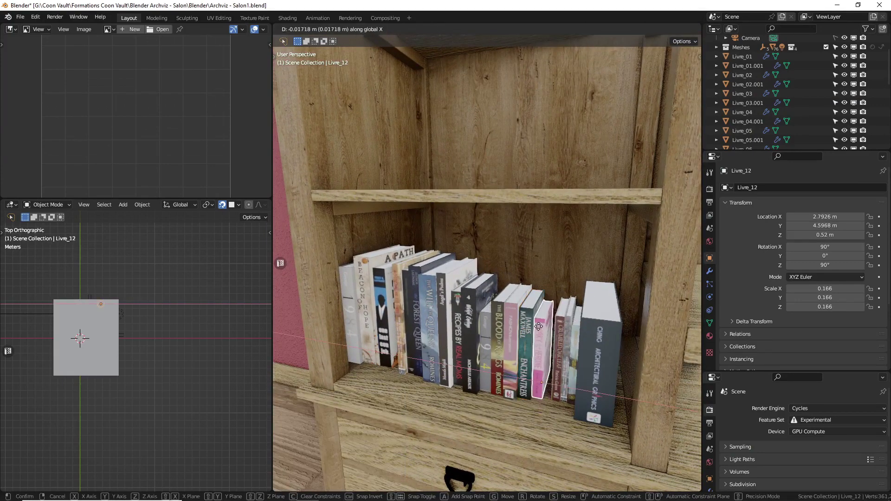
pyautogui.click(543, 322)
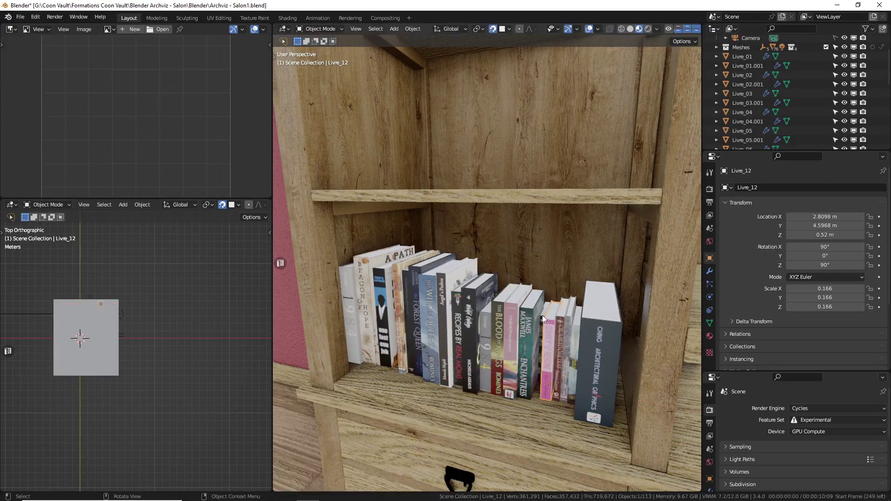
# Lift Livre_18 along Z out of the lower row toward the shelves above
pyautogui.click(543, 315)
pyautogui.moveTo(544, 316); pyautogui.dragTo(549, 326, button='middle')
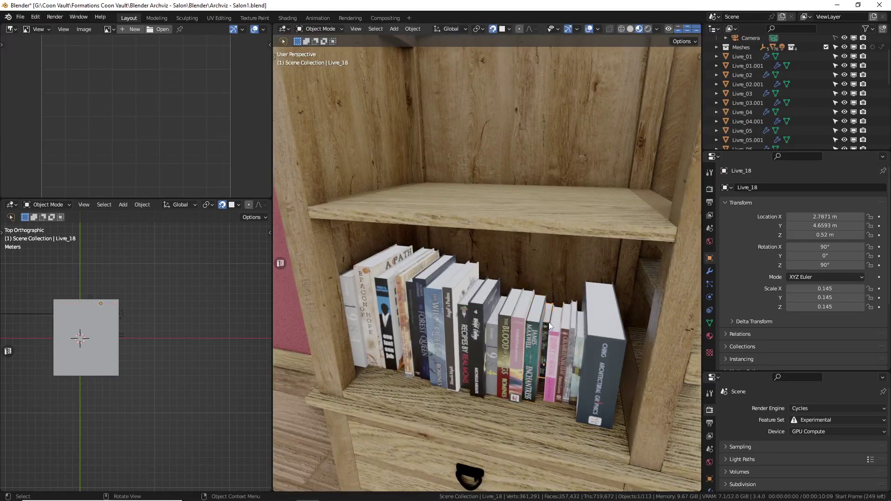
pyautogui.press('g')
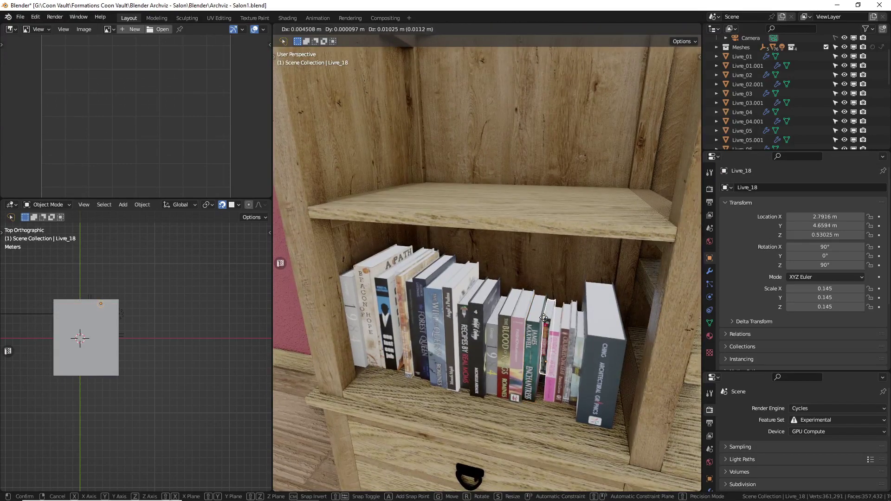
pyautogui.press('z')
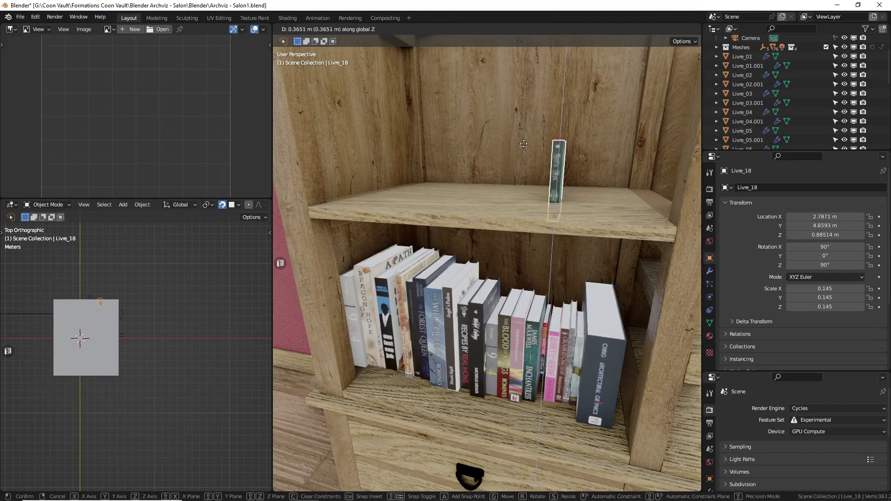
# Raise the green book onto the shelf above the book row and slide it along X against the left side panel
pyautogui.click(523, 90)
pyautogui.press('g')
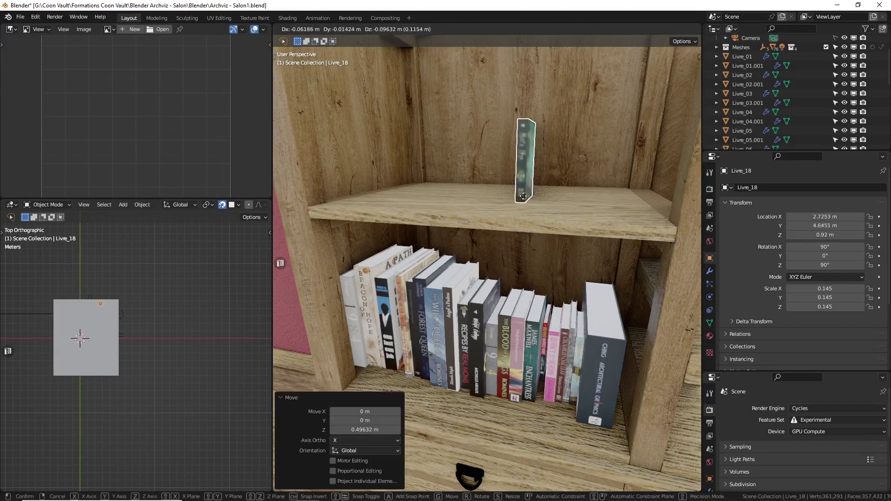
pyautogui.rightClick(522, 199)
pyautogui.moveTo(521, 199); pyautogui.dragTo(515, 238, button='middle')
pyautogui.press('g')
pyautogui.hotkey('shift', 'z')
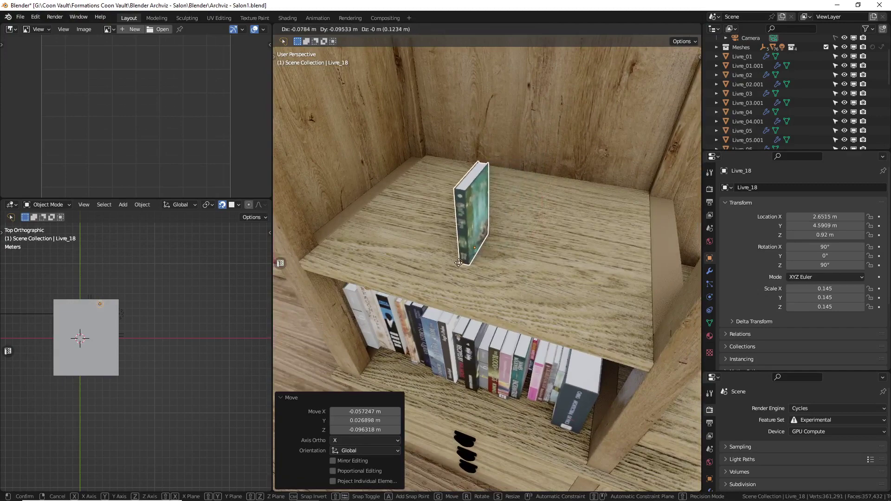
pyautogui.click(459, 266)
pyautogui.press('g')
pyautogui.press('x')
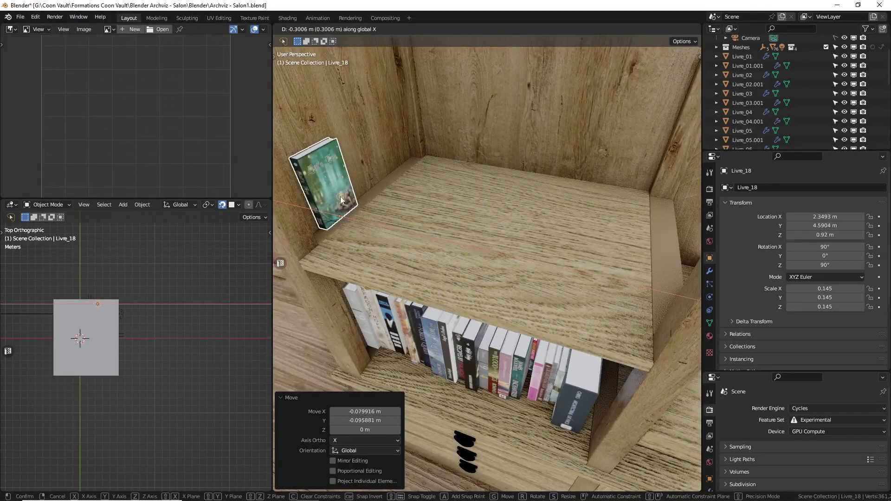
pyautogui.click(325, 233)
# Lift the red book Livre_17 from the lower row along Z and stand it on the shelf above
pyautogui.moveTo(534, 369); pyautogui.dragTo(537, 339, button='middle')
pyautogui.click(544, 331)
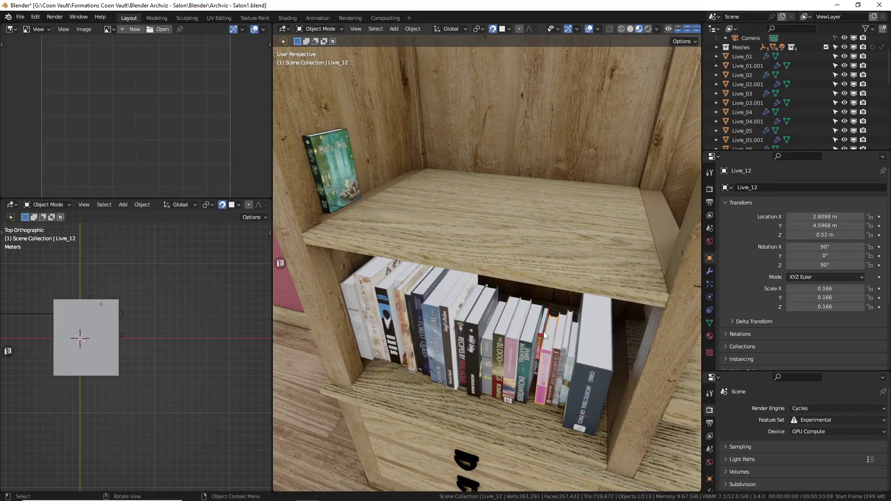
pyautogui.click(544, 333)
pyautogui.press('g')
pyautogui.press('z')
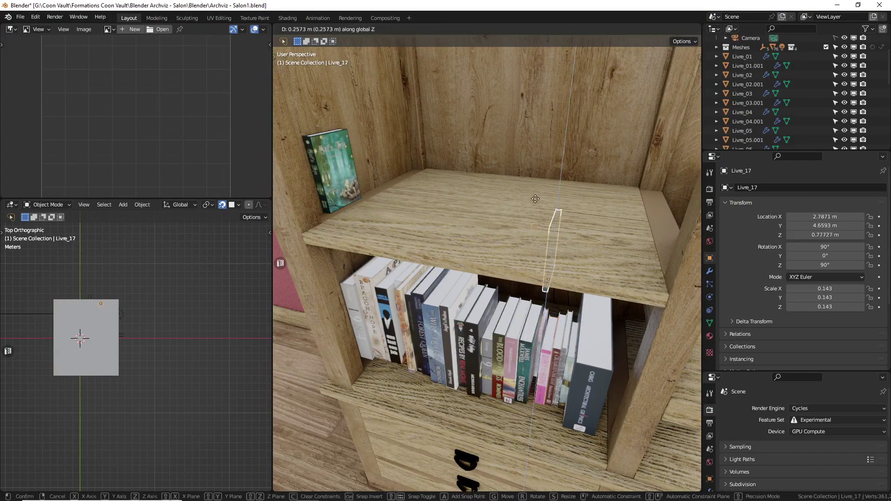
pyautogui.click(537, 106)
pyautogui.press('g')
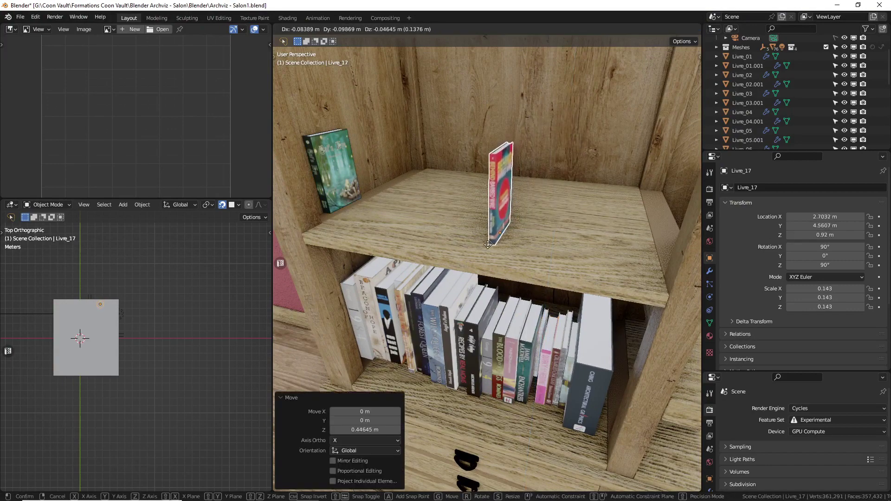
pyautogui.click(485, 255)
# Slide the red book along X and Y so it stands directly beside the green book
pyautogui.press('g')
pyautogui.press('x')
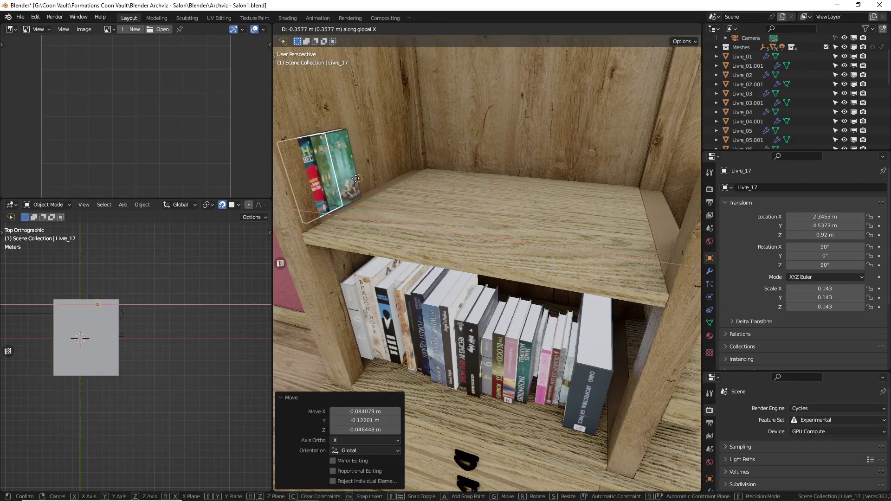
pyautogui.click(351, 182)
pyautogui.press('g')
pyautogui.press('y')
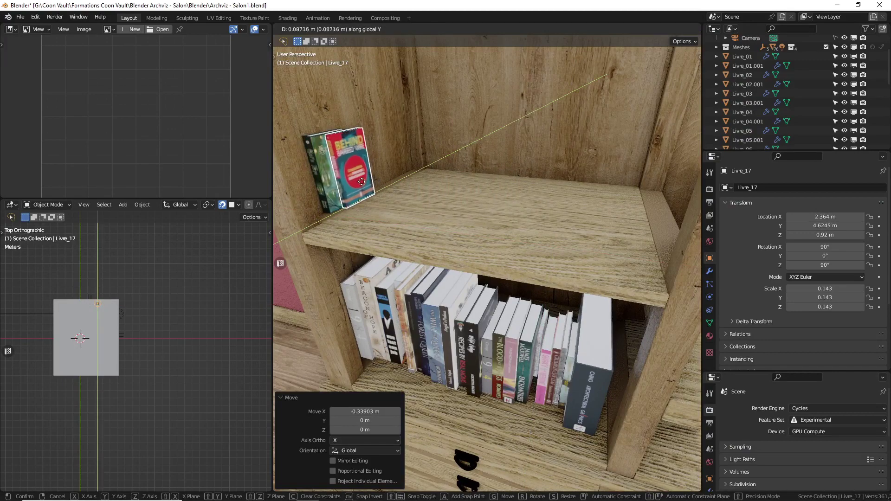
pyautogui.click(360, 190)
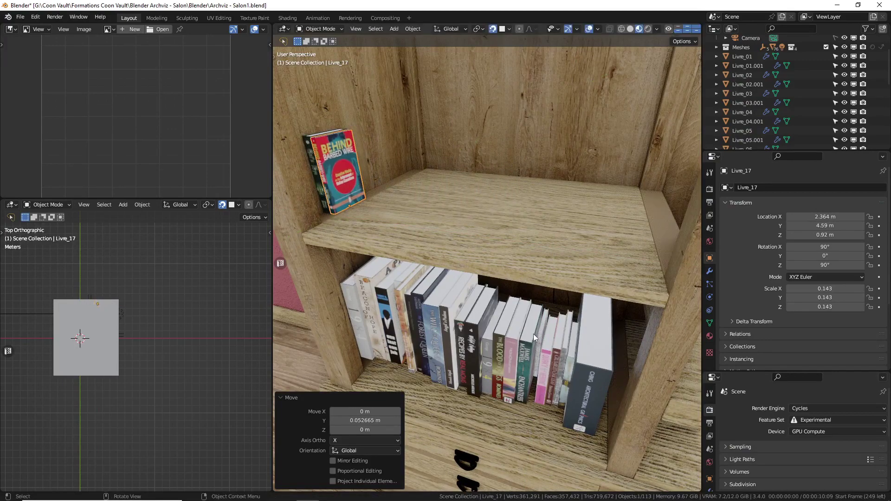
# Move the thin white book Livre_23 up to the middle shelf and slide it along X against the red book
pyautogui.click(545, 328)
pyautogui.press('g')
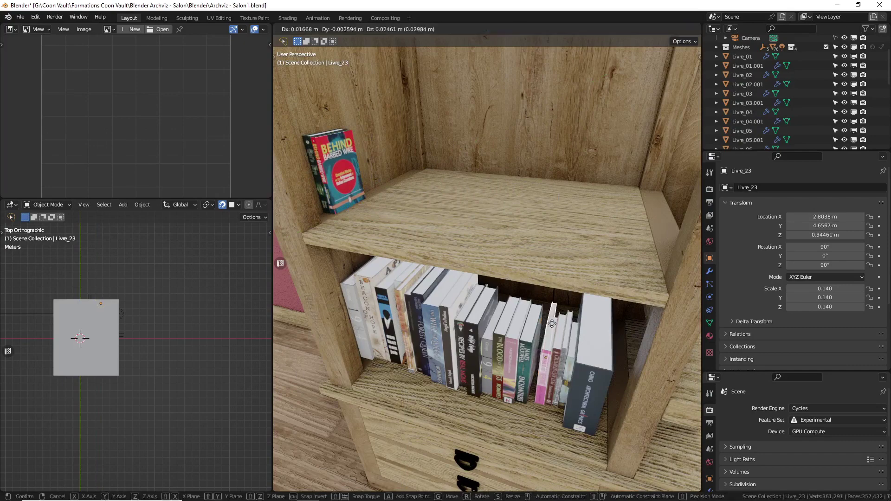
pyautogui.press('z')
pyautogui.click(562, 137)
pyautogui.press('g')
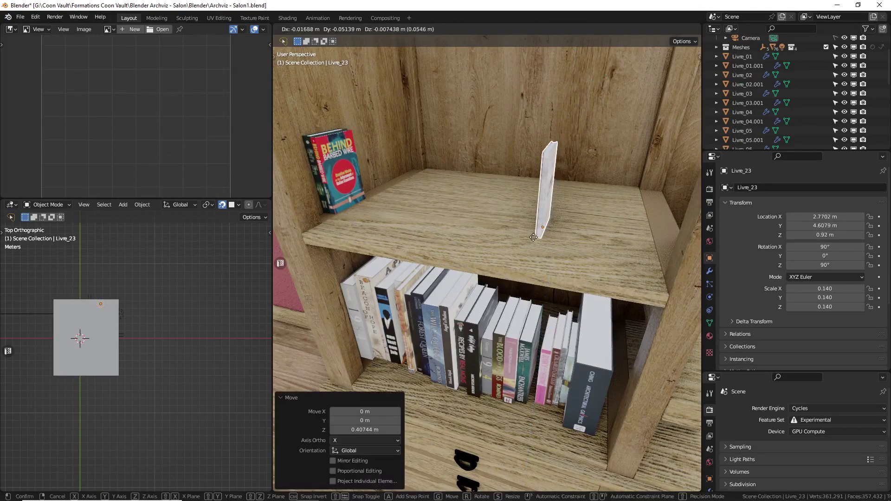
pyautogui.press('x')
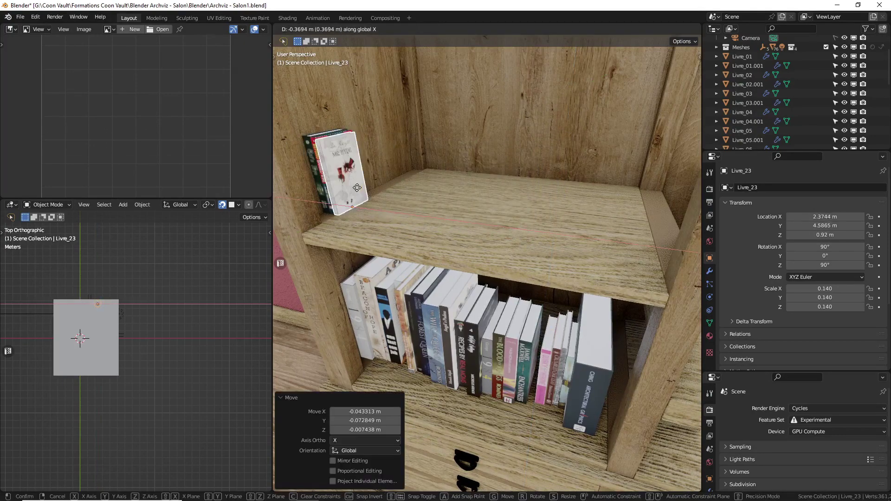
pyautogui.click(424, 246)
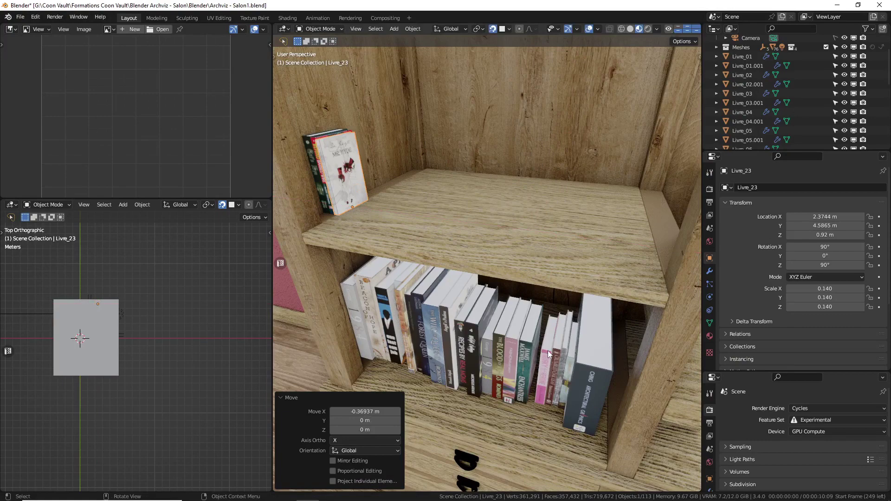
# Slide the pink book and its right-hand neighbour Livre_22 along X to close the gaps in the lower row
pyautogui.click(548, 352)
pyautogui.moveTo(548, 352); pyautogui.dragTo(557, 342, button='middle')
pyautogui.press('g')
pyautogui.press('x')
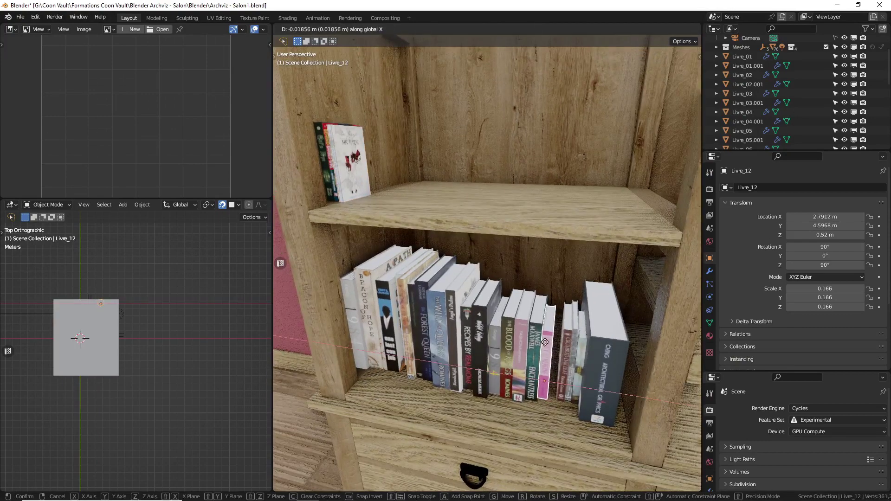
pyautogui.click(561, 343)
pyautogui.click(563, 342)
pyautogui.moveTo(564, 343); pyautogui.dragTo(554, 345, button='middle')
pyautogui.press('g')
pyautogui.press('x')
pyautogui.click(565, 341)
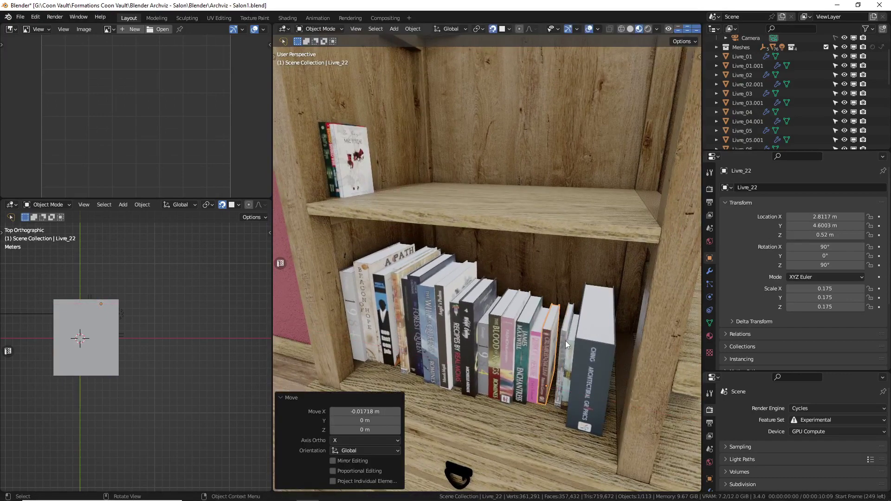
# Slide the thin books Livre_20 and Livre_08 along X to sit tightly against the lower row
pyautogui.click(565, 340)
pyautogui.press('g')
pyautogui.press('x')
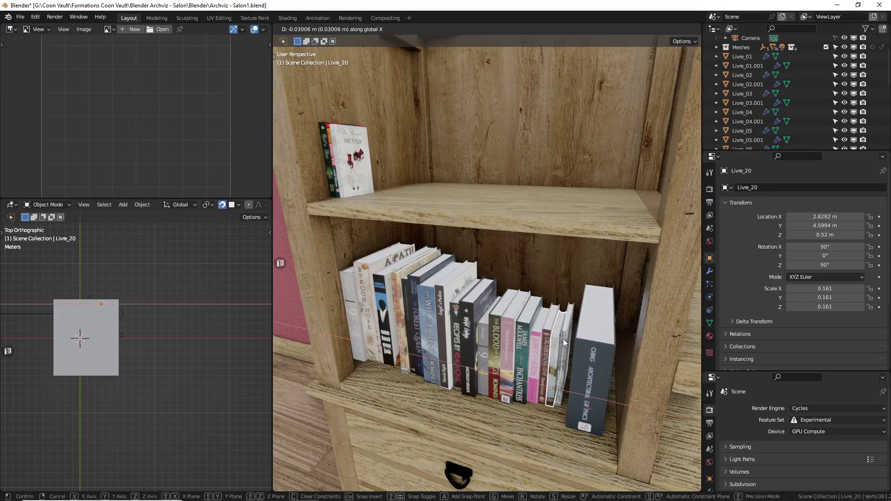
pyautogui.click(563, 342)
pyautogui.click(564, 342)
pyautogui.press('g')
pyautogui.press('x')
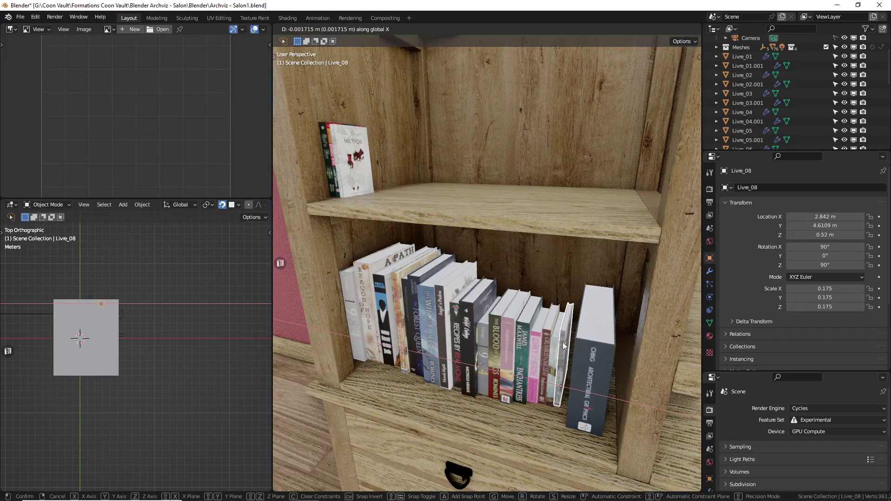
pyautogui.click(564, 345)
# Raise the large dark blue book from the end of the lower row along Z into the bookcase's top compartment
pyautogui.click(599, 358)
pyautogui.scroll(-5, 605, 347)
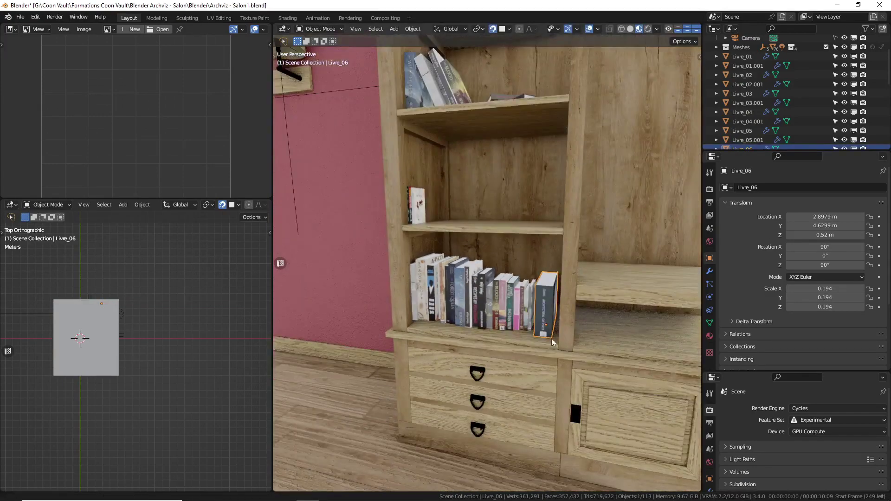
pyautogui.keyDown('shift'); pyautogui.moveTo(551, 338); pyautogui.dragTo(492, 321, button='middle'); pyautogui.keyUp('shift')
pyautogui.scroll(-2, 530, 312)
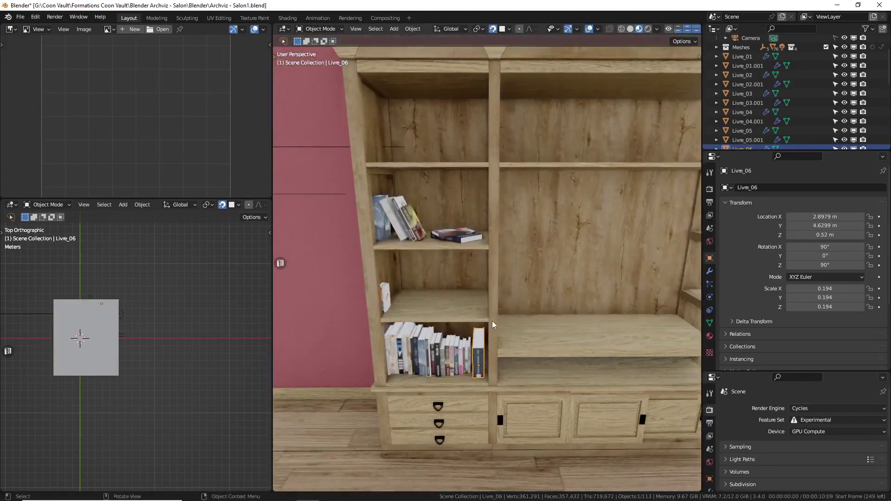
pyautogui.press('g')
pyautogui.press('z')
pyautogui.click(489, 93)
pyautogui.moveTo(490, 93); pyautogui.dragTo(477, 198, button='middle')
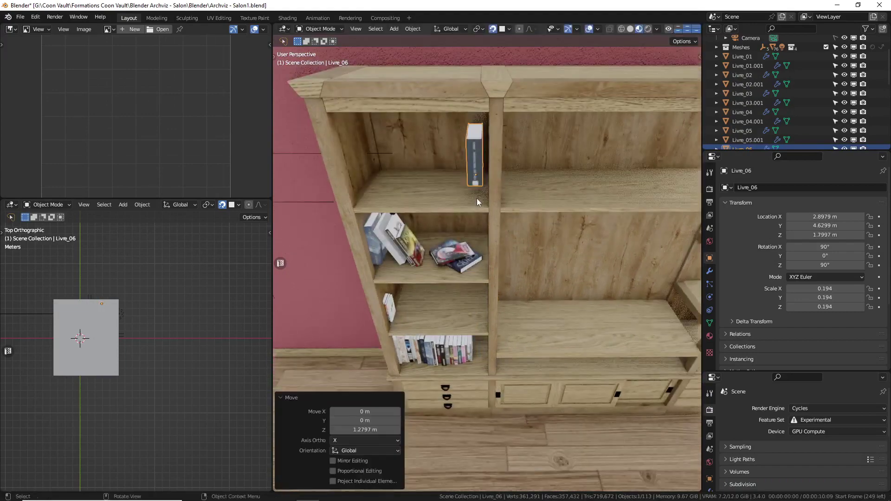
# Rest the dark blue book on the top shelf and slide it along X against the left side panel
pyautogui.press('g')
pyautogui.click(461, 201)
pyautogui.press('g')
pyautogui.press('x')
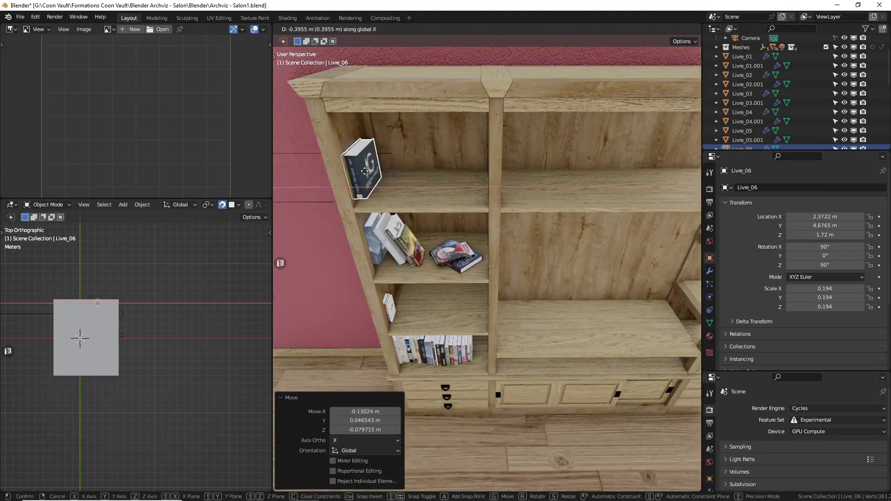
pyautogui.click(365, 171)
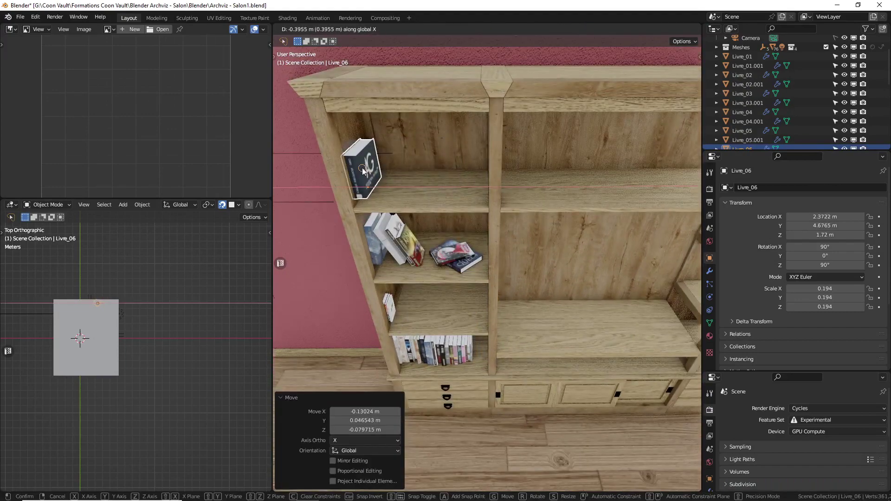
# Add an Array modifier to the dark blue book and set its relative offset factor X to 0
pyautogui.click(709, 270)
pyautogui.click(756, 208)
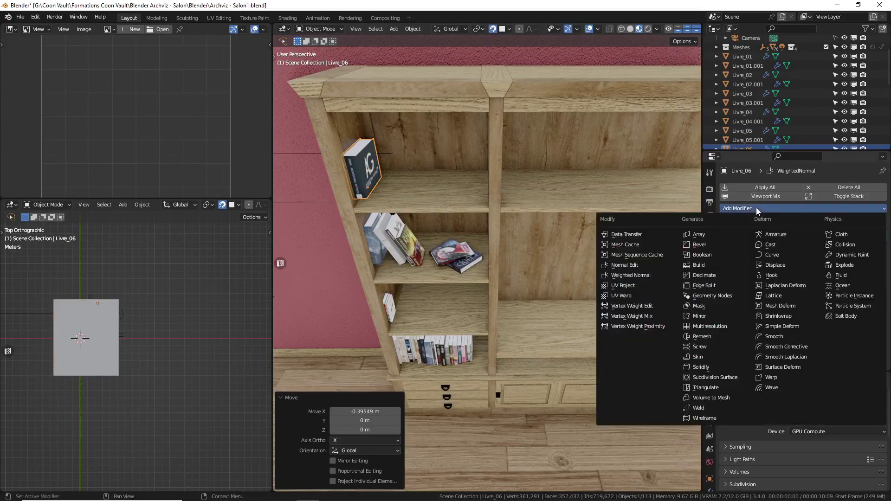
pyautogui.click(689, 235)
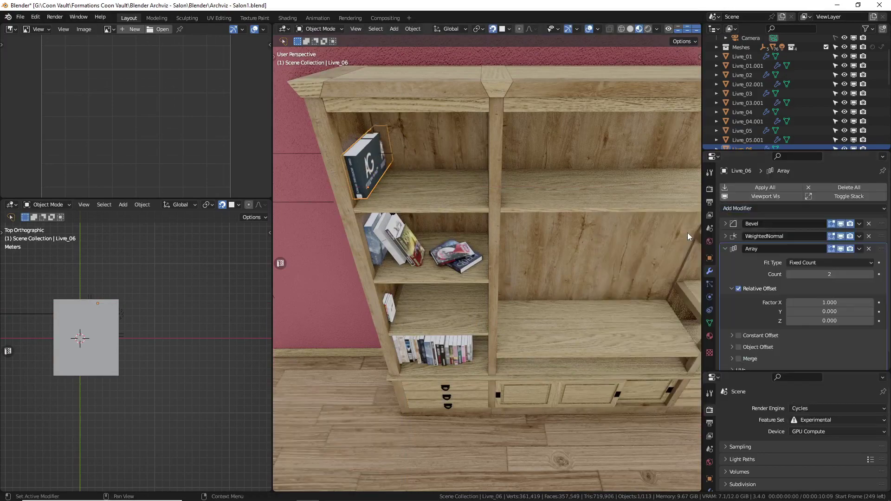
pyautogui.click(830, 302)
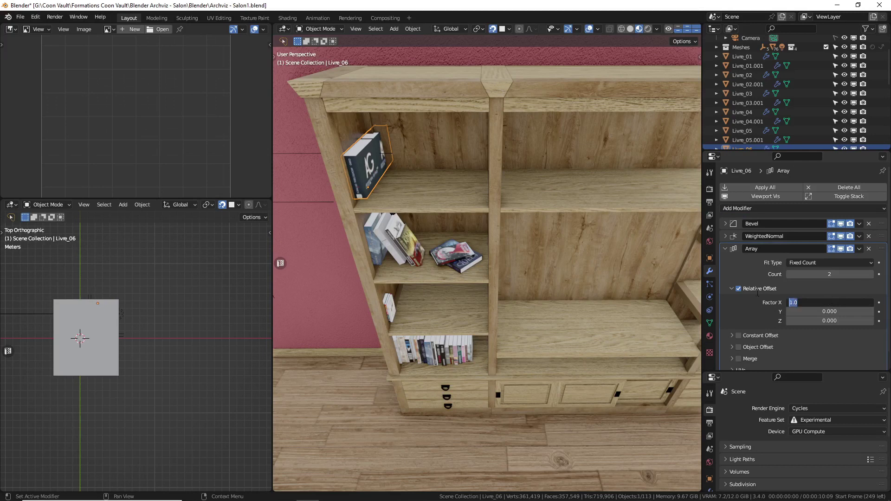
pyautogui.write('0')
pyautogui.press('Return')
# Try a relative offset factor Y of 1 on the book's array, then reset it to 0
pyautogui.click(830, 311)
pyautogui.write('1')
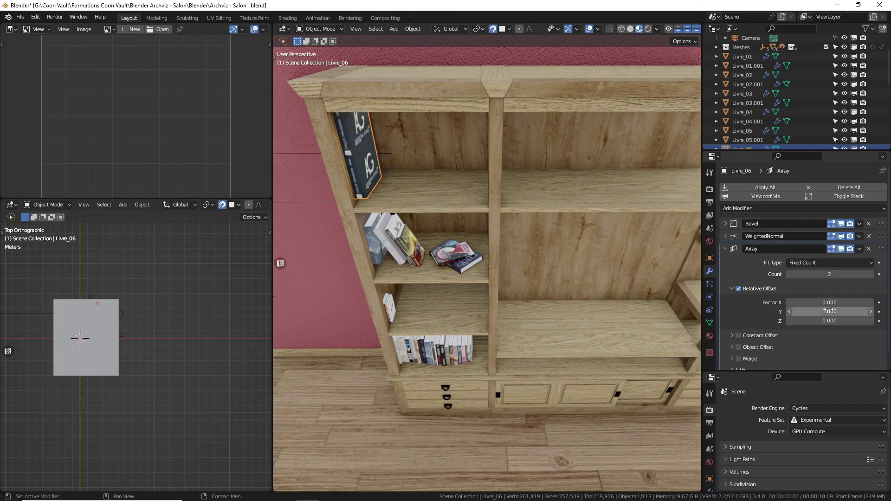
pyautogui.press('Return')
pyautogui.click(829, 312)
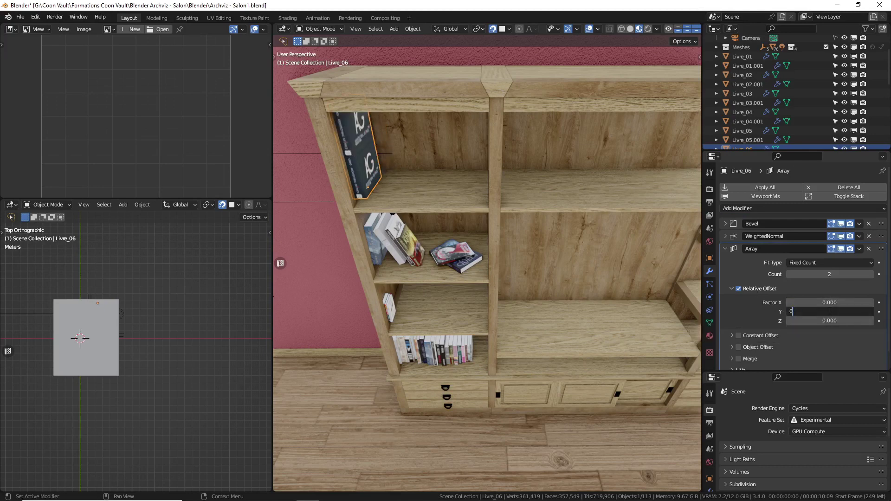
pyautogui.write('0')
pyautogui.press('Return')
# Set the array's relative offset factor Z to 1 and its count to 6
pyautogui.click(829, 321)
pyautogui.write('1')
pyautogui.press('Return')
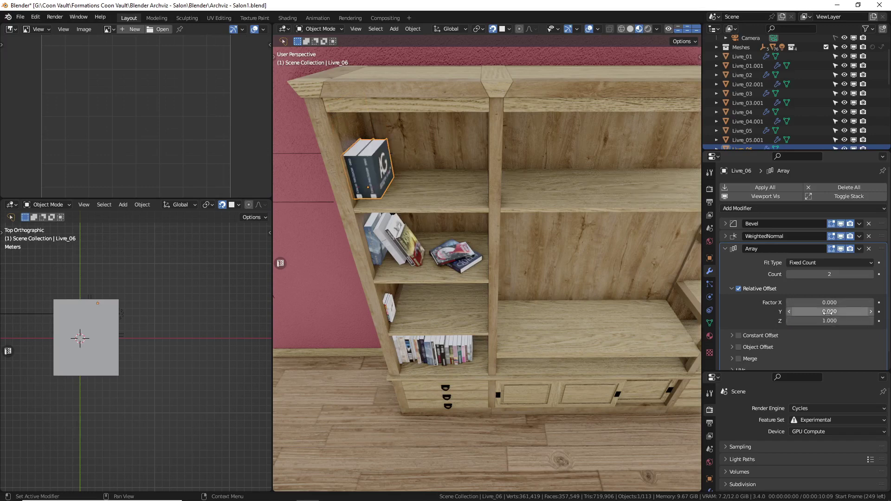
pyautogui.click(871, 276)
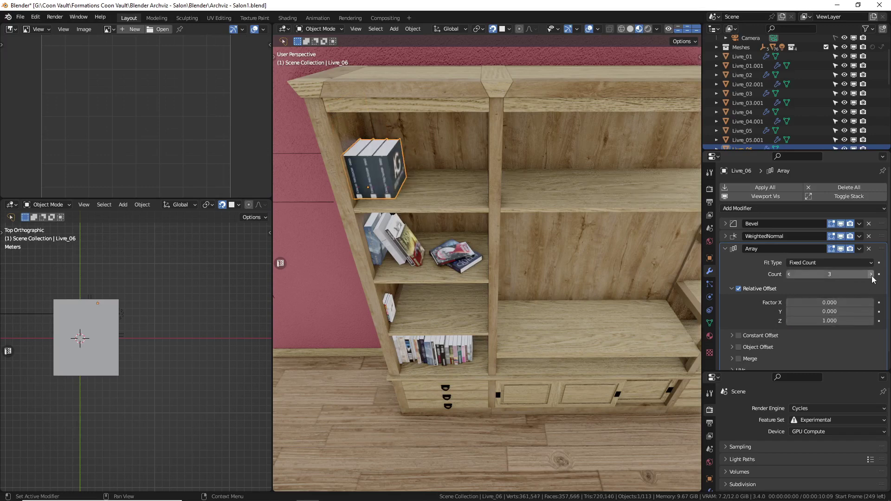
pyautogui.click(871, 276)
pyautogui.click(871, 275)
pyautogui.click(872, 275)
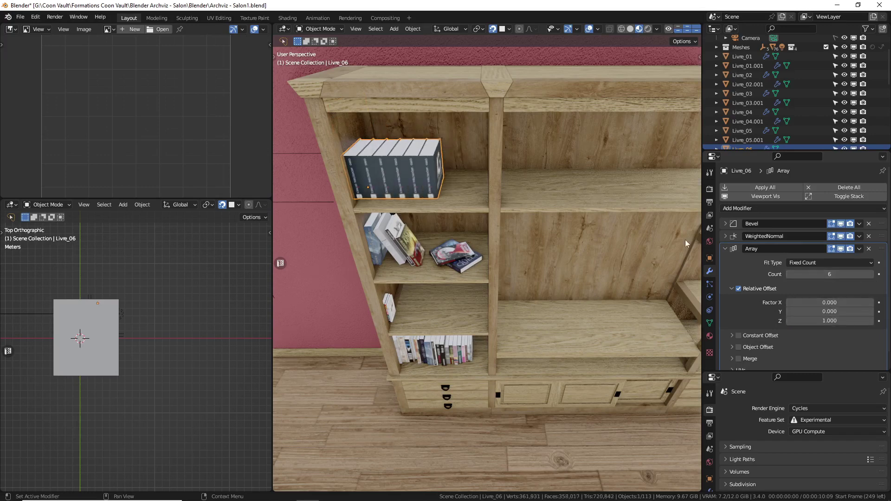
# Apply the Array modifier and separate the entire book mesh by loose parts
pyautogui.moveTo(685, 240); pyautogui.dragTo(589, 191, button='middle')
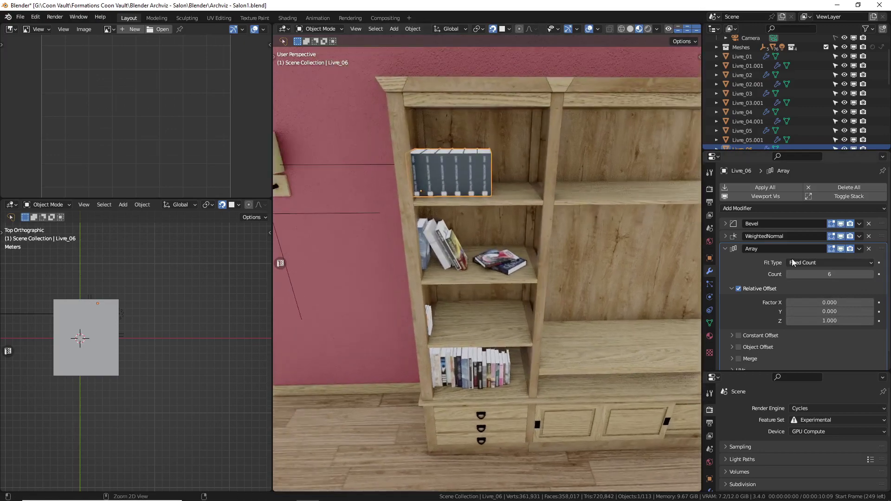
pyautogui.hotkey('ctrl', 'a')
pyautogui.press('Tab')
pyautogui.press('a')
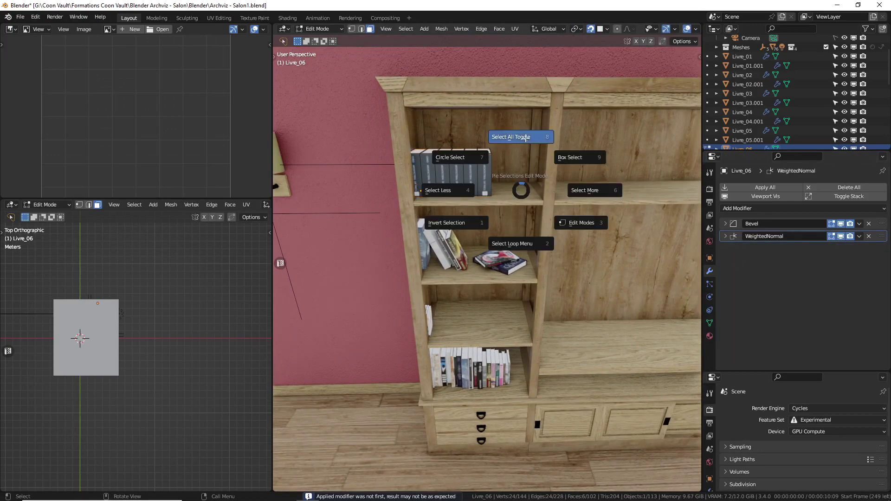
pyautogui.click(525, 90)
pyautogui.press('p')
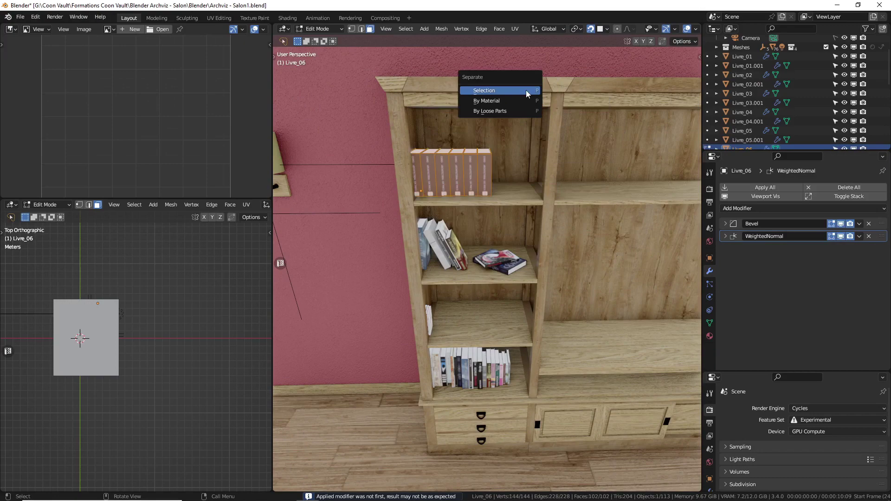
pyautogui.click(516, 109)
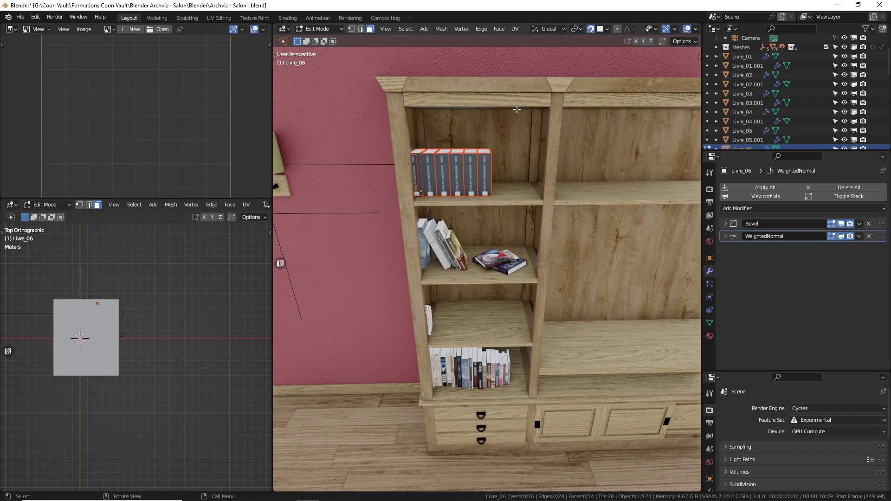
# Return to Object Mode and join the page block and cover of each of the last three dark blue books in the row
pyautogui.moveTo(516, 110); pyautogui.dragTo(486, 157, button='middle')
pyautogui.press('Tab')
pyautogui.click(486, 192)
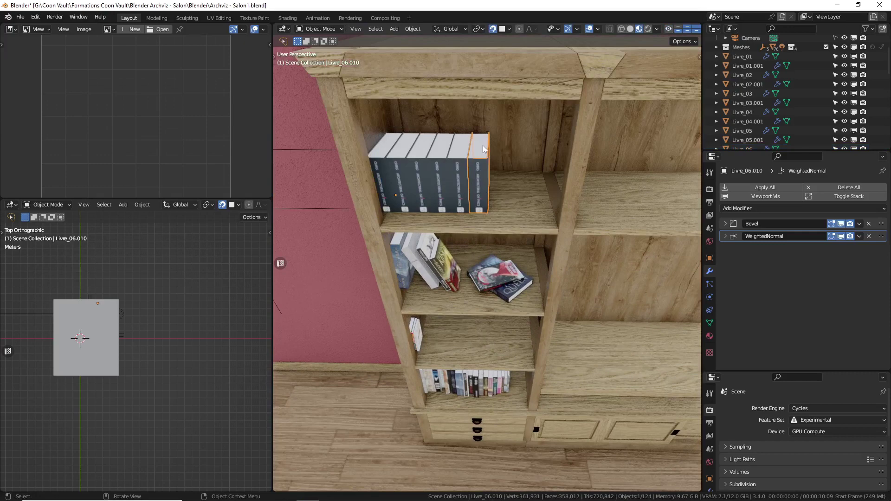
pyautogui.keyDown('shift'); pyautogui.click(485, 165); pyautogui.keyUp('shift')
pyautogui.press('Delete')
pyautogui.keyDown('shift'); pyautogui.click(458, 147); pyautogui.keyUp('shift')
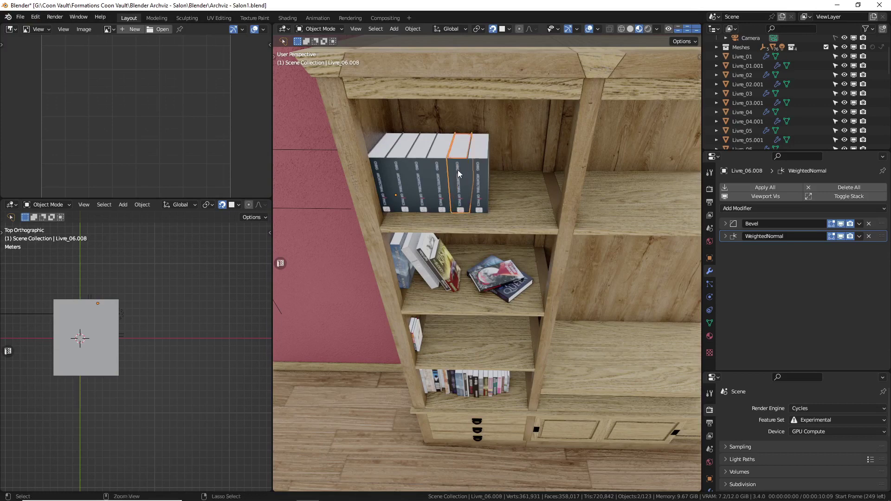
pyautogui.press('Delete')
pyautogui.click(439, 167)
pyautogui.keyDown('shift'); pyautogui.click(439, 167); pyautogui.keyUp('shift')
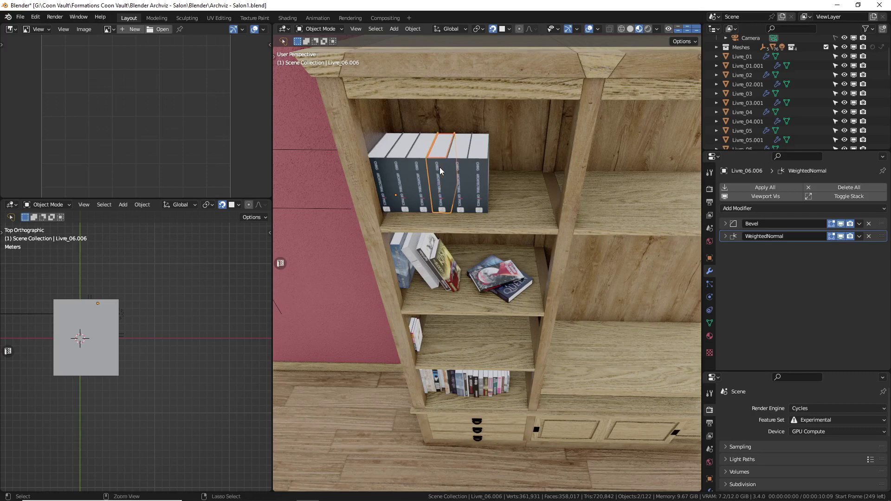
pyautogui.press('Delete')
# Join the page block and cover of each of the three remaining dark blue books nearest the bookcase's side panel
pyautogui.click(421, 151)
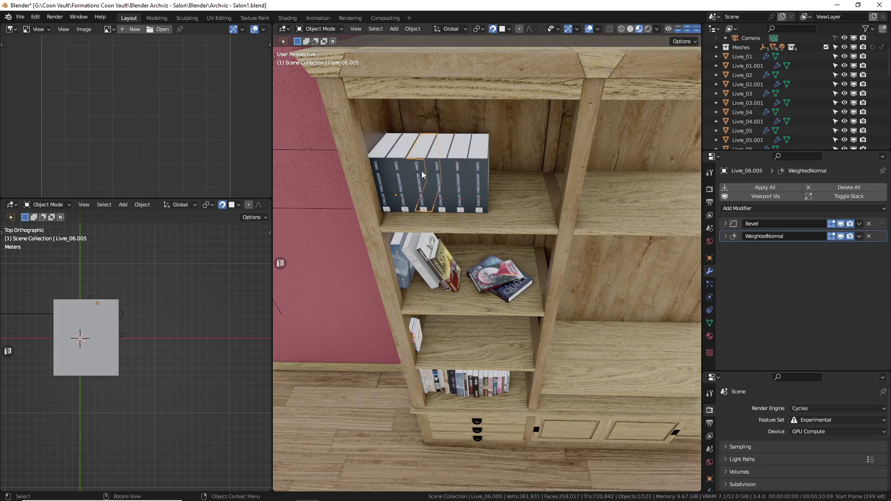
pyautogui.keyDown('shift'); pyautogui.click(421, 171); pyautogui.keyUp('shift')
pyautogui.press('Delete')
pyautogui.click(400, 150)
pyautogui.keyDown('shift'); pyautogui.click(398, 168); pyautogui.keyUp('shift')
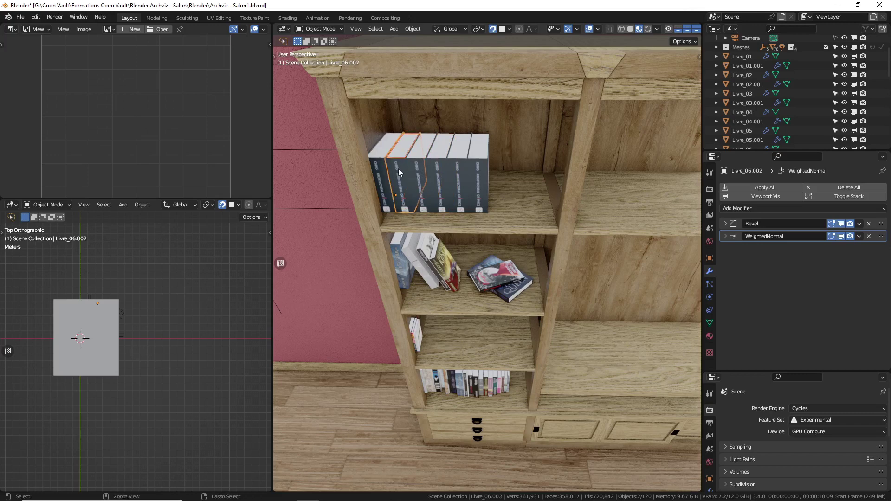
pyautogui.press('Delete')
pyautogui.click(376, 174)
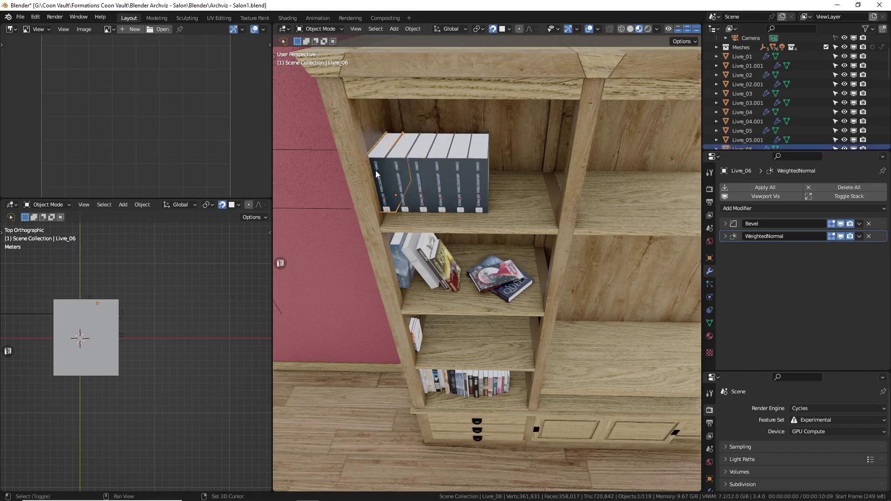
pyautogui.keyDown('shift'); pyautogui.click(379, 168); pyautogui.keyUp('shift')
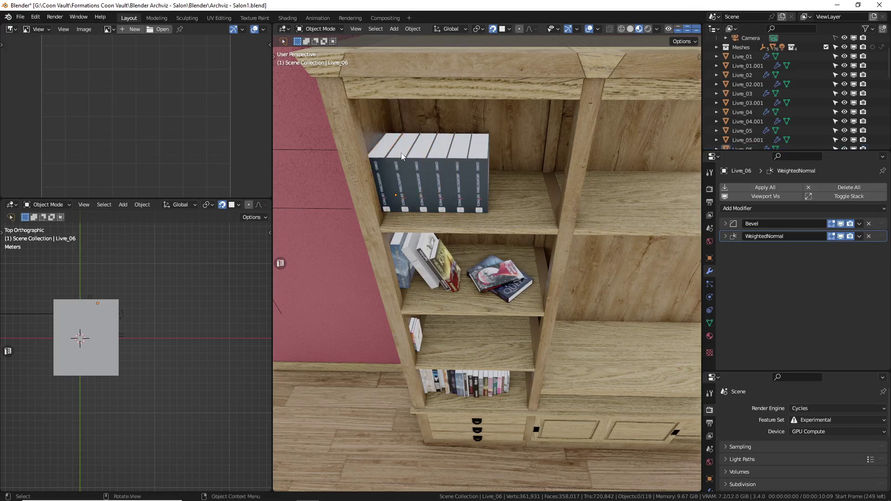
pyautogui.click(393, 143)
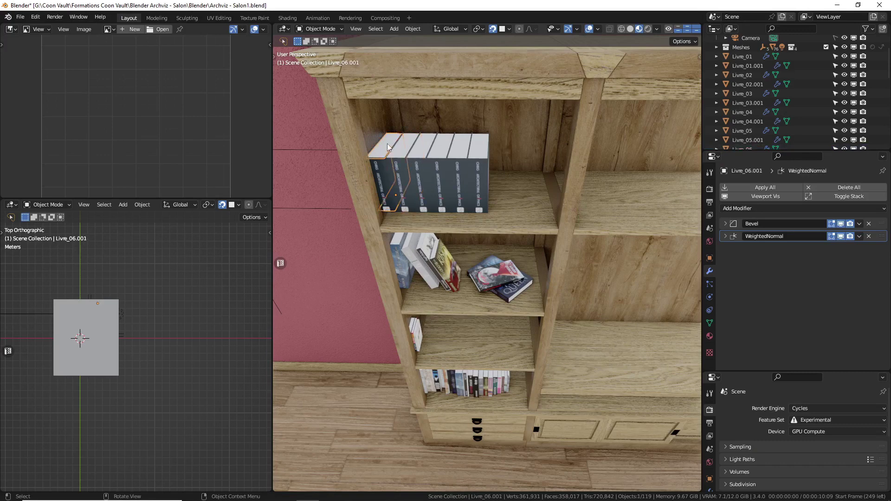
pyautogui.keyDown('shift'); pyautogui.click(381, 164); pyautogui.keyUp('shift')
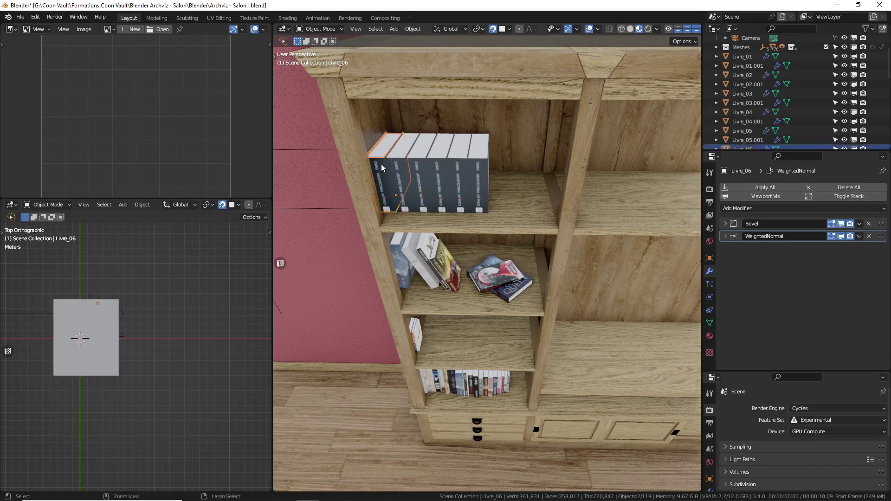
pyautogui.hotkey('ctrl', 'j')
# Select all six joined dark blue books and apply Randomize Transform to them
pyautogui.keyDown('shift'); pyautogui.click(412, 163); pyautogui.keyUp('shift')
pyautogui.keyDown('shift'); pyautogui.click(430, 165); pyautogui.keyUp('shift')
pyautogui.keyDown('shift'); pyautogui.click(451, 164); pyautogui.keyUp('shift')
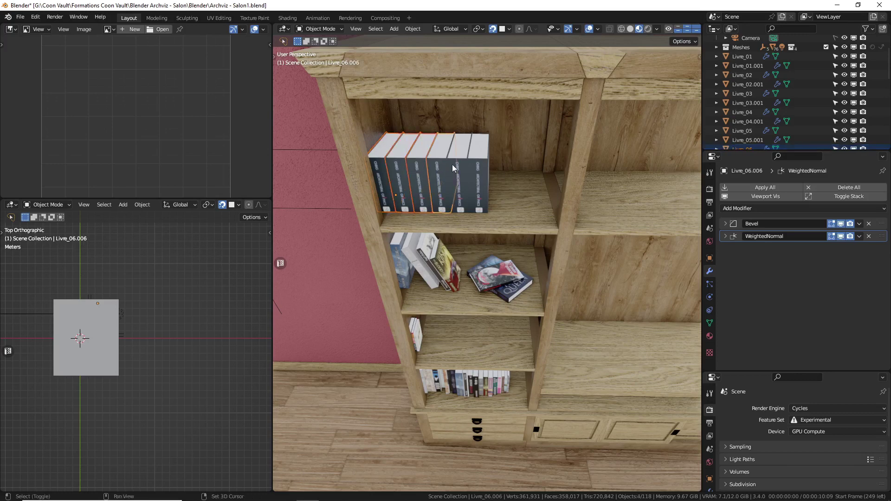
pyautogui.keyDown('shift'); pyautogui.click(469, 165); pyautogui.keyUp('shift')
pyautogui.keyDown('shift'); pyautogui.click(485, 163); pyautogui.keyUp('shift')
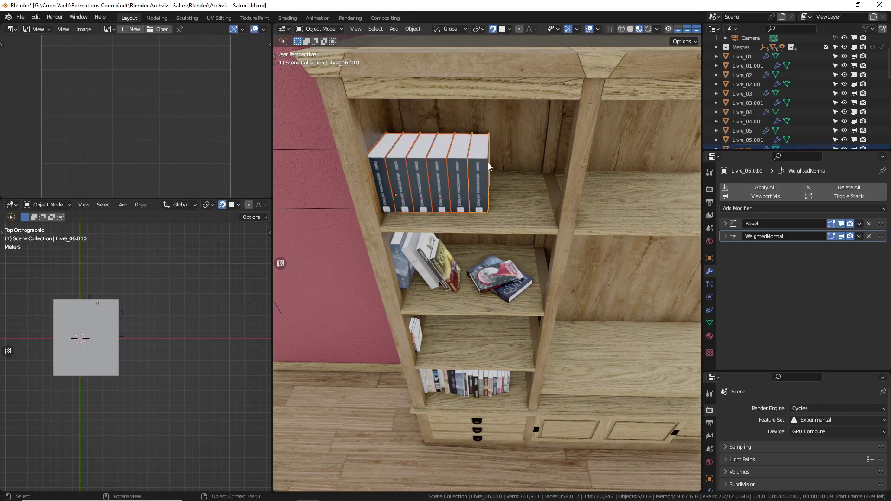
pyautogui.click(413, 29)
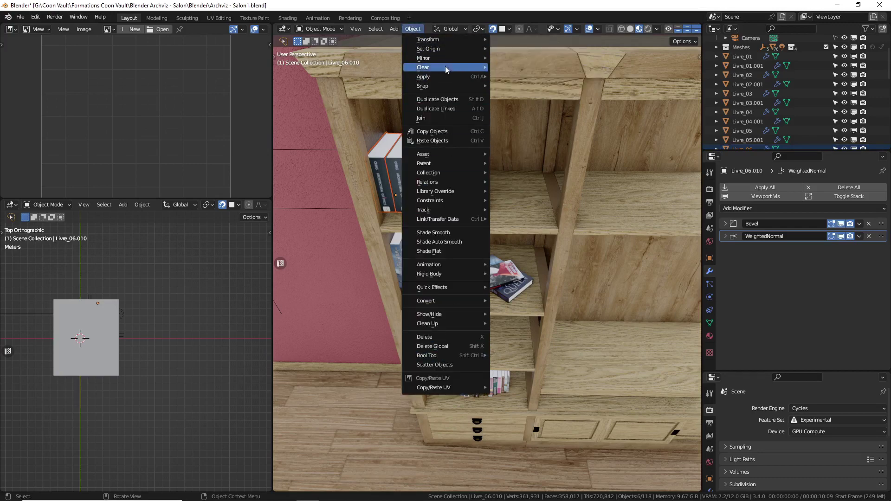
pyautogui.moveTo(446, 40)
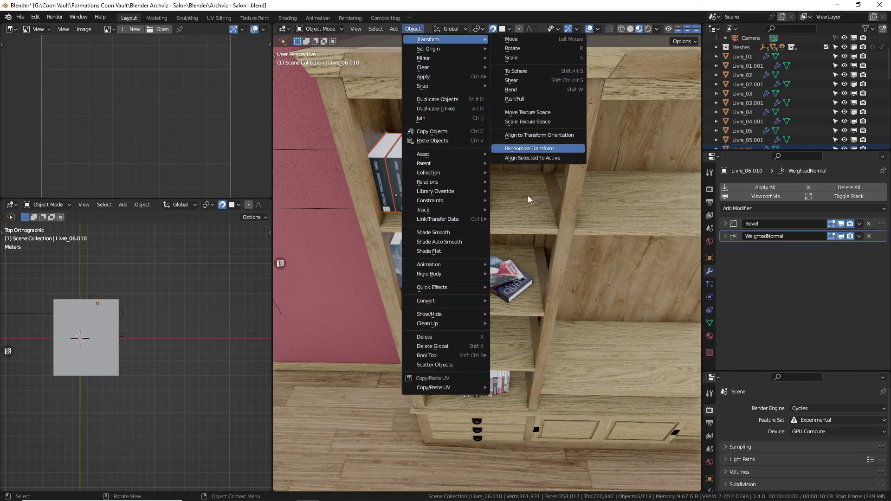
pyautogui.click(545, 149)
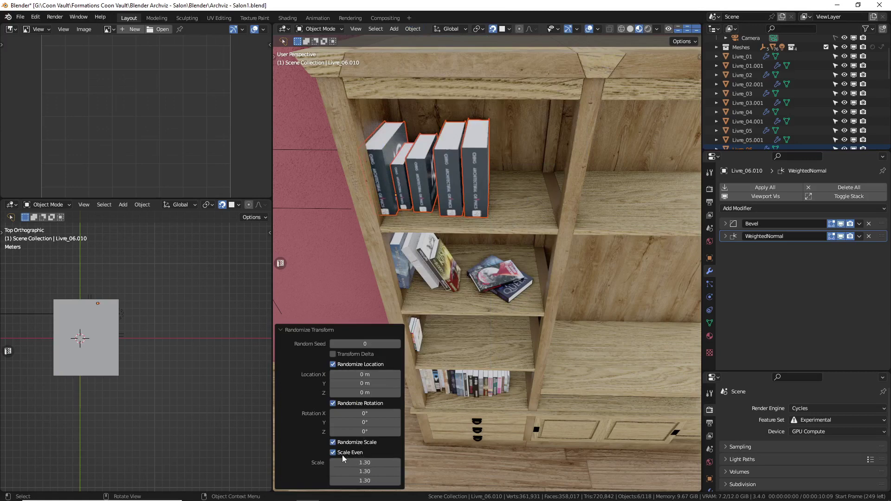
# Set all three scale values of the random transform to 1.00
pyautogui.click(357, 462)
pyautogui.write('1')
pyautogui.press('Return')
pyautogui.click(366, 485)
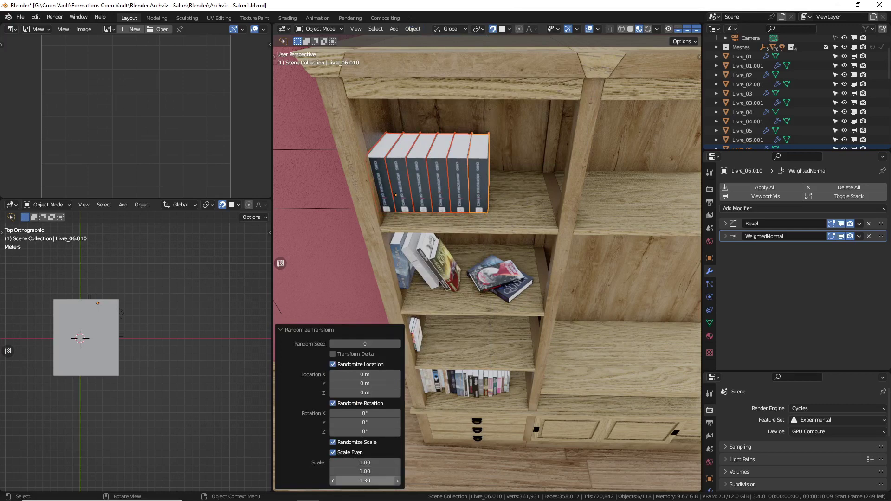
pyautogui.write('1')
pyautogui.press('Return')
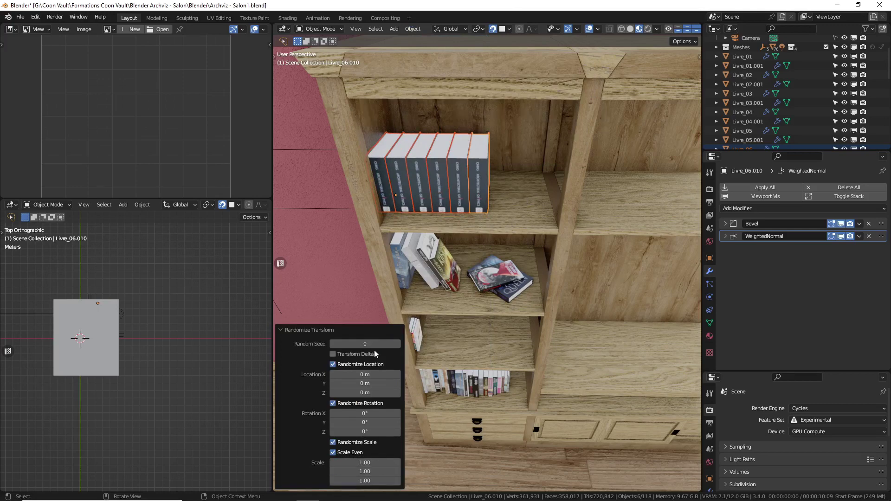
# Try a random Location Y of 1 m on the six books, then reduce it to 0.02 m
pyautogui.click(362, 383)
pyautogui.write('1')
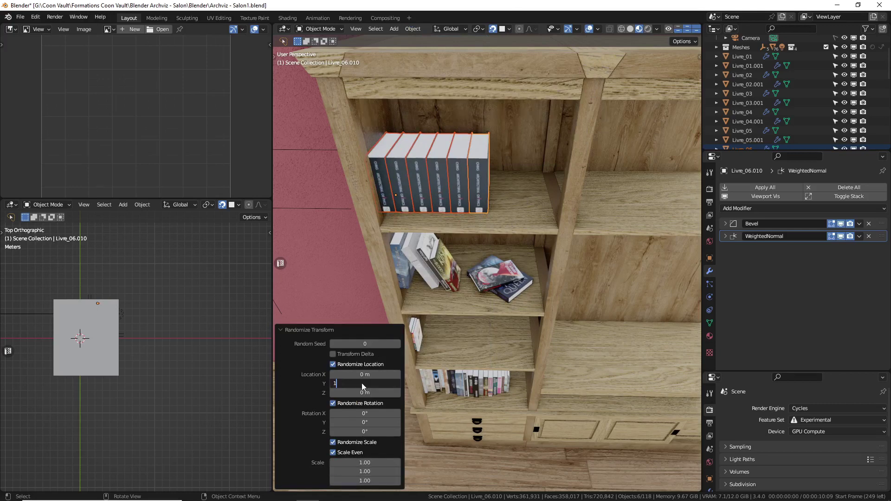
pyautogui.press('Return')
pyautogui.click(365, 381)
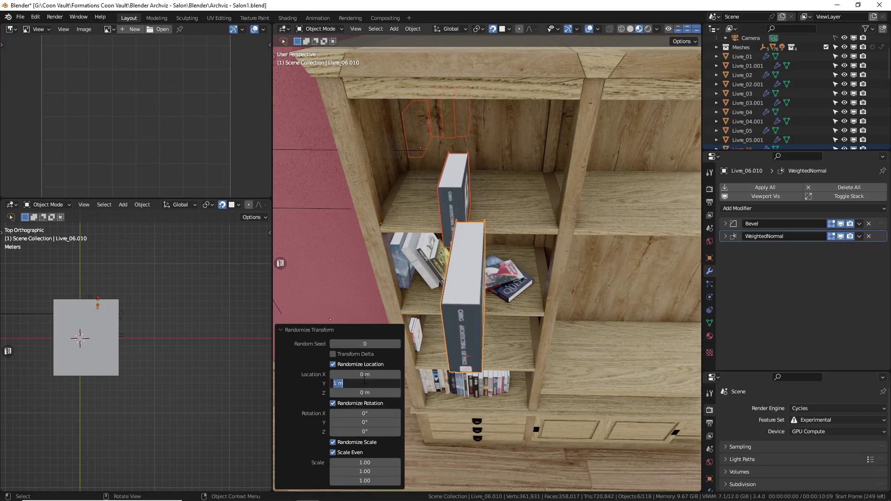
pyautogui.write('0.02')
pyautogui.press('Return')
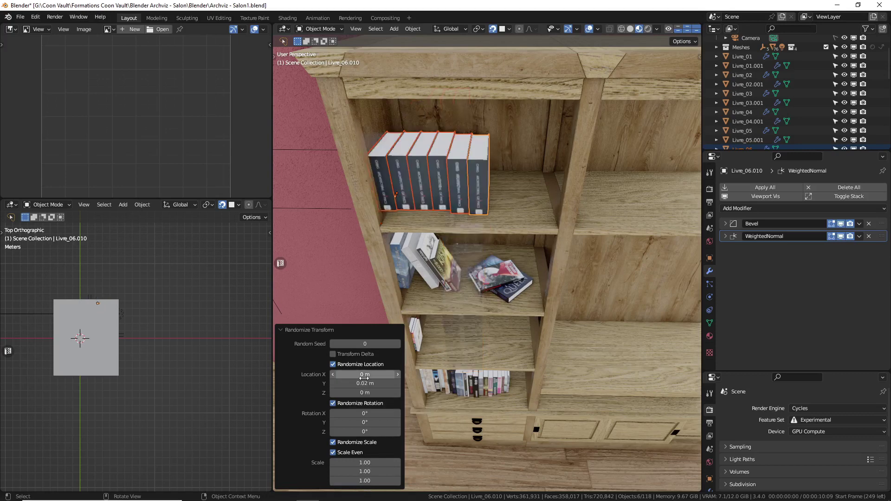
# Try a random Location Y of 0.05 m on the books, then return it to 0.02 m
pyautogui.click(366, 383)
pyautogui.write('0')
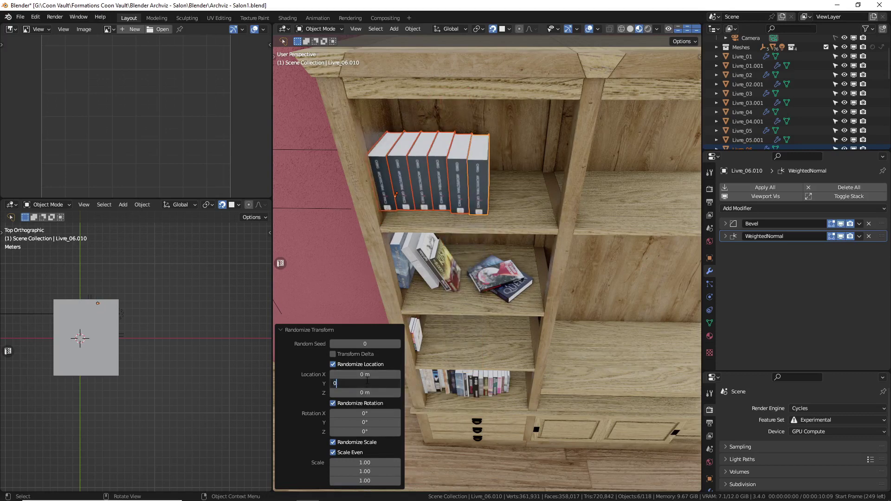
pyautogui.press('Return')
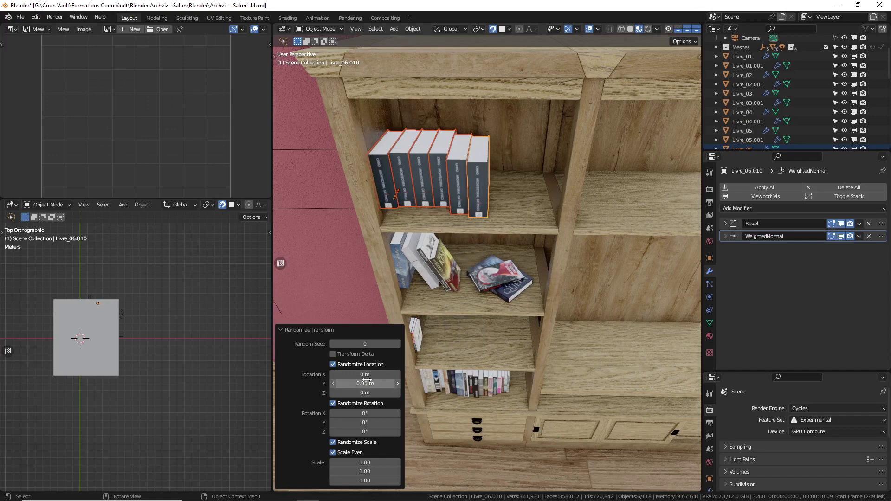
pyautogui.click(366, 380)
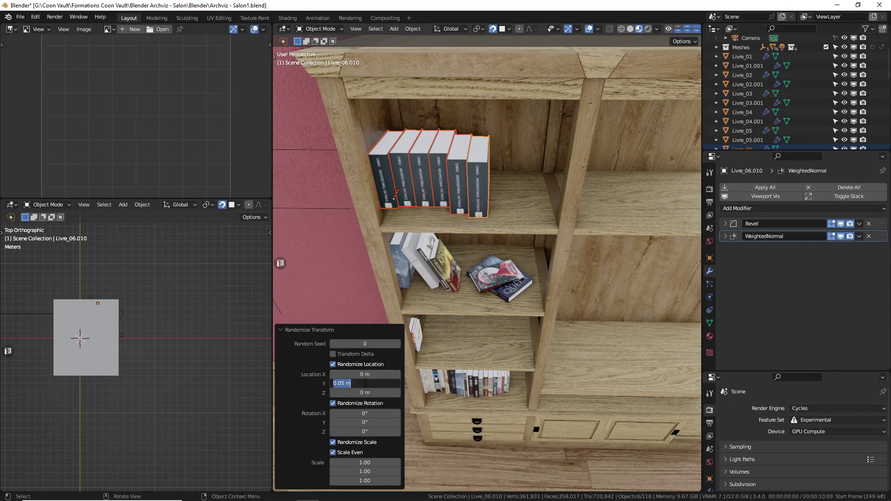
pyautogui.write('0.02')
pyautogui.press('Return')
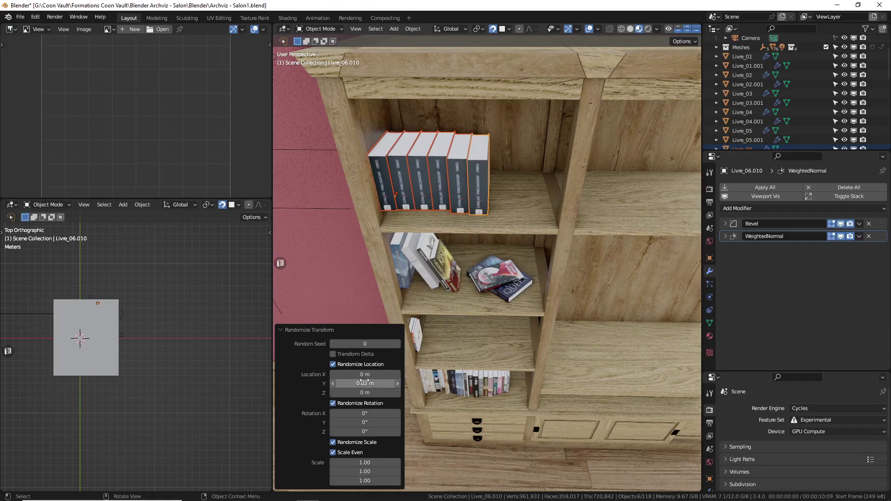
# Deselect the dark blue books and duplicate in place the four neighbouring books from Forest Queen to Recipes on the lowest shelf
pyautogui.moveTo(378, 386); pyautogui.dragTo(362, 183, button='middle')
pyautogui.press('`')
pyautogui.hotkey('alt', 'a')
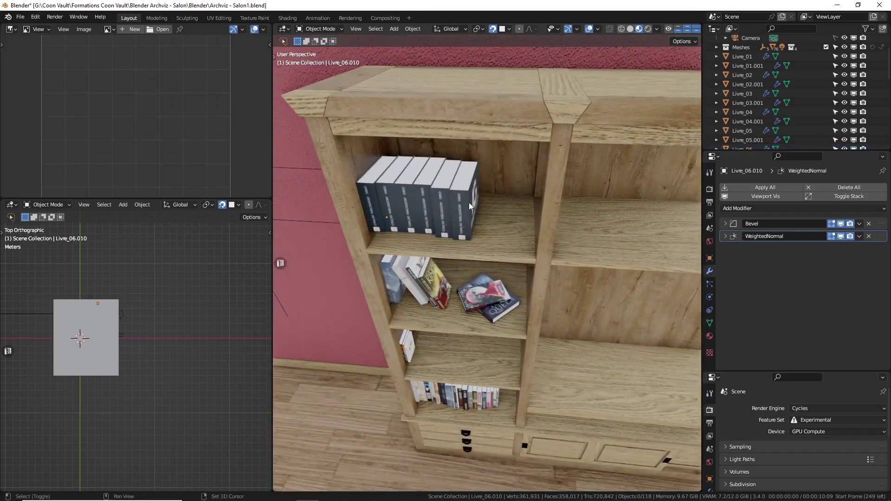
pyautogui.moveTo(469, 203)
pyautogui.mouseDown(button='middle')
pyautogui.moveTo(492, 161)
pyautogui.moveTo(481, 206)
pyautogui.mouseUp(button='middle')
pyautogui.scroll(8, 481, 206)
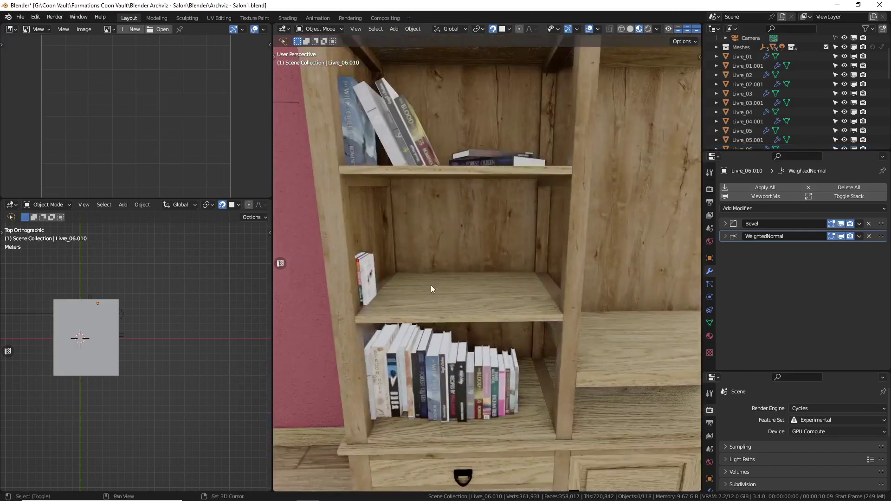
pyautogui.click(438, 321)
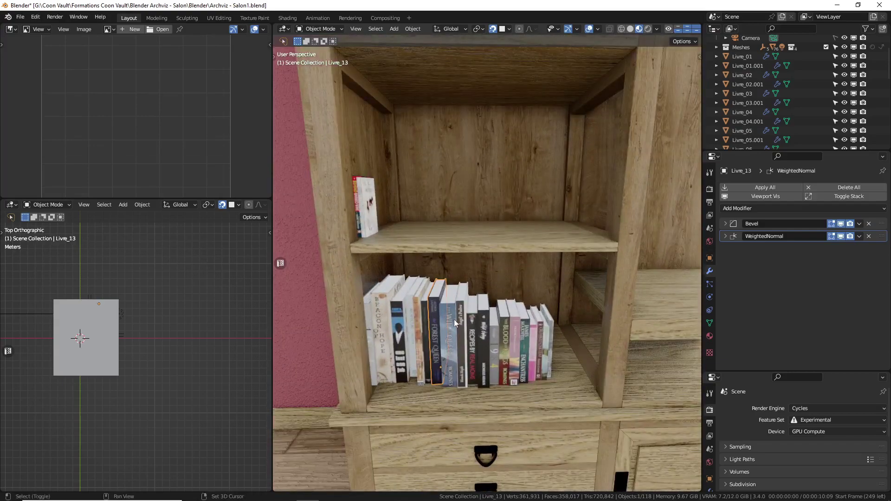
pyautogui.keyDown('shift'); pyautogui.click(454, 319); pyautogui.keyUp('shift')
pyautogui.keyDown('shift'); pyautogui.click(458, 318); pyautogui.keyUp('shift')
pyautogui.keyDown('shift'); pyautogui.click(469, 321); pyautogui.keyUp('shift')
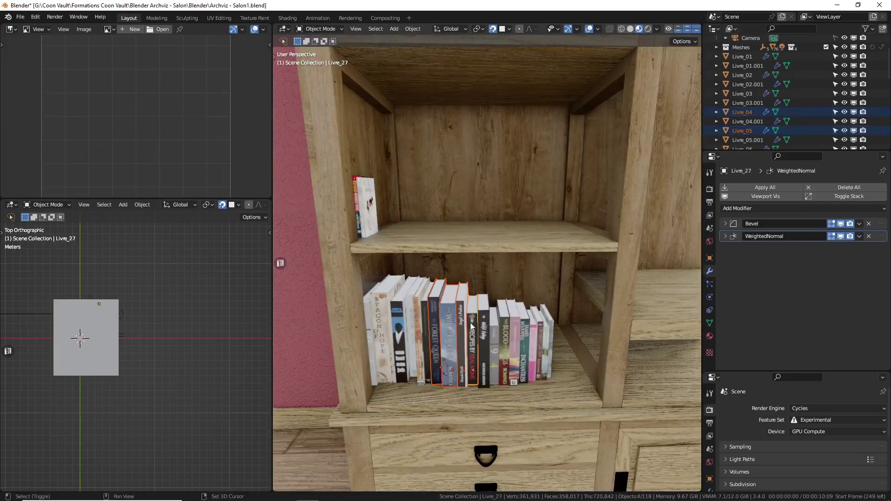
pyautogui.hotkey('shift', 'd')
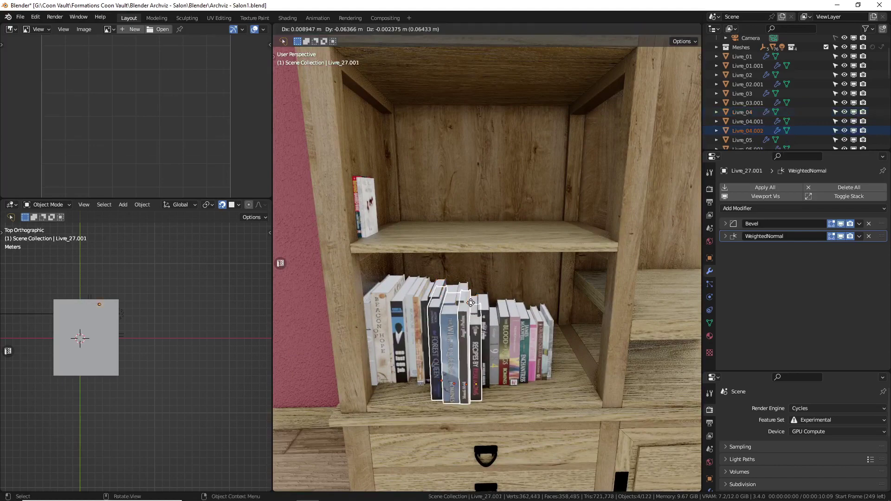
pyautogui.press('z')
pyautogui.press('Return')
# Raise the four book copies about 0.444 m along Z to the shelf above, then lower them about 0.044 m
pyautogui.press('g')
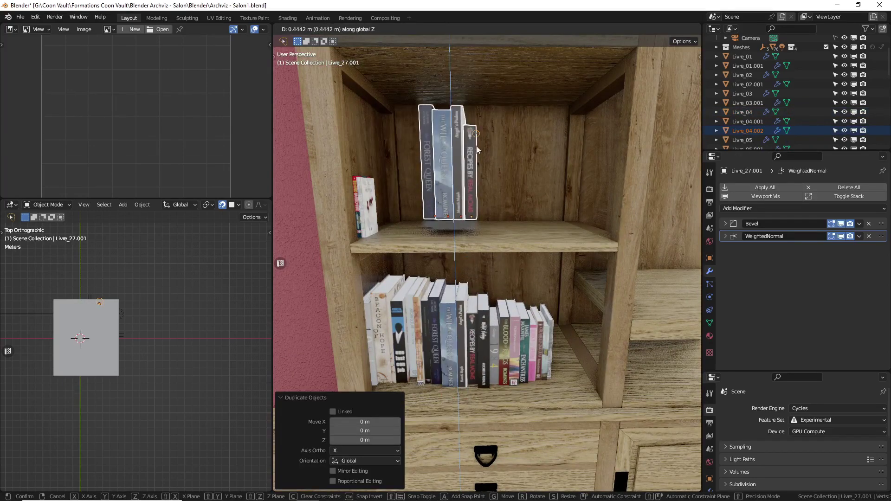
pyautogui.press('x')
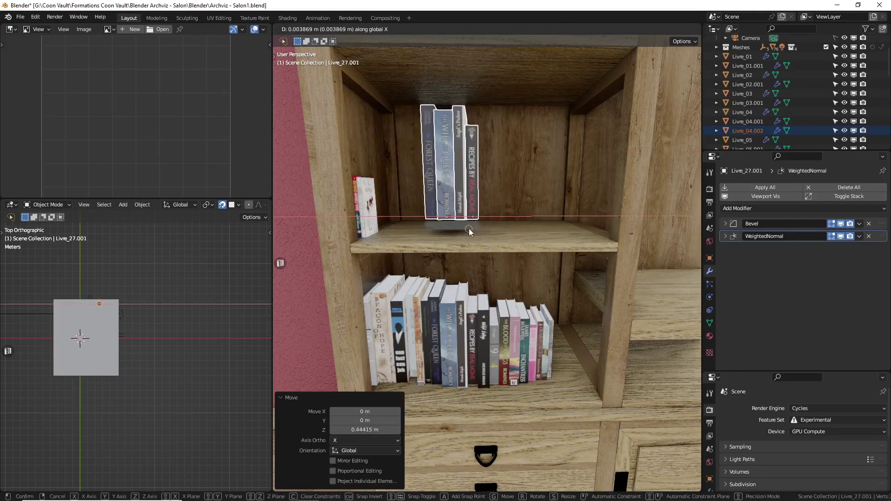
pyautogui.press('z')
pyautogui.press('Return')
# Rotate the four copies -90° around Y into a flat stack and move it about 0.14 m along X and -0.025 m along Z
pyautogui.moveTo(468, 230); pyautogui.dragTo(430, 226, button='middle')
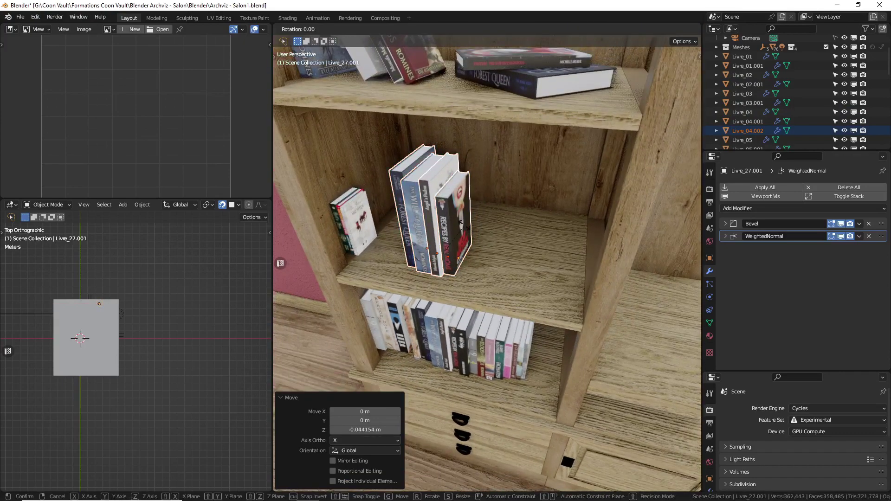
pyautogui.write('ry90')
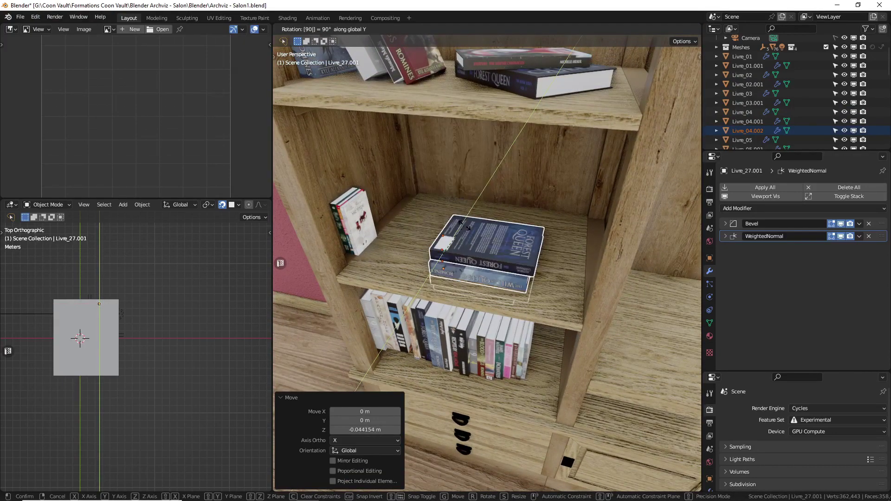
pyautogui.press('-')
pyautogui.press('Return')
pyautogui.press('g')
pyautogui.press('z')
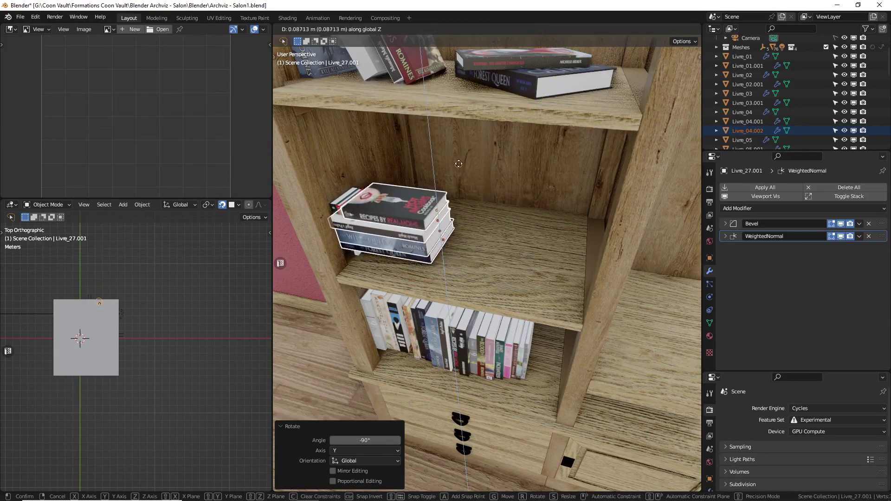
pyautogui.press('z')
pyautogui.press('z')
pyautogui.press('Return')
# Turn the flat book stack askew around the Z axis and slide it horizontally about 0.12 m along Y onto the shelf
pyautogui.press('r')
pyautogui.press('z')
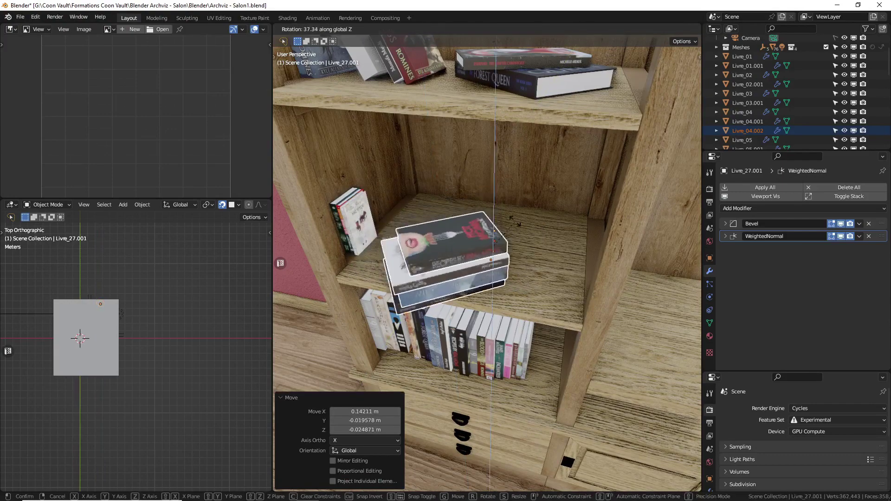
pyautogui.press('Return')
pyautogui.press('g')
pyautogui.hotkey('shift', 'z')
pyautogui.press('Return')
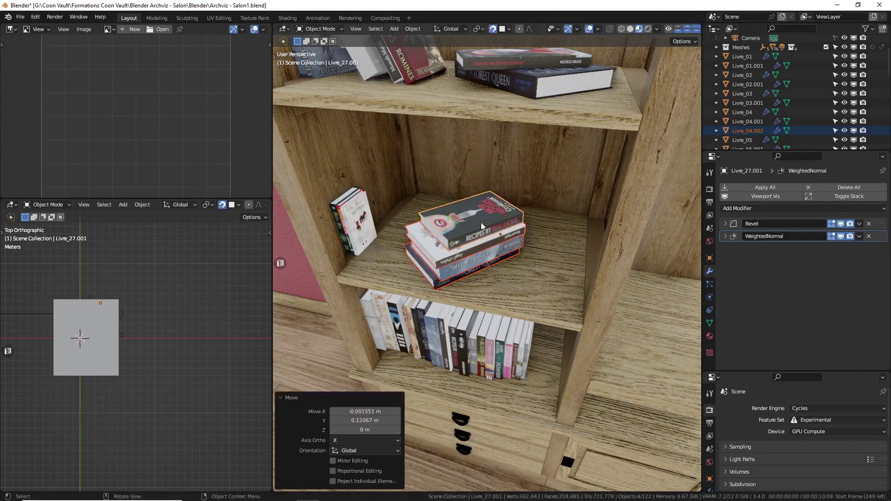
# Rotate the upper stack's top Recipes book about -18.9° and the white book under it about -9.3° around Z
pyautogui.click(482, 226)
pyautogui.press('r')
pyautogui.press('z')
pyautogui.press('Return')
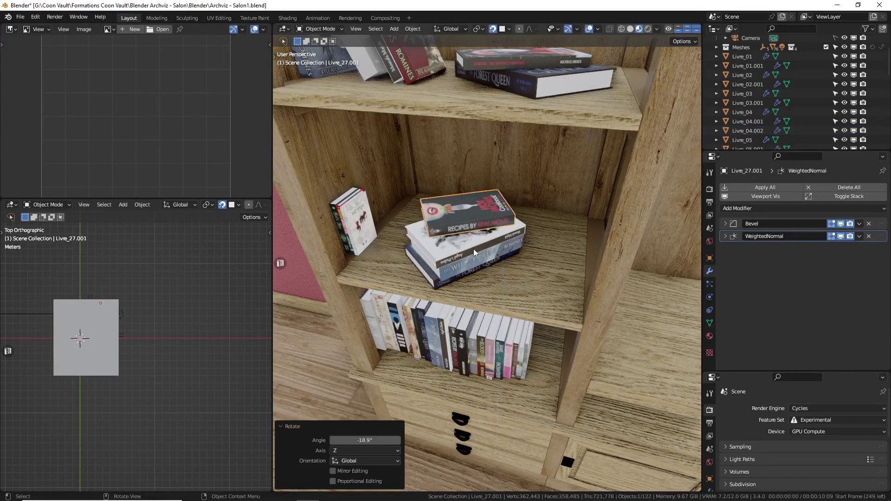
pyautogui.click(473, 249)
pyautogui.press('t')
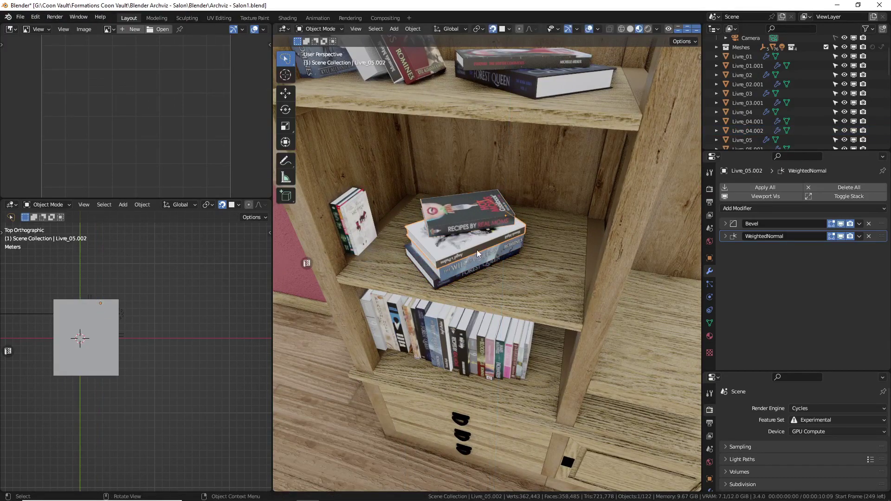
pyautogui.press('r')
pyautogui.press('z')
pyautogui.press('Return')
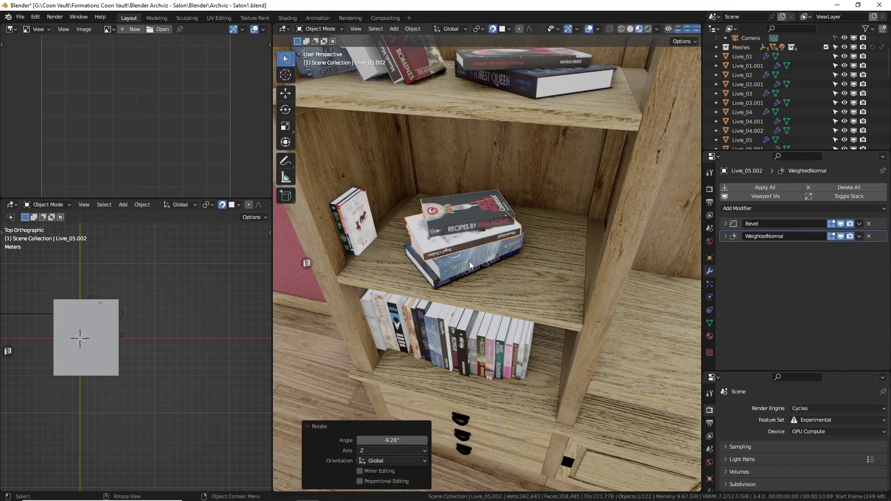
# Rotate the blue book, second from the bottom of the stack, about 7° around Z
pyautogui.click(469, 261)
pyautogui.press('r')
pyautogui.press('z')
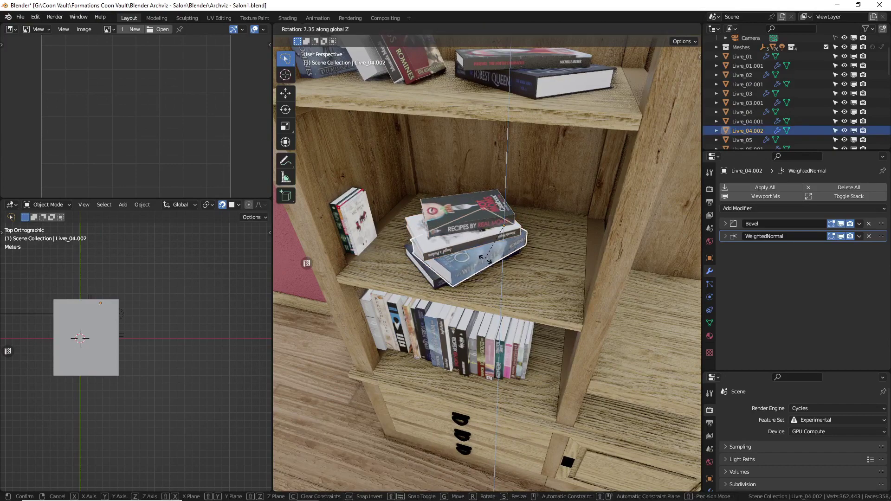
pyautogui.press('Return')
# Select the three small books standing against the shelf's side panel and rotate them -90° around Y so they lie flat
pyautogui.click(359, 216)
pyautogui.scroll(4, 382, 200)
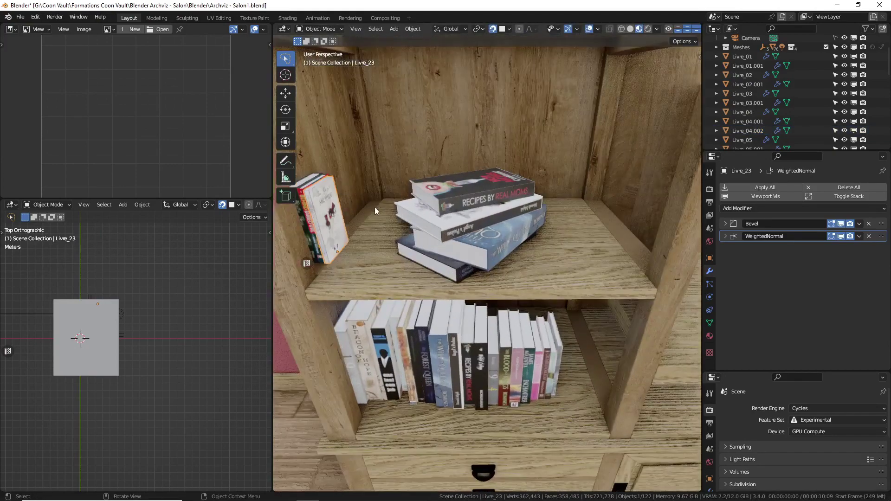
pyautogui.keyDown('shift'); pyautogui.moveTo(374, 207); pyautogui.dragTo(425, 221, button='middle'); pyautogui.keyUp('shift')
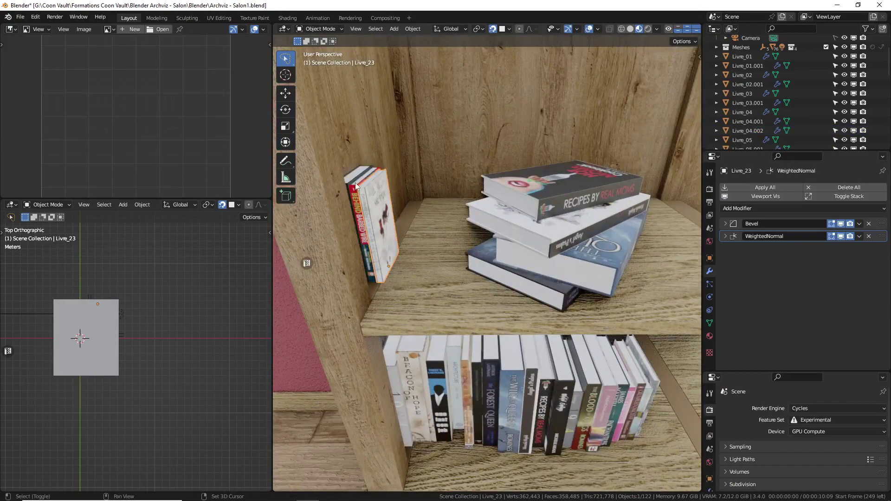
pyautogui.keyDown('shift'); pyautogui.click(355, 188); pyautogui.keyUp('shift')
pyautogui.keyDown('shift'); pyautogui.click(353, 177); pyautogui.keyUp('shift')
pyautogui.scroll(-6, 438, 223)
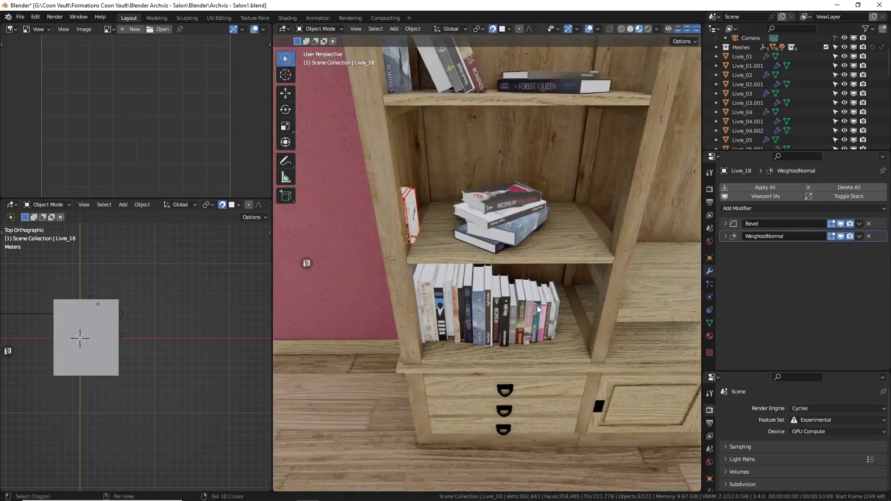
pyautogui.keyDown('shift'); pyautogui.moveTo(537, 306); pyautogui.dragTo(472, 240, button='middle'); pyautogui.keyUp('shift')
pyautogui.scroll(-3, 478, 260)
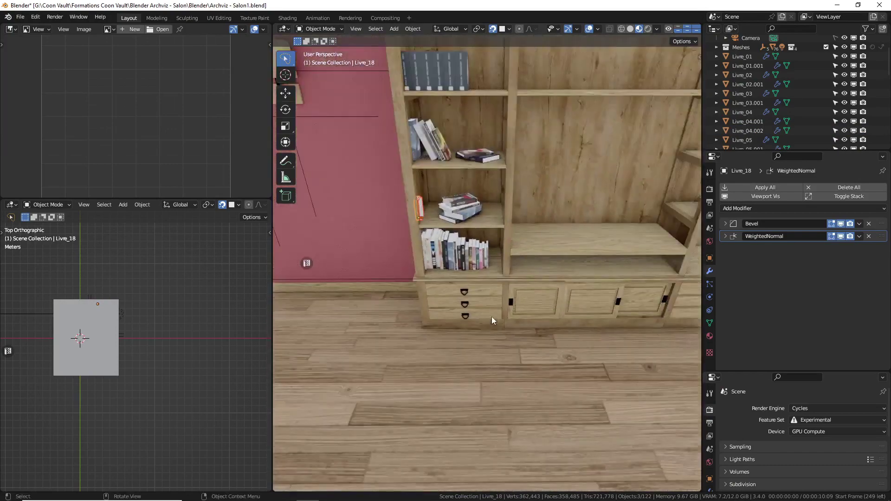
pyautogui.keyDown('shift'); pyautogui.moveTo(491, 316); pyautogui.dragTo(509, 277, button='middle'); pyautogui.keyUp('shift')
pyautogui.write('ry')
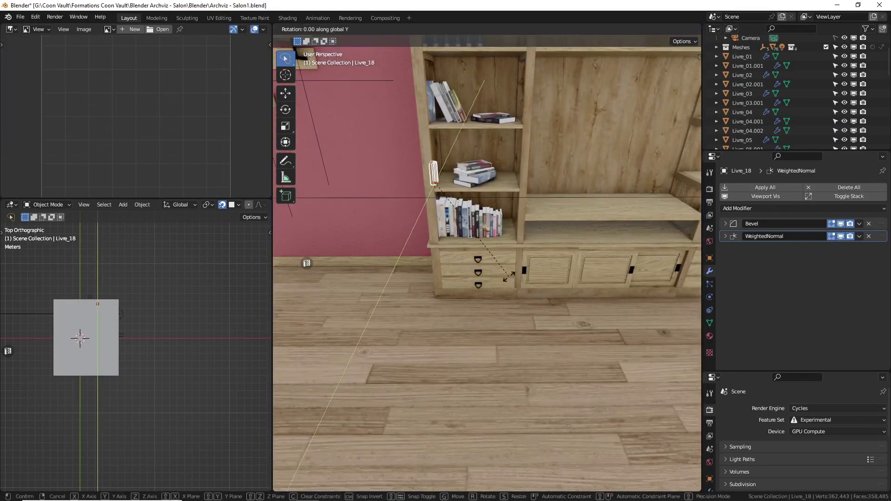
pyautogui.write('-90')
pyautogui.press('Return')
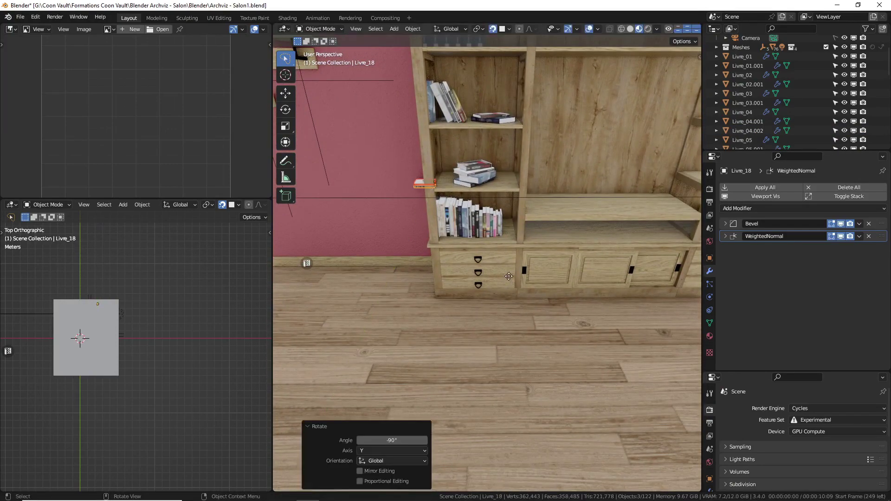
# Move the three flat books away from the bookcase and set them on the coffee table's top
pyautogui.press('g')
pyautogui.click(494, 323)
pyautogui.scroll(-3, 503, 318)
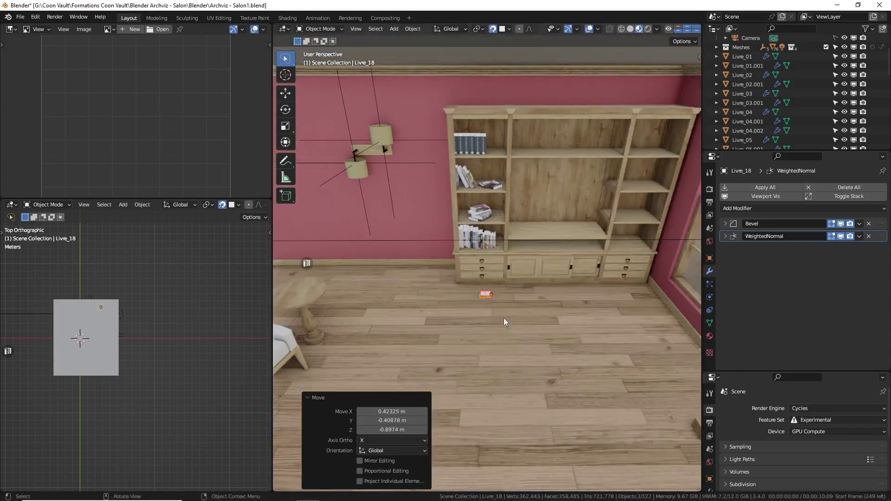
pyautogui.moveTo(516, 269); pyautogui.dragTo(528, 266, button='middle')
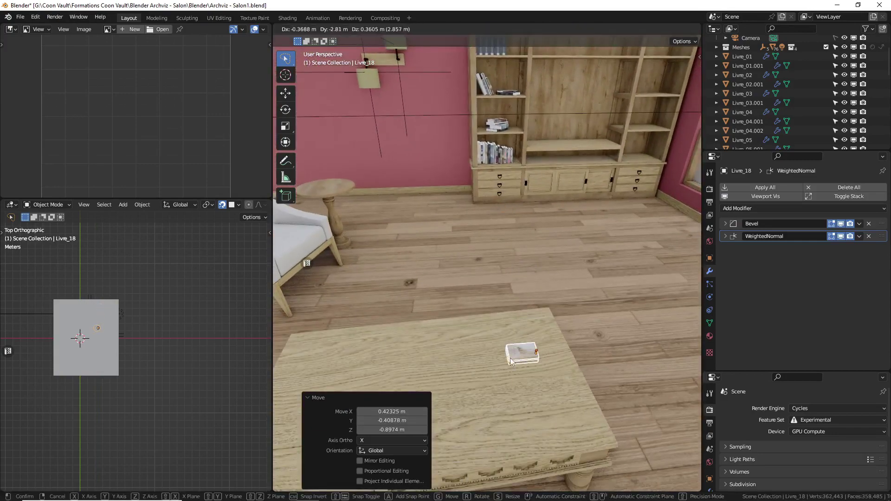
pyautogui.press('z')
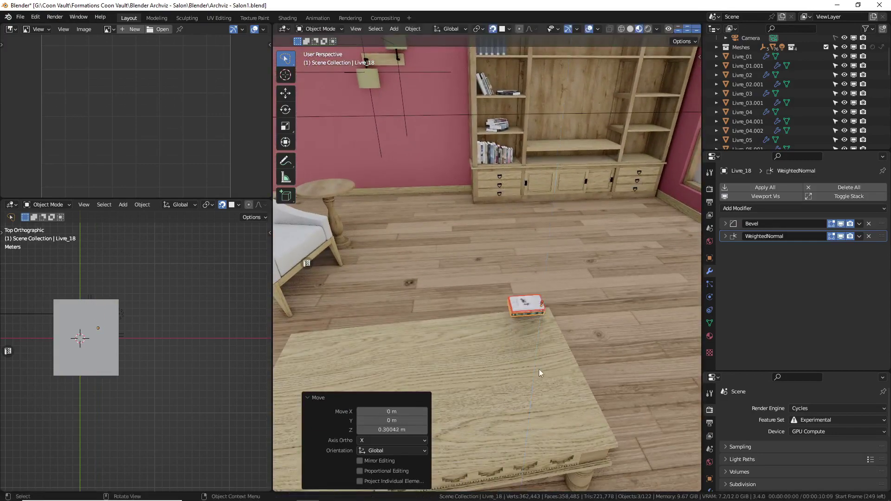
pyautogui.click(541, 355)
pyautogui.scroll(5, 542, 353)
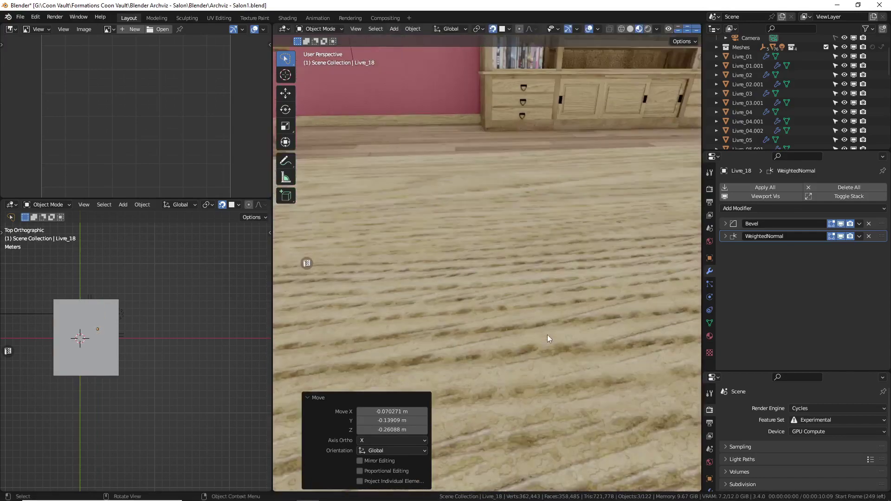
pyautogui.scroll(-3, 549, 328)
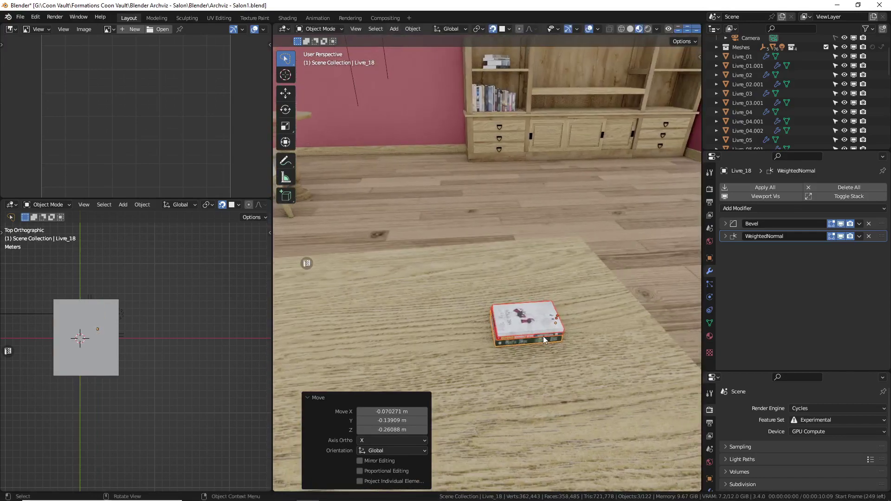
# Move the white top book off the small stack, about 0.084 m along X, 0.234 m along Y and -0.029 m along Z
pyautogui.click(540, 324)
pyautogui.press('g')
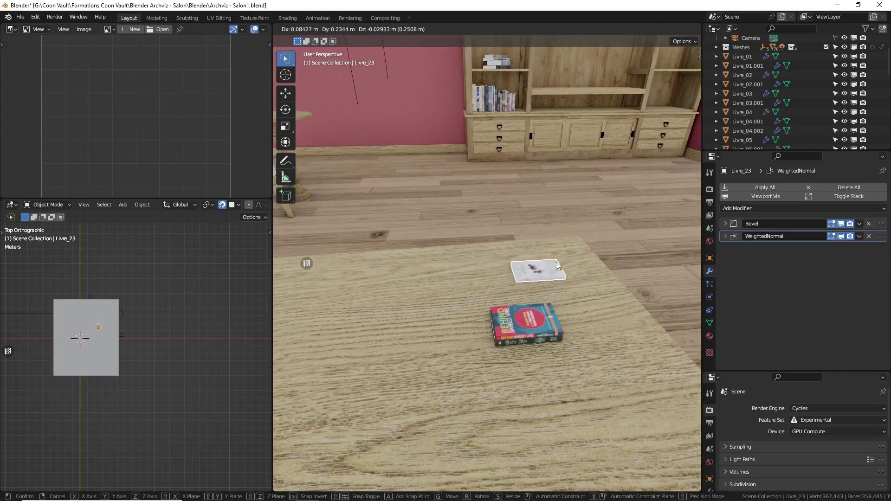
pyautogui.click(554, 270)
# Rotate the white book about -52.6° around Z and scale it by 1.2
pyautogui.press('r')
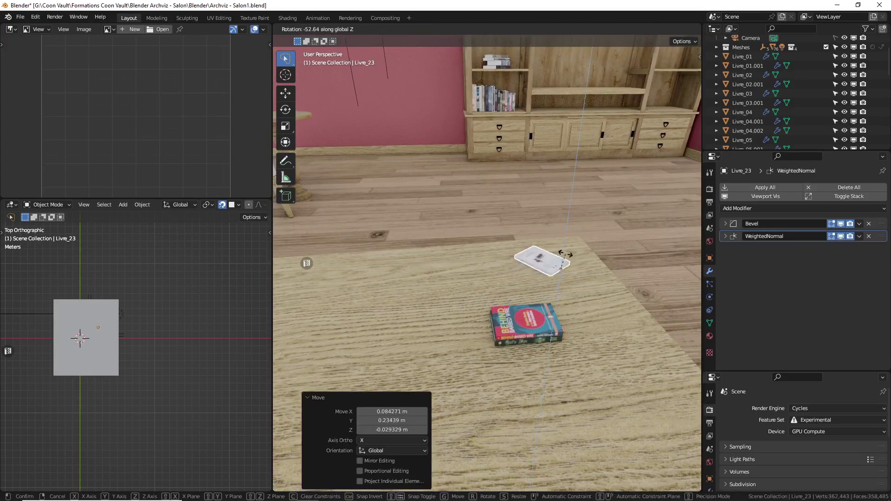
pyautogui.click(564, 254)
pyautogui.write('s1.2')
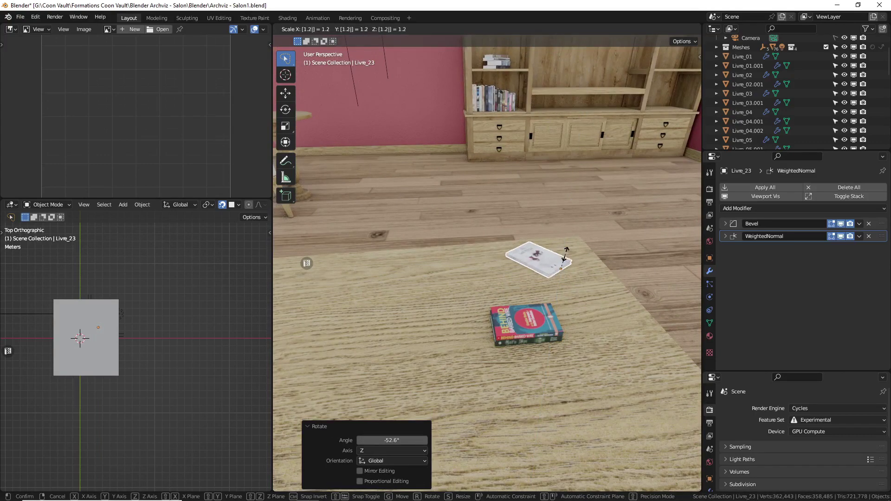
pyautogui.press('Return')
pyautogui.click(527, 313)
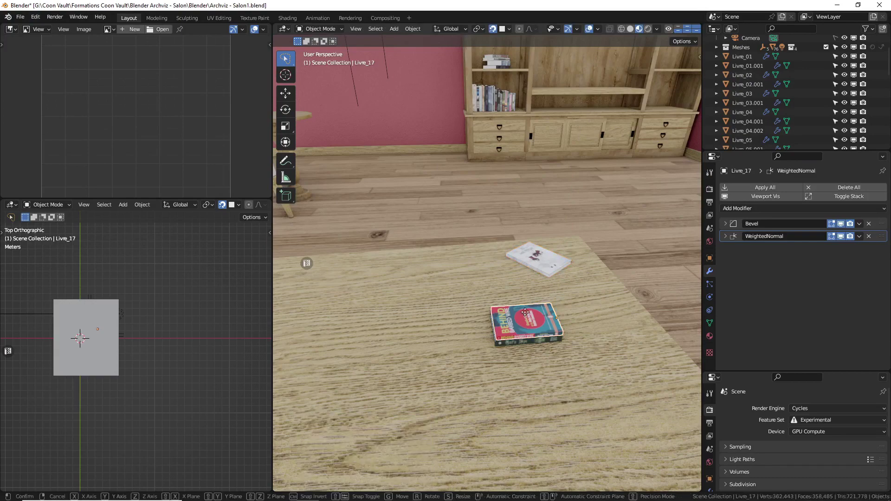
pyautogui.write('gx1.5')
pyautogui.press('Return')
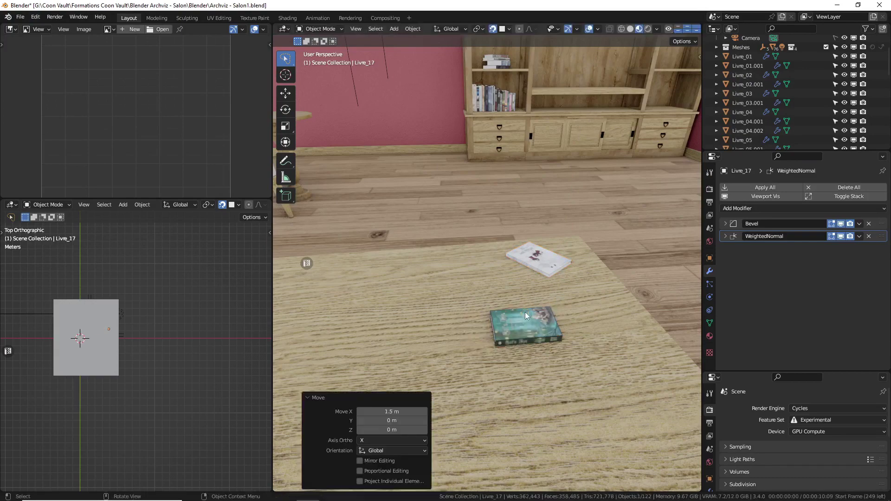
pyautogui.scroll(-5, 527, 306)
pyautogui.scroll(5, 527, 305)
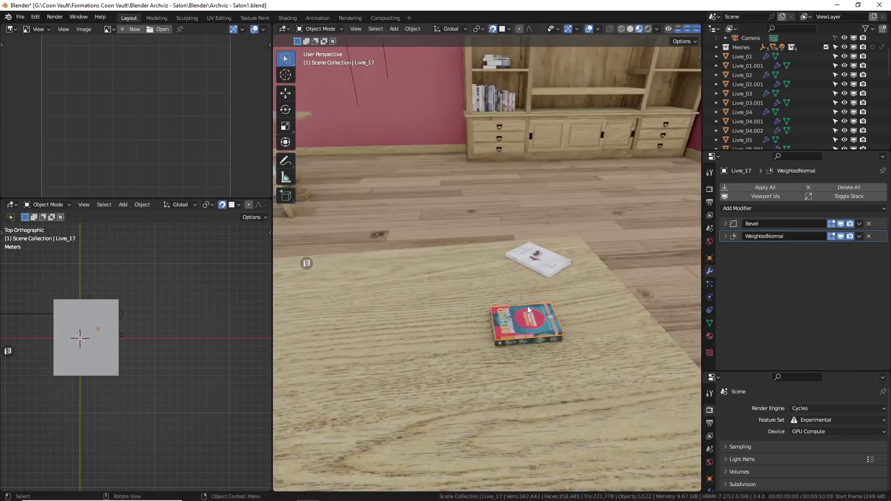
# Scale the Behind Barbed Wire book by 1.5 and move it about -0.096 m in X, 0.179 m in Y and -0.016 m in Z
pyautogui.write('s1.5')
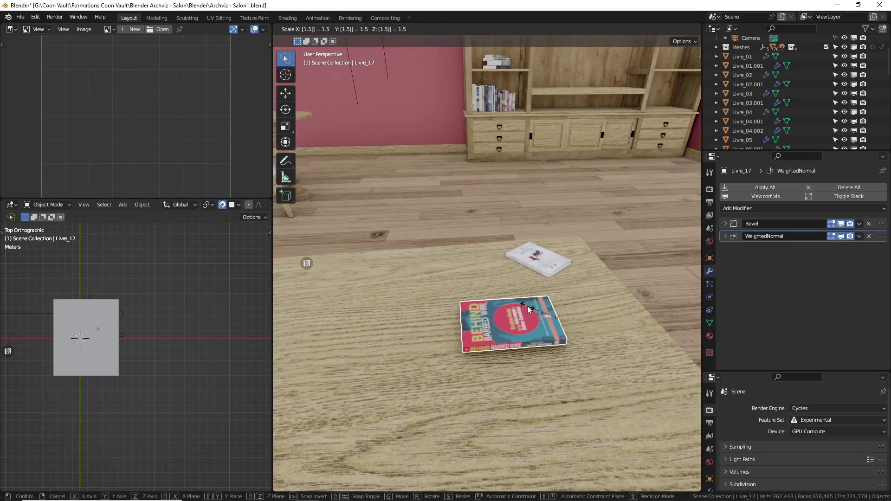
pyautogui.press('Return')
pyautogui.press('g')
pyautogui.click(499, 272)
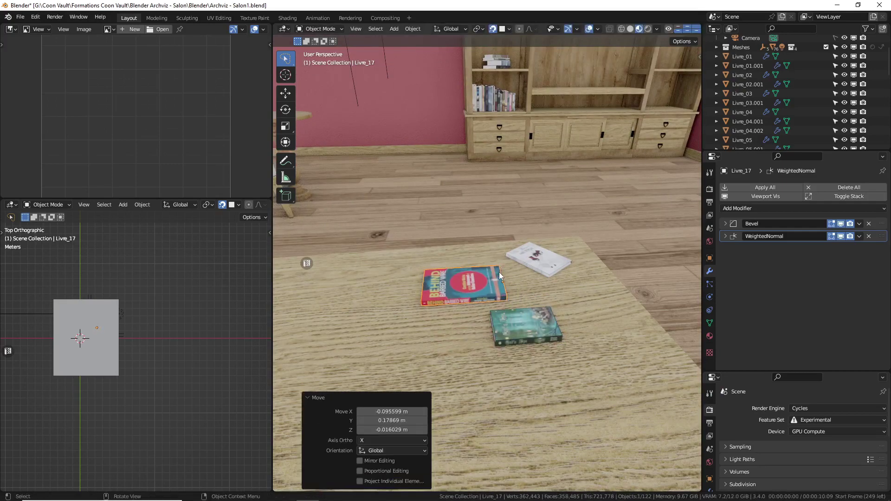
# Scale the green book on the coffee table by 1.2
pyautogui.click(535, 331)
pyautogui.write('s')
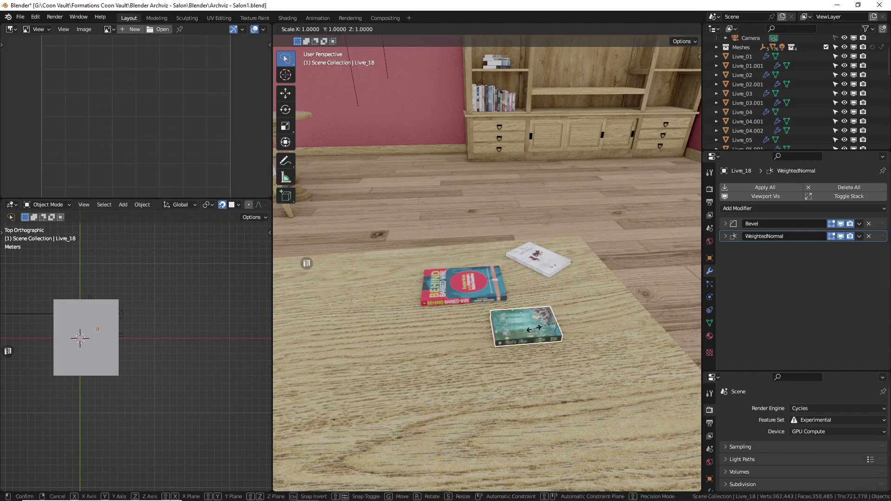
pyautogui.write('1.2')
pyautogui.press('Return')
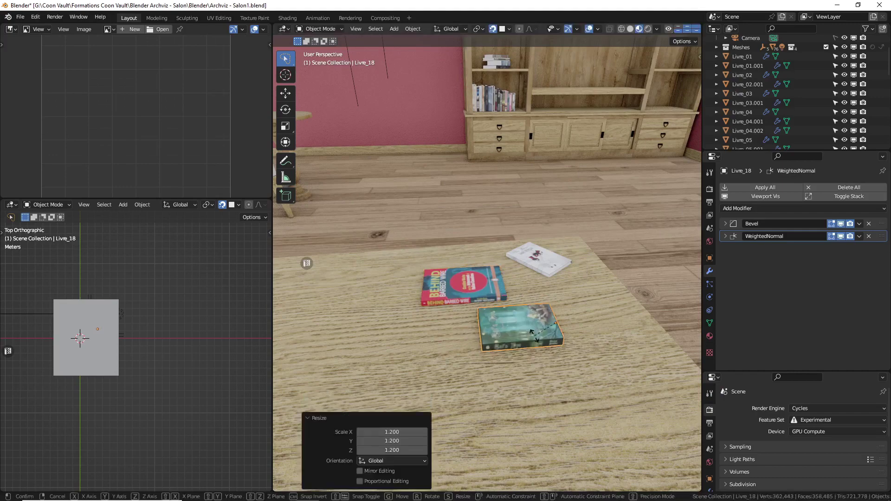
# Turn the green book askew around Z and move it about -0.196 m along Y on the coffee table
pyautogui.press('r')
pyautogui.press('z')
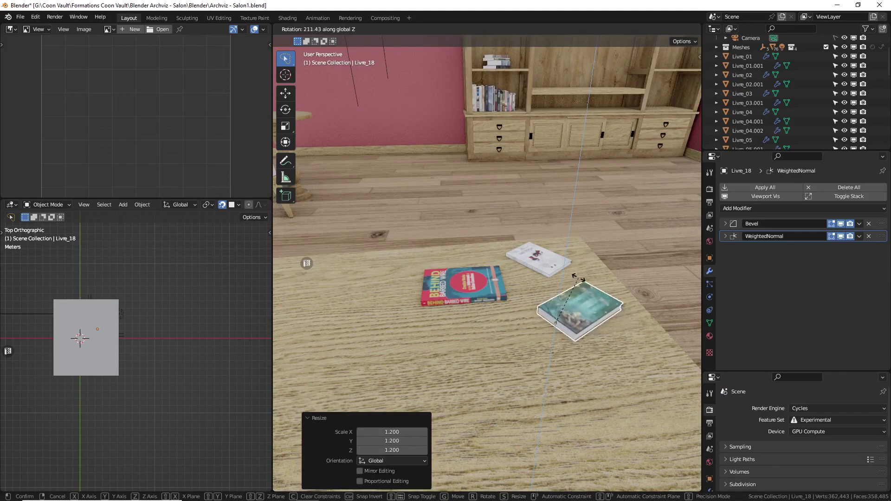
pyautogui.click(574, 277)
pyautogui.press('g')
pyautogui.click(500, 300)
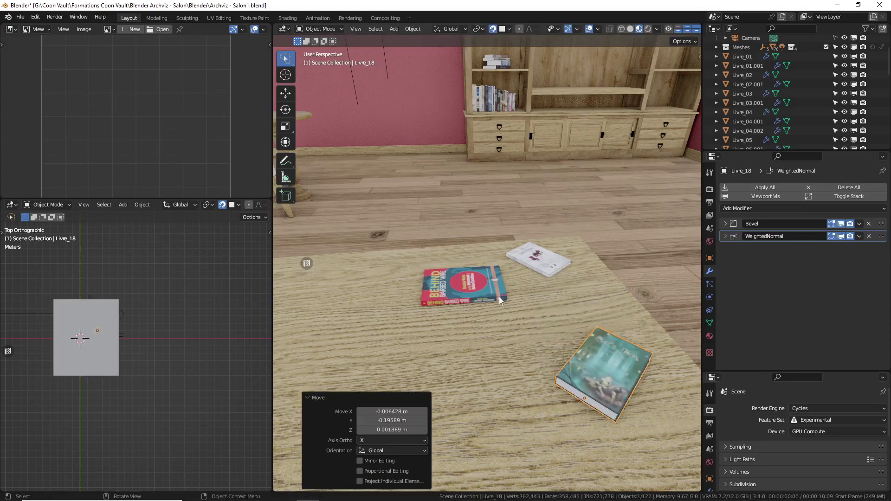
# Rotate the Behind Barbed Wire book about -46.1° around Z and slide it closer to the green book
pyautogui.click(499, 290)
pyautogui.press('r')
pyautogui.press('z')
pyautogui.click(545, 337)
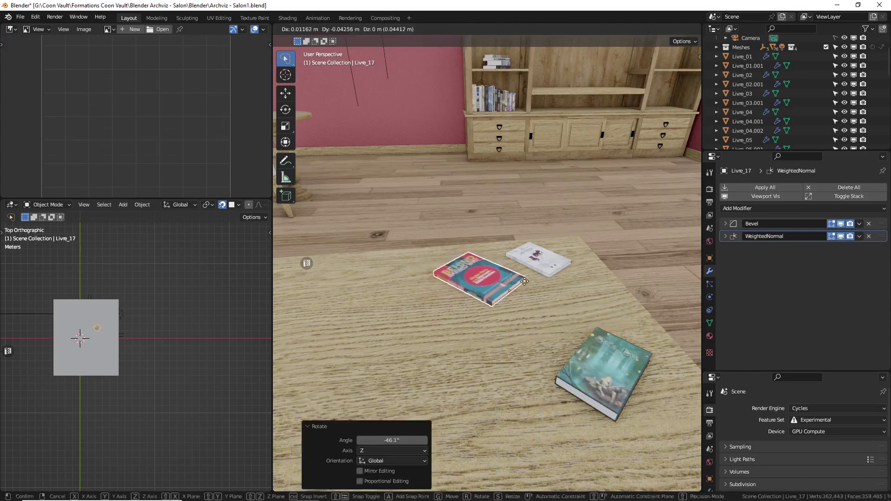
pyautogui.press('g')
pyautogui.click(506, 348)
# Rotate the white book about -44.6° around Z and move it about -0.09 m along Y, beside the Behind Barbed Wire book
pyautogui.click(556, 261)
pyautogui.press('r')
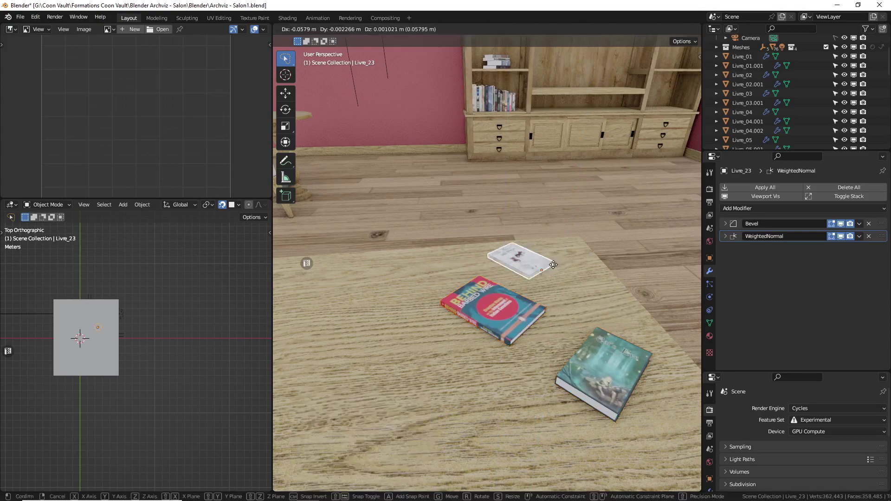
pyautogui.rightClick(586, 266)
pyautogui.press('t')
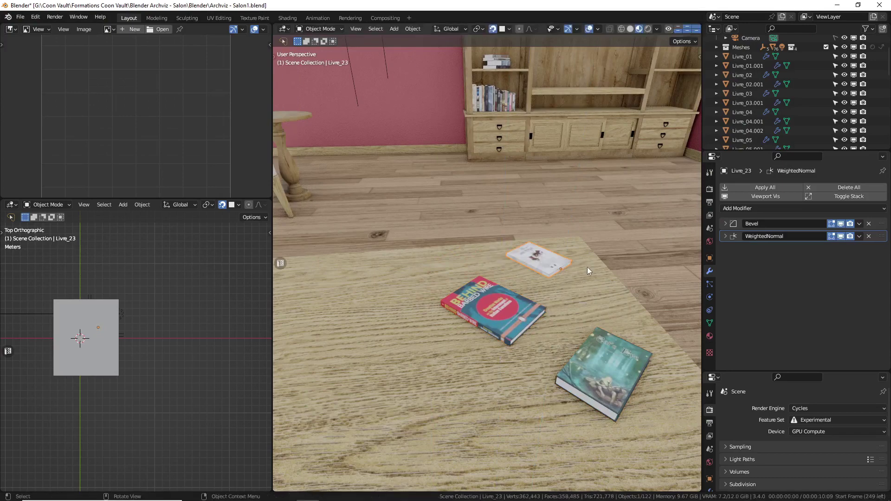
pyautogui.press('r')
pyautogui.click(585, 290)
pyautogui.press('g')
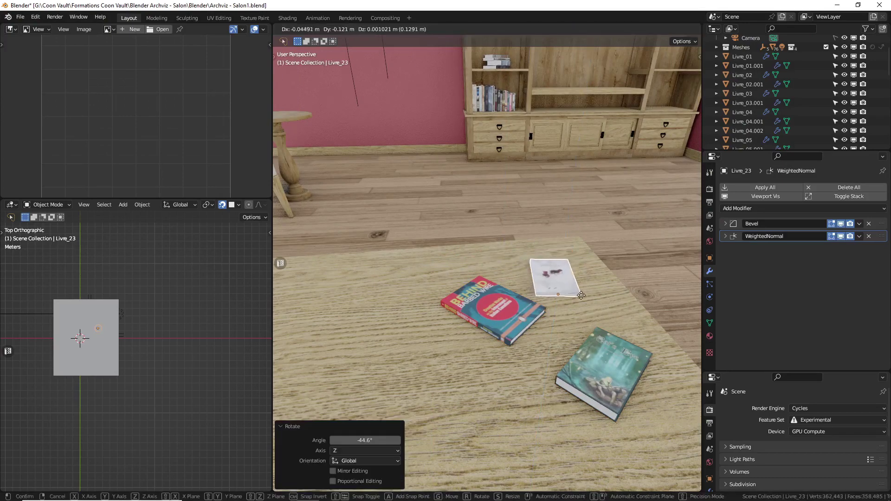
pyautogui.click(588, 288)
# Duplicate the white Architecture book from the left-hand row to the second-lowest shelf of the right bookcase section, about 2.04 m along X
pyautogui.scroll(-4, 588, 256)
pyautogui.press('a')
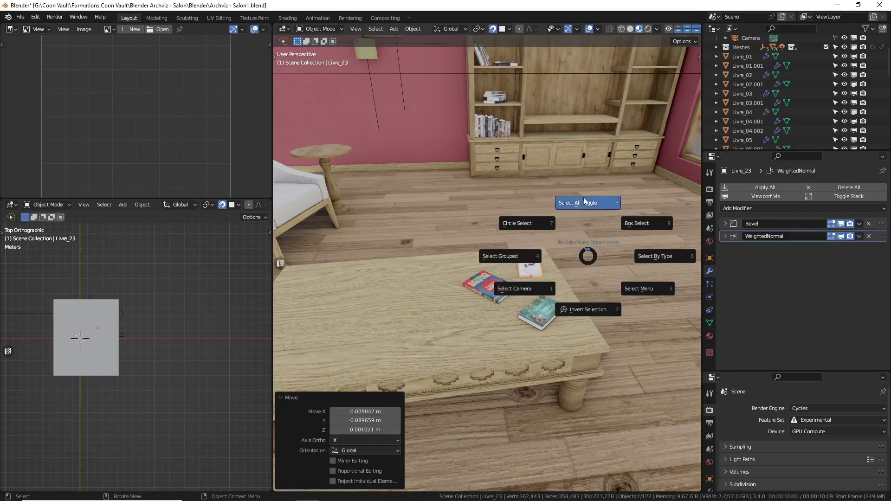
pyautogui.click(584, 201)
pyautogui.keyDown('shift'); pyautogui.moveTo(569, 128); pyautogui.dragTo(532, 245, button='middle'); pyautogui.keyUp('shift')
pyautogui.scroll(4, 550, 272)
pyautogui.scroll(1, 552, 283)
pyautogui.scroll(5, 553, 283)
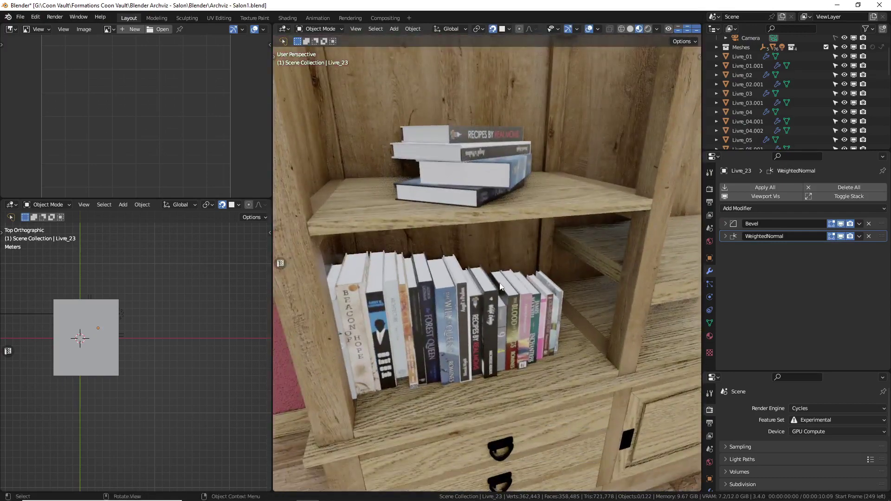
pyautogui.moveTo(453, 291); pyautogui.dragTo(495, 279, button='middle')
pyautogui.scroll(2, 451, 285)
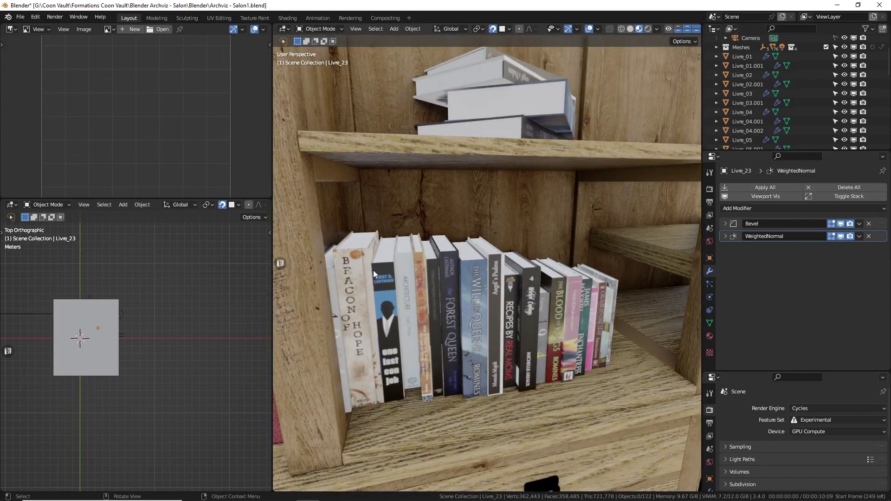
pyautogui.click(408, 274)
pyautogui.scroll(-4, 464, 265)
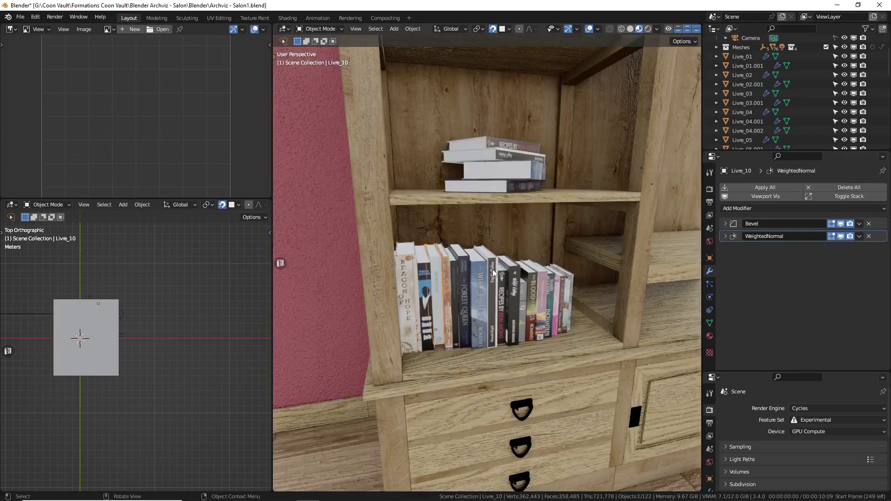
pyautogui.scroll(-2, 492, 260)
pyautogui.scroll(-3, 485, 285)
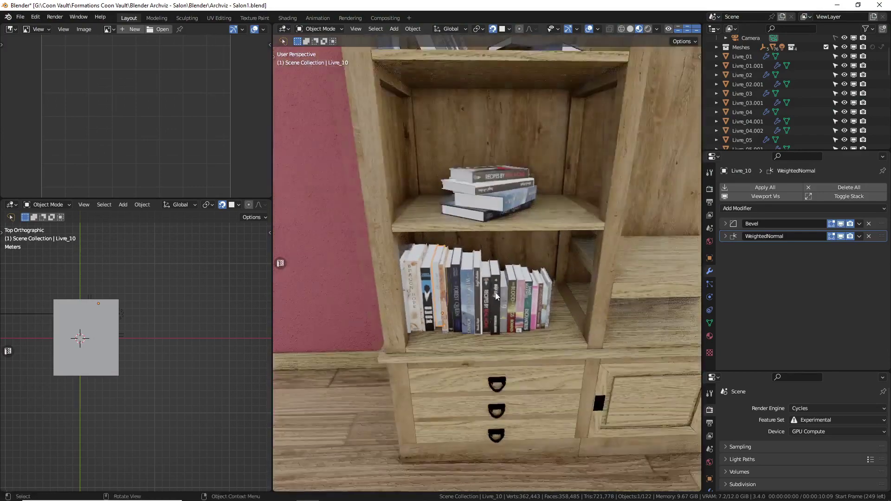
pyautogui.keyDown('shift'); pyautogui.moveTo(583, 248); pyautogui.dragTo(516, 247, button='middle'); pyautogui.keyUp('shift')
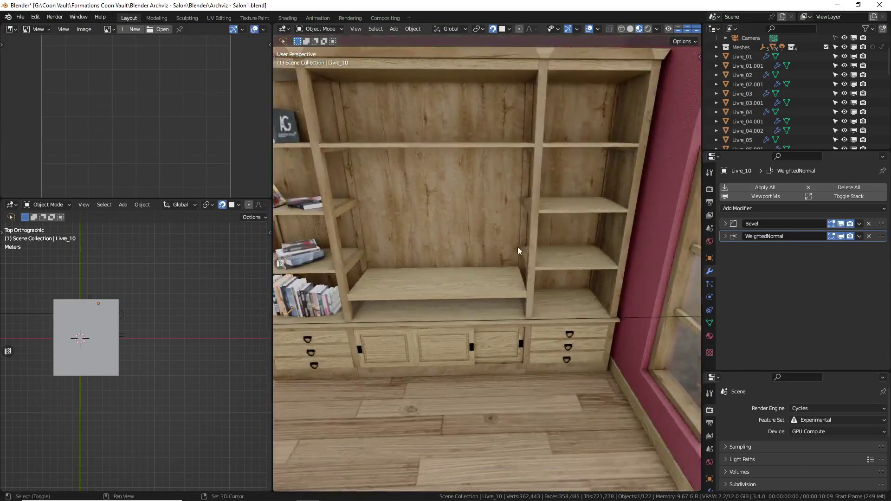
pyautogui.hotkey('shift', 'd')
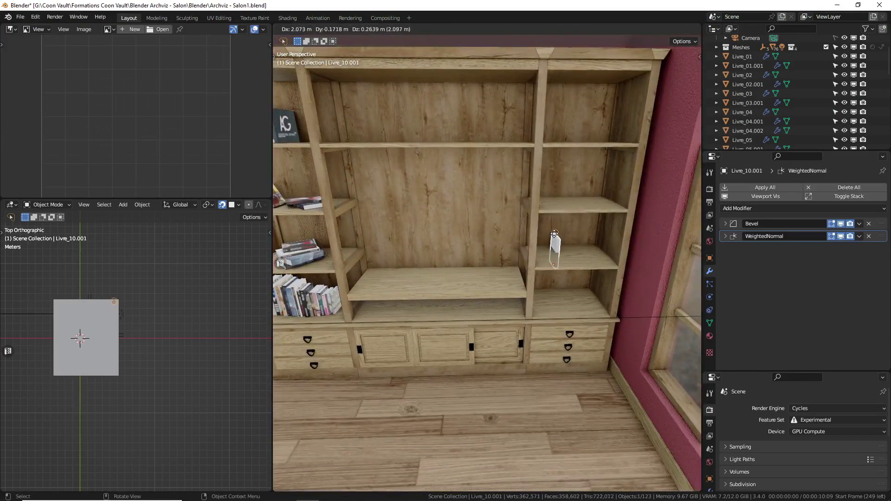
pyautogui.click(554, 251)
# Move the copied Architecture book about -0.014 m along Z so it sits on the shelf
pyautogui.press('g')
pyautogui.press('z')
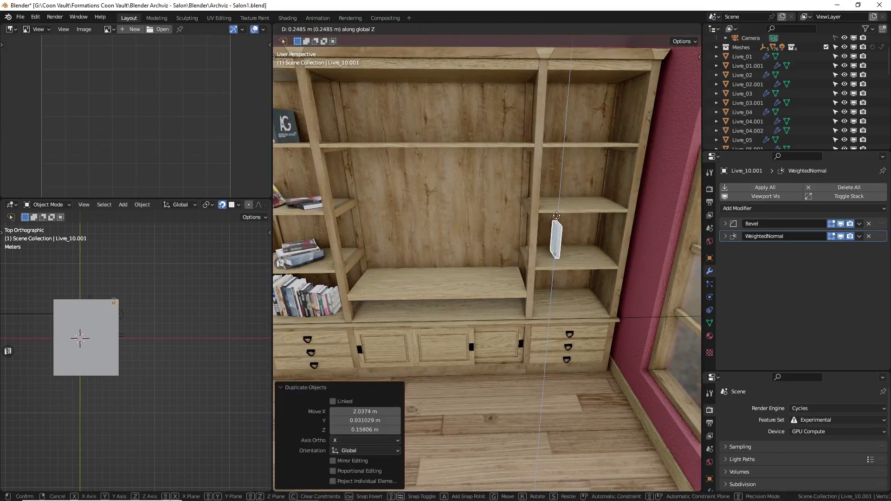
pyautogui.click(497, 221)
# Move the copied book forward along Y and about 0.398 m along X, against the shelf's right side panel
pyautogui.moveTo(497, 221); pyautogui.dragTo(338, 135, button='middle')
pyautogui.moveTo(413, 144); pyautogui.dragTo(527, 163, button='middle')
pyautogui.scroll(4, 532, 227)
pyautogui.moveTo(534, 228); pyautogui.dragTo(564, 248, button='middle')
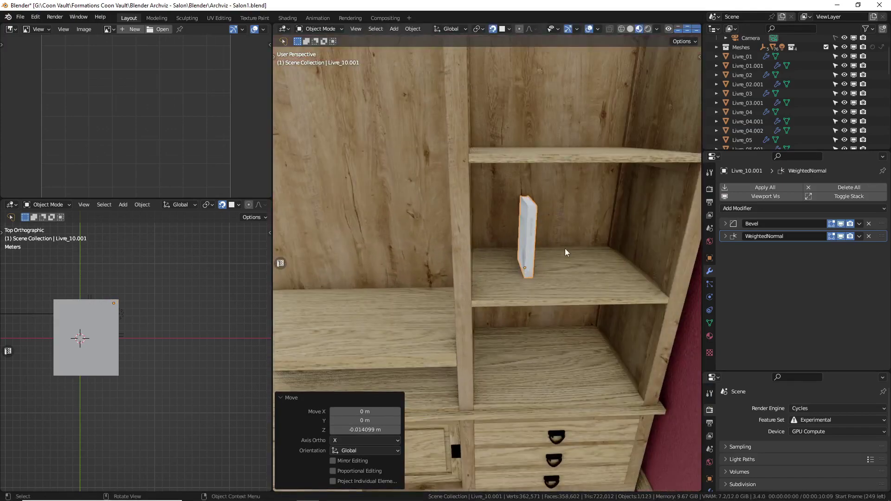
pyautogui.press('g')
pyautogui.press('y')
pyautogui.click(576, 274)
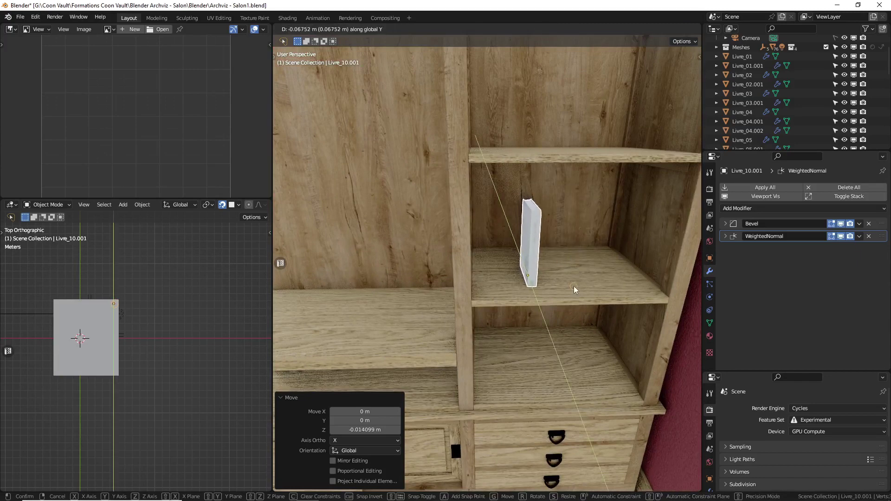
pyautogui.press('g')
pyautogui.press('x')
pyautogui.click(643, 259)
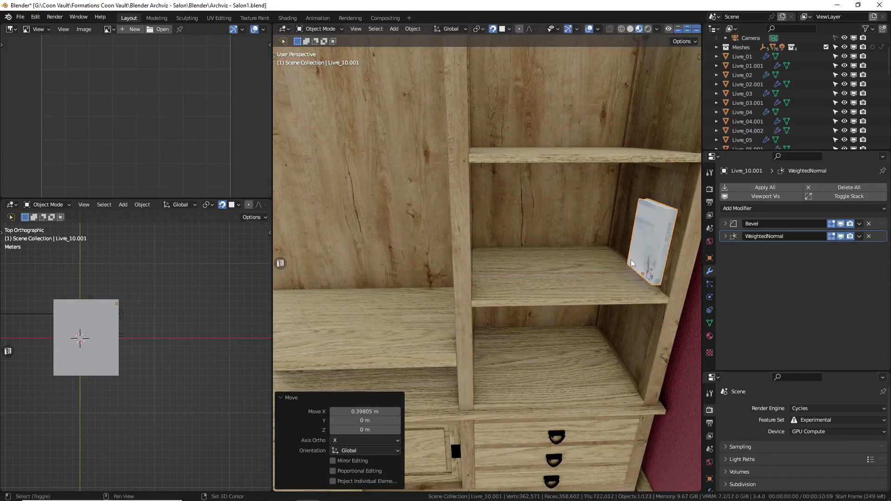
# Add an Array modifier to the copied book with relative offset factors of X 0 and Z -1
pyautogui.click(760, 209)
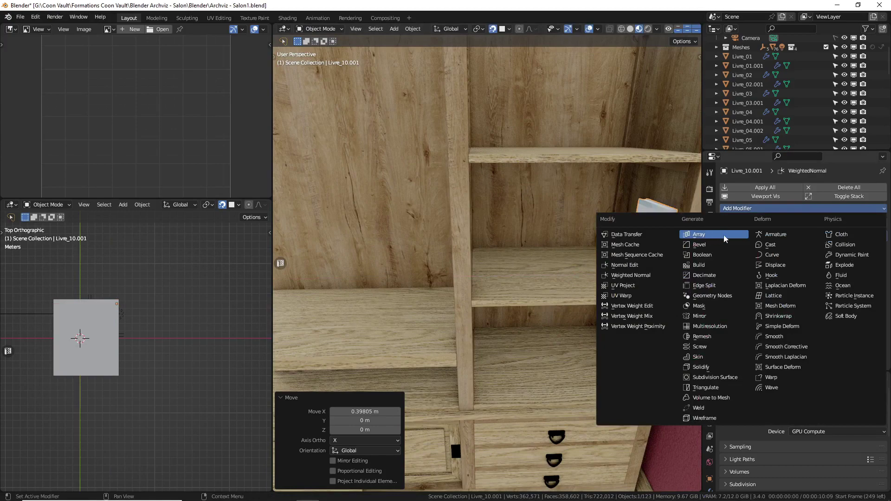
pyautogui.click(717, 233)
pyautogui.click(830, 320)
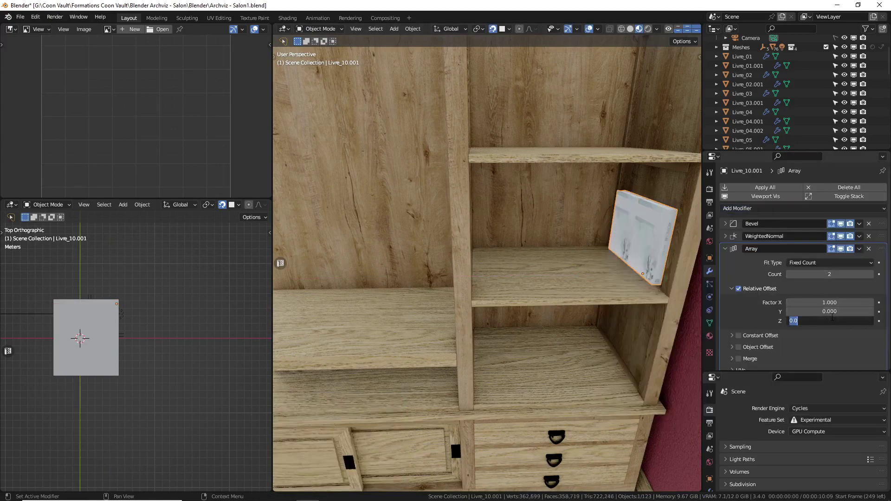
pyautogui.press('BackSpace')
pyautogui.write('-1')
pyautogui.press('Return')
pyautogui.click(823, 302)
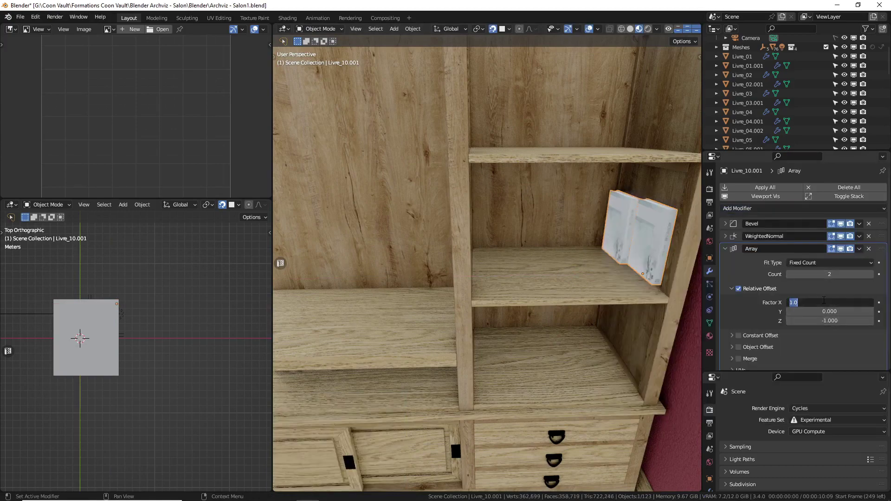
pyautogui.write('1.0')
pyautogui.hotkey('ctrl', 'a')
pyautogui.write('0')
pyautogui.press('Return')
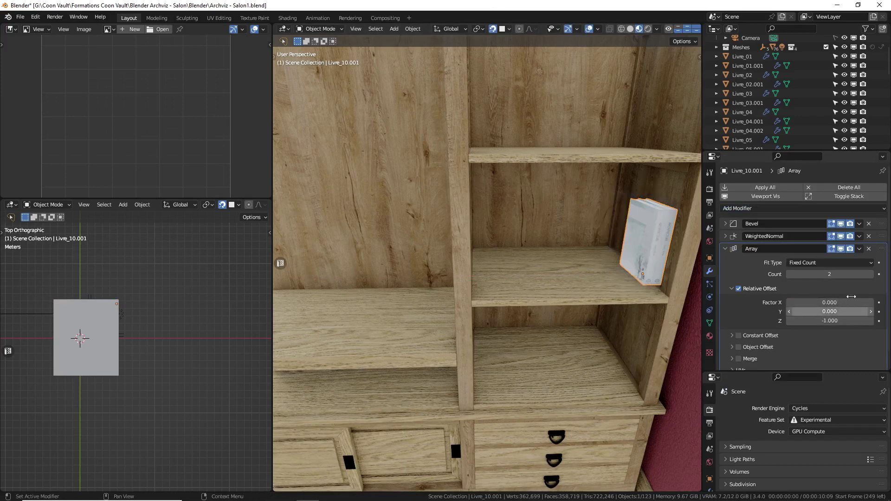
# Set the array count to 20 to fill the shelf and apply the Array modifier
pyautogui.click(870, 274)
pyautogui.click(870, 274)
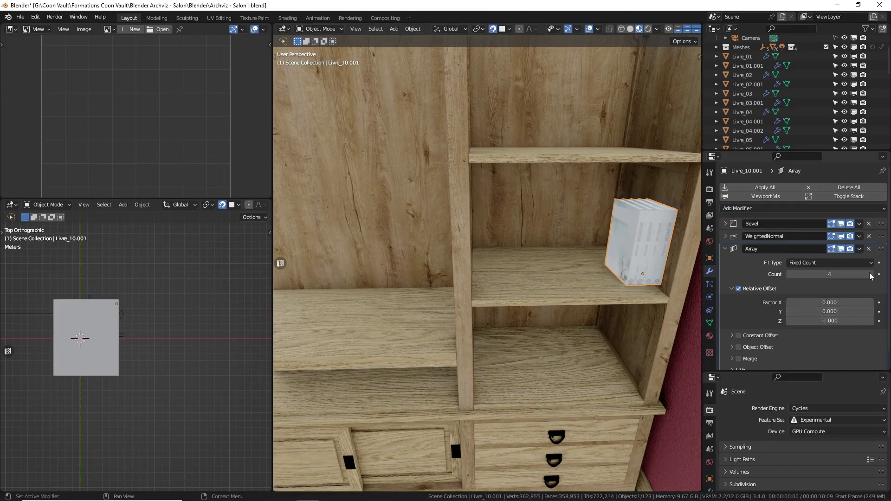
pyautogui.click(869, 274)
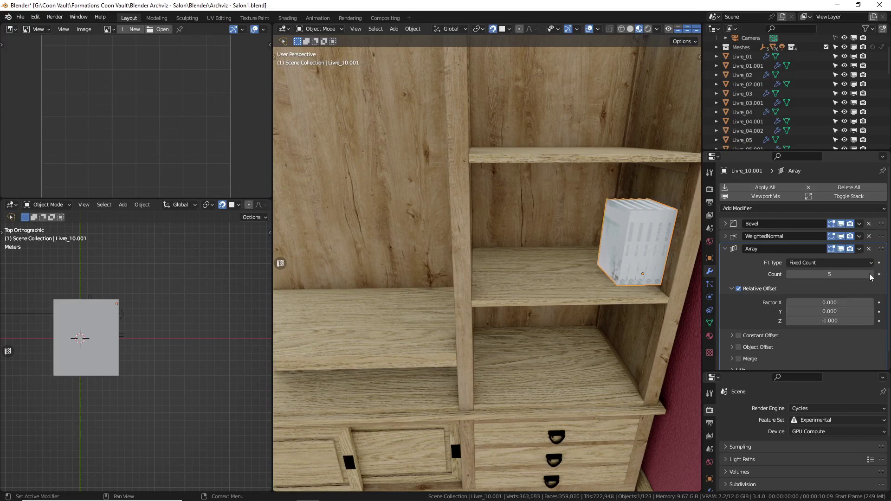
pyautogui.click(870, 274)
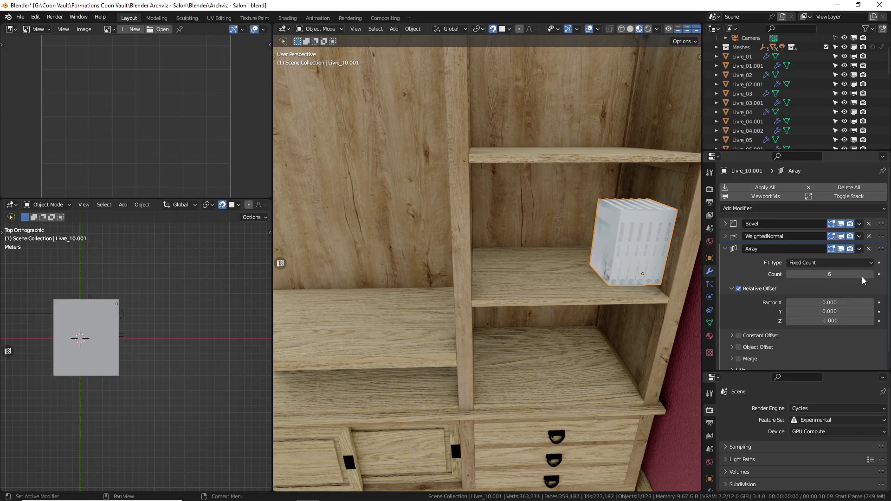
pyautogui.moveTo(824, 274); pyautogui.dragTo(849, 274)
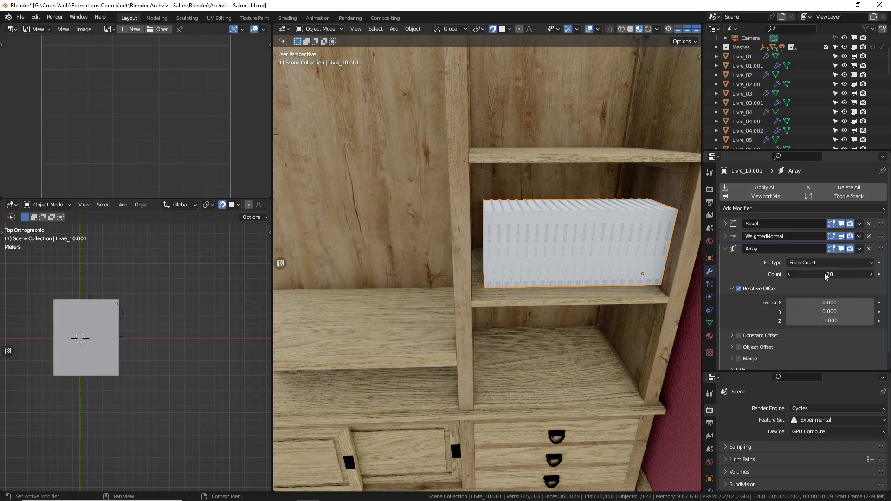
pyautogui.hotkey('ctrl', 'a')
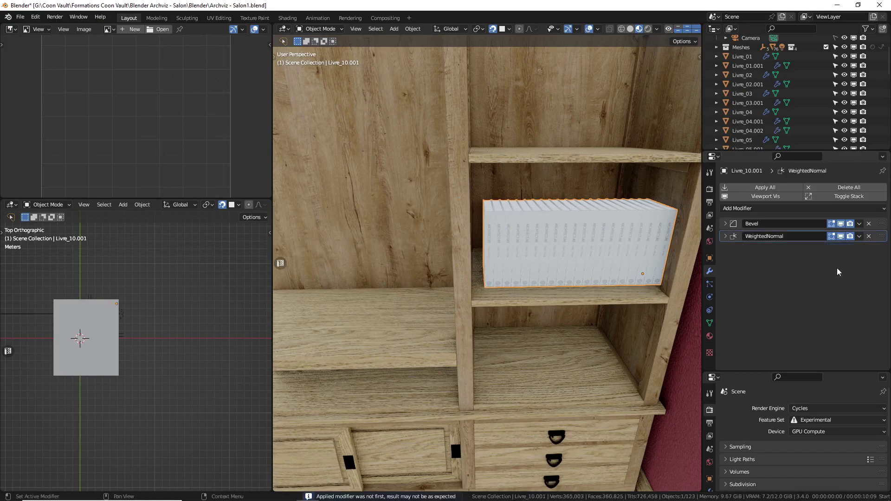
# Select all the geometry of the book row in Edit Mode and separate it by loose parts
pyautogui.press('Tab')
pyautogui.press('a')
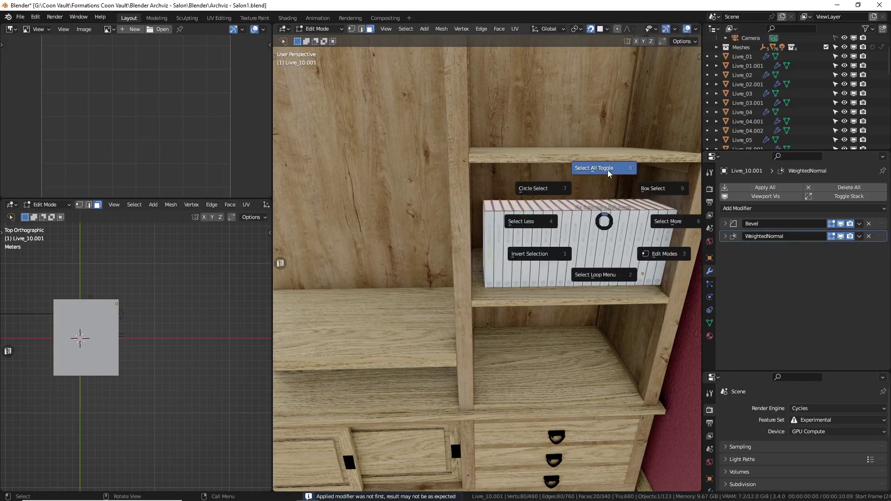
pyautogui.click(596, 172)
pyautogui.scroll(2, 596, 174)
pyautogui.press('a')
pyautogui.click(596, 173)
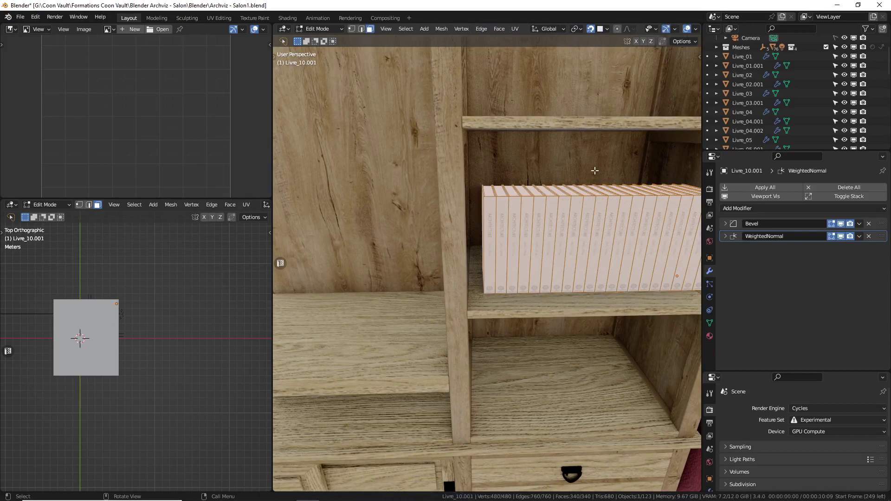
pyautogui.press('a')
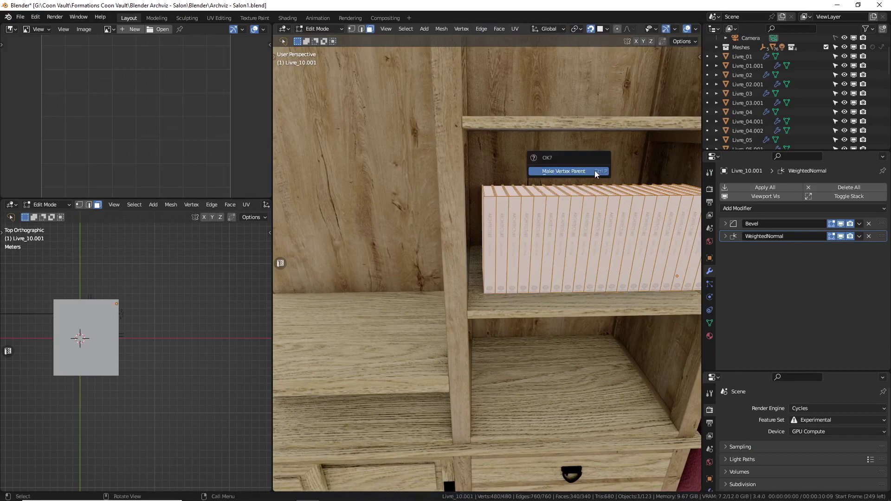
pyautogui.press('p')
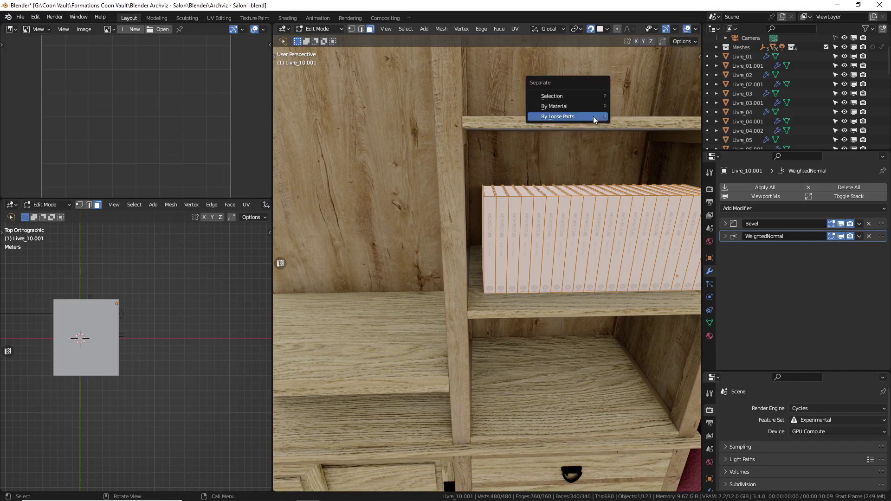
pyautogui.click(592, 116)
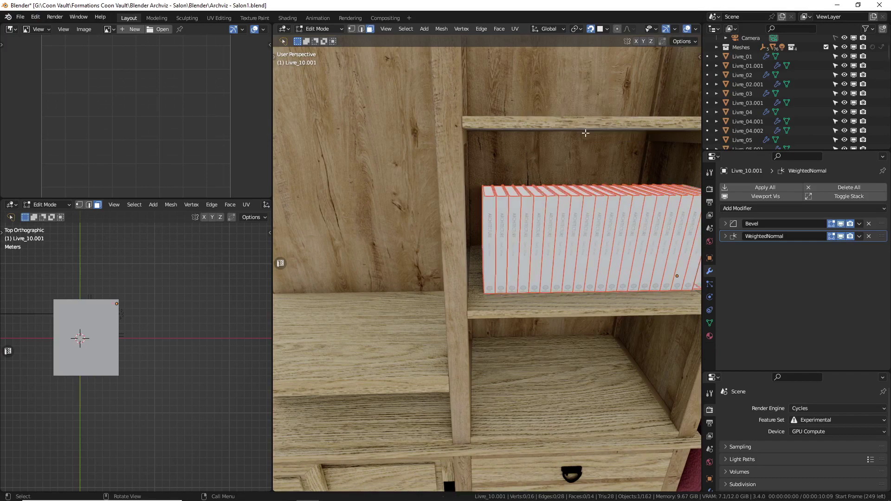
pyautogui.press('Tab')
# Join the cover and page block of each of the first two books at the row's left end
pyautogui.click(495, 206)
pyautogui.scroll(5, 496, 204)
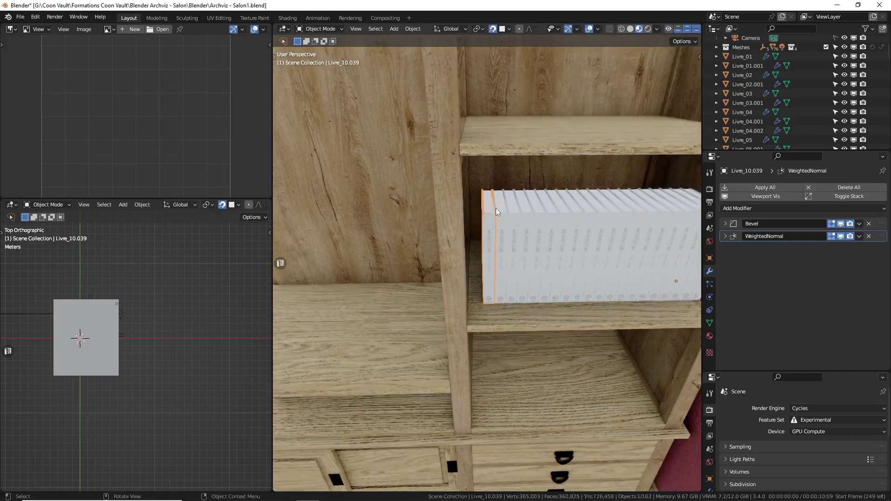
pyautogui.keyDown('shift'); pyautogui.click(491, 186); pyautogui.keyUp('shift')
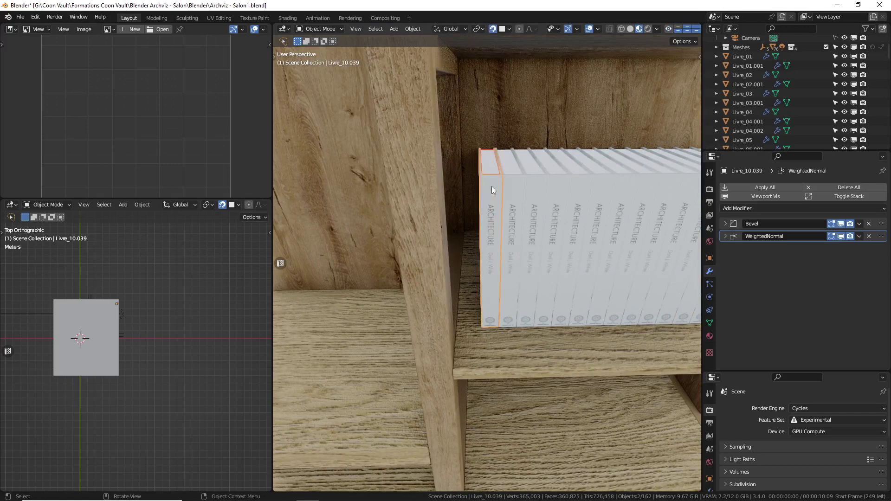
pyautogui.hotkey('ctrl', 'j')
pyautogui.keyDown('shift'); pyautogui.click(514, 163); pyautogui.keyUp('shift')
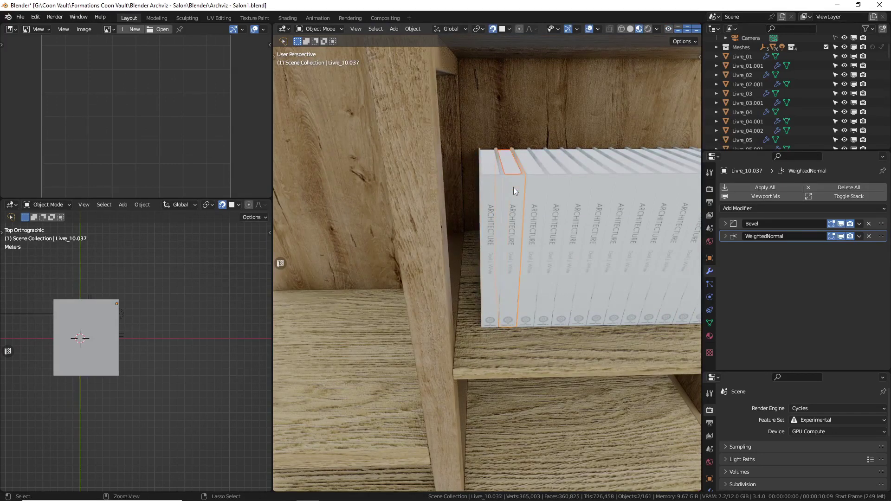
pyautogui.hotkey('ctrl', 'j')
# Join the cover and page block of the third, fourth and fifth books from the left, each as its own object
pyautogui.moveTo(513, 187); pyautogui.dragTo(496, 176, button='middle')
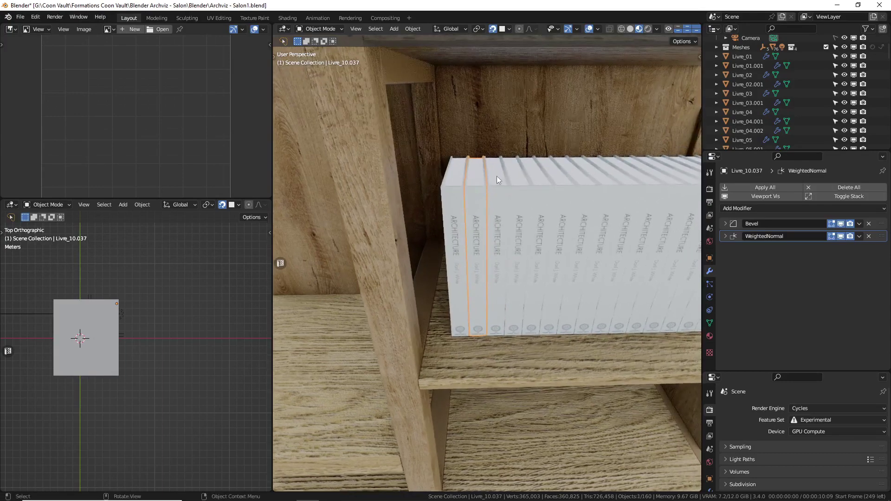
pyautogui.keyDown('shift'); pyautogui.click(500, 200); pyautogui.keyUp('shift')
pyautogui.hotkey('ctrl', 'j')
pyautogui.keyDown('shift'); pyautogui.click(511, 172); pyautogui.keyUp('shift')
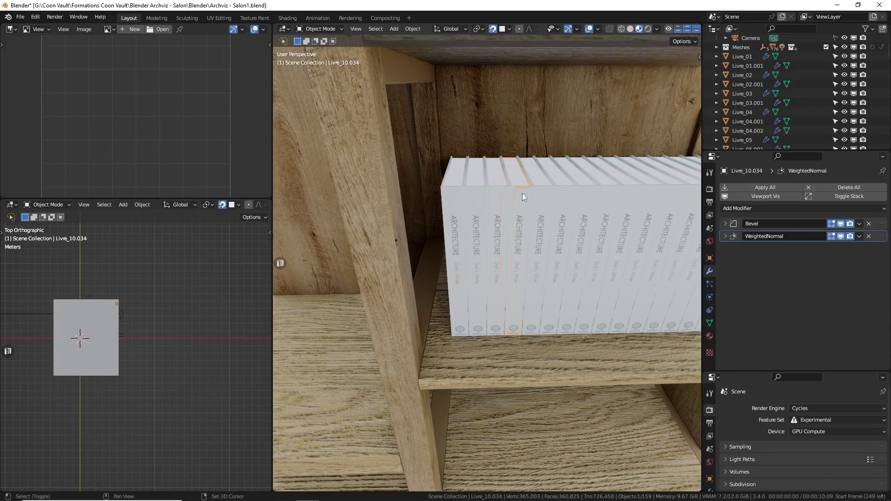
pyautogui.hotkey('ctrl', 'j')
pyautogui.keyDown('shift'); pyautogui.click(536, 174); pyautogui.keyUp('shift')
pyautogui.keyDown('shift'); pyautogui.click(542, 193); pyautogui.keyUp('shift')
pyautogui.hotkey('ctrl', 'j')
# Join the cover and page block of the sixth, seventh and eighth books from the left individually
pyautogui.moveTo(544, 197); pyautogui.dragTo(512, 189, button='middle')
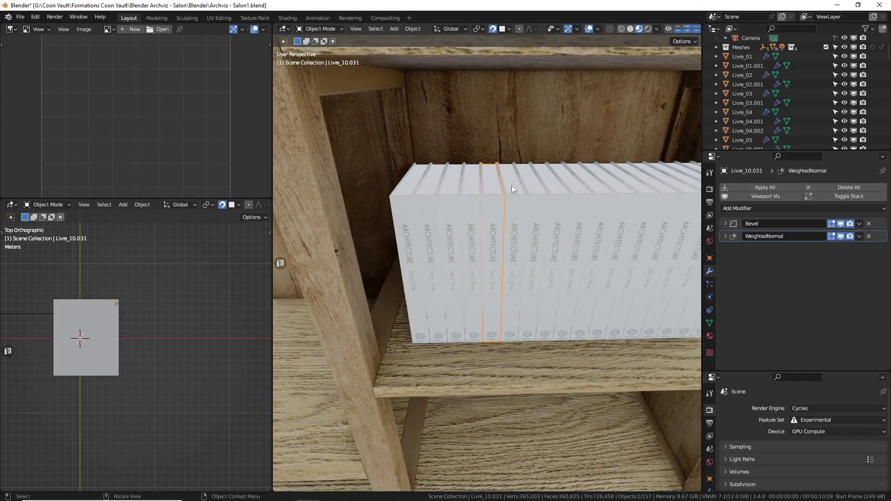
pyautogui.keyDown('shift'); pyautogui.click(512, 199); pyautogui.keyUp('shift')
pyautogui.hotkey('ctrl', 'j')
pyautogui.keyDown('shift'); pyautogui.click(536, 200); pyautogui.keyUp('shift')
pyautogui.hotkey('ctrl', 'j')
pyautogui.keyDown('shift'); pyautogui.click(558, 200); pyautogui.keyUp('shift')
pyautogui.hotkey('ctrl', 'j')
# Join the cover and page block of each of the ninth to twelfth books in the row
pyautogui.moveTo(557, 199); pyautogui.dragTo(534, 183, button='middle')
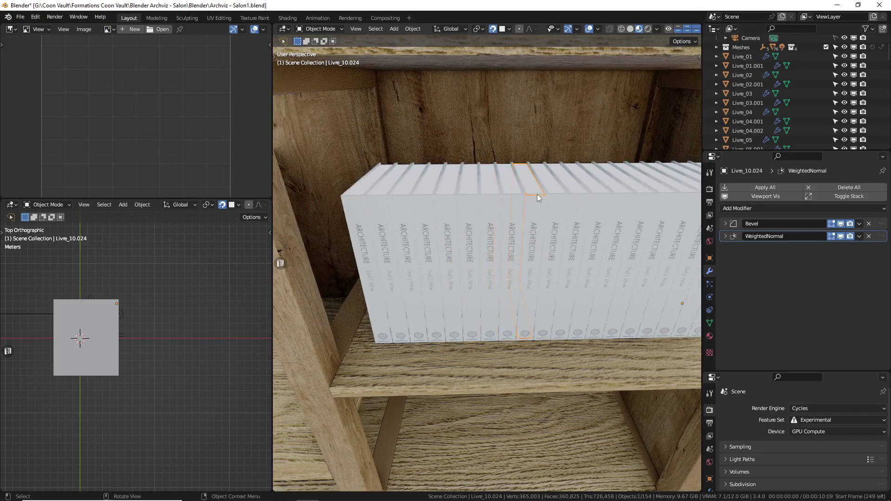
pyautogui.keyDown('shift'); pyautogui.click(537, 203); pyautogui.keyUp('shift')
pyautogui.hotkey('ctrl', 'j')
pyautogui.keyDown('shift'); pyautogui.click(556, 204); pyautogui.keyUp('shift')
pyautogui.hotkey('ctrl', 'j')
pyautogui.moveTo(556, 205); pyautogui.dragTo(509, 208, button='middle')
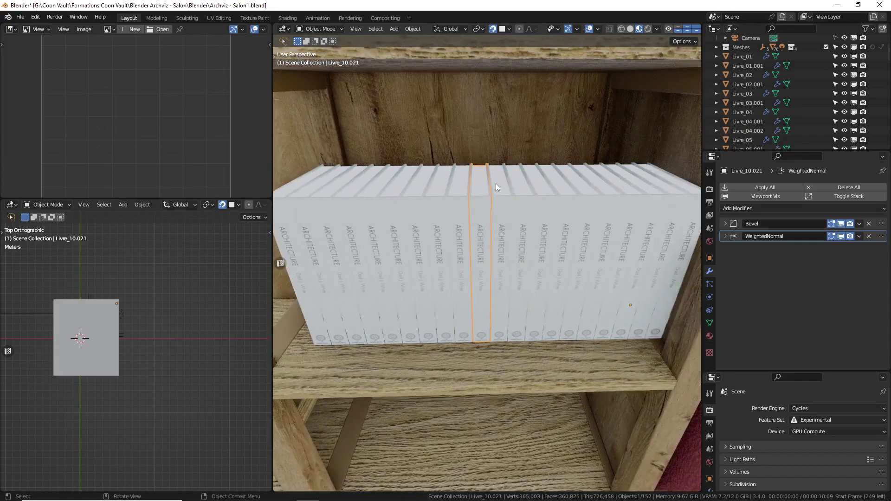
pyautogui.keyDown('shift'); pyautogui.click(499, 200); pyautogui.keyUp('shift')
pyautogui.hotkey('ctrl', 'j')
pyautogui.keyDown('shift'); pyautogui.click(522, 199); pyautogui.keyUp('shift')
pyautogui.hotkey('ctrl', 'j')
# Join the cover and page block of each of the thirteenth to sixteenth books in the row
pyautogui.hotkey('alt', 'a')
pyautogui.keyDown('shift'); pyautogui.click(542, 192); pyautogui.keyUp('shift')
pyautogui.keyDown('shift'); pyautogui.click(542, 205); pyautogui.keyUp('shift')
pyautogui.hotkey('ctrl', 'j')
pyautogui.keyDown('shift'); pyautogui.click(568, 207); pyautogui.keyUp('shift')
pyautogui.hotkey('ctrl', 'j')
pyautogui.click(588, 205)
pyautogui.keyDown('shift'); pyautogui.click(587, 200); pyautogui.keyUp('shift')
pyautogui.hotkey('ctrl', 'j')
pyautogui.keyDown('shift'); pyautogui.click(608, 204); pyautogui.keyUp('shift')
pyautogui.hotkey('ctrl', 'j')
# Join the cover and page block of each of the last four books at the row's right end
pyautogui.moveTo(608, 204); pyautogui.dragTo(564, 199, button='middle')
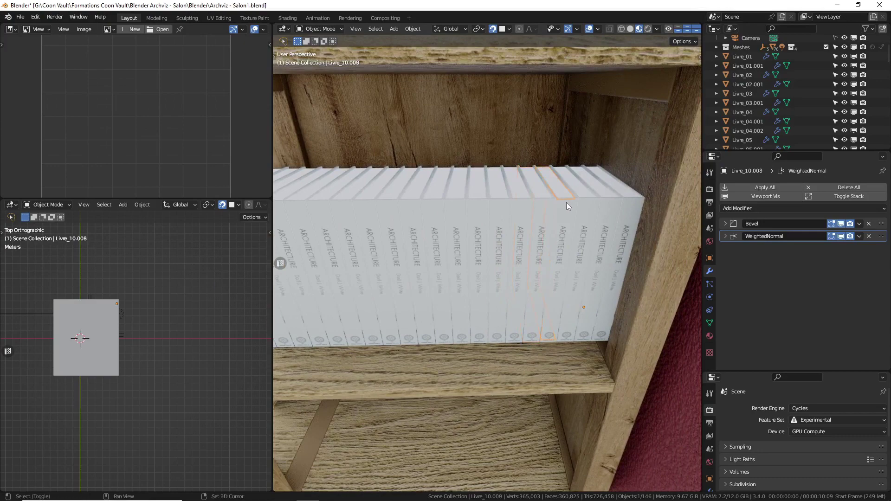
pyautogui.keyDown('shift'); pyautogui.click(566, 204); pyautogui.keyUp('shift')
pyautogui.hotkey('ctrl', 'j')
pyautogui.keyDown('shift'); pyautogui.click(586, 207); pyautogui.keyUp('shift')
pyautogui.hotkey('ctrl', 'j')
pyautogui.keyDown('shift'); pyautogui.click(610, 210); pyautogui.keyUp('shift')
pyautogui.hotkey('ctrl', 'j')
pyautogui.keyDown('shift'); pyautogui.click(630, 209); pyautogui.keyUp('shift')
pyautogui.hotkey('ctrl', 'j')
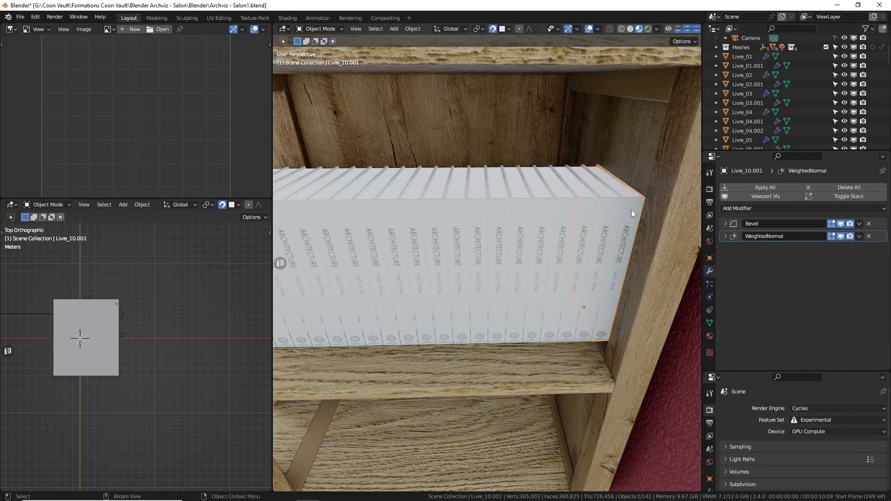
# Select the whole row of Architecture books, randomize their location by 0.02 m along Y, and clear the selection
pyautogui.keyDown('shift'); pyautogui.moveTo(631, 210); pyautogui.dragTo(670, 208, button='middle'); pyautogui.keyUp('shift')
pyautogui.keyDown('shift'); pyautogui.click(664, 204); pyautogui.keyUp('shift')
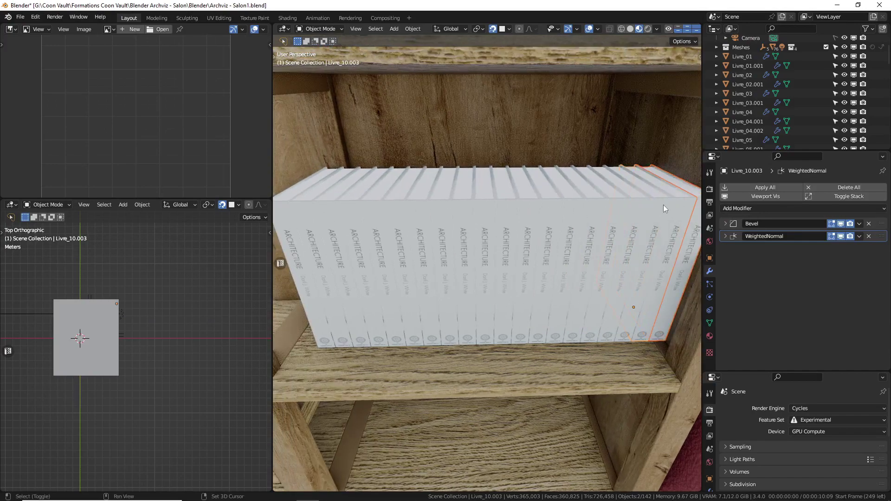
pyautogui.keyDown('shift'); pyautogui.click(656, 209); pyautogui.keyUp('shift')
pyautogui.press('c')
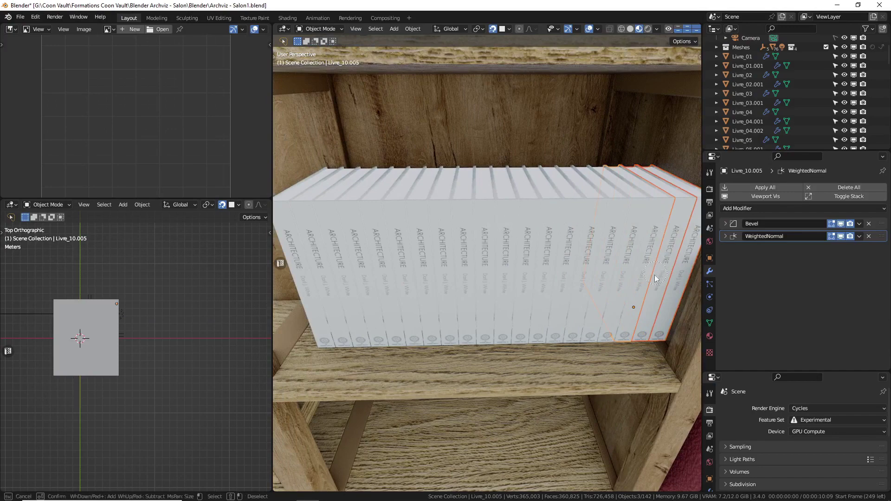
pyautogui.moveTo(576, 307); pyautogui.dragTo(630, 312)
pyautogui.press('Escape')
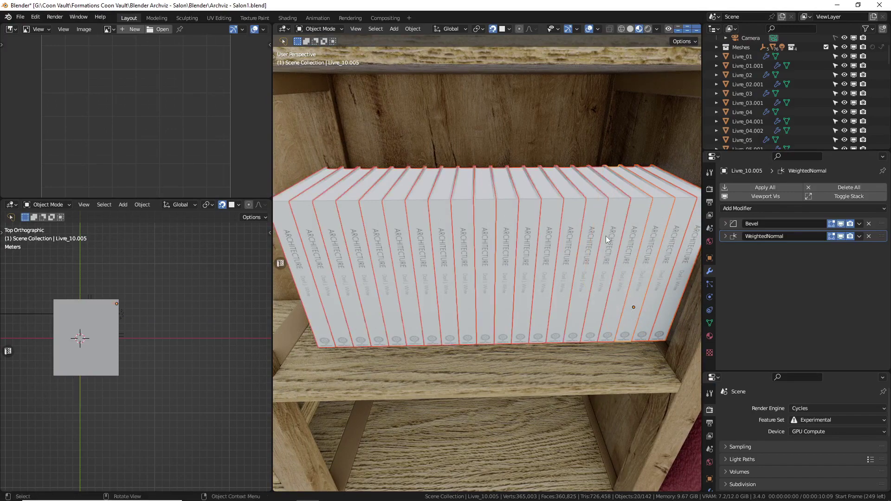
pyautogui.scroll(-3, 606, 236)
pyautogui.click(413, 28)
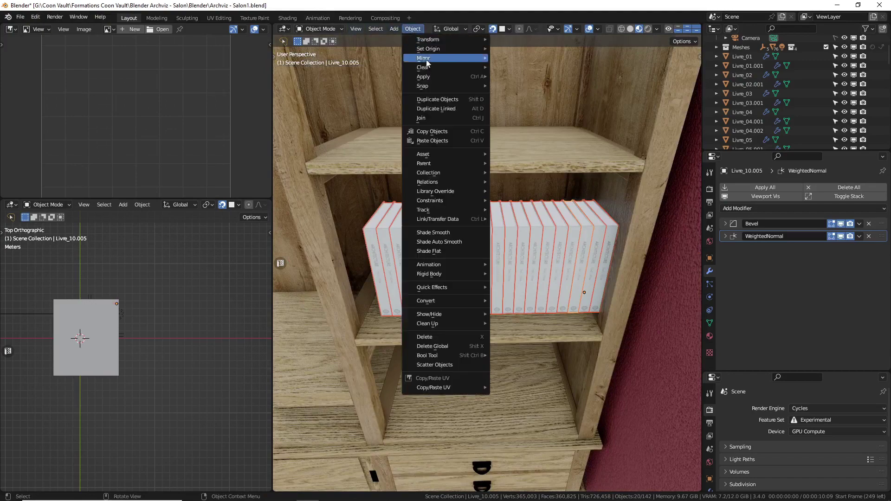
pyautogui.moveTo(432, 40)
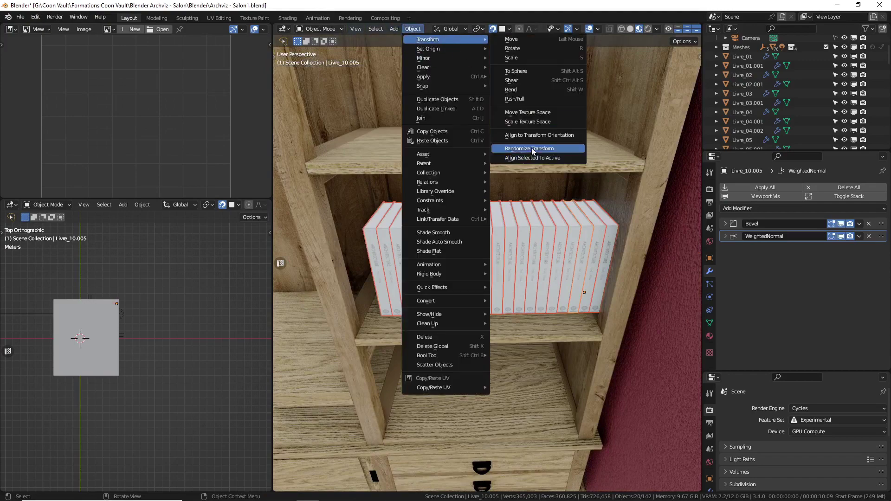
pyautogui.click(530, 149)
pyautogui.moveTo(564, 201); pyautogui.dragTo(575, 199, button='middle')
pyautogui.press('`')
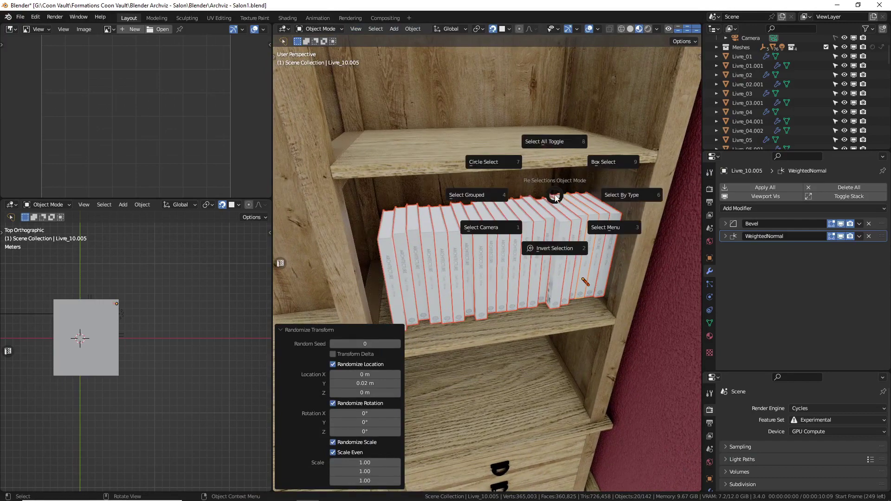
pyautogui.click(551, 151)
# Select the Livre_01 book, open its material in the Shading workspace and frame the book in the viewport
pyautogui.scroll(-6, 509, 190)
pyautogui.moveTo(508, 191); pyautogui.dragTo(616, 175, button='middle')
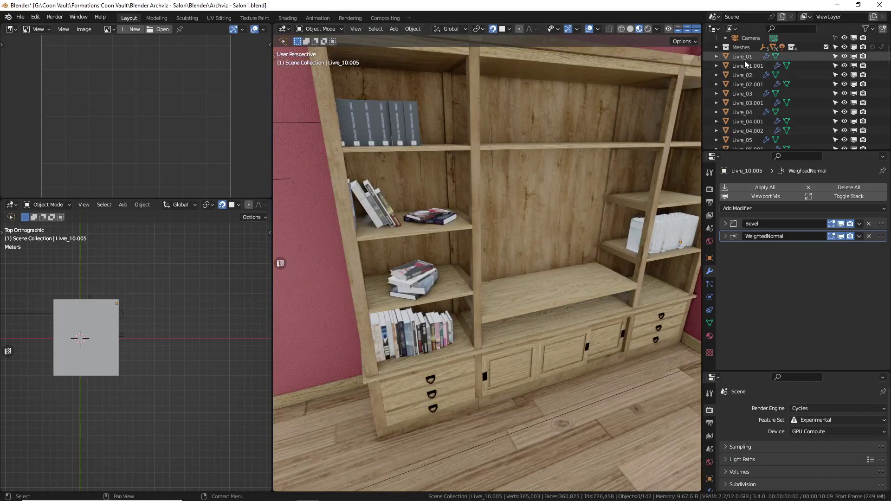
pyautogui.click(710, 335)
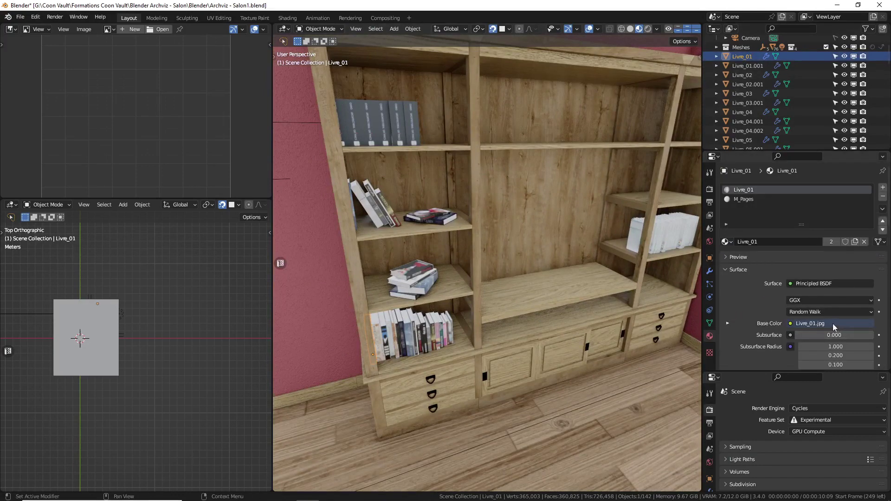
pyautogui.scroll(5, 435, 174)
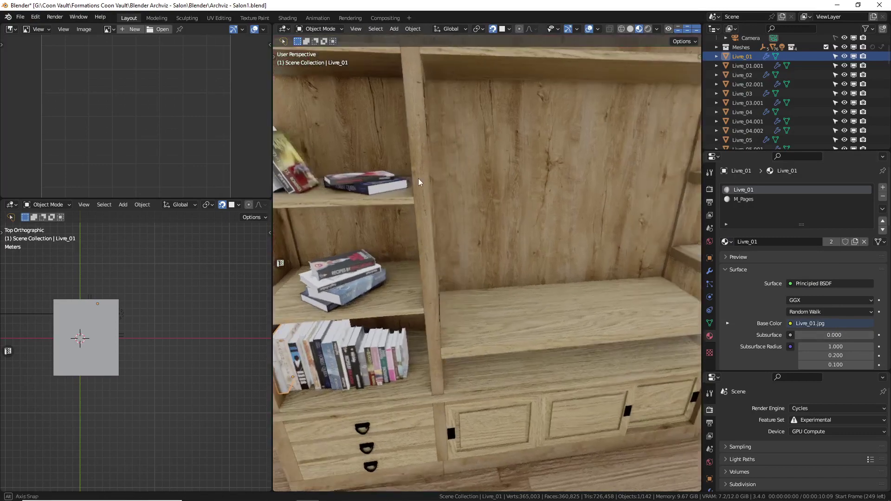
pyautogui.moveTo(419, 178); pyautogui.dragTo(531, 213, button='middle')
pyautogui.scroll(6, 524, 200)
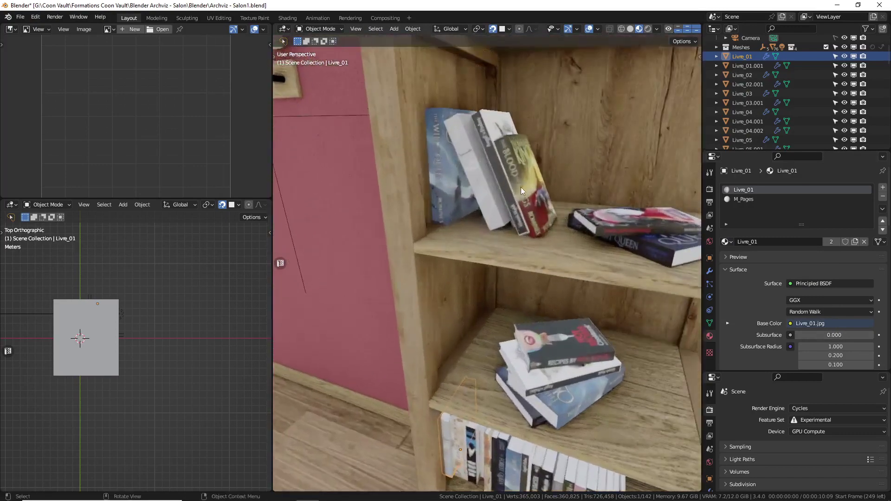
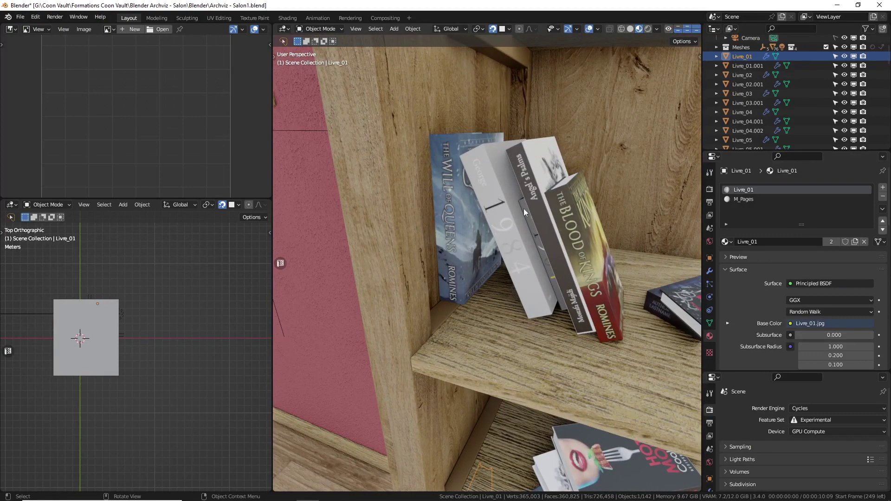
pyautogui.click(287, 18)
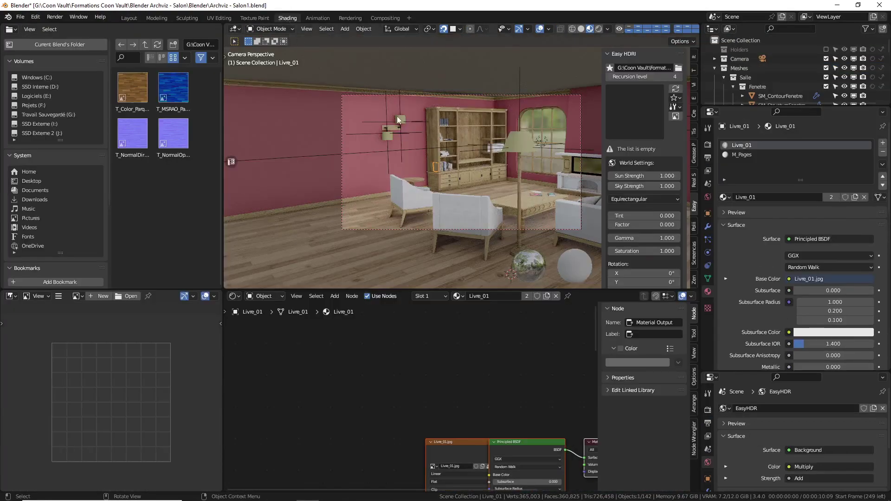
pyautogui.press('KP_Decimal')
pyautogui.moveTo(446, 135); pyautogui.dragTo(386, 134, button='middle')
pyautogui.scroll(-5, 464, 139)
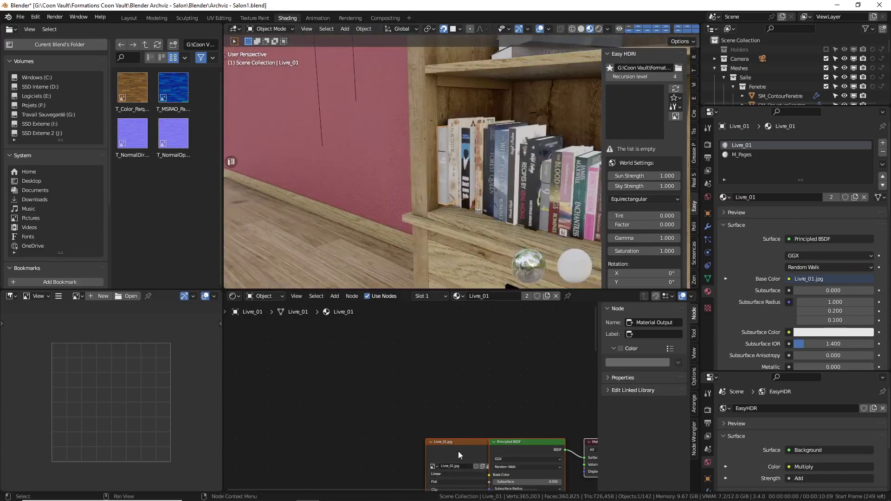
# Insert an Ambient Occlusion node with 128 samples between Livre_01's image texture and the Principled BSDF's Base Color
pyautogui.moveTo(458, 451); pyautogui.dragTo(436, 372, button='middle')
pyautogui.moveTo(438, 374); pyautogui.dragTo(300, 374)
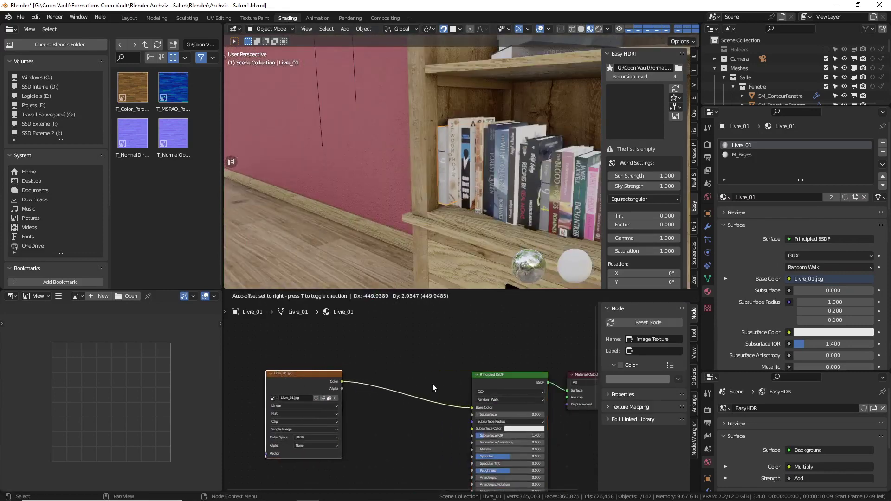
pyautogui.moveTo(433, 383); pyautogui.dragTo(444, 368, button='middle')
pyautogui.hotkey('shift', 'a')
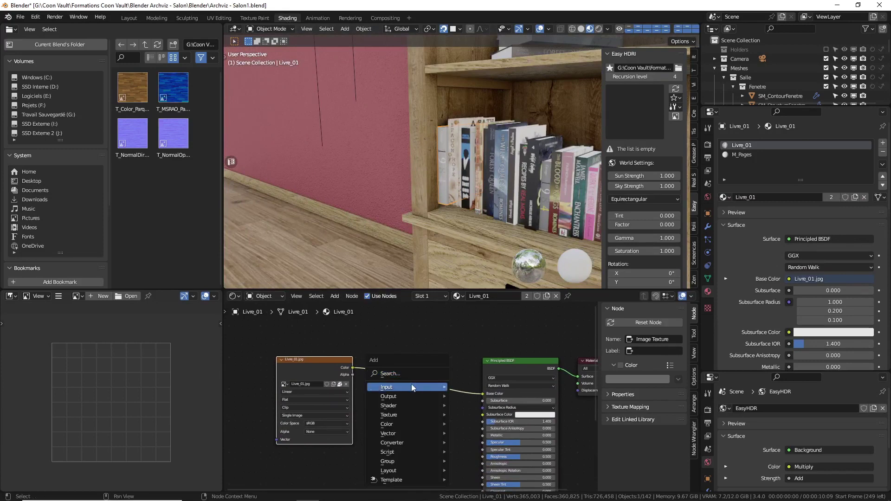
pyautogui.moveTo(411, 385)
pyautogui.click(486, 210)
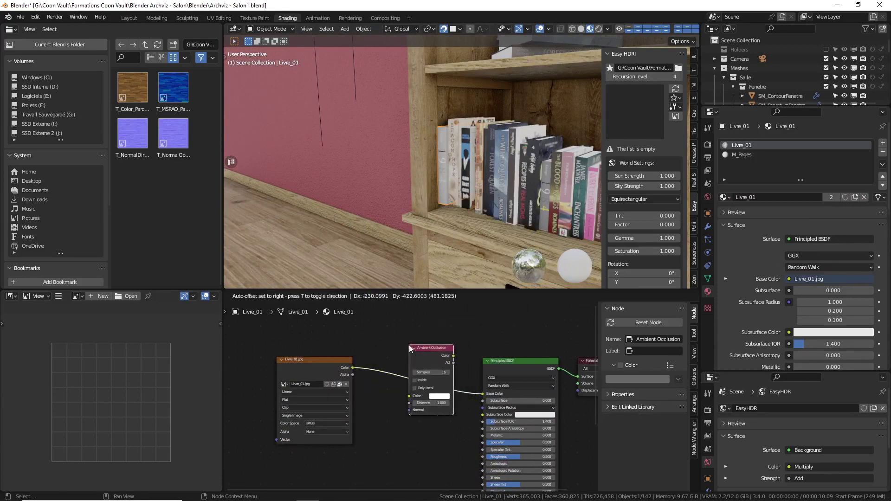
pyautogui.click(444, 377)
pyautogui.moveTo(426, 372); pyautogui.dragTo(443, 372)
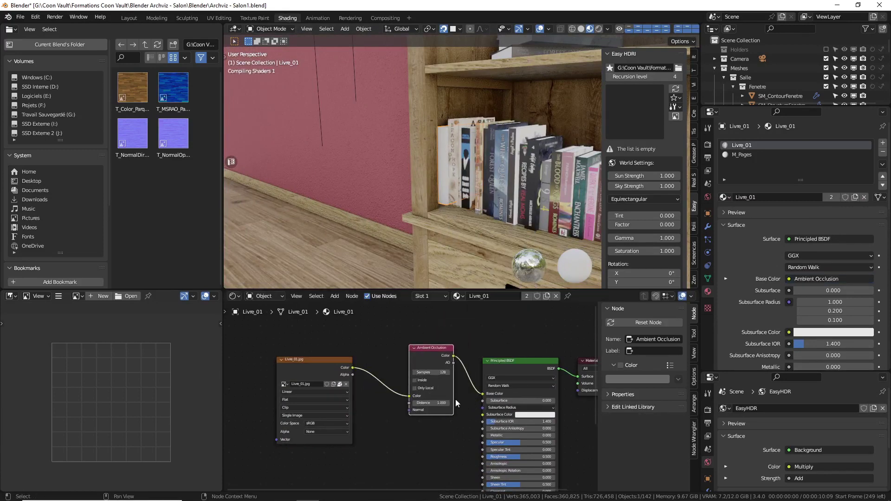
# Set the Livre_01 material's Specular to 0.3 and Roughness to 0.7, and deselect all objects
pyautogui.moveTo(438, 441); pyautogui.dragTo(427, 349, button='middle')
pyautogui.scroll(1, 486, 352)
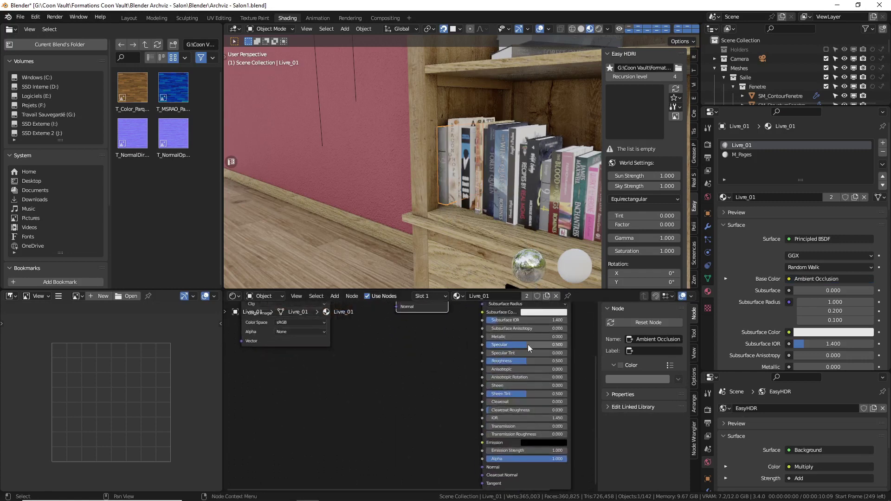
pyautogui.moveTo(528, 344); pyautogui.dragTo(493, 377, button='middle')
pyautogui.click(492, 378)
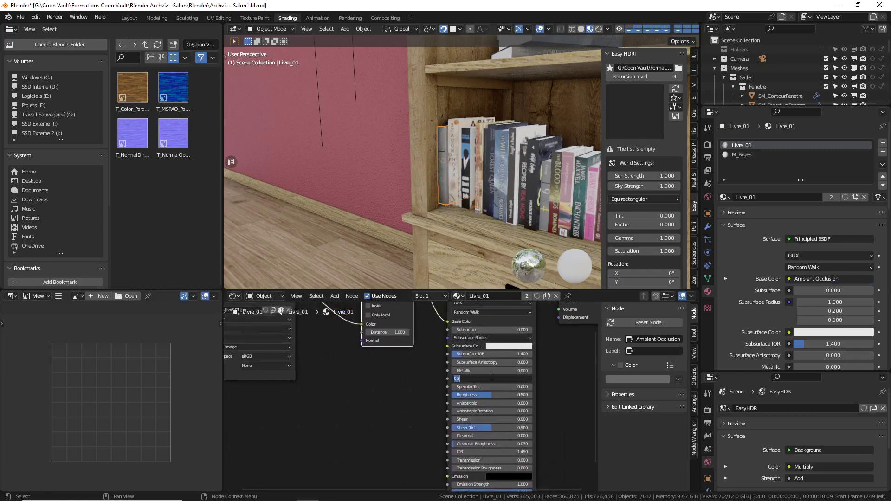
pyautogui.write('0.3')
pyautogui.press('Return')
pyautogui.click(486, 394)
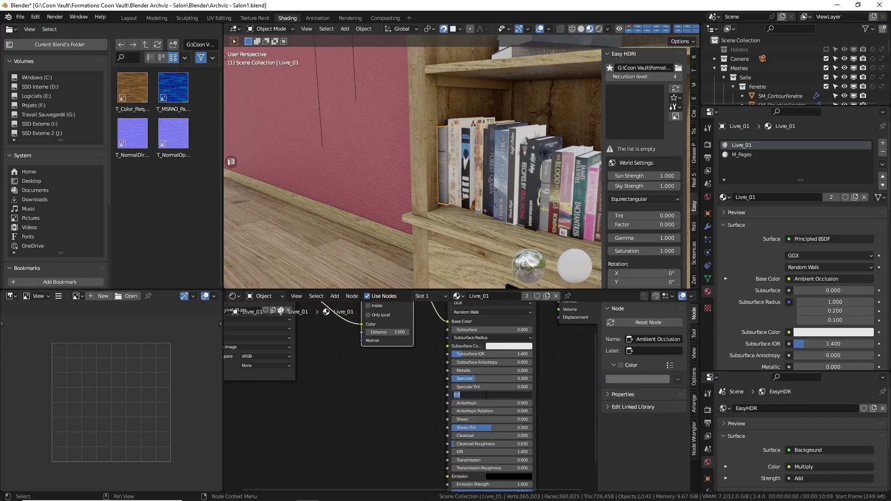
pyautogui.write('0.7')
pyautogui.press('Return')
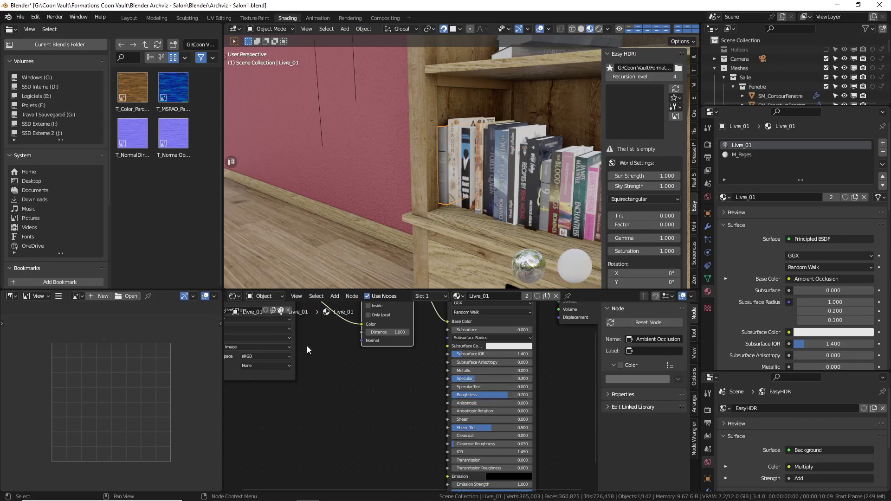
pyautogui.moveTo(448, 181); pyautogui.dragTo(452, 182, button='middle')
pyautogui.press('a')
pyautogui.click(460, 145)
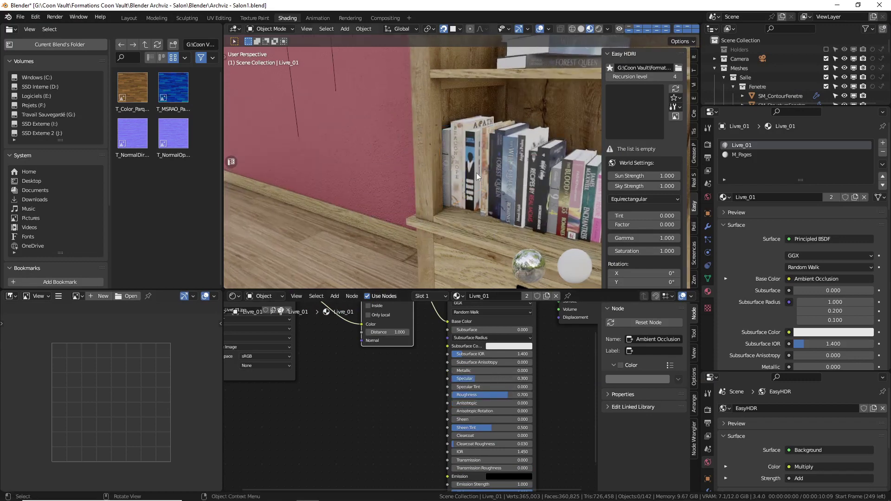
# Select Livre_02 and insert an Ambient Occlusion node with 128 samples between its image texture and the Base Color
pyautogui.scroll(5, 477, 176)
pyautogui.scroll(-6, 422, 154)
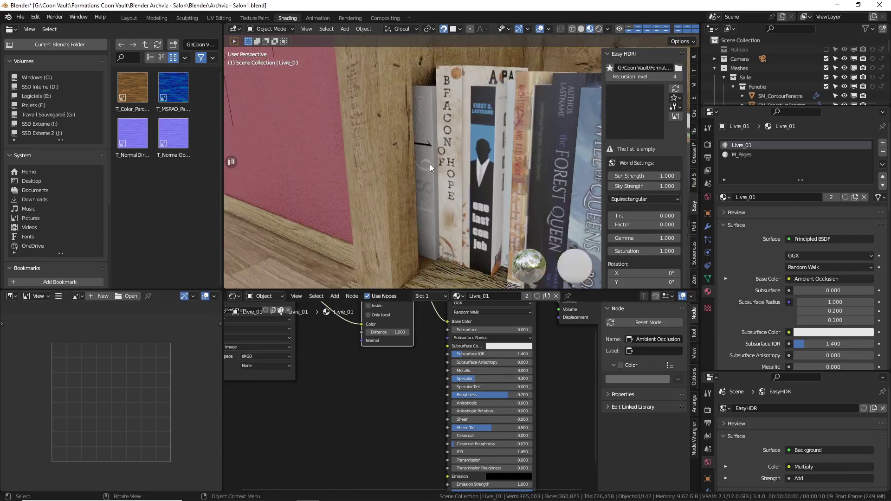
pyautogui.scroll(-8, 753, 48)
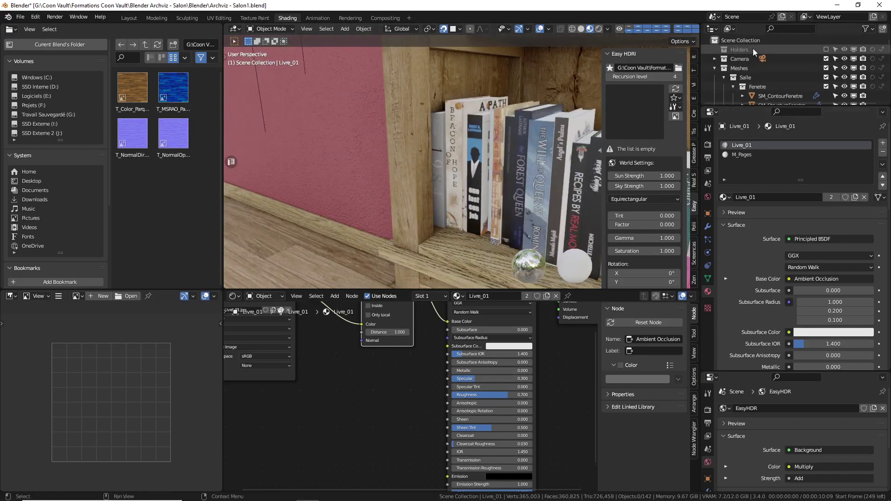
pyautogui.scroll(-6, 776, 86)
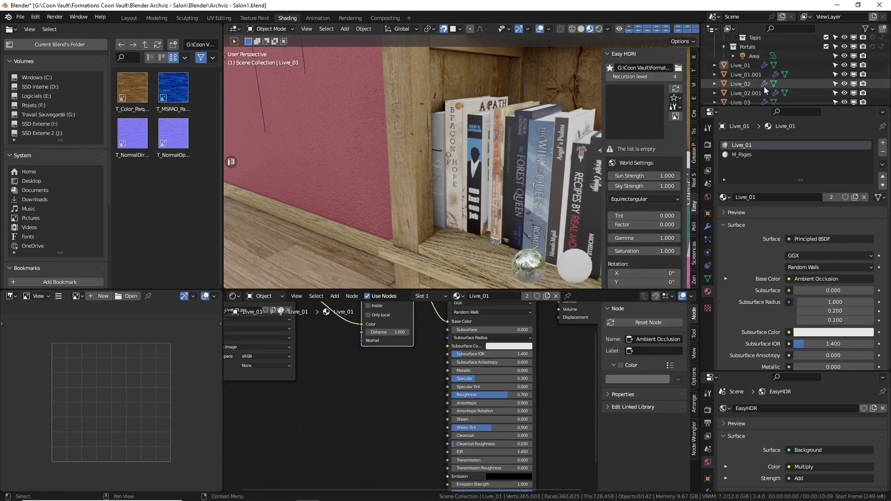
pyautogui.click(740, 84)
pyautogui.moveTo(375, 335); pyautogui.dragTo(394, 387, button='middle')
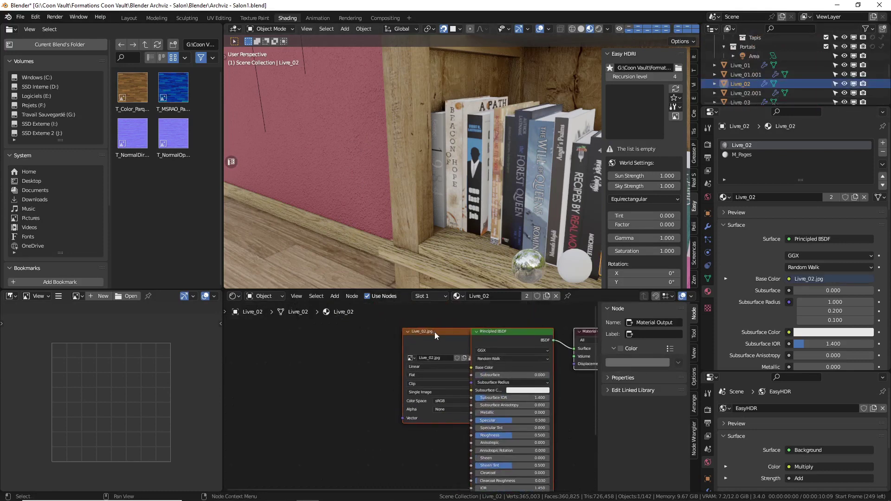
pyautogui.moveTo(435, 332); pyautogui.dragTo(272, 344)
pyautogui.hotkey('shift', 'a')
pyautogui.moveTo(353, 340)
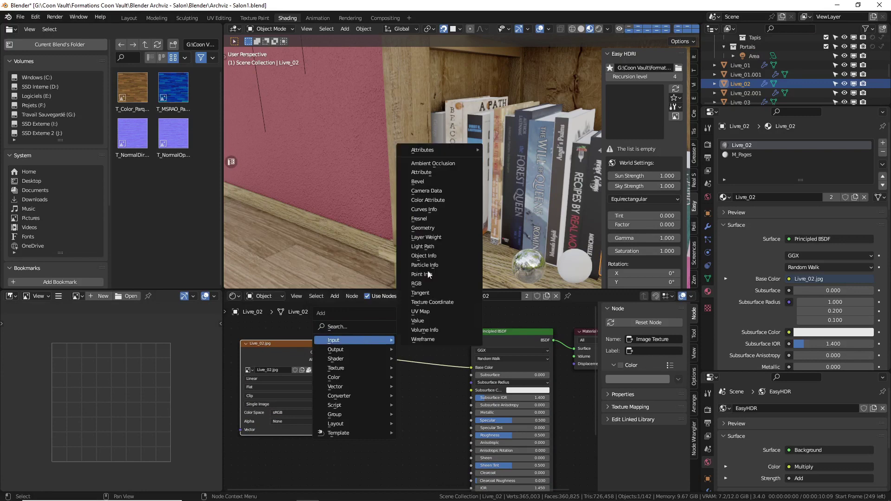
pyautogui.click(433, 164)
pyautogui.click(427, 340)
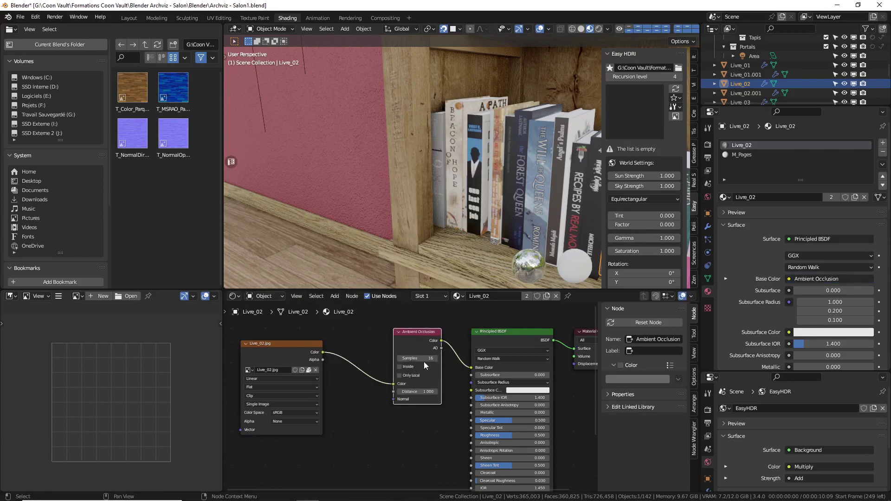
pyautogui.click(423, 359)
pyautogui.write('128')
pyautogui.press('Return')
# Set the Livre_02 material's Specular to 0.3 and Roughness to 0.7
pyautogui.click(508, 423)
pyautogui.write('0.3')
pyautogui.press('Return')
pyautogui.click(506, 437)
pyautogui.write('0.7')
pyautogui.press('Return')
# Check the material nodes of Livre_03 and Livre_02.001, and examine the books on the shelves around Livre_02.001
pyautogui.click(744, 102)
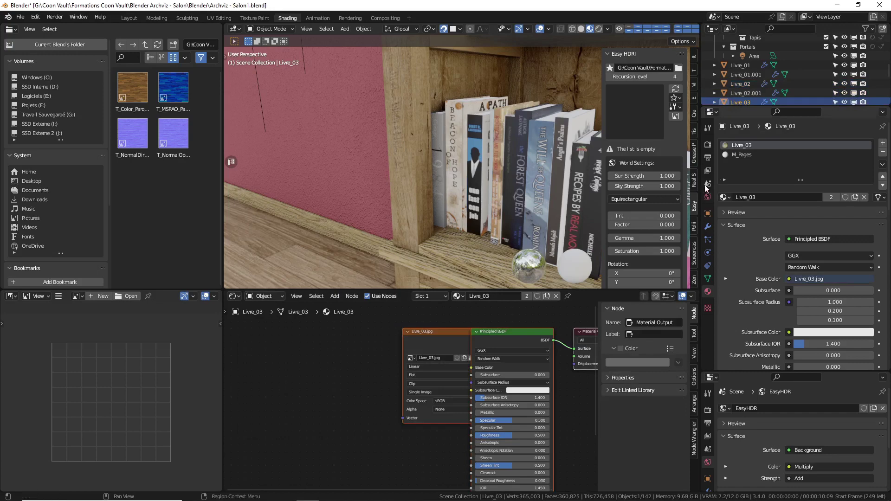
pyautogui.click(759, 94)
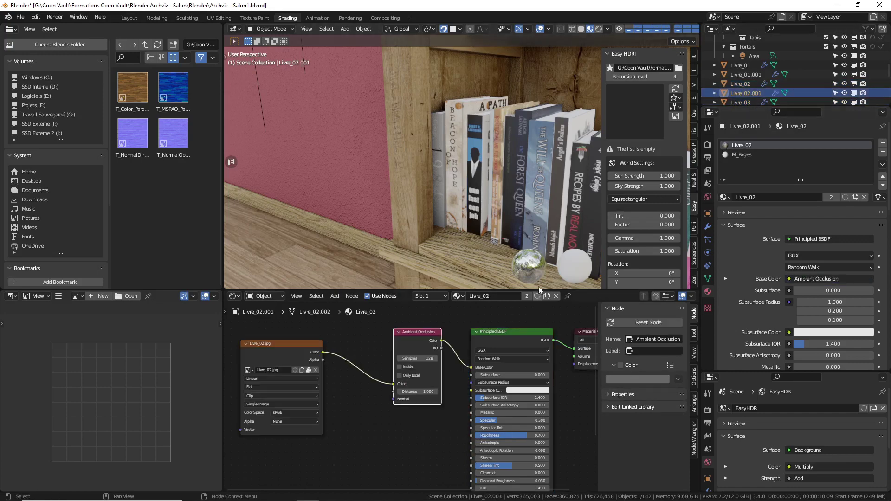
pyautogui.press('KP_Decimal')
pyautogui.scroll(-3, 504, 173)
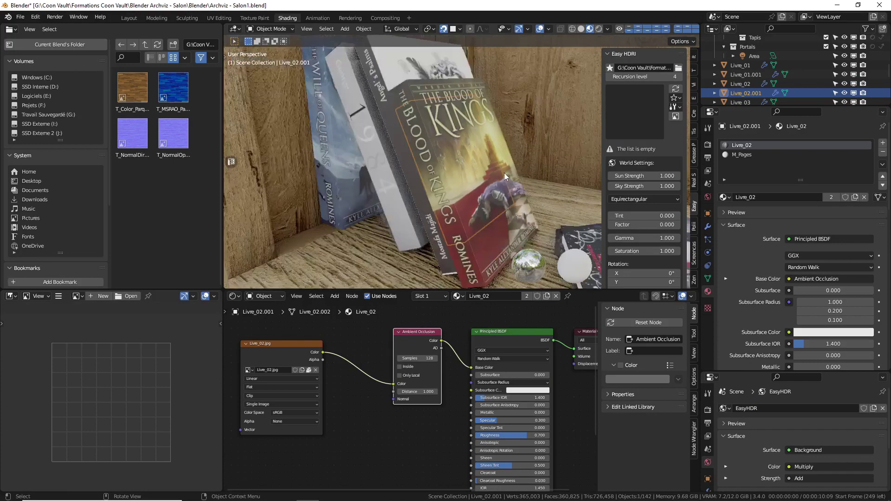
pyautogui.moveTo(504, 172); pyautogui.dragTo(515, 114, button='middle')
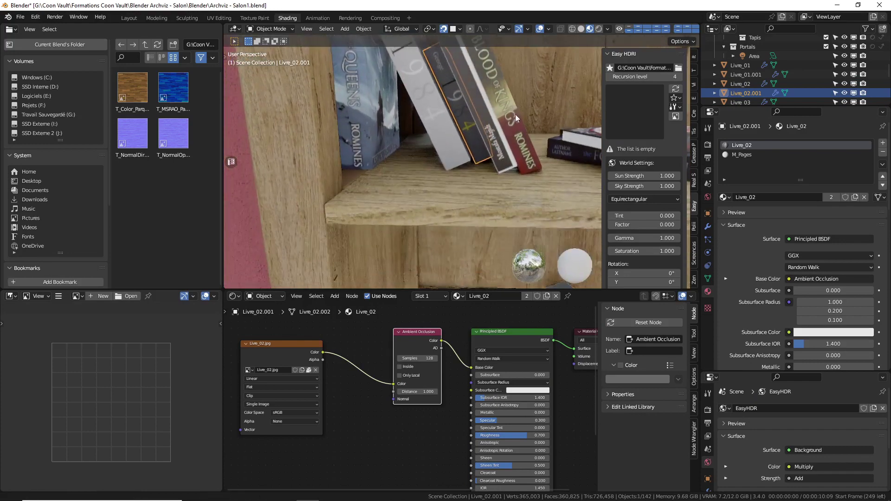
pyautogui.scroll(-2, 501, 176)
pyautogui.keyDown('shift'); pyautogui.moveTo(500, 257); pyautogui.dragTo(477, 168, button='middle'); pyautogui.keyUp('shift')
pyautogui.scroll(-2, 497, 214)
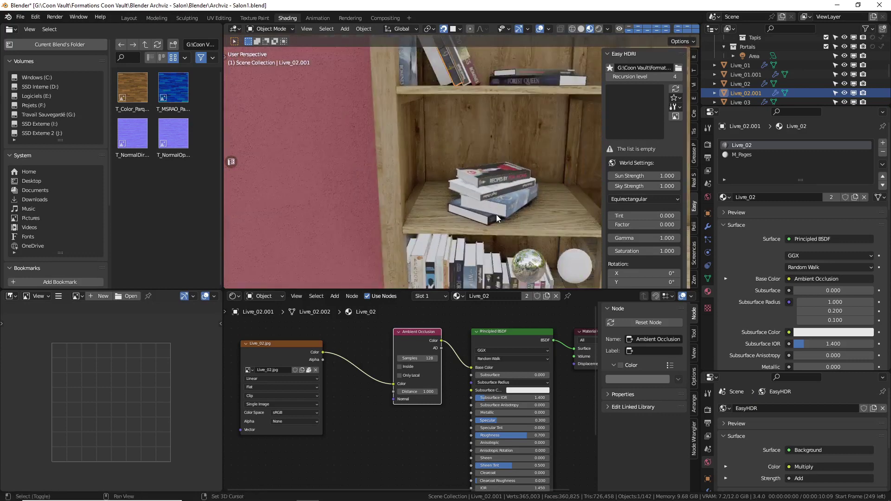
pyautogui.moveTo(497, 215); pyautogui.dragTo(501, 153, button='middle')
pyautogui.scroll(2, 485, 158)
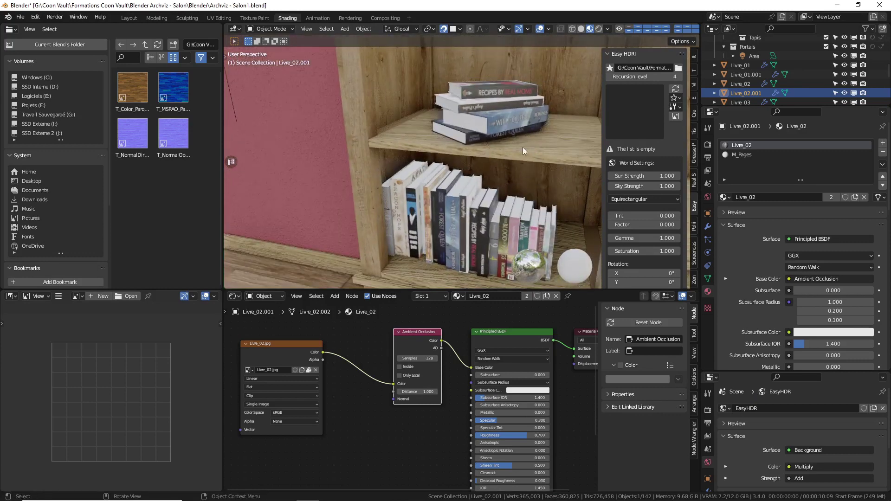
# Select Livre_03 and insert an Ambient Occlusion node with 128 samples between its image texture and the Base Color
pyautogui.click(743, 84)
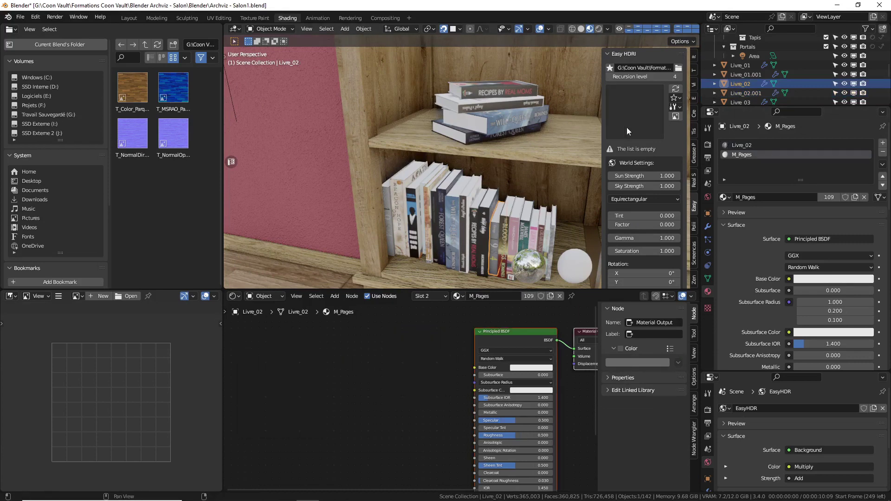
pyautogui.click(743, 101)
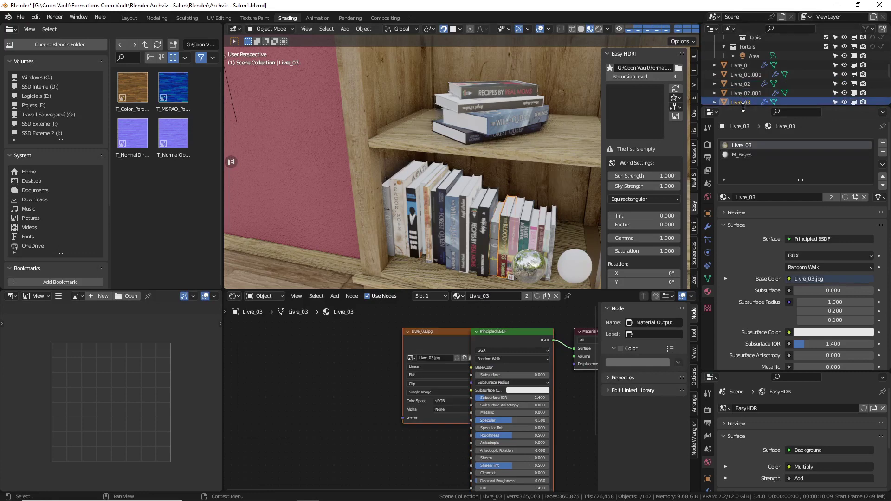
pyautogui.moveTo(445, 335); pyautogui.dragTo(266, 335)
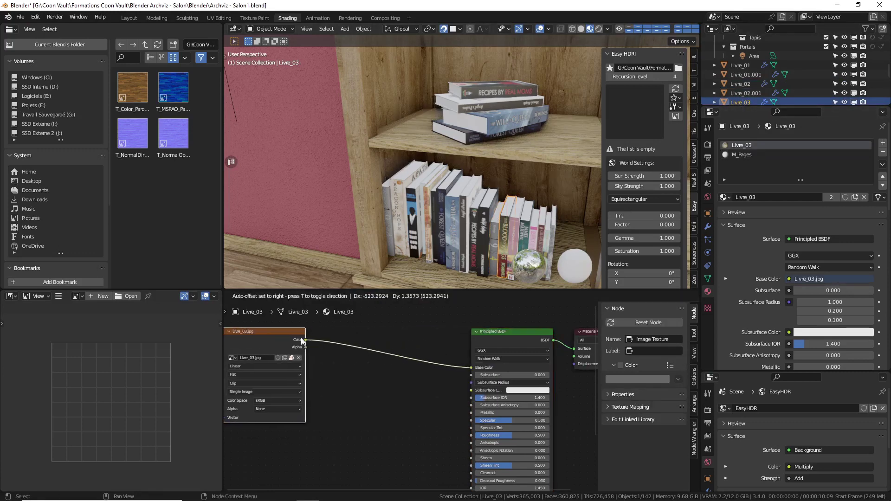
pyautogui.hotkey('shift', 'a')
pyautogui.moveTo(284, 337)
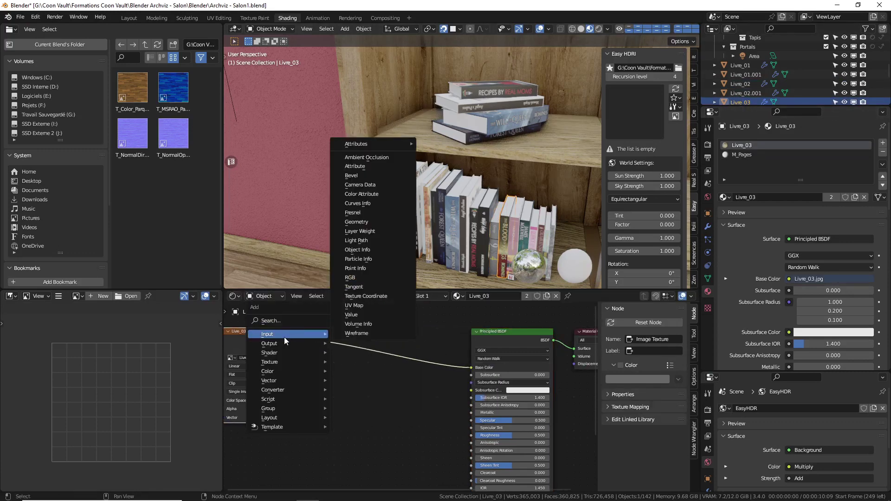
pyautogui.click(374, 157)
pyautogui.click(367, 344)
pyautogui.click(391, 372)
pyautogui.write('128')
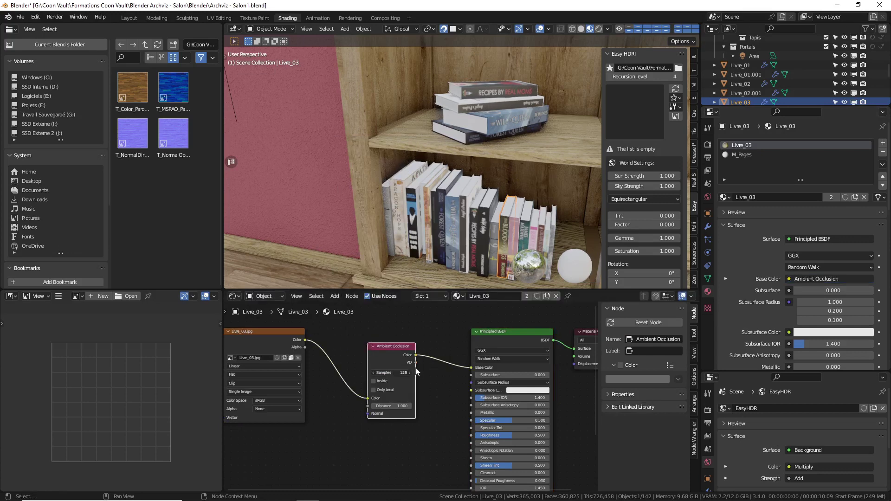
pyautogui.press('Return')
# Set the Livre_03 material's Specular to 0.3 and Roughness to 0.7
pyautogui.moveTo(414, 435); pyautogui.dragTo(405, 407, button='middle')
pyautogui.click(491, 393)
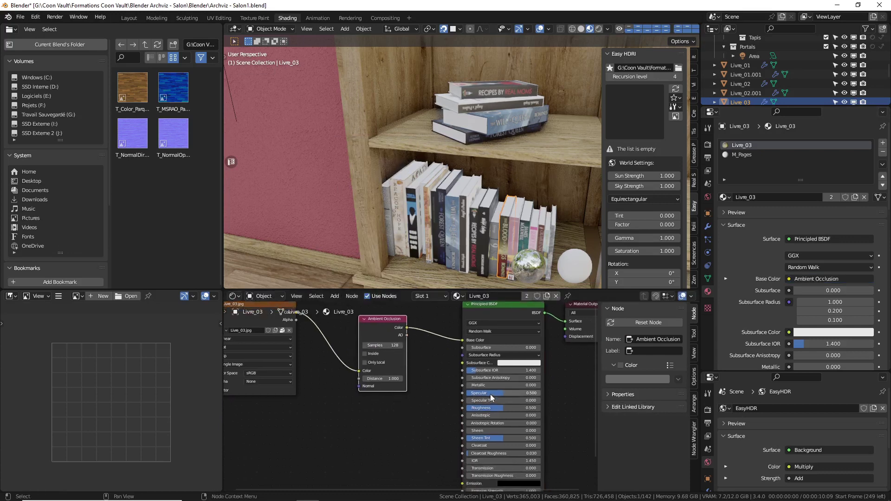
pyautogui.write('3')
pyautogui.press('Return')
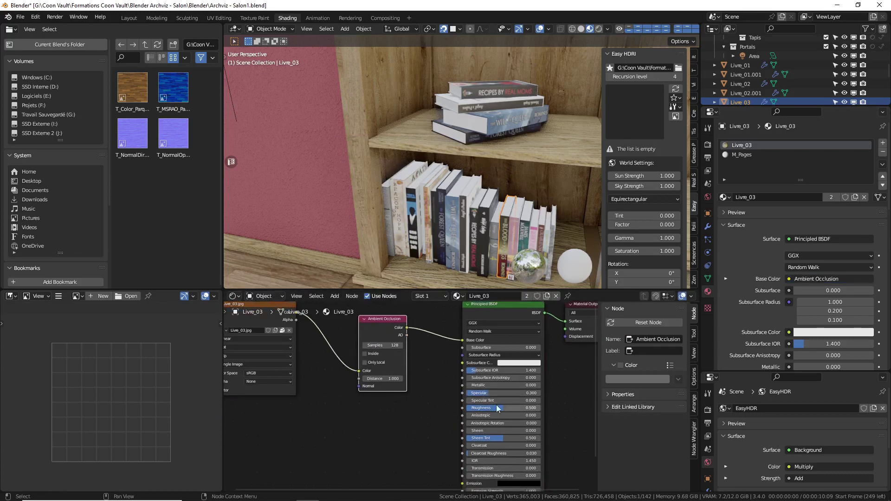
pyautogui.click(497, 406)
pyautogui.press('BackSpace')
pyautogui.write('.7')
pyautogui.press('Return')
# Select Livre_04 and insert an Ambient Occlusion node with 128 samples between its image texture and the Base Color
pyautogui.scroll(-2, 746, 89)
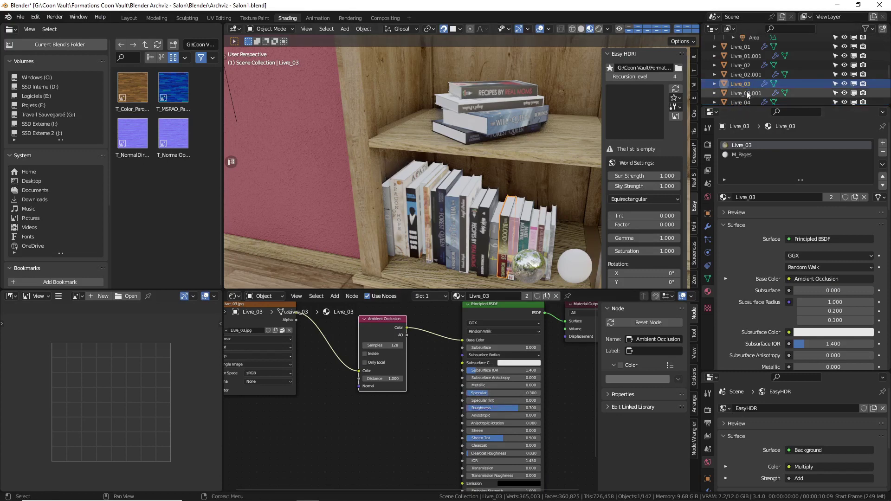
pyautogui.click(747, 92)
pyautogui.click(744, 102)
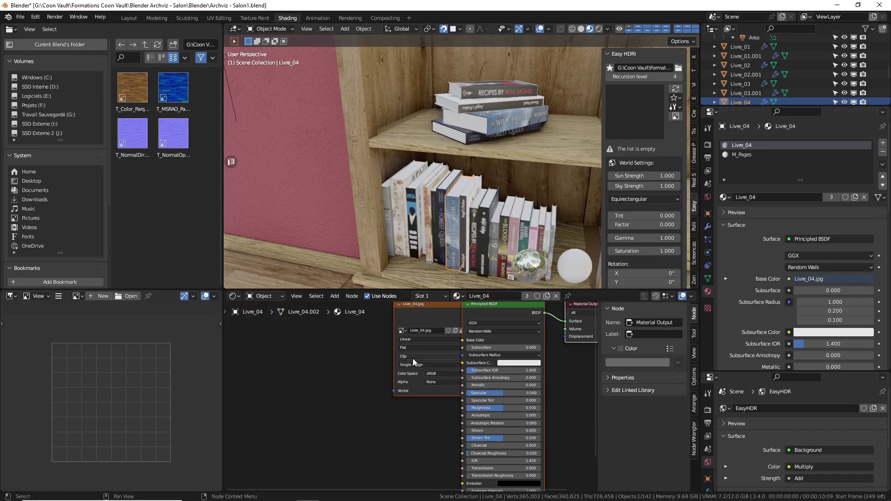
pyautogui.moveTo(436, 314); pyautogui.dragTo(345, 356)
pyautogui.hotkey('shift', 'a')
pyautogui.moveTo(337, 349)
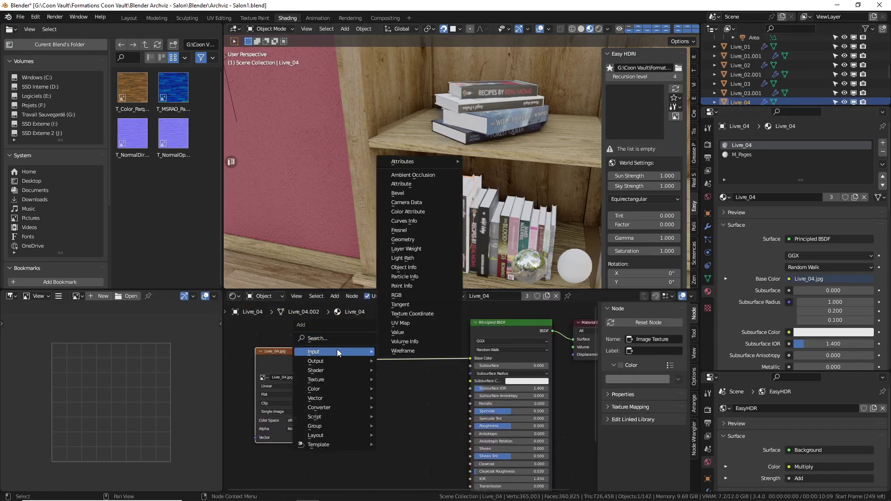
pyautogui.click(410, 175)
pyautogui.click(410, 358)
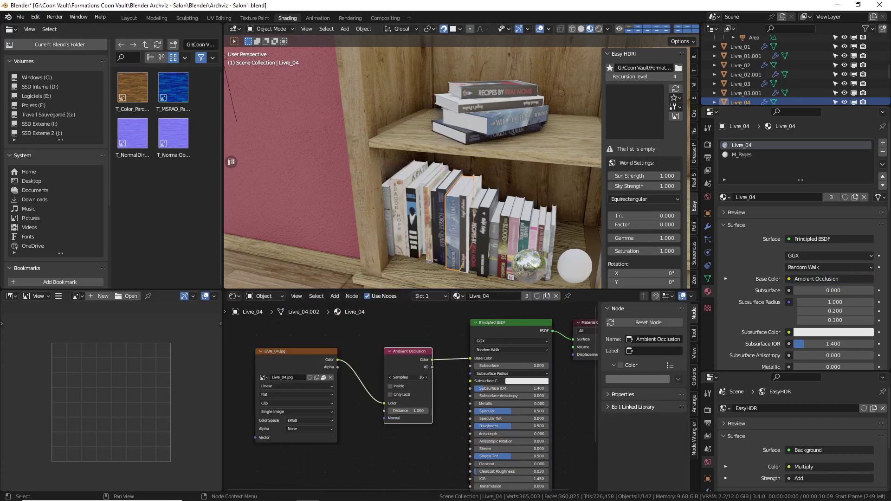
pyautogui.moveTo(418, 376); pyautogui.dragTo(496, 411)
# Set the Livre_04 material's Specular to 0.3 and Roughness to 0.7
pyautogui.doubleClick(497, 412)
pyautogui.write('3')
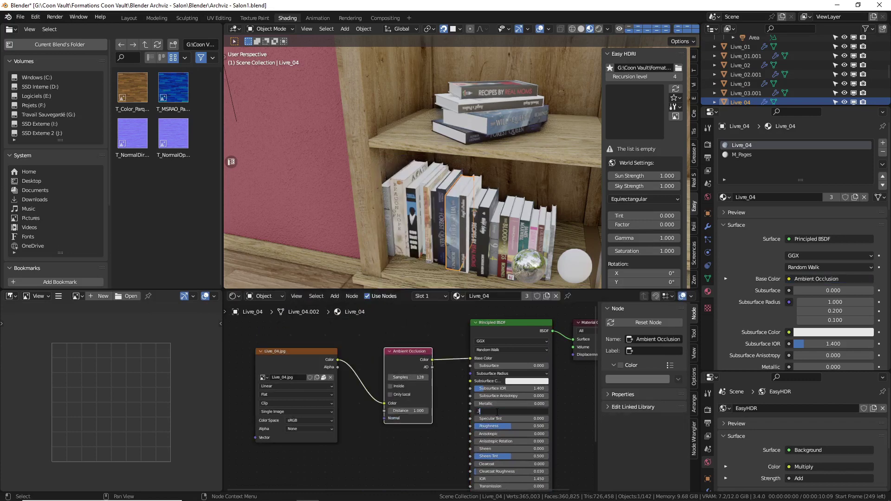
pyautogui.press('Return')
pyautogui.doubleClick(503, 426)
pyautogui.write('.7')
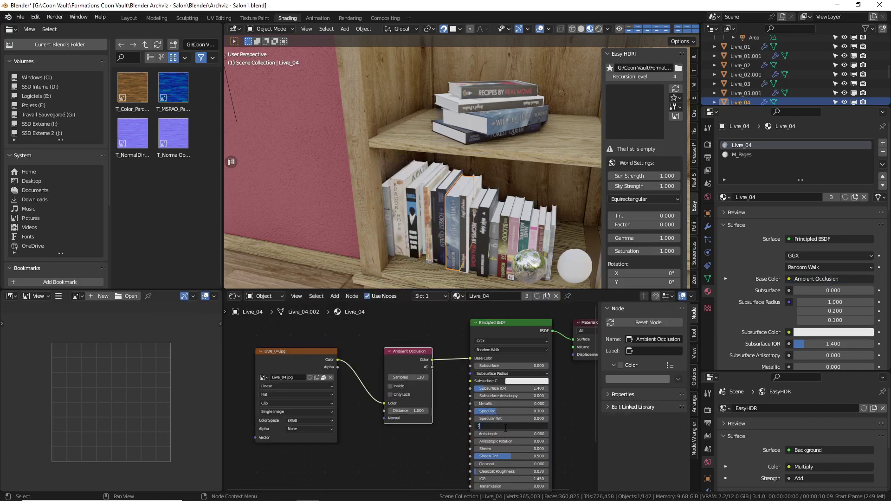
pyautogui.press('Return')
# Select Livre_05 and insert an Ambient Occlusion node with 128 samples between its image texture and the Base Color
pyautogui.scroll(-4, 759, 87)
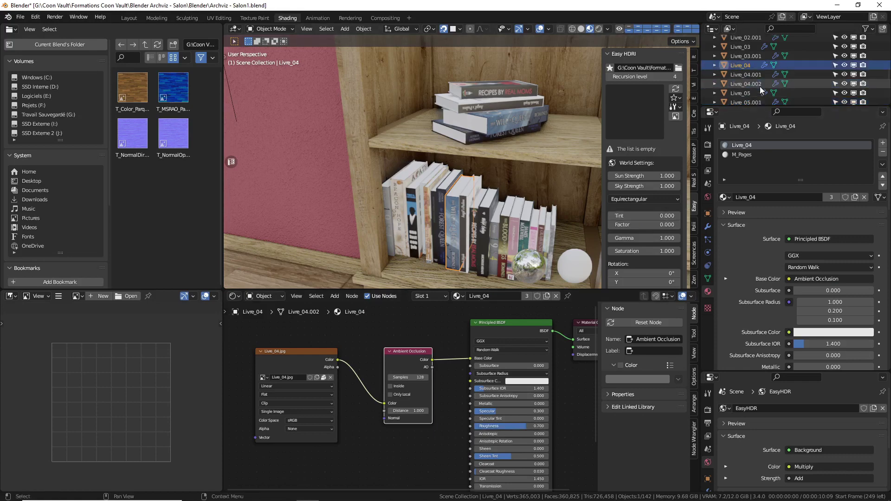
pyautogui.click(748, 91)
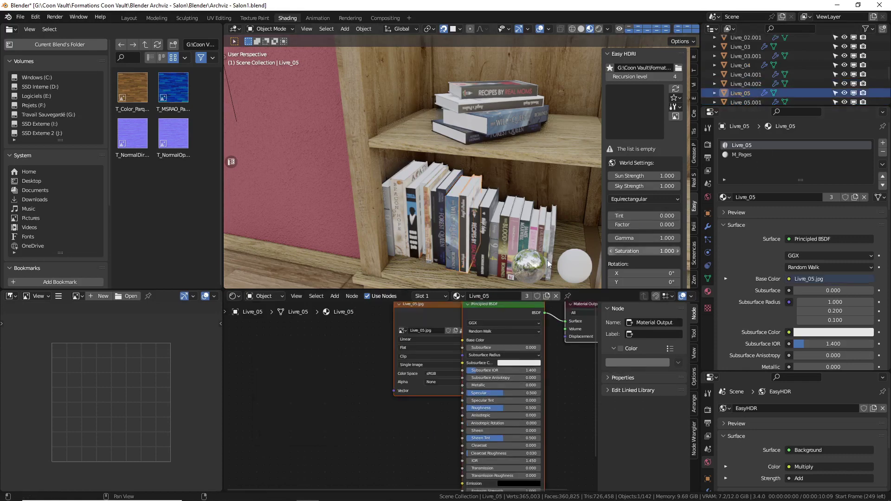
pyautogui.moveTo(436, 314); pyautogui.dragTo(280, 336)
pyautogui.hotkey('shift', 'a')
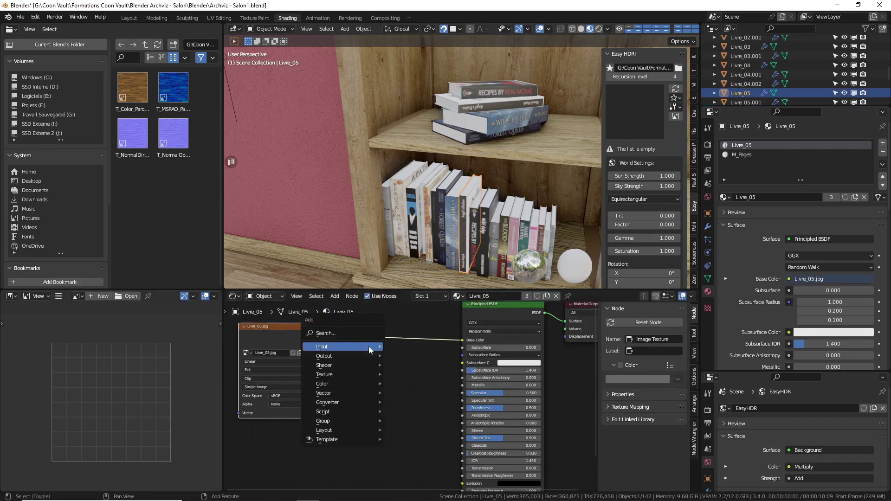
pyautogui.moveTo(369, 346)
pyautogui.click(446, 169)
pyautogui.click(393, 342)
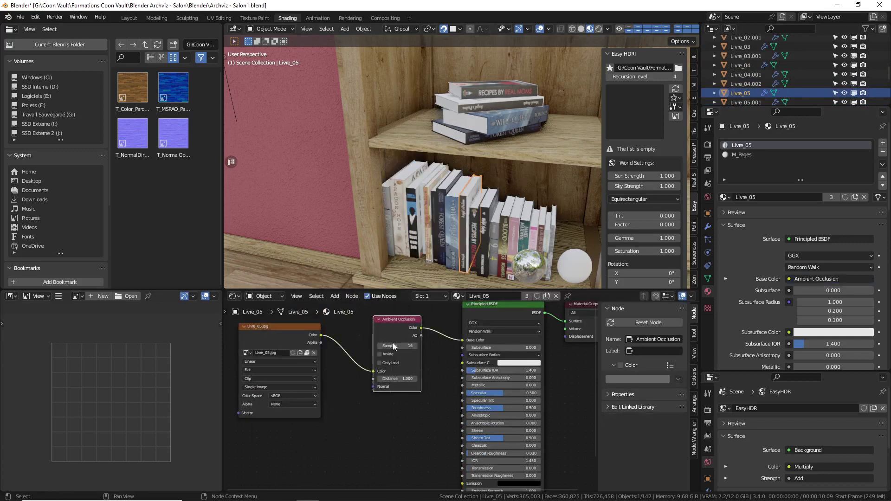
# Set the Livre_05 material's Specular to 0.3 and Roughness to 0.7
pyautogui.click(490, 392)
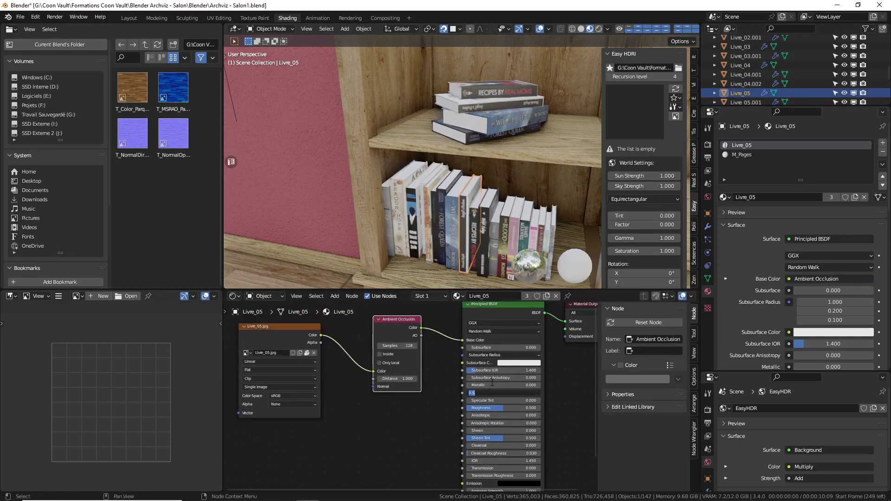
pyautogui.write('.3')
pyautogui.press('Return')
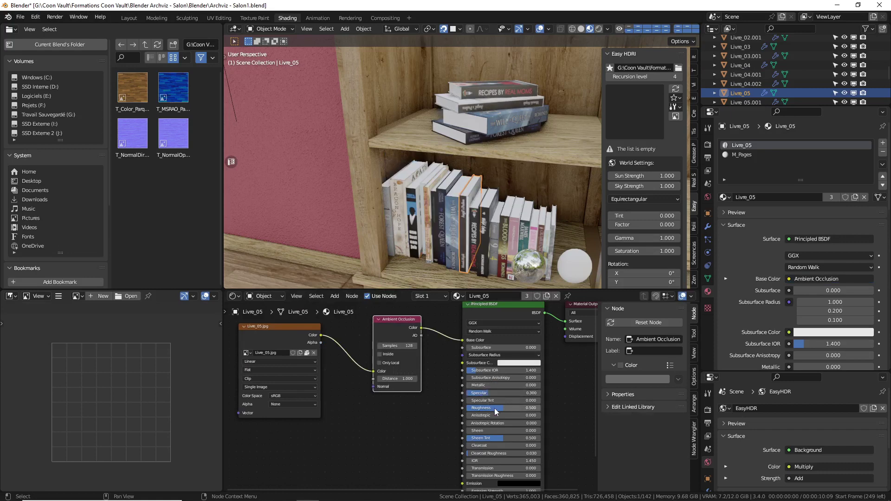
pyautogui.click(495, 408)
pyautogui.press('BackSpace')
pyautogui.write('.7')
pyautogui.press('Return')
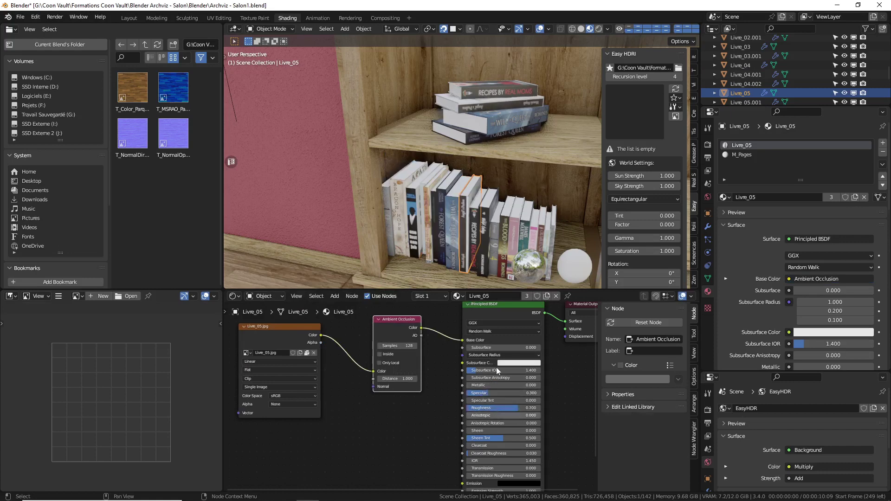
# Select Livre_06 and insert an Ambient Occlusion node with 128 samples between its image texture and the Base Color
pyautogui.scroll(-2, 784, 74)
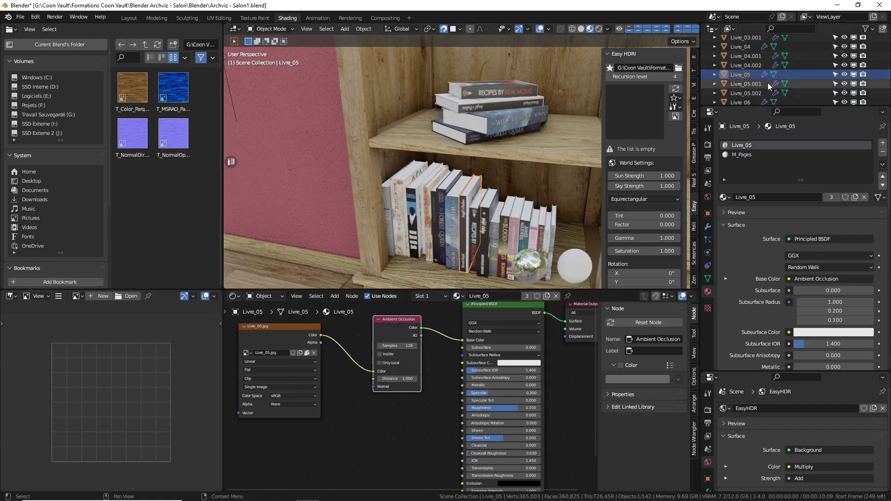
pyautogui.click(742, 103)
pyautogui.scroll(-2, 752, 85)
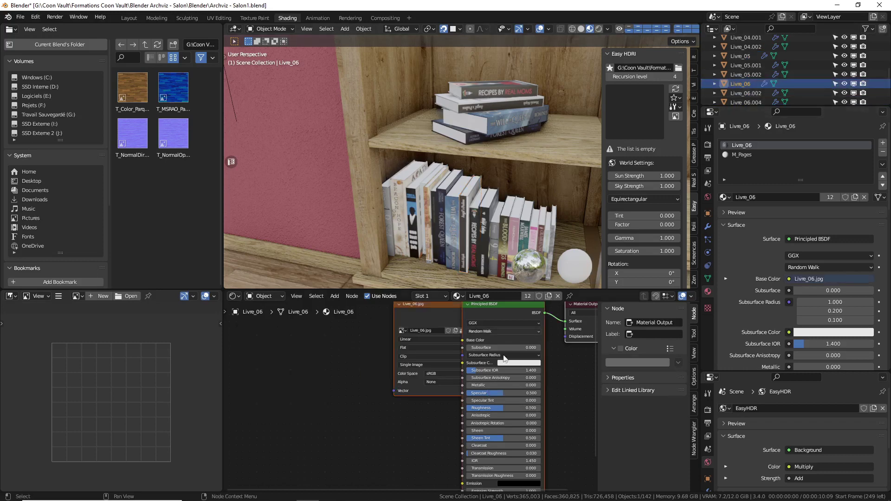
pyautogui.moveTo(447, 313); pyautogui.dragTo(305, 336)
pyautogui.hotkey('shift', 'a')
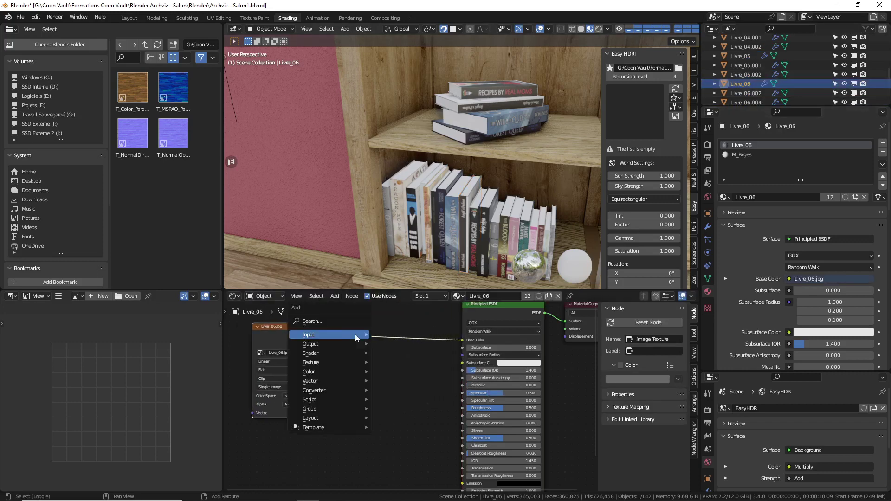
pyautogui.moveTo(355, 334)
pyautogui.click(424, 158)
pyautogui.click(400, 346)
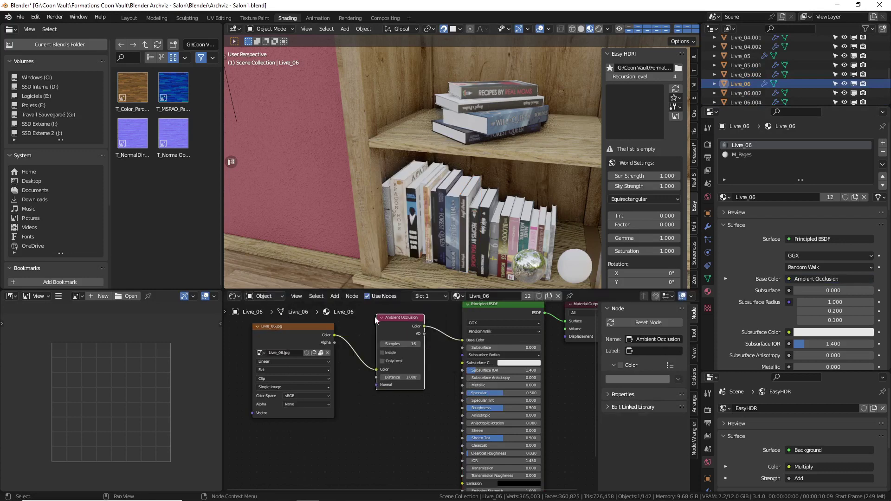
pyautogui.moveTo(400, 344); pyautogui.dragTo(418, 344)
# Set the Livre_06 material's Specular to 0.3 and Roughness to 0.7
pyautogui.click(501, 392)
pyautogui.write('3')
pyautogui.press('Return')
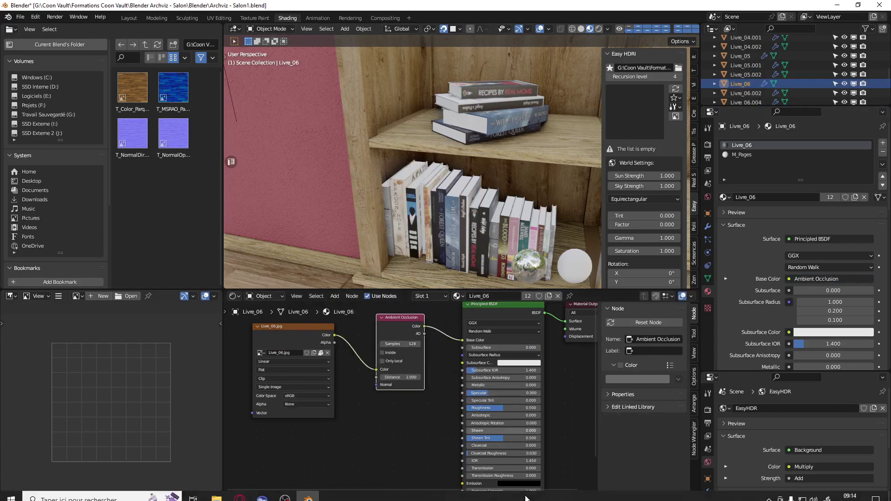
pyautogui.click(513, 408)
pyautogui.write('.7')
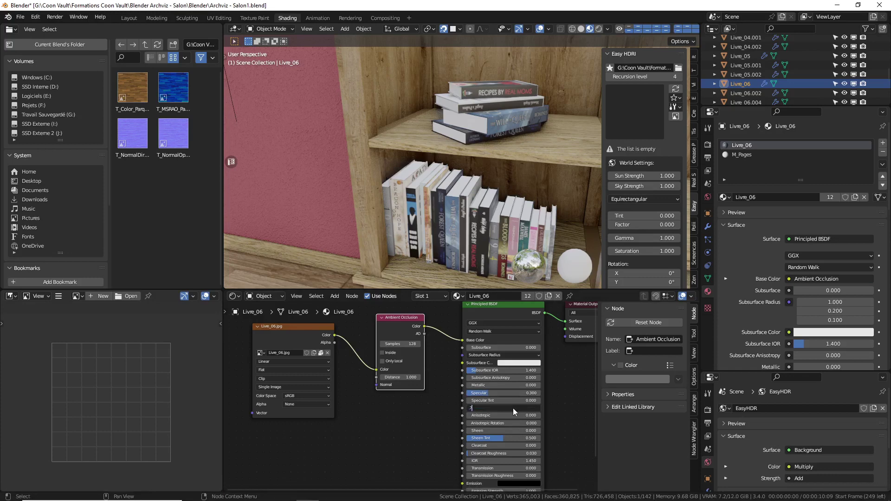
pyautogui.press('Return')
# Select Livre_07 and insert an Ambient Occlusion node with 128 samples between its image texture and the Base Color
pyautogui.click(747, 94)
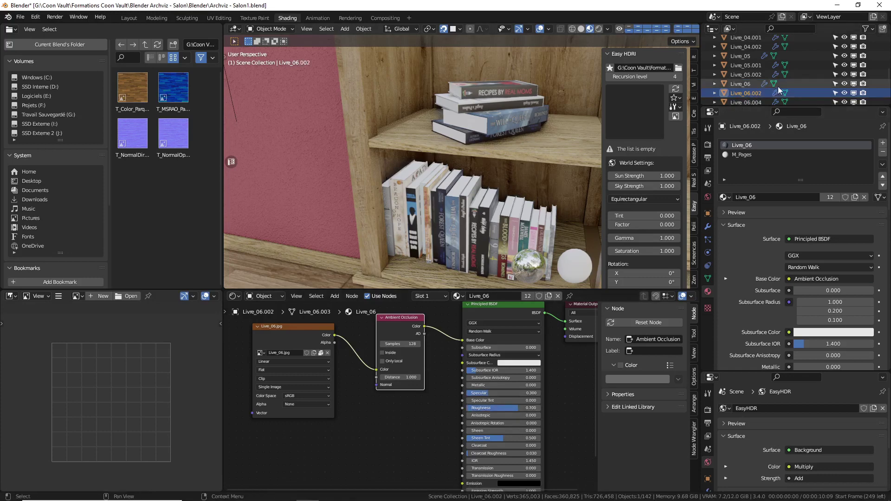
pyautogui.scroll(-3, 777, 86)
pyautogui.click(746, 83)
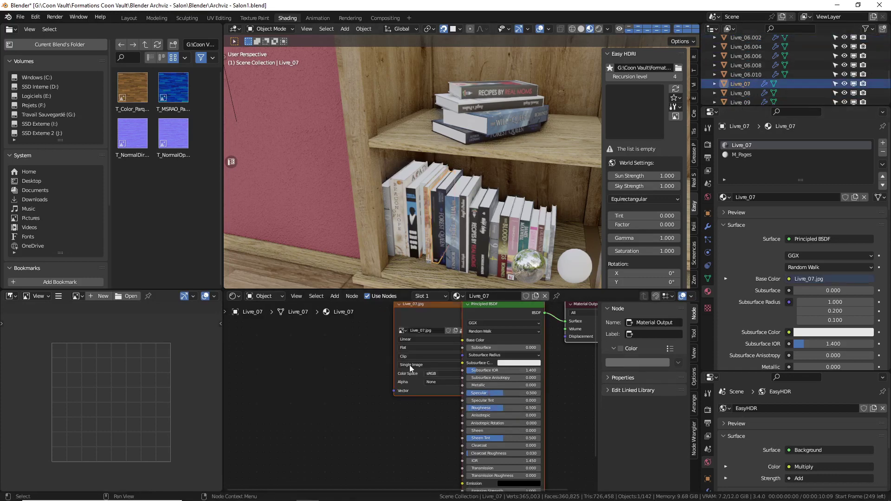
pyautogui.click(412, 313)
pyautogui.moveTo(430, 308); pyautogui.dragTo(278, 327)
pyautogui.hotkey('shift', 'a')
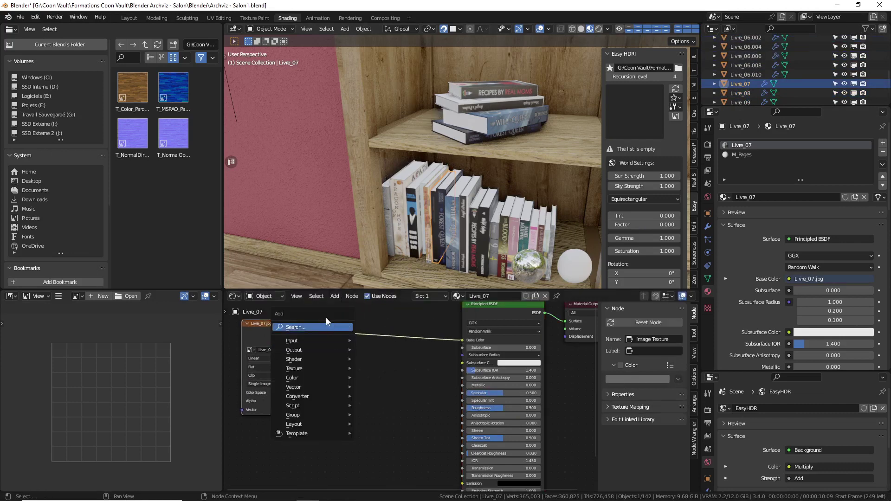
pyautogui.moveTo(311, 344)
pyautogui.click(391, 164)
pyautogui.click(415, 359)
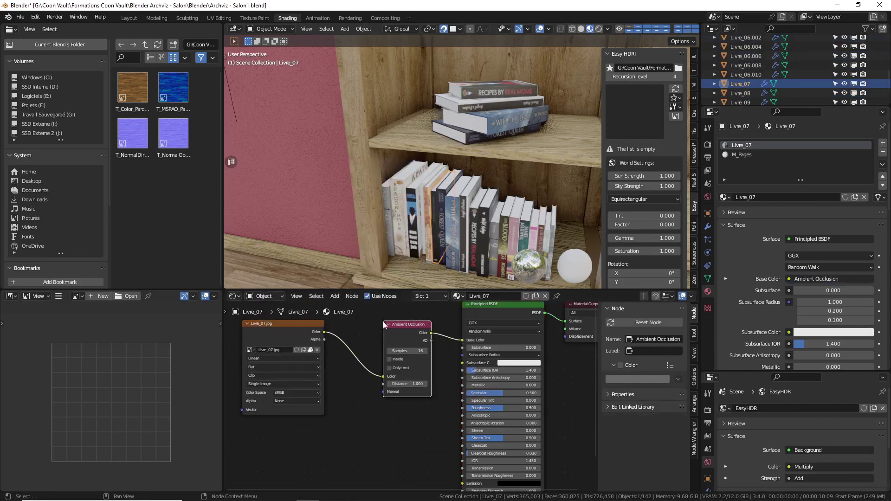
pyautogui.moveTo(417, 361); pyautogui.dragTo(421, 338)
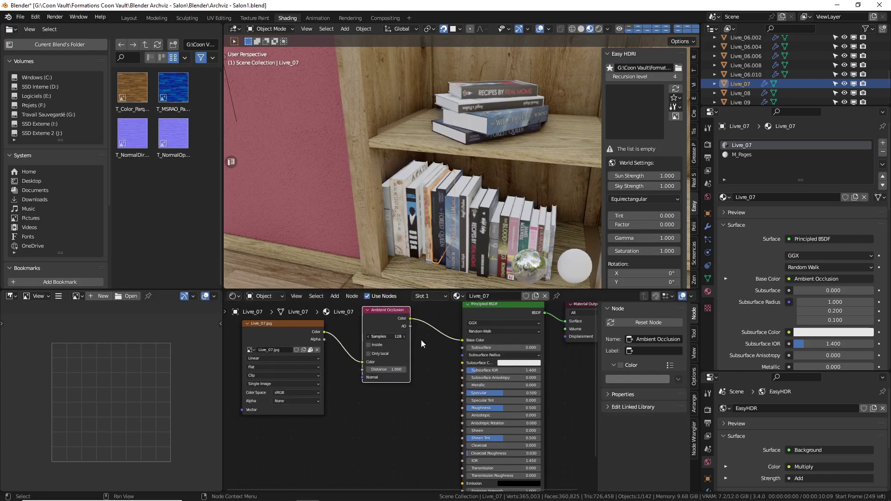
# Set the Livre_07 material's Specular to 0.3 and Roughness to 0.7
pyautogui.click(495, 393)
pyautogui.write('0.3')
pyautogui.press('Return')
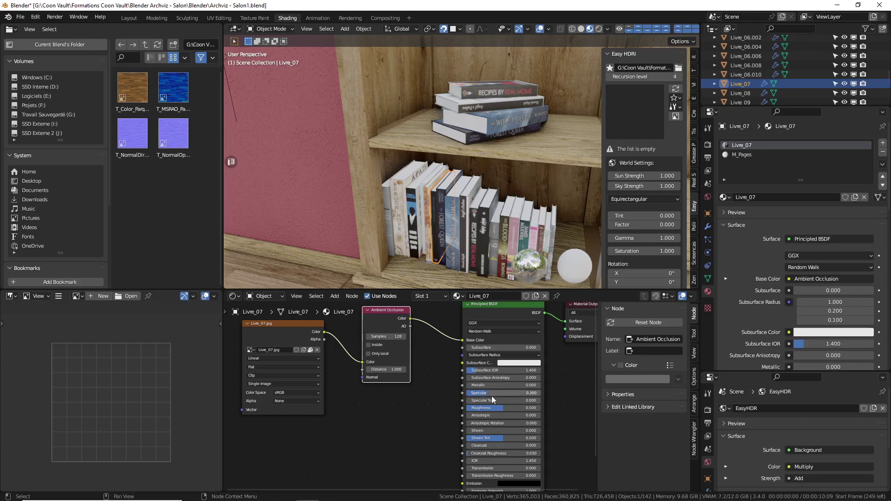
pyautogui.click(493, 407)
pyautogui.write('0.7')
pyautogui.press('Return')
# Select Livre_08 and insert an Ambient Occlusion node with 128 samples between its image texture and the Base Color
pyautogui.click(748, 94)
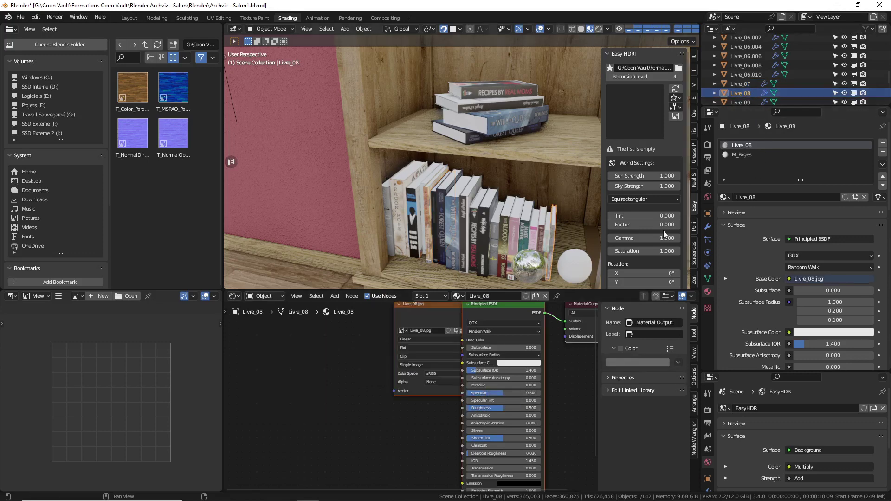
pyautogui.moveTo(446, 310); pyautogui.dragTo(286, 315)
pyautogui.hotkey('shift', 'a')
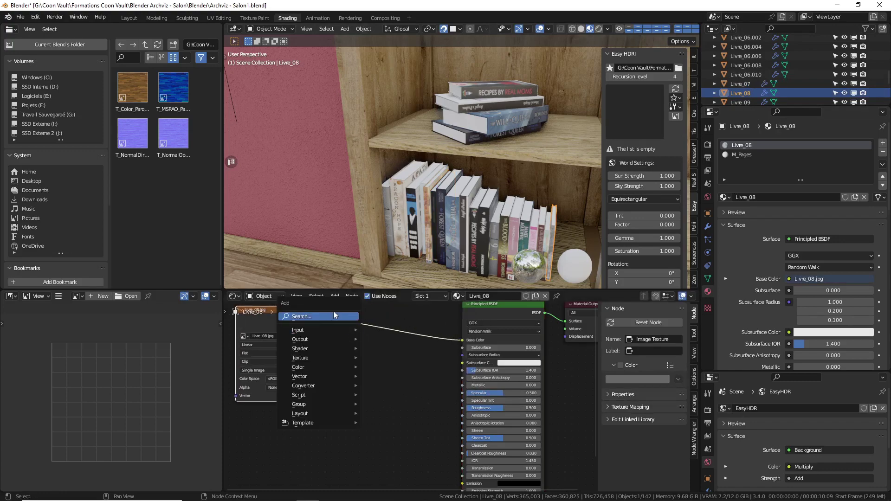
pyautogui.moveTo(311, 329)
pyautogui.click(397, 153)
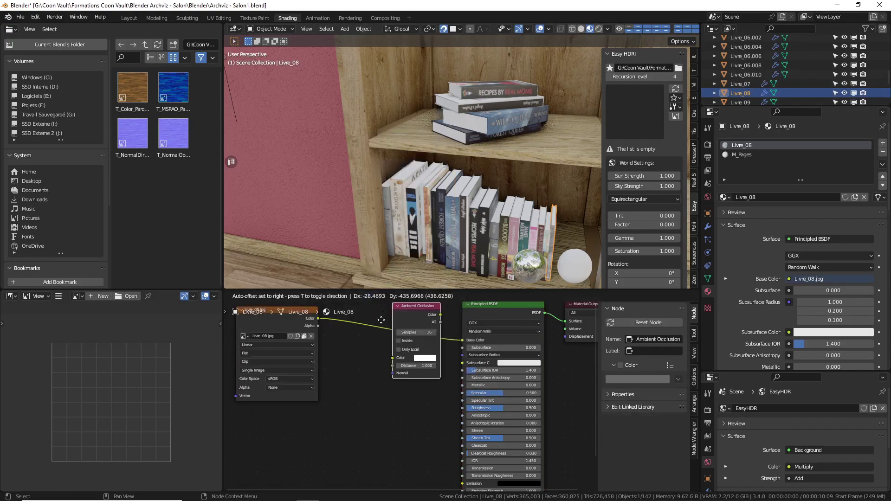
pyautogui.click(413, 342)
pyautogui.click(402, 353)
pyautogui.write('128')
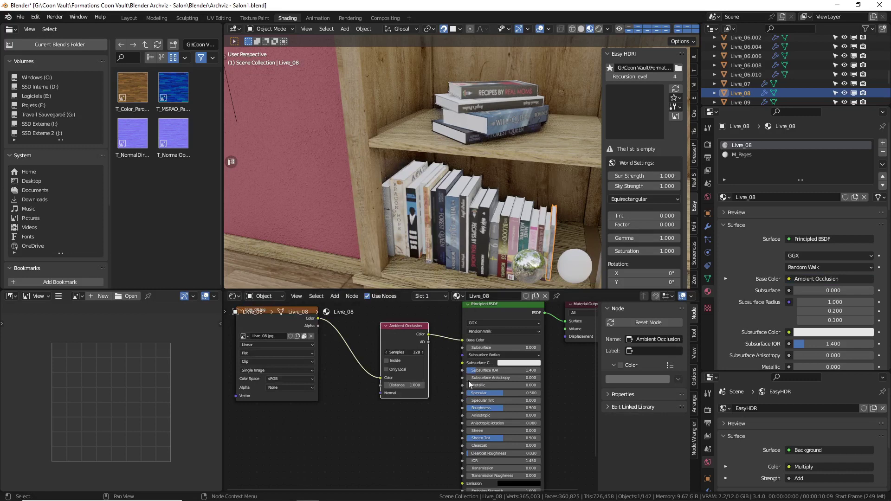
pyautogui.press('Return')
# Set the Livre_08 material's Specular to 0.3 and Roughness to 0.7
pyautogui.click(478, 393)
pyautogui.write('0.3')
pyautogui.press('Return')
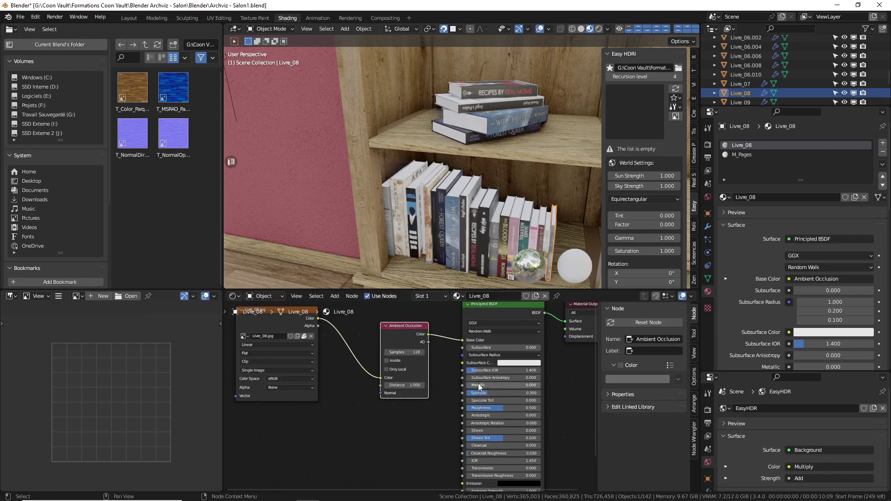
pyautogui.click(508, 408)
pyautogui.write('0.7')
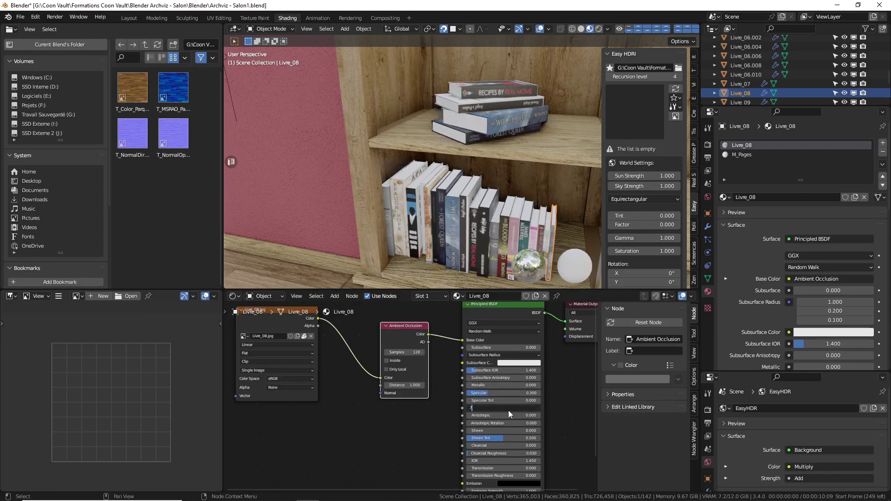
pyautogui.press('Return')
# In Livre_08's M_Pages material, add an Ambient Occlusion node with 128 samples and connect its Color output to the Base Color
pyautogui.click(764, 157)
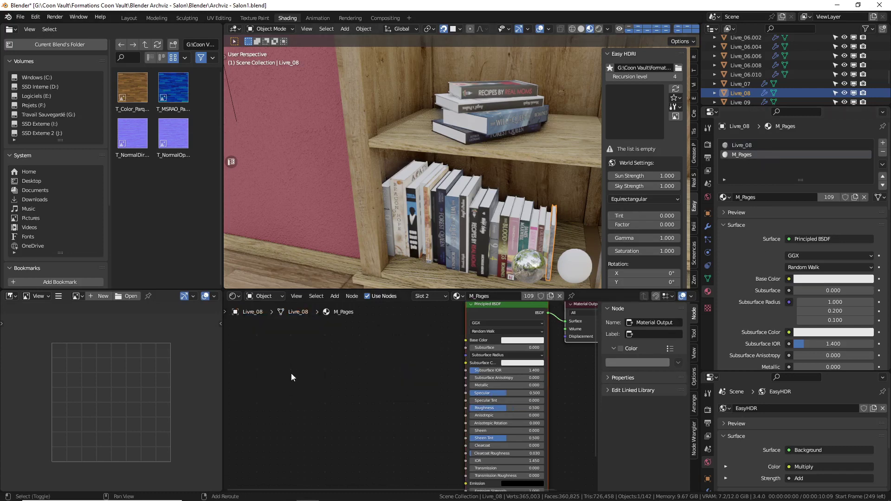
pyautogui.hotkey('shift', 'a')
pyautogui.moveTo(291, 375)
pyautogui.click(348, 200)
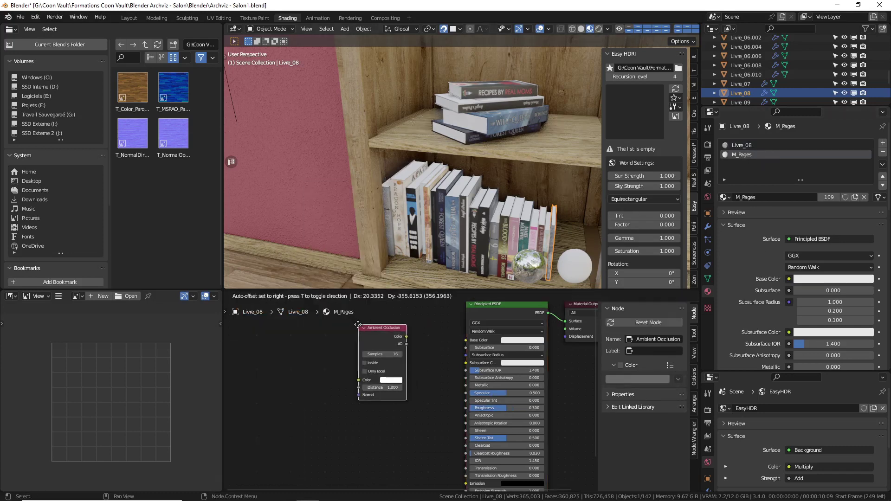
pyautogui.click(373, 341)
pyautogui.moveTo(390, 337); pyautogui.dragTo(466, 341)
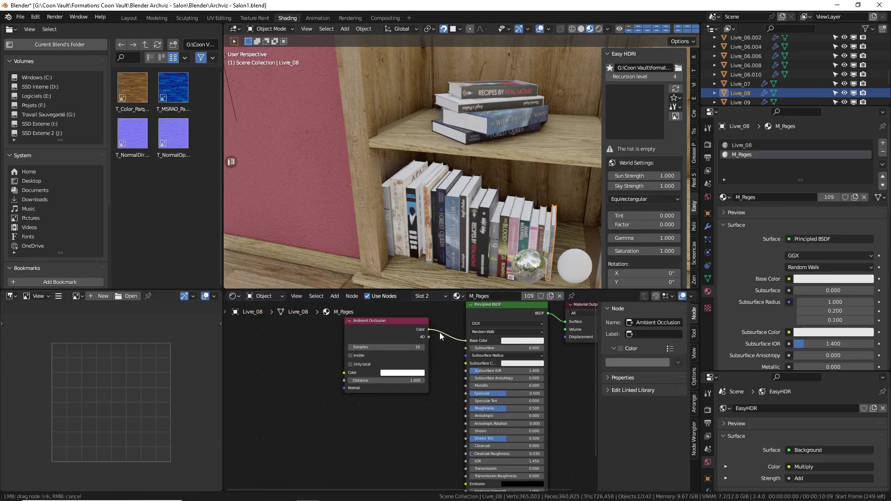
pyautogui.doubleClick(415, 347)
pyautogui.write('128')
pyautogui.press('Return')
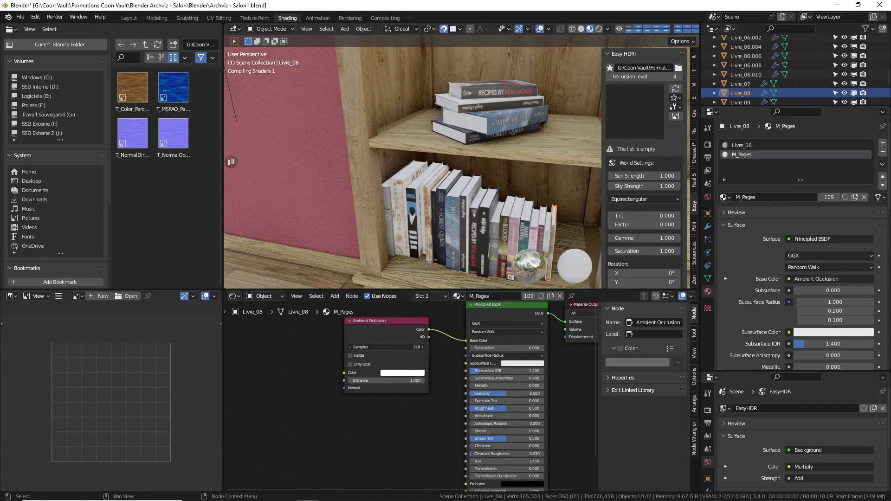
# Tint the M_Pages Ambient Occlusion node's color a very pale yellow and deselect the book
pyautogui.click(407, 373)
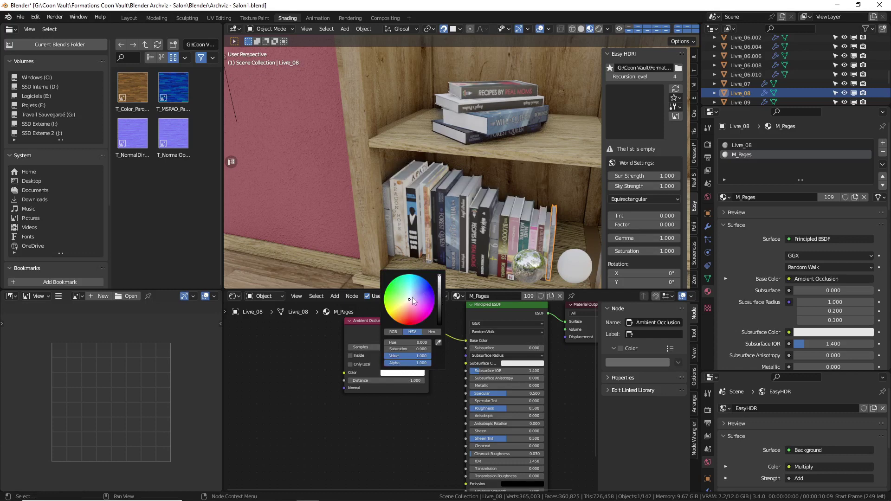
pyautogui.moveTo(411, 306); pyautogui.dragTo(406, 302)
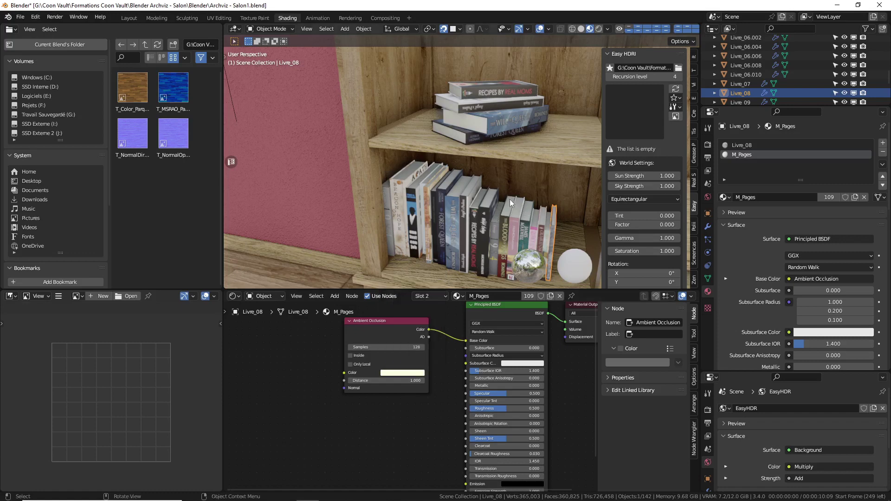
pyautogui.press('a')
pyautogui.click(524, 211)
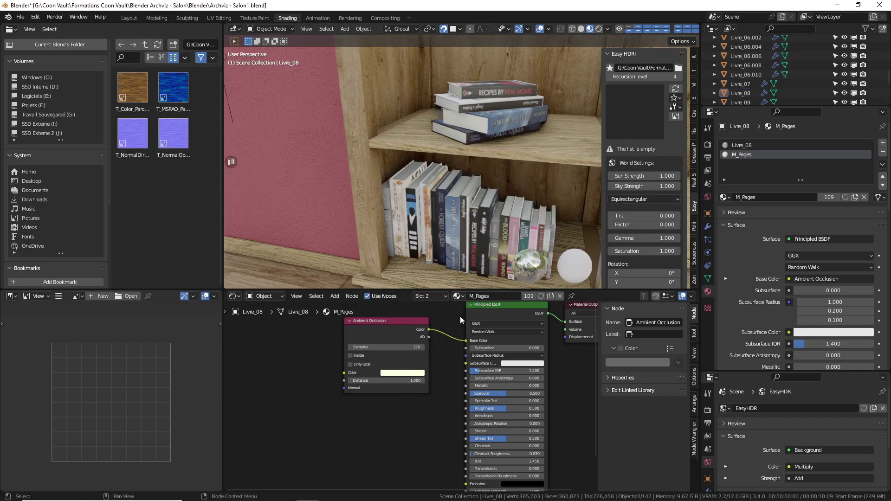
# Set the M_Pages material's Specular to 0.1 and Roughness to 0.9
pyautogui.moveTo(395, 348); pyautogui.dragTo(373, 352, button='middle')
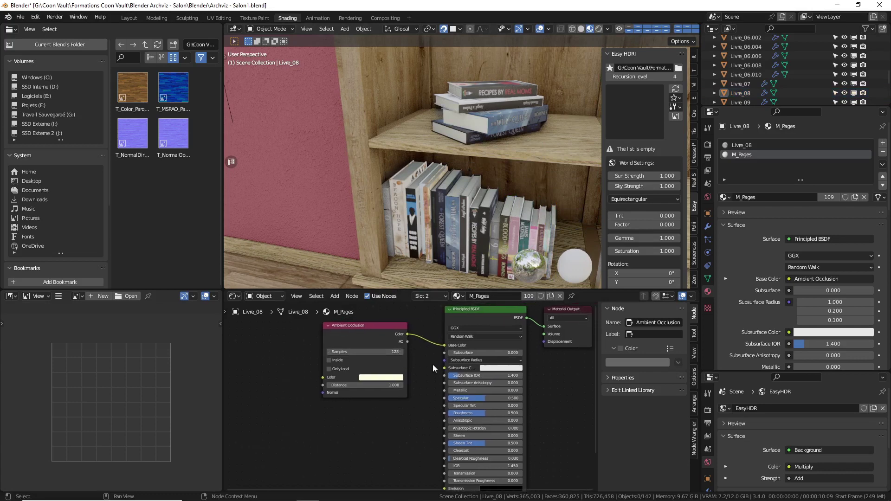
pyautogui.click(474, 397)
pyautogui.write('0.1')
pyautogui.press('Return')
pyautogui.click(474, 410)
pyautogui.write('0')
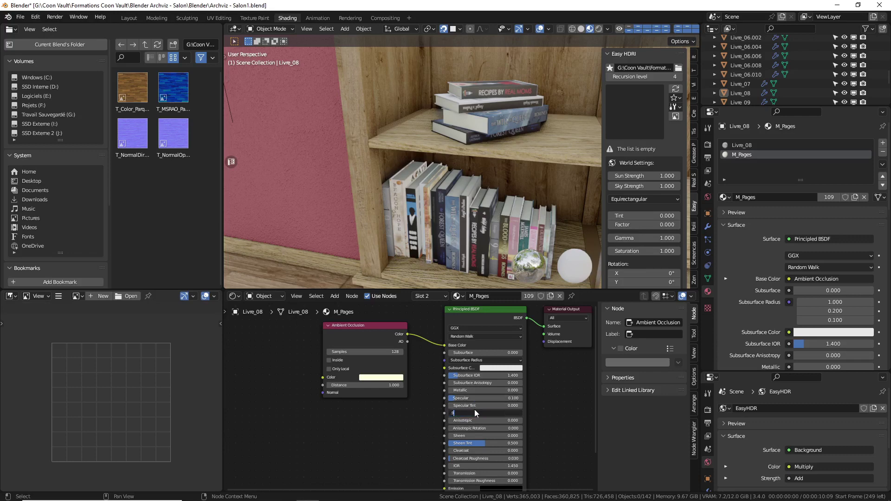
pyautogui.press('Return')
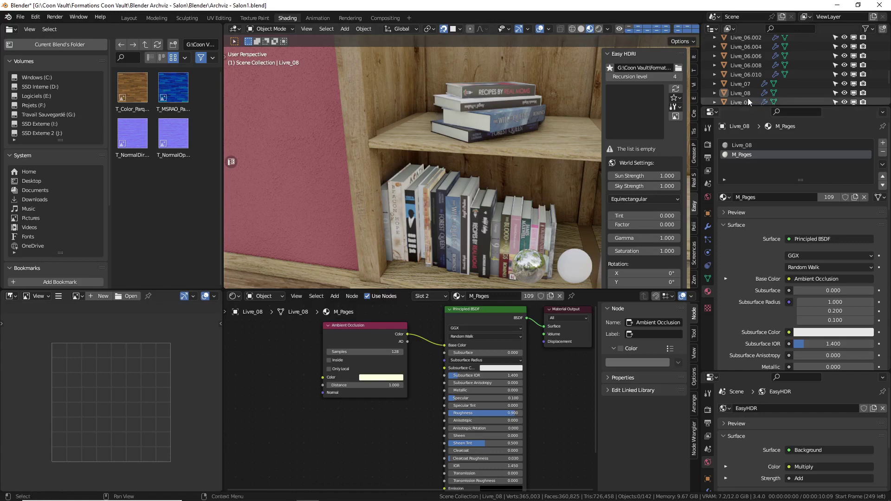
# Select Livre_09 and insert an Ambient Occlusion node with 128 samples between its image texture and the Base Color
pyautogui.scroll(-2, 745, 93)
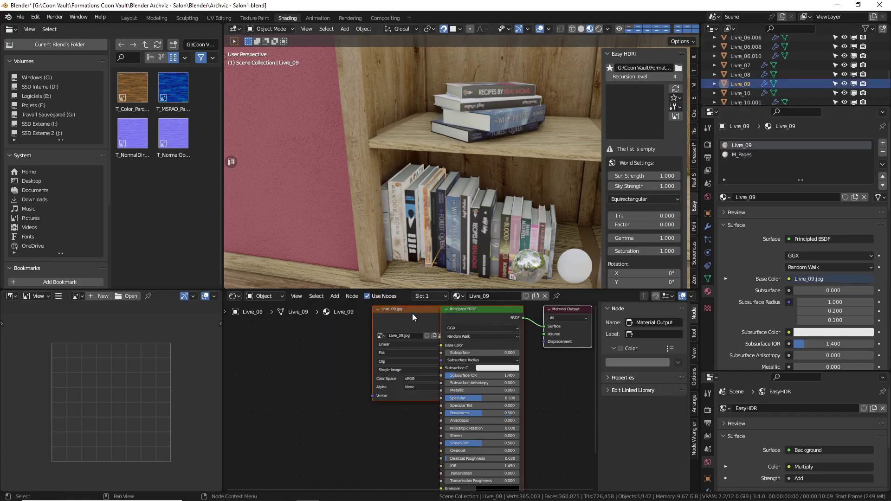
pyautogui.moveTo(412, 313); pyautogui.dragTo(308, 338)
pyautogui.hotkey('shift', 'a')
pyautogui.moveTo(297, 338)
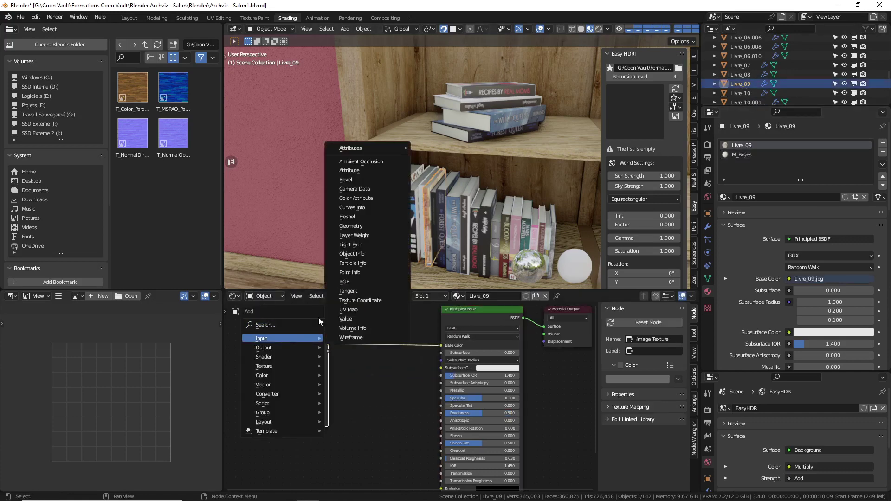
pyautogui.click(361, 161)
pyautogui.click(379, 341)
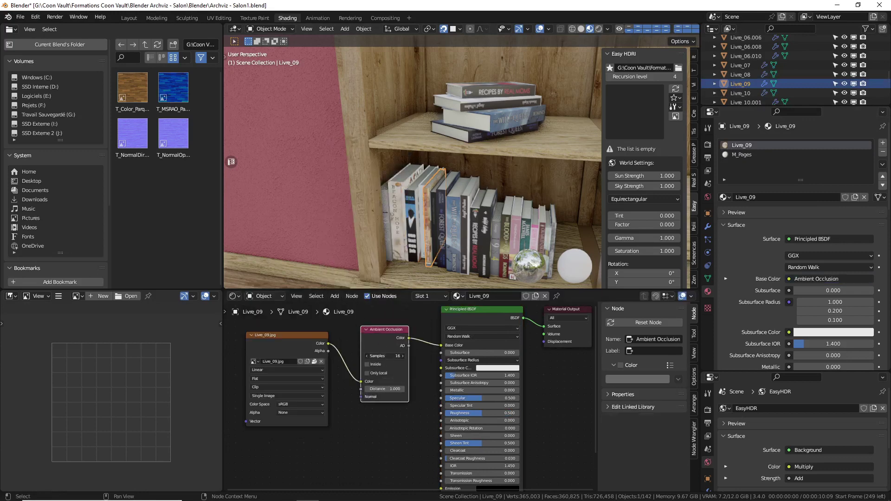
pyautogui.moveTo(386, 356); pyautogui.dragTo(425, 360)
# Set the Livre_09 material's Specular to 0.3 and Roughness to 0.7
pyautogui.doubleClick(466, 397)
pyautogui.press('BackSpace')
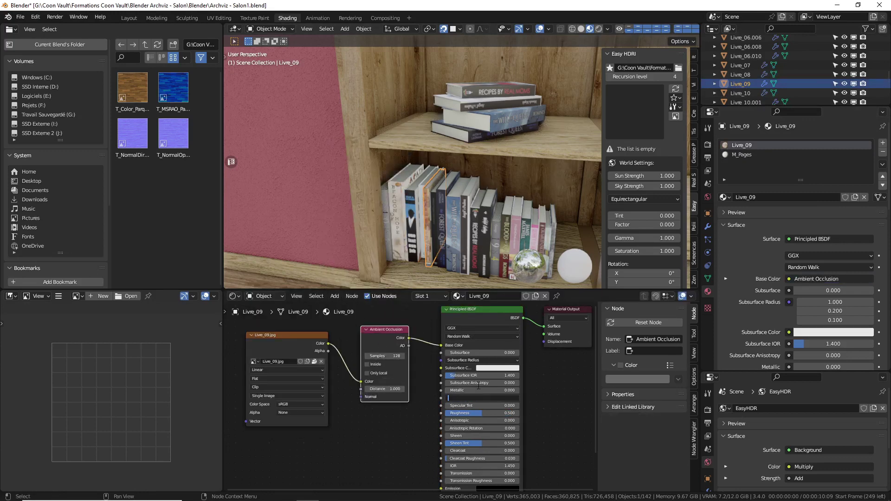
pyautogui.write('.3')
pyautogui.press('Return')
pyautogui.doubleClick(484, 412)
pyautogui.press('BackSpace')
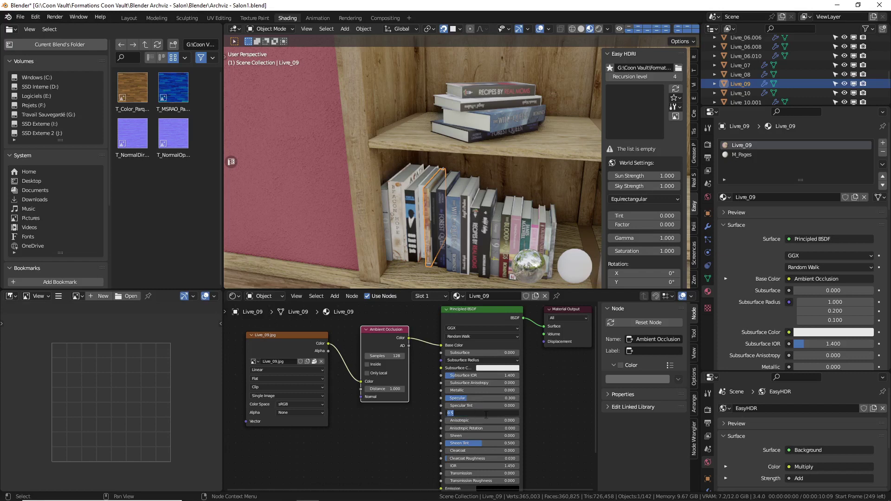
pyautogui.write('.7')
pyautogui.press('Return')
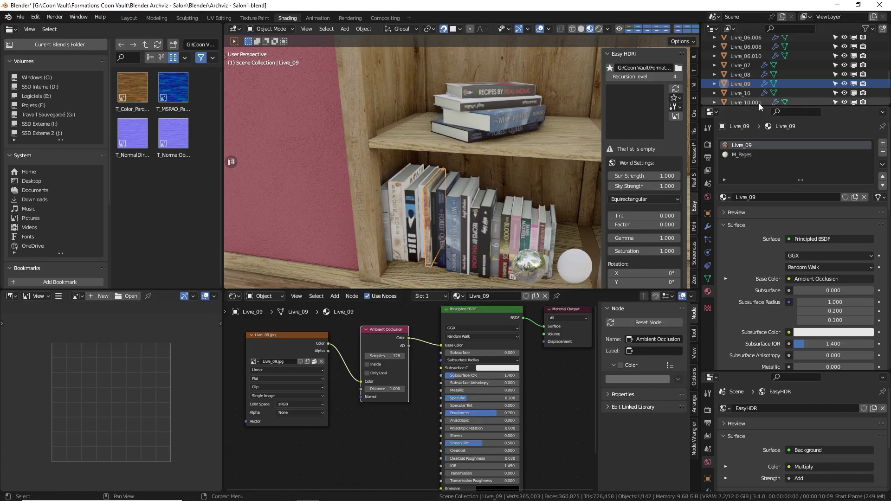
# Select Livre_10 and insert an Ambient Occlusion node with 128 samples between its image texture and the Base Color
pyautogui.click(741, 95)
pyautogui.moveTo(388, 310); pyautogui.dragTo(353, 321, button='middle')
pyautogui.moveTo(352, 321); pyautogui.dragTo(254, 337)
pyautogui.click(416, 333)
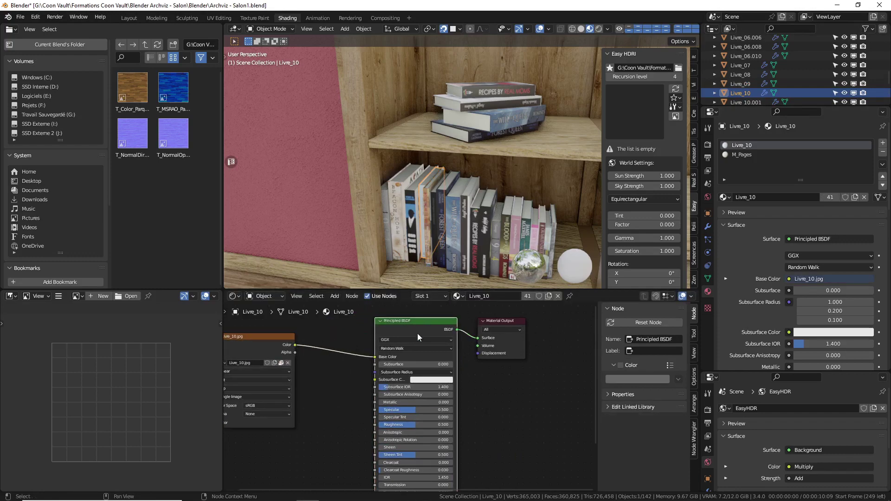
pyautogui.hotkey('shift', 'a')
pyautogui.moveTo(331, 346)
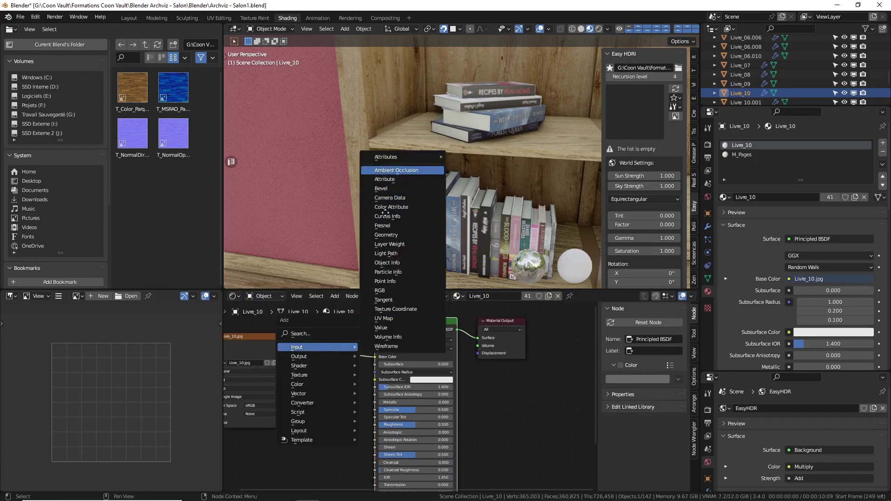
pyautogui.click(398, 170)
pyautogui.click(322, 357)
pyautogui.moveTo(325, 361); pyautogui.dragTo(372, 363)
# Set the Livre_10 material's Specular to 0.3 and Roughness to 0.7
pyautogui.click(417, 409)
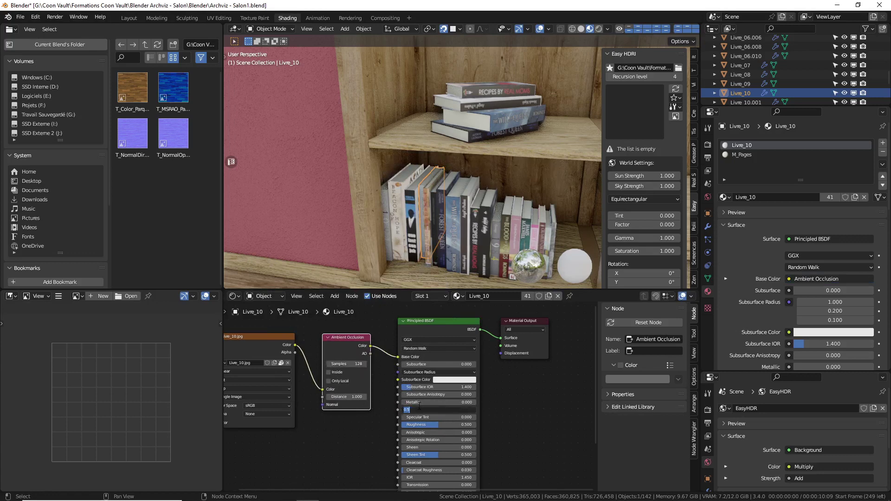
pyautogui.write('0.3')
pyautogui.press('Return')
pyautogui.click(425, 430)
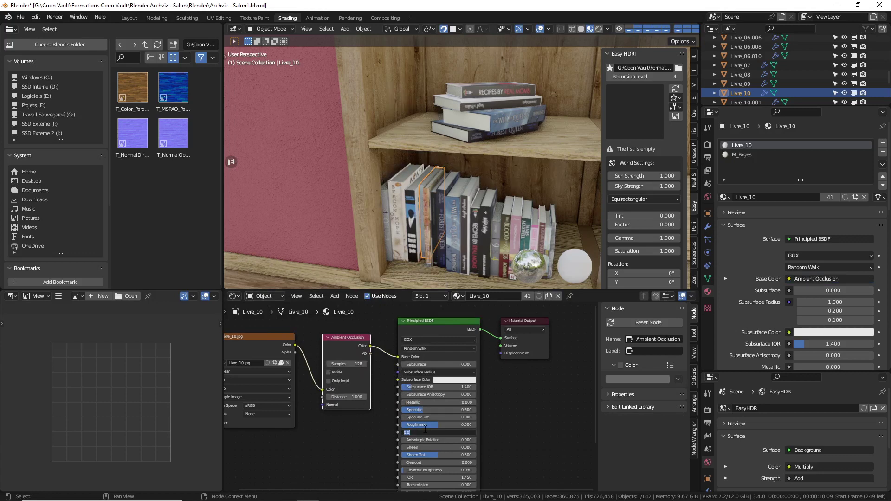
pyautogui.write('.')
pyautogui.click(430, 425)
pyautogui.click(429, 426)
pyautogui.write('.7')
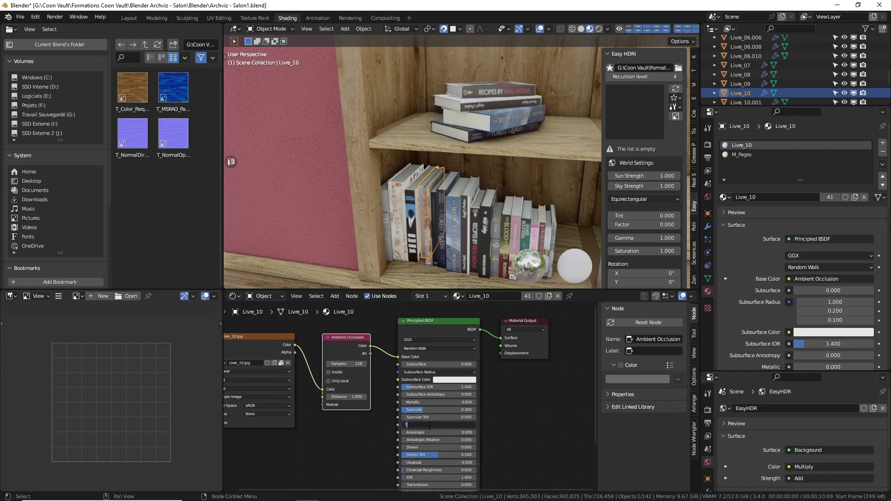
pyautogui.press('Return')
# Select Livre_11 and insert an Ambient Occlusion node with 128 samples between its image texture and the Base Color
pyautogui.scroll(-2, 766, 92)
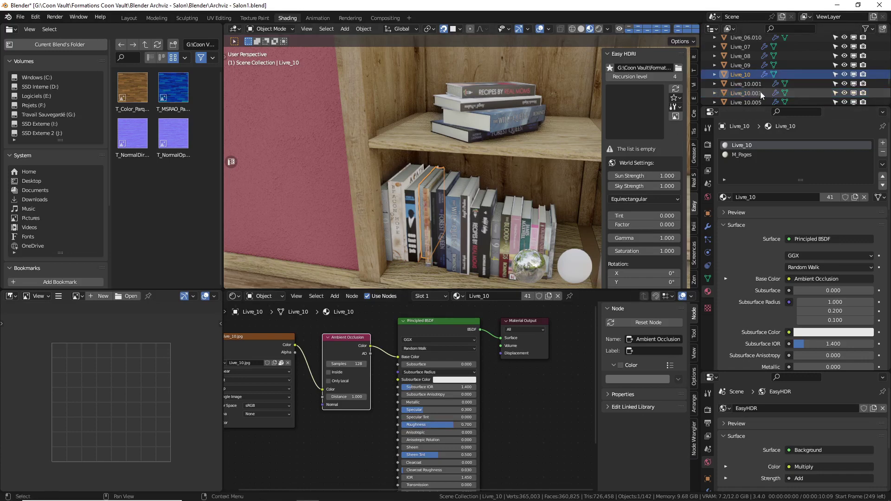
pyautogui.scroll(-10, 760, 91)
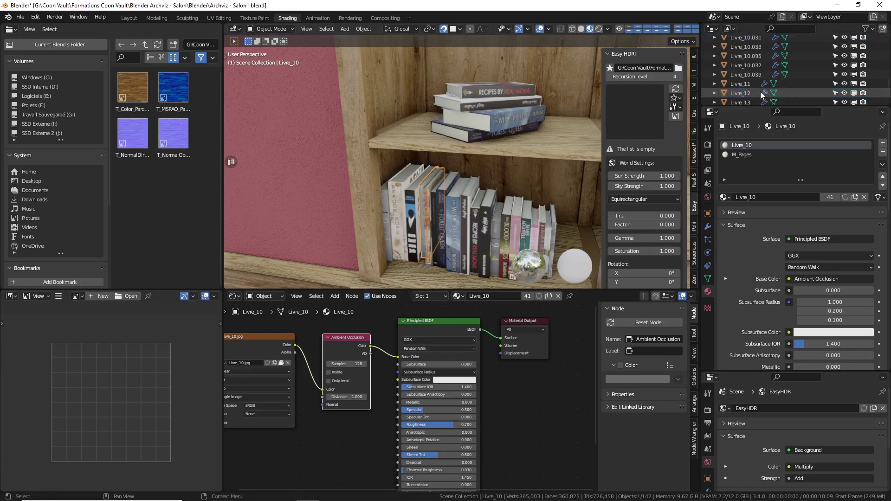
pyautogui.click(746, 84)
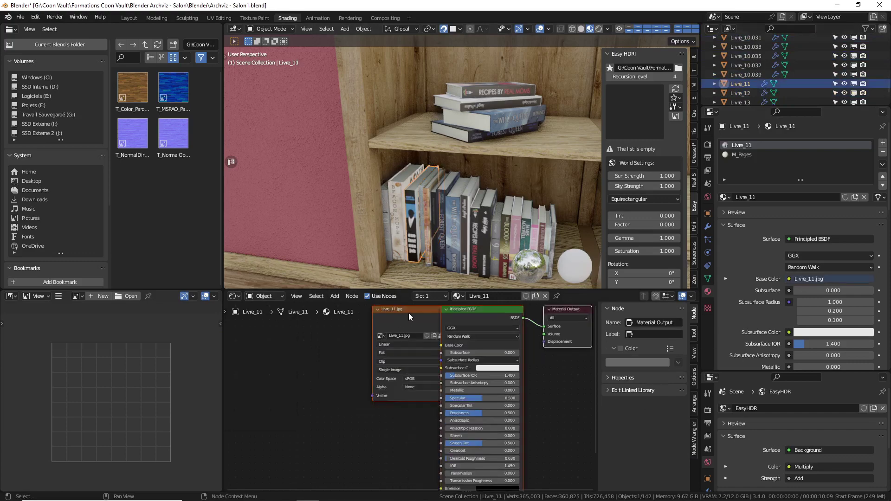
pyautogui.moveTo(409, 312); pyautogui.dragTo(271, 337)
pyautogui.hotkey('shift', 'a')
pyautogui.moveTo(320, 352)
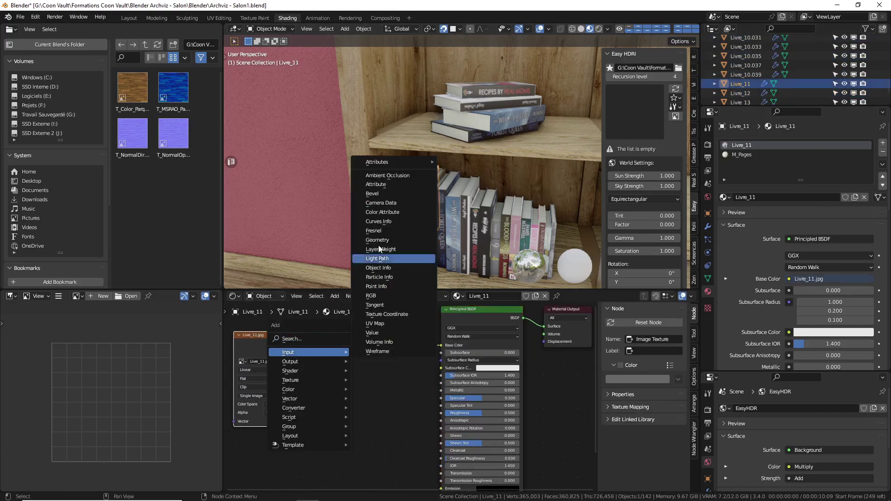
pyautogui.click(408, 333)
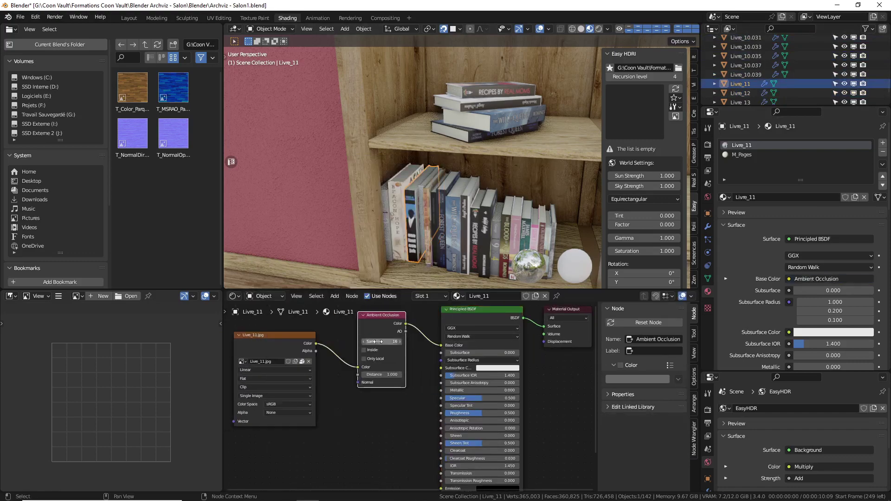
# Set the Livre_11 material's Specular to 0.3 and Roughness to 0.7
pyautogui.keyDown('shift'); pyautogui.moveTo(533, 83); pyautogui.dragTo(459, 169, button='middle'); pyautogui.keyUp('shift')
pyautogui.scroll(6, 393, 194)
pyautogui.scroll(-2, 461, 151)
pyautogui.scroll(-7, 418, 164)
pyautogui.scroll(3, 458, 168)
pyautogui.scroll(2, 444, 269)
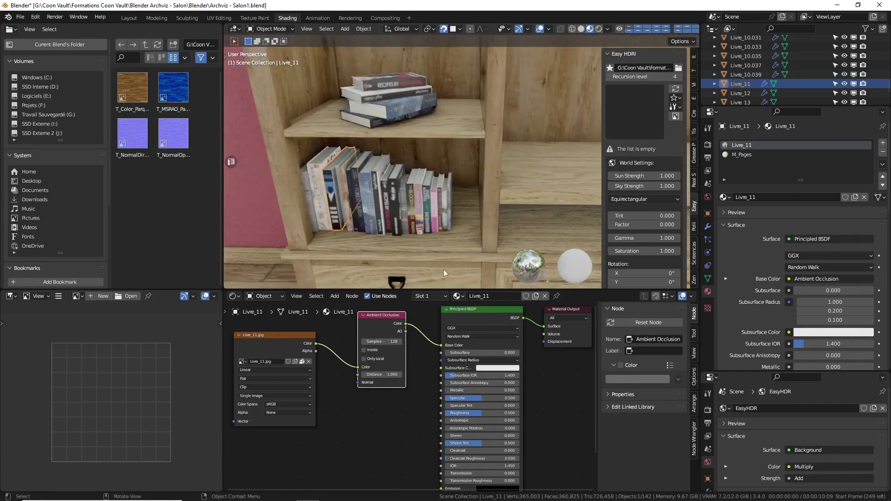
pyautogui.click(457, 398)
pyautogui.write('.3')
pyautogui.press('Return')
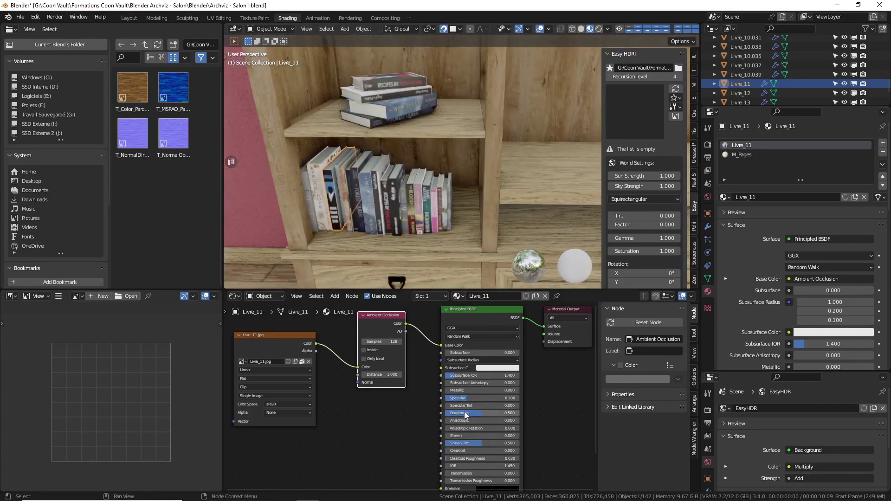
pyautogui.click(464, 412)
pyautogui.press('BackSpace')
pyautogui.write('.7')
pyautogui.press('Return')
# Select Livre_12 and insert an Ambient Occlusion node with 128 samples between its image texture and the Base Color
pyautogui.click(740, 93)
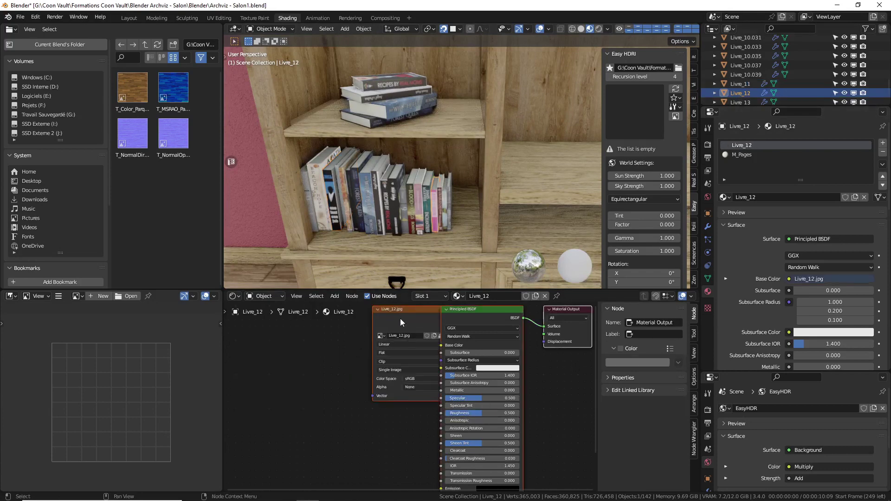
pyautogui.moveTo(400, 319); pyautogui.dragTo(258, 320)
pyautogui.hotkey('shift', 'a')
pyautogui.moveTo(279, 335)
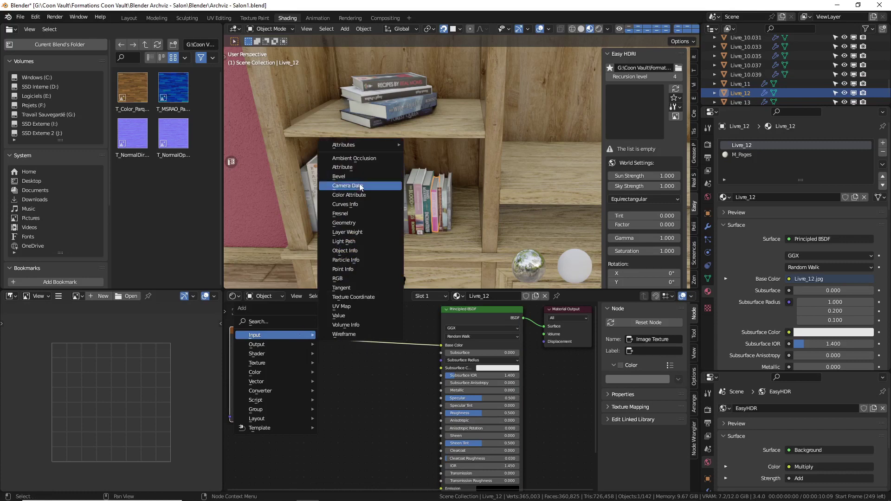
pyautogui.click(354, 158)
pyautogui.click(377, 350)
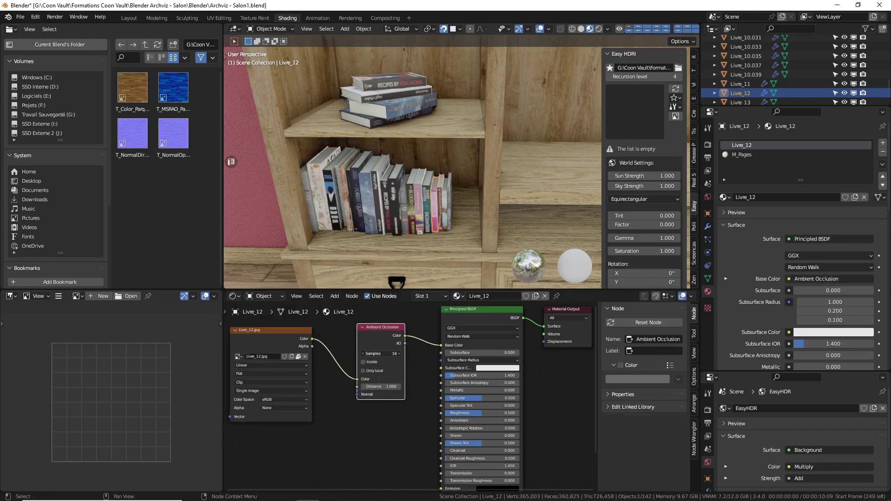
pyautogui.click(385, 354)
pyautogui.write('128')
pyautogui.press('Return')
# Set the Livre_12 material's Specular to 0.3 and Roughness to 0.7
pyautogui.click(459, 397)
pyautogui.press('BackSpace')
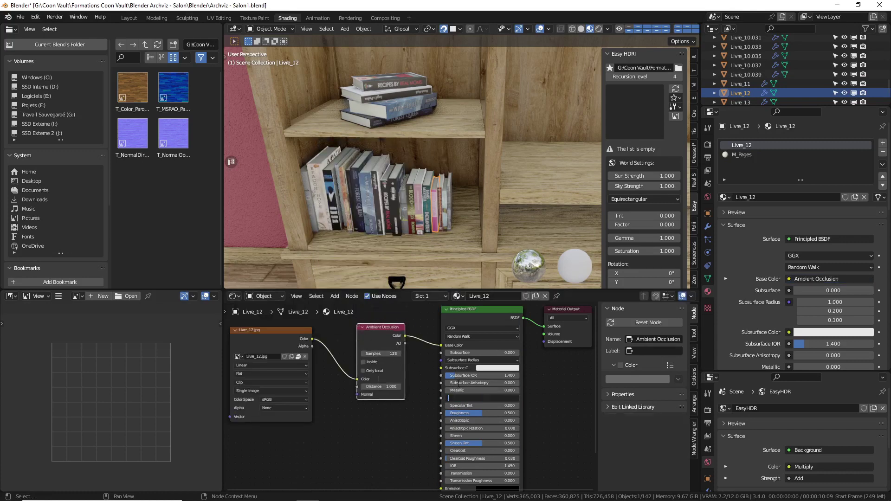
pyautogui.write('0.3')
pyautogui.press('Return')
pyautogui.click(479, 413)
pyautogui.press('BackSpace')
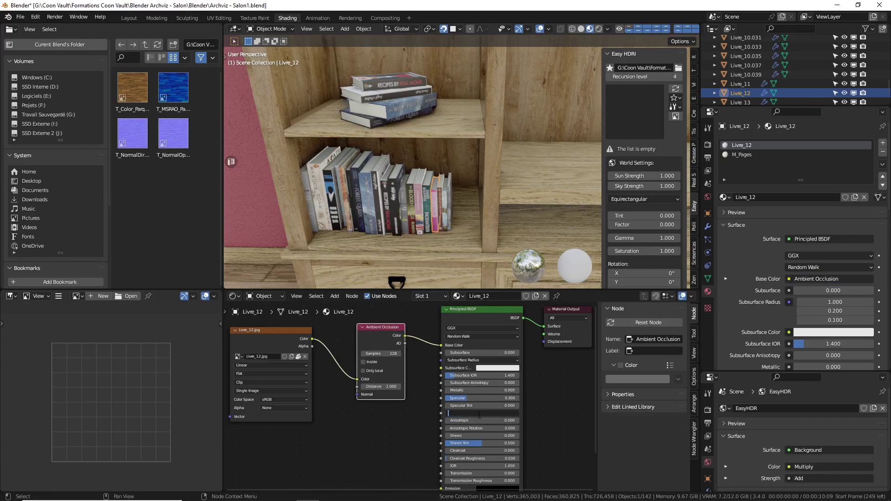
pyautogui.write('0.7')
pyautogui.press('Return')
# Select Livre_13 and insert an Ambient Occlusion node with 128 samples between its image texture and the Base Color
pyautogui.scroll(-2, 754, 90)
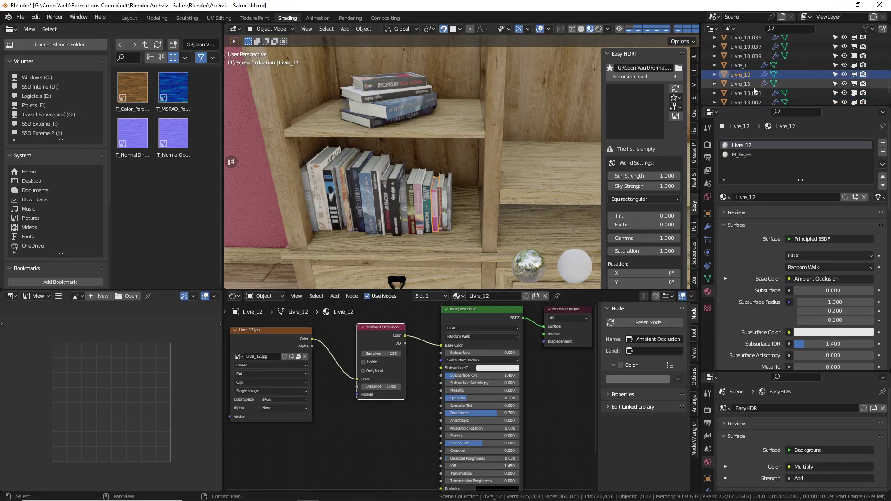
pyautogui.click(754, 84)
pyautogui.click(405, 311)
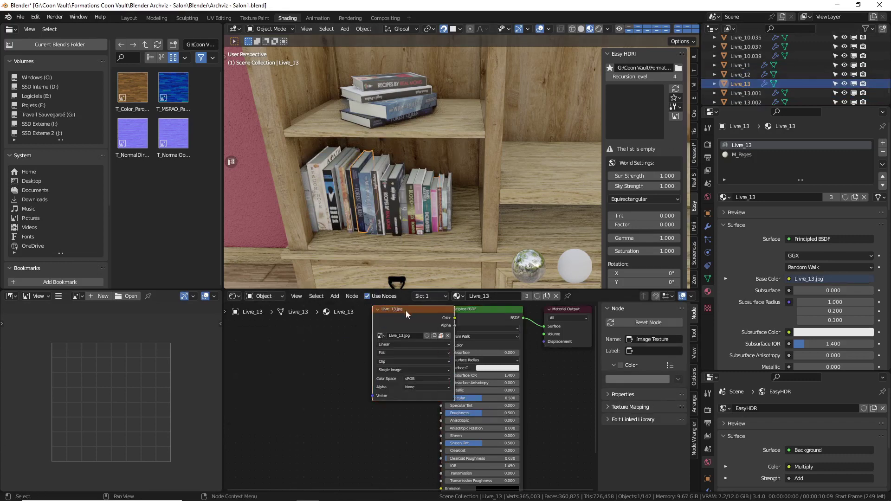
pyautogui.moveTo(406, 310); pyautogui.dragTo(281, 338)
pyautogui.hotkey('shift', 'a')
pyautogui.moveTo(320, 349)
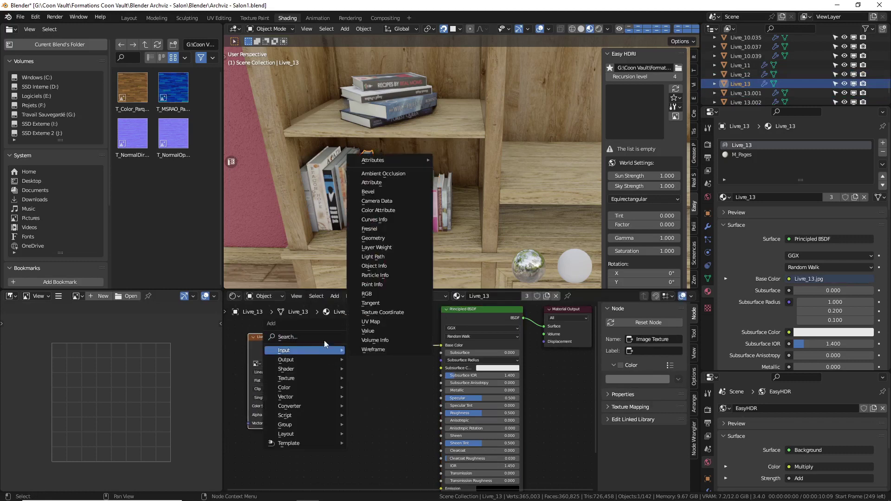
pyautogui.click(388, 176)
pyautogui.click(390, 331)
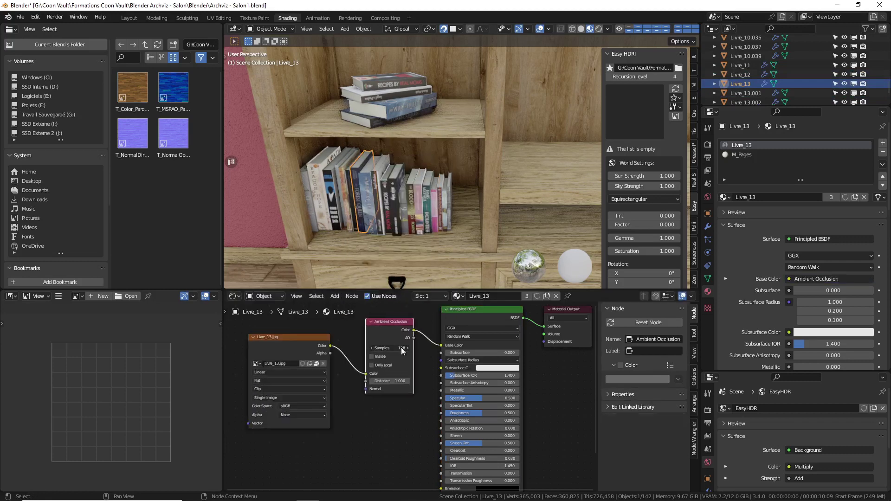
# Set the Livre_13 material's Specular to 0.3 and Roughness to 0.7
pyautogui.click(474, 397)
pyautogui.write('.3')
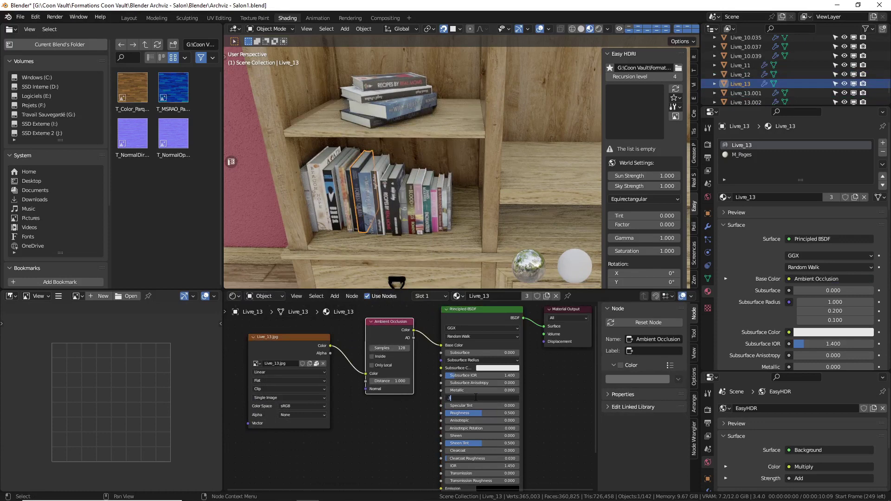
pyautogui.press('Return')
pyautogui.click(477, 413)
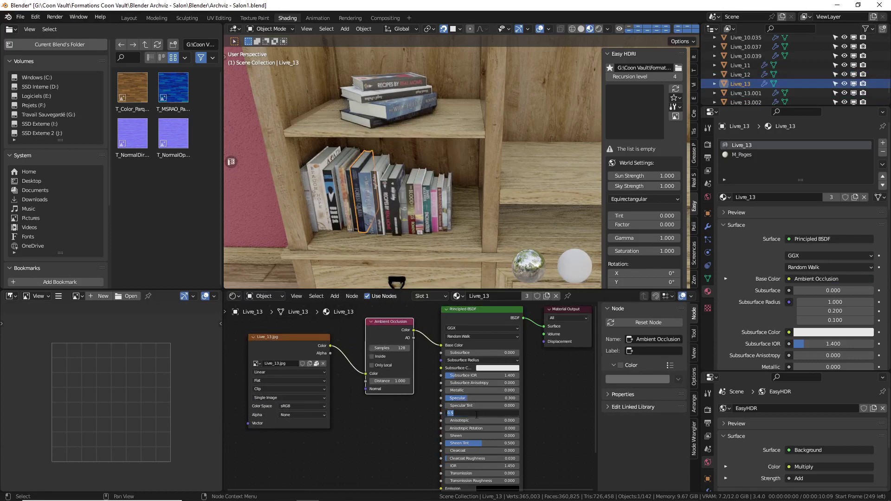
pyautogui.write('.7')
pyautogui.press('Return')
# Select Livre_16 and move its image texture node away from the Principled BSDF to make room between them
pyautogui.scroll(-3, 744, 71)
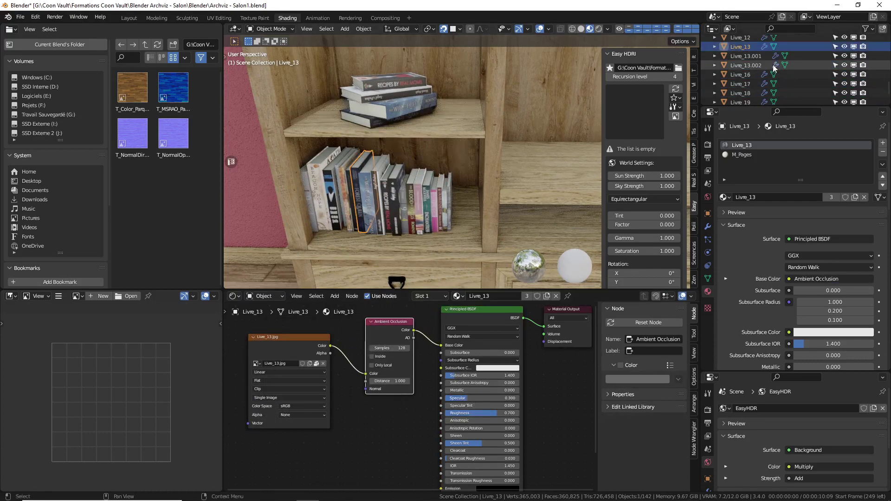
pyautogui.click(742, 75)
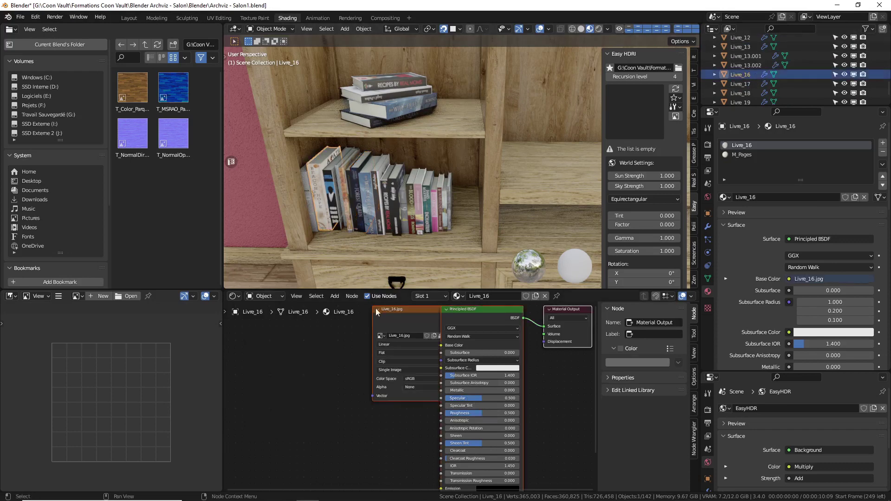
pyautogui.press('h')
pyautogui.moveTo(416, 315); pyautogui.dragTo(257, 341)
pyautogui.press('h')
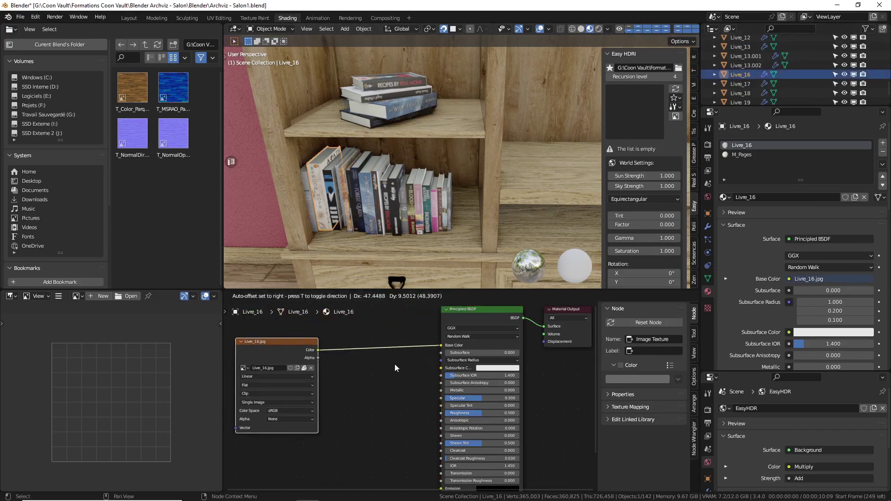
# Isolate the Livre_16 book and test its cover with Specular at 0 and 1, and with Roughness at 0
pyautogui.moveTo(475, 397); pyautogui.dragTo(445, 398)
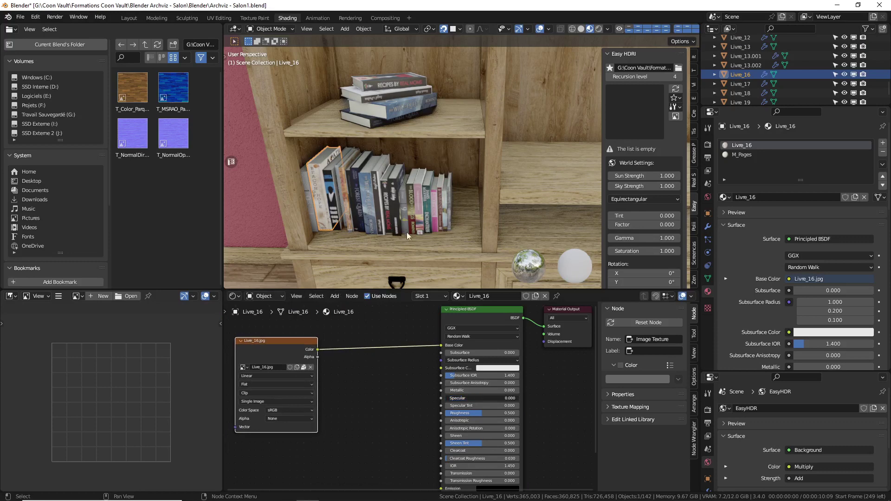
pyautogui.press('KP_Divide')
pyautogui.moveTo(402, 225); pyautogui.dragTo(475, 157, button='middle')
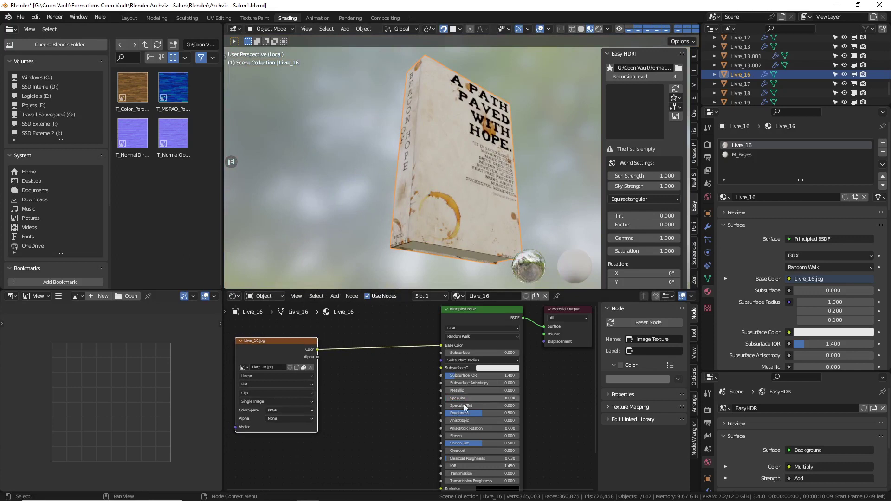
pyautogui.moveTo(478, 412); pyautogui.dragTo(518, 398)
pyautogui.moveTo(472, 414); pyautogui.dragTo(444, 413)
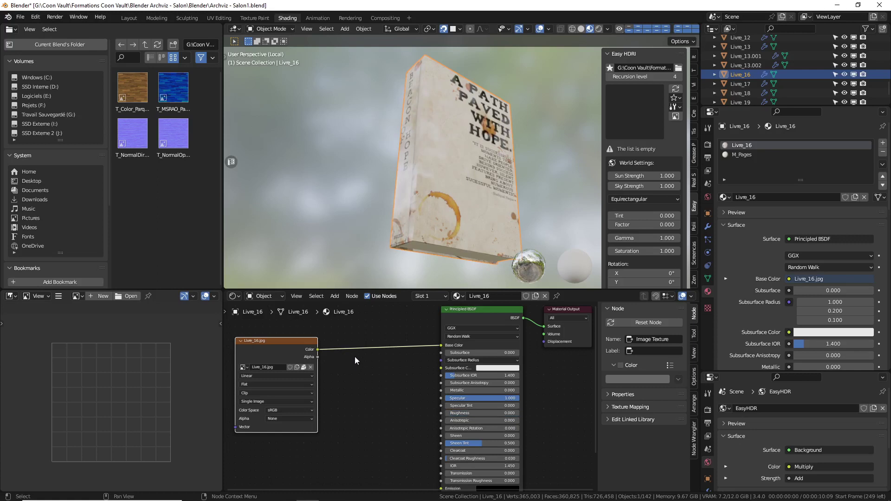
# Insert an Ambient Occlusion node with 128 samples between the Livre_16 image texture and the Base Color
pyautogui.hotkey('shift', 'a')
pyautogui.moveTo(358, 364)
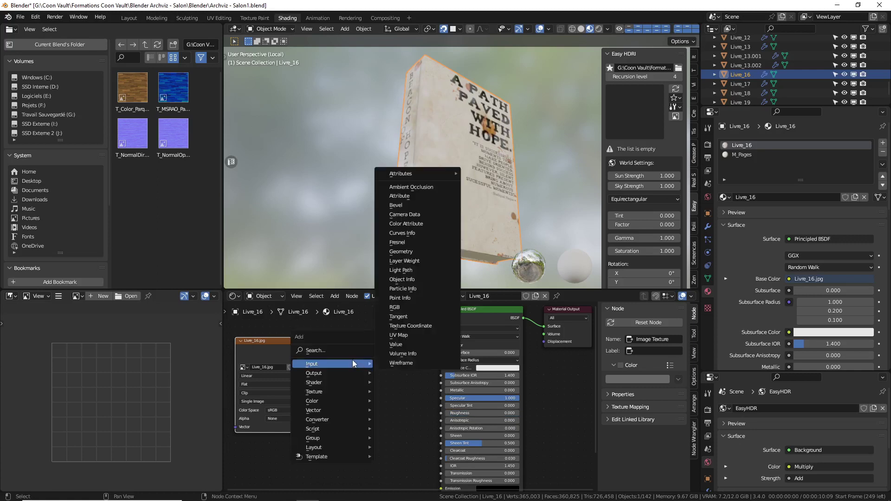
pyautogui.click(400, 187)
pyautogui.click(381, 346)
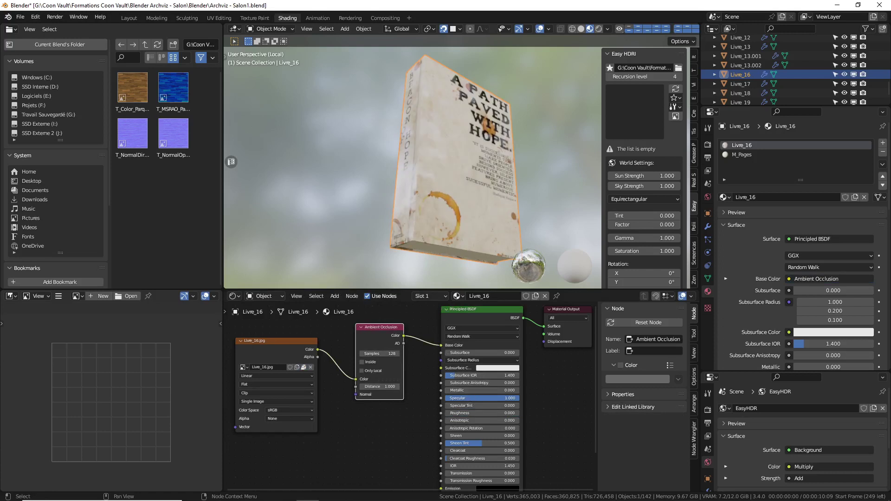
# Set the Livre_16 material's Specular to 0.3 and Roughness to 0.7, and return to the full bookcase view
pyautogui.click(469, 397)
pyautogui.press('BackSpace')
pyautogui.write('.3')
pyautogui.press('Return')
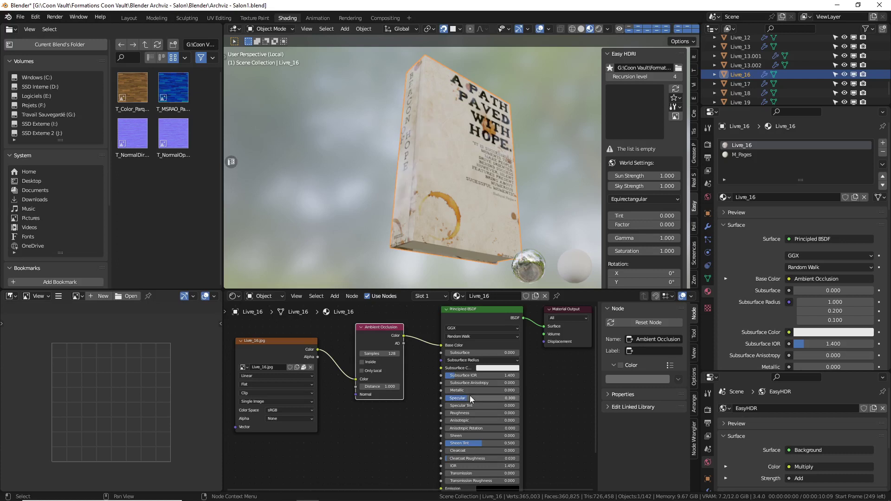
pyautogui.click(477, 413)
pyautogui.write('.7')
pyautogui.press('Return')
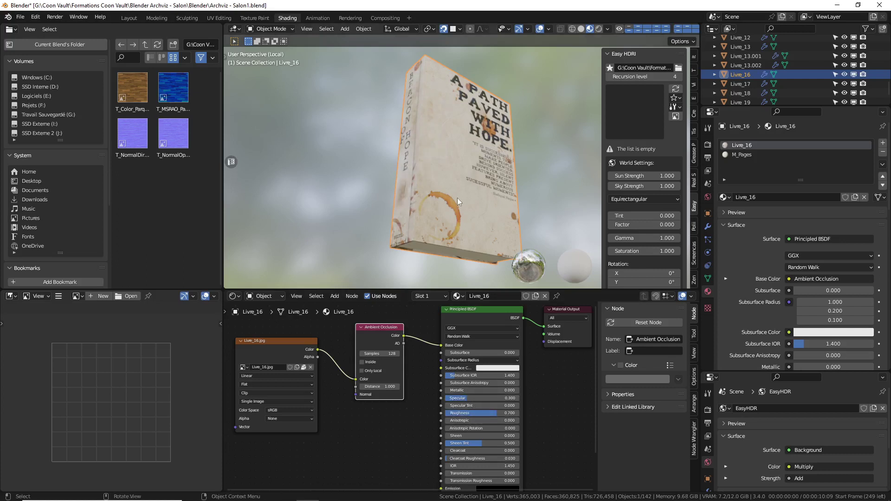
pyautogui.press('KP_Divide')
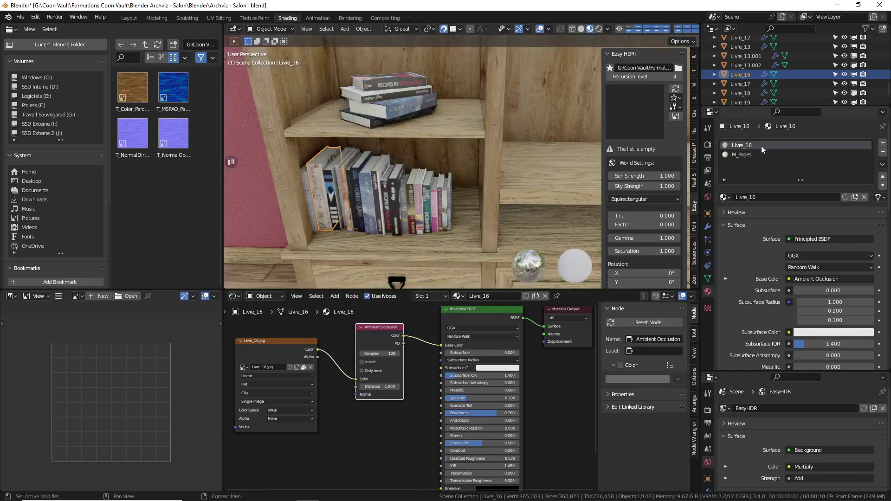
# Select Livre_17 and insert an Ambient Occlusion node with 128 samples between its image texture and the Base Color
pyautogui.click(745, 84)
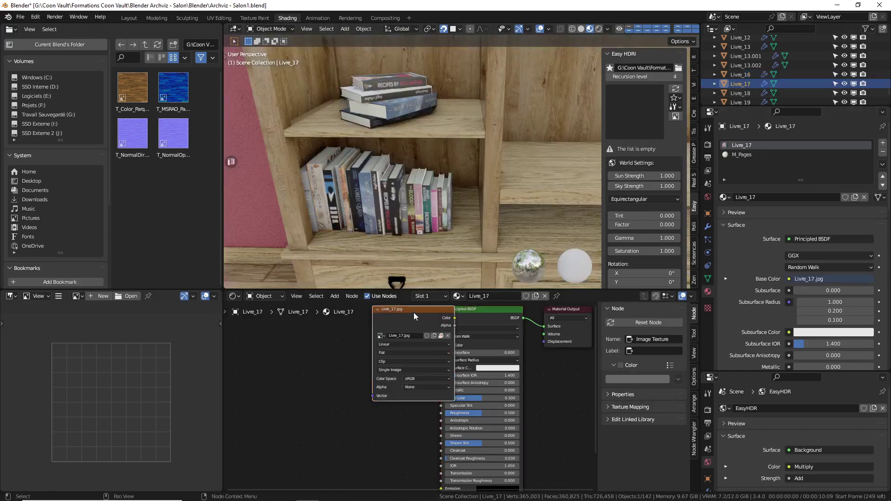
pyautogui.moveTo(413, 312); pyautogui.dragTo(299, 332)
pyautogui.hotkey('shift', 'a')
pyautogui.moveTo(300, 330)
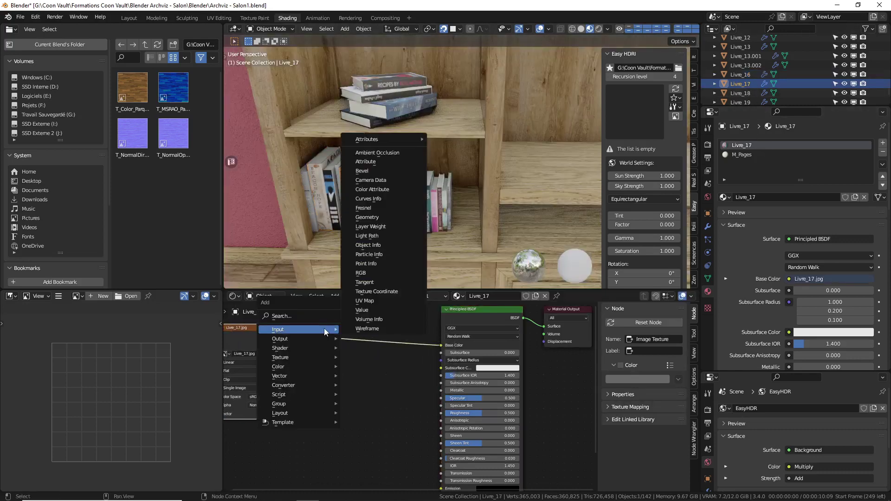
pyautogui.click(377, 153)
pyautogui.click(351, 324)
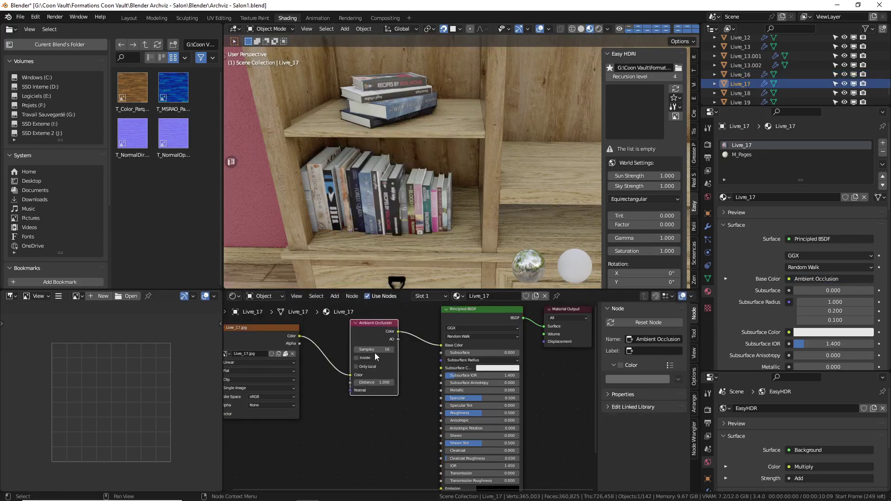
pyautogui.moveTo(375, 353); pyautogui.dragTo(389, 347)
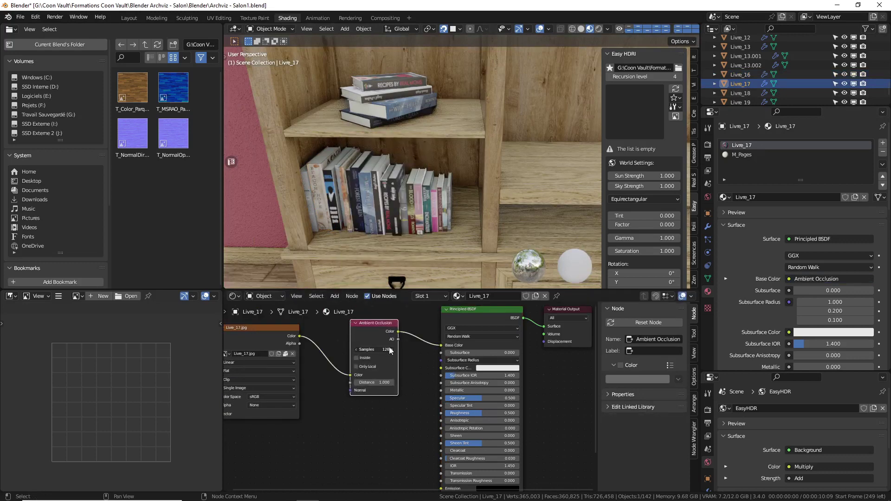
# Set the Livre_17 material's Specular to 0.3 and Roughness to 0.7
pyautogui.click(481, 400)
pyautogui.press('BackSpace')
pyautogui.write('.3')
pyautogui.press('Return')
pyautogui.click(483, 413)
pyautogui.press('BackSpace')
pyautogui.write('.7')
pyautogui.press('Return')
# Select Livre_18 and insert an Ambient Occlusion node with 128 samples between its image texture and the Base Color
pyautogui.click(753, 94)
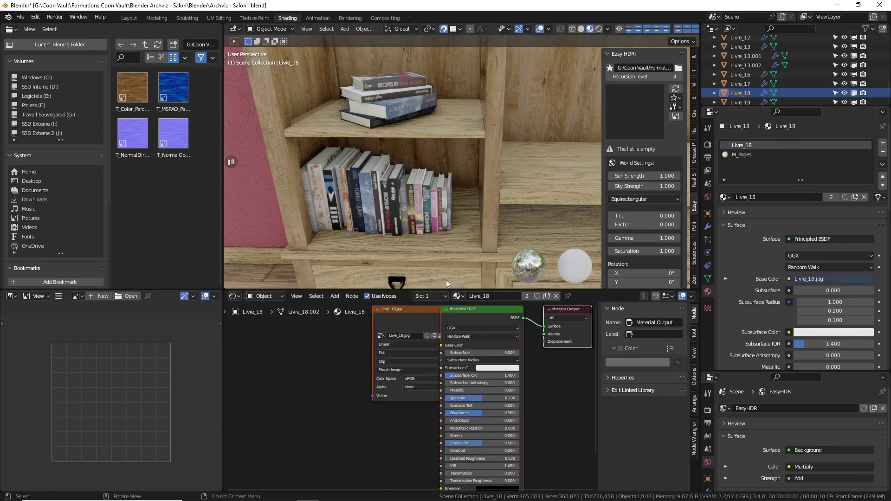
pyautogui.moveTo(414, 314); pyautogui.dragTo(316, 325)
pyautogui.hotkey('shift', 'a')
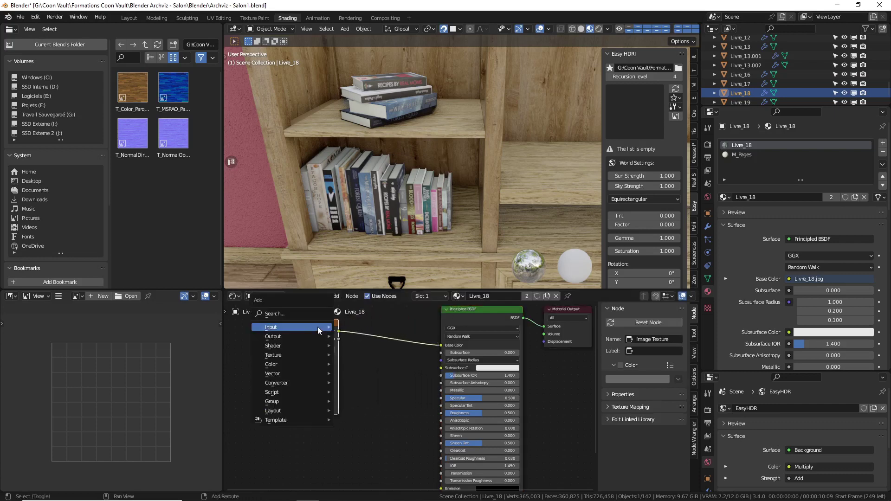
pyautogui.moveTo(315, 326)
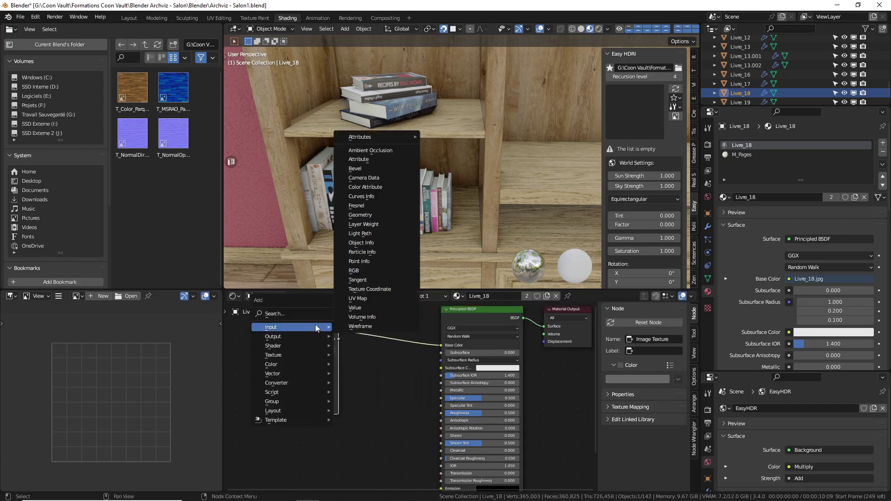
pyautogui.click(371, 151)
pyautogui.click(387, 342)
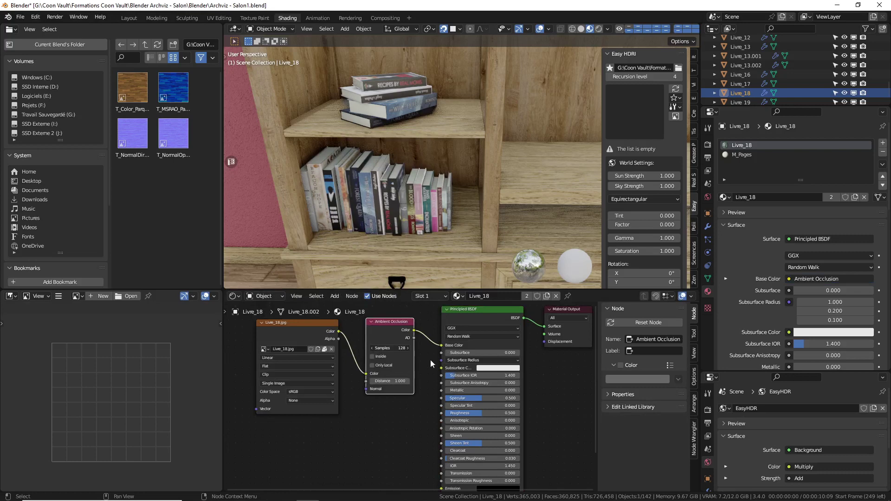
# Set the Livre_18 material's Specular to 0.3 and Roughness to 0.7
pyautogui.click(473, 397)
pyautogui.press('BackSpace')
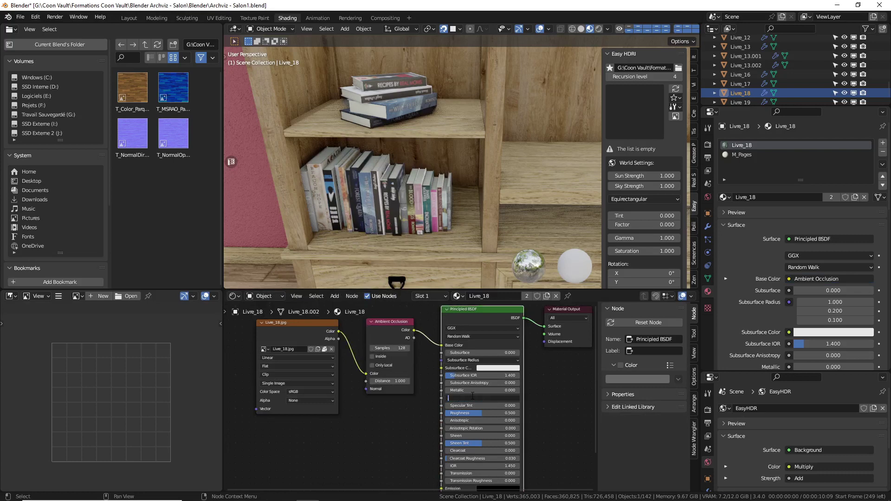
pyautogui.write('0.3')
pyautogui.press('Return')
pyautogui.doubleClick(491, 413)
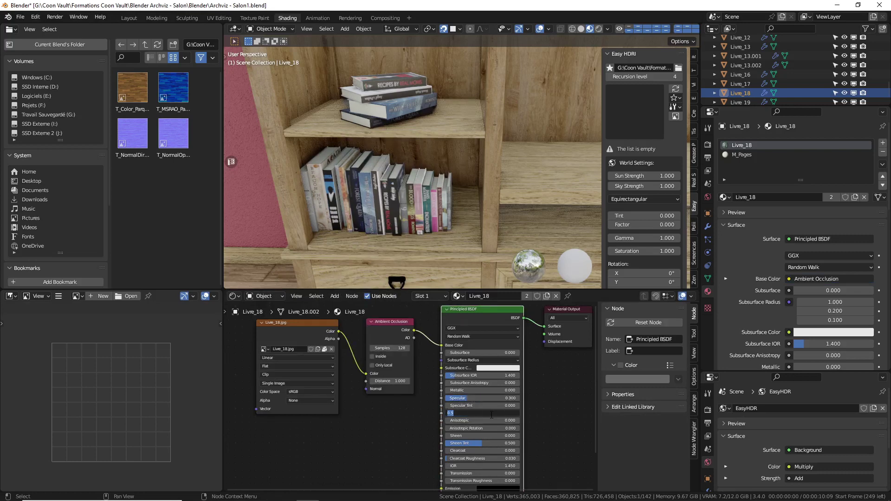
pyautogui.write('0.7')
pyautogui.press('Return')
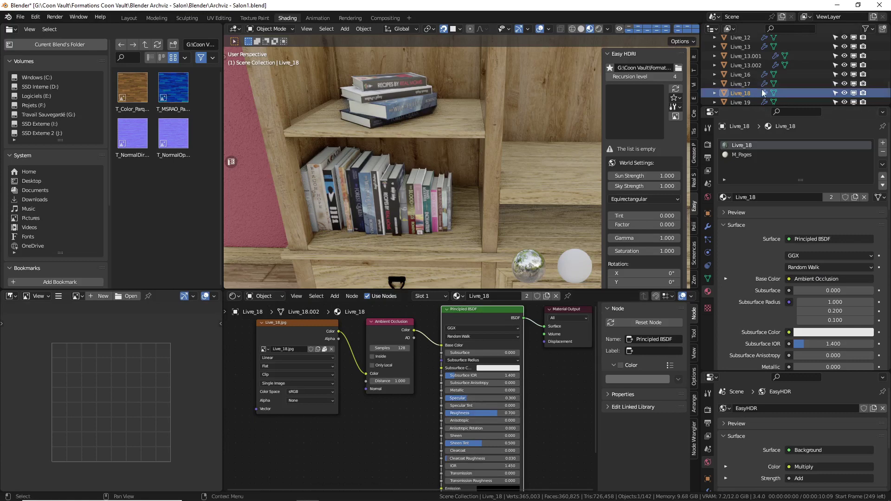
# Select Livre_19 and insert an Ambient Occlusion node with 128 samples between its image texture and the Base Color
pyautogui.scroll(-2, 747, 88)
pyautogui.click(745, 87)
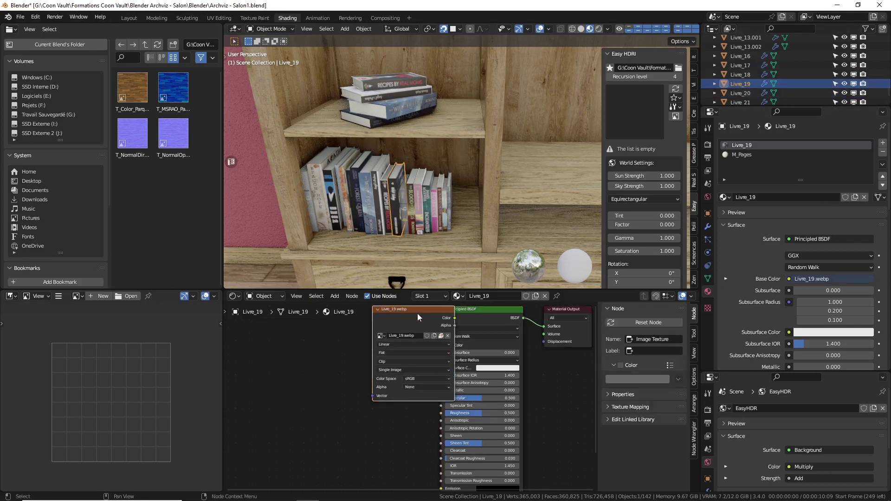
pyautogui.moveTo(417, 318); pyautogui.dragTo(302, 327)
pyautogui.hotkey('shift', 'a')
pyautogui.moveTo(297, 327)
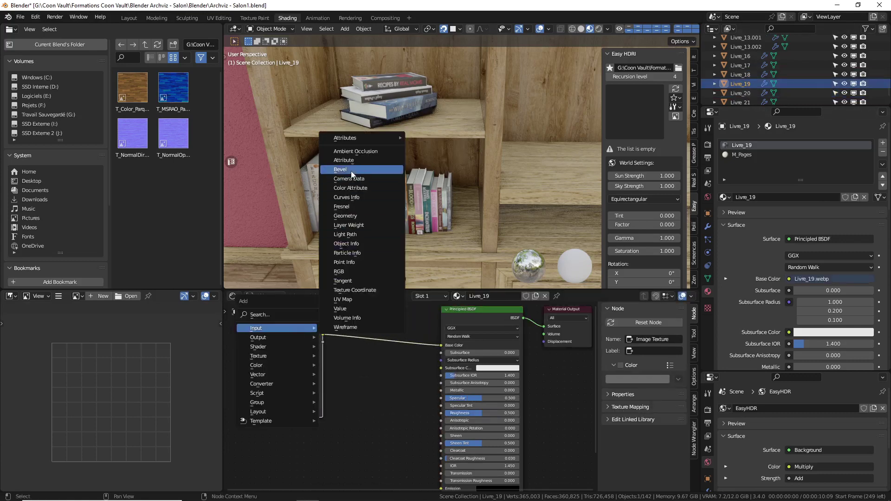
pyautogui.click(355, 152)
pyautogui.click(386, 354)
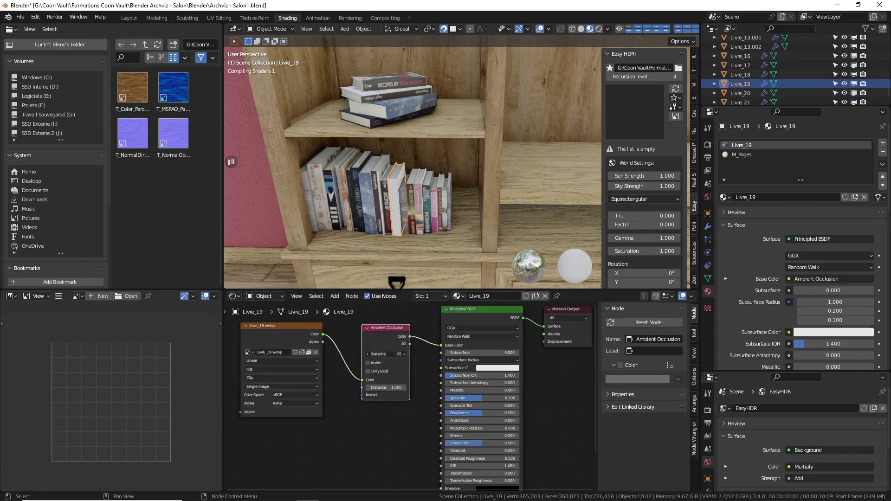
pyautogui.moveTo(386, 353); pyautogui.dragTo(423, 349)
# Set the Livre_19 material's Specular to 0.3 and Roughness to 0.7
pyautogui.click(462, 398)
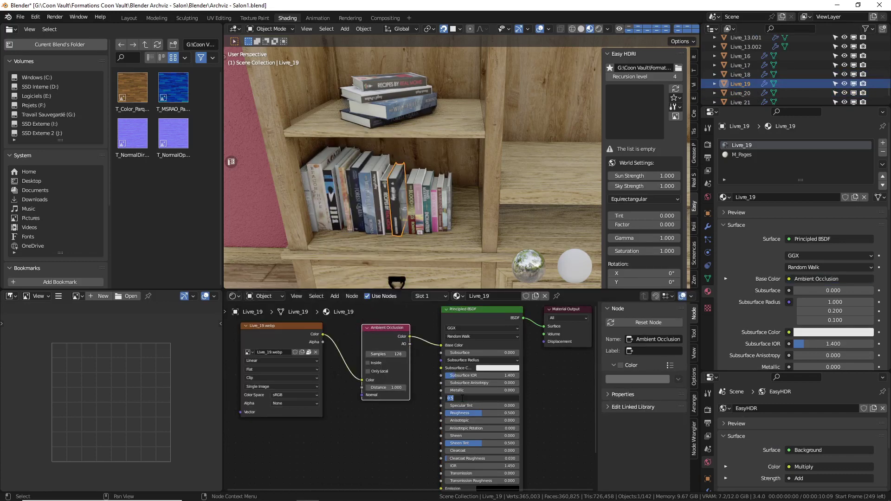
pyautogui.write('0.3')
pyautogui.press('Return')
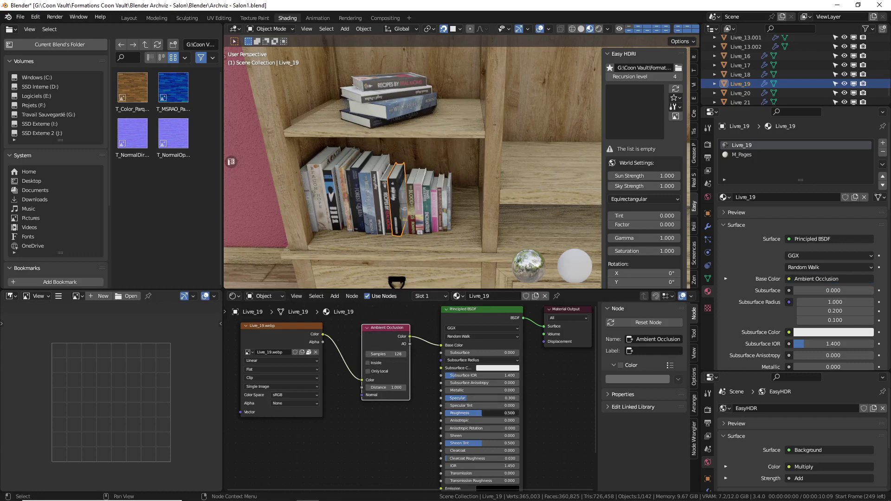
pyautogui.click(470, 414)
pyautogui.write('0.7')
pyautogui.press('Return')
# Select Livre_20 and insert an Ambient Occlusion node with 128 samples between its image texture and the Base Color
pyautogui.click(740, 93)
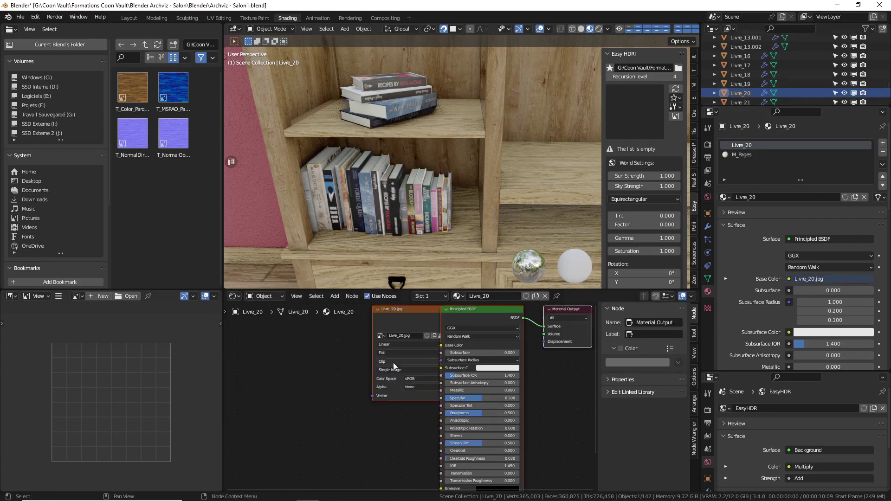
pyautogui.moveTo(411, 311); pyautogui.dragTo(305, 328)
pyautogui.hotkey('shift', 'a')
pyautogui.hotkey('shift', 'a')
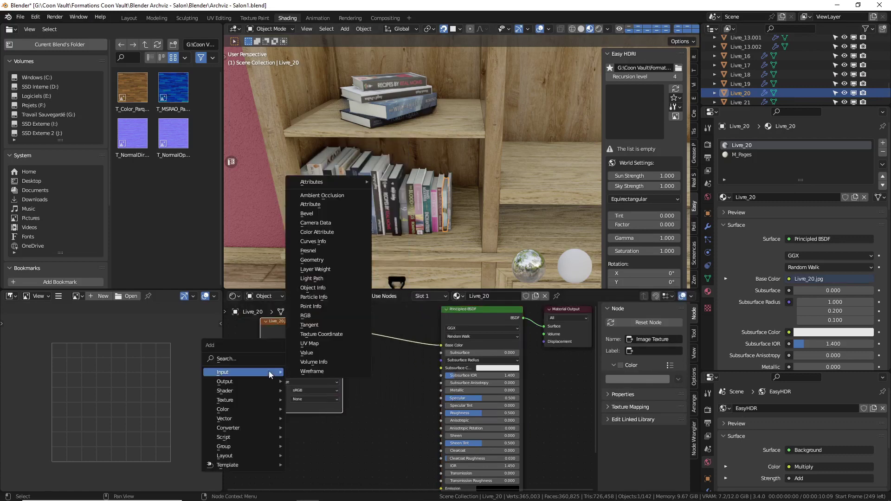
pyautogui.click(322, 196)
pyautogui.click(416, 362)
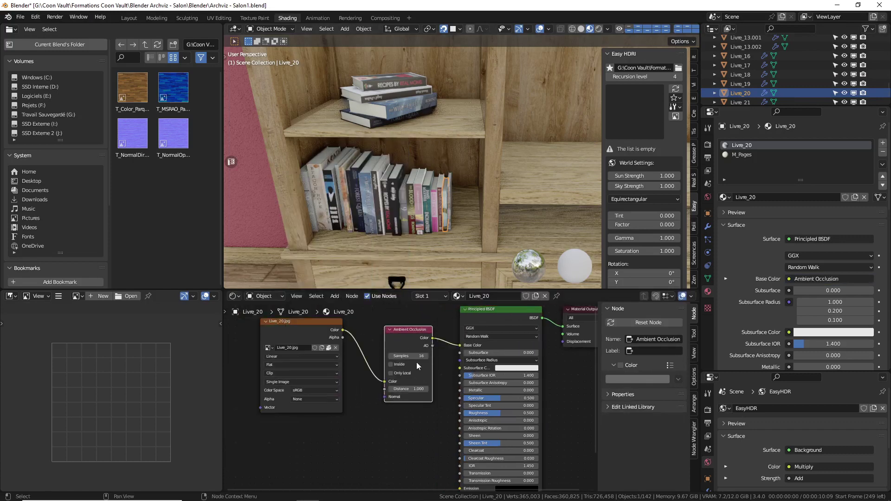
pyautogui.click(415, 356)
pyautogui.write('128')
pyautogui.press('Return')
# Set the Livre_20 material's Specular to 0.3 and Roughness to 0.7
pyautogui.click(488, 398)
pyautogui.write('0.3')
pyautogui.press('Return')
pyautogui.click(494, 412)
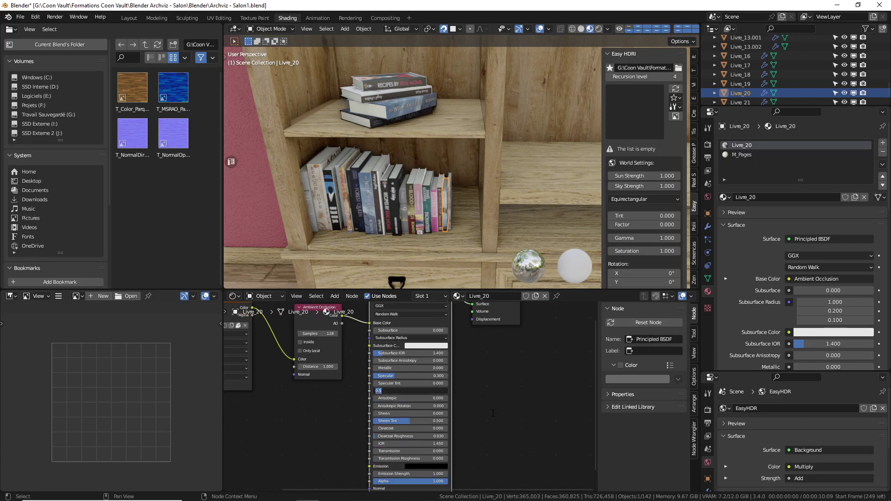
pyautogui.write('.7')
pyautogui.press('Return')
pyautogui.press('Home')
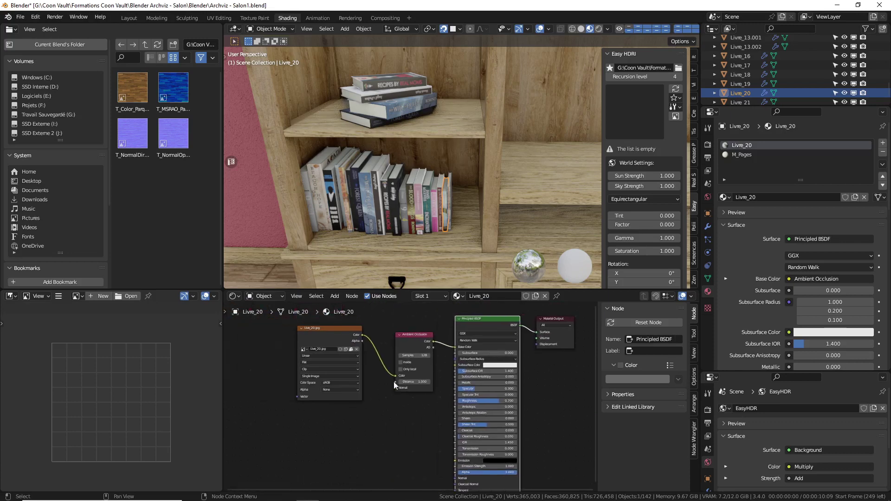
# Select Livre_21 and insert an Ambient Occlusion node with 128 samples between its image texture and the Base Color
pyautogui.scroll(-1, 788, 56)
pyautogui.click(743, 84)
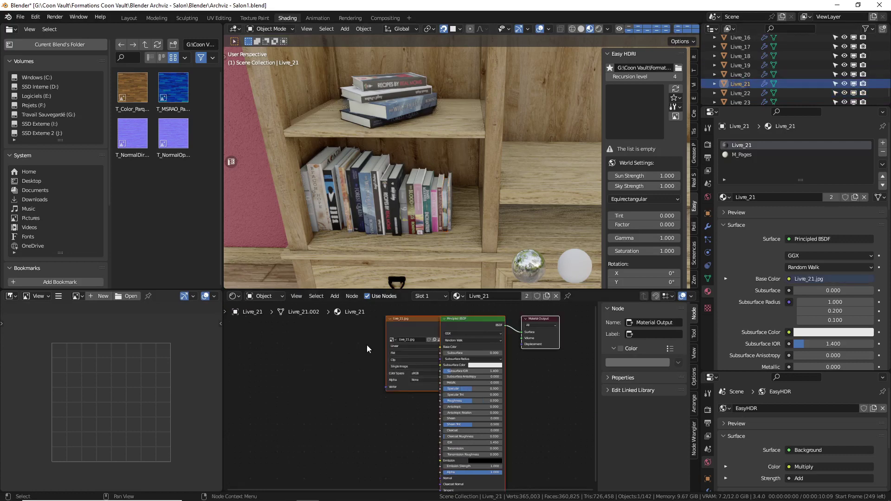
pyautogui.moveTo(415, 322); pyautogui.dragTo(302, 338)
pyautogui.hotkey('shift', 'a')
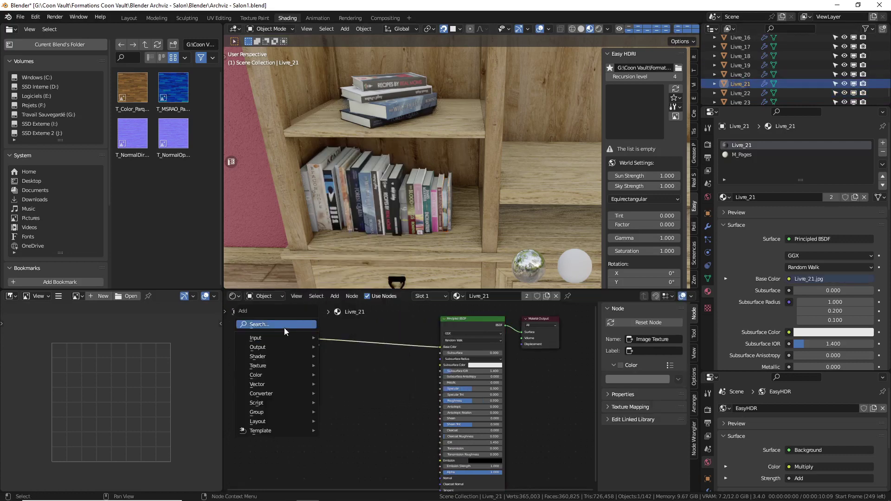
pyautogui.moveTo(282, 335)
pyautogui.click(355, 161)
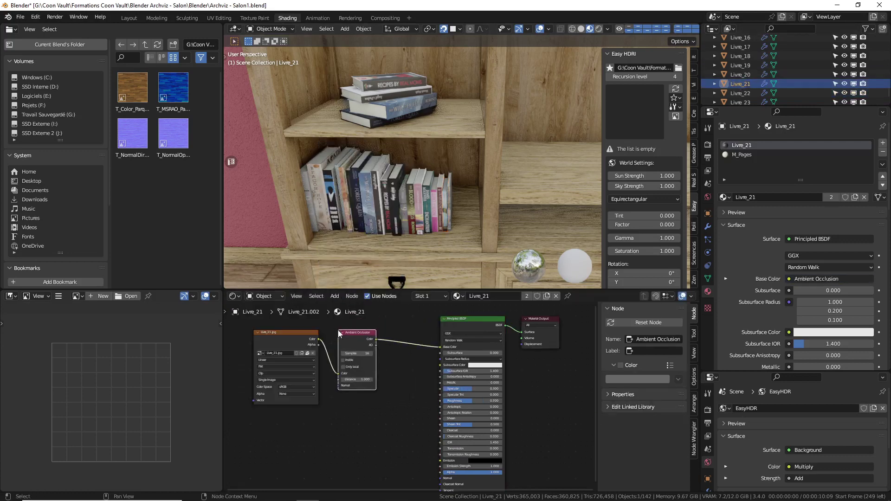
pyautogui.click(354, 353)
pyautogui.moveTo(354, 353); pyautogui.dragTo(376, 353)
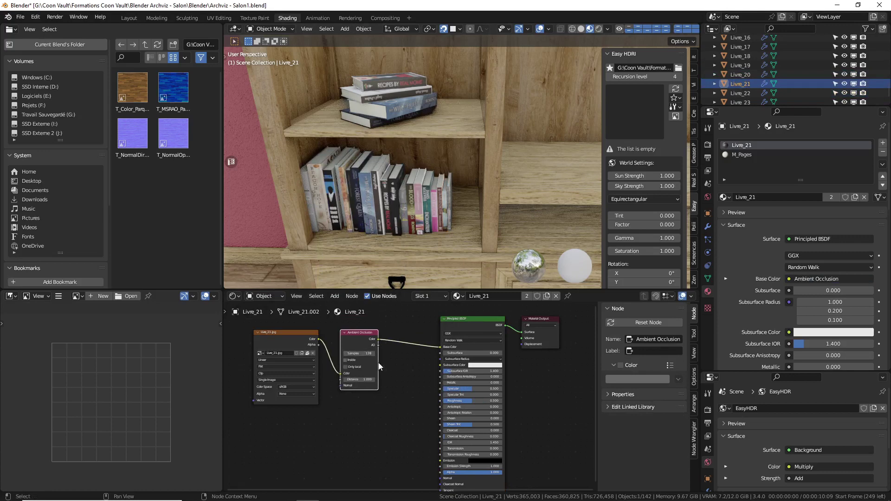
# Set the Livre_21 material's Specular to 0.3 and Roughness to 0.7
pyautogui.doubleClick(463, 388)
pyautogui.write('0.3')
pyautogui.press('Return')
pyautogui.doubleClick(464, 401)
pyautogui.press('BackSpace')
pyautogui.write('.7')
pyautogui.press('Return')
# Select Livre_22 and insert an Ambient Occlusion node with 128 samples between its image texture and the Base Color
pyautogui.click(740, 93)
pyautogui.moveTo(424, 321); pyautogui.dragTo(286, 327)
pyautogui.hotkey('shift', 'a')
pyautogui.moveTo(349, 351)
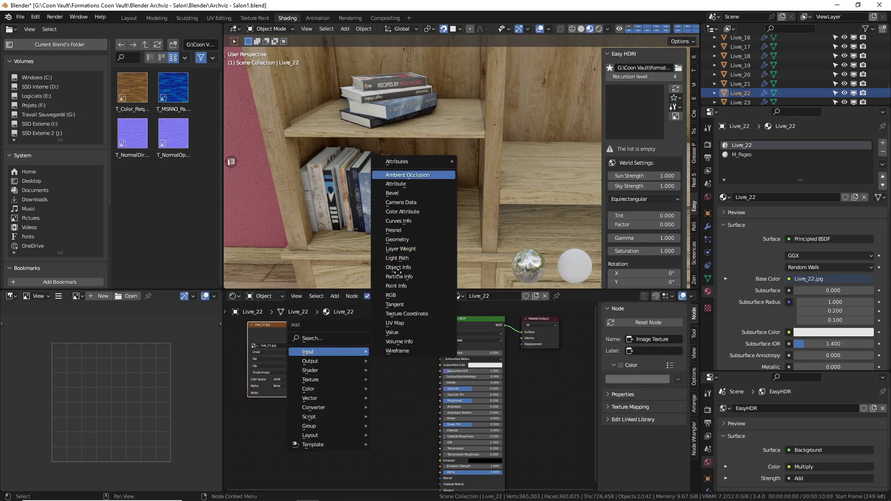
pyautogui.click(407, 175)
pyautogui.click(371, 345)
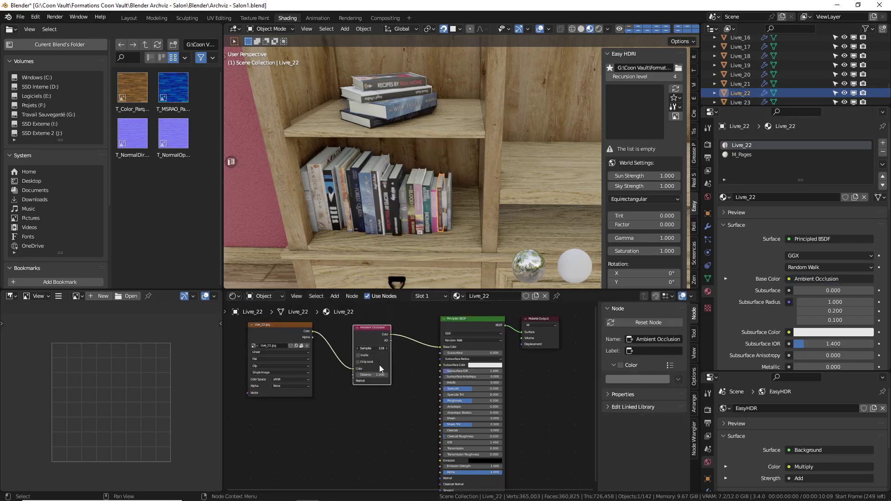
# Set the Livre_22 material's Specular to 0.3 and Roughness to 0.7
pyautogui.click(461, 387)
pyautogui.press('BackSpace')
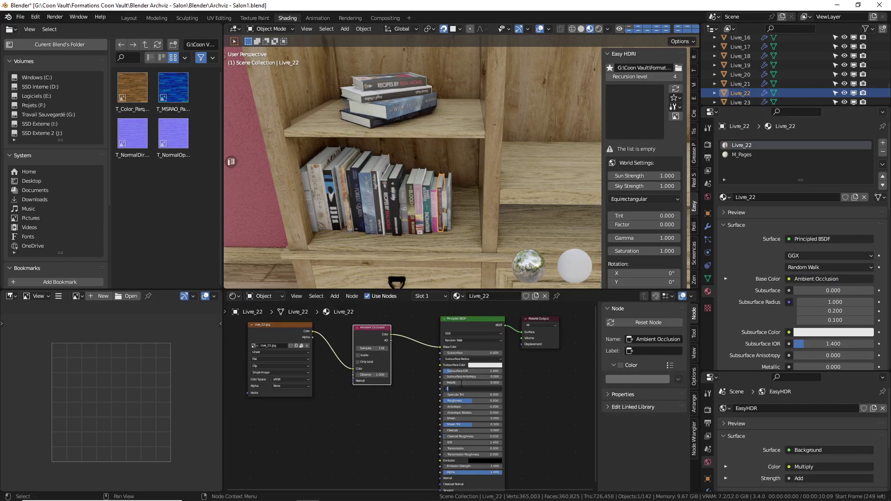
pyautogui.write('.3')
pyautogui.press('Return')
pyautogui.click(461, 401)
pyautogui.press('BackSpace')
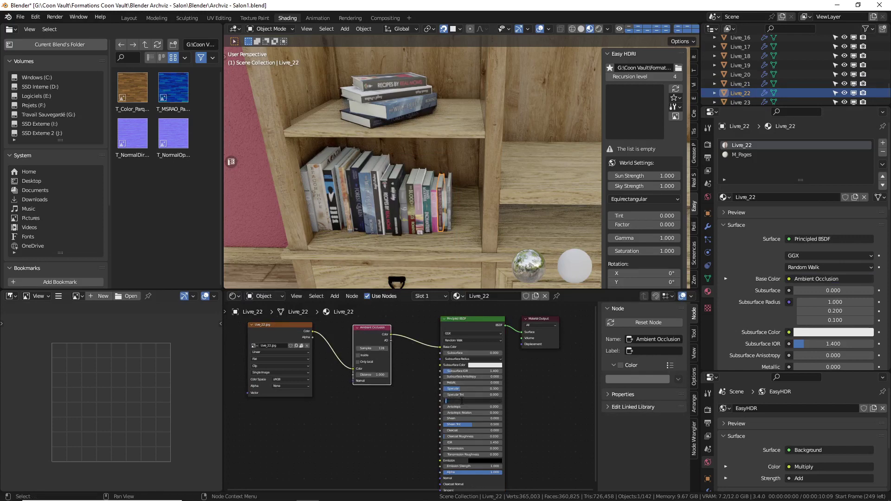
pyautogui.write('.7')
pyautogui.press('Return')
# Select Livre_23 and insert an Ambient Occlusion node with 128 samples between its image texture and the Base Color
pyautogui.scroll(-2, 743, 70)
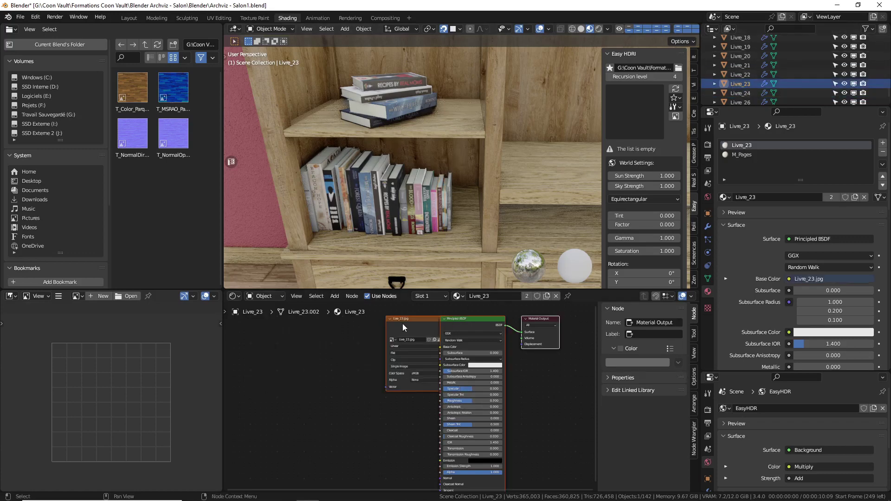
pyautogui.moveTo(404, 324); pyautogui.dragTo(249, 327)
pyautogui.hotkey('shift', 'a')
pyautogui.moveTo(277, 331)
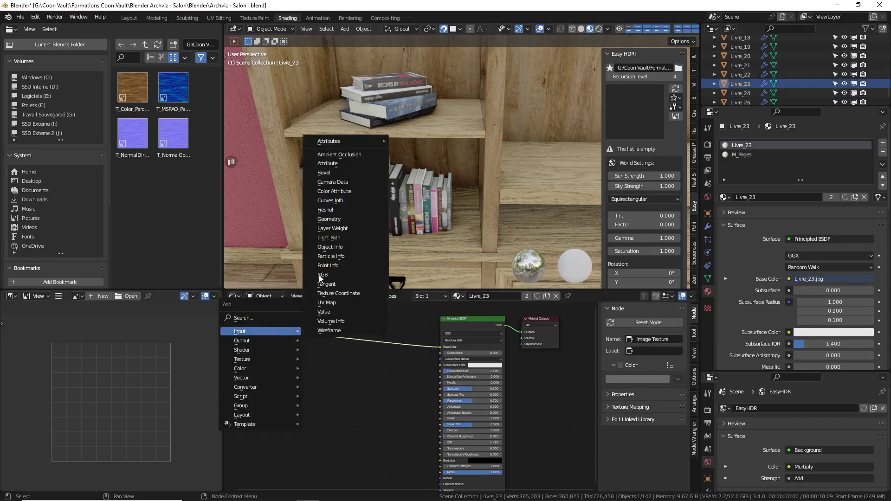
pyautogui.click(339, 155)
pyautogui.click(340, 328)
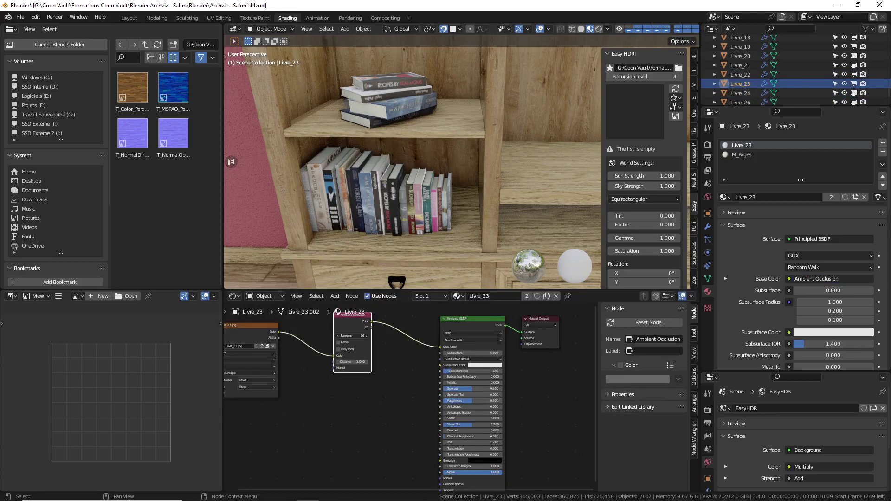
# Set the Livre_23 material's Specular to 0.3 and Roughness to 0.7
pyautogui.click(458, 389)
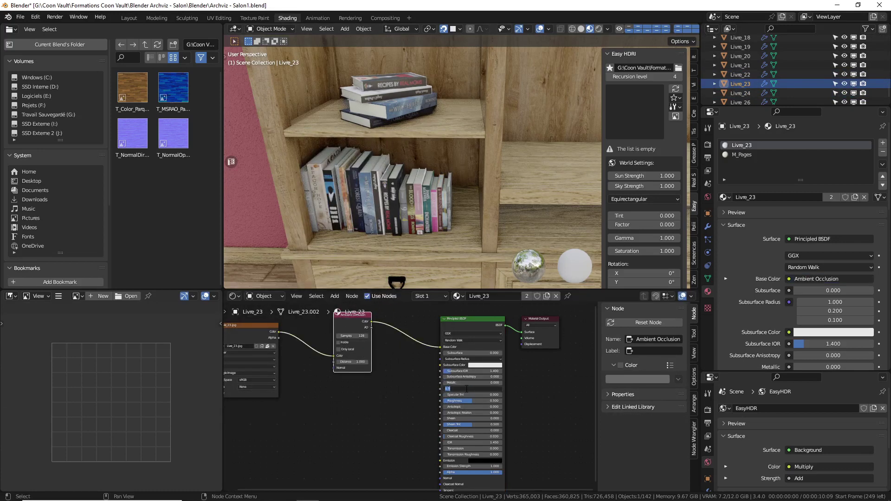
pyautogui.press('BackSpace')
pyautogui.write('3')
pyautogui.press('Return')
pyautogui.click(469, 400)
pyautogui.write('200')
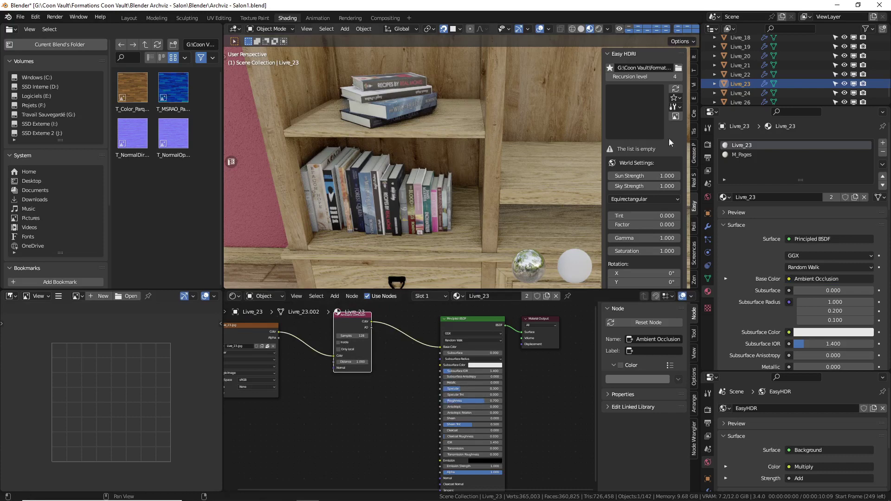
# Select Livre_24 and move its image texture node away from the Principled BSDF to make room for another node
pyautogui.click(740, 93)
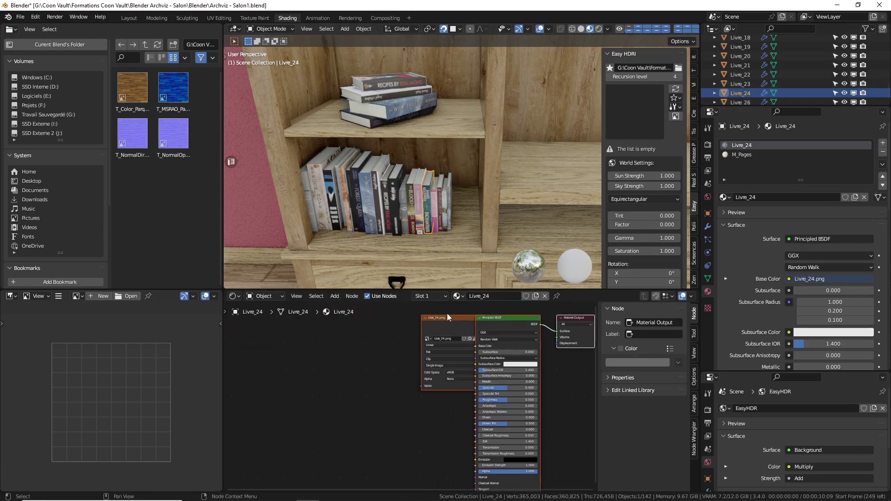
pyautogui.moveTo(450, 322); pyautogui.dragTo(319, 340)
pyautogui.hotkey('shift', 'a')
pyautogui.moveTo(380, 335)
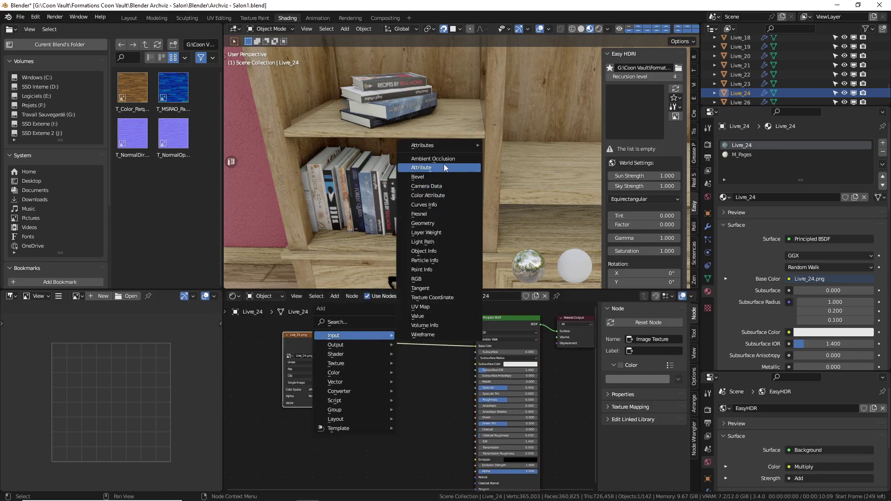
pyautogui.press('Escape')
pyautogui.hotkey('shift', 'a')
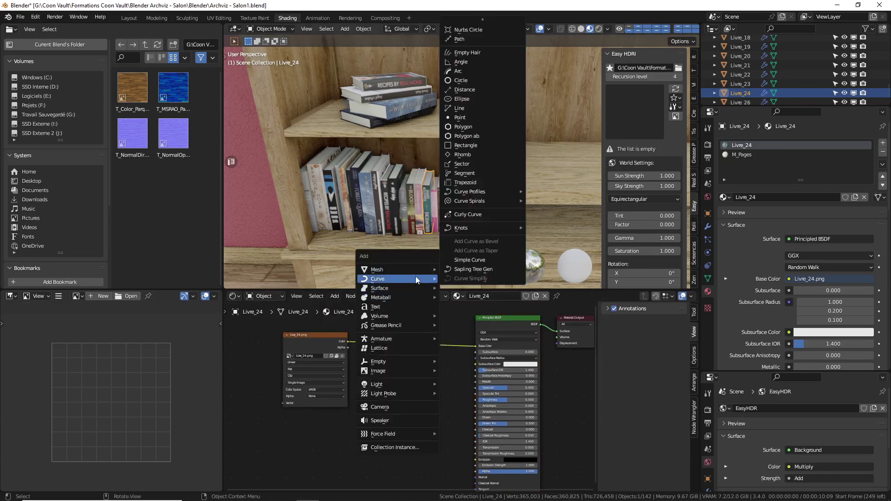
pyautogui.press('Escape')
# Insert an Ambient Occlusion node with 128 samples between the Livre_24 image texture and the Base Color
pyautogui.hotkey('shift', 'a')
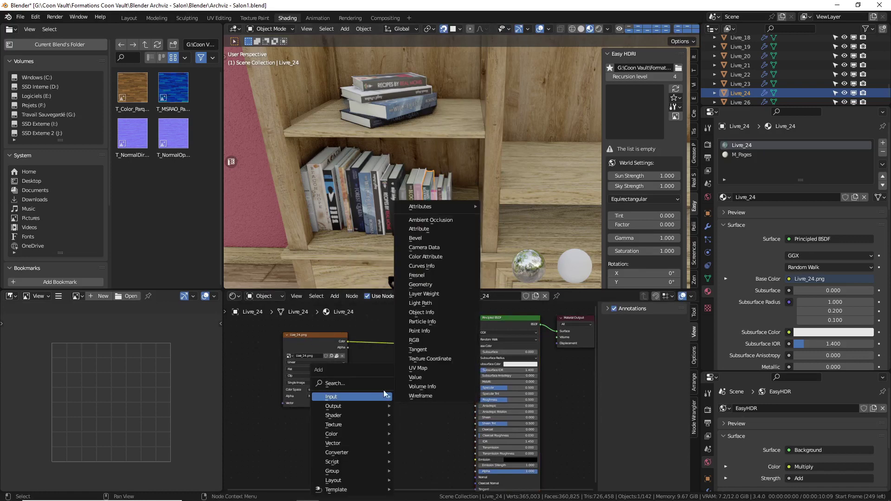
pyautogui.click(436, 207)
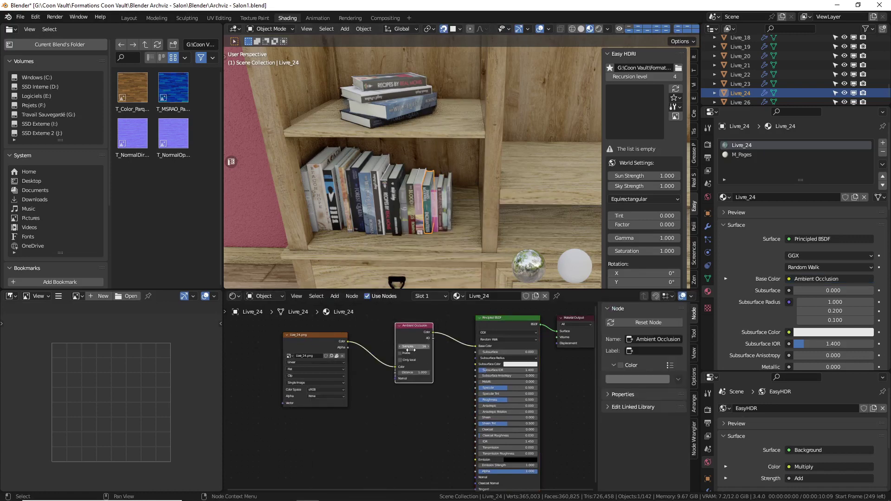
pyautogui.click(372, 323)
pyautogui.click(387, 345)
pyautogui.write('128')
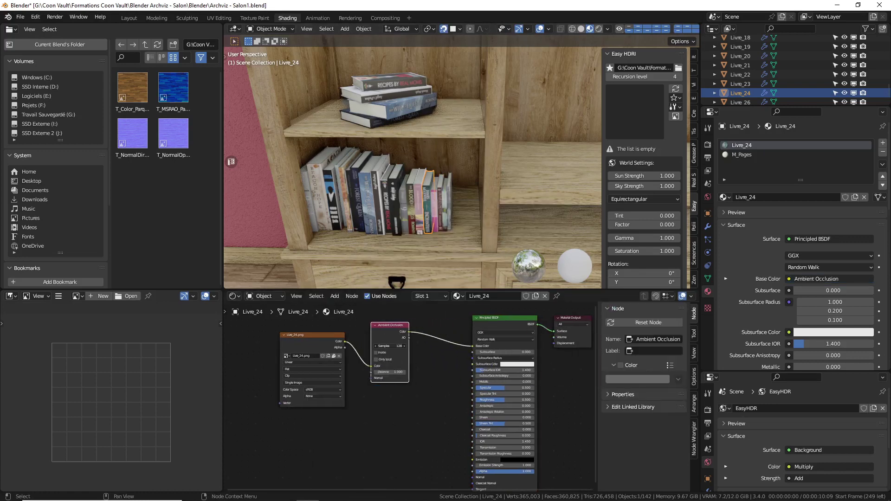
pyautogui.press('Return')
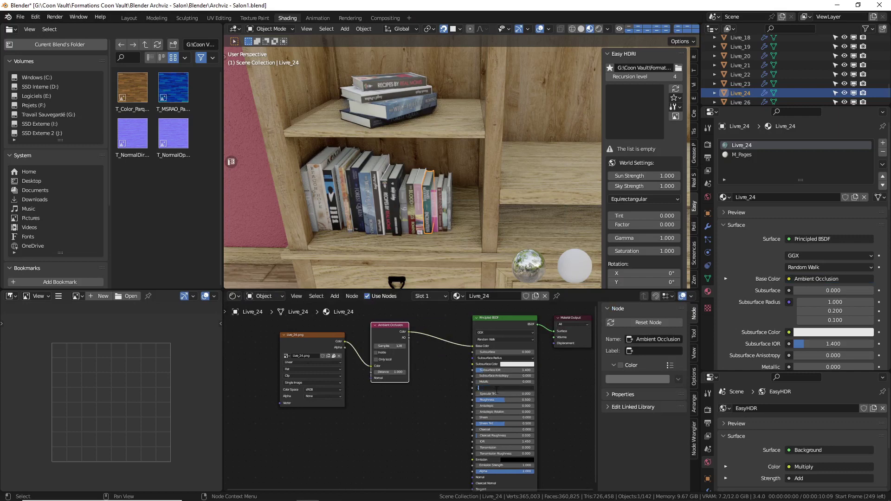
# Set the Livre_24 material's Specular to 0.3 and Roughness to 0.7
pyautogui.click(494, 388)
pyautogui.write('.3')
pyautogui.press('Return')
pyautogui.click(497, 400)
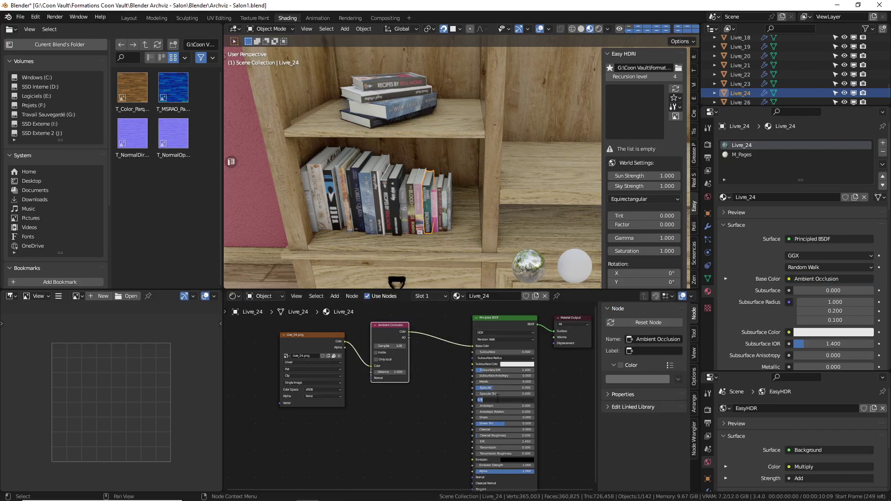
pyautogui.press('BackSpace')
pyautogui.write('.7')
pyautogui.press('Return')
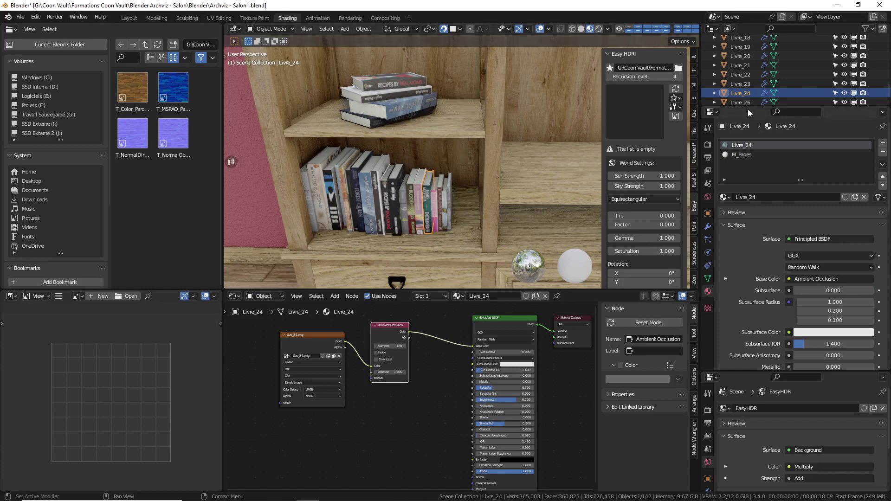
# Select Livre_26, move its image texture node aside and insert an Ambient Occlusion node between the texture and the Base Color
pyautogui.scroll(-2, 748, 102)
pyautogui.click(745, 86)
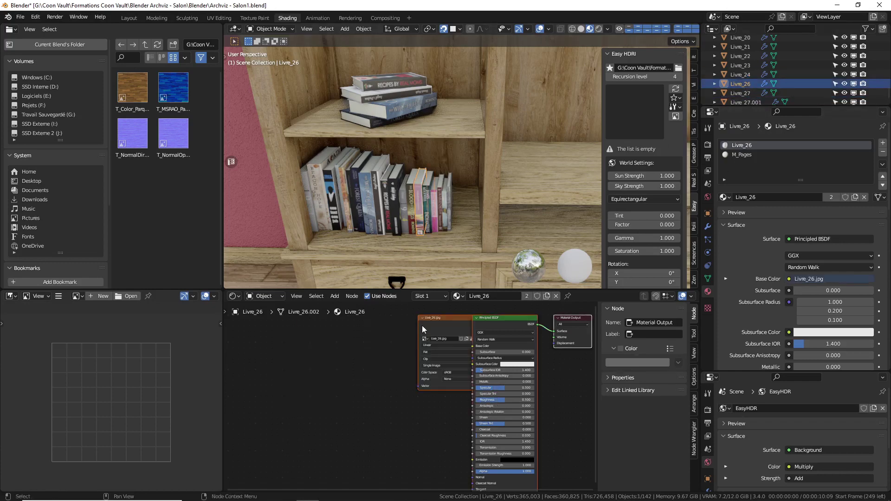
pyautogui.moveTo(436, 323); pyautogui.dragTo(304, 334)
pyautogui.hotkey('shift', 'a')
pyautogui.moveTo(326, 333)
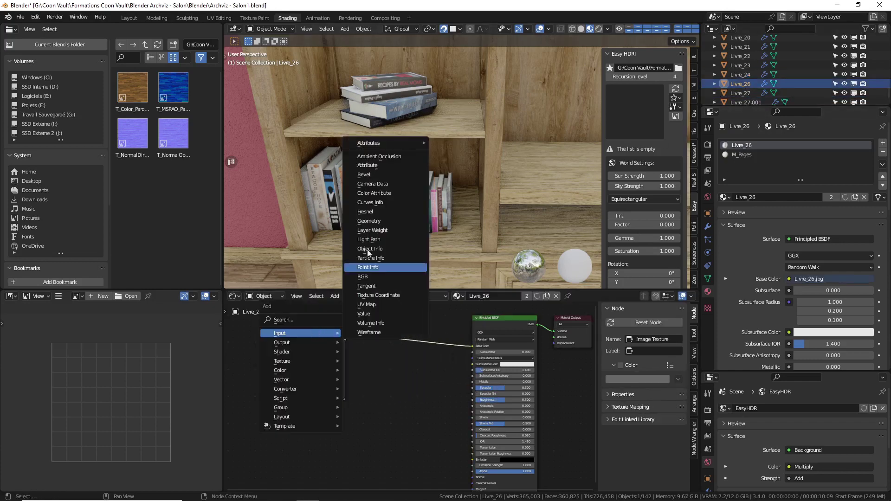
pyautogui.click(379, 156)
pyautogui.click(390, 343)
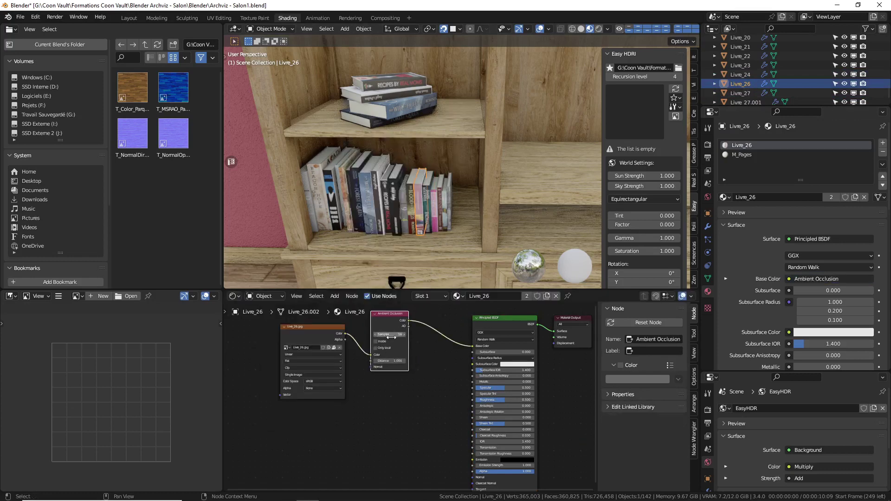
# Adjust the Livre_26 material's Specular and set its Roughness to 0.7
pyautogui.click(498, 388)
pyautogui.click(501, 401)
pyautogui.write('.7')
pyautogui.press('Return')
# Select Livre_27, move its image texture node aside and insert an Ambient Occlusion node with 128 samples before the Base Color
pyautogui.click(747, 95)
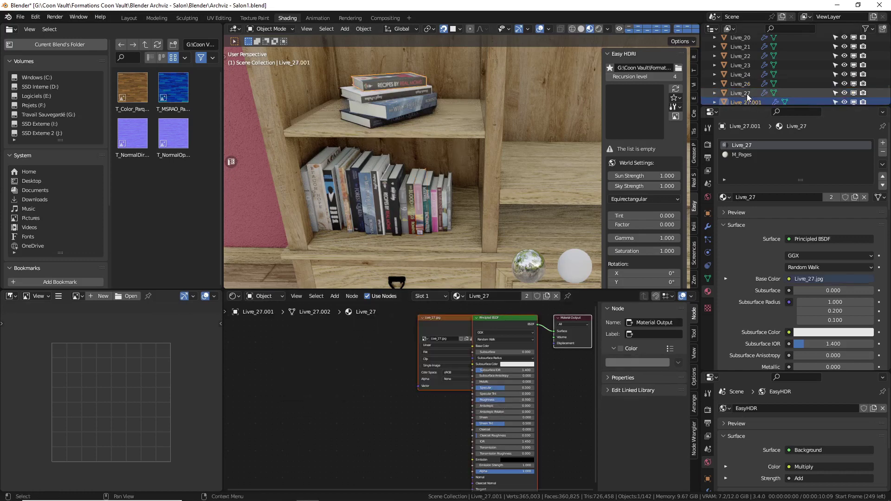
pyautogui.click(455, 321)
pyautogui.moveTo(456, 325); pyautogui.dragTo(330, 325)
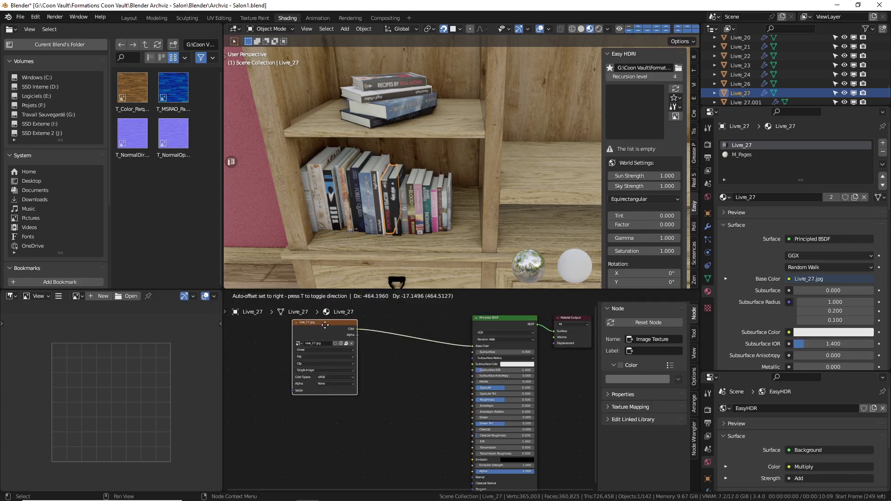
pyautogui.hotkey('shift', 'a')
pyautogui.moveTo(341, 326)
pyautogui.click(384, 156)
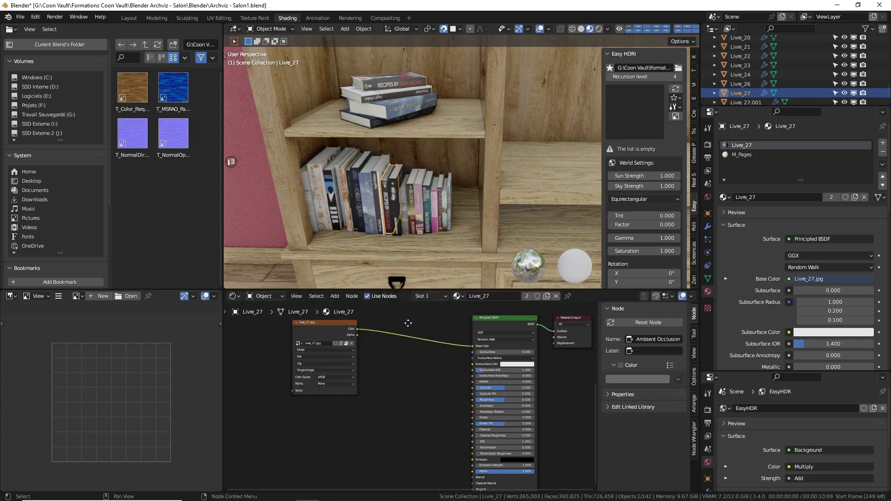
pyautogui.click(411, 349)
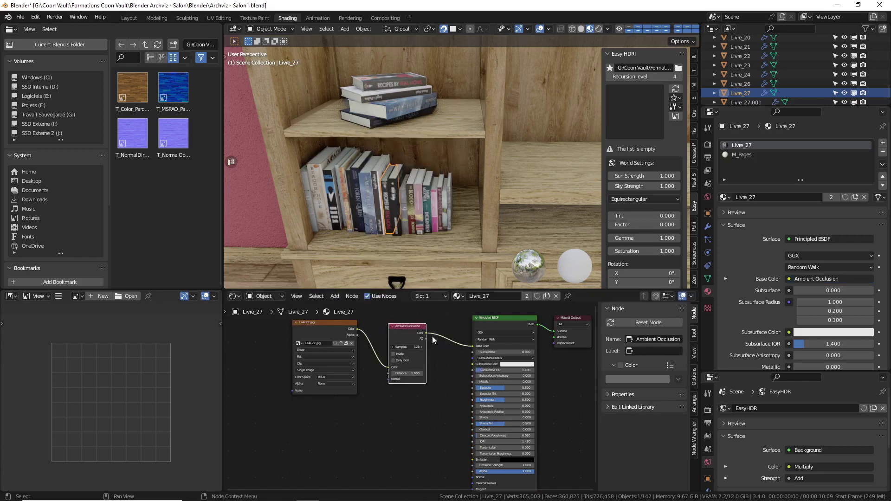
# Set the Livre_27 material's Specular to 0.3 and Roughness to 0.7
pyautogui.click(490, 388)
pyautogui.write('3')
pyautogui.press('Return')
pyautogui.click(491, 400)
pyautogui.write('2')
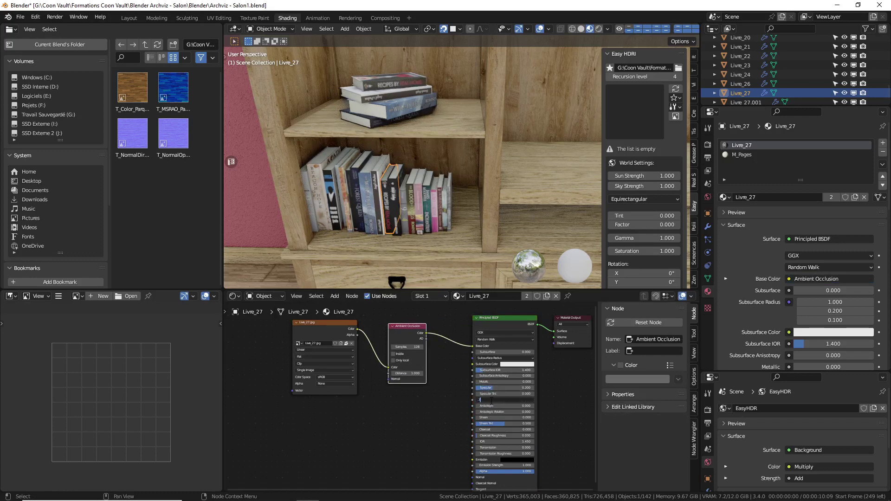
pyautogui.press('Return')
# Deselect all objects in the scene
pyautogui.scroll(-1, 750, 99)
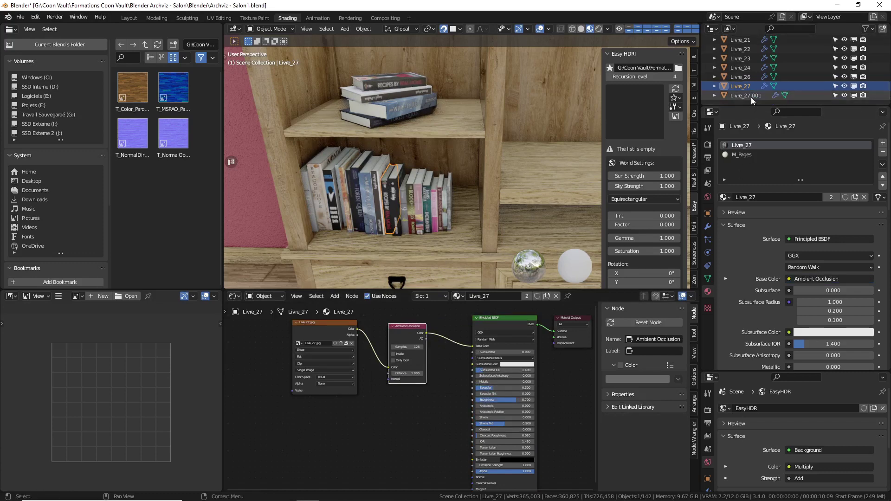
pyautogui.moveTo(423, 345); pyautogui.dragTo(428, 349, button='middle')
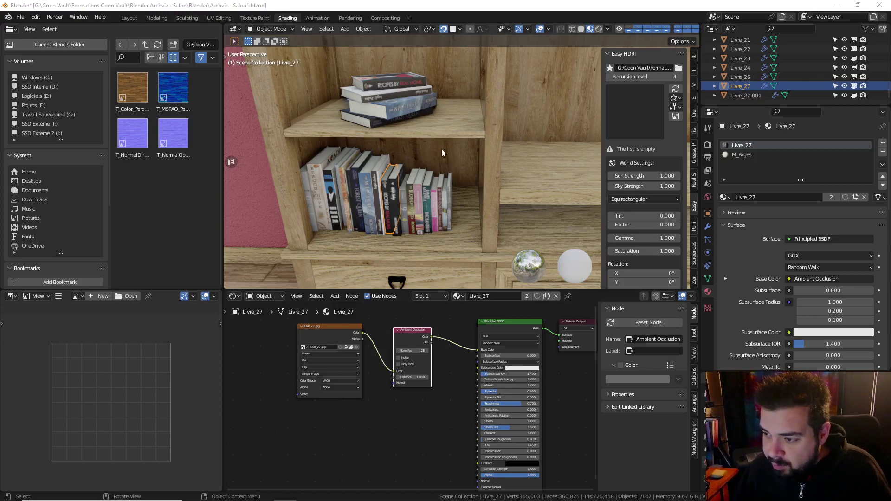
pyautogui.moveTo(441, 149); pyautogui.dragTo(441, 147, button='middle')
pyautogui.press('a')
pyautogui.click(434, 108)
# Try to apply rotation and scale to all objects in the scene, and clear the selection
pyautogui.scroll(-5, 428, 180)
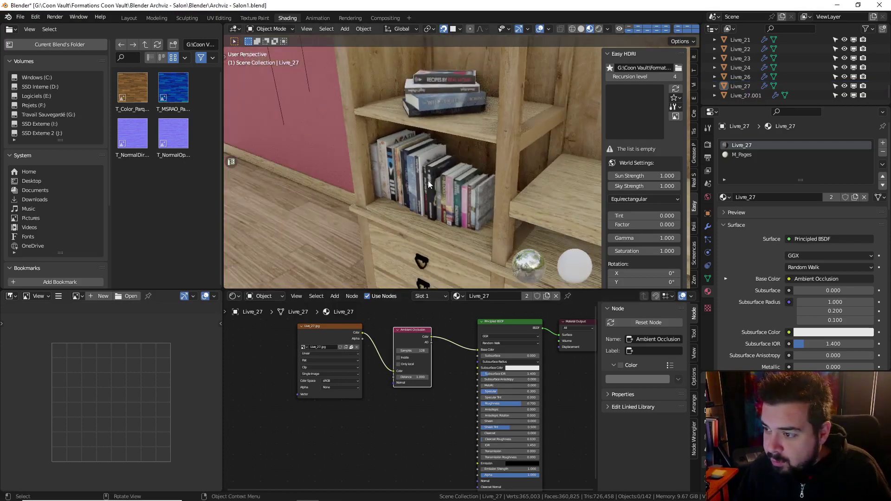
pyautogui.moveTo(439, 186); pyautogui.dragTo(390, 190, button='middle')
pyautogui.scroll(-3, 494, 176)
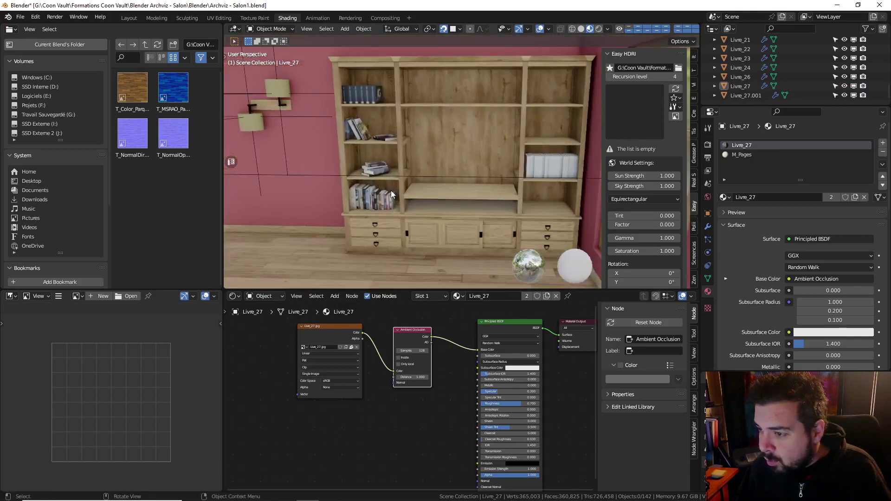
pyautogui.press('a')
pyautogui.click(394, 158)
pyautogui.press('q')
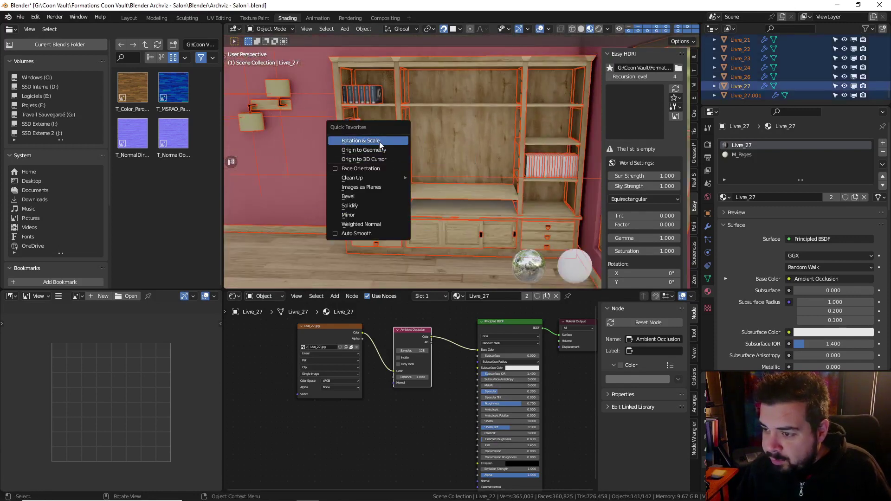
pyautogui.click(379, 141)
pyautogui.press('a')
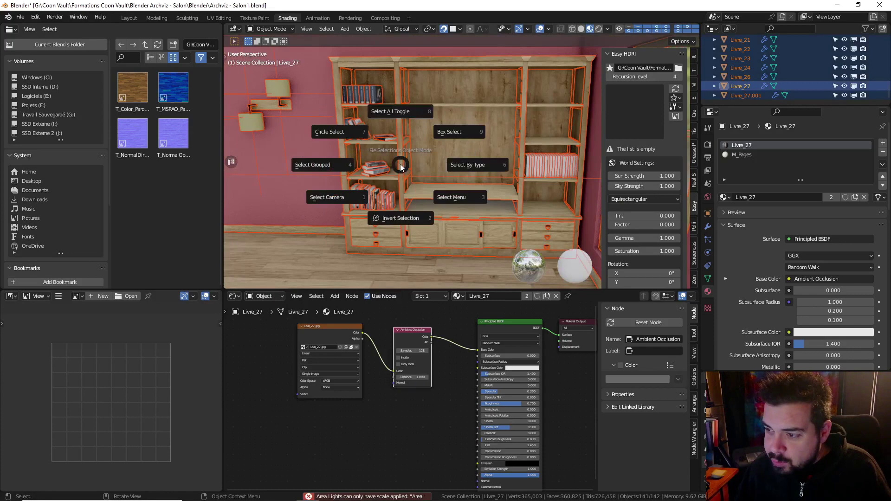
pyautogui.click(401, 130)
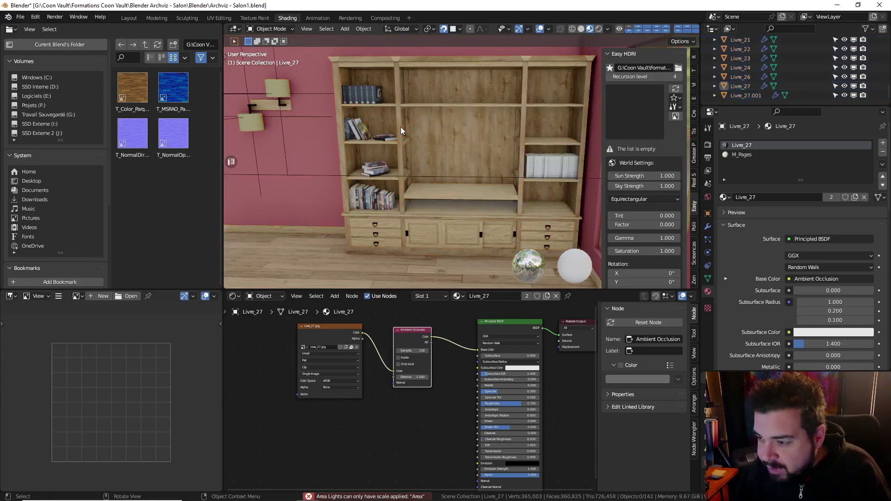
pyautogui.moveTo(425, 220); pyautogui.dragTo(494, 188, button='middle')
pyautogui.scroll(3, 468, 179)
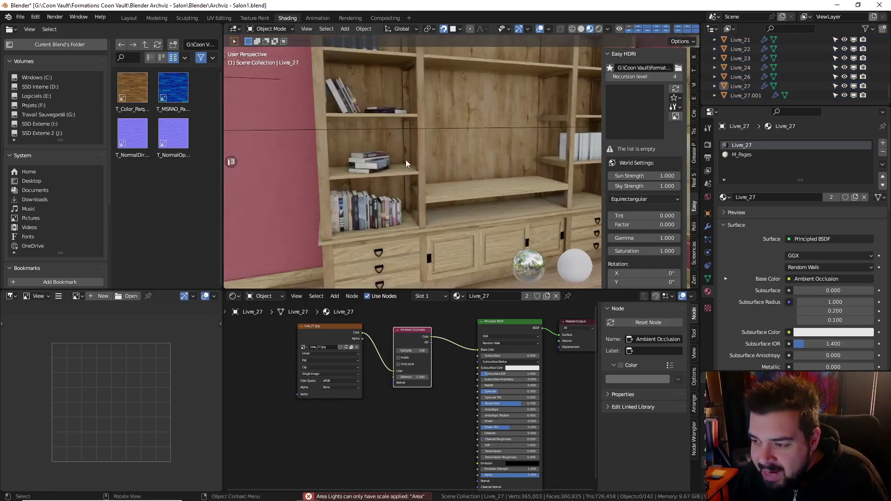
pyautogui.moveTo(445, 138)
pyautogui.keyDown('shift'); pyautogui.mouseDown(button='middle')
pyautogui.moveTo(452, 160)
pyautogui.moveTo(447, 154)
pyautogui.mouseUp(button='middle'); pyautogui.keyUp('shift')
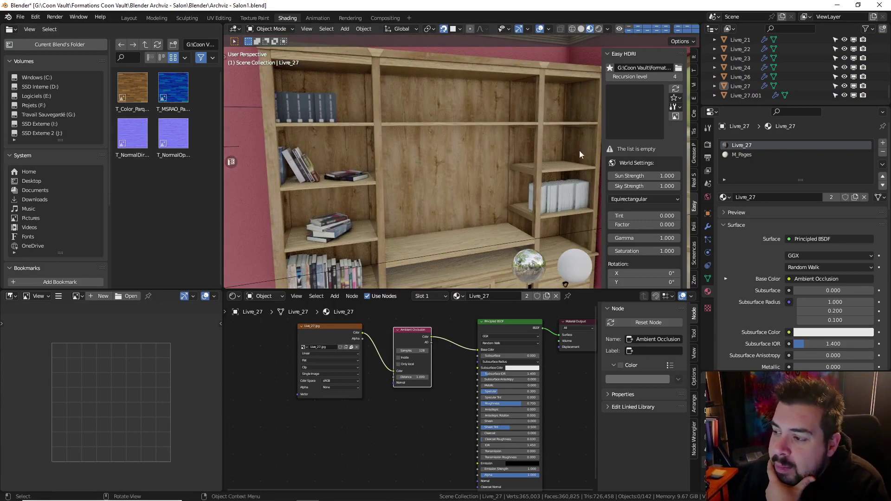
pyautogui.moveTo(454, 201); pyautogui.dragTo(492, 191, button='middle')
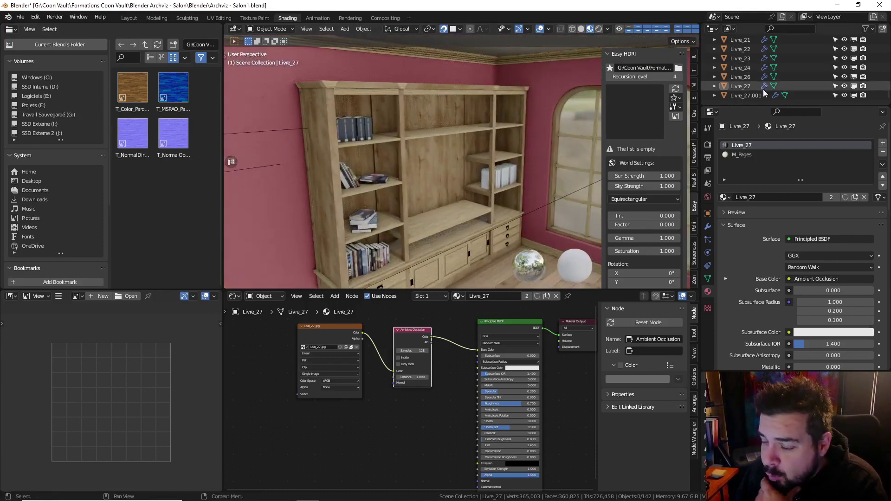